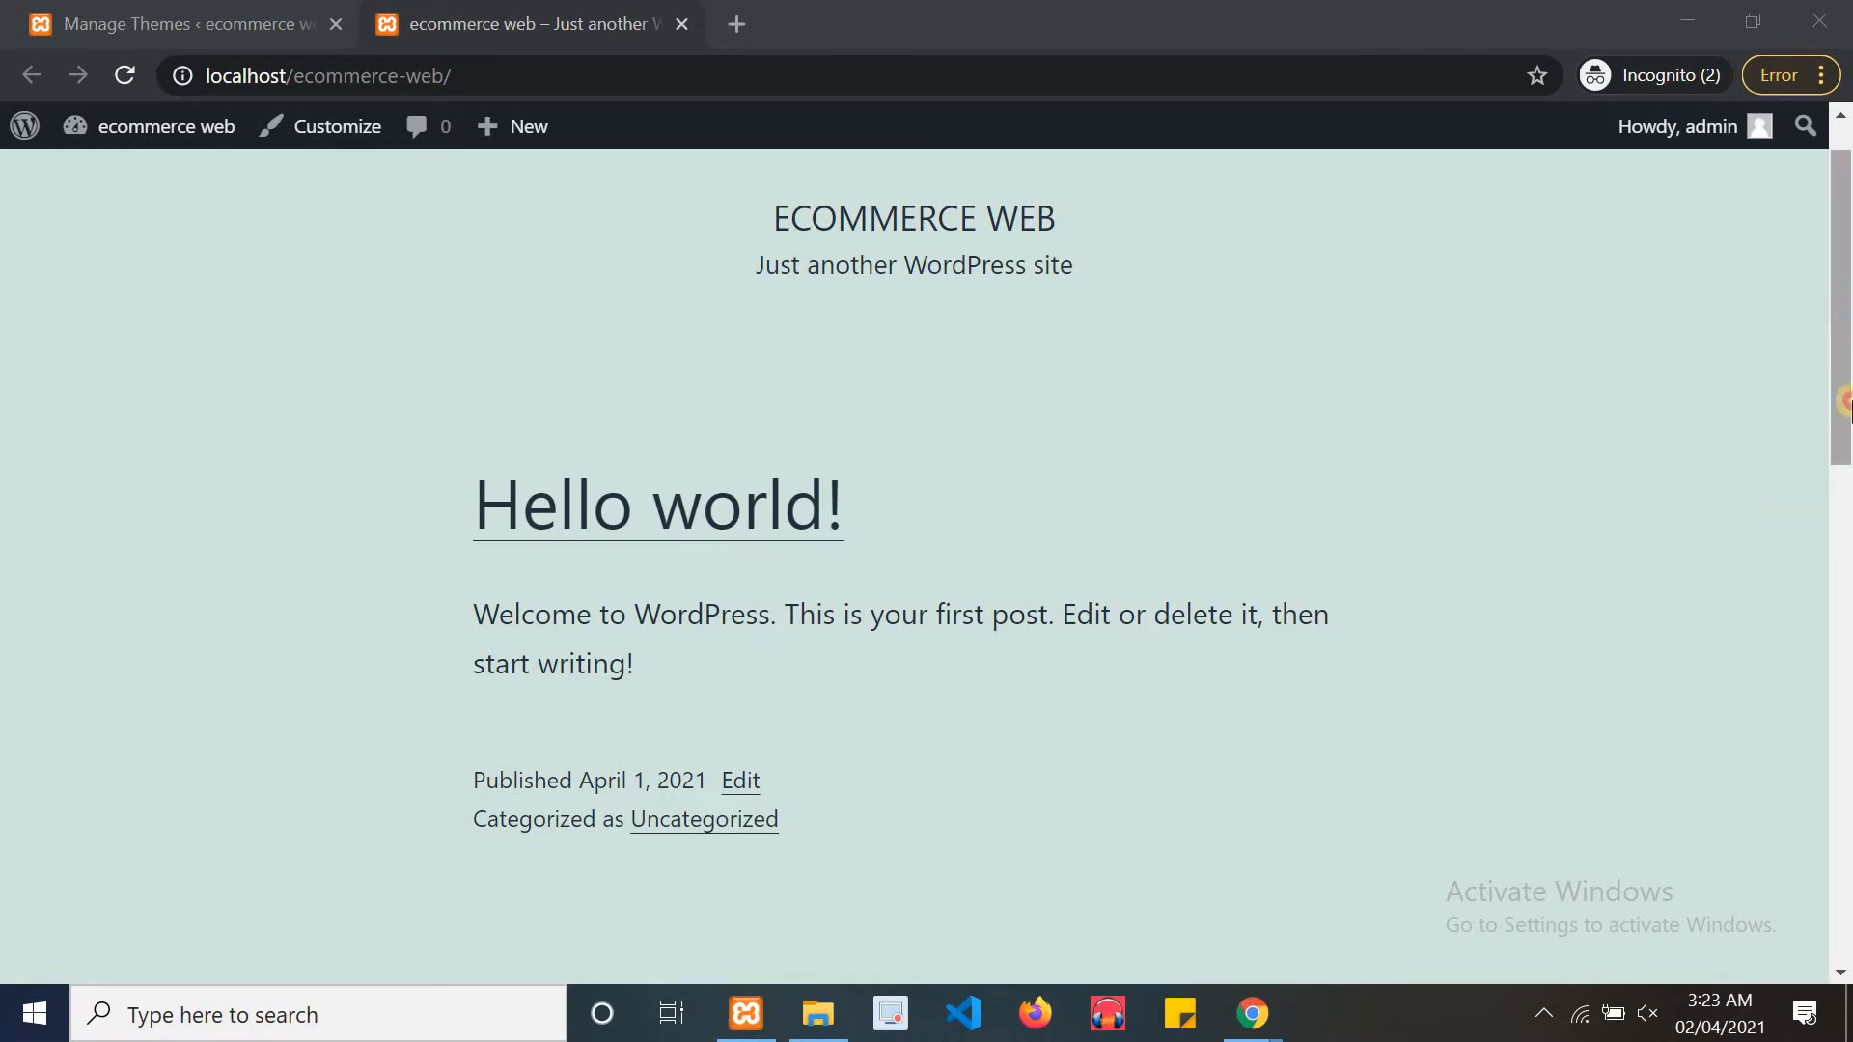
Look over the ecommerce site's front page, check the installed themes, and open a blank browser tab
{"action": "scroll", "coordinate": [1845, 439], "scroll_direction": "down", "scroll_amount": 4}
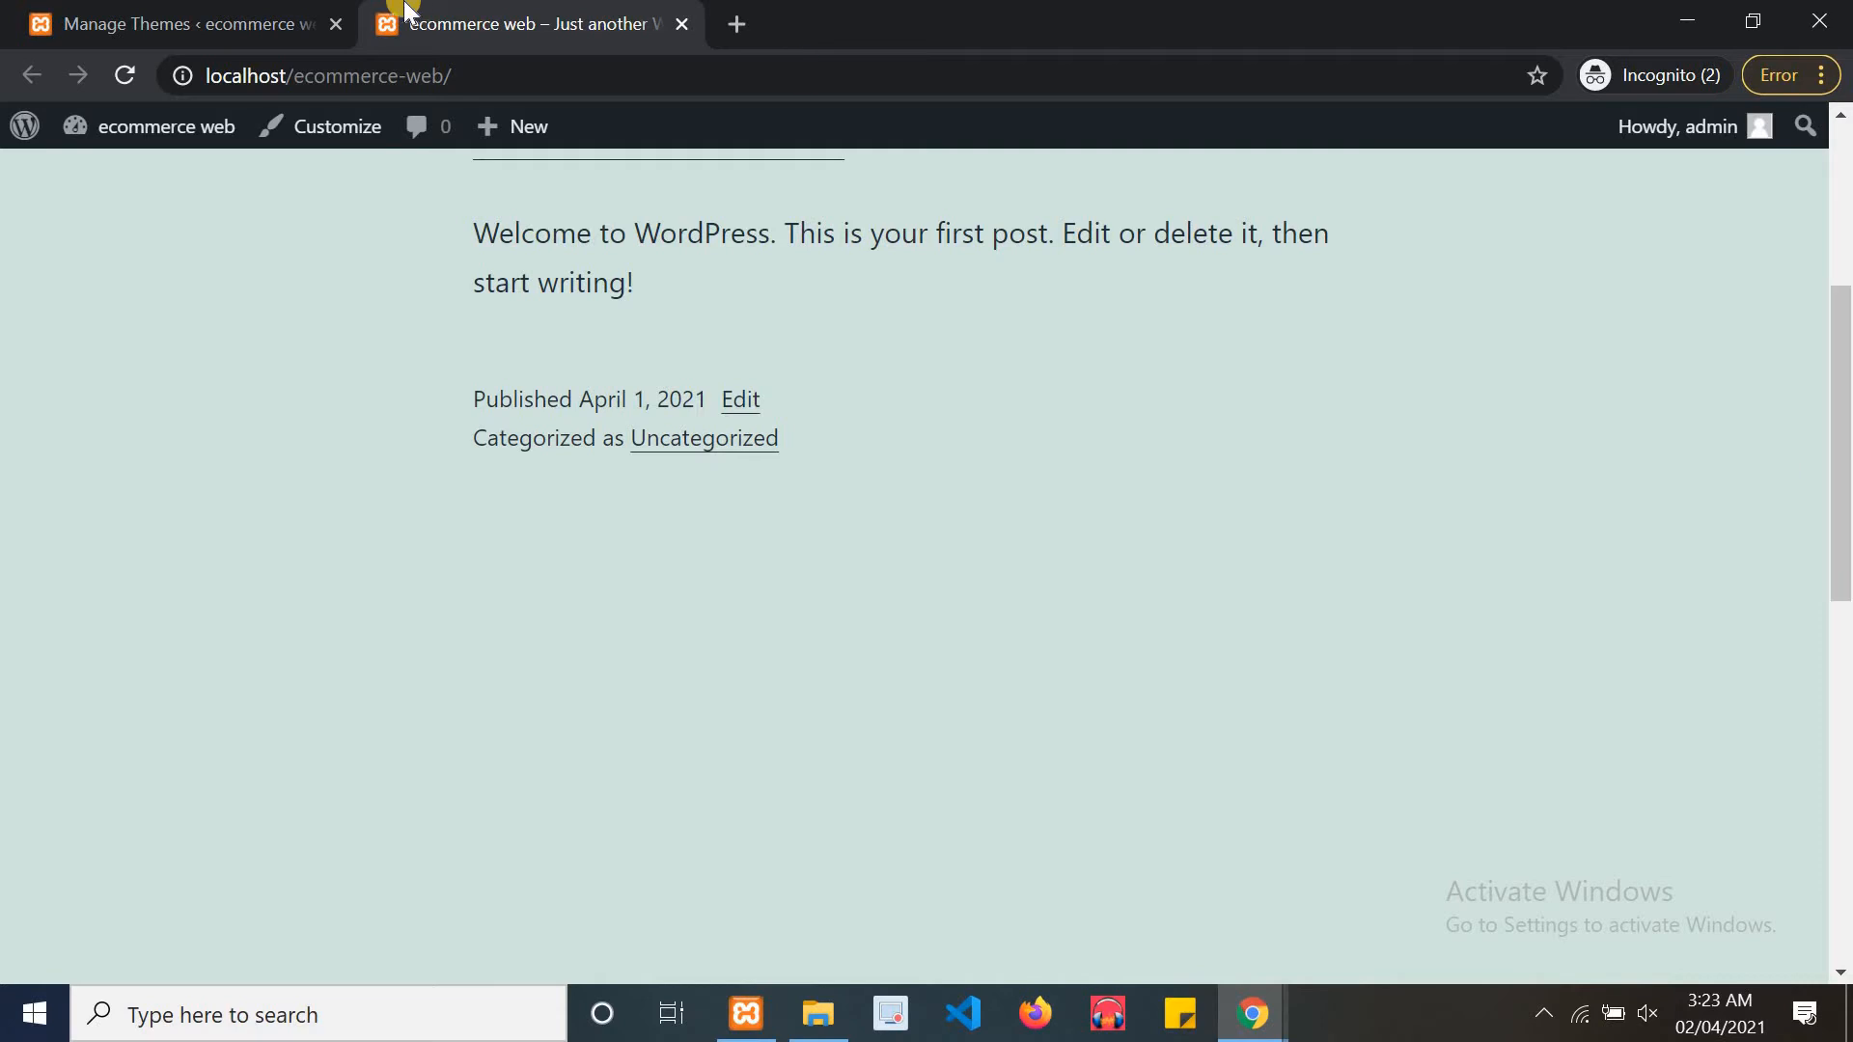
{"action": "left_click", "coordinate": [289, 15]}
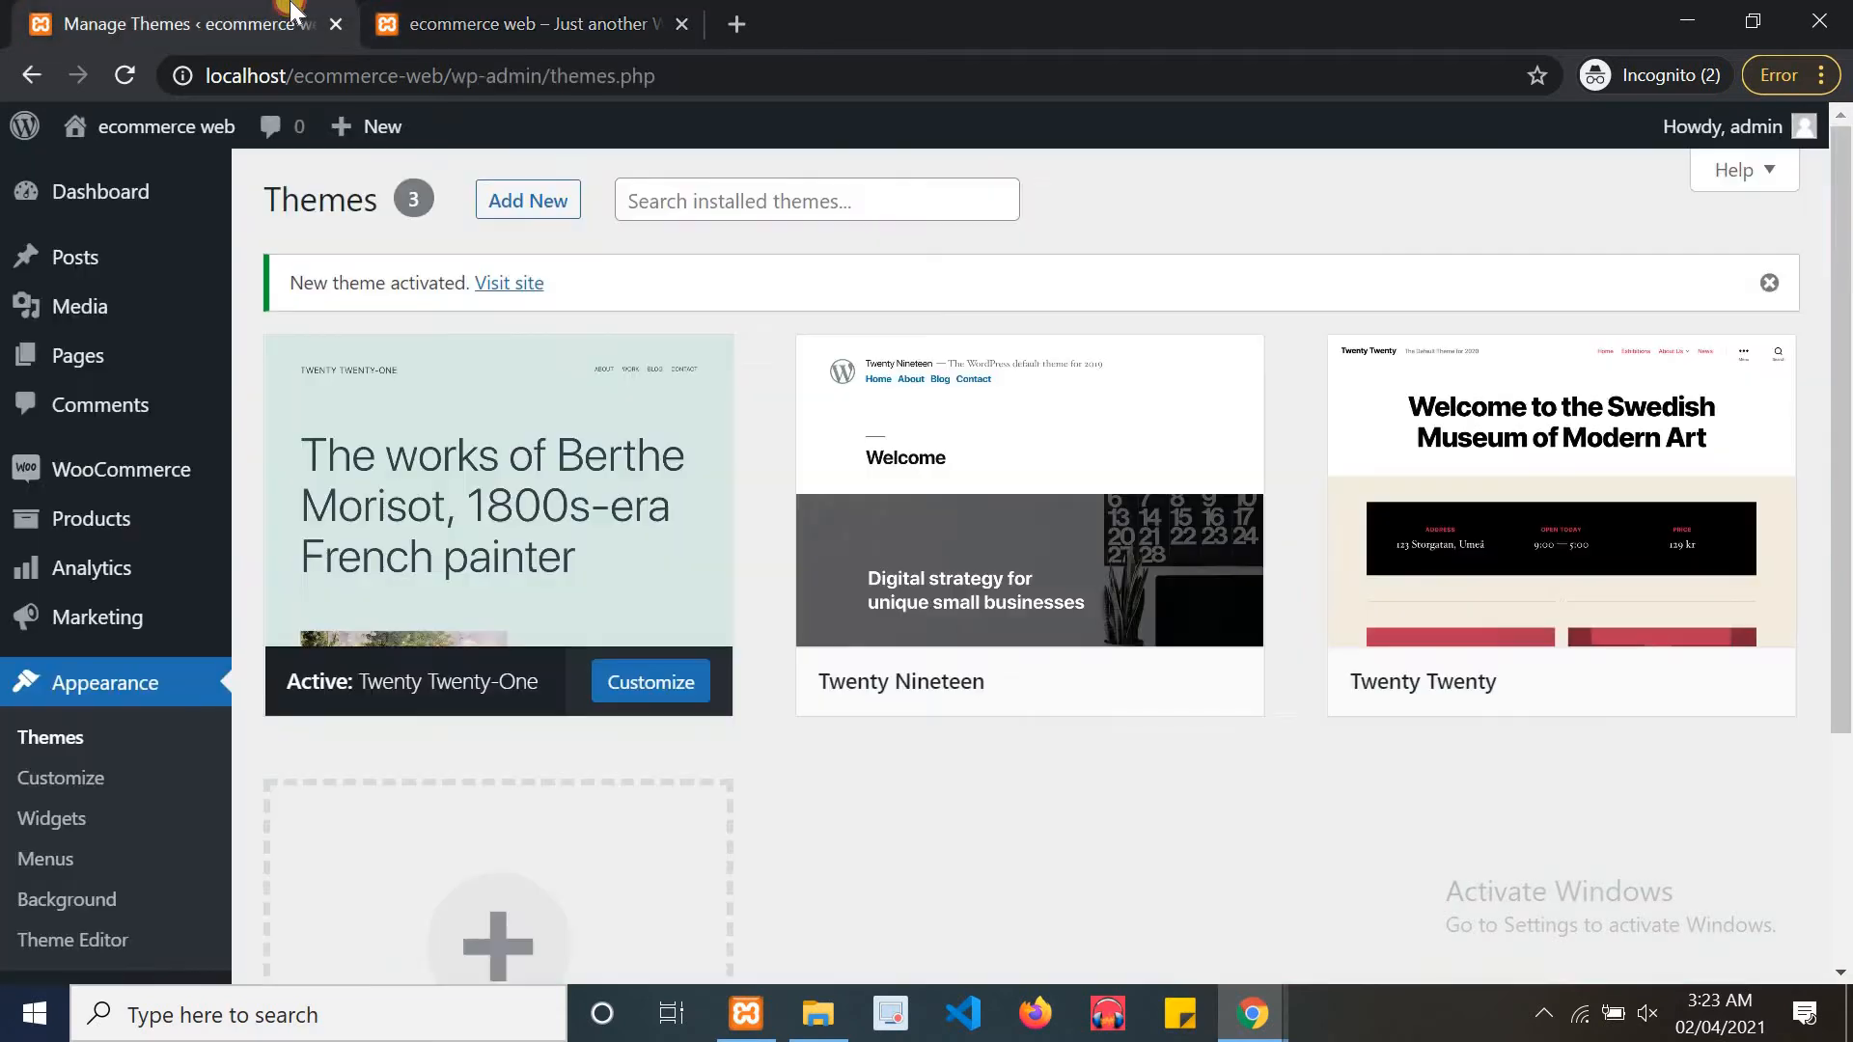
{"action": "left_click", "coordinate": [739, 20]}
{"action": "left_click", "coordinate": [570, 12]}
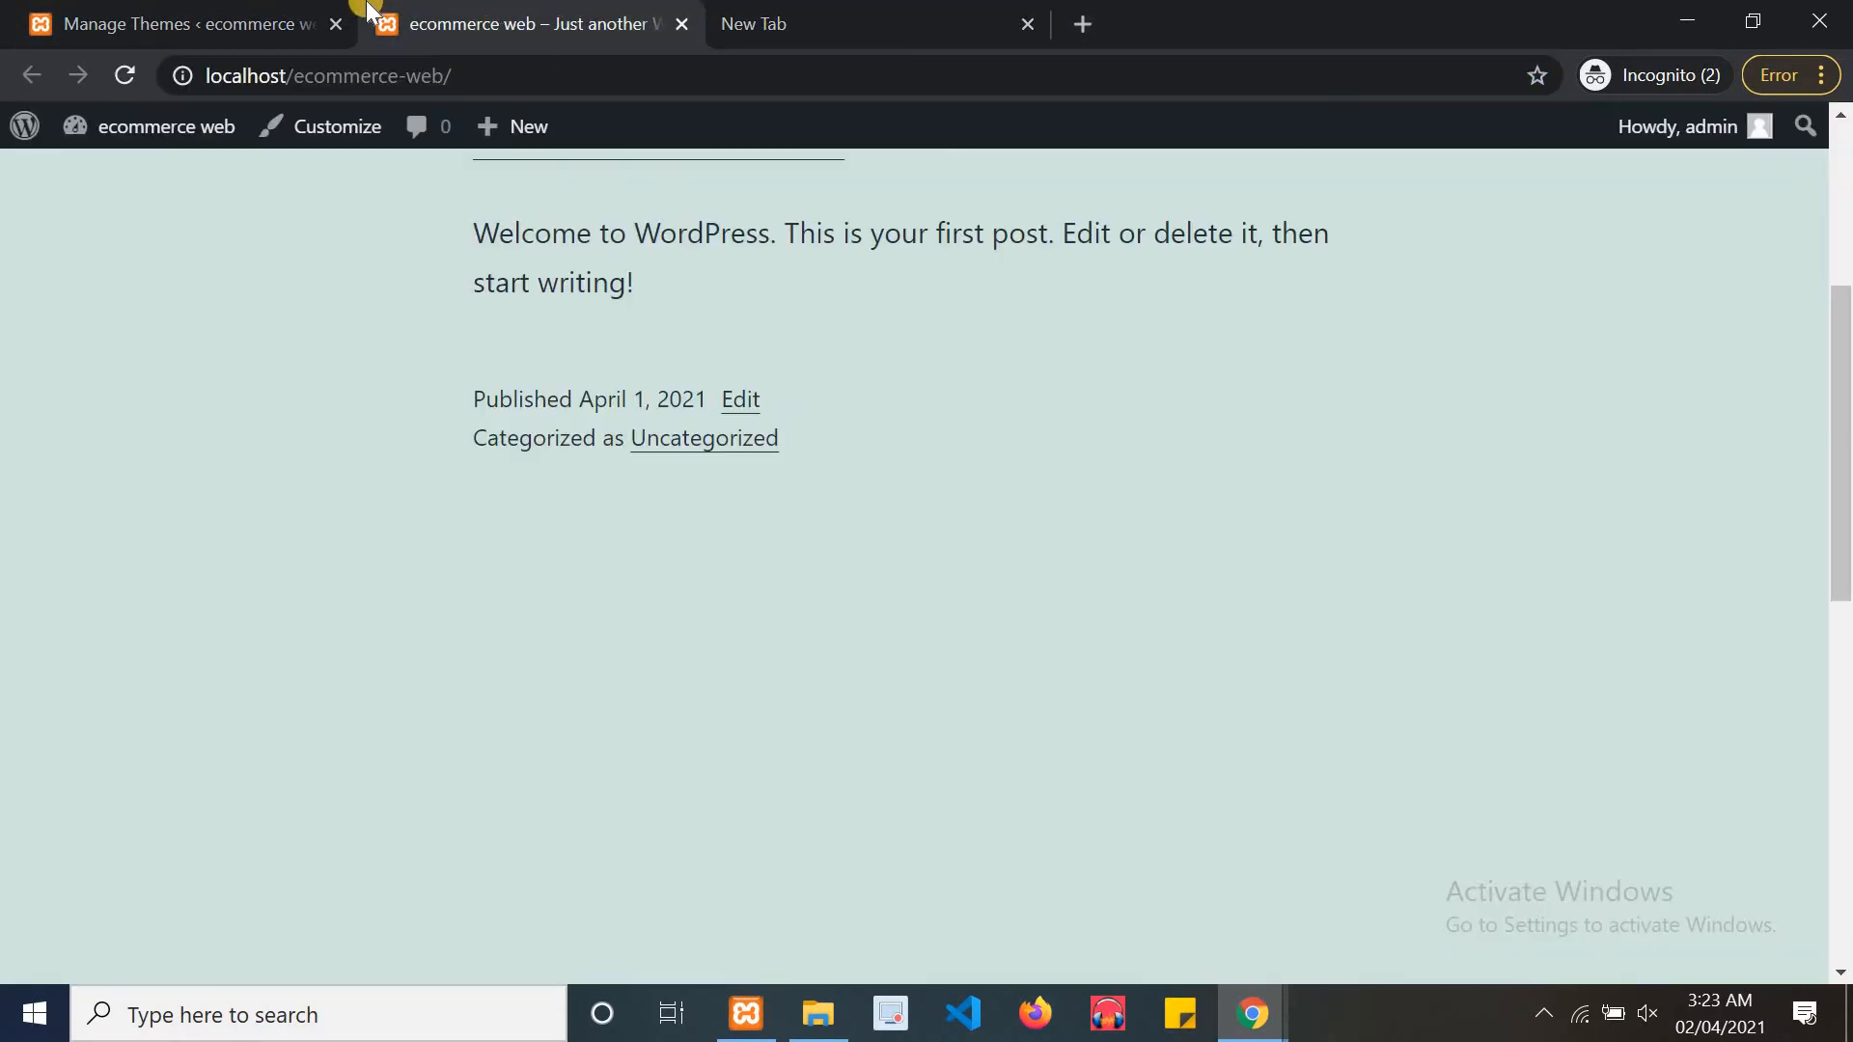
{"action": "left_click_drag", "start_coordinate": [1843, 468], "coordinate": [892, 9]}
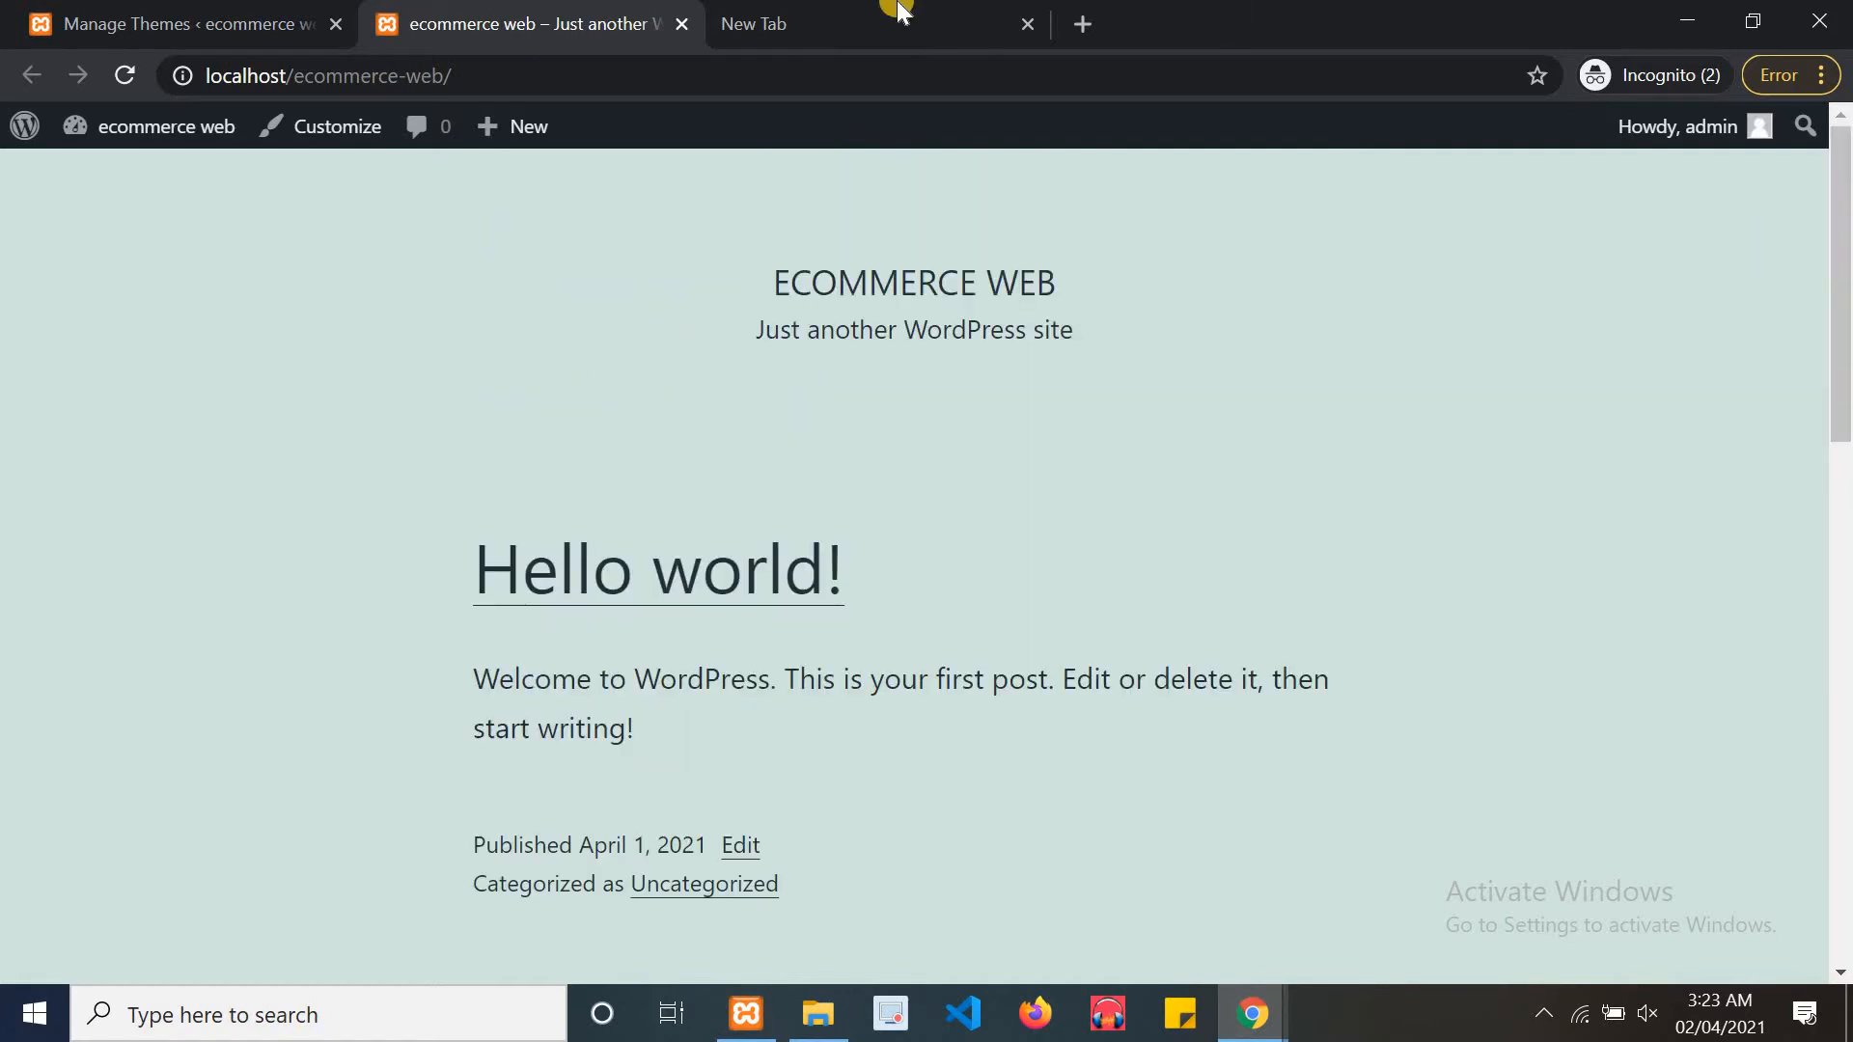
Search Google for "wp download" in the blank tab
{"action": "left_click", "coordinate": [883, 17]}
{"action": "left_click", "coordinate": [858, 73]}
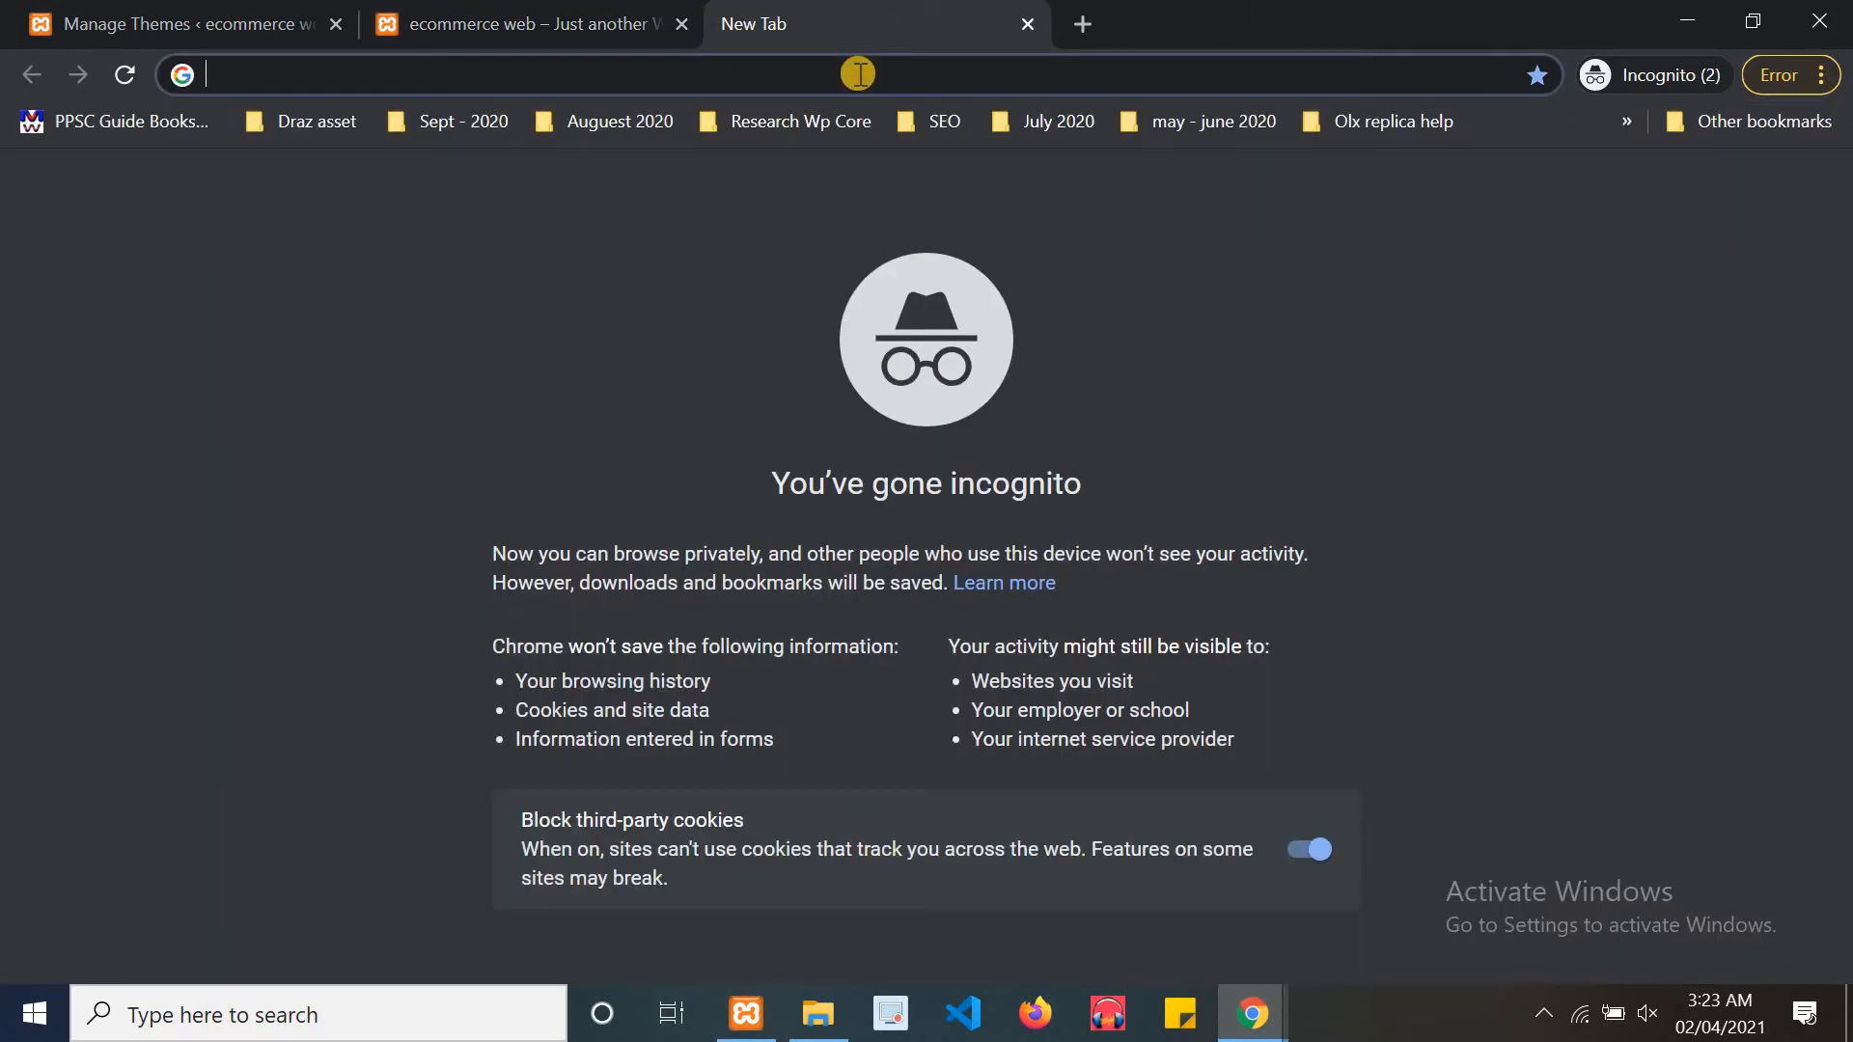
{"action": "type", "text": "wpp"}
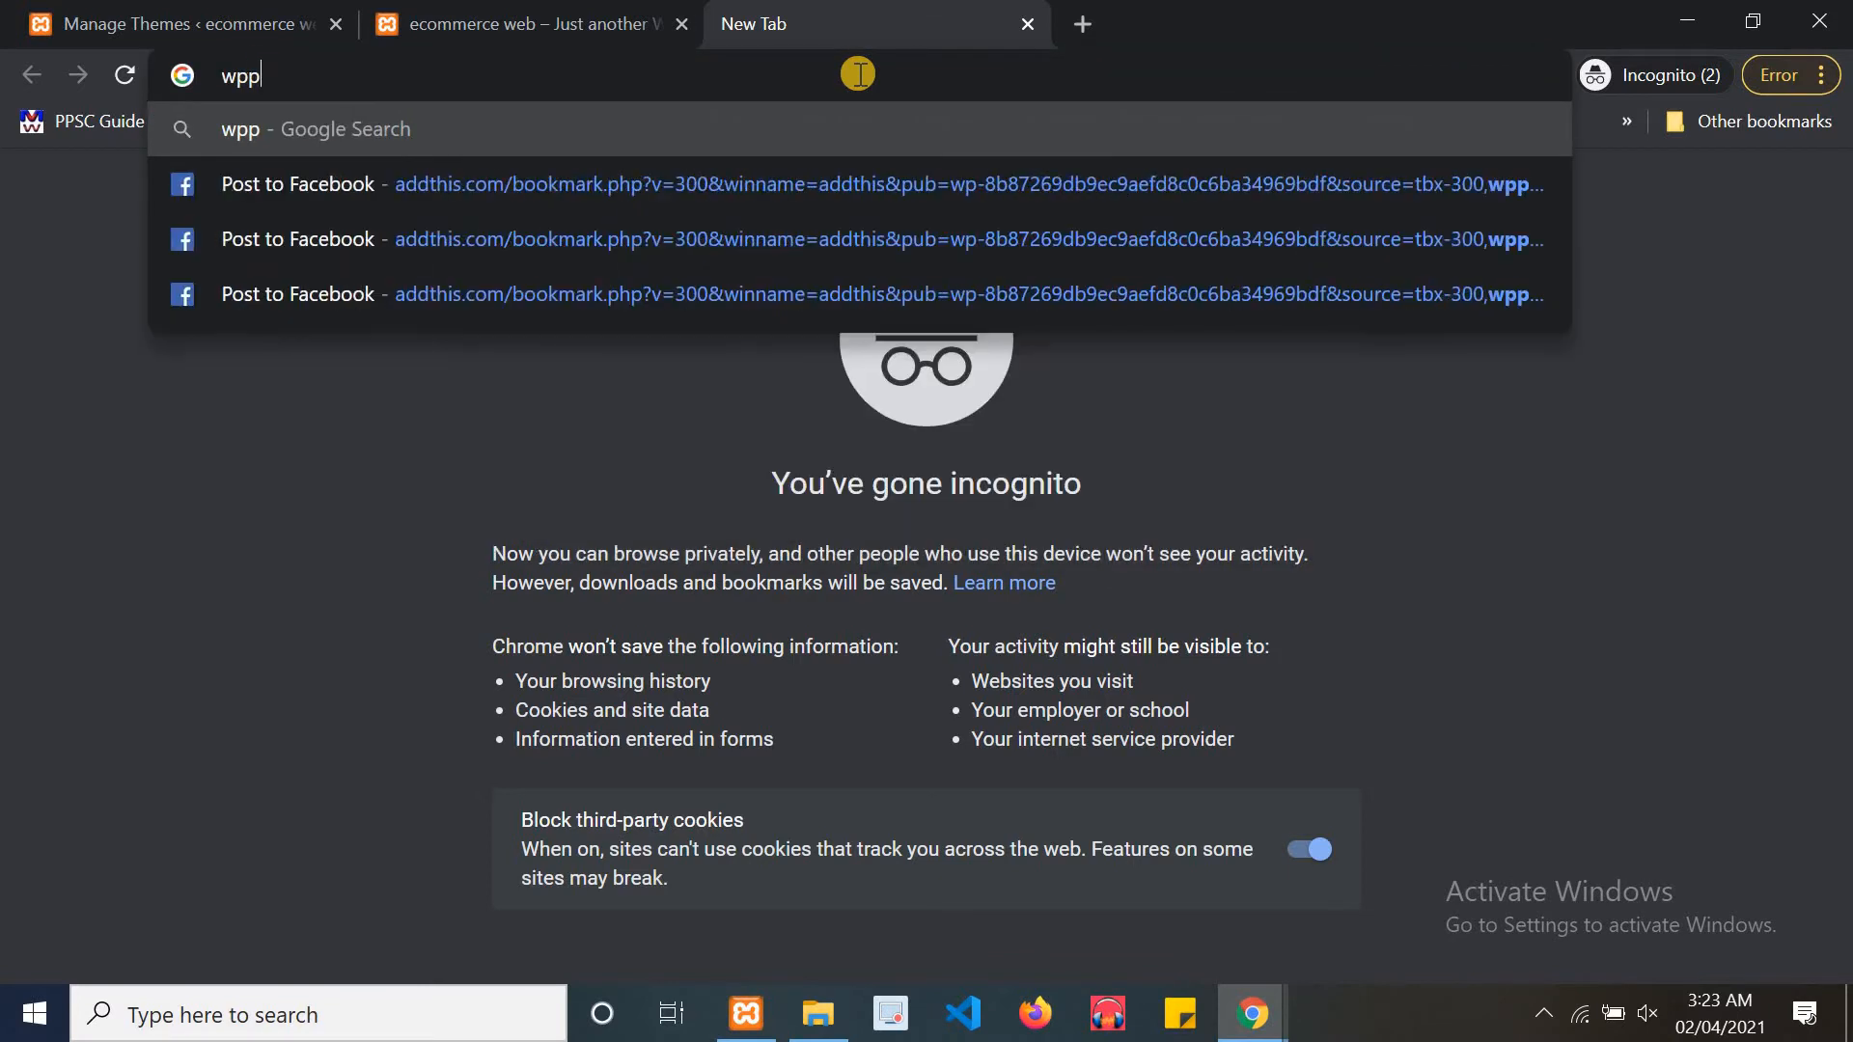
{"action": "key", "text": "BackSpace"}
{"action": "type", "text": "d"}
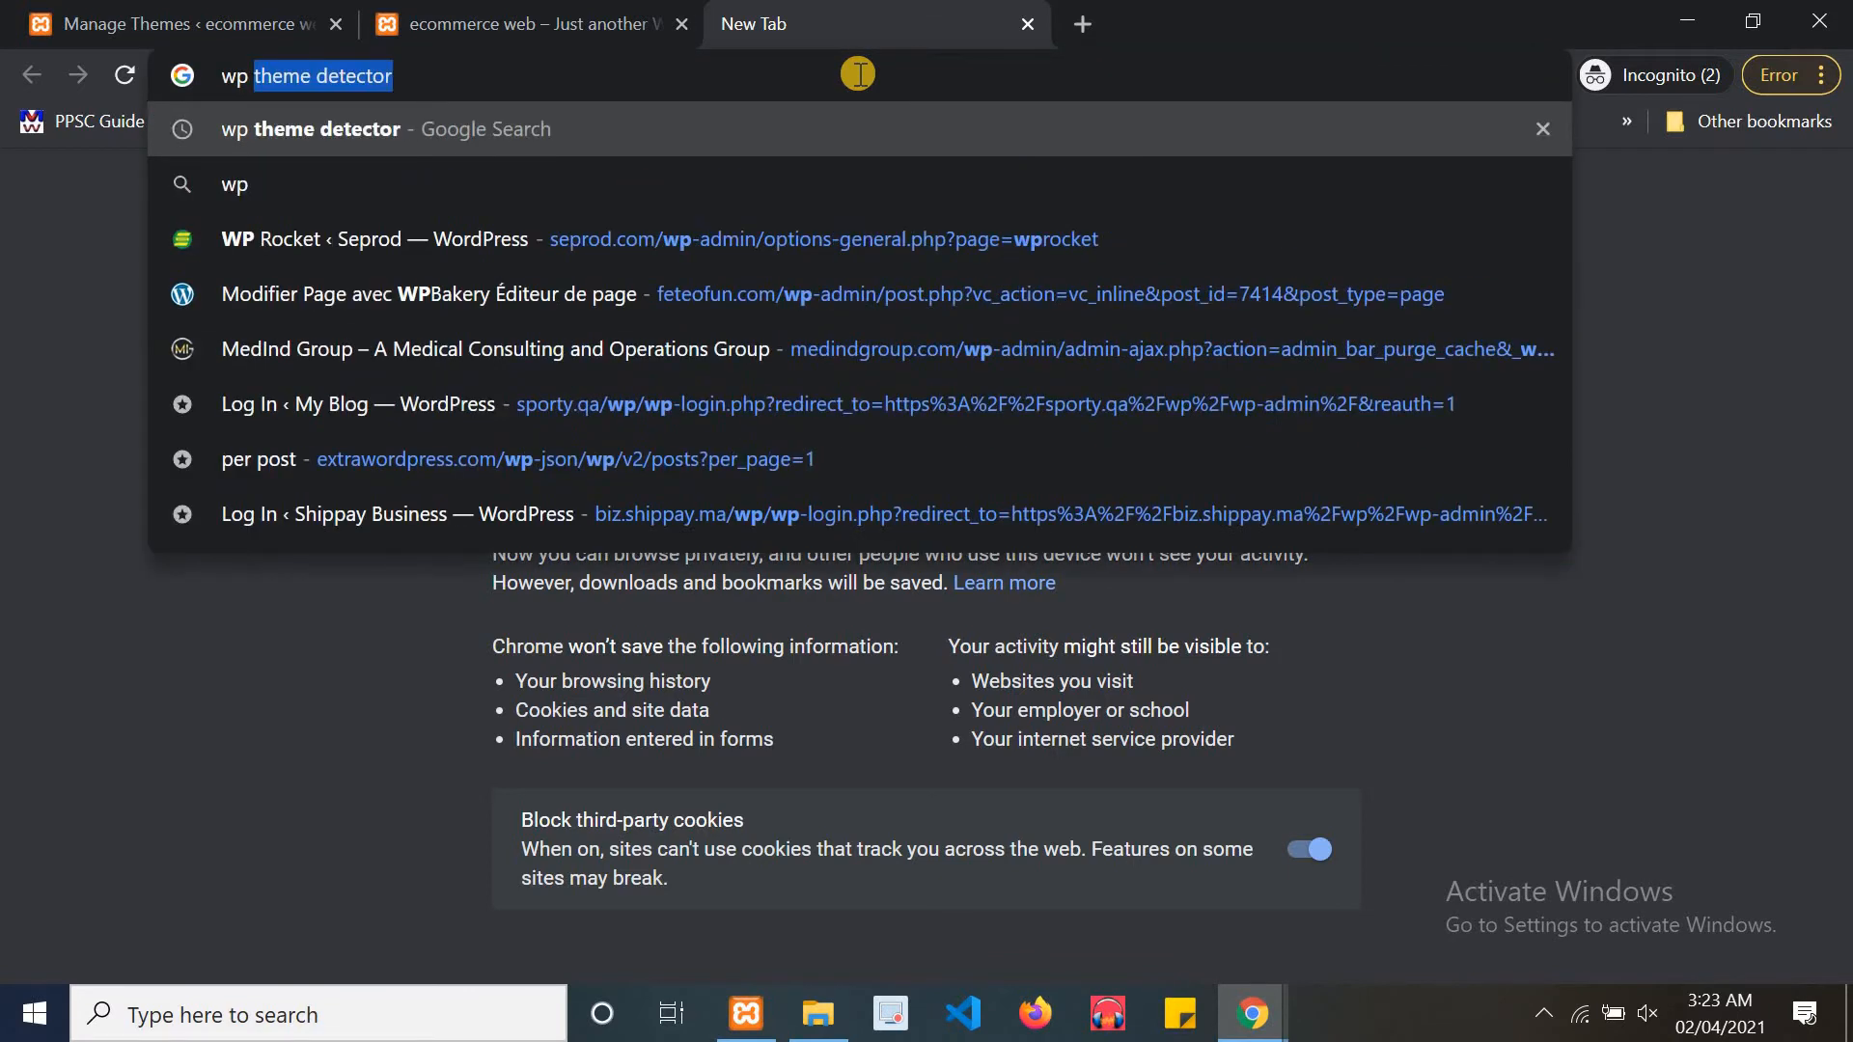
{"action": "type", "text": "ow"}
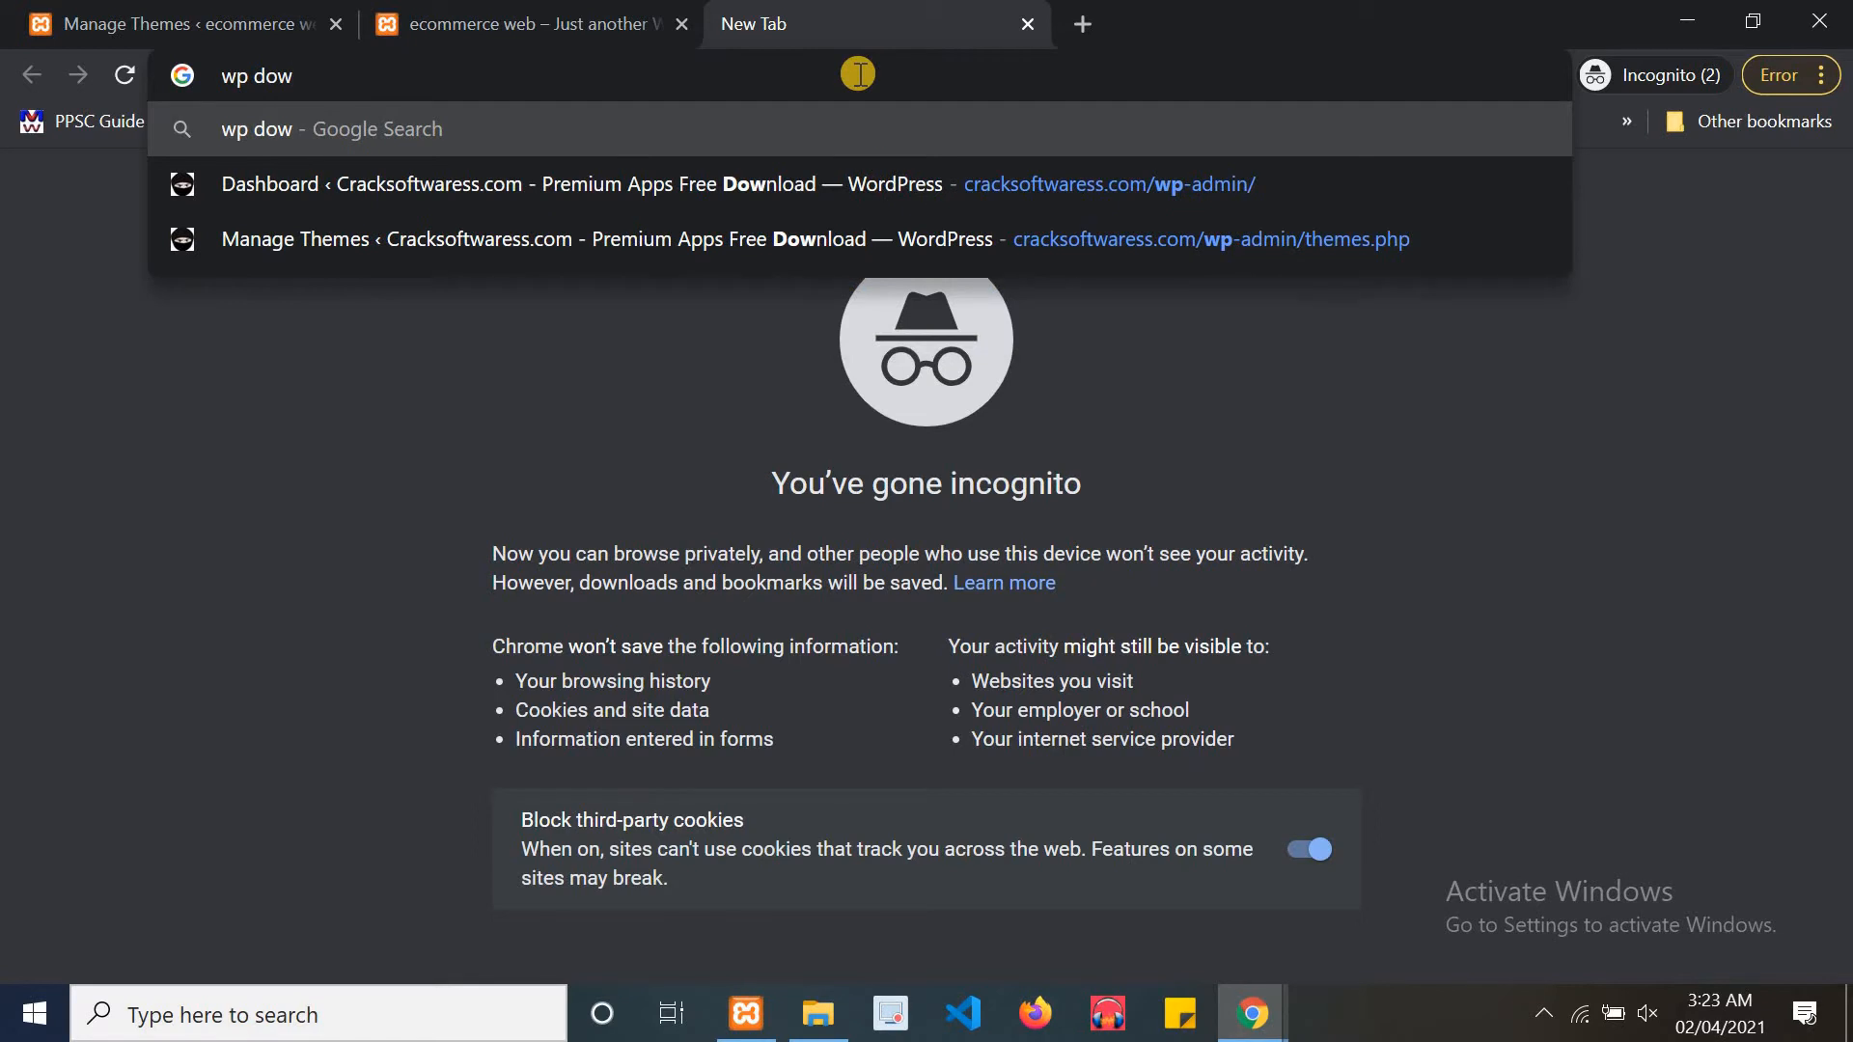
{"action": "type", "text": "nload"}
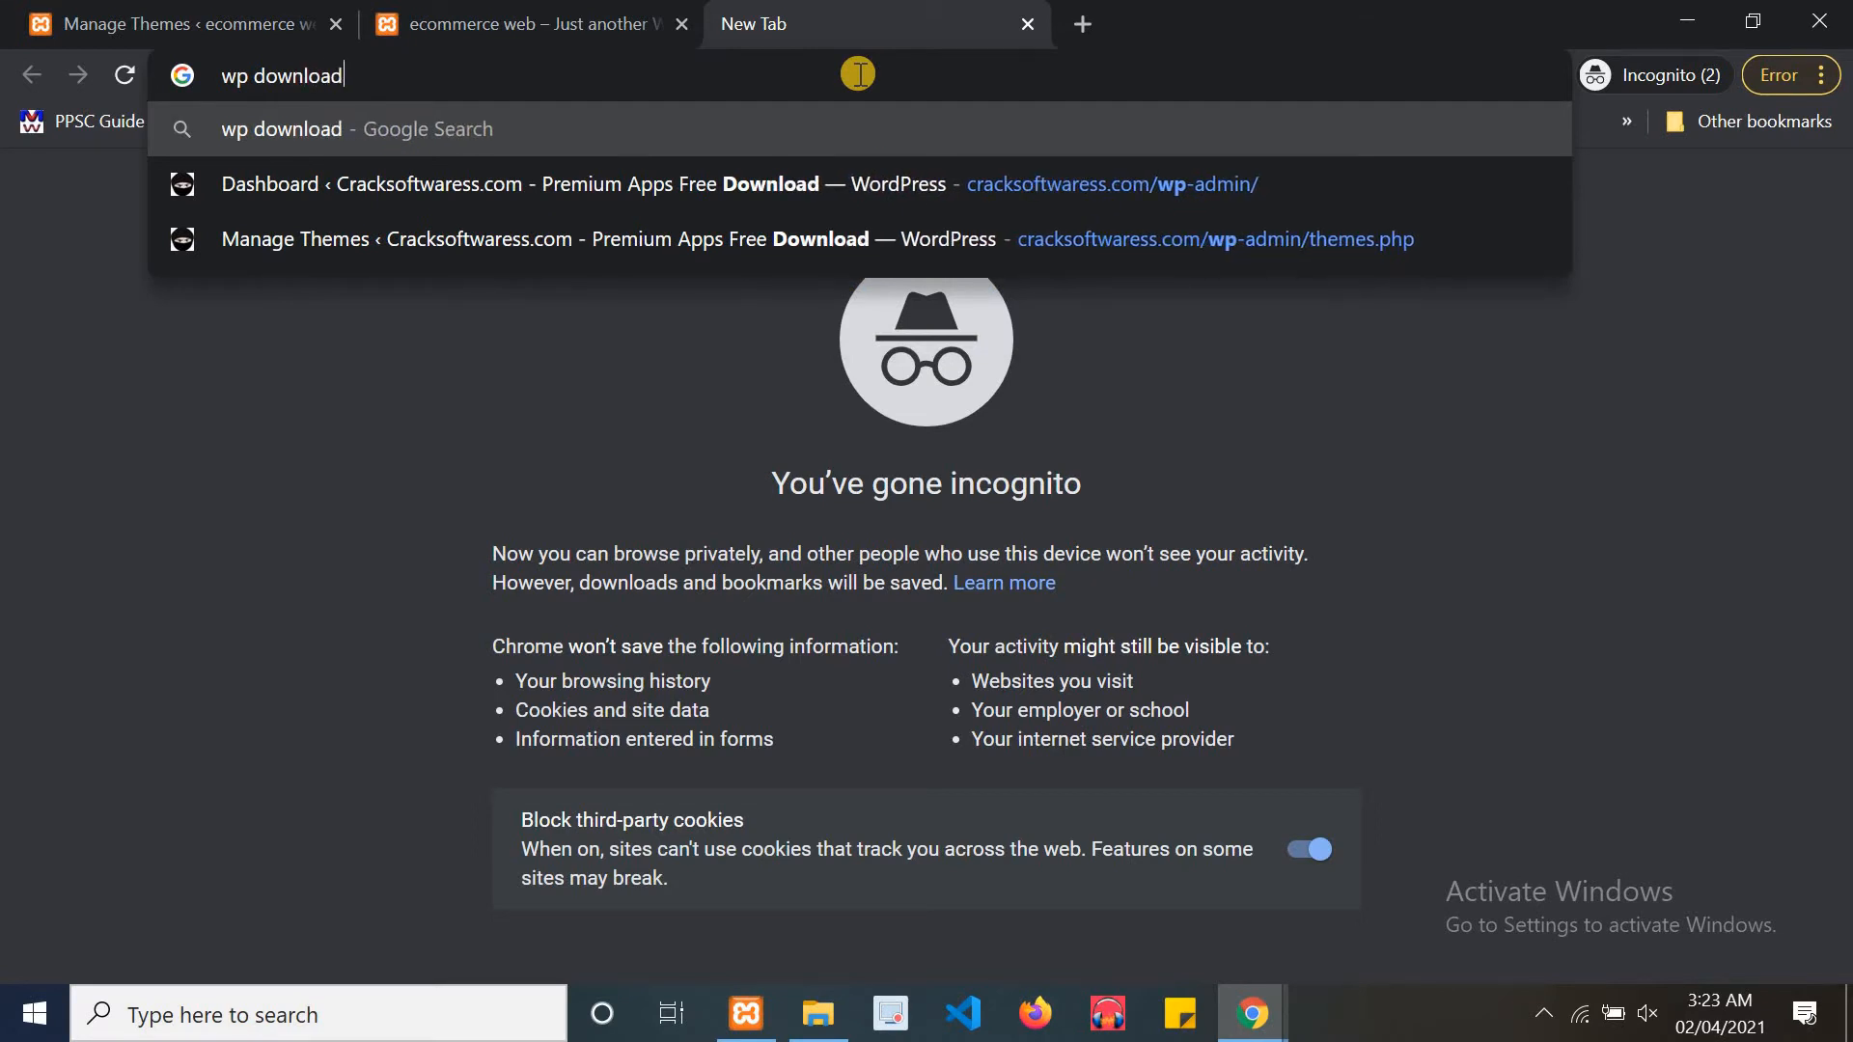
{"action": "key", "text": "Return"}
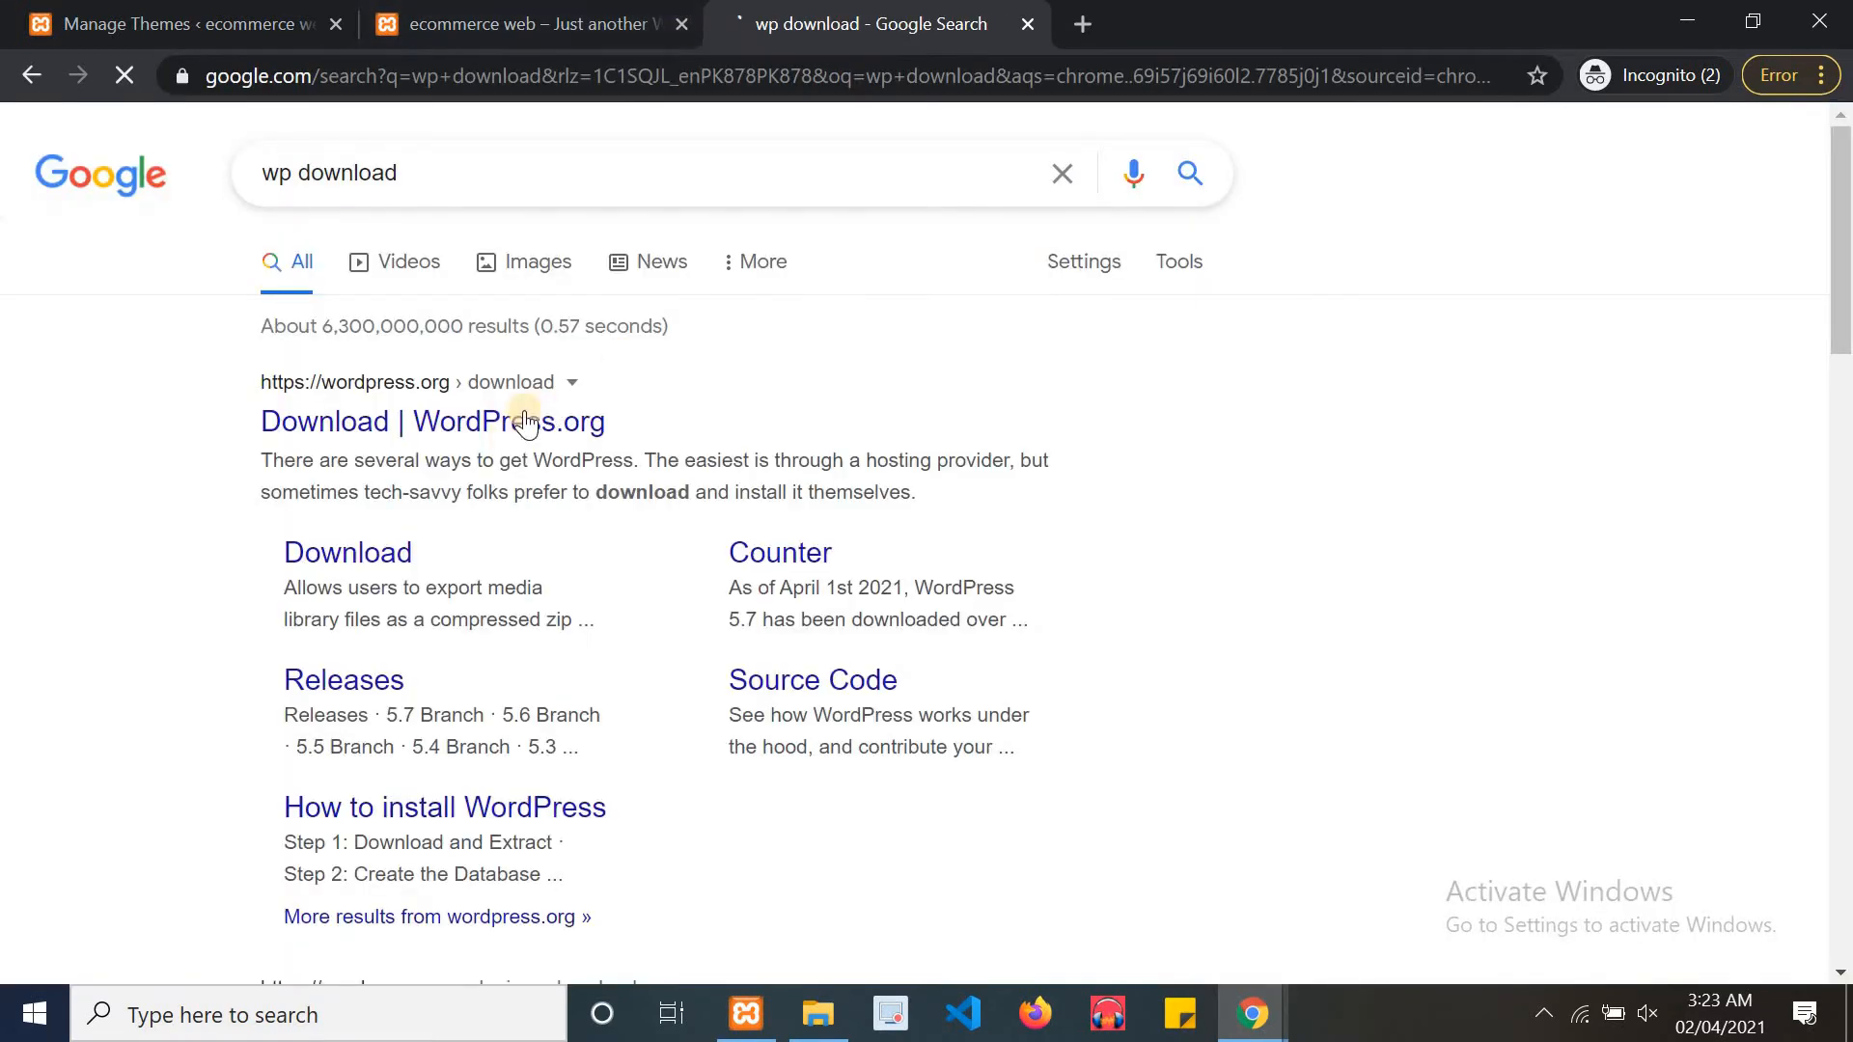
Open the Get WordPress page on WordPress.org from the search results and locate the WordPress 5.7 download
{"action": "left_click", "coordinate": [401, 429]}
{"action": "left_click", "coordinate": [546, 9]}
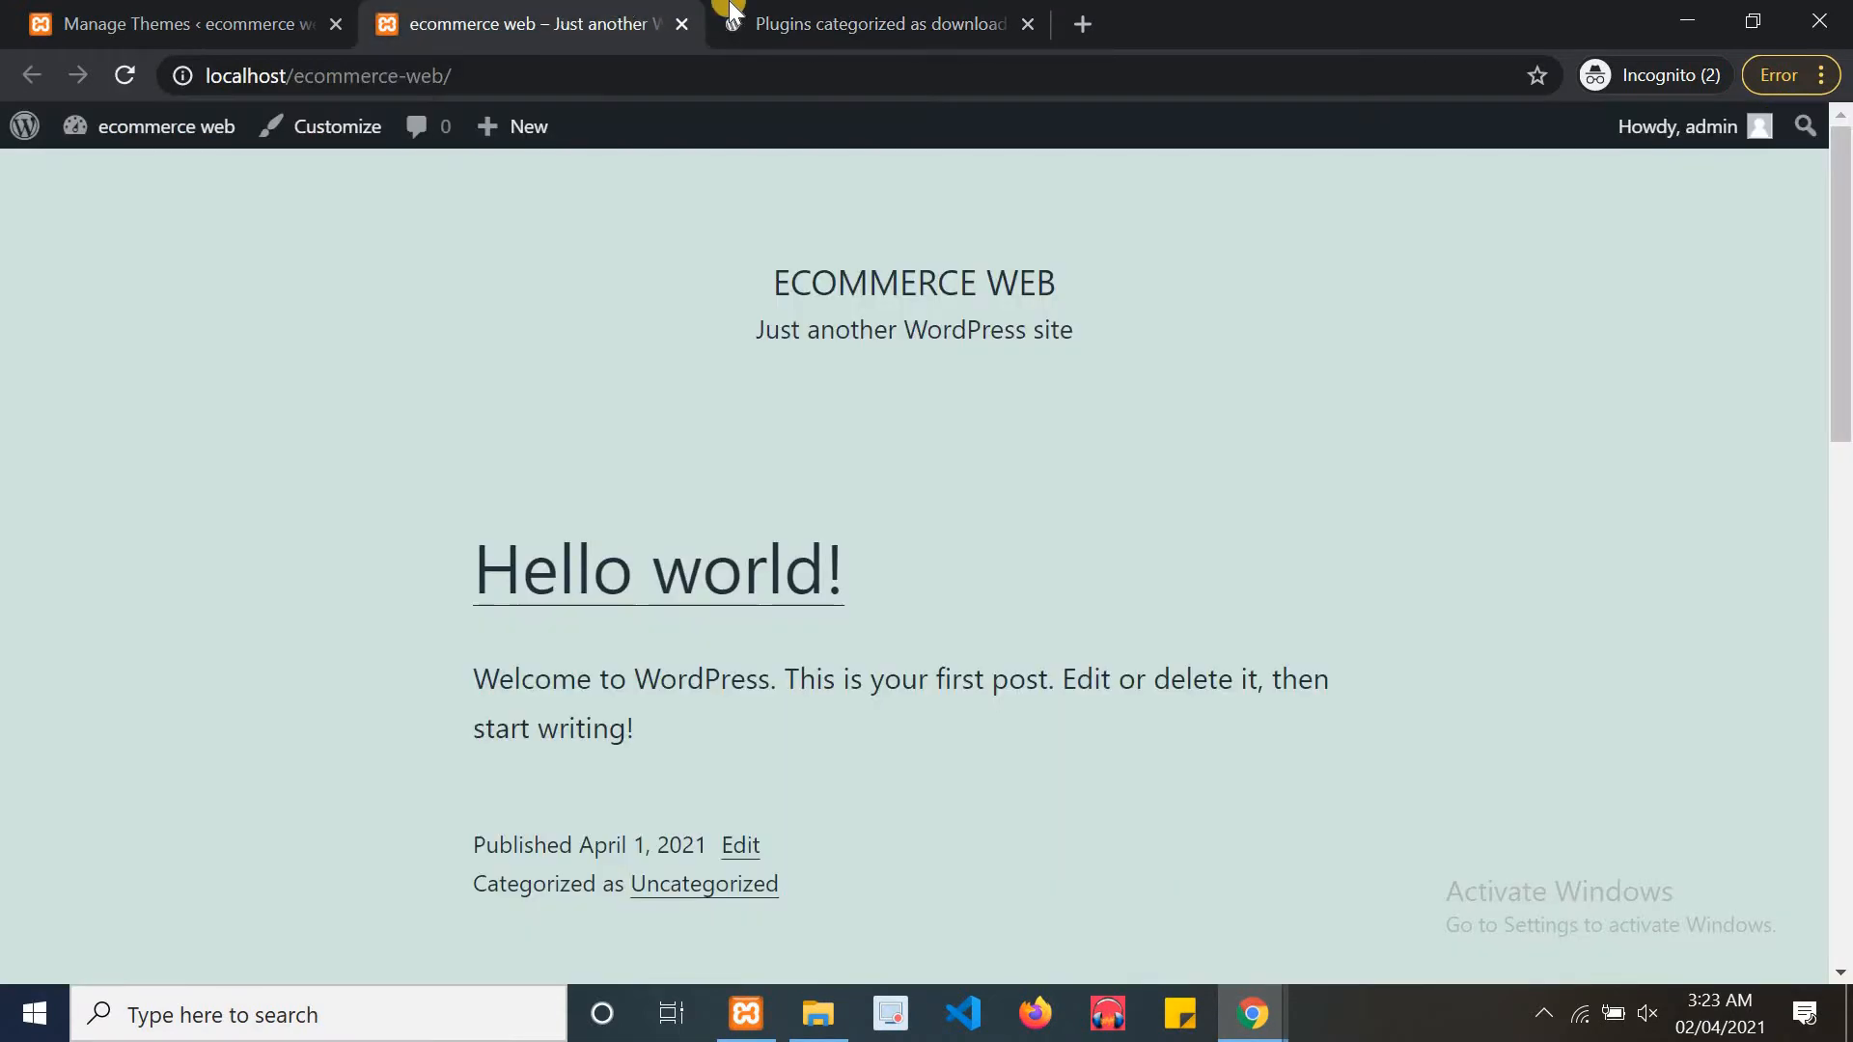
{"action": "left_click", "coordinate": [730, 10]}
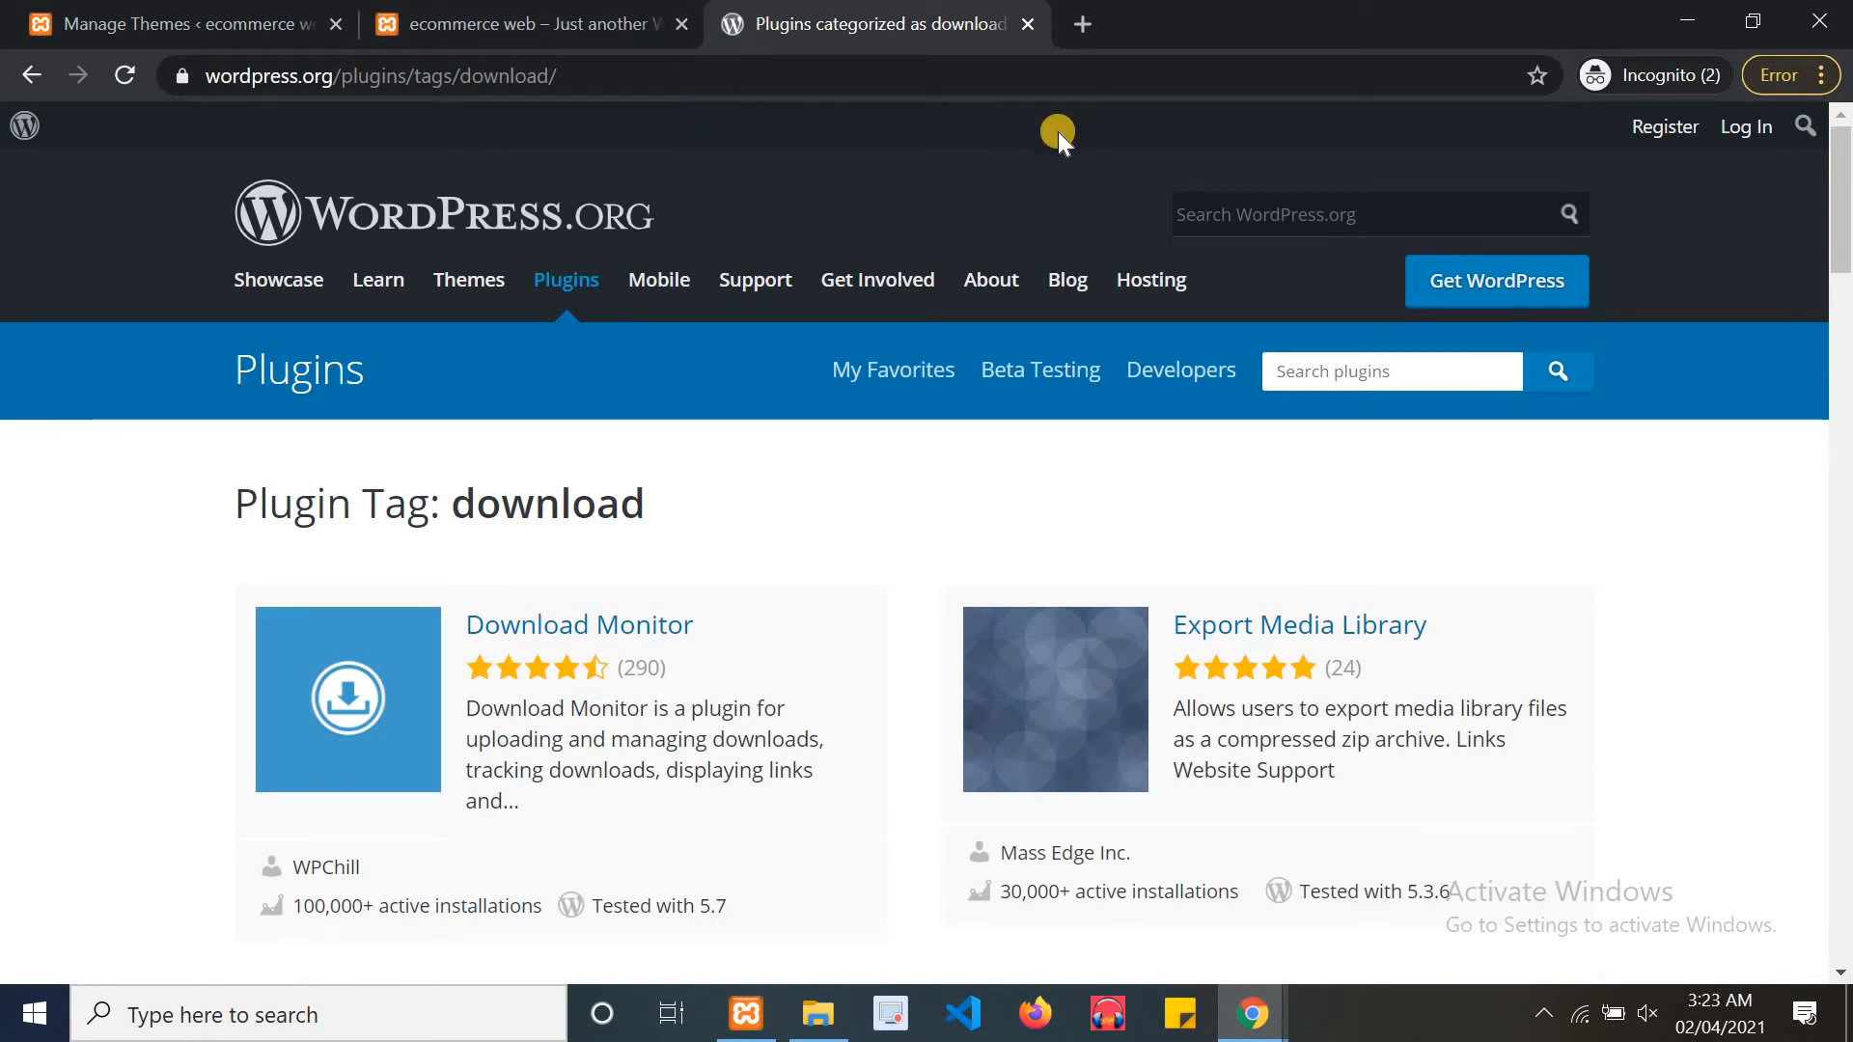
{"action": "left_click", "coordinate": [1484, 307]}
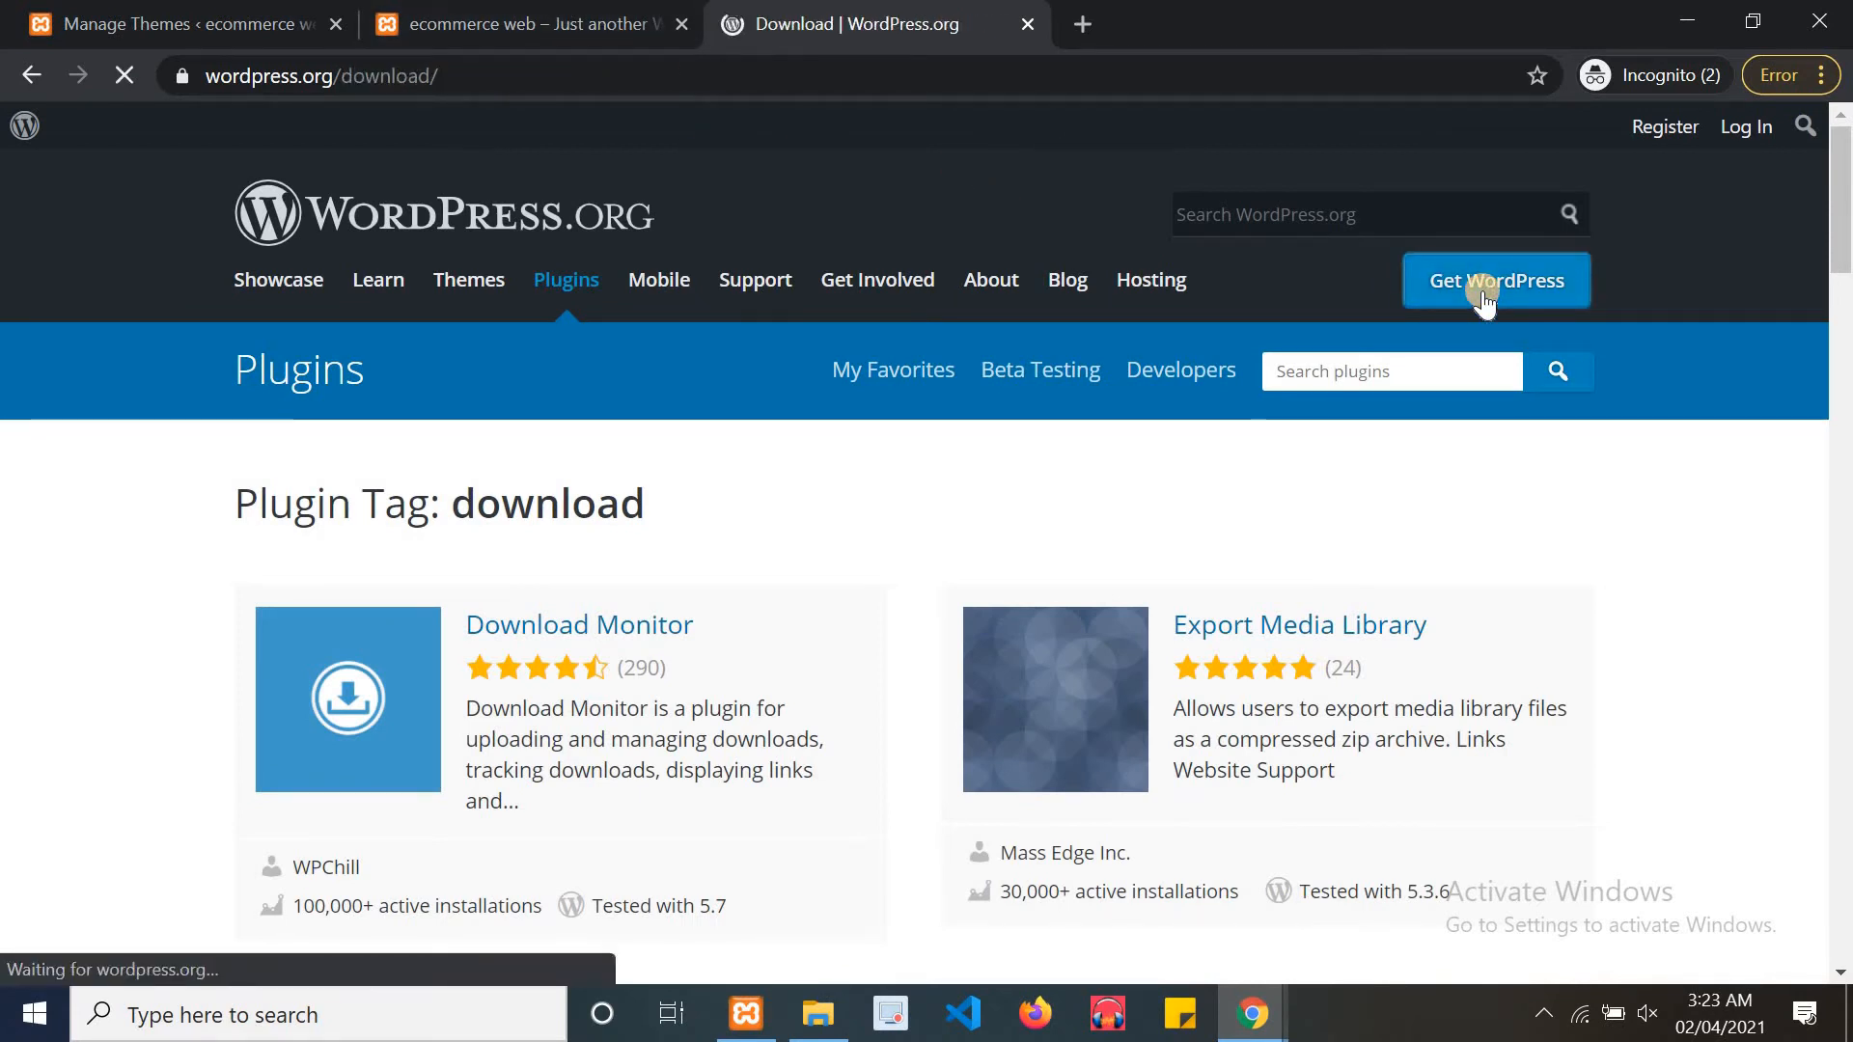
{"action": "scroll", "coordinate": [984, 213], "scroll_direction": "down", "scroll_amount": 5}
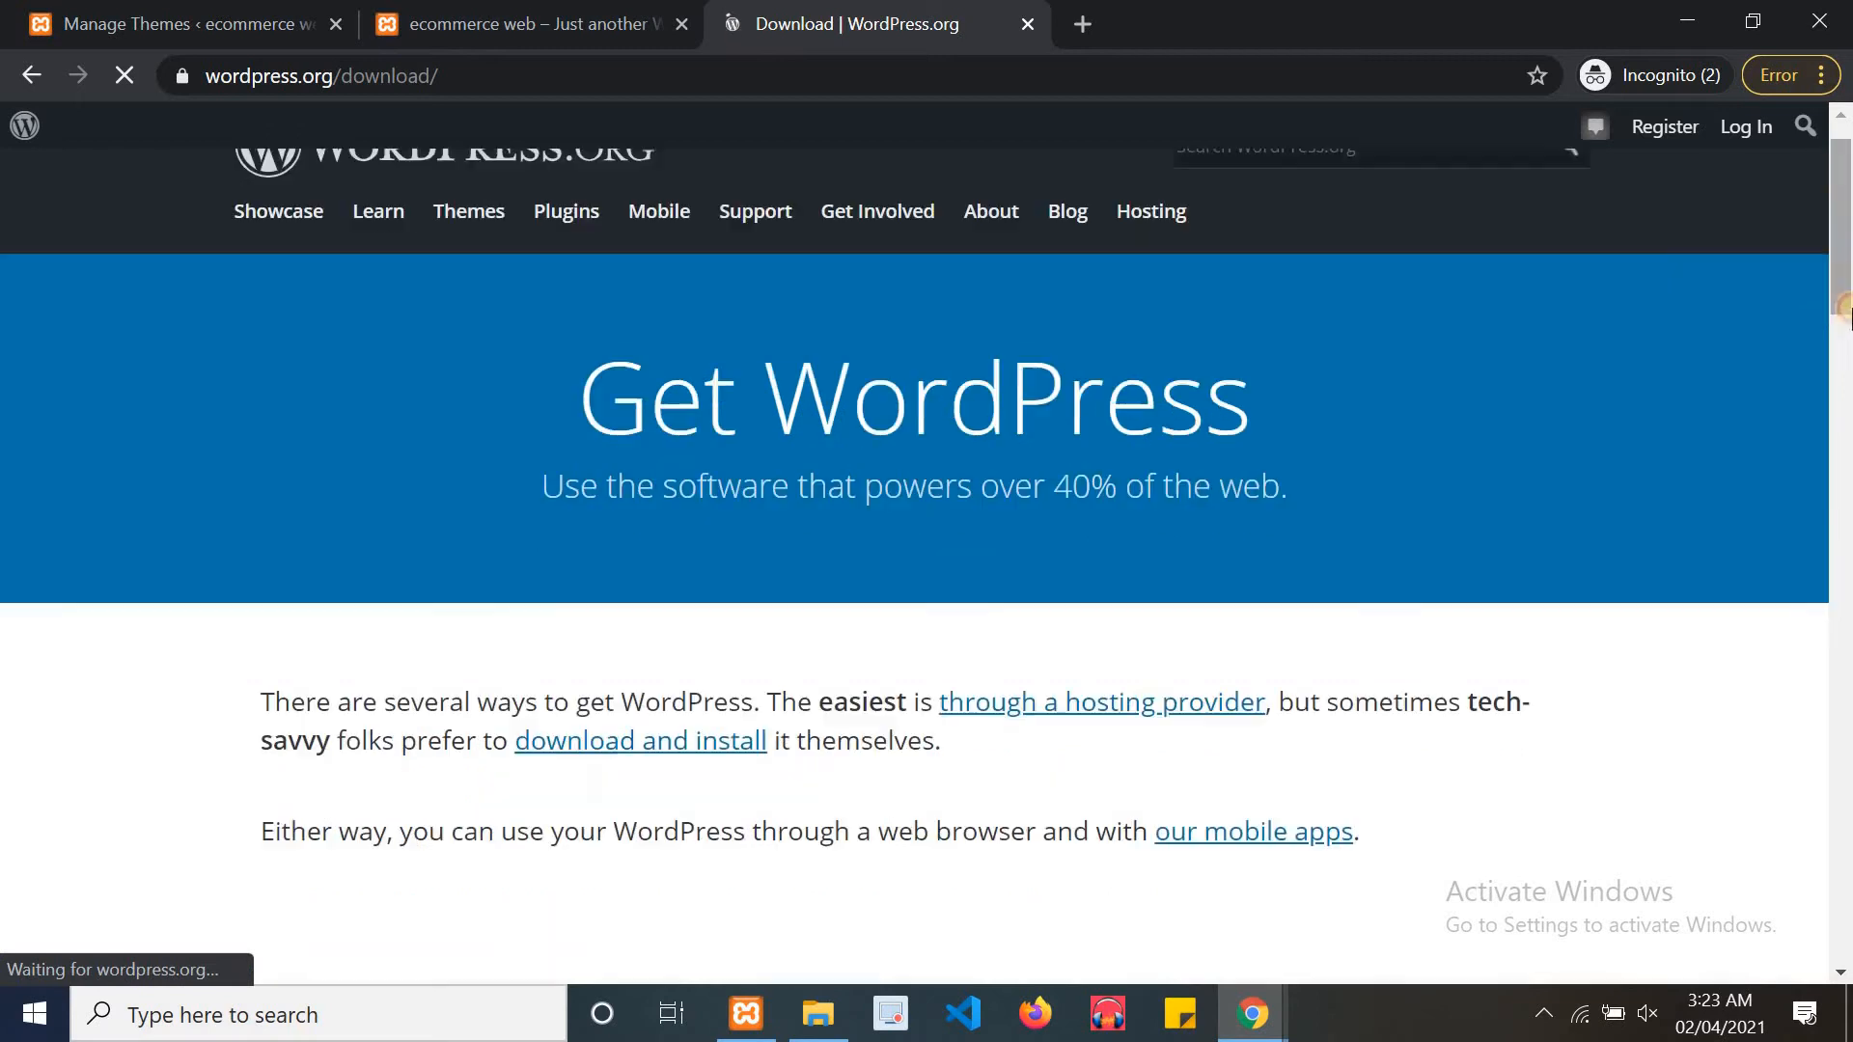
{"action": "left_click_drag", "start_coordinate": [1306, 226], "coordinate": [1842, 616]}
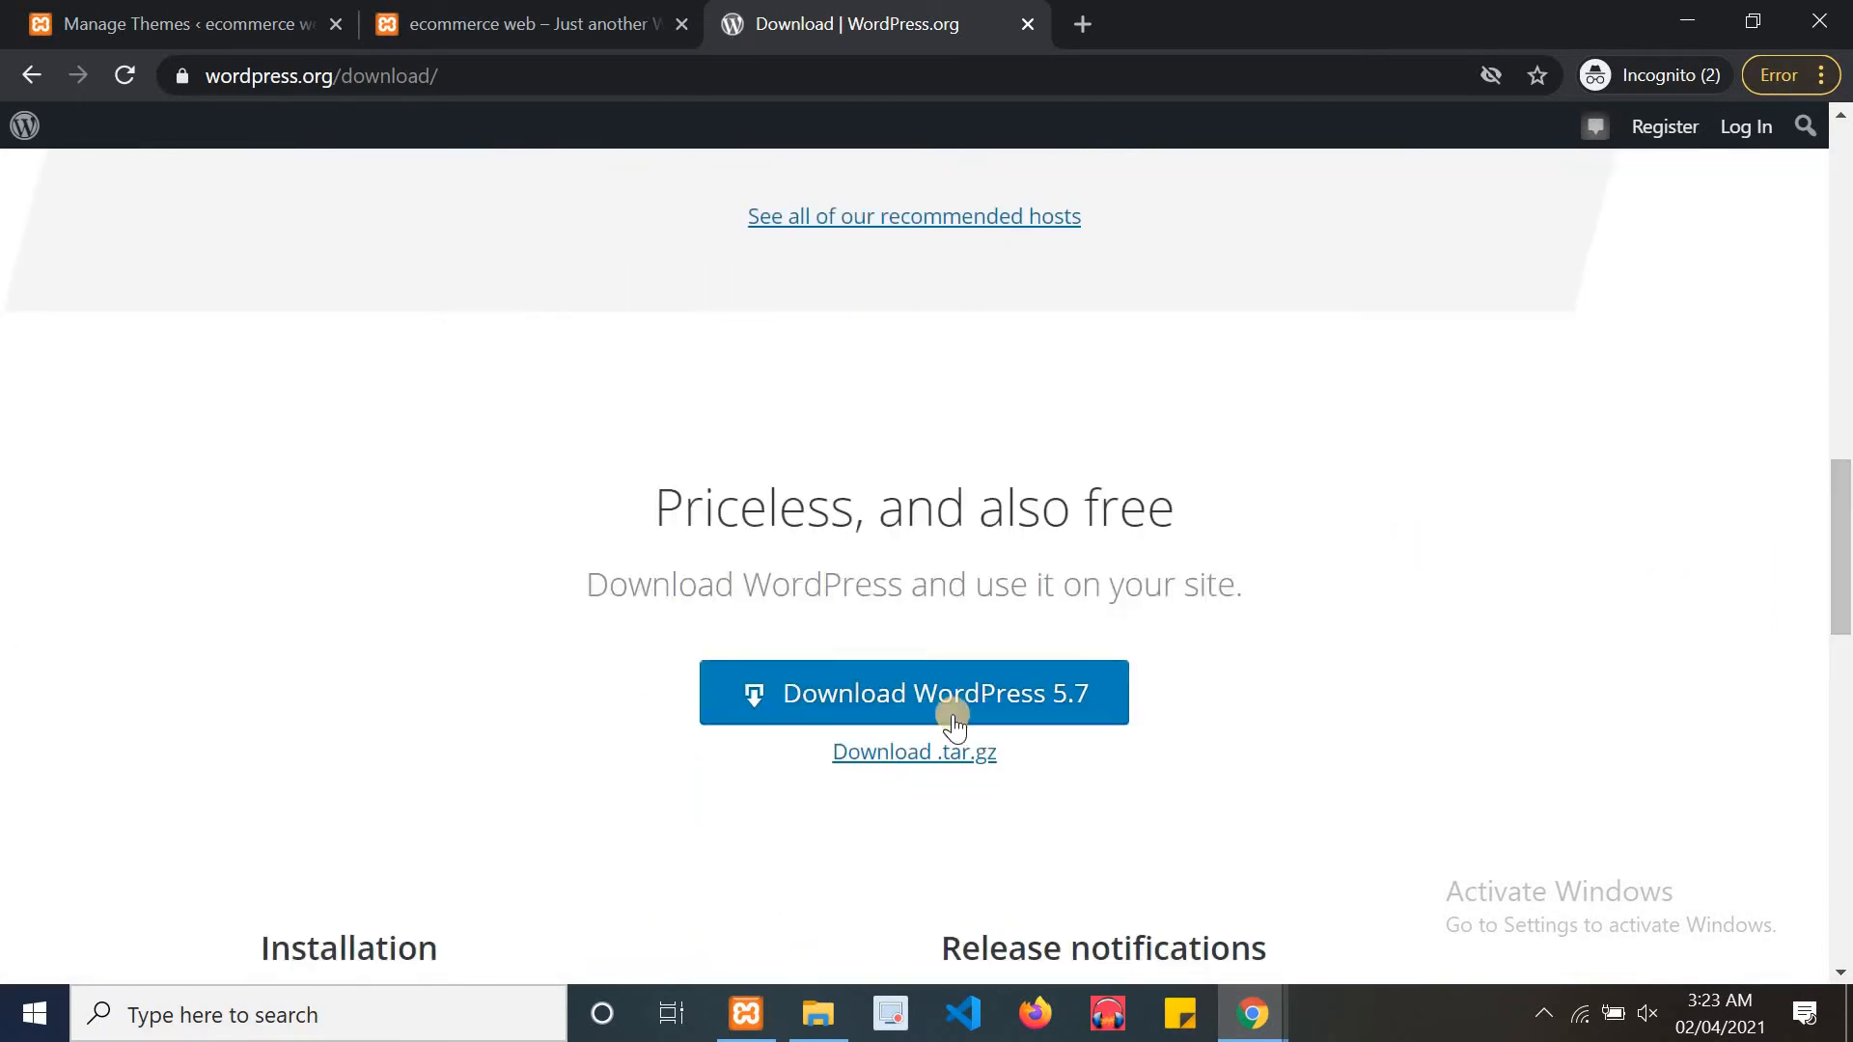
Close the WordPress.org download page and look over the local ecommerce site's front page
{"action": "left_click", "coordinate": [504, 10]}
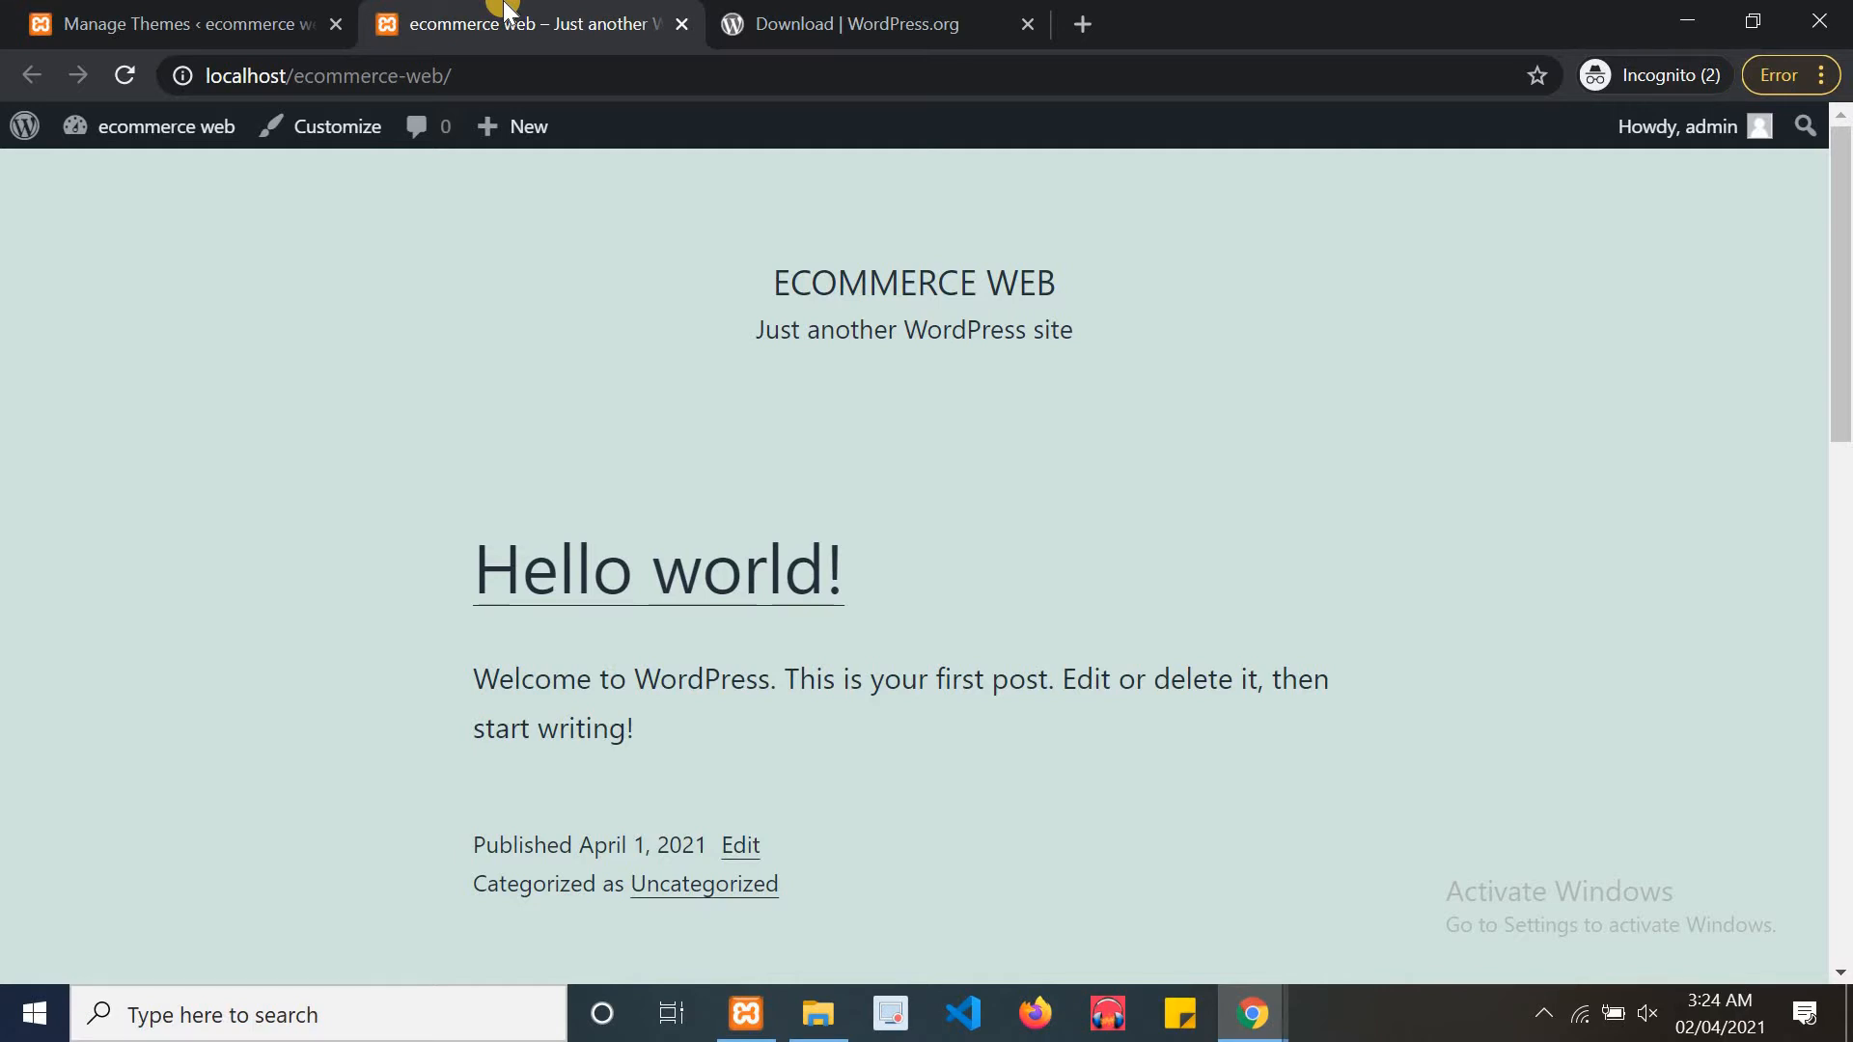
{"action": "left_click", "coordinate": [1021, 23]}
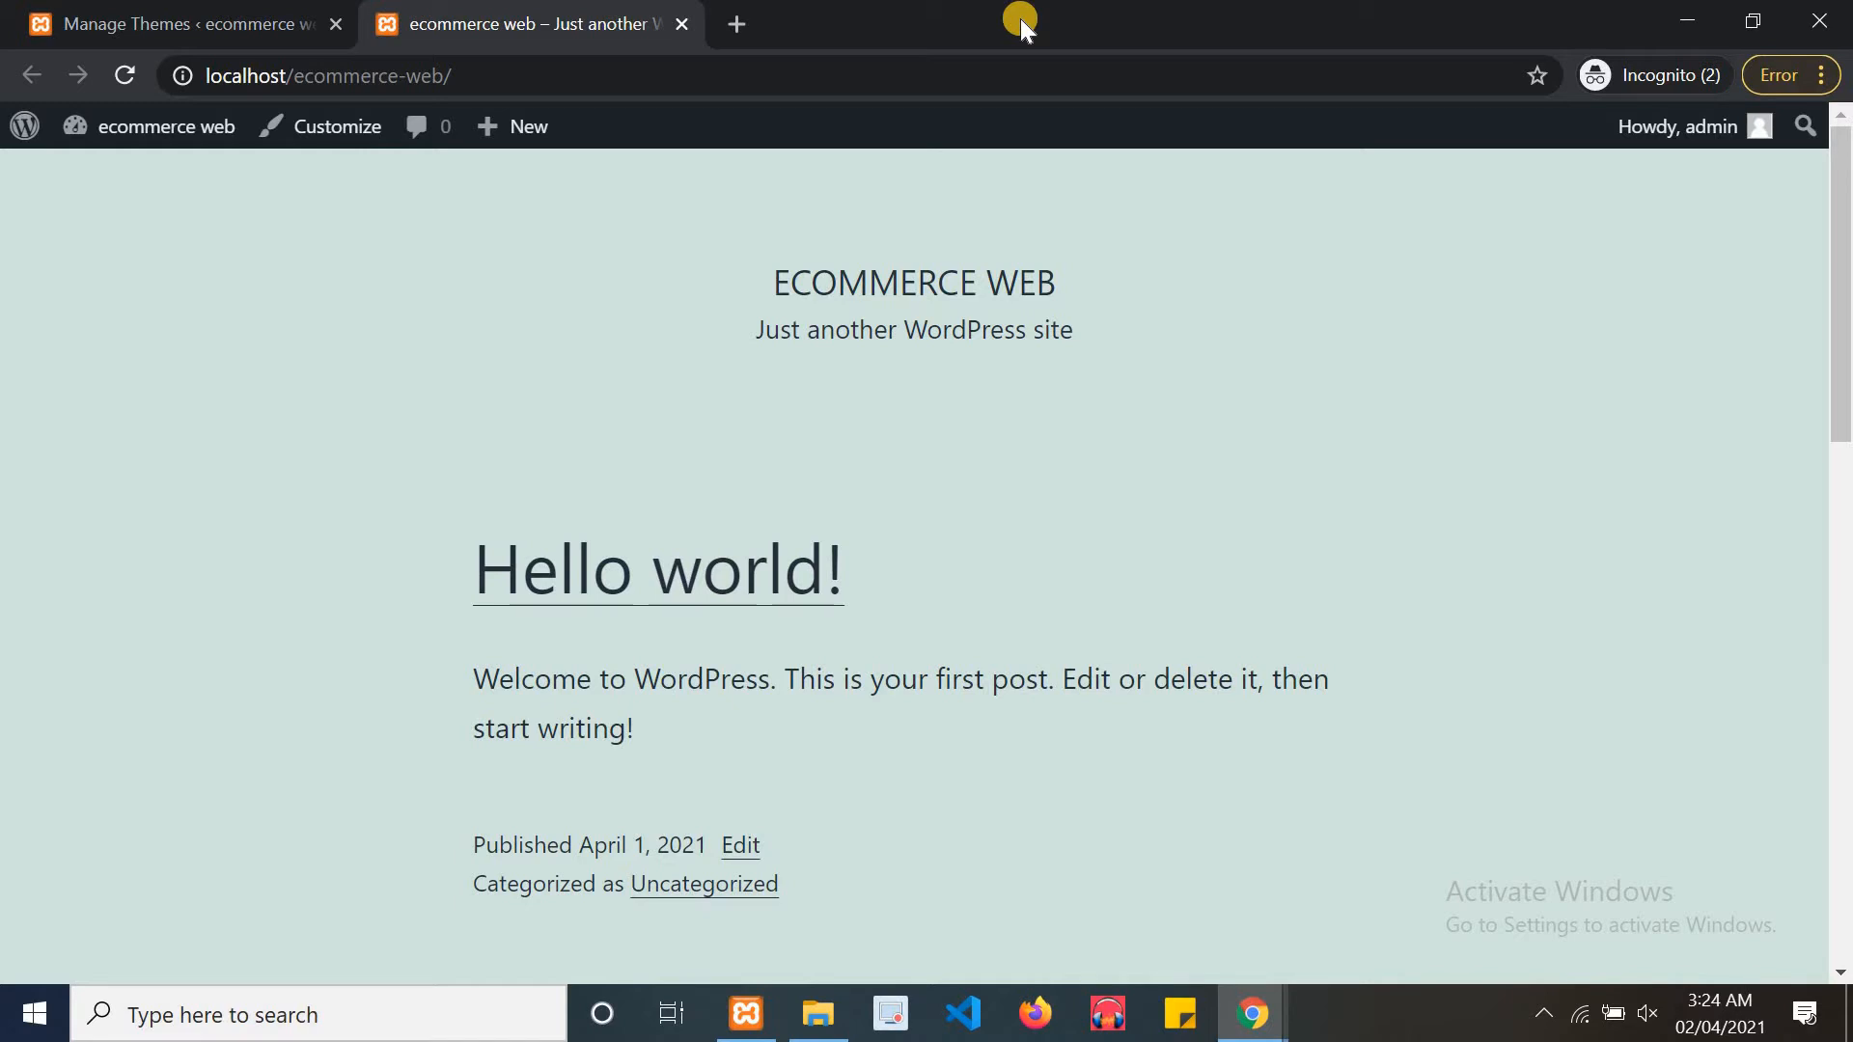
{"action": "left_click_drag", "start_coordinate": [1841, 270], "coordinate": [1745, 284]}
{"action": "scroll", "coordinate": [1486, 249], "scroll_direction": "down", "scroll_amount": 10}
{"action": "scroll", "coordinate": [1485, 249], "scroll_direction": "up", "scroll_amount": 10}
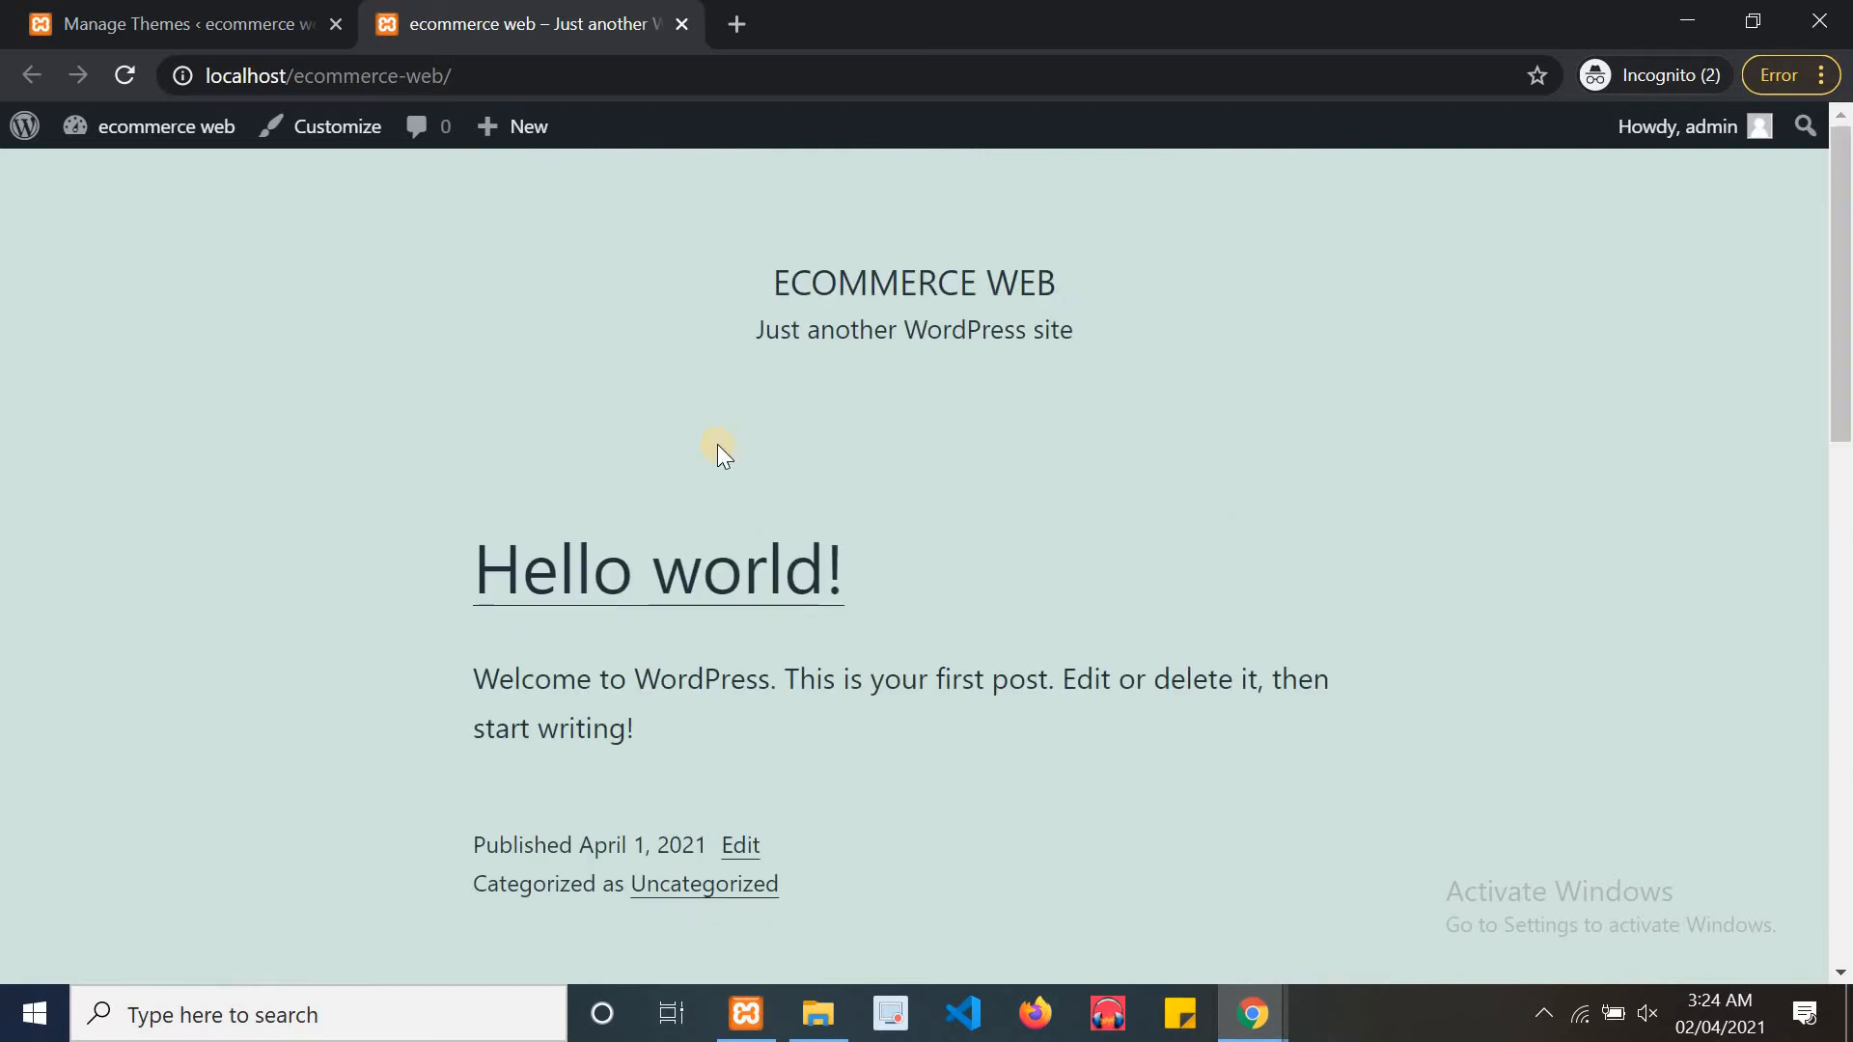
Examine the installed themes on the WordPress admin's Themes page
{"action": "left_click", "coordinate": [196, 11]}
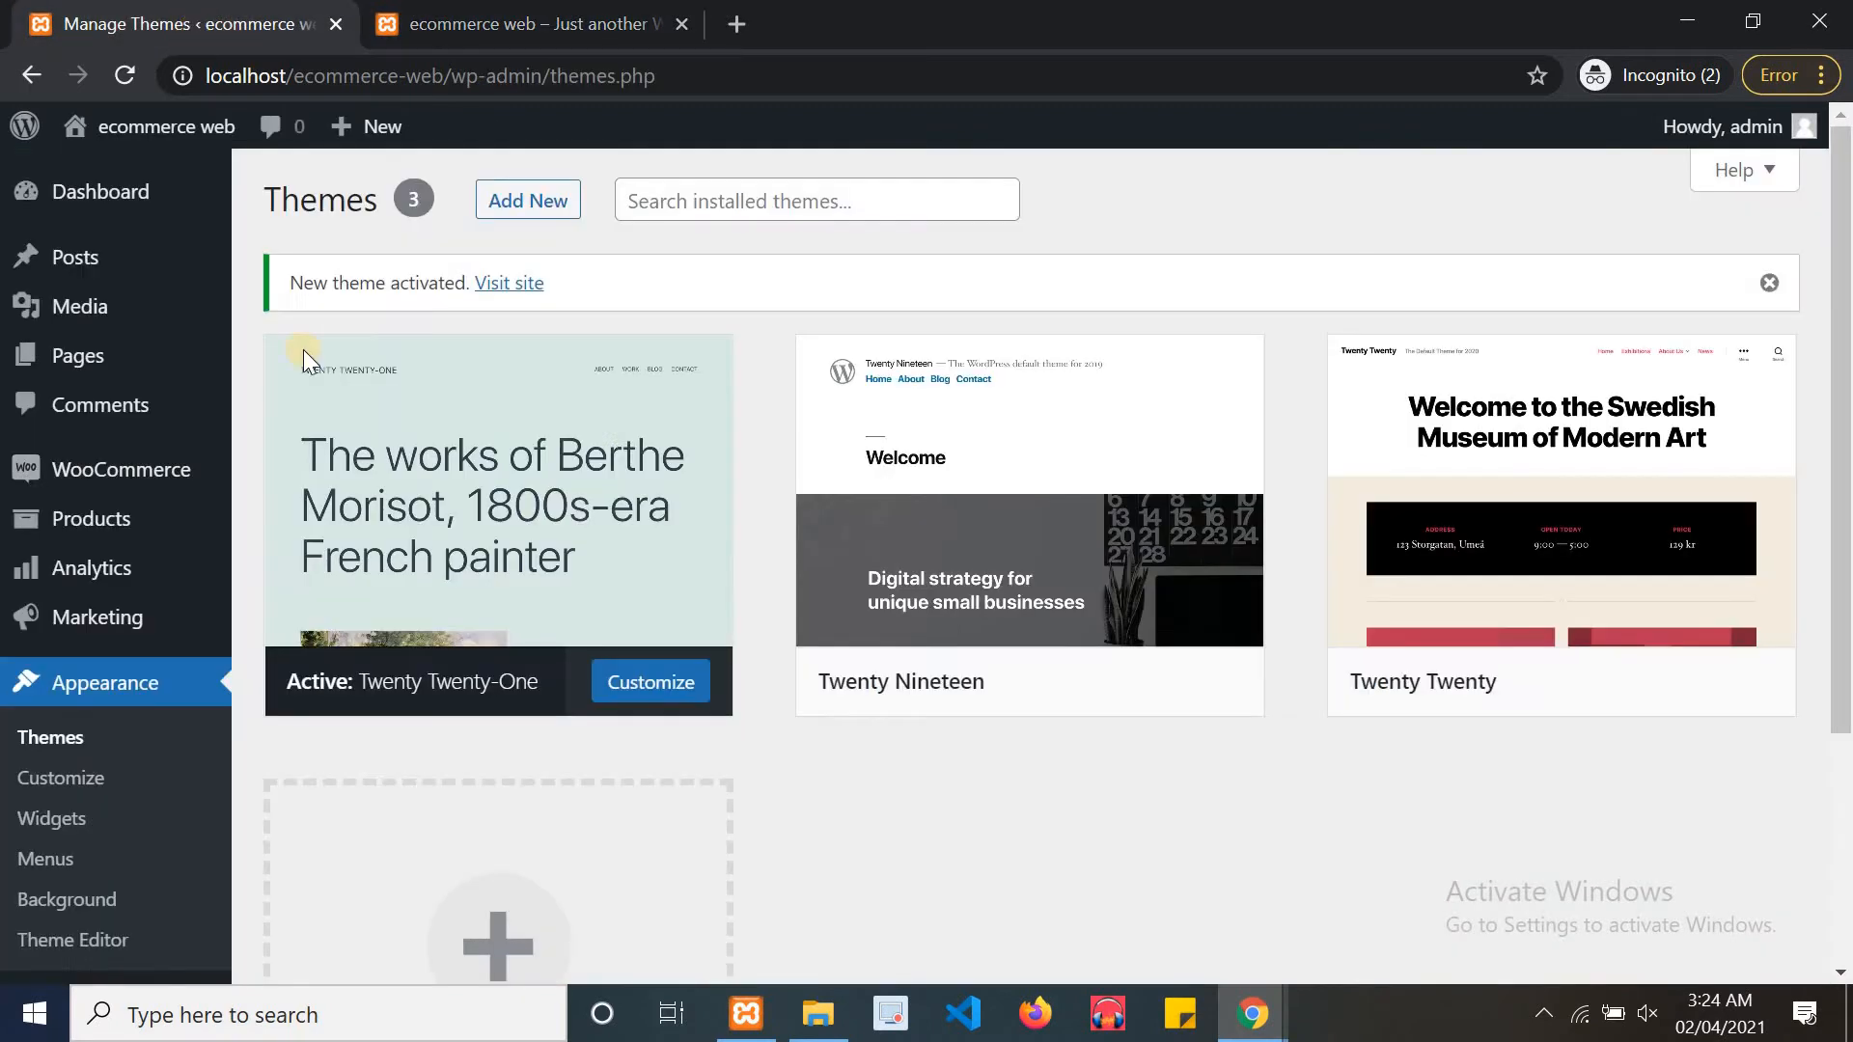
{"action": "left_click_drag", "start_coordinate": [1848, 490], "coordinate": [1770, 350]}
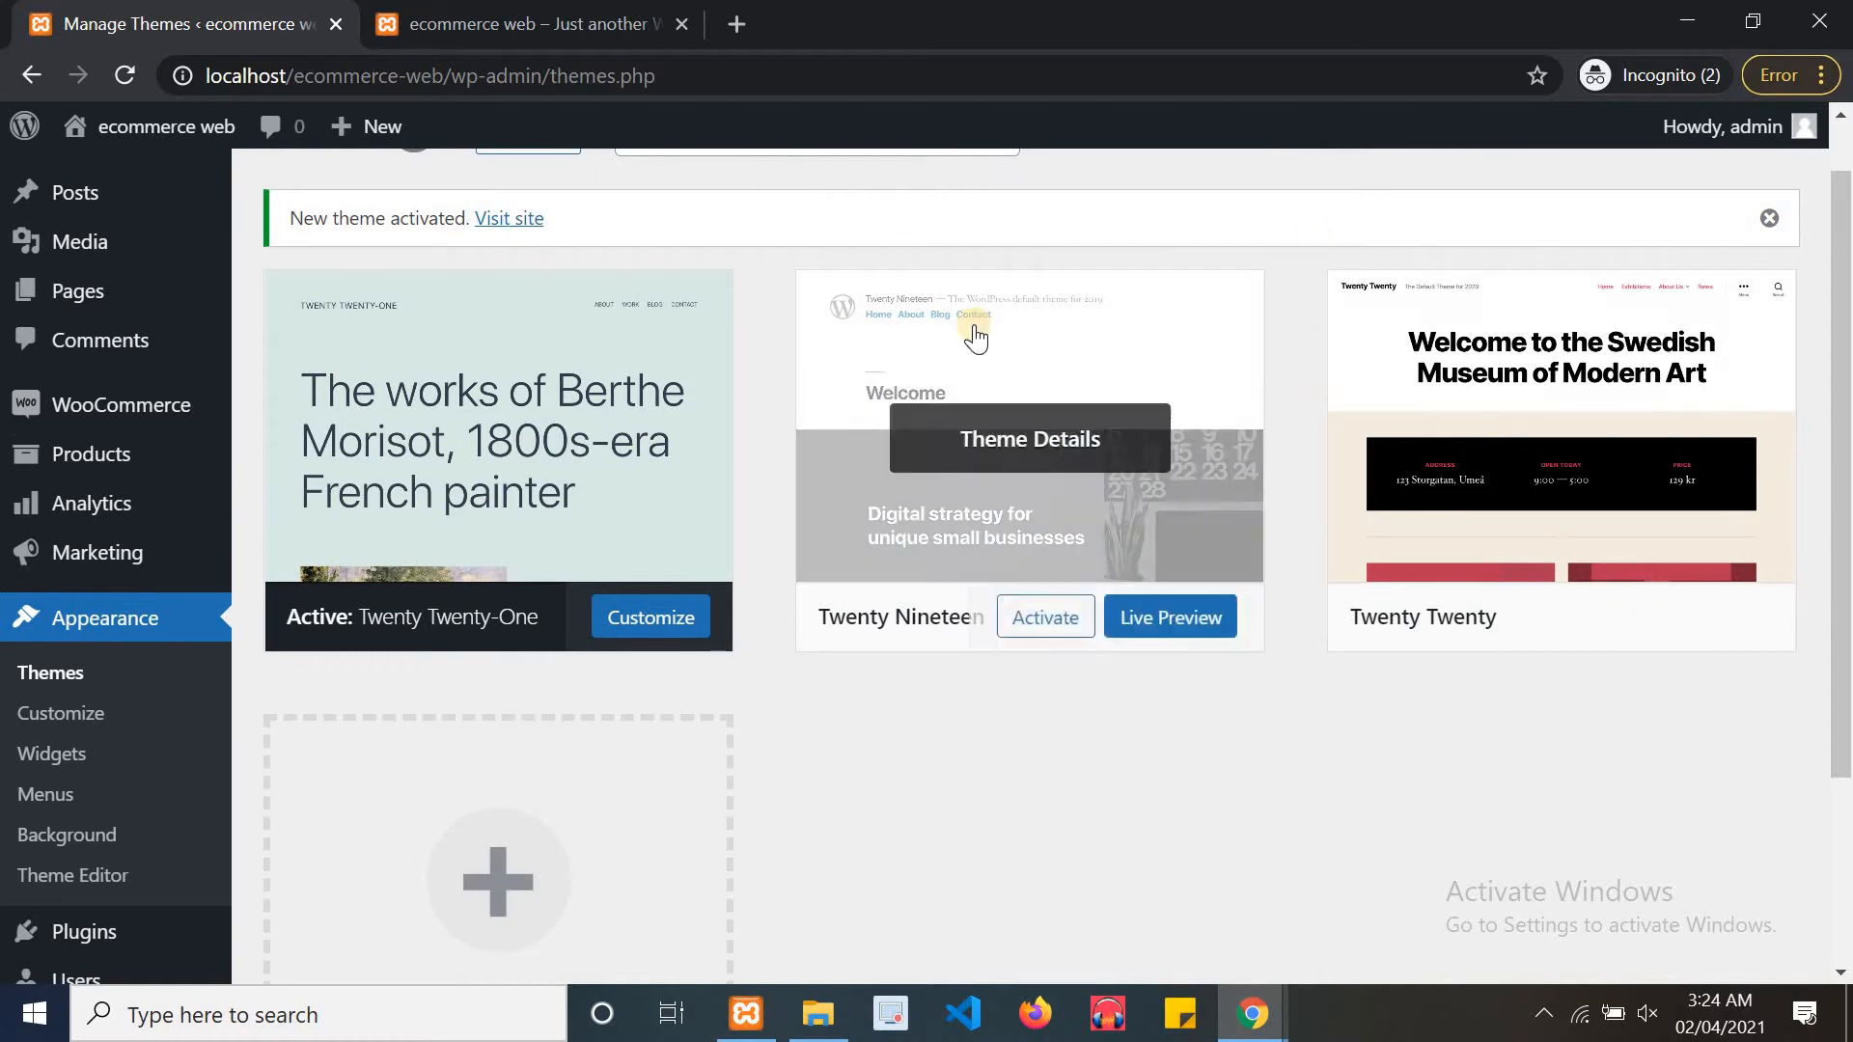
{"action": "left_click_drag", "start_coordinate": [1844, 468], "coordinate": [1841, 357]}
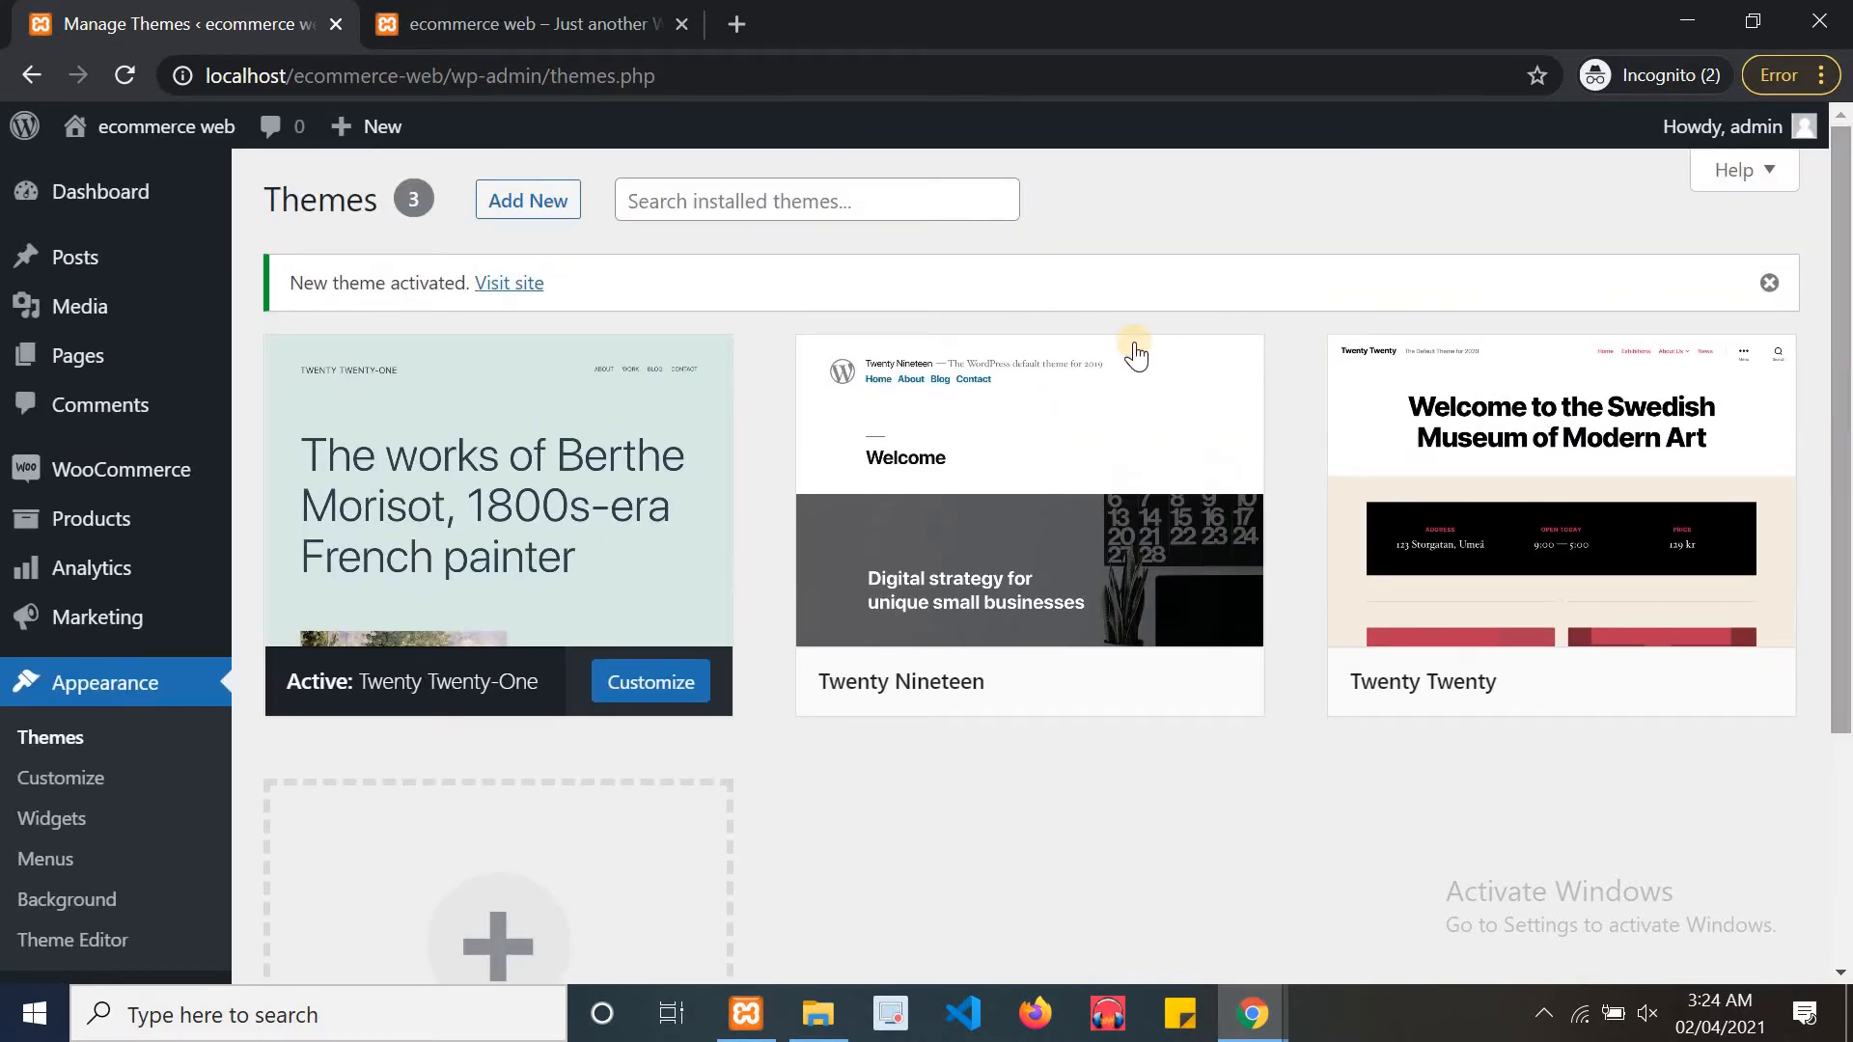
Reload the ecommerce site's front page and check its layout with the active theme
{"action": "left_click", "coordinate": [400, 21]}
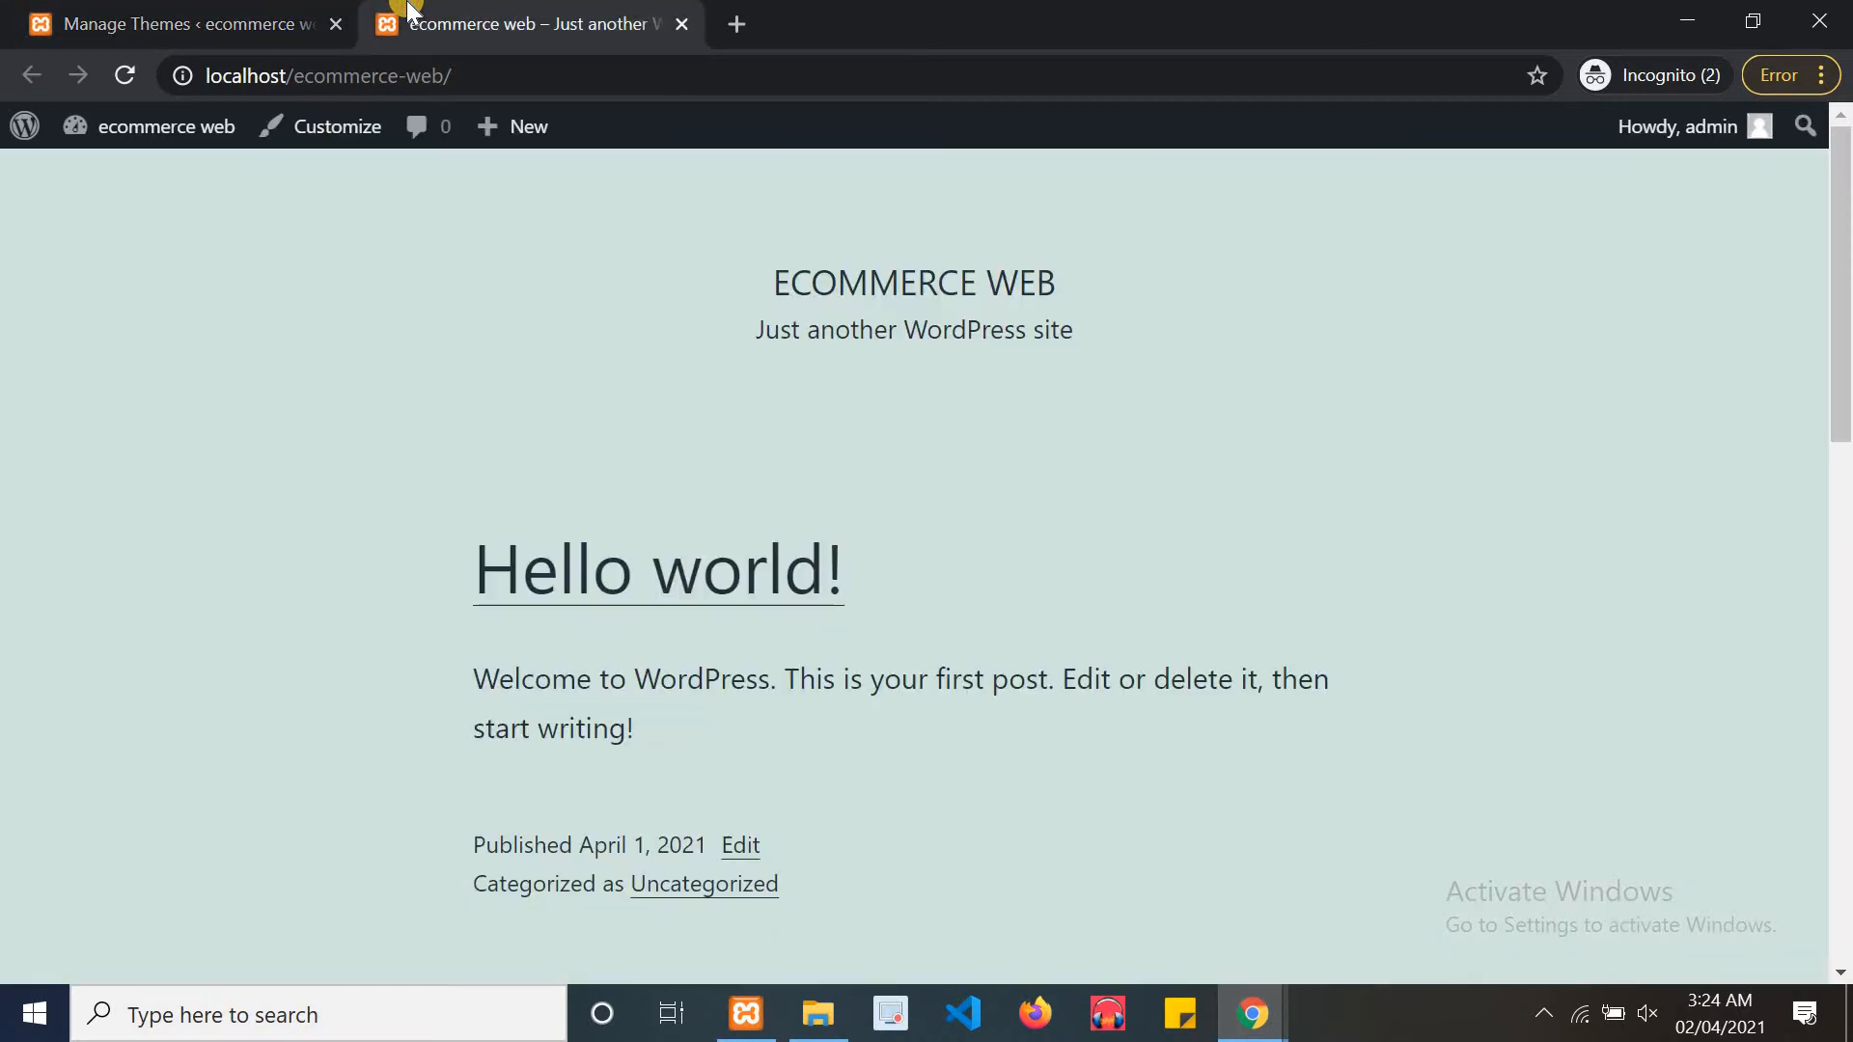
{"action": "left_click", "coordinate": [128, 81]}
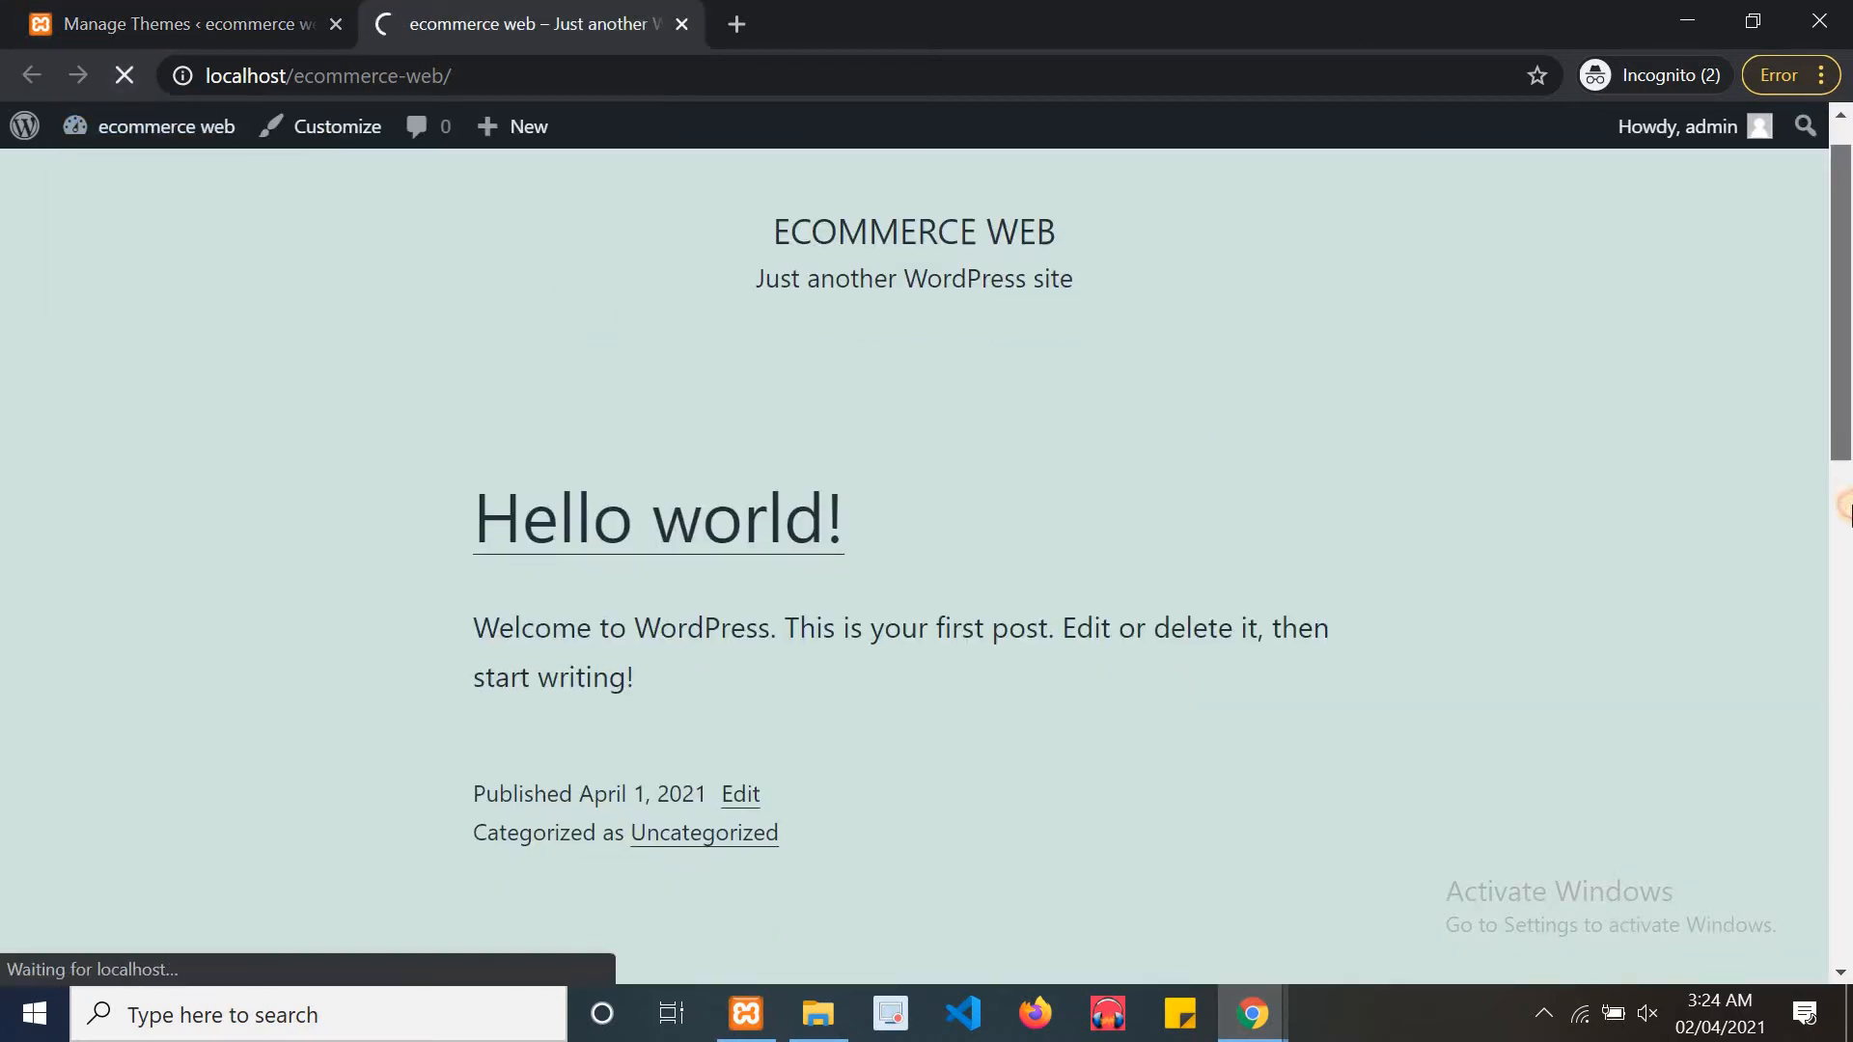
{"action": "left_click_drag", "start_coordinate": [1845, 345], "coordinate": [1721, 187]}
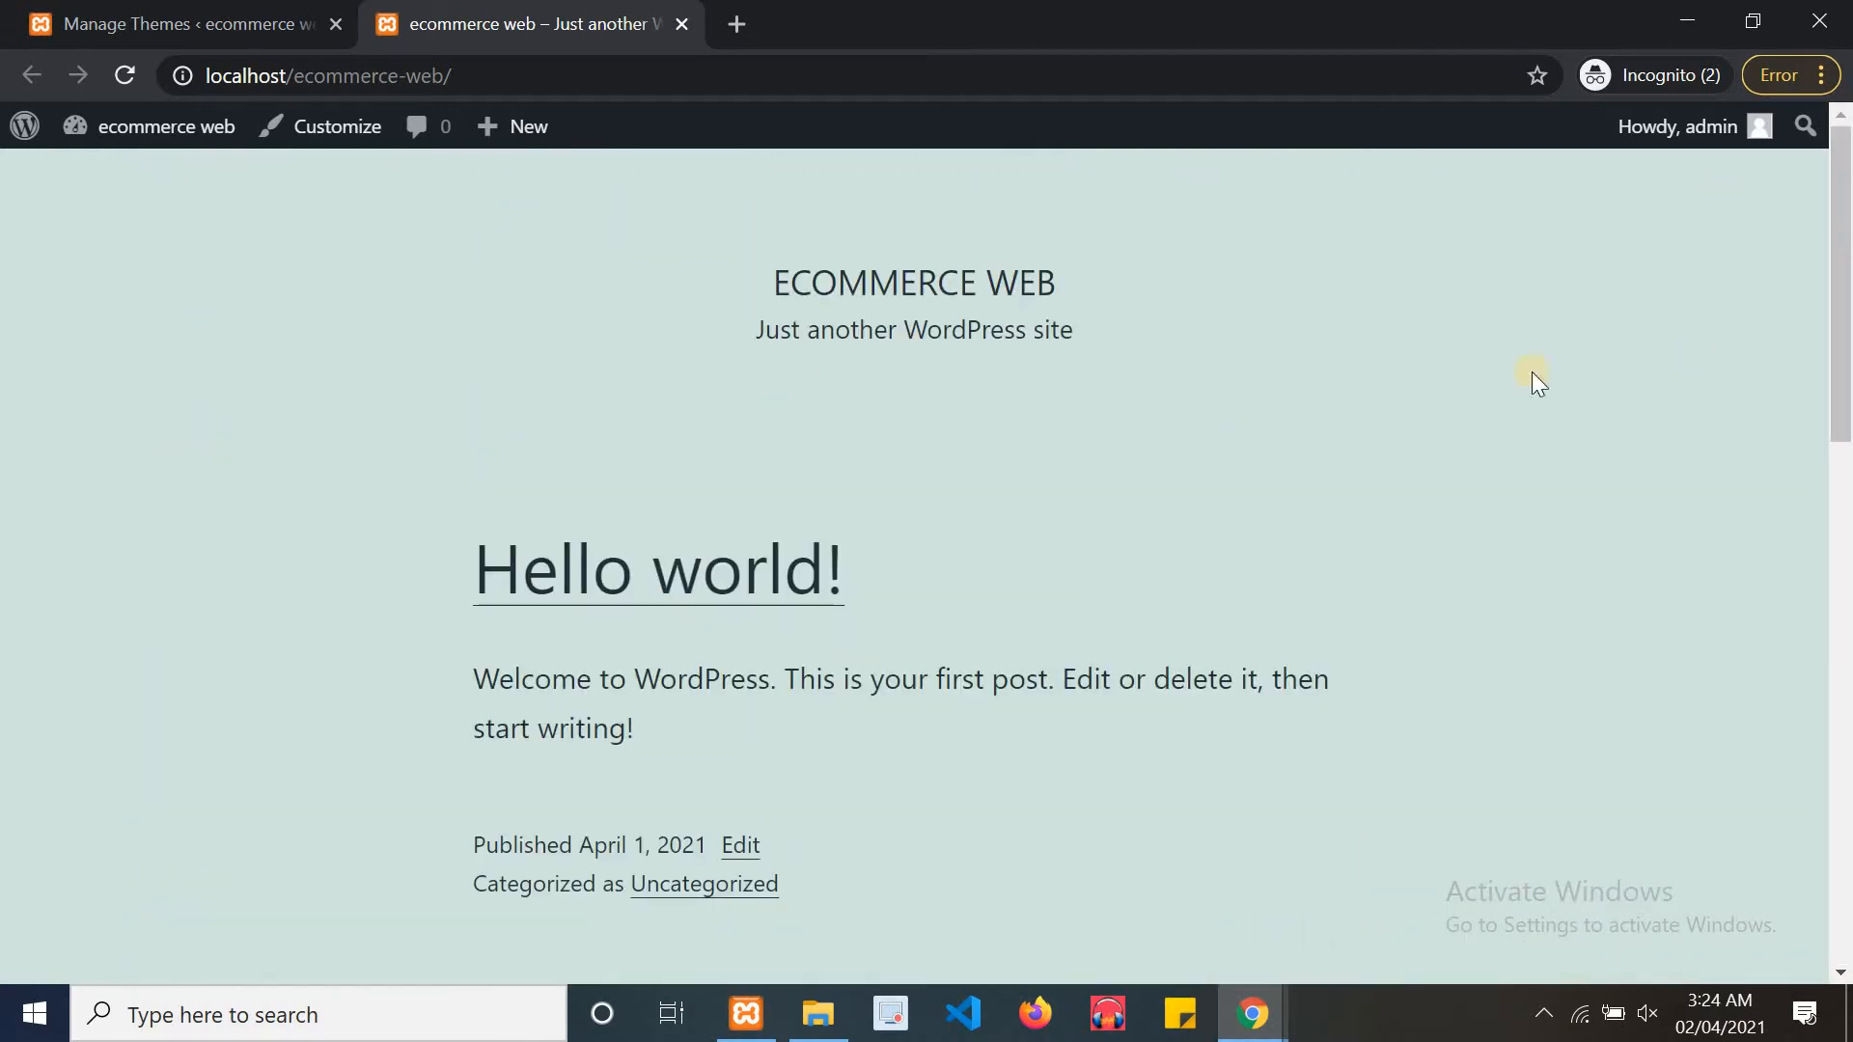
{"action": "left_click_drag", "start_coordinate": [1844, 340], "coordinate": [1845, 406]}
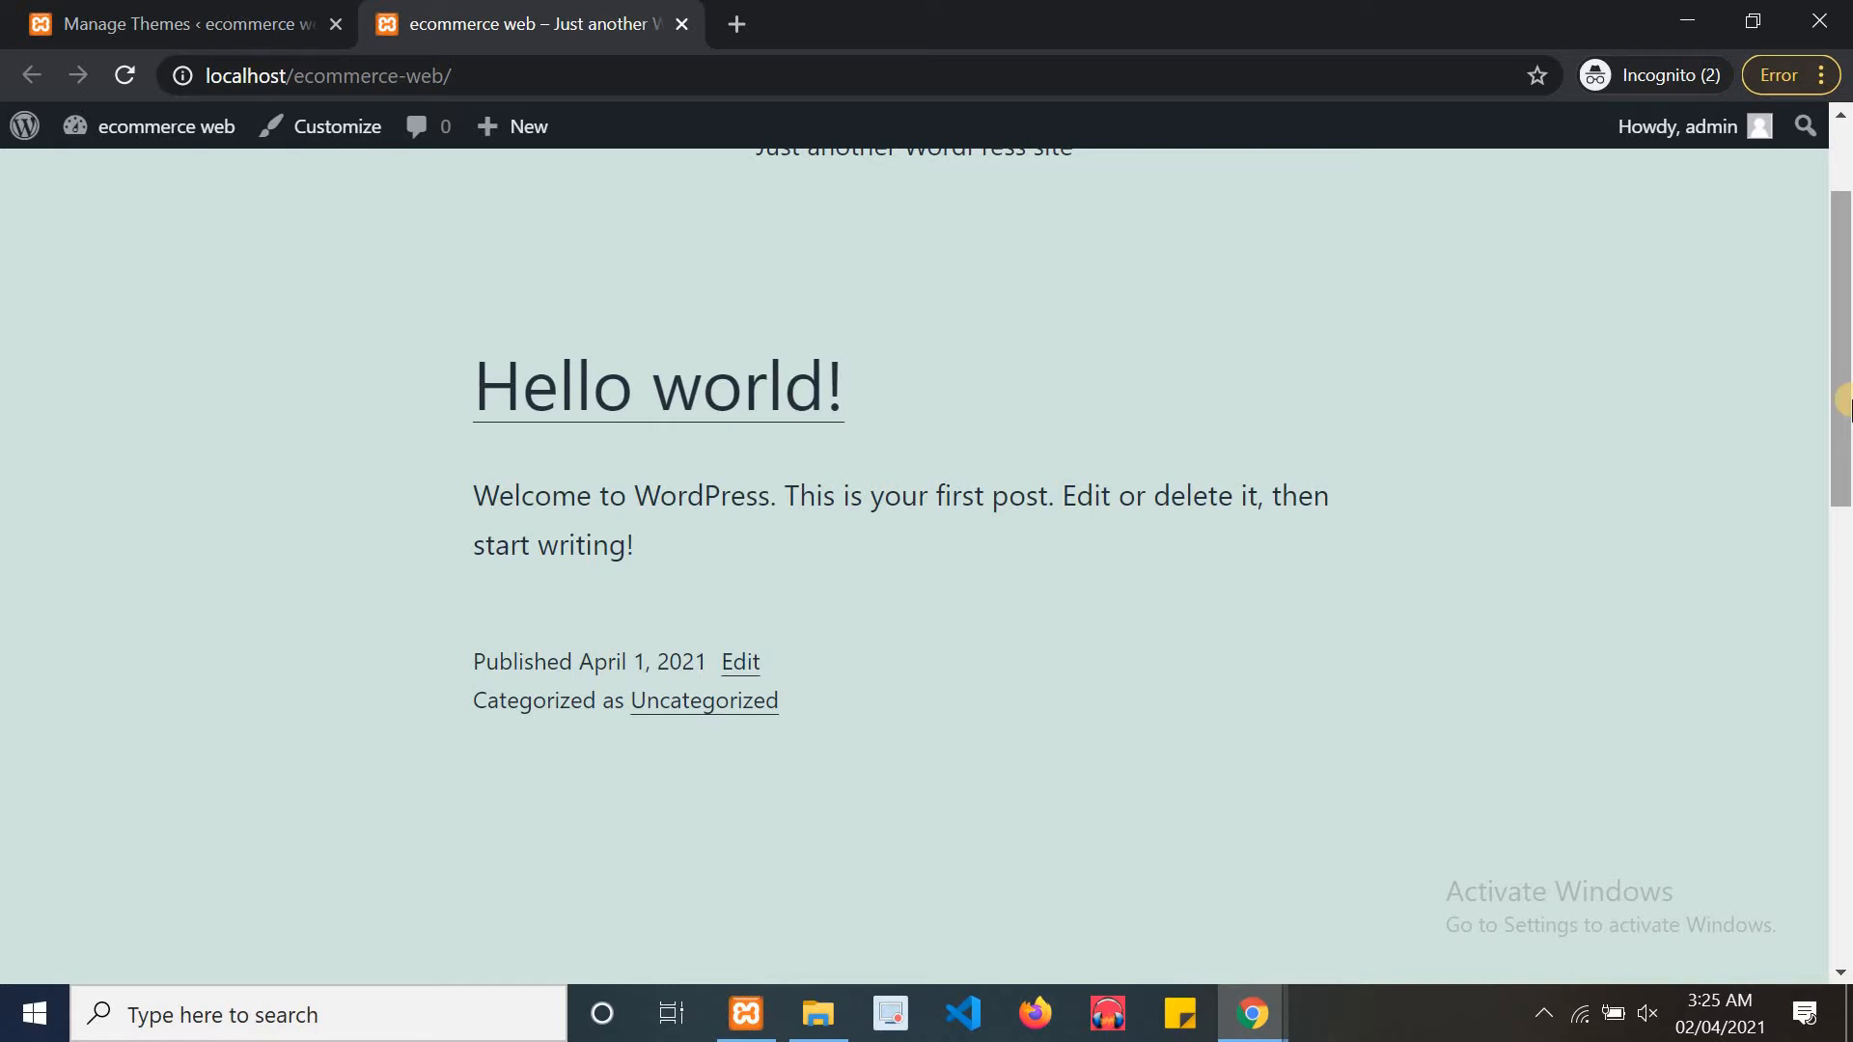
Return to the WordPress admin and open the page for adding new plugins
{"action": "left_click", "coordinate": [199, 19]}
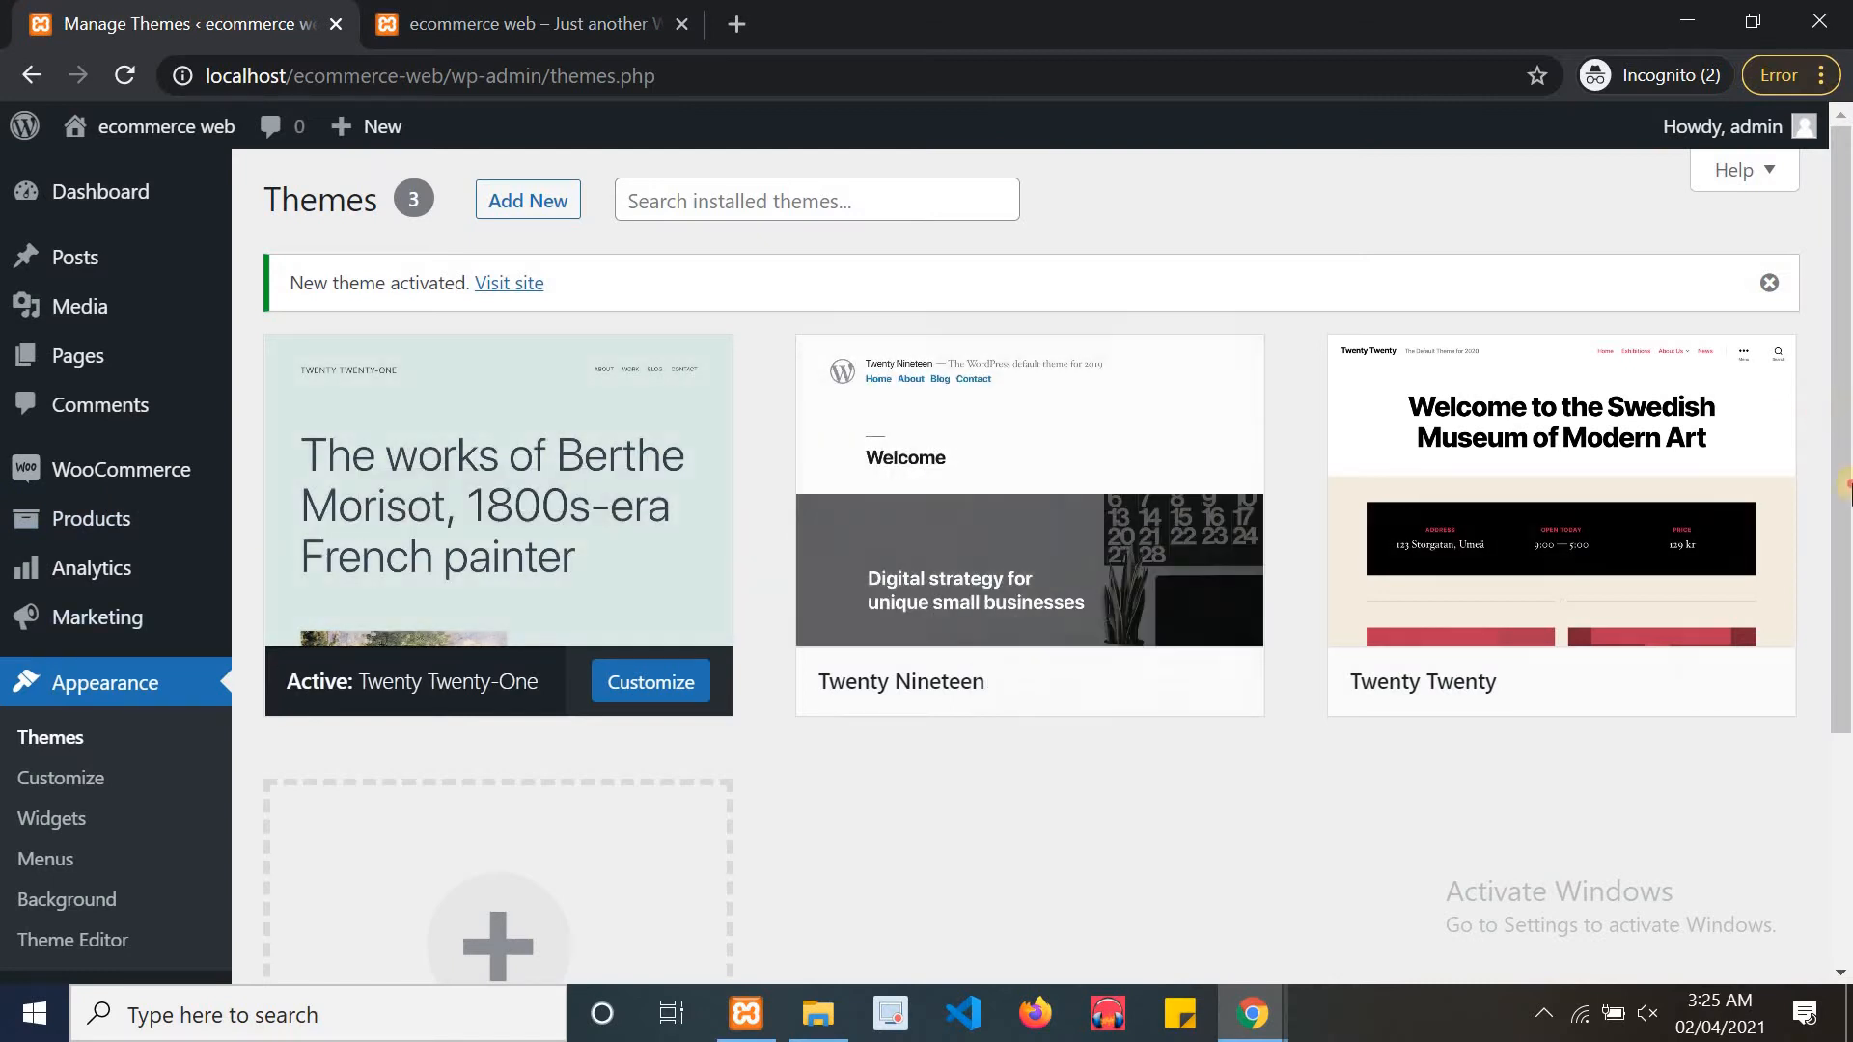
{"action": "scroll", "coordinate": [1190, 767], "scroll_direction": "down", "scroll_amount": 3}
{"action": "mouse_move", "coordinate": [72, 663]}
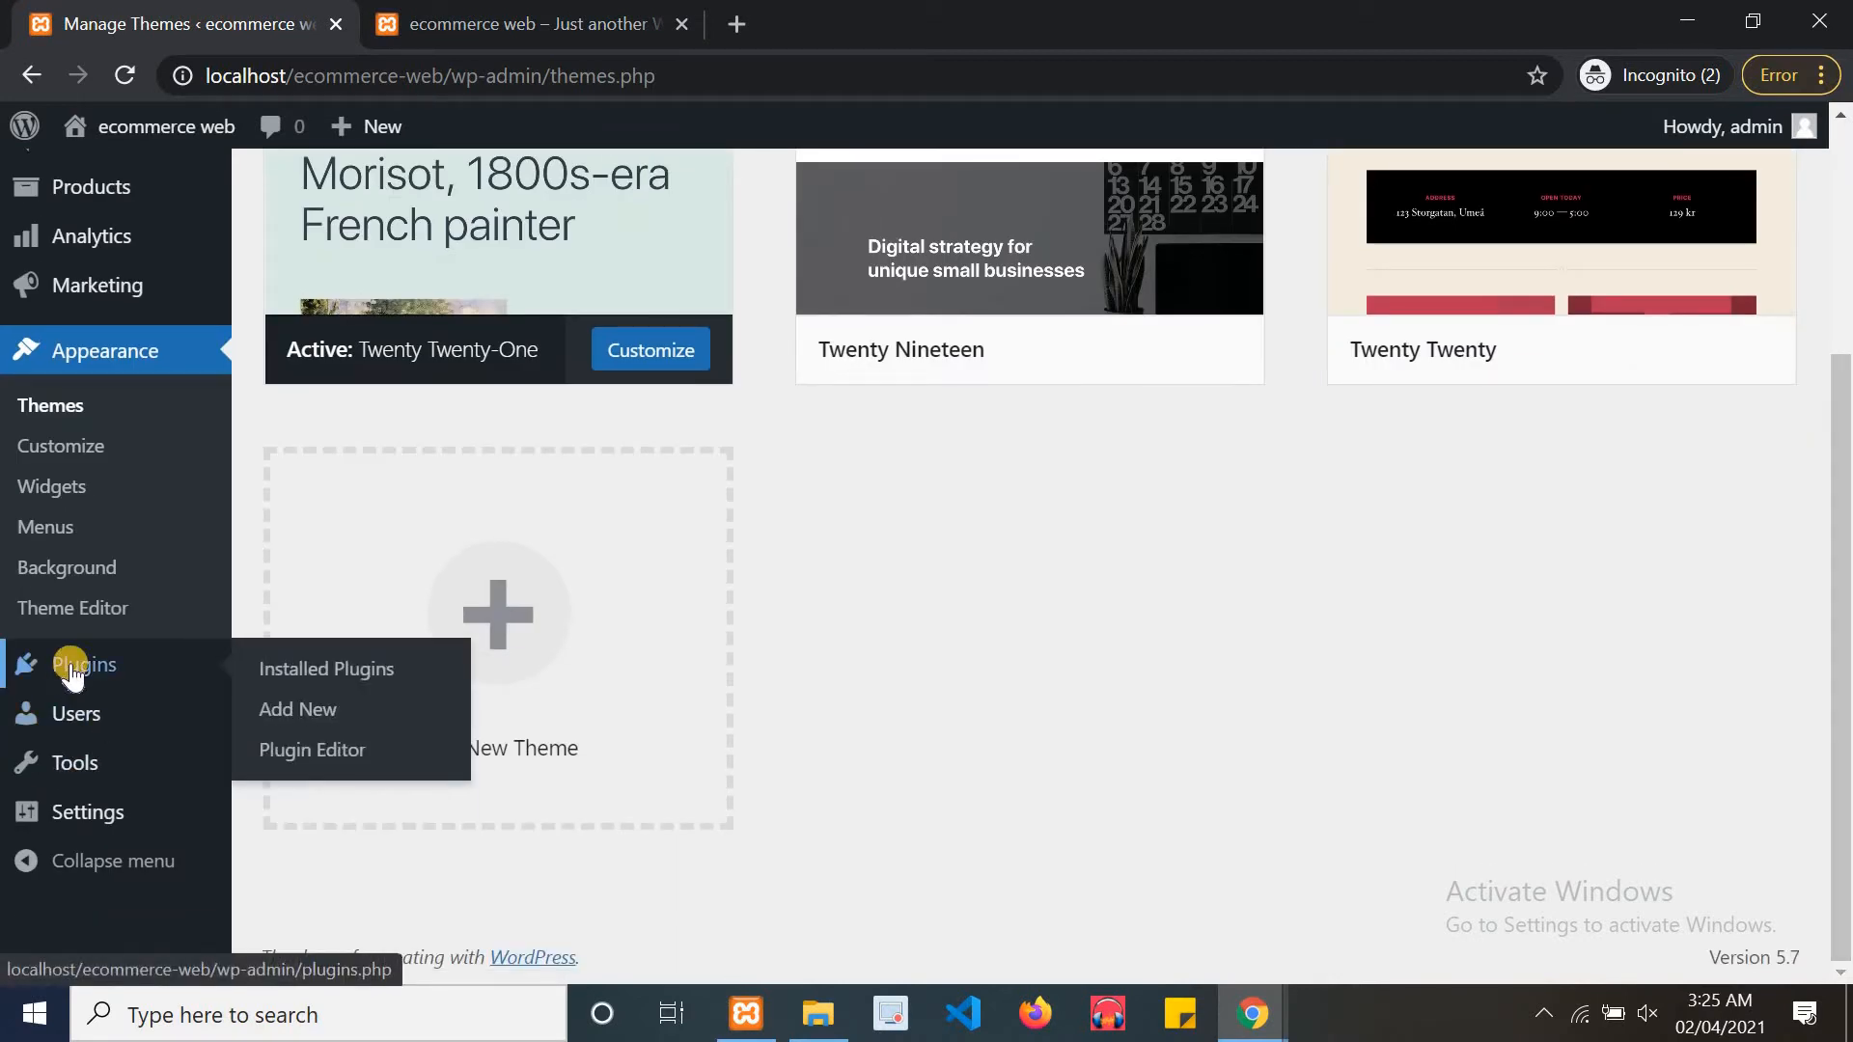
{"action": "left_click", "coordinate": [315, 710]}
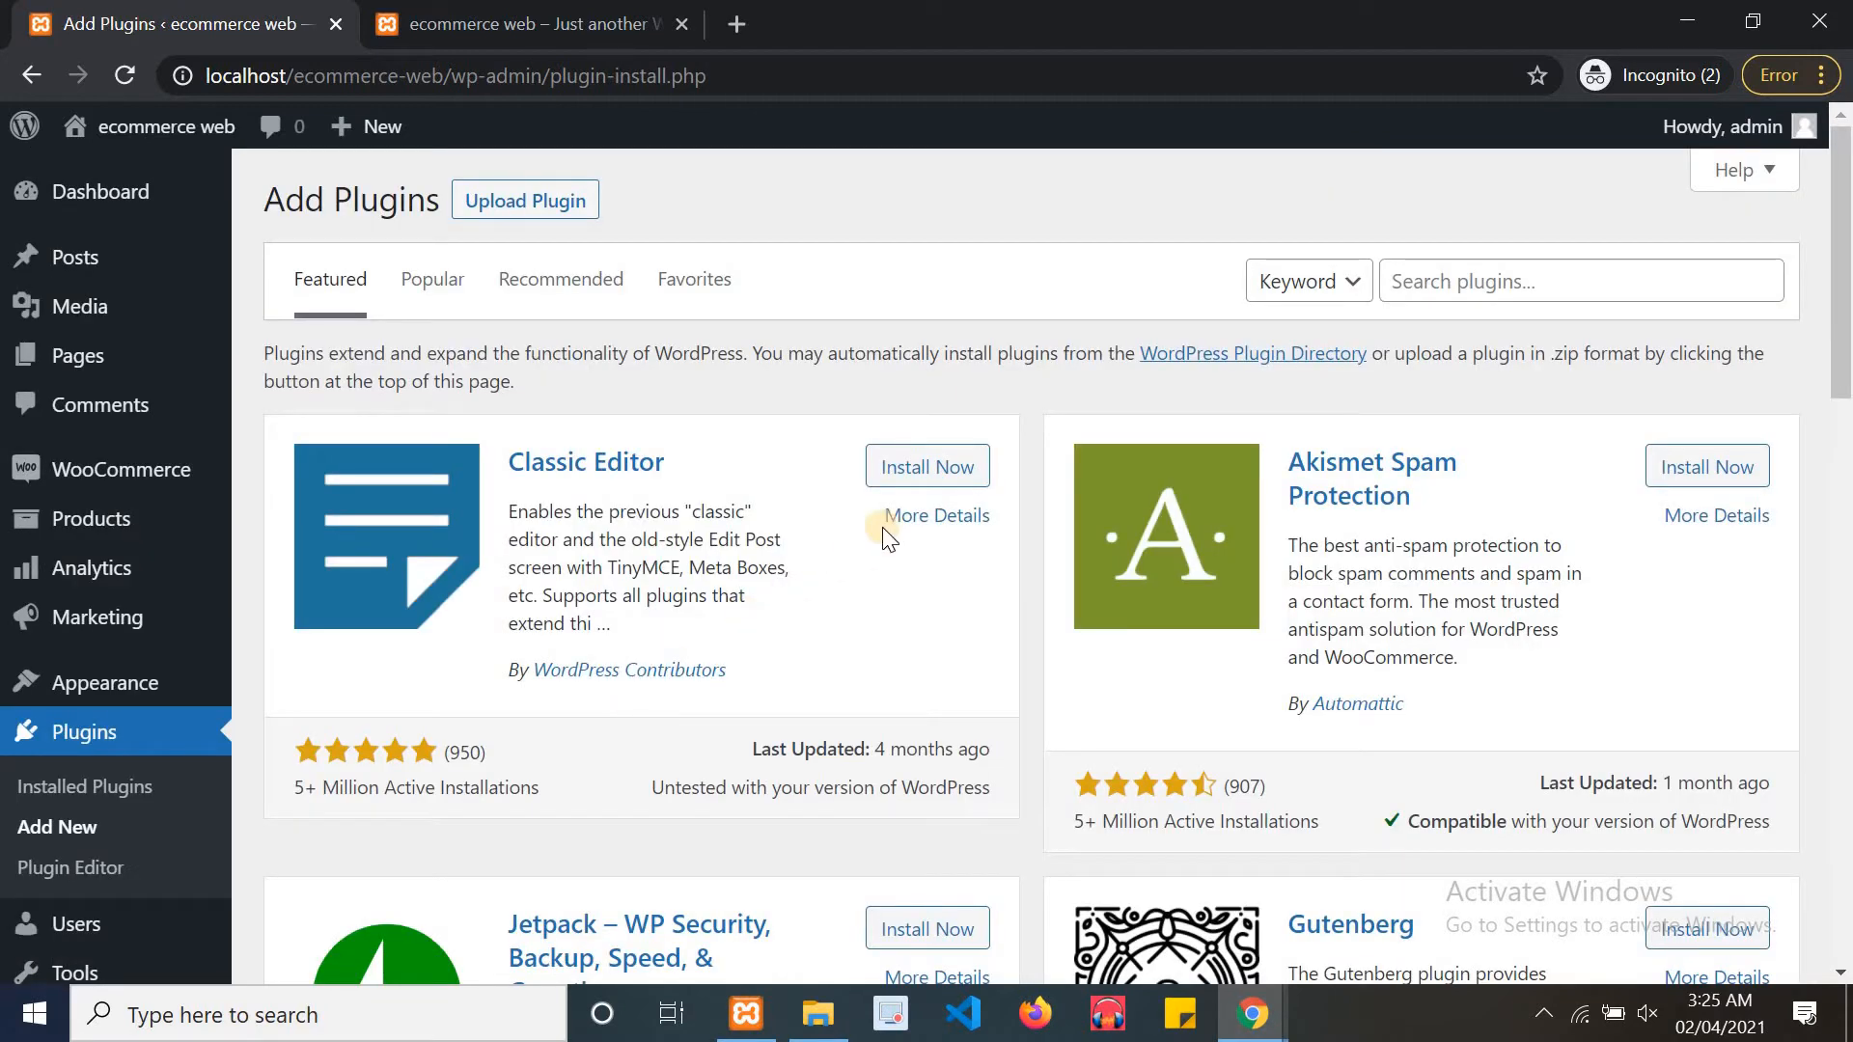
Browse the featured plugins and search the plugin directory for "woocommerce"
{"action": "scroll", "coordinate": [1792, 369], "scroll_direction": "down", "scroll_amount": 5}
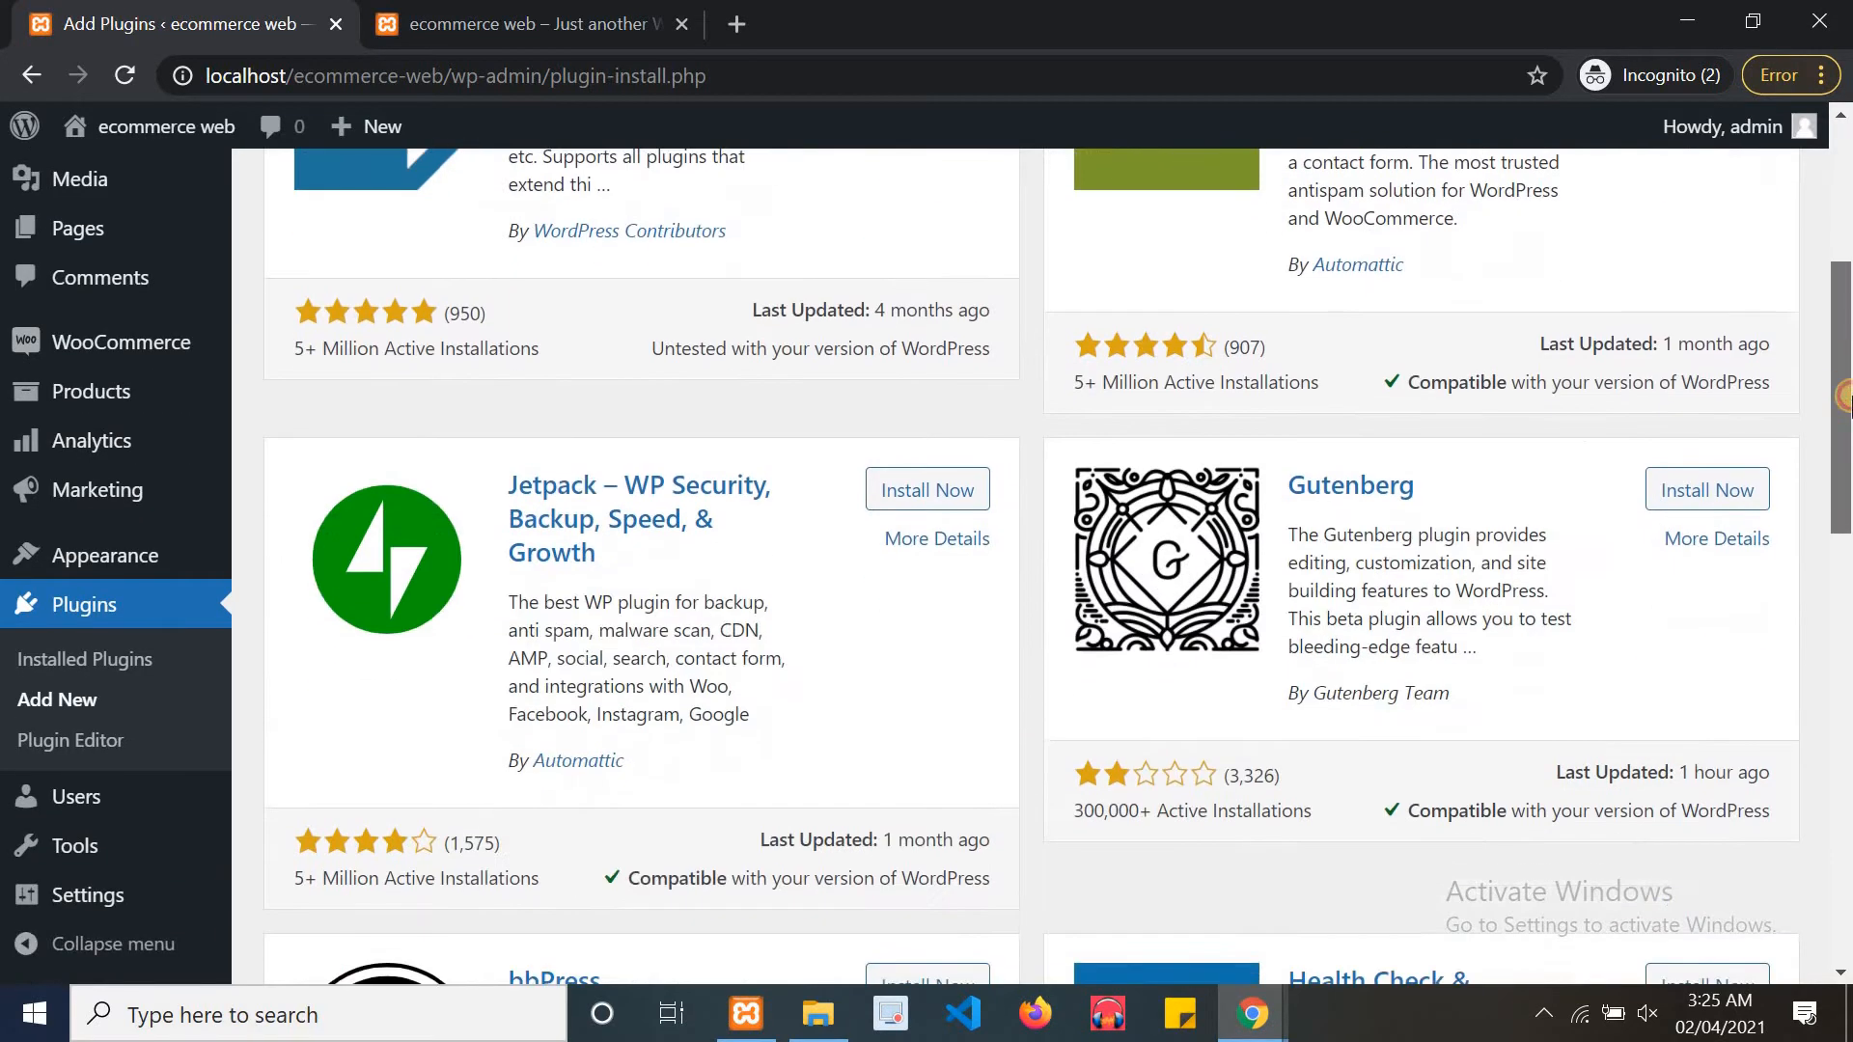
{"action": "scroll", "coordinate": [1785, 365], "scroll_direction": "down", "scroll_amount": 5}
{"action": "scroll", "coordinate": [1725, 317], "scroll_direction": "up", "scroll_amount": 9}
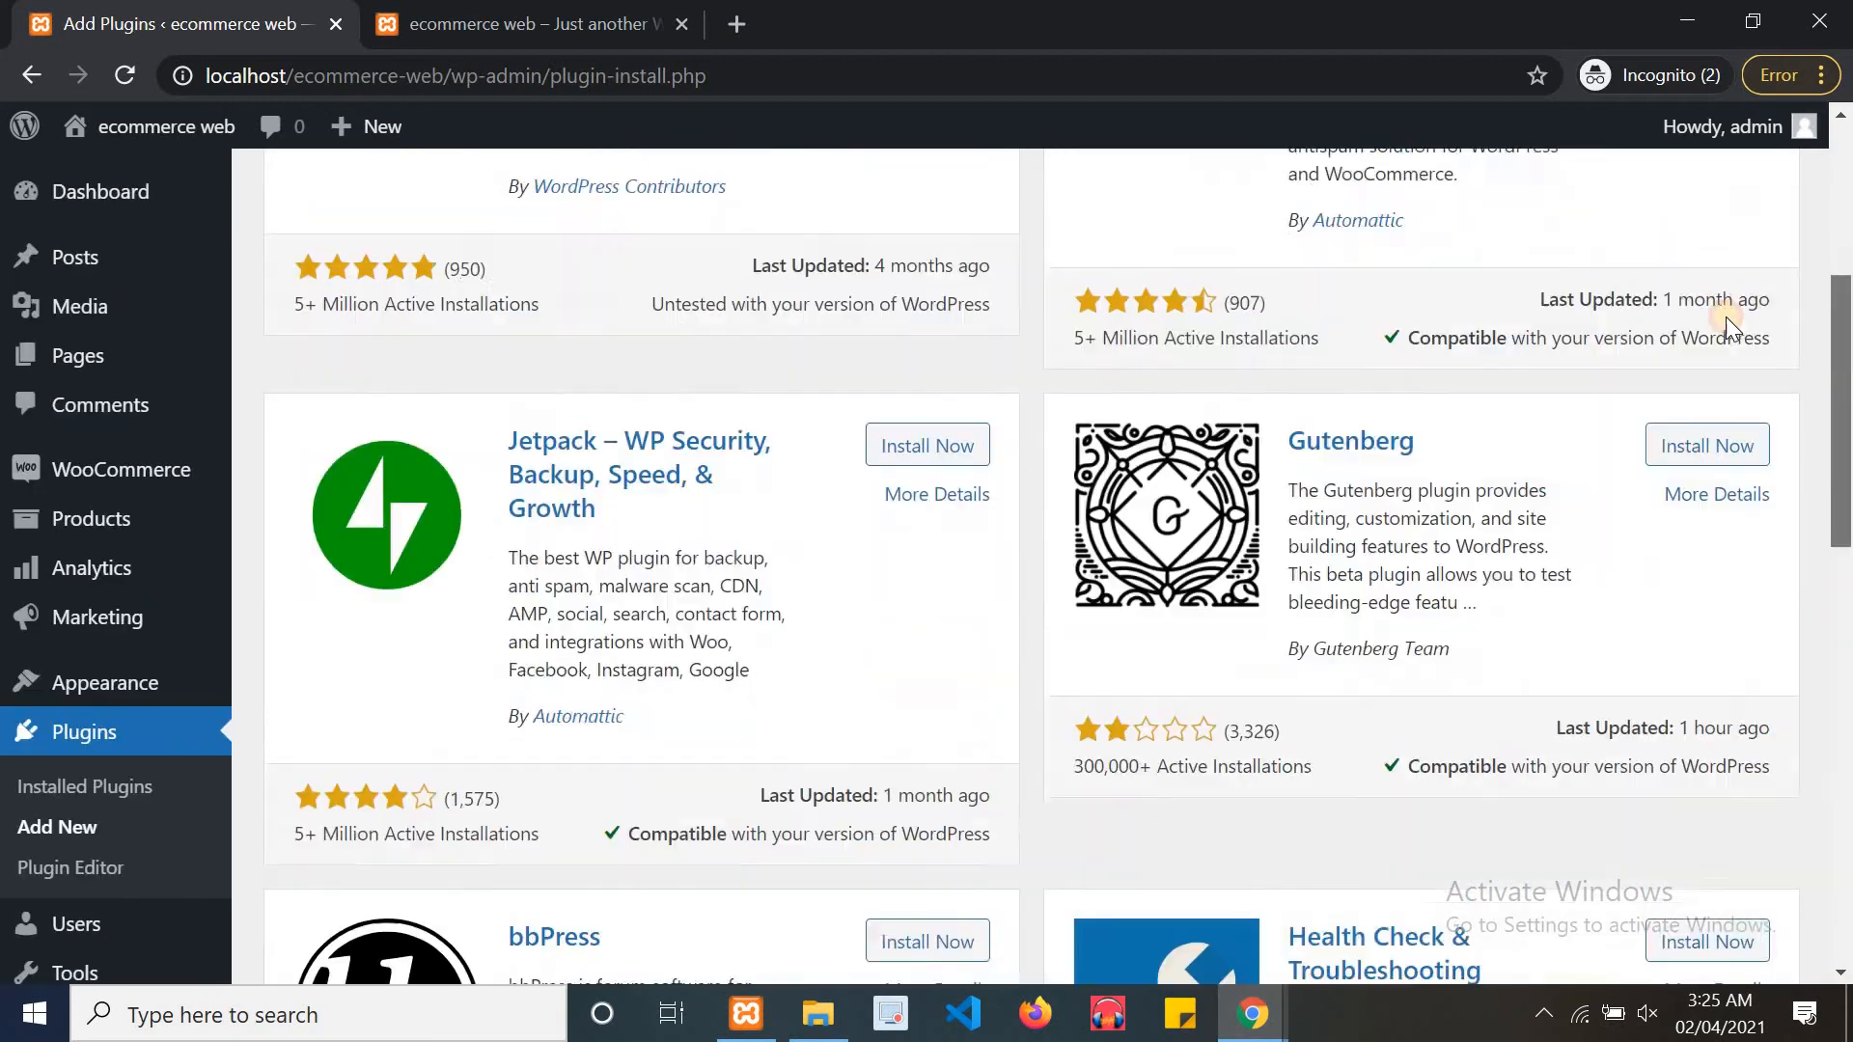
{"action": "scroll", "coordinate": [1708, 235], "scroll_direction": "up", "scroll_amount": 1}
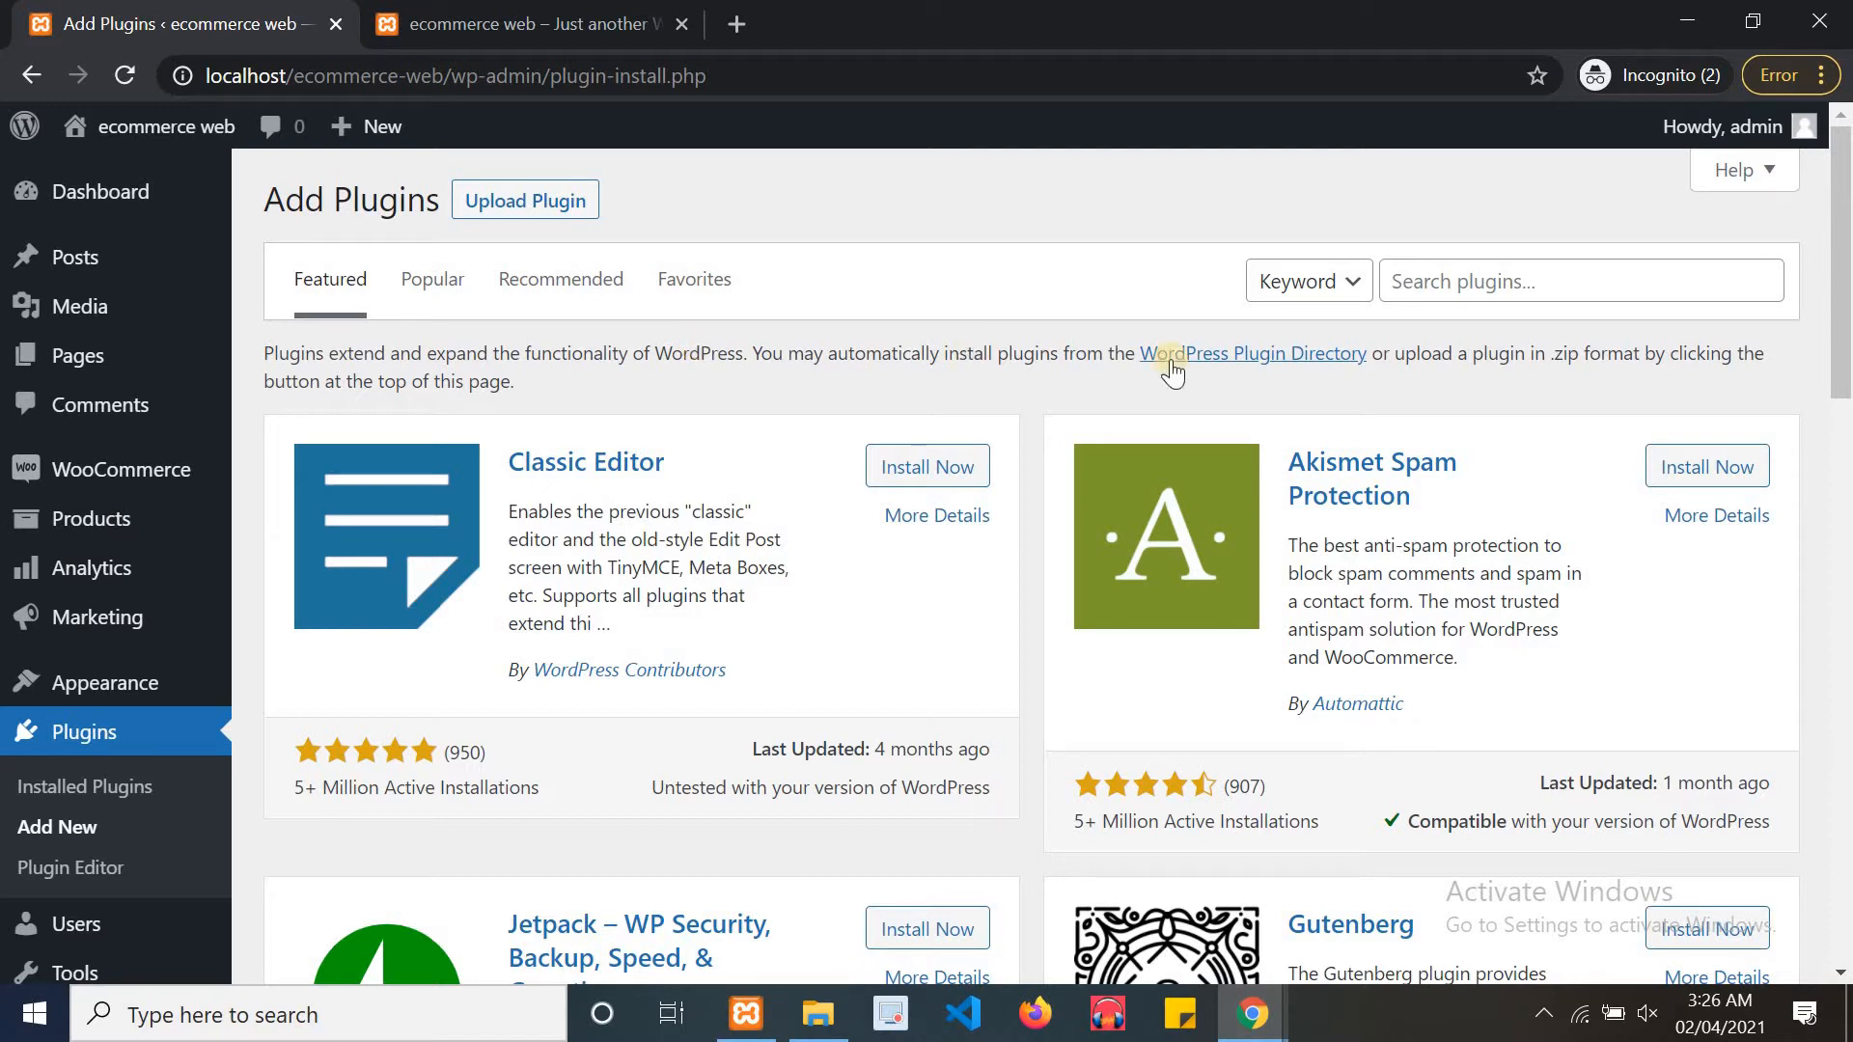
{"action": "left_click", "coordinate": [1468, 292]}
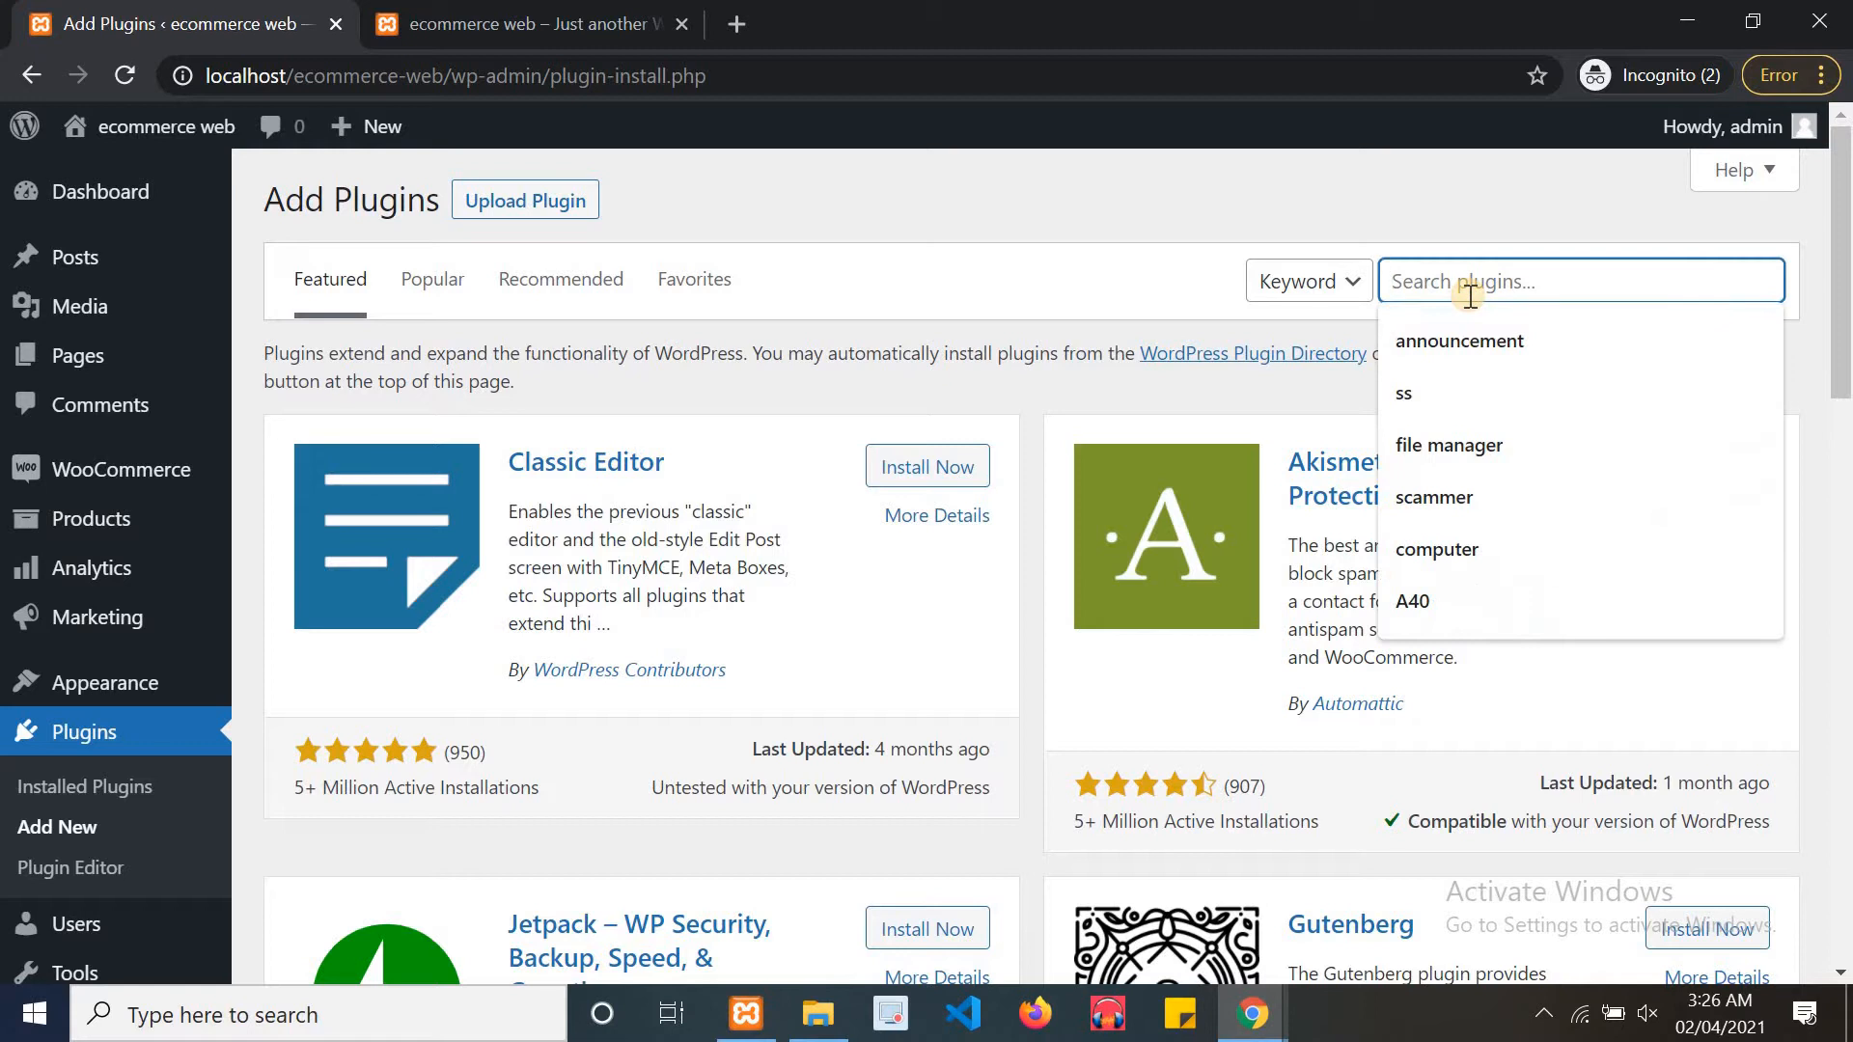
{"action": "type", "text": "woo"}
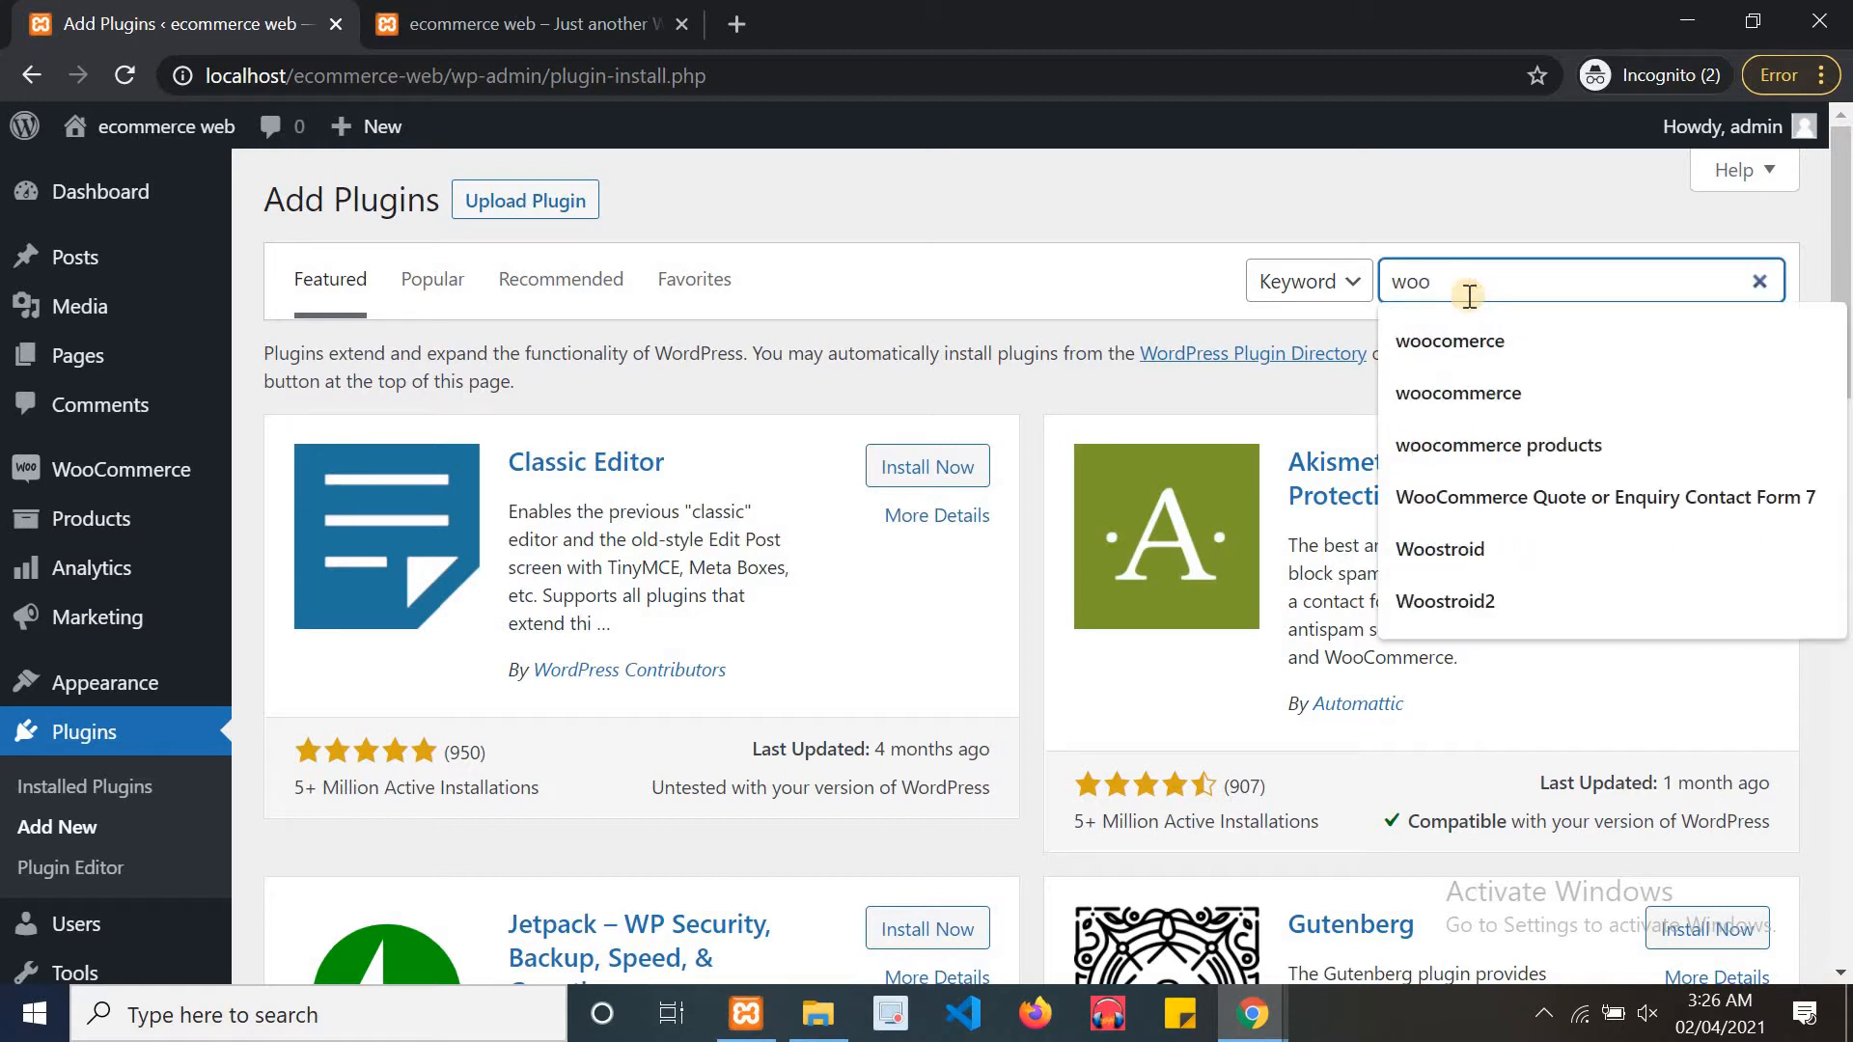
{"action": "type", "text": "commerce"}
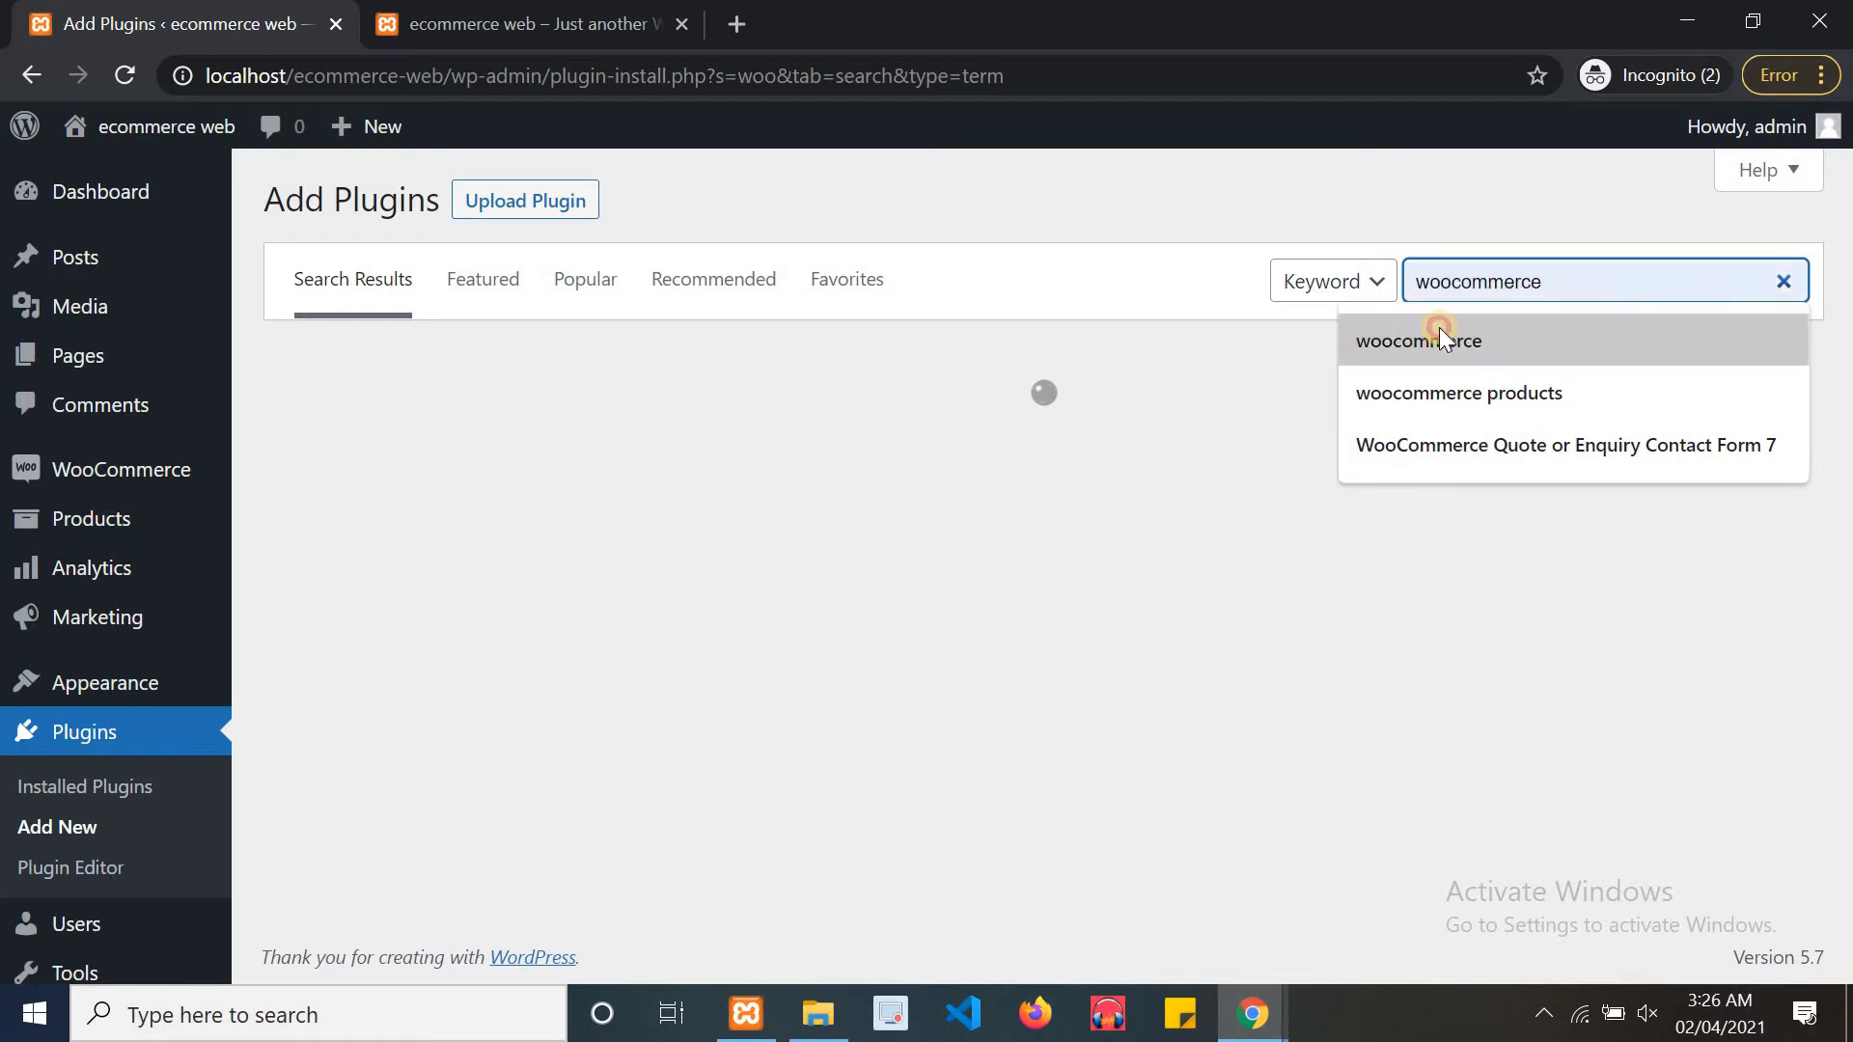
{"action": "left_click", "coordinate": [1439, 330]}
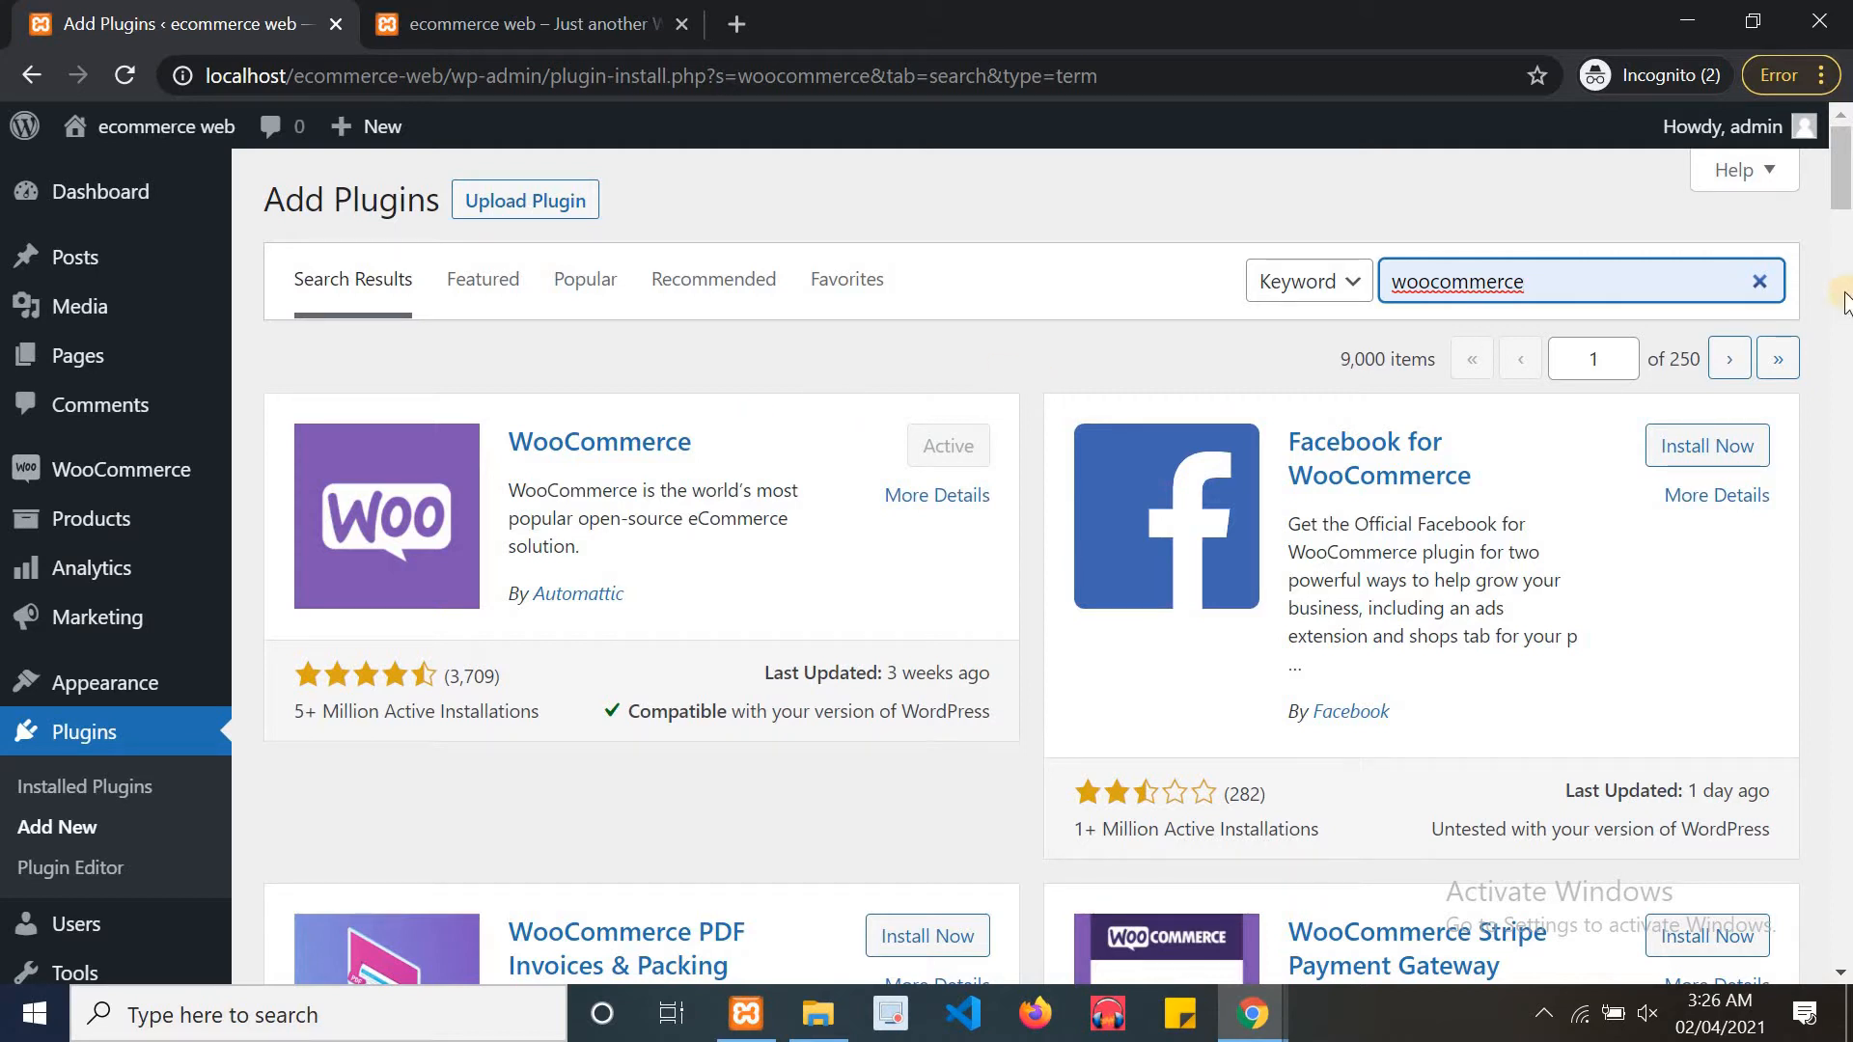
Look over the WooCommerce plugin search result and examine the ecommerce site's front page with the current theme
{"action": "left_click_drag", "start_coordinate": [1843, 174], "coordinate": [1844, 189]}
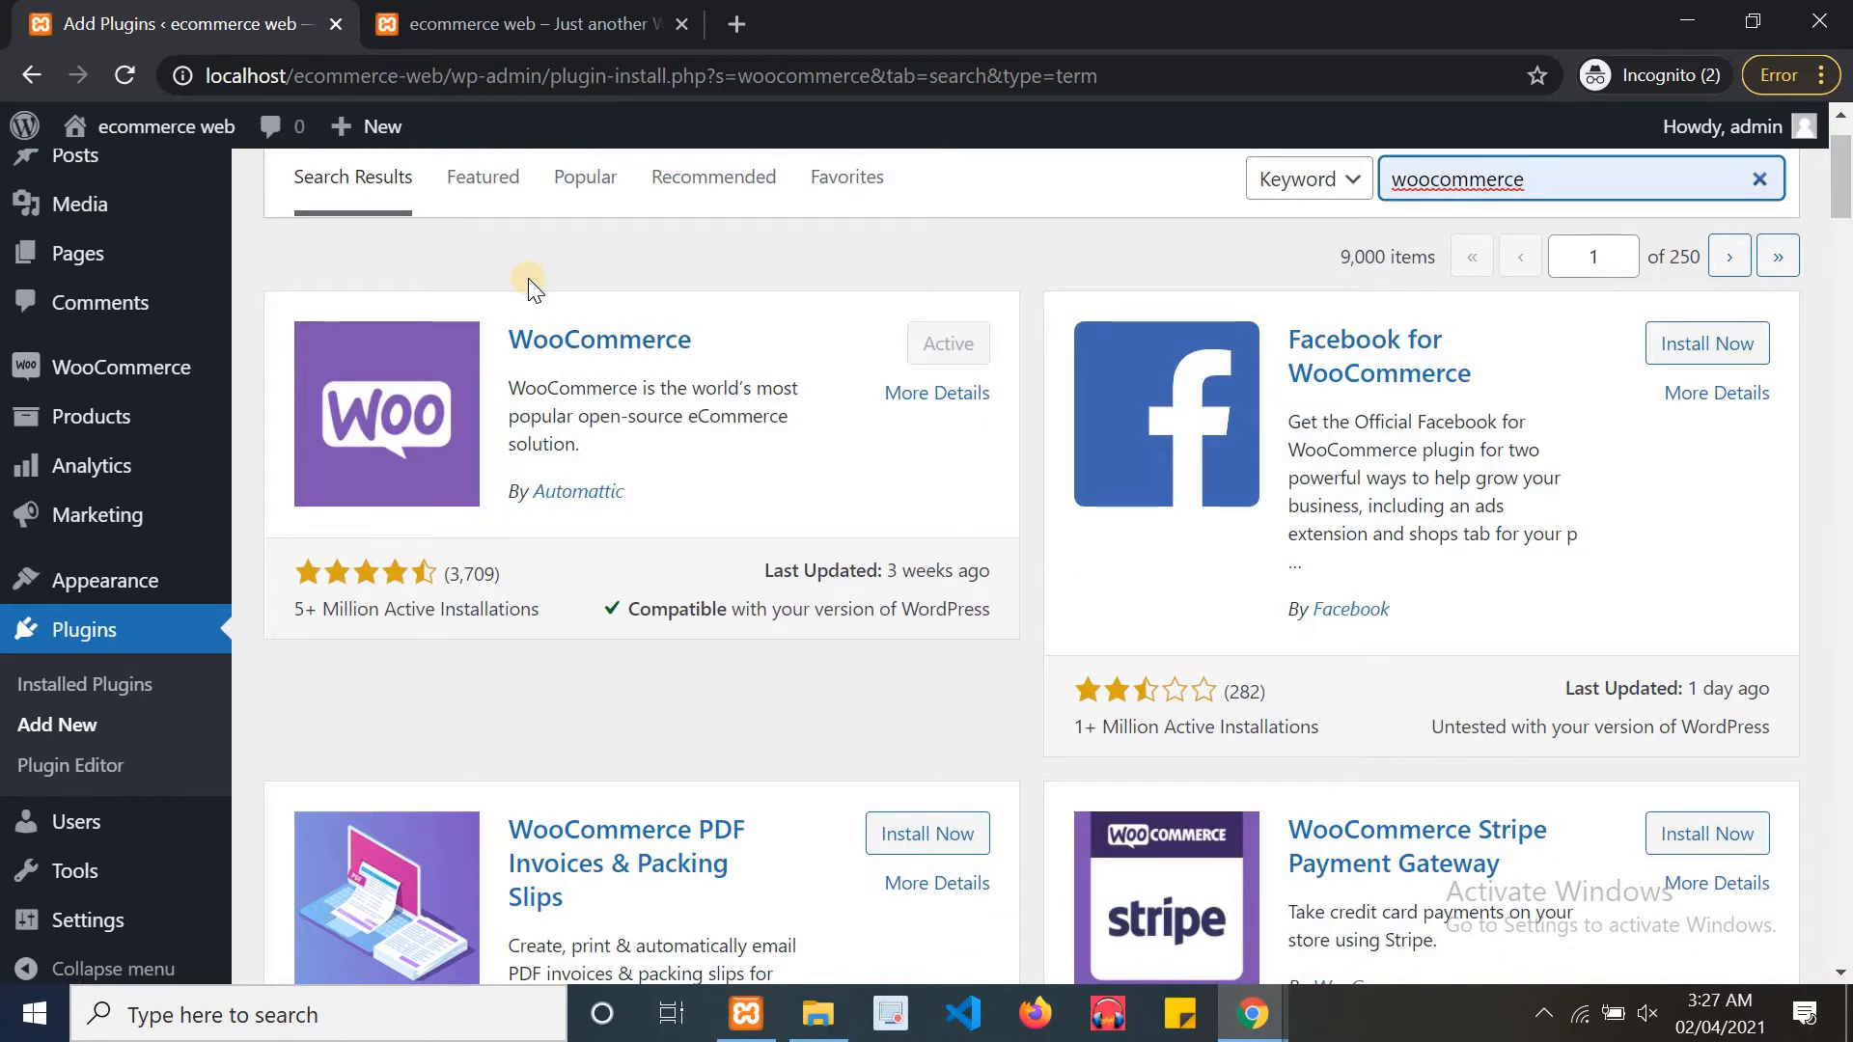
{"action": "left_click", "coordinate": [540, 21]}
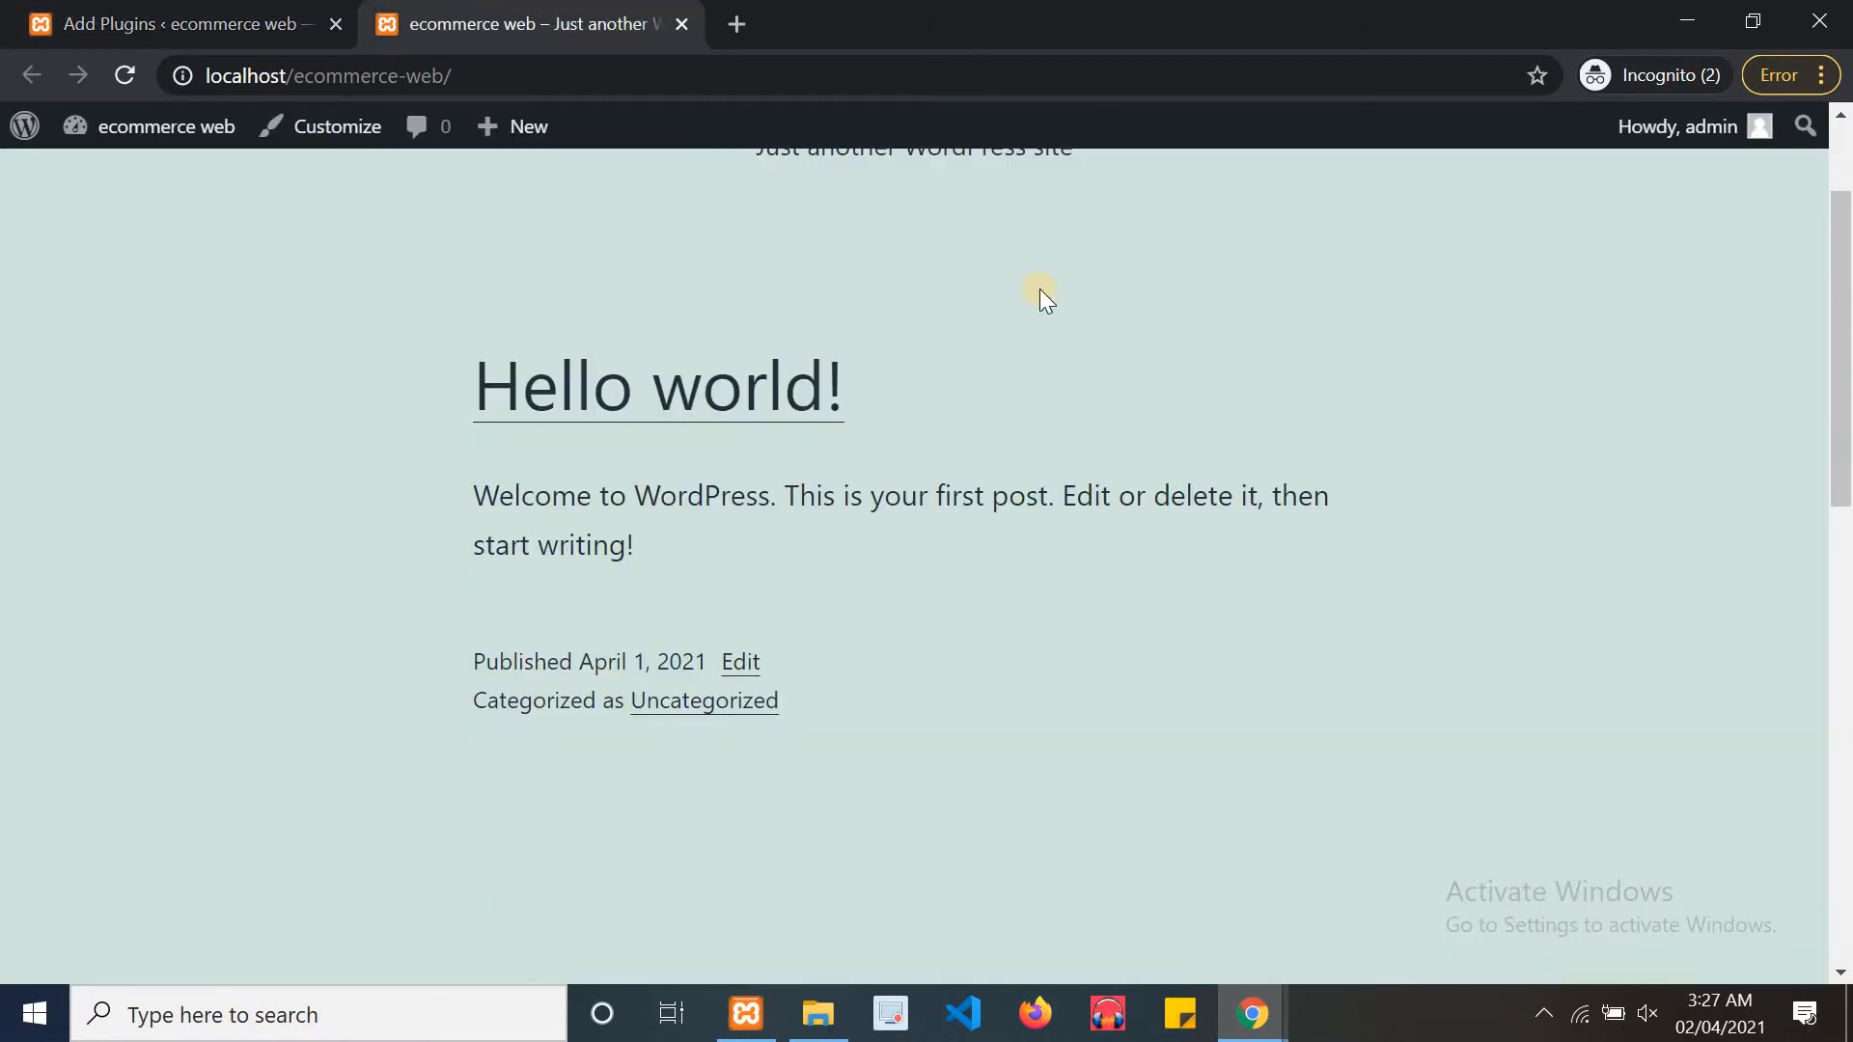
{"action": "left_click_drag", "start_coordinate": [1845, 421], "coordinate": [1845, 354]}
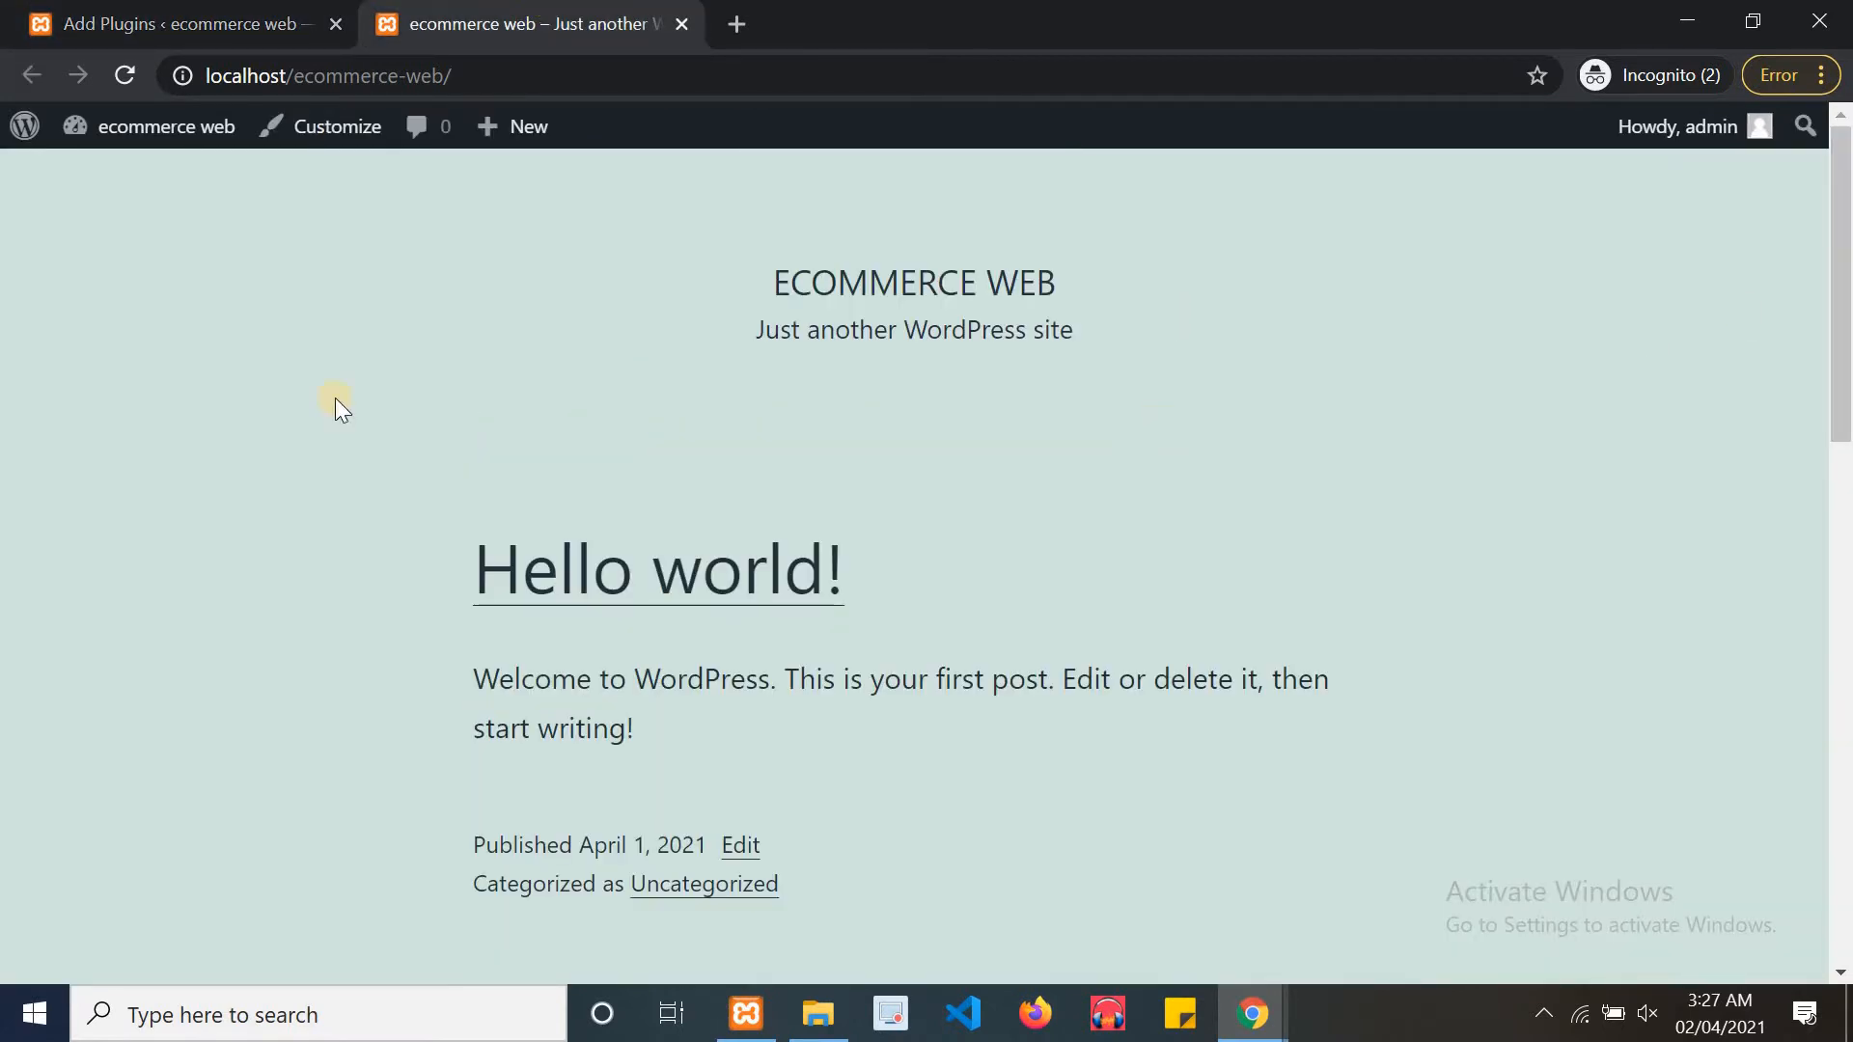
{"action": "left_click_drag", "start_coordinate": [1843, 260], "coordinate": [1706, 351]}
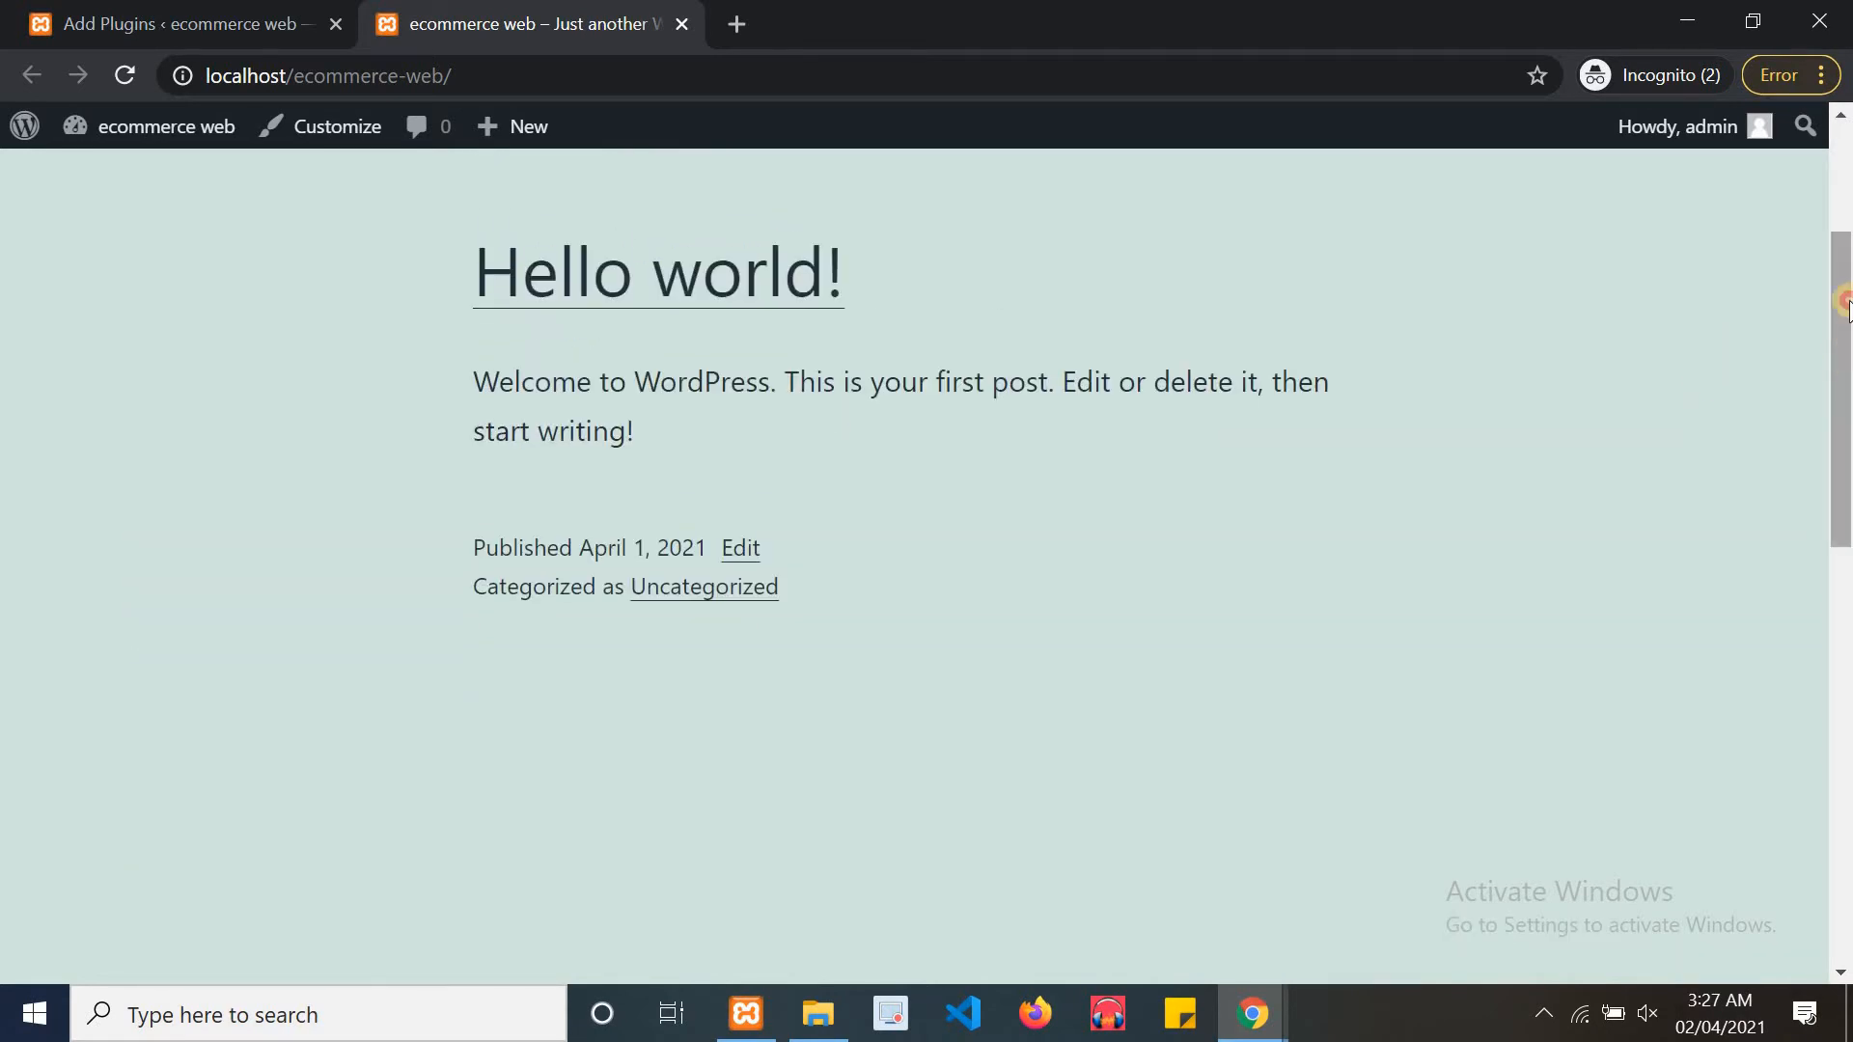
{"action": "left_click_drag", "start_coordinate": [1843, 371], "coordinate": [476, 7]}
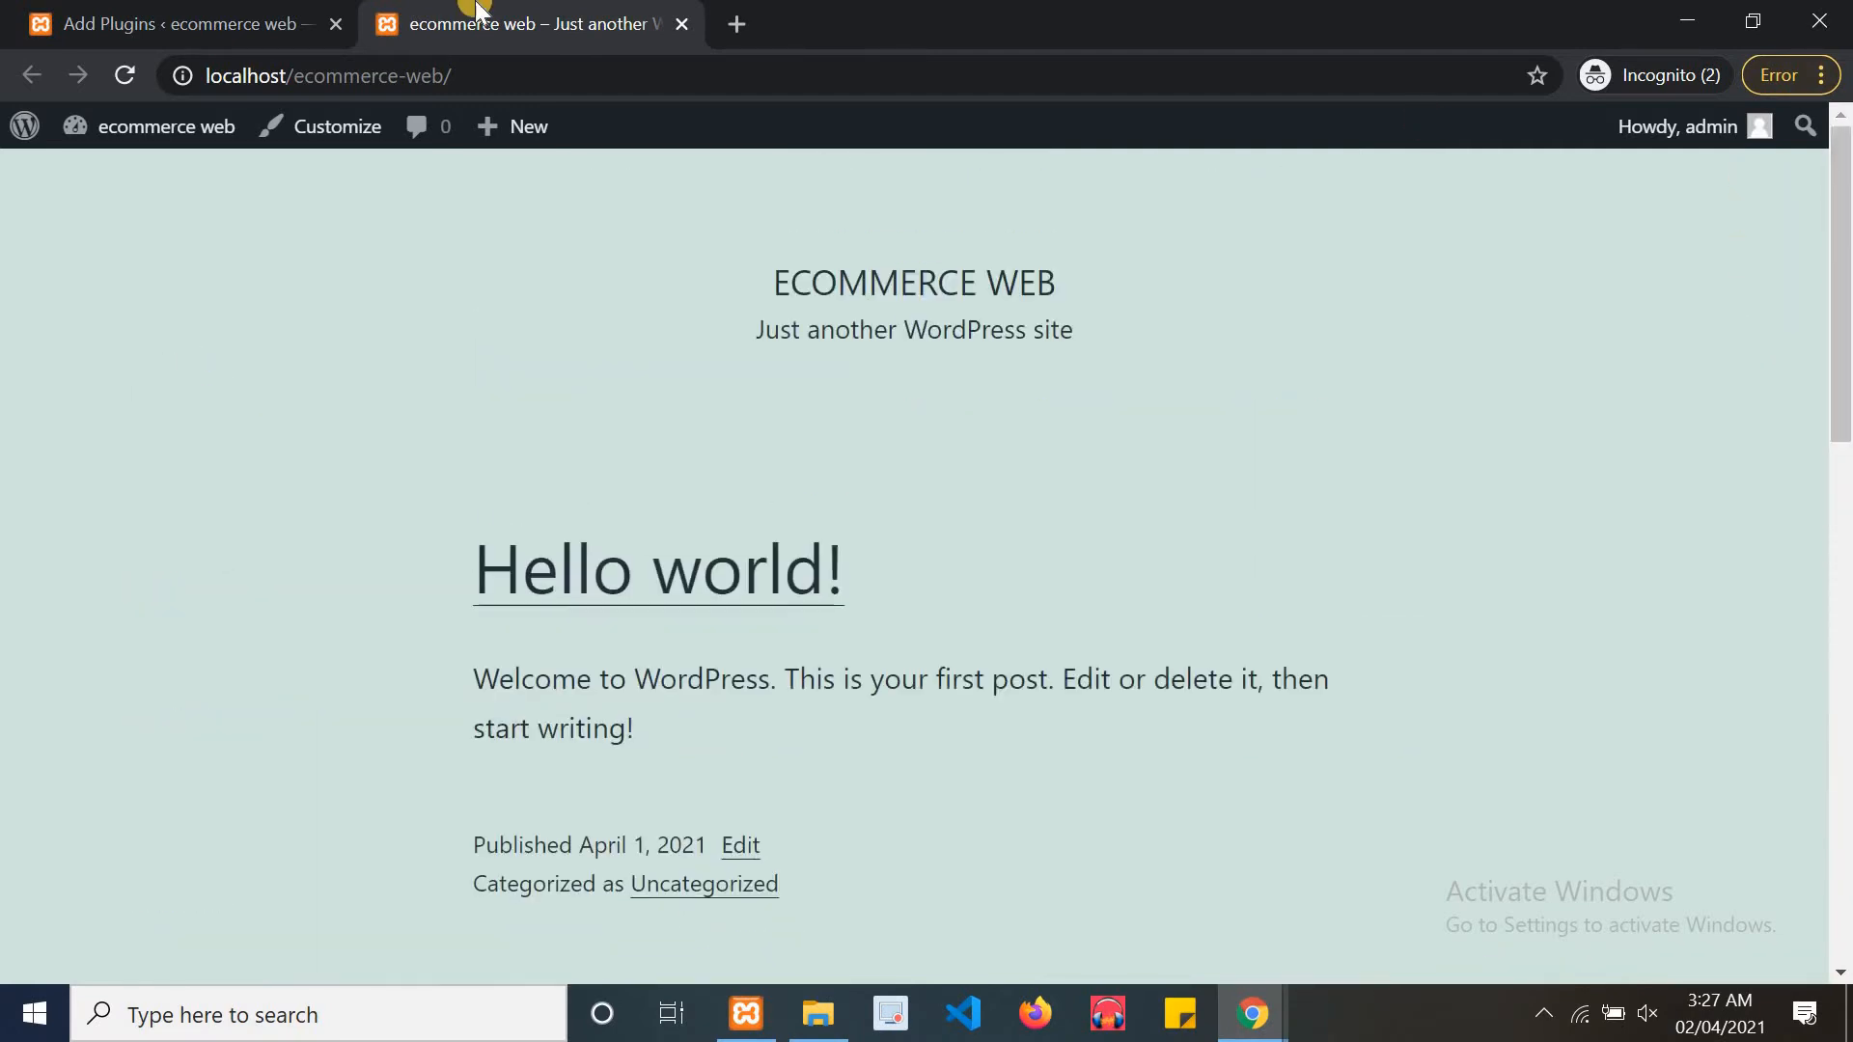
Return to the WordPress admin and open the page for adding new themes
{"action": "left_click", "coordinate": [314, 12]}
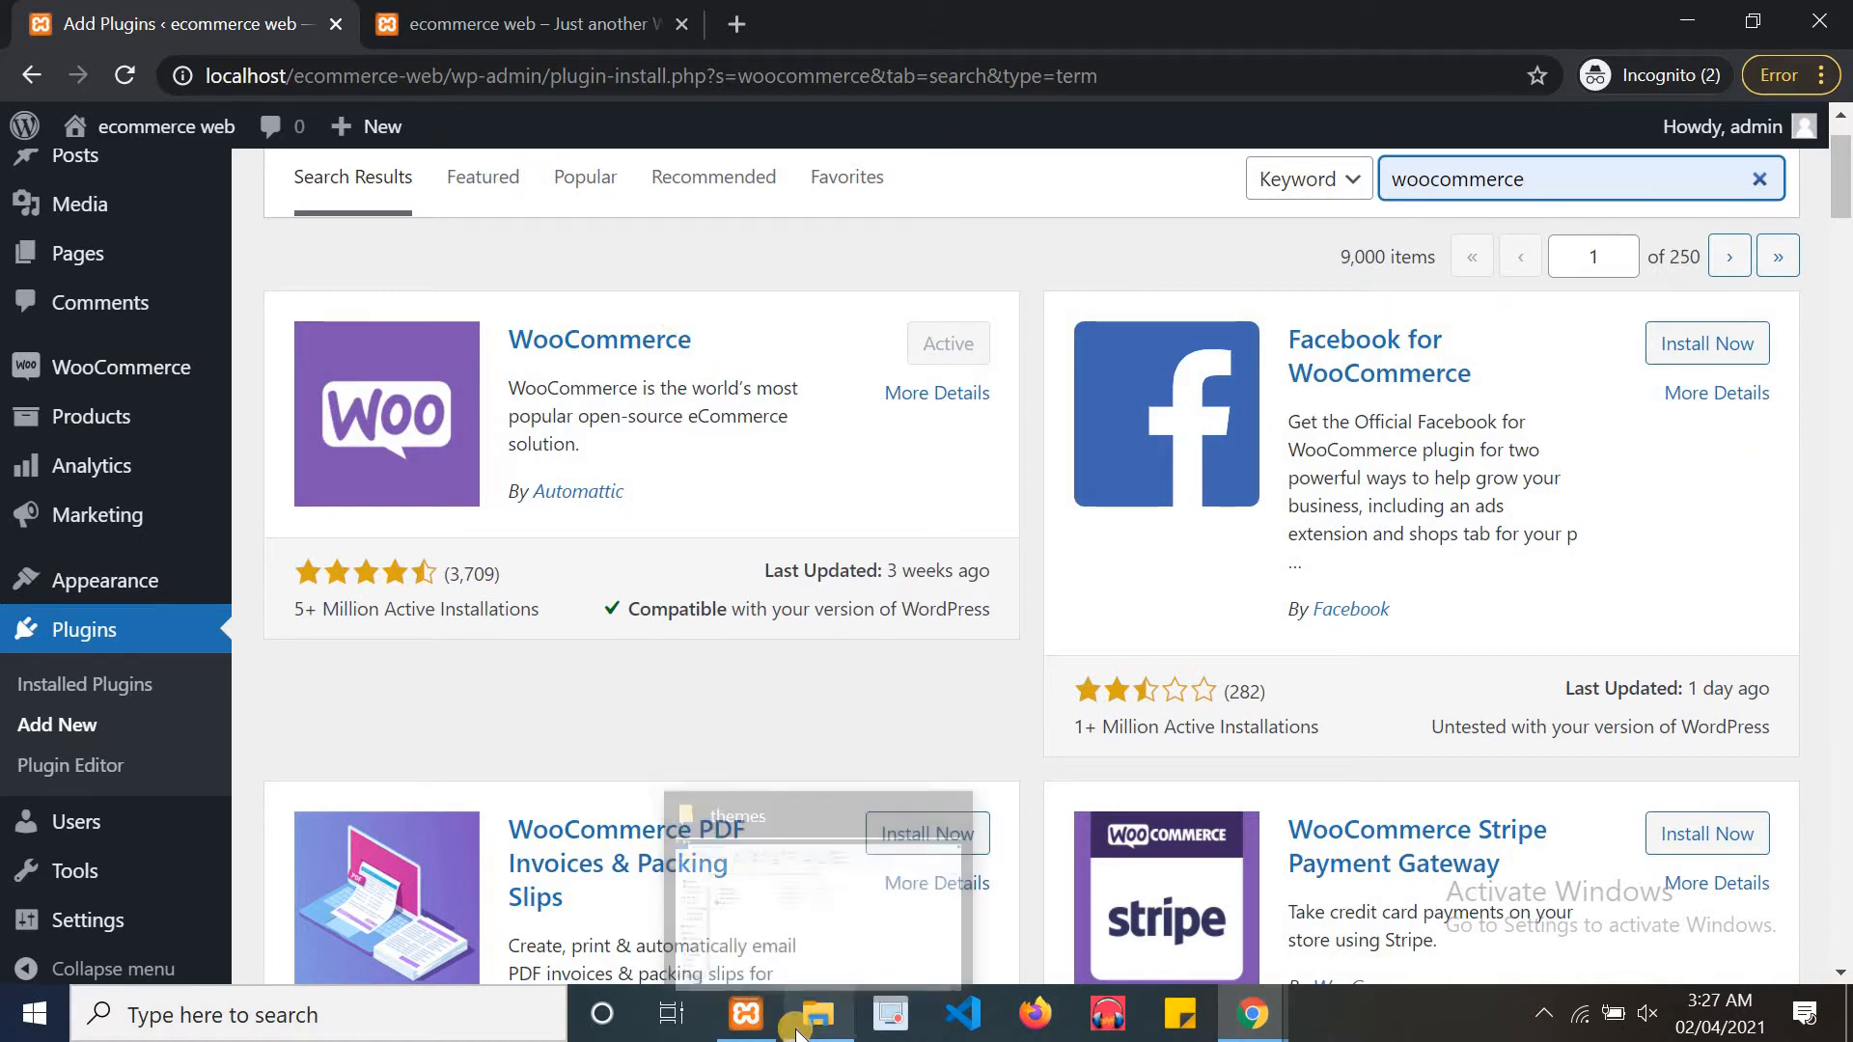
{"action": "mouse_move", "coordinate": [797, 1032]}
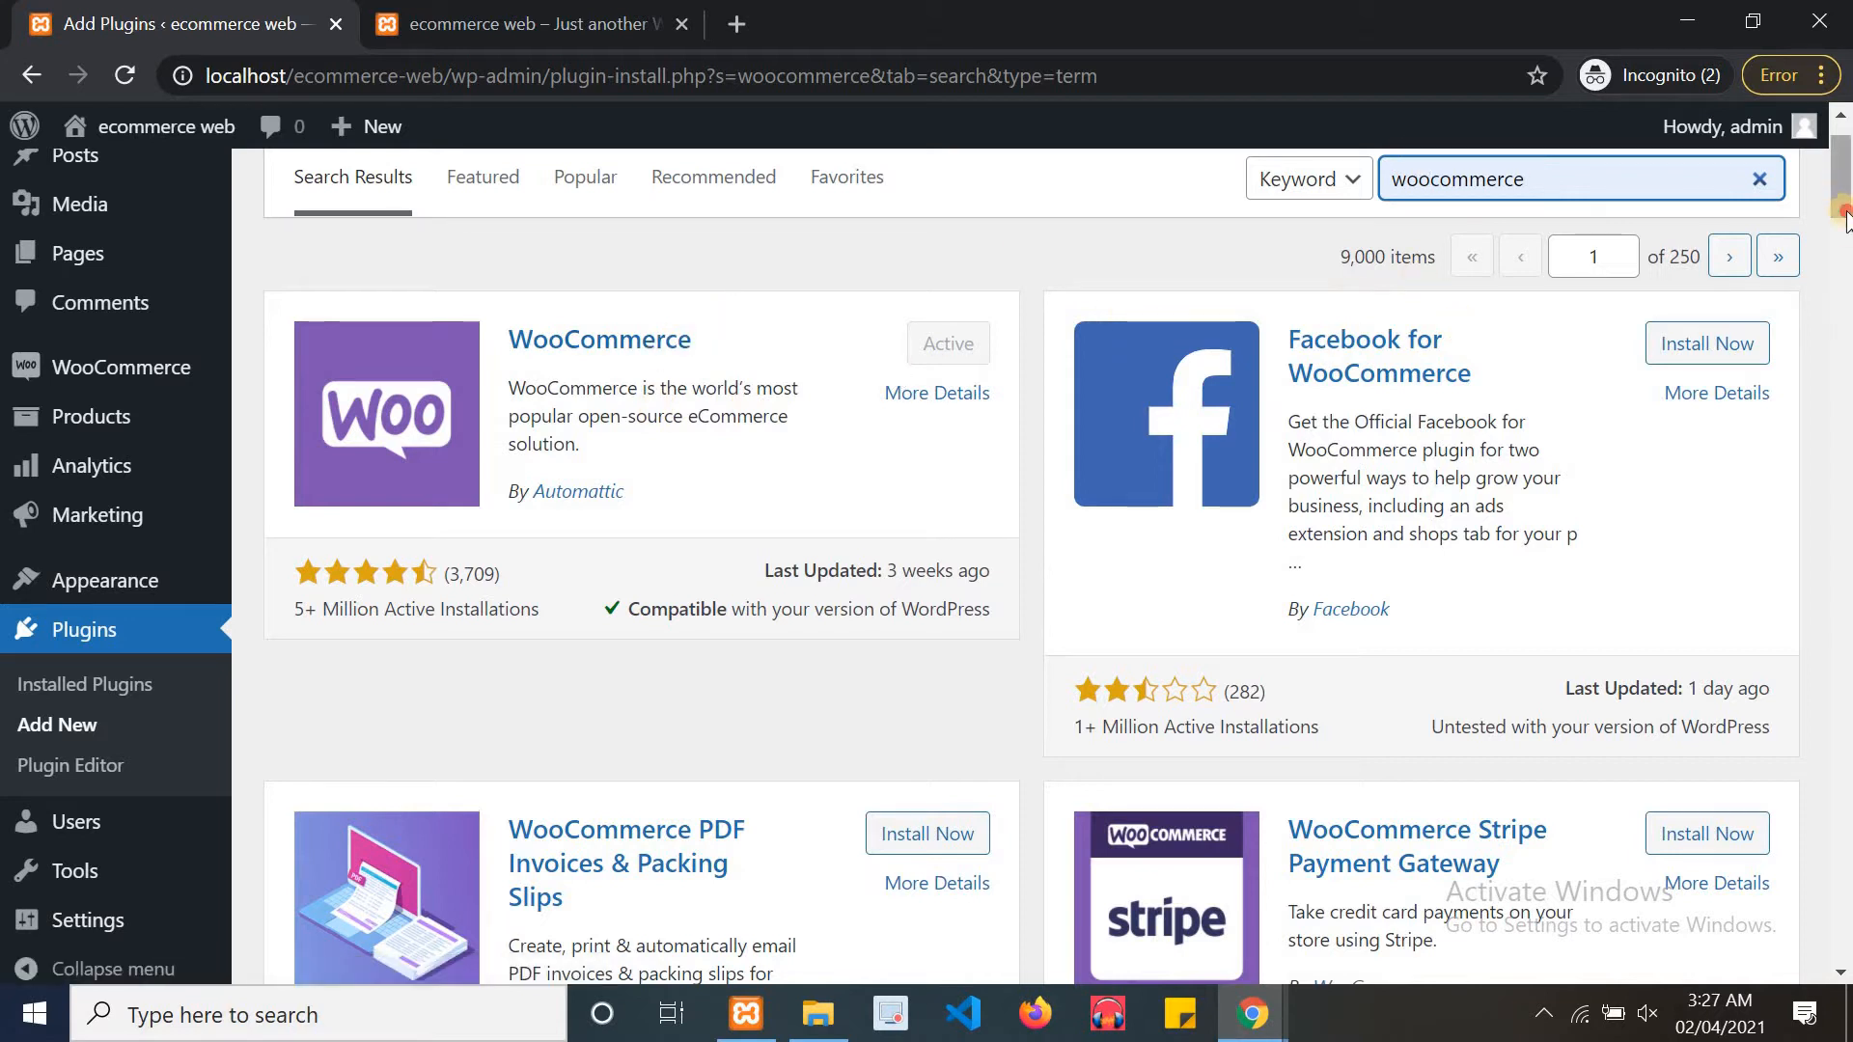
{"action": "mouse_move", "coordinate": [1841, 214]}
{"action": "left_mouse_down"}
{"action": "mouse_move", "coordinate": [1841, 232]}
{"action": "mouse_move", "coordinate": [1841, 193]}
{"action": "left_mouse_up"}
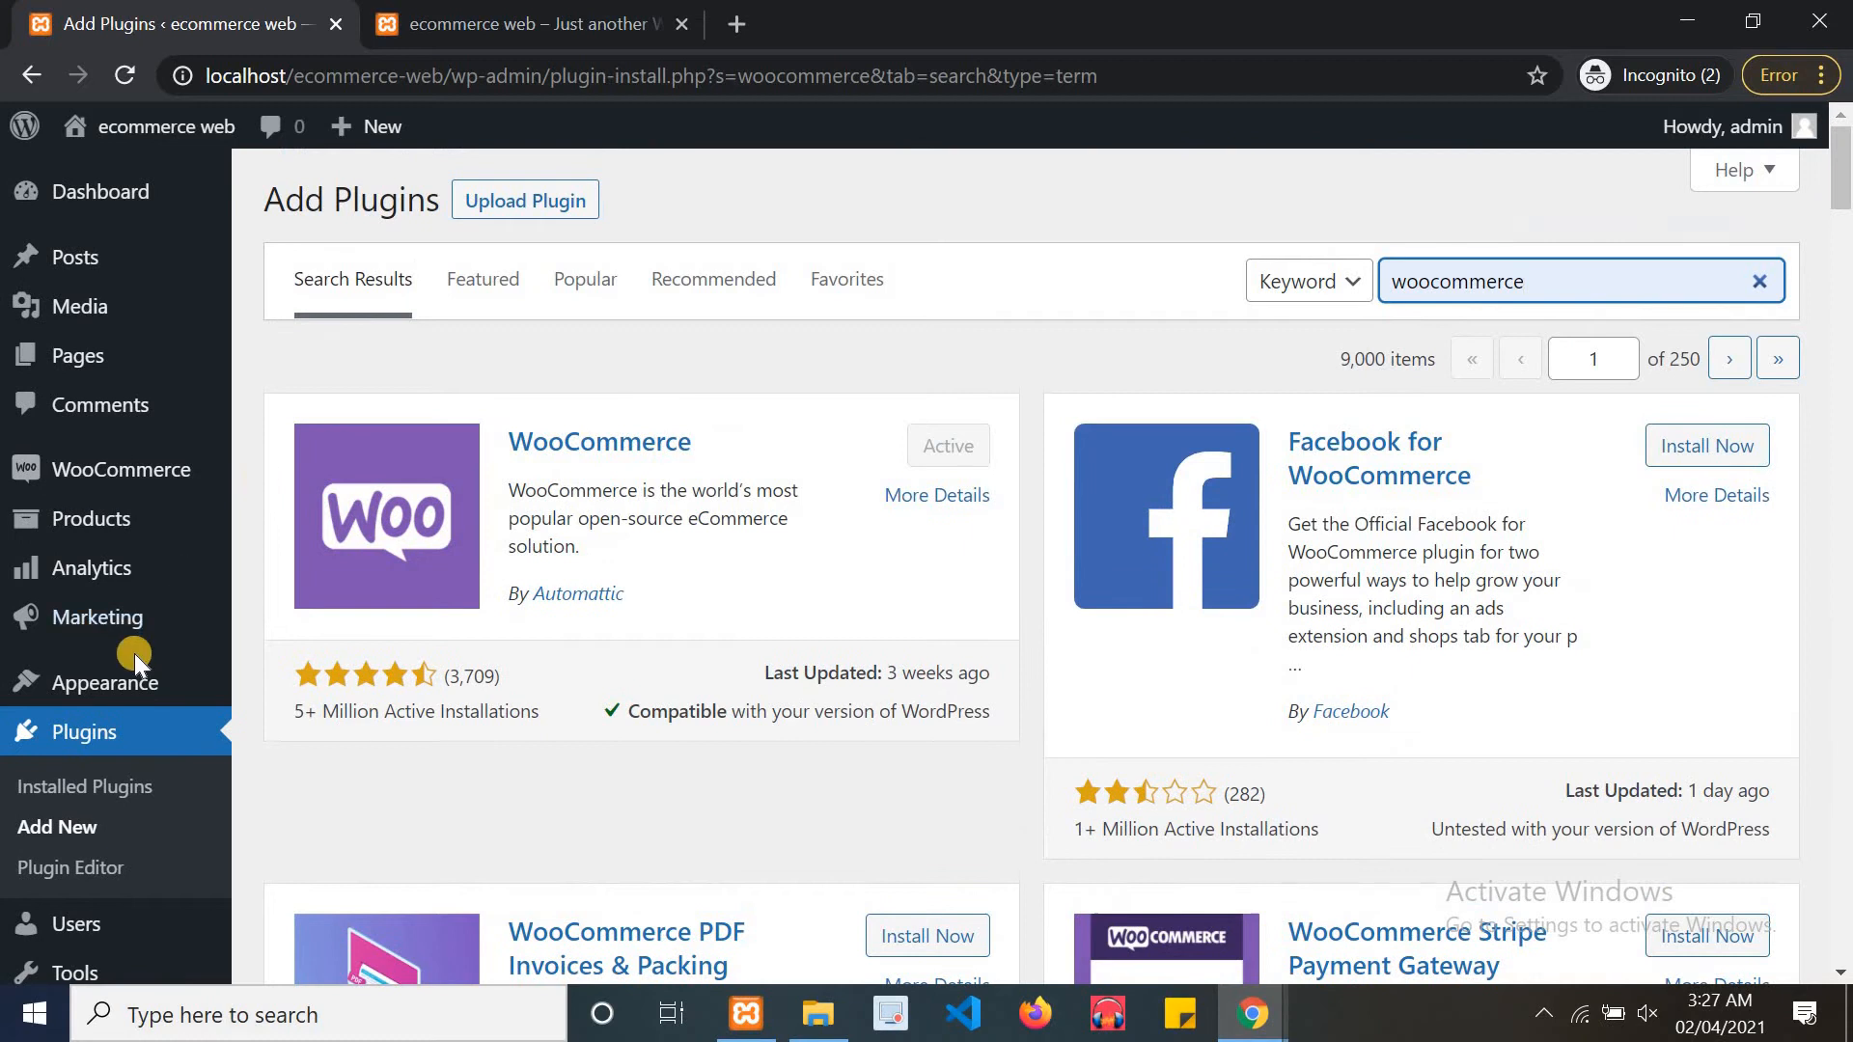
{"action": "mouse_move", "coordinate": [126, 684]}
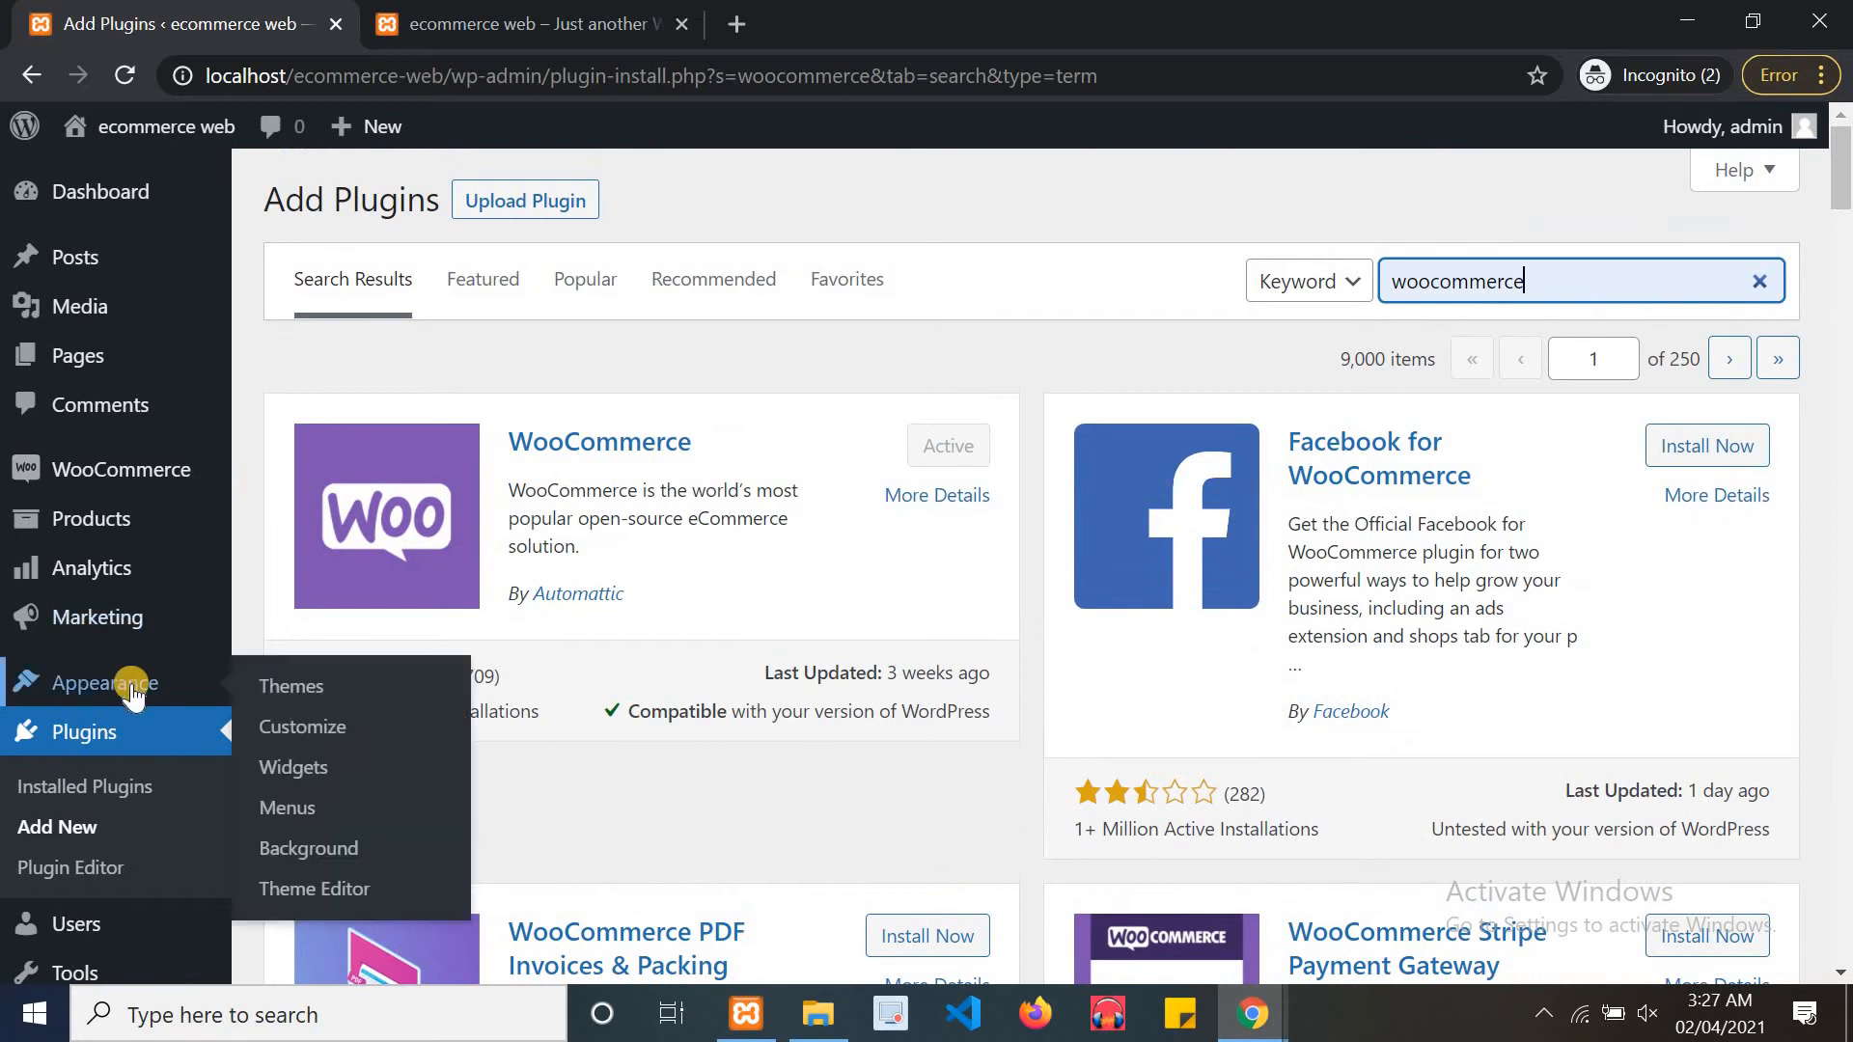
{"action": "left_click", "coordinate": [277, 708]}
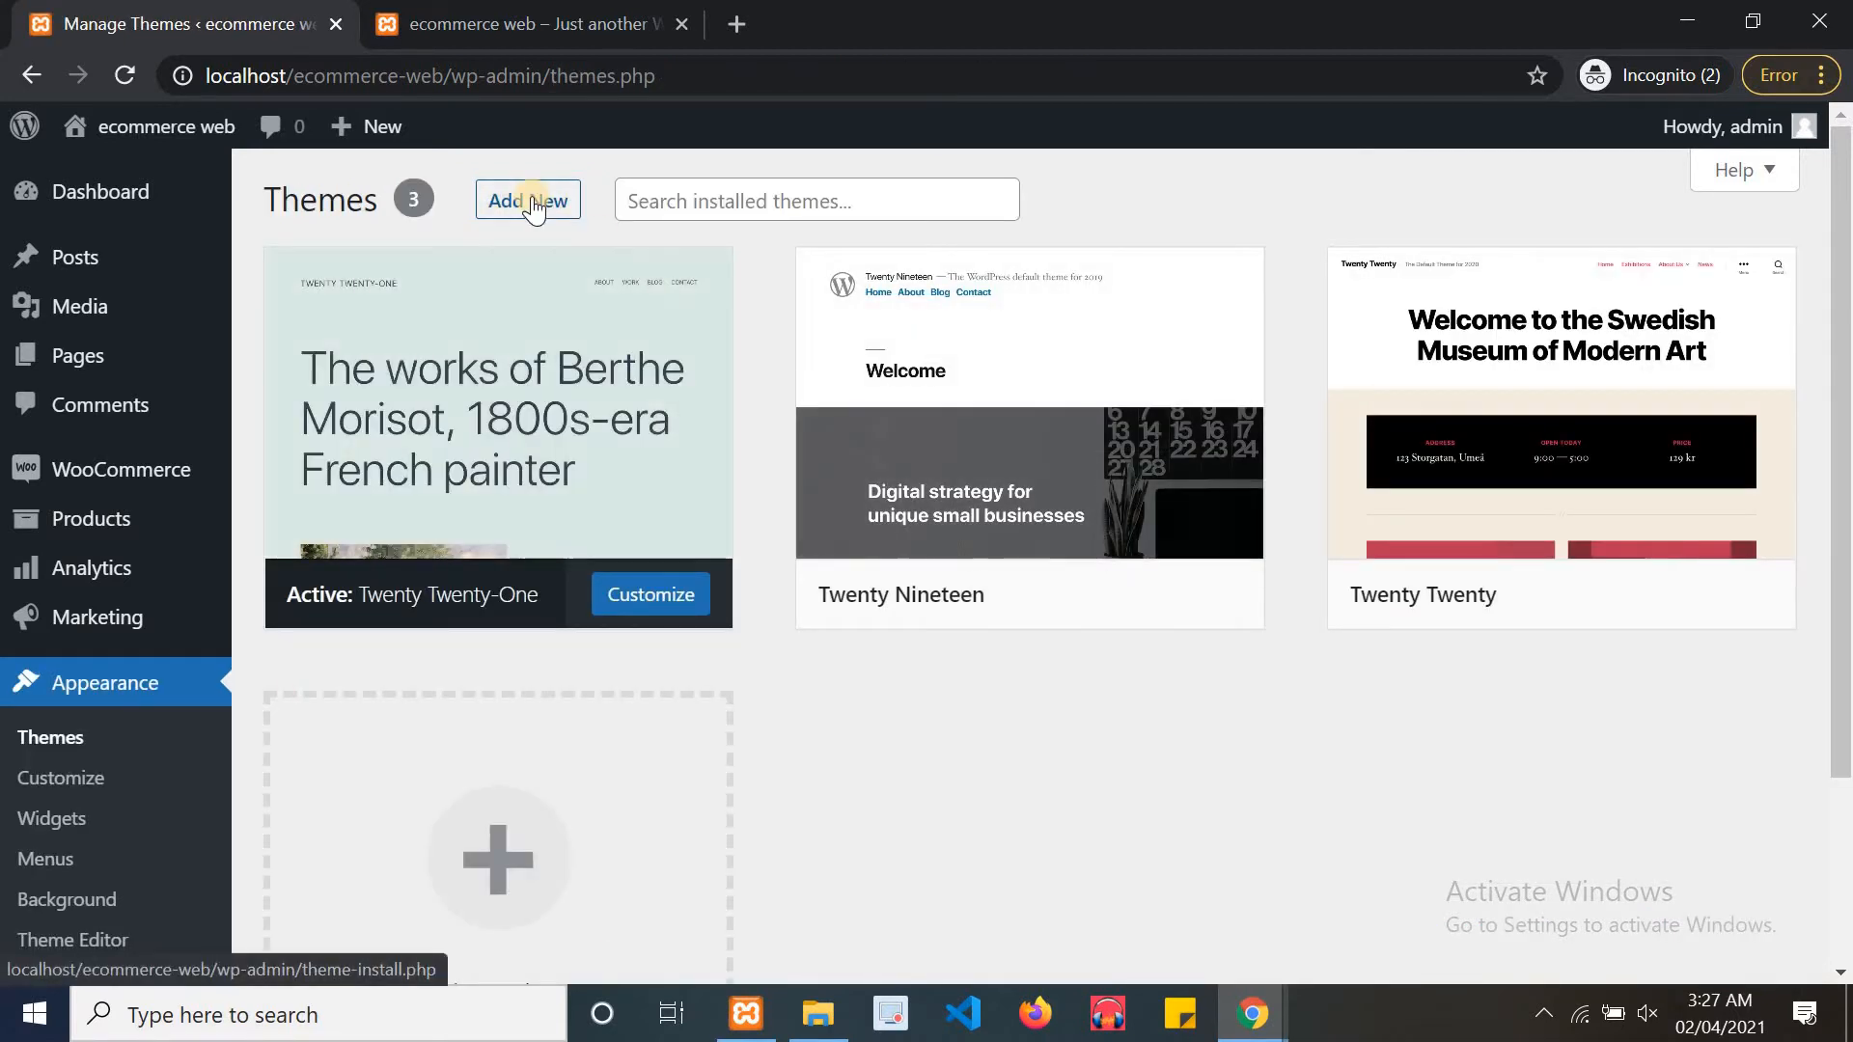
{"action": "left_click", "coordinate": [533, 207]}
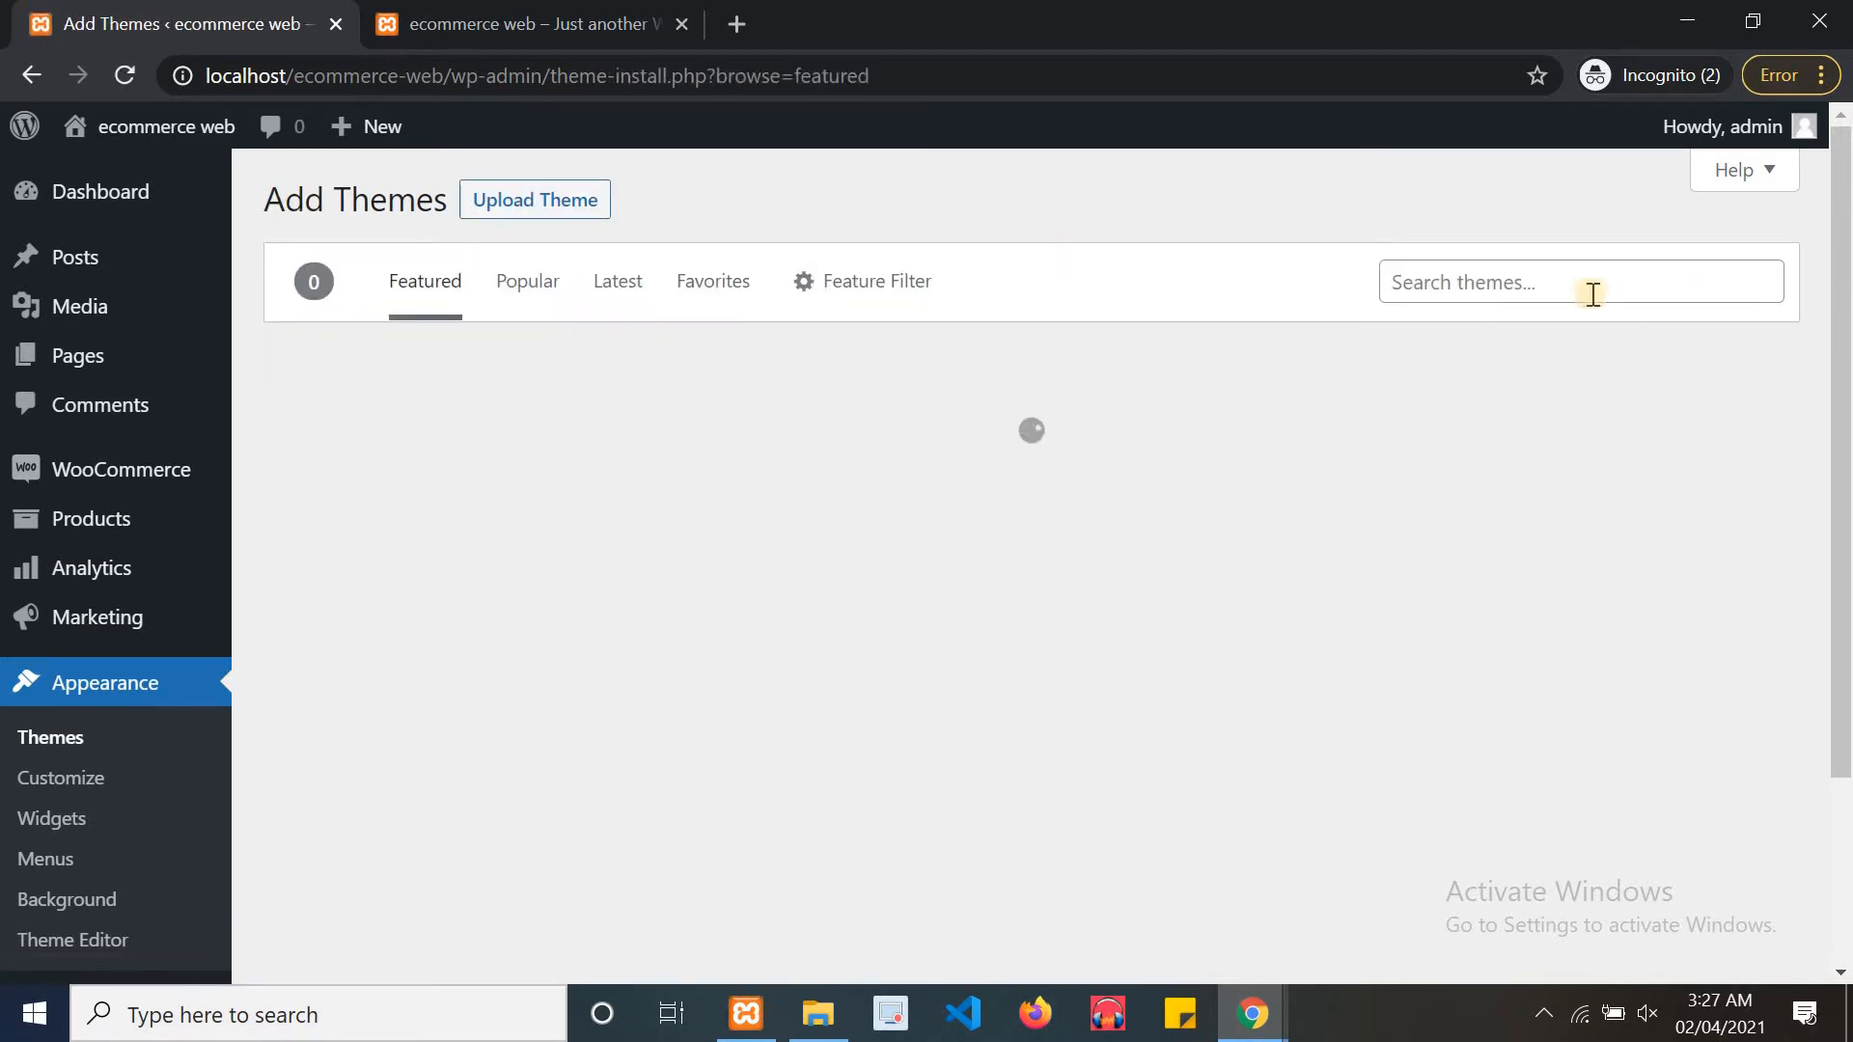
Search the theme directory for "iconic" and install the Iconic One theme
{"action": "left_click_drag", "start_coordinate": [1843, 311], "coordinate": [1841, 179]}
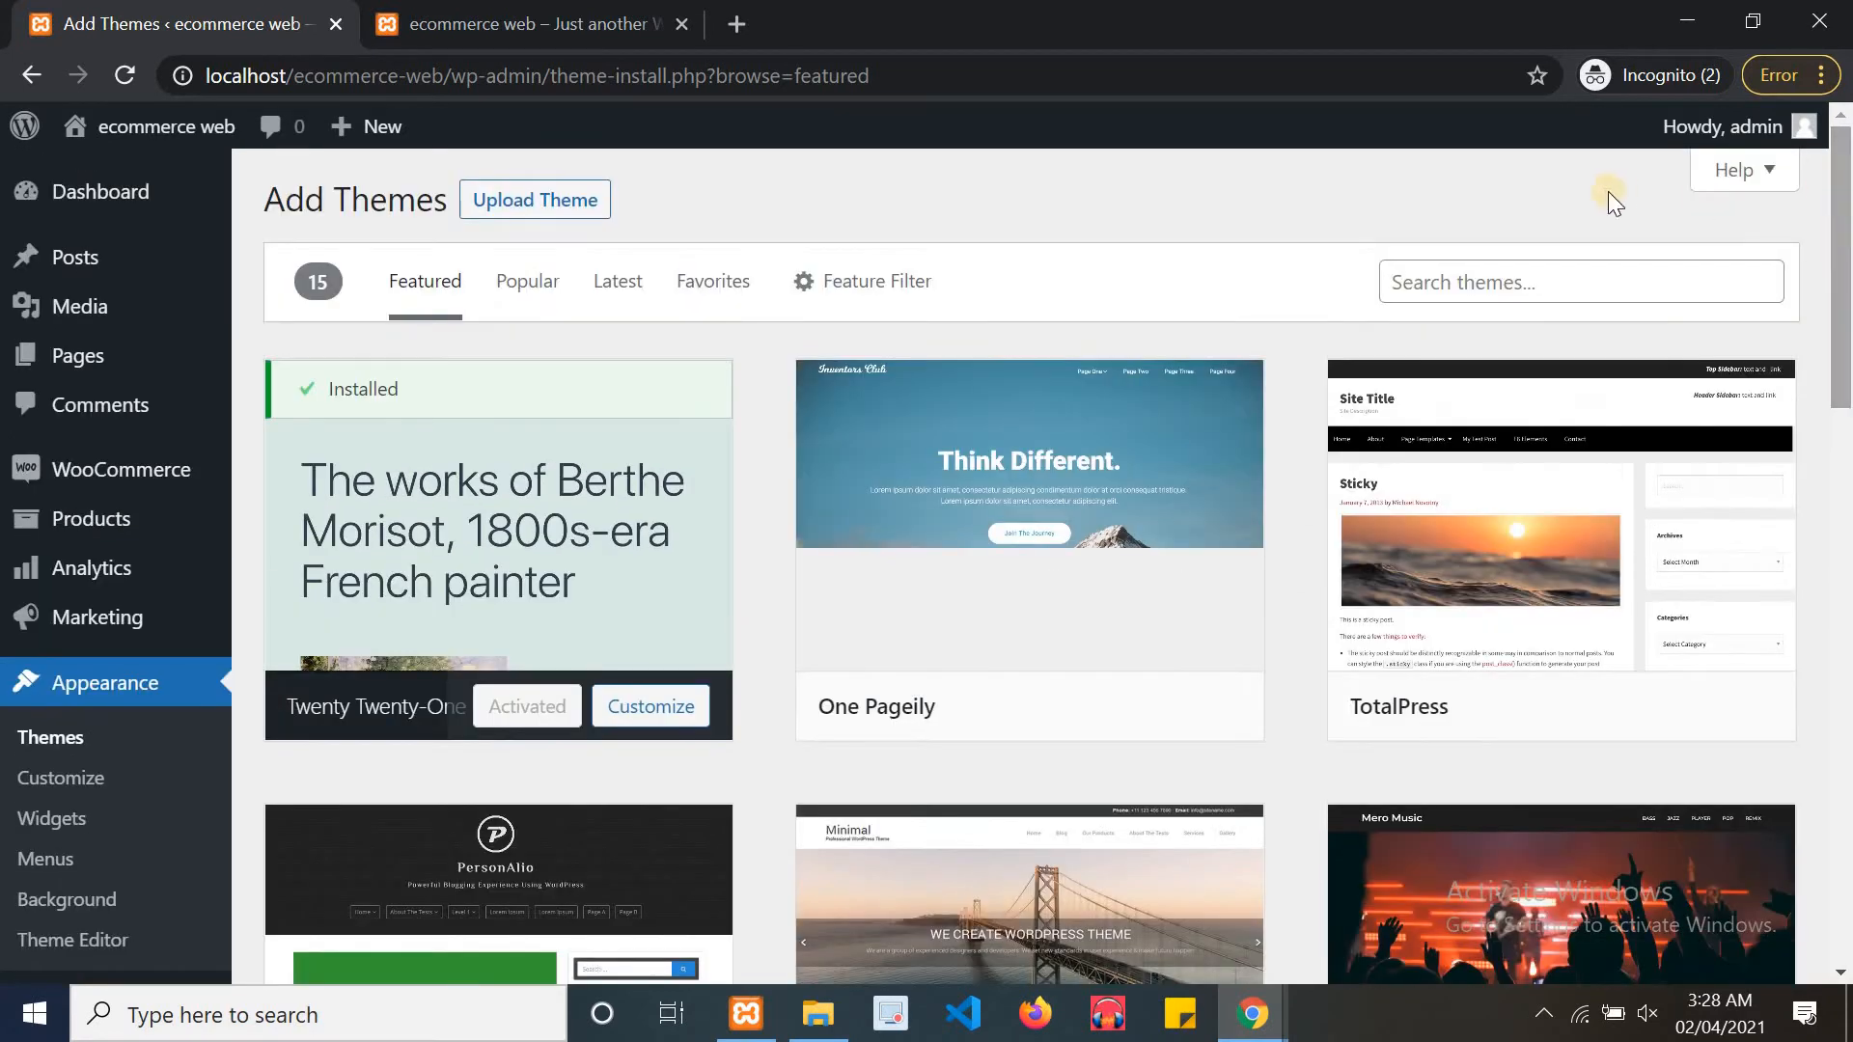
{"action": "left_click", "coordinate": [1484, 287]}
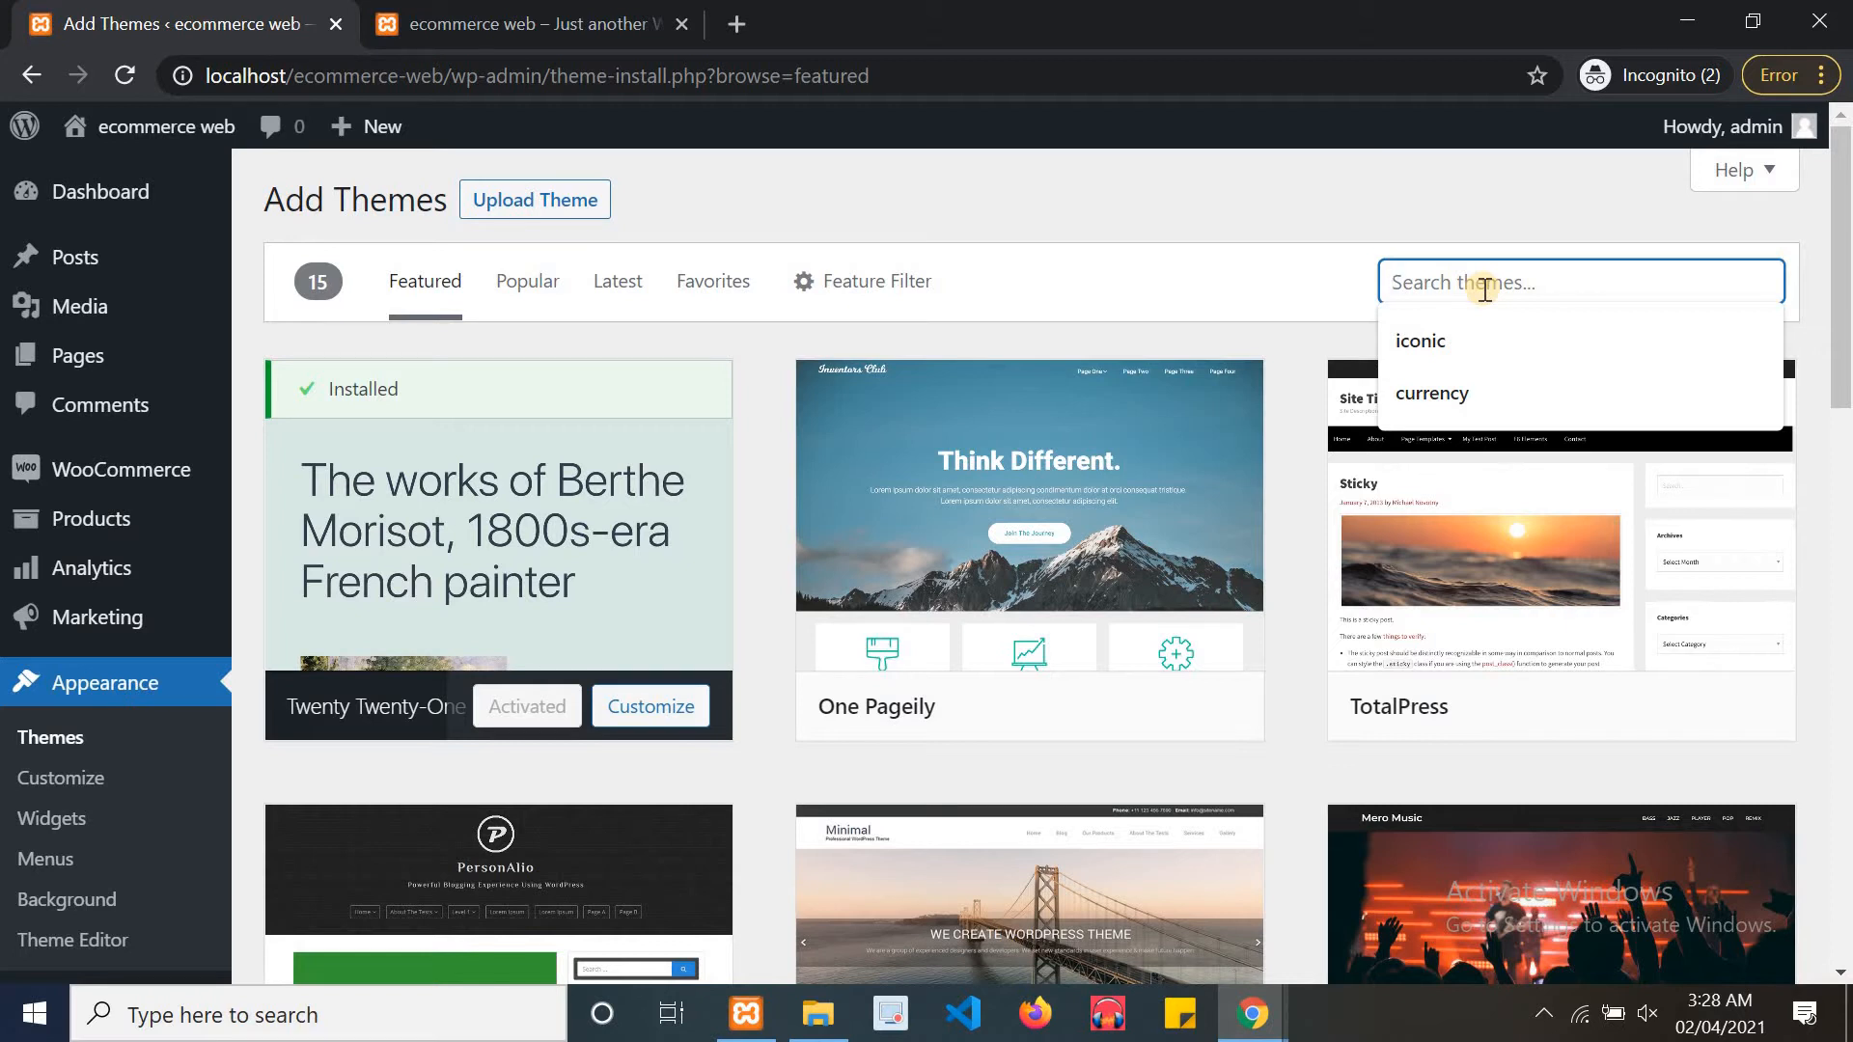
{"action": "left_click", "coordinate": [1435, 333]}
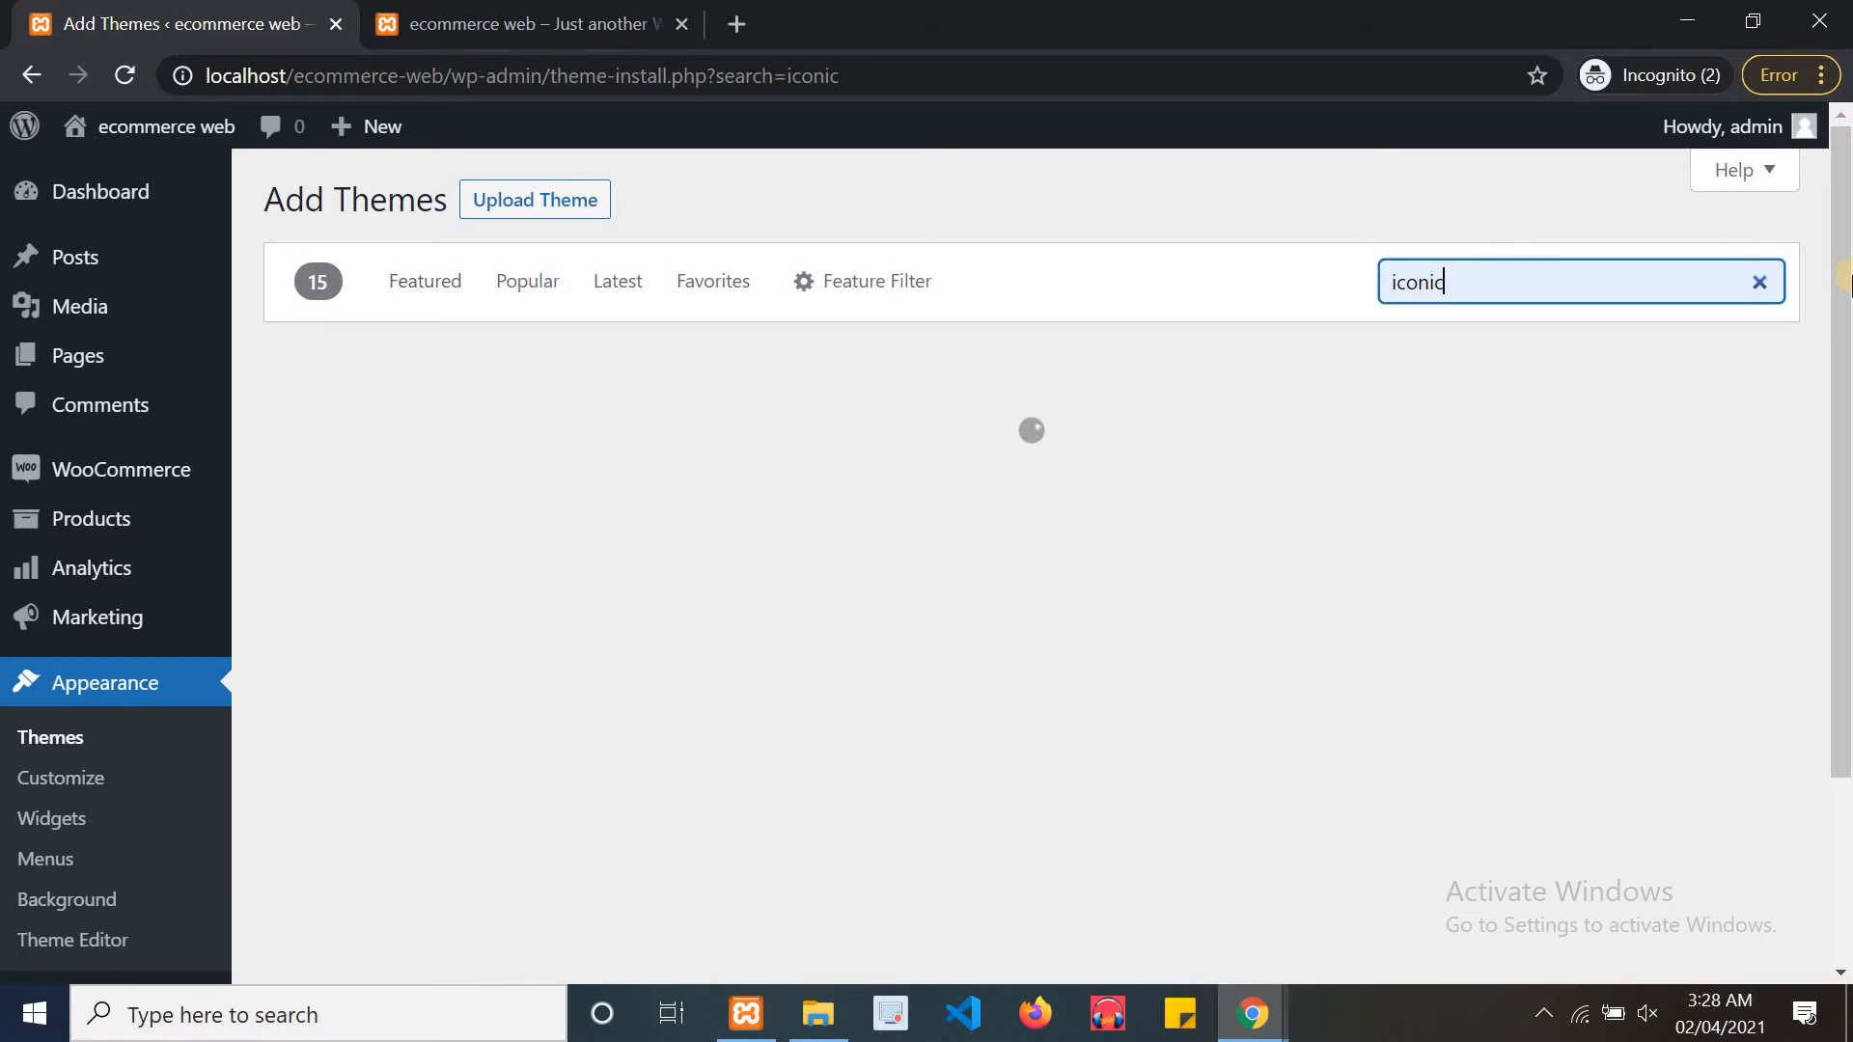
{"action": "left_click_drag", "start_coordinate": [1842, 281], "coordinate": [1842, 304]}
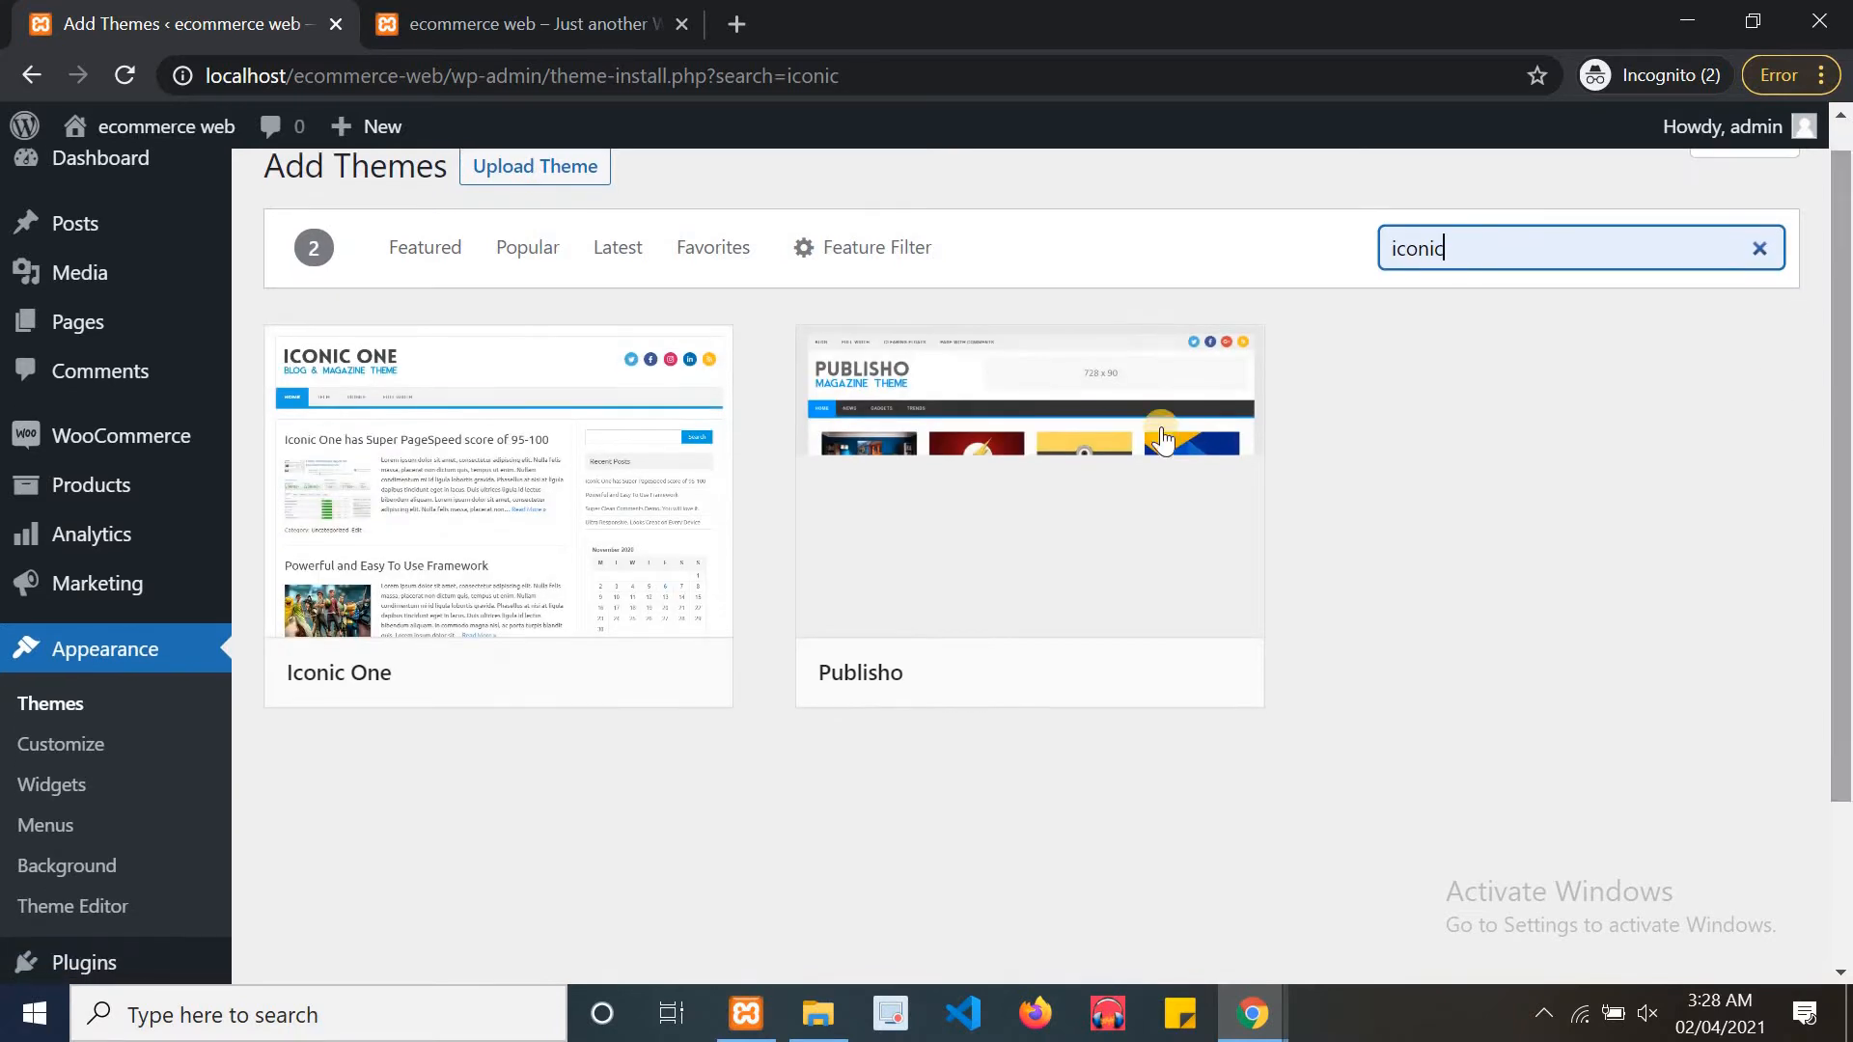
{"action": "left_click", "coordinate": [540, 673]}
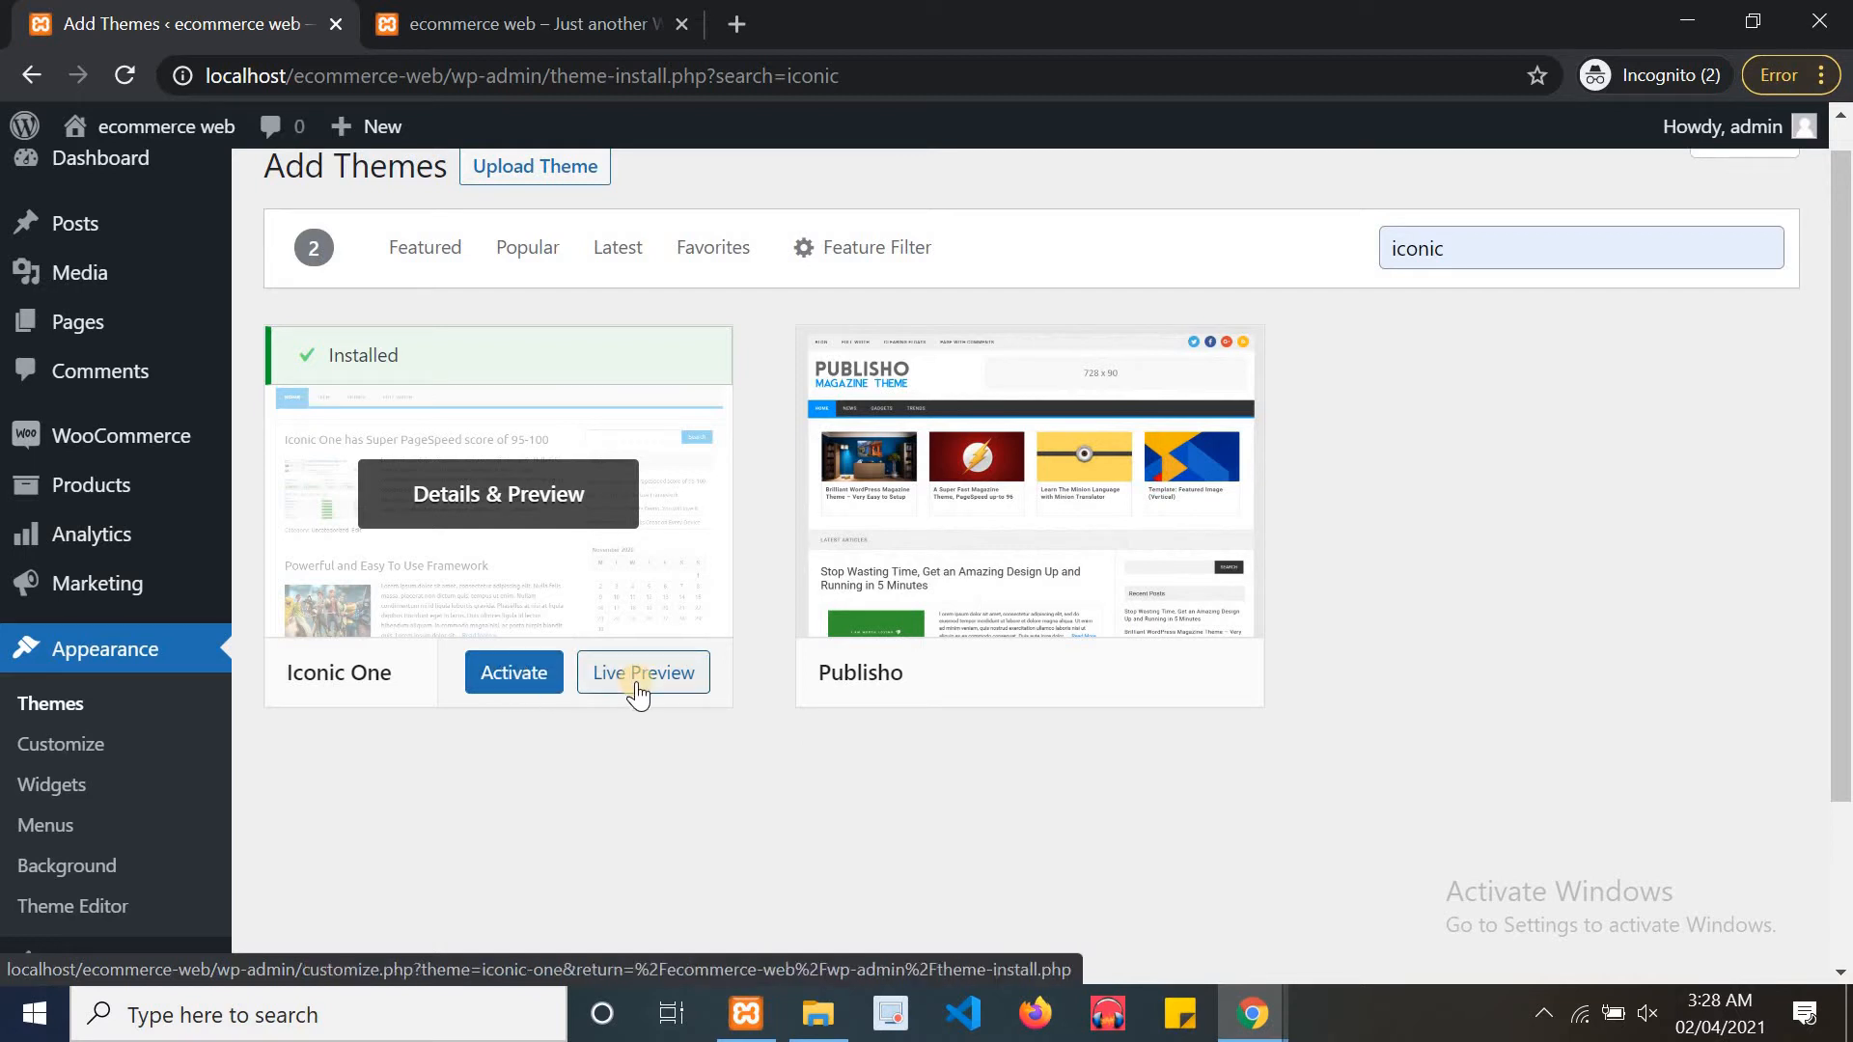
Reload the site's front page to check its look before activating Iconic One, and return to the theme search results
{"action": "left_click", "coordinate": [441, 22]}
{"action": "left_click", "coordinate": [154, 11]}
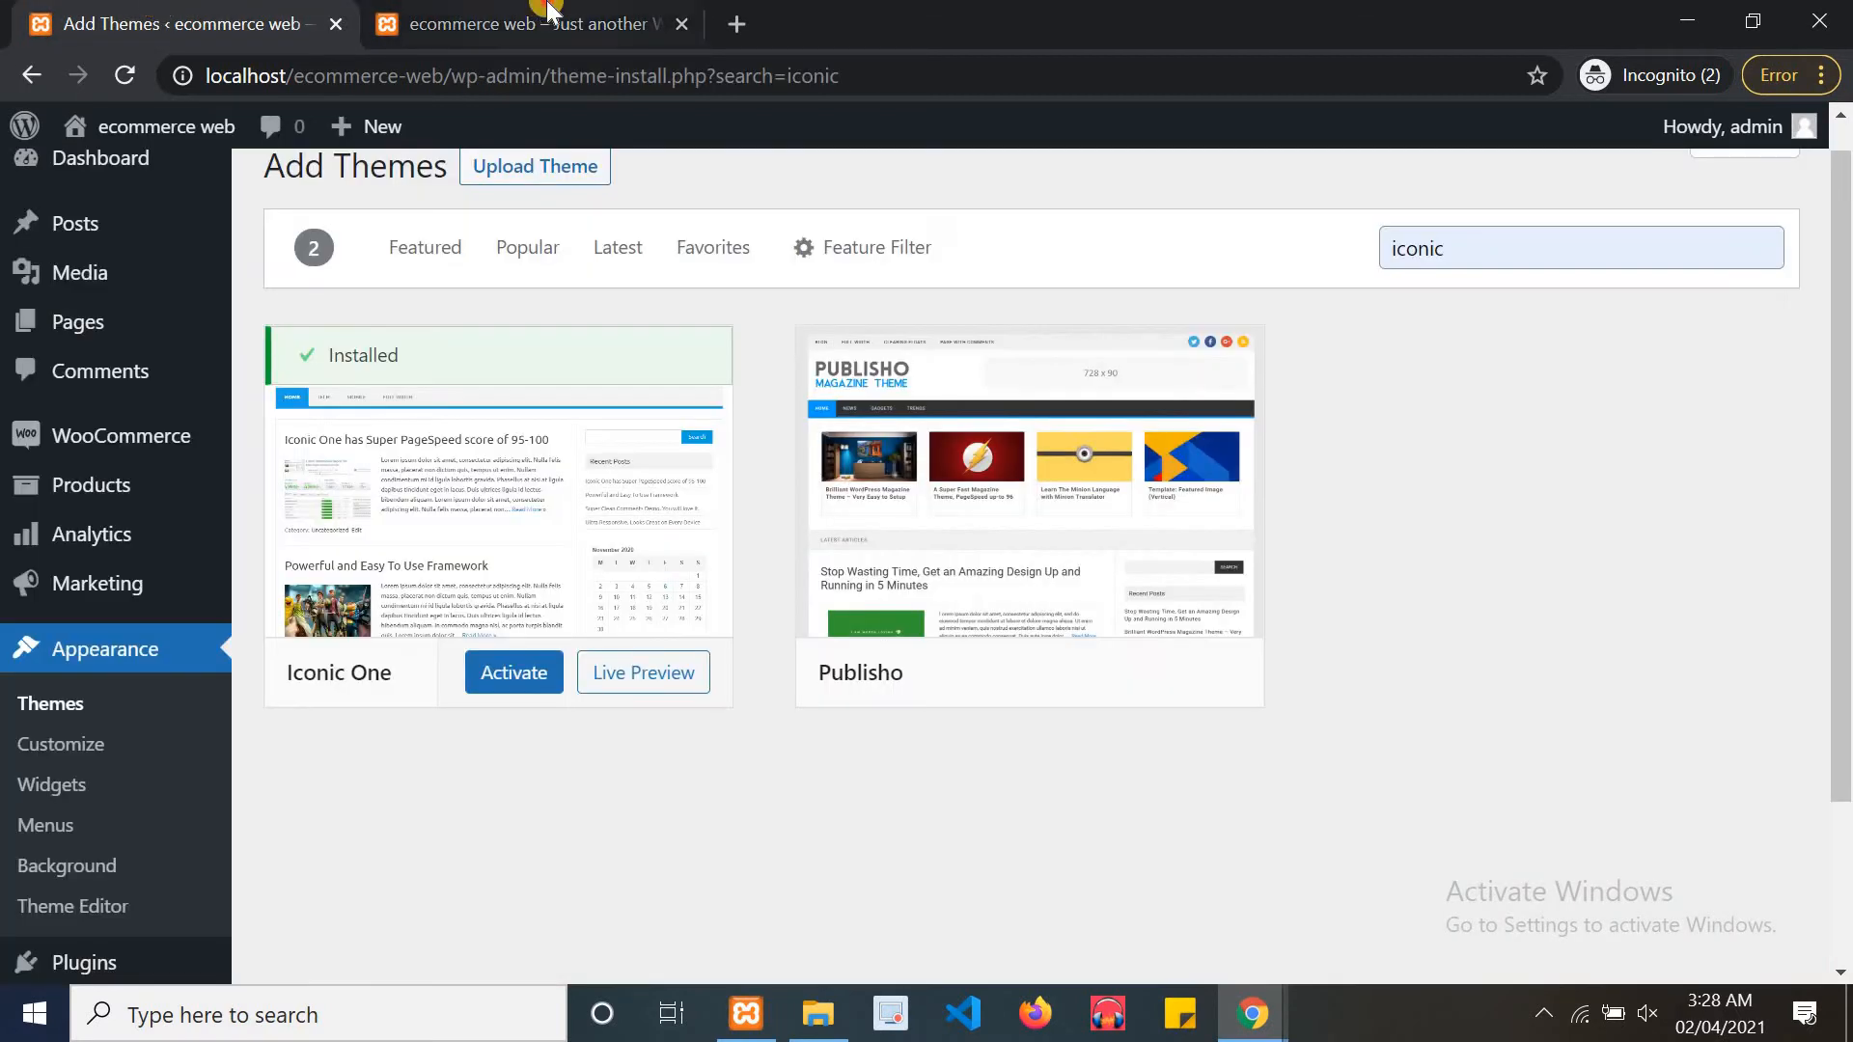
{"action": "left_click", "coordinate": [544, 11]}
{"action": "left_click", "coordinate": [143, 80]}
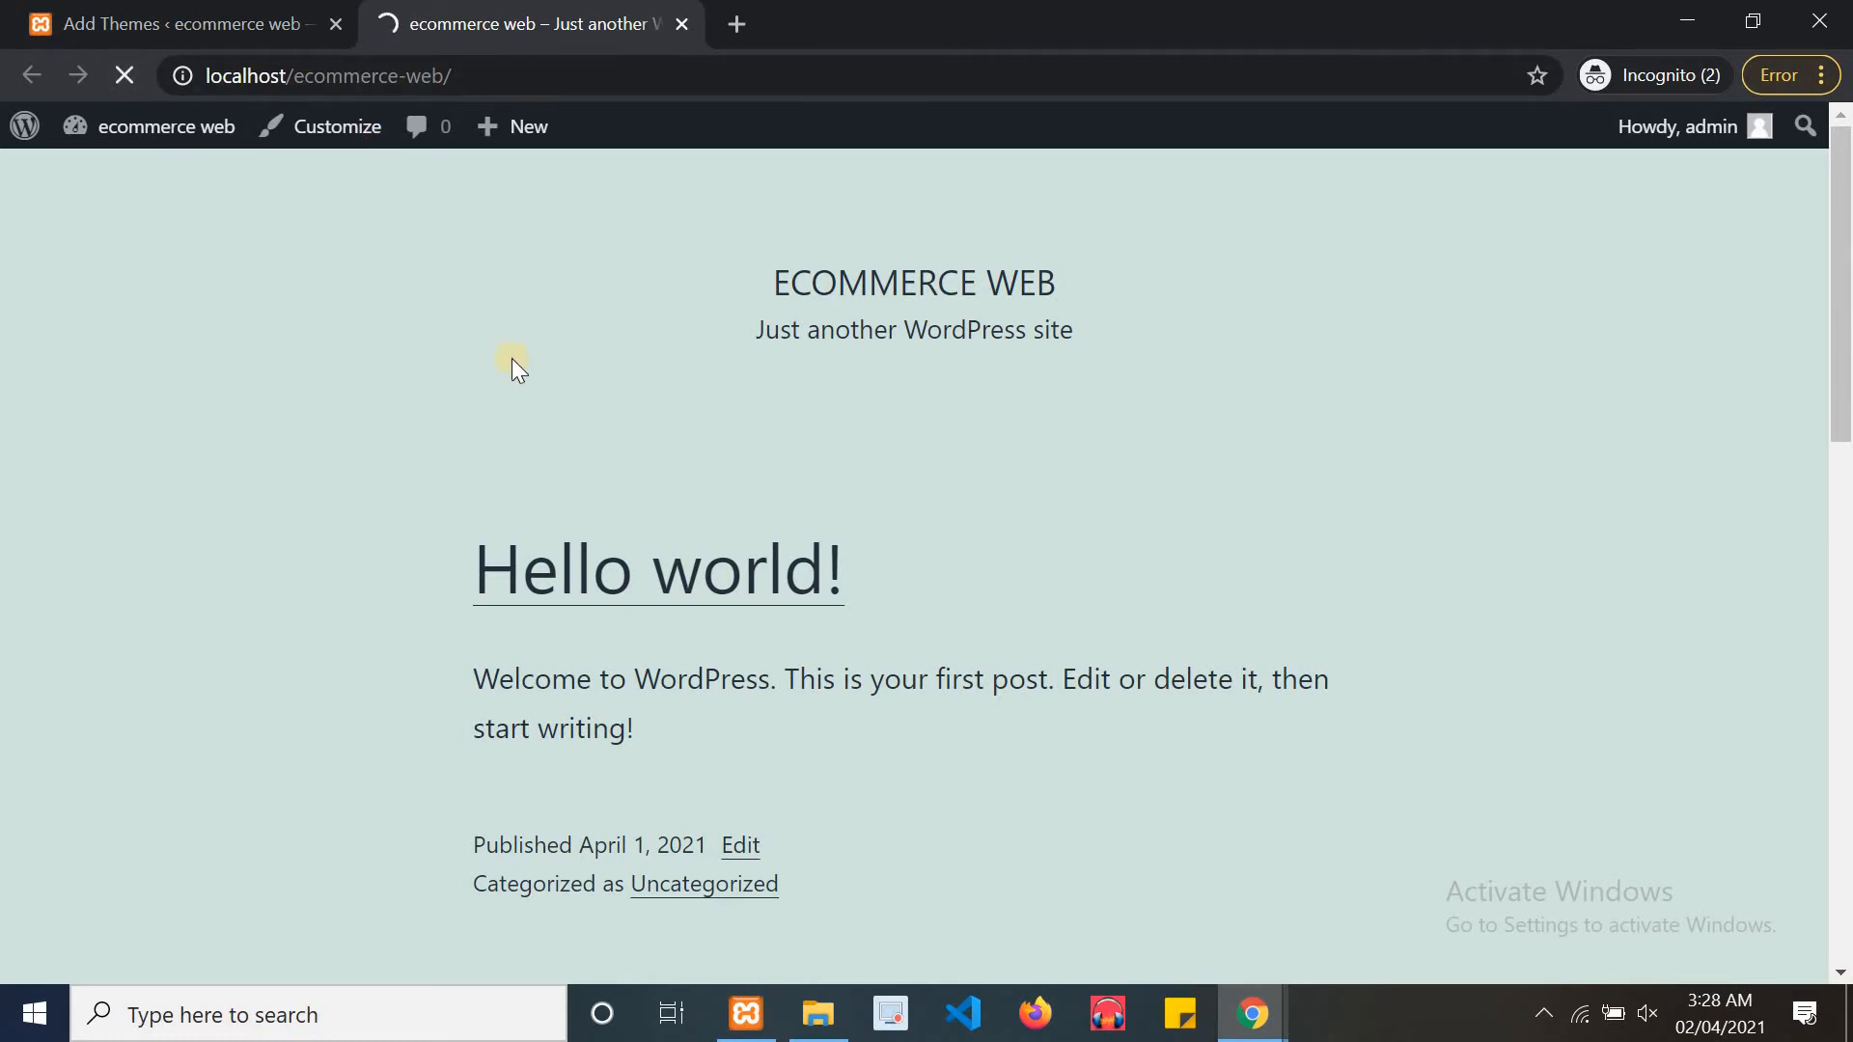
{"action": "left_click", "coordinate": [144, 23]}
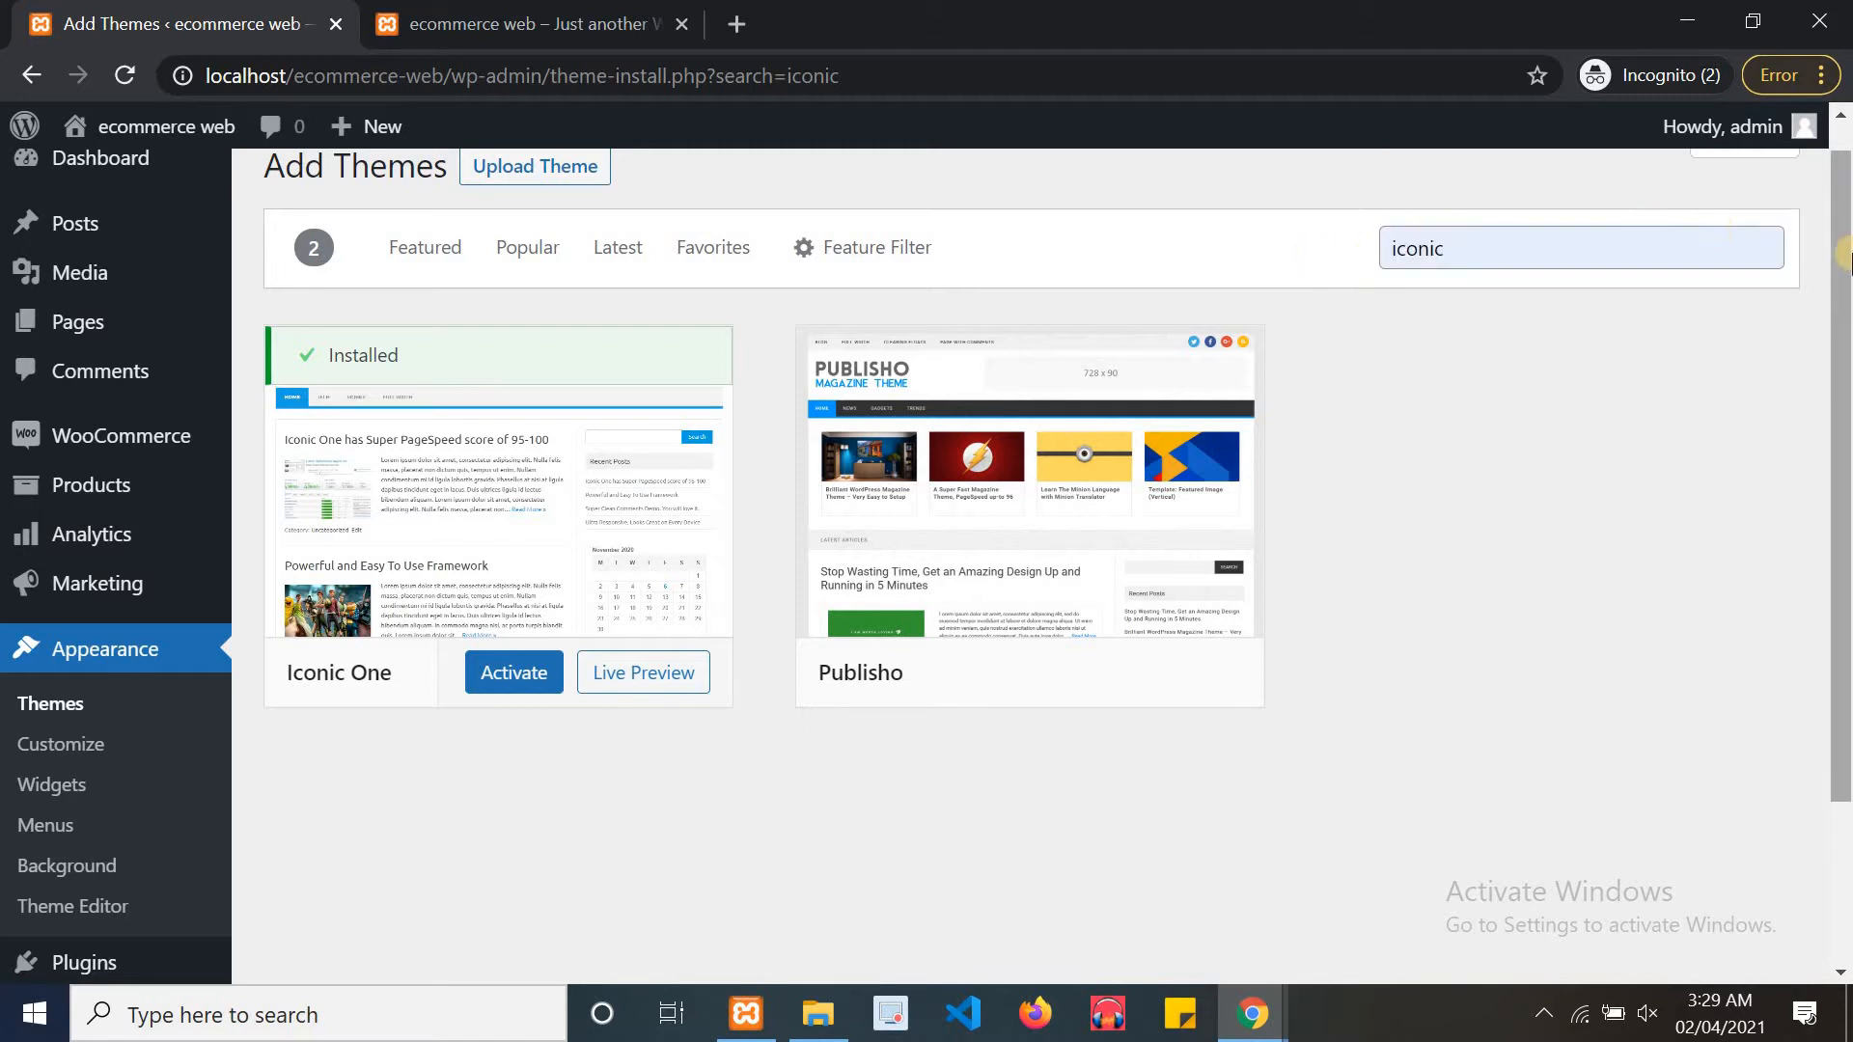
Activate the Iconic One theme and look through its theme options page
{"action": "left_click_drag", "start_coordinate": [1843, 286], "coordinate": [1843, 217]}
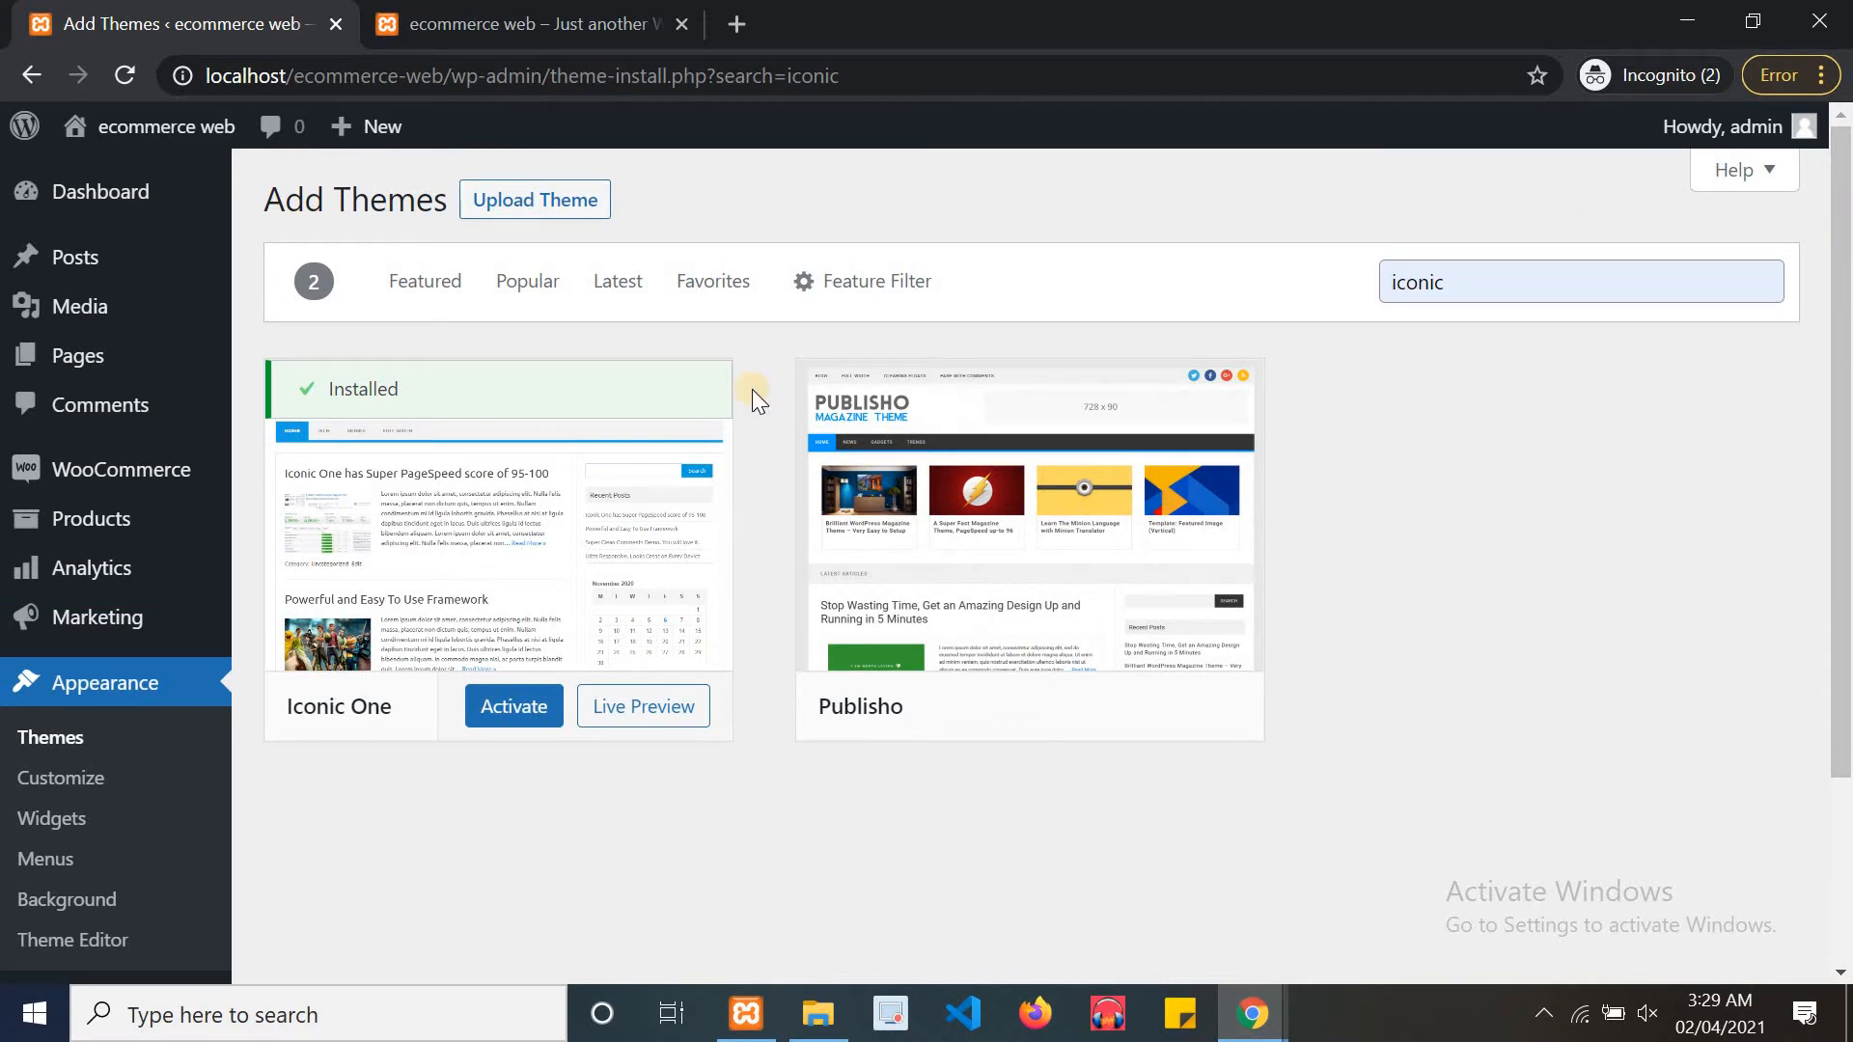
{"action": "left_click", "coordinate": [530, 726]}
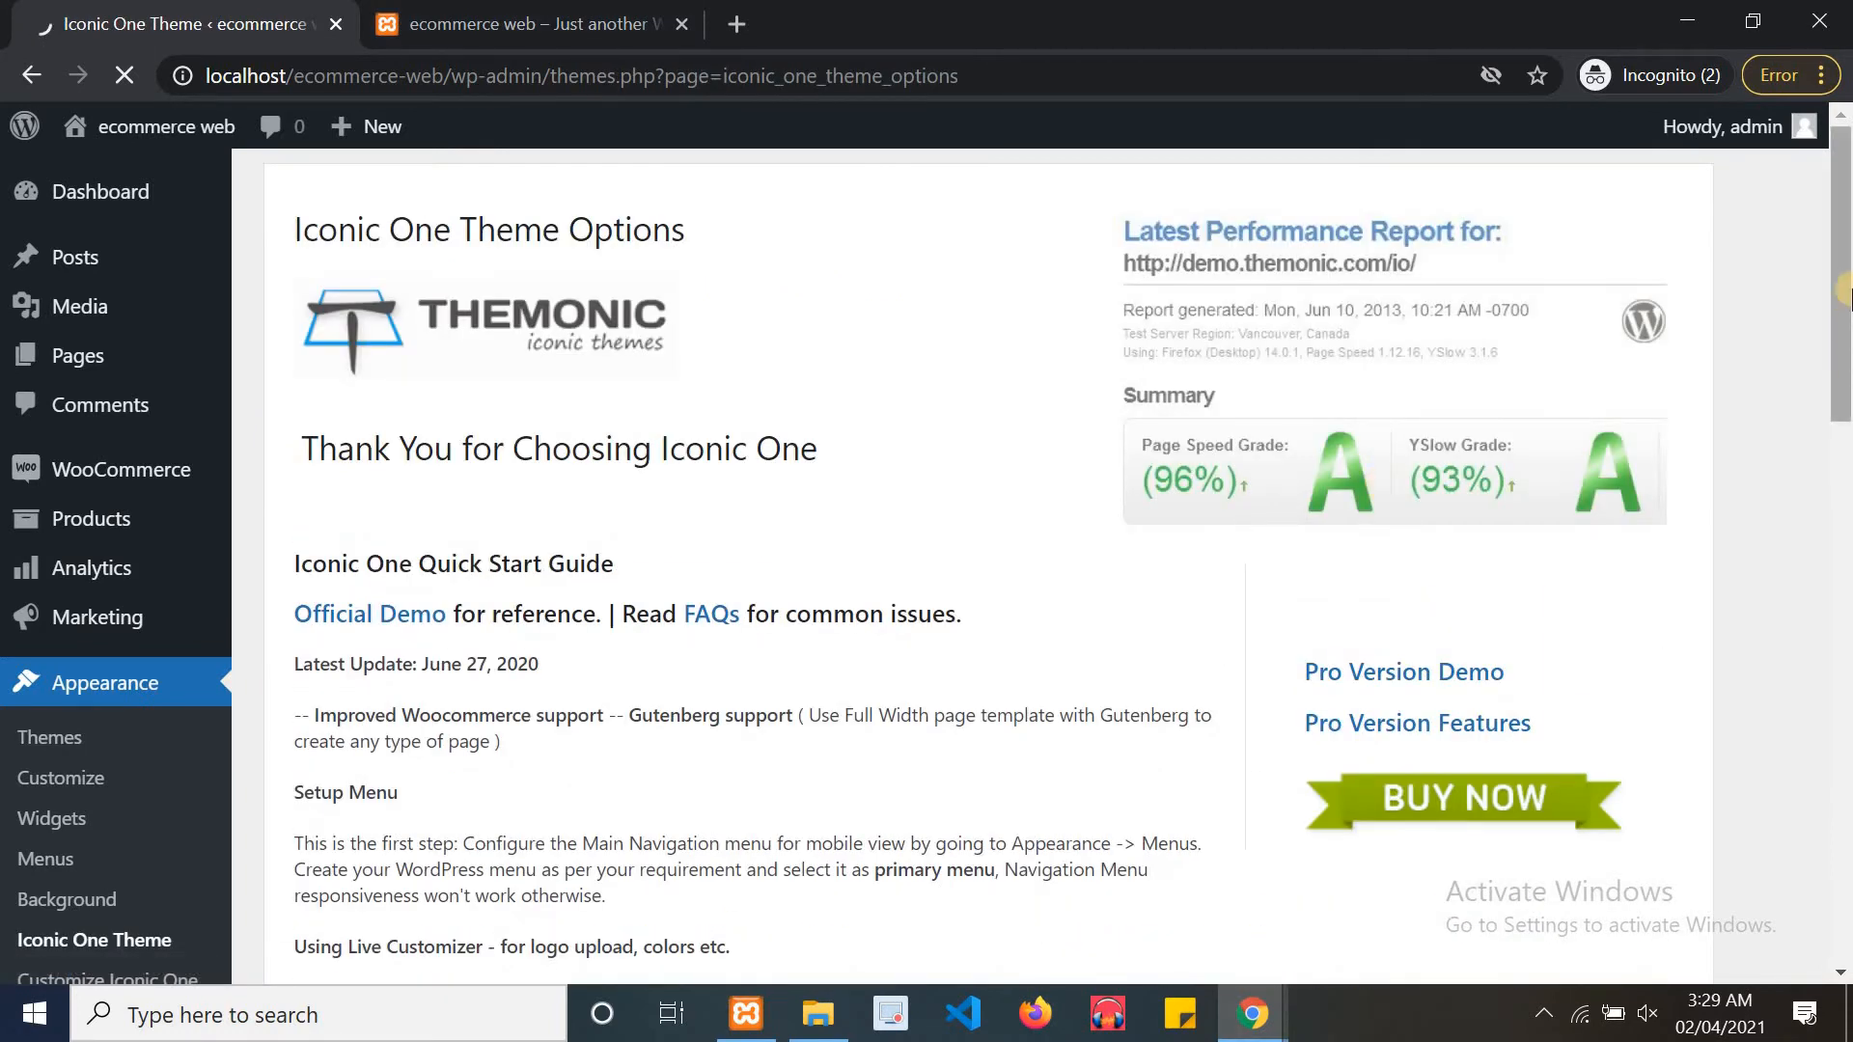
{"action": "left_click_drag", "start_coordinate": [1845, 289], "coordinate": [1772, 289]}
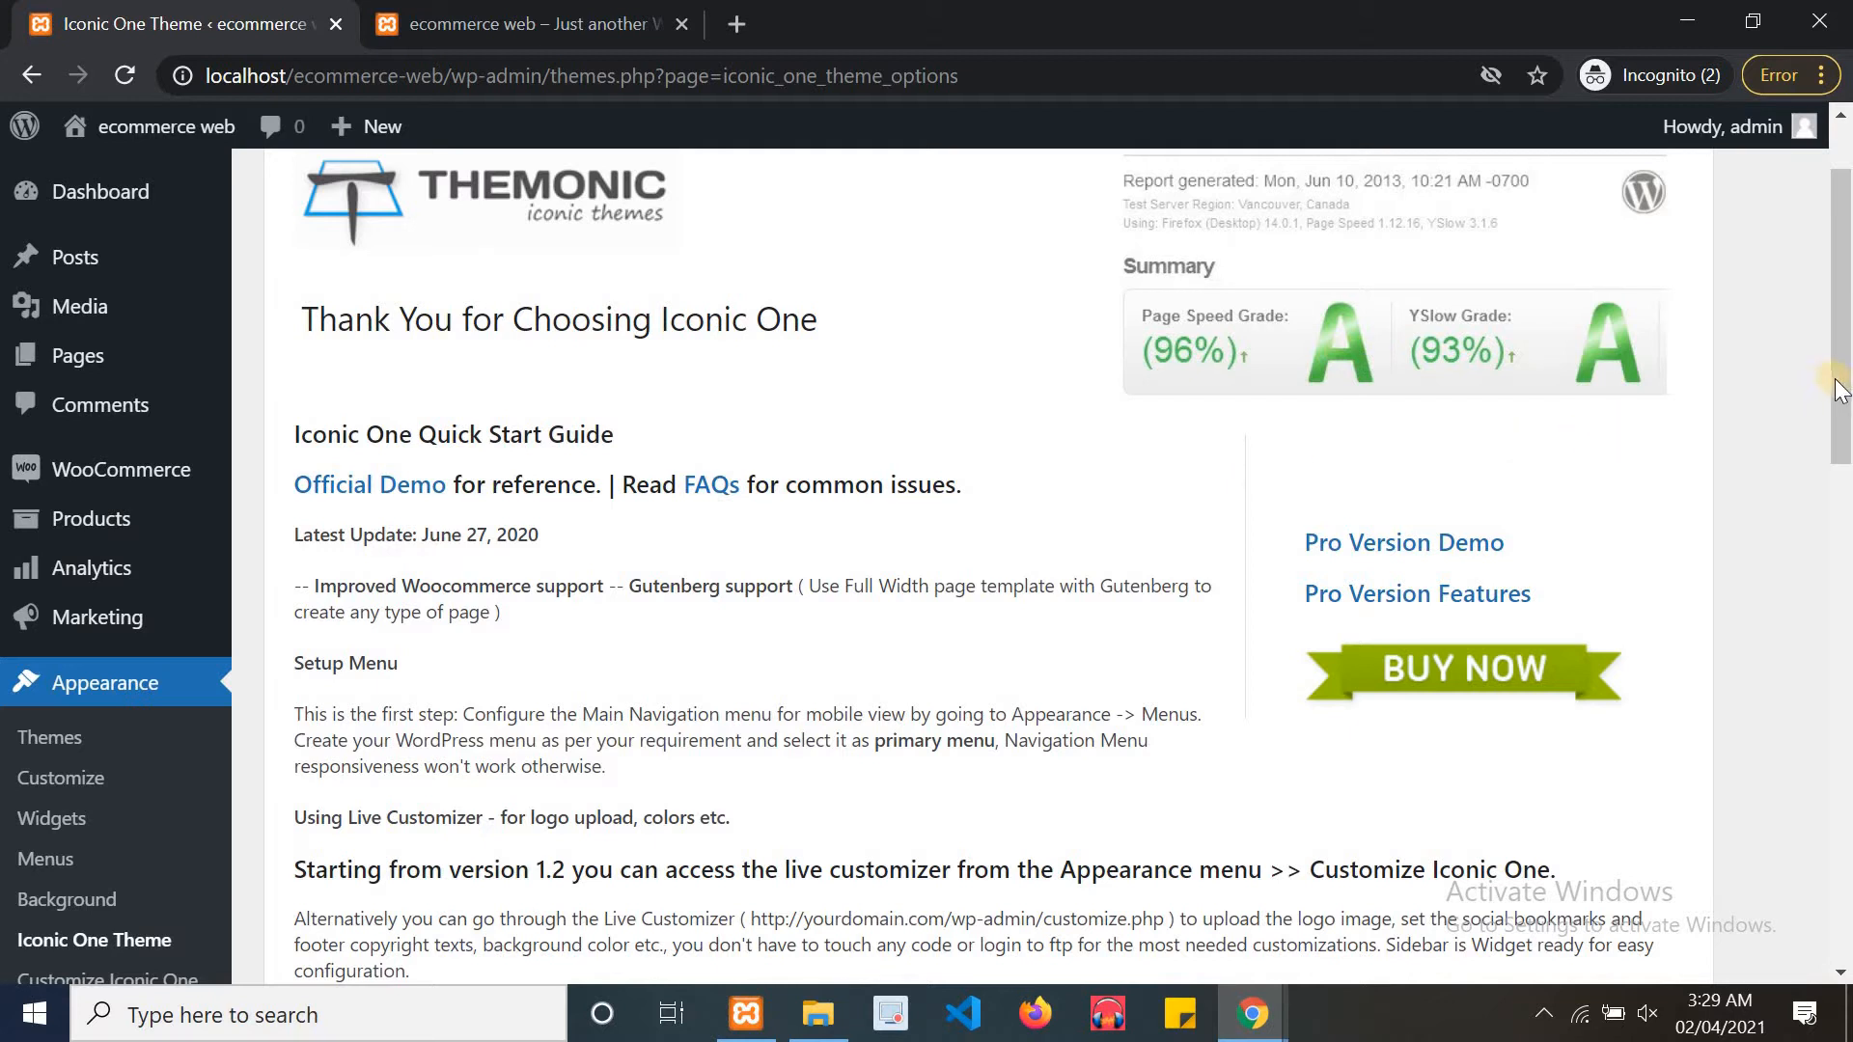
{"action": "left_click_drag", "start_coordinate": [1837, 384], "coordinate": [1832, 353]}
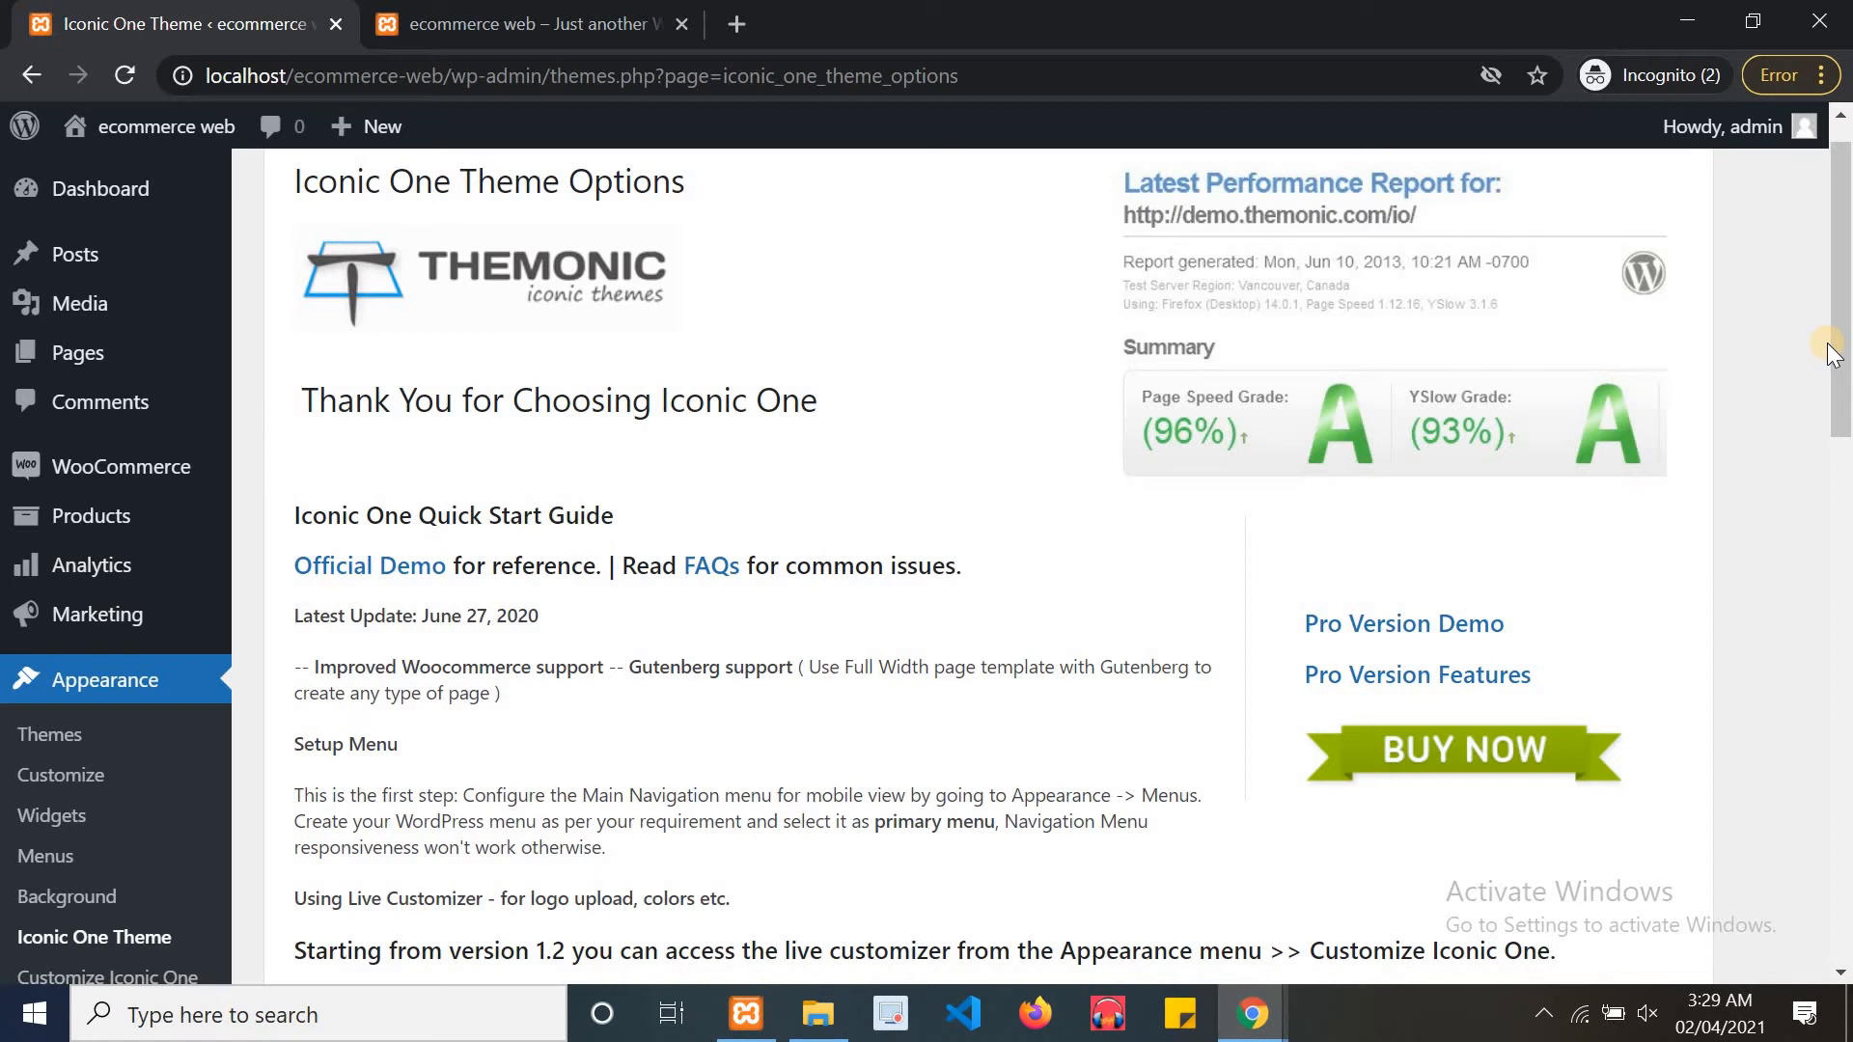
{"action": "left_click_drag", "start_coordinate": [1843, 356], "coordinate": [1839, 242]}
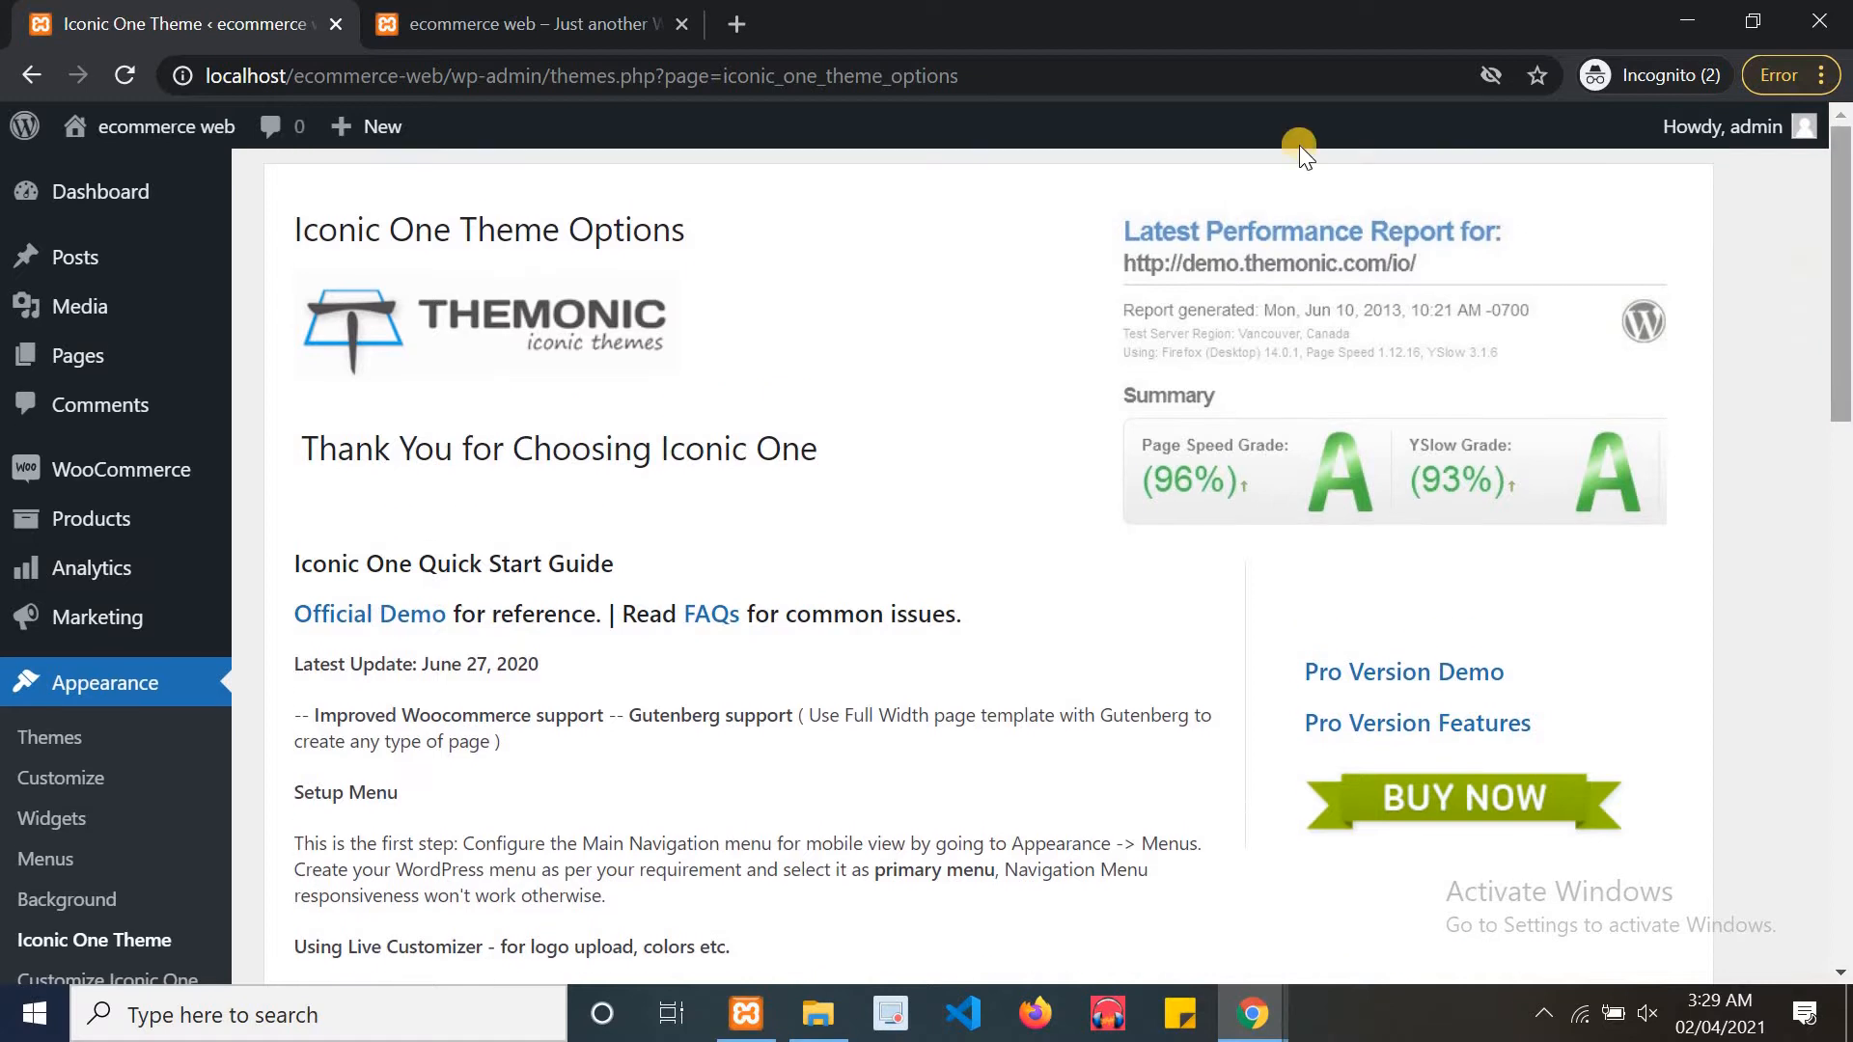
Reload the ecommerce site's front page and examine the Iconic One layout, including its navigation menu, sidebar and footer
{"action": "left_click", "coordinate": [599, 12]}
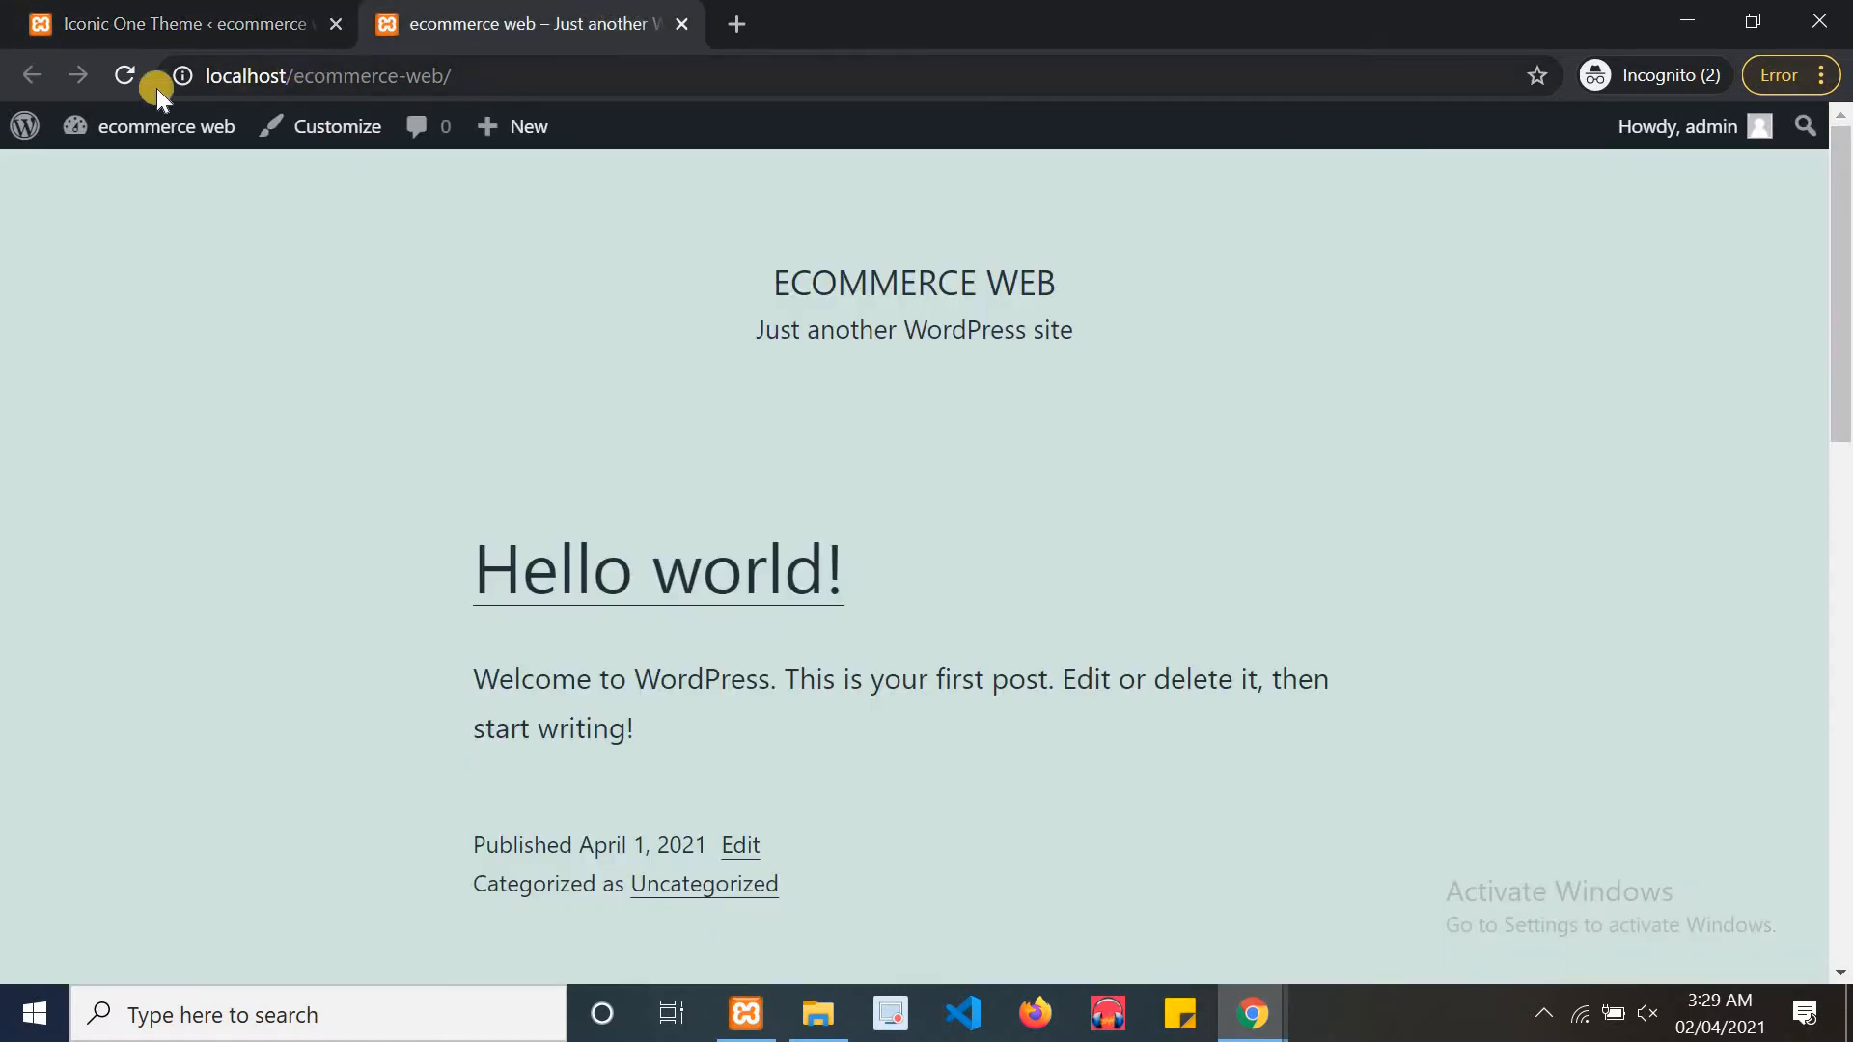
{"action": "left_click", "coordinate": [113, 78]}
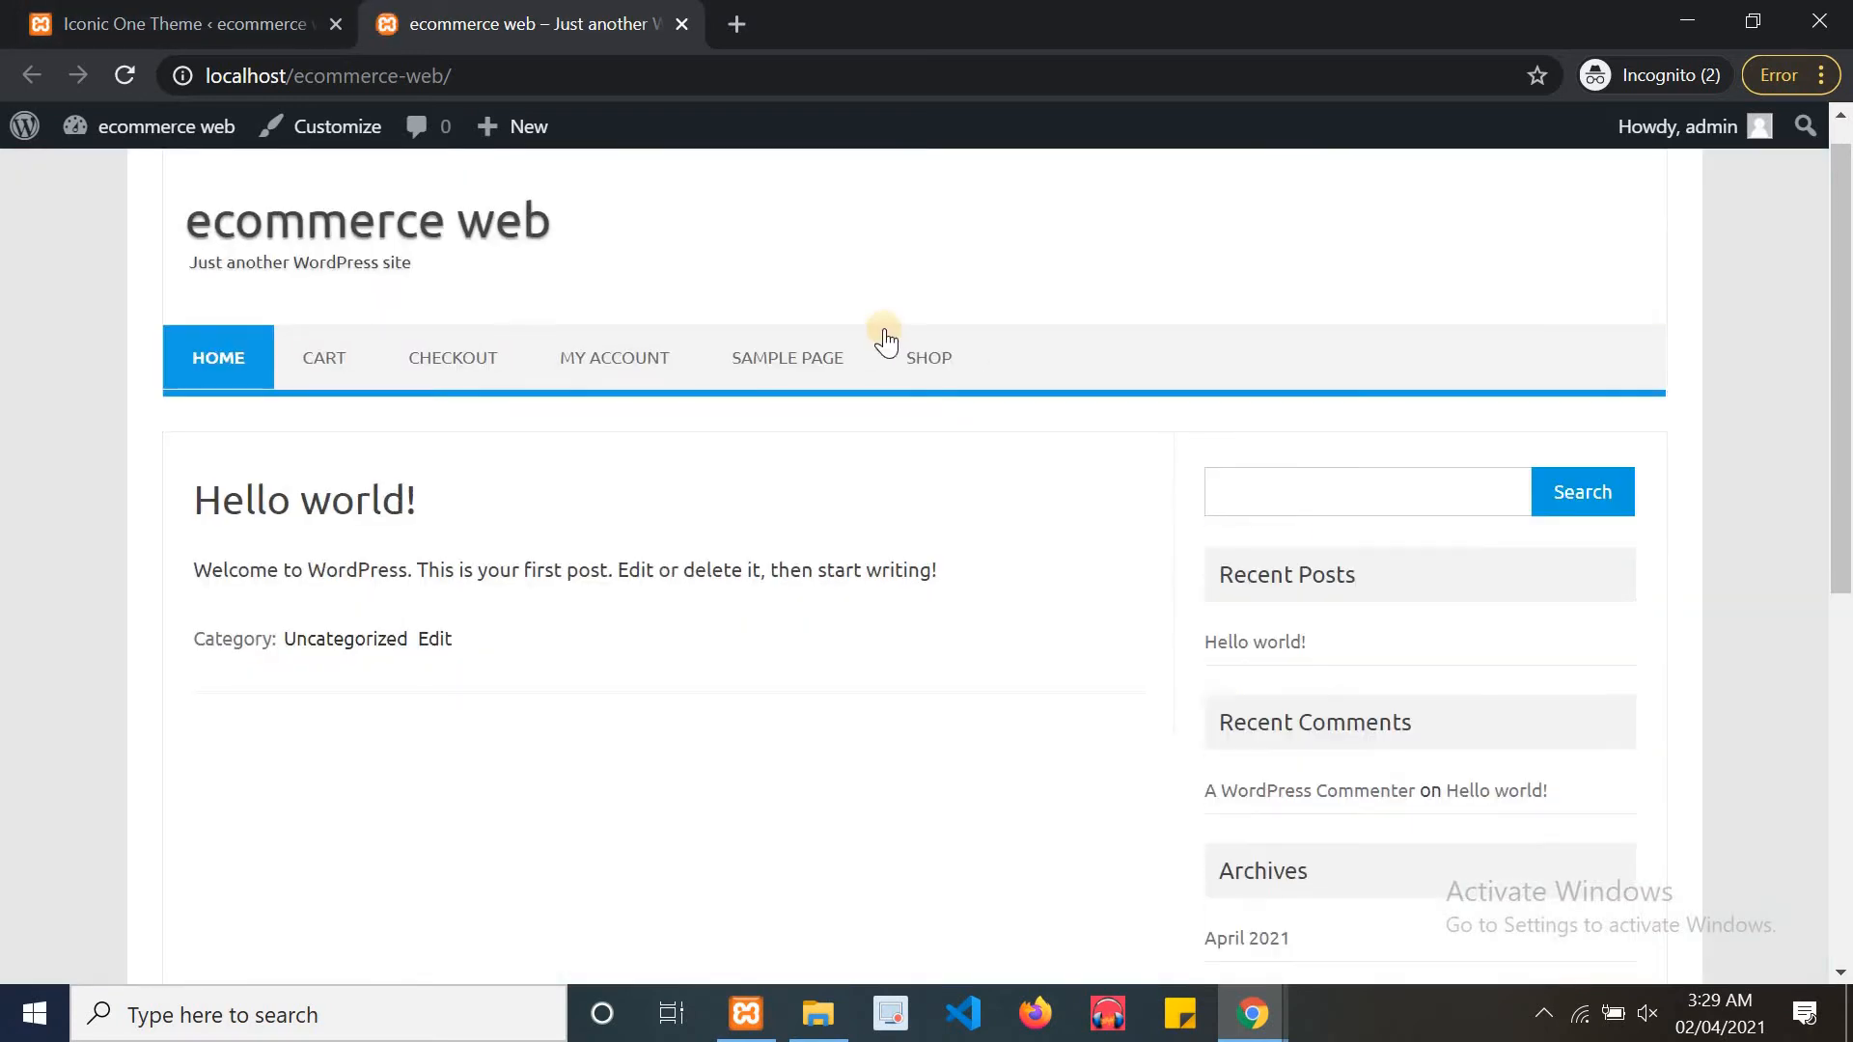
{"action": "scroll", "coordinate": [1660, 338], "scroll_direction": "down", "scroll_amount": 6}
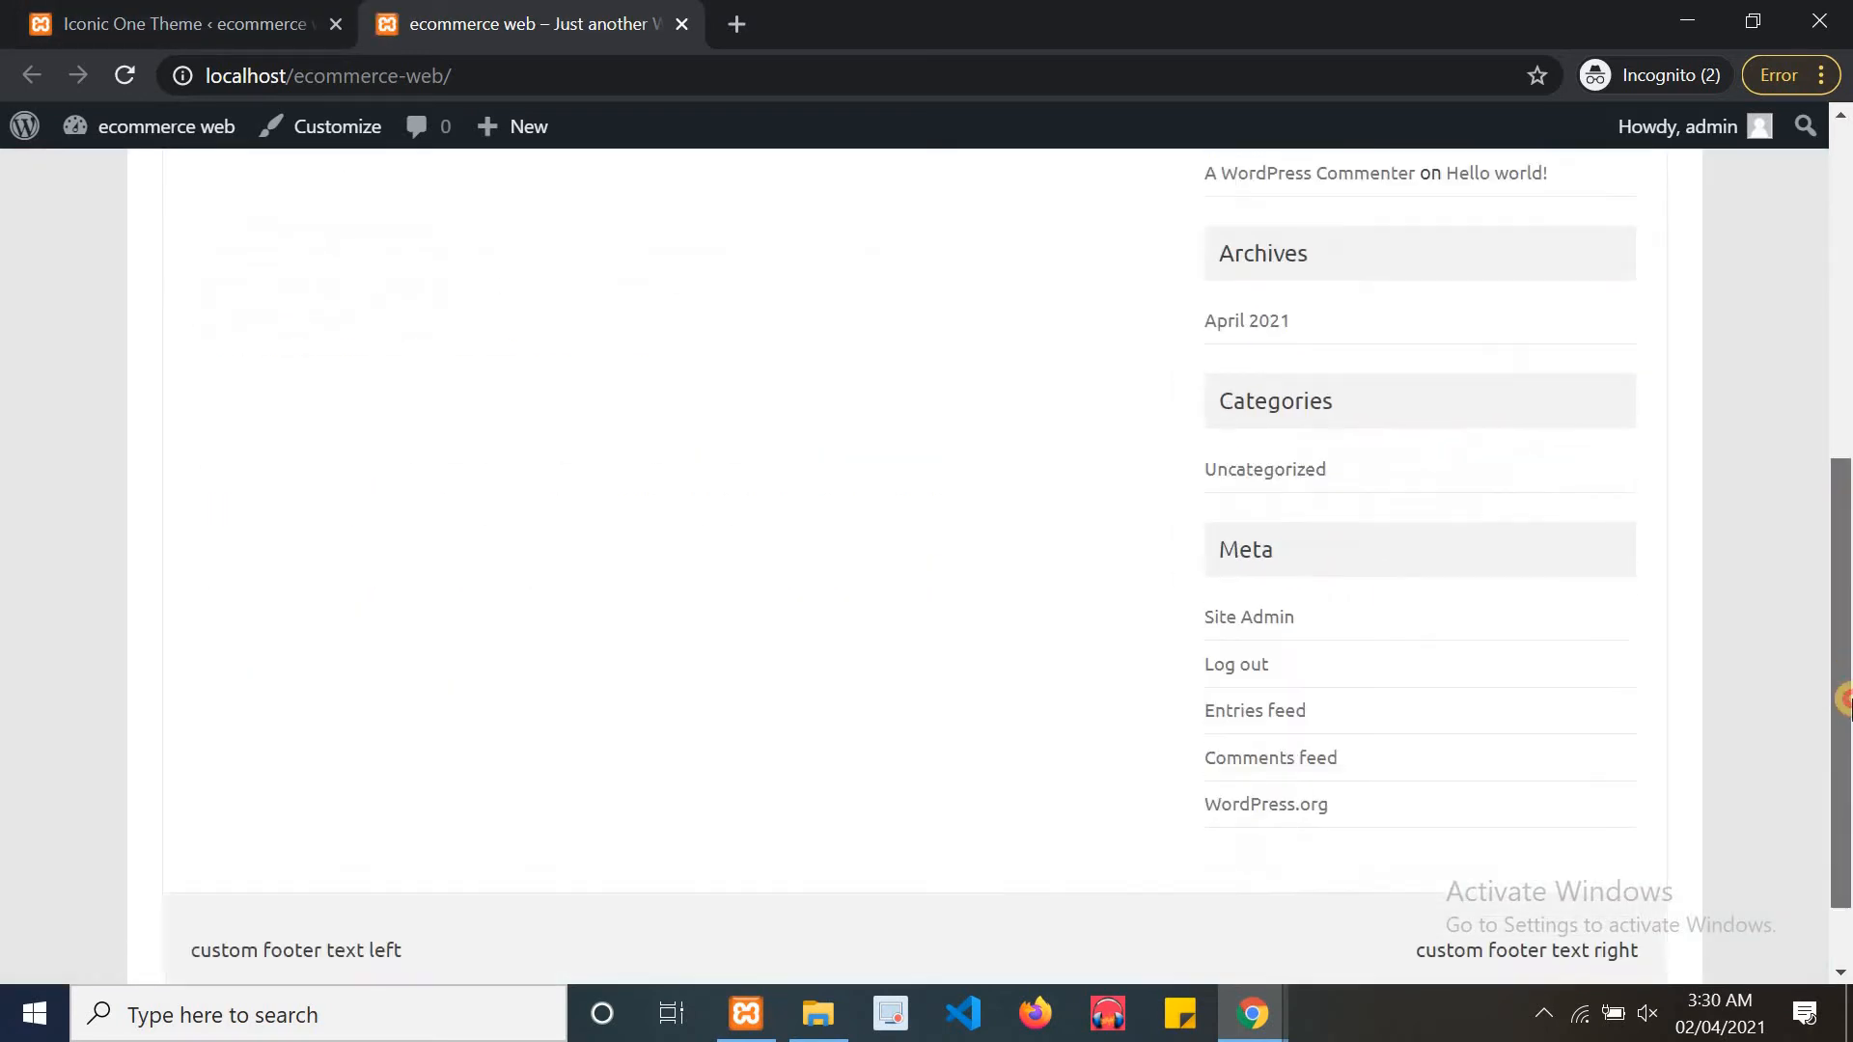
{"action": "scroll", "coordinate": [1747, 357], "scroll_direction": "up", "scroll_amount": 3}
{"action": "scroll", "coordinate": [1746, 350], "scroll_direction": "up", "scroll_amount": 3}
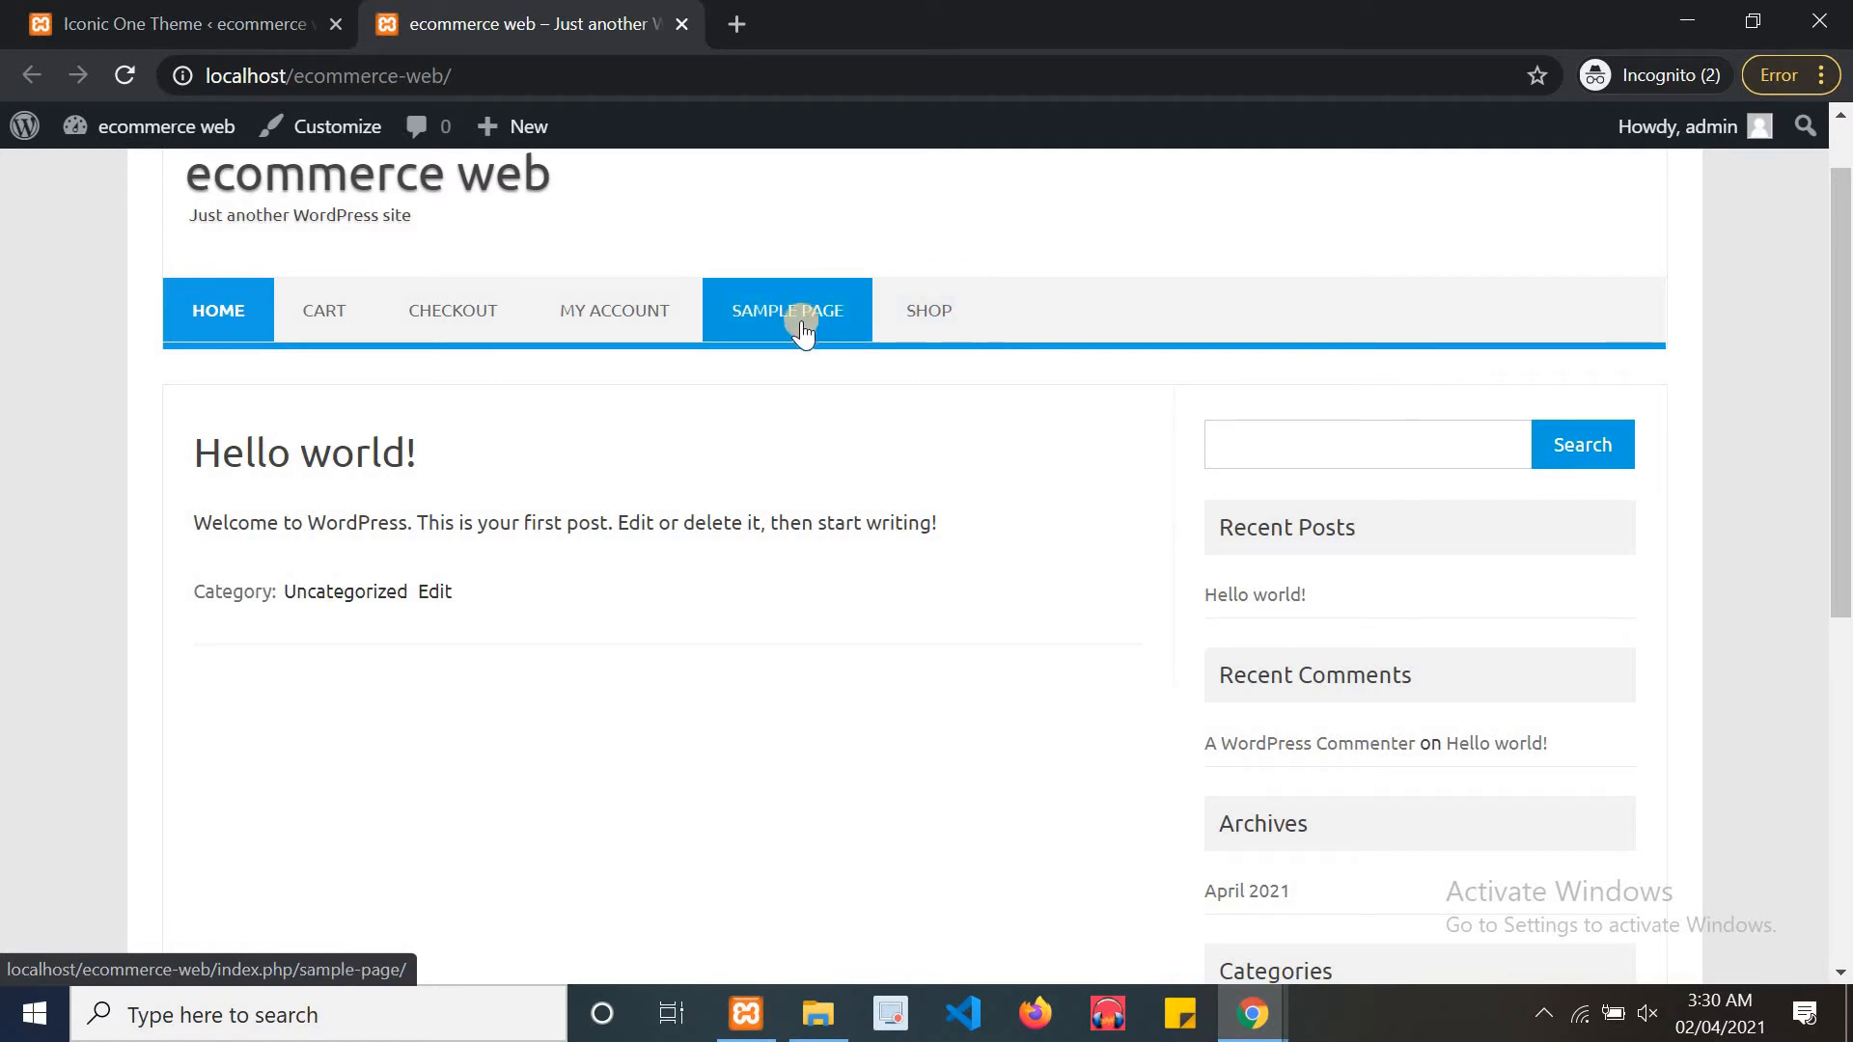
{"action": "left_click", "coordinate": [207, 319]}
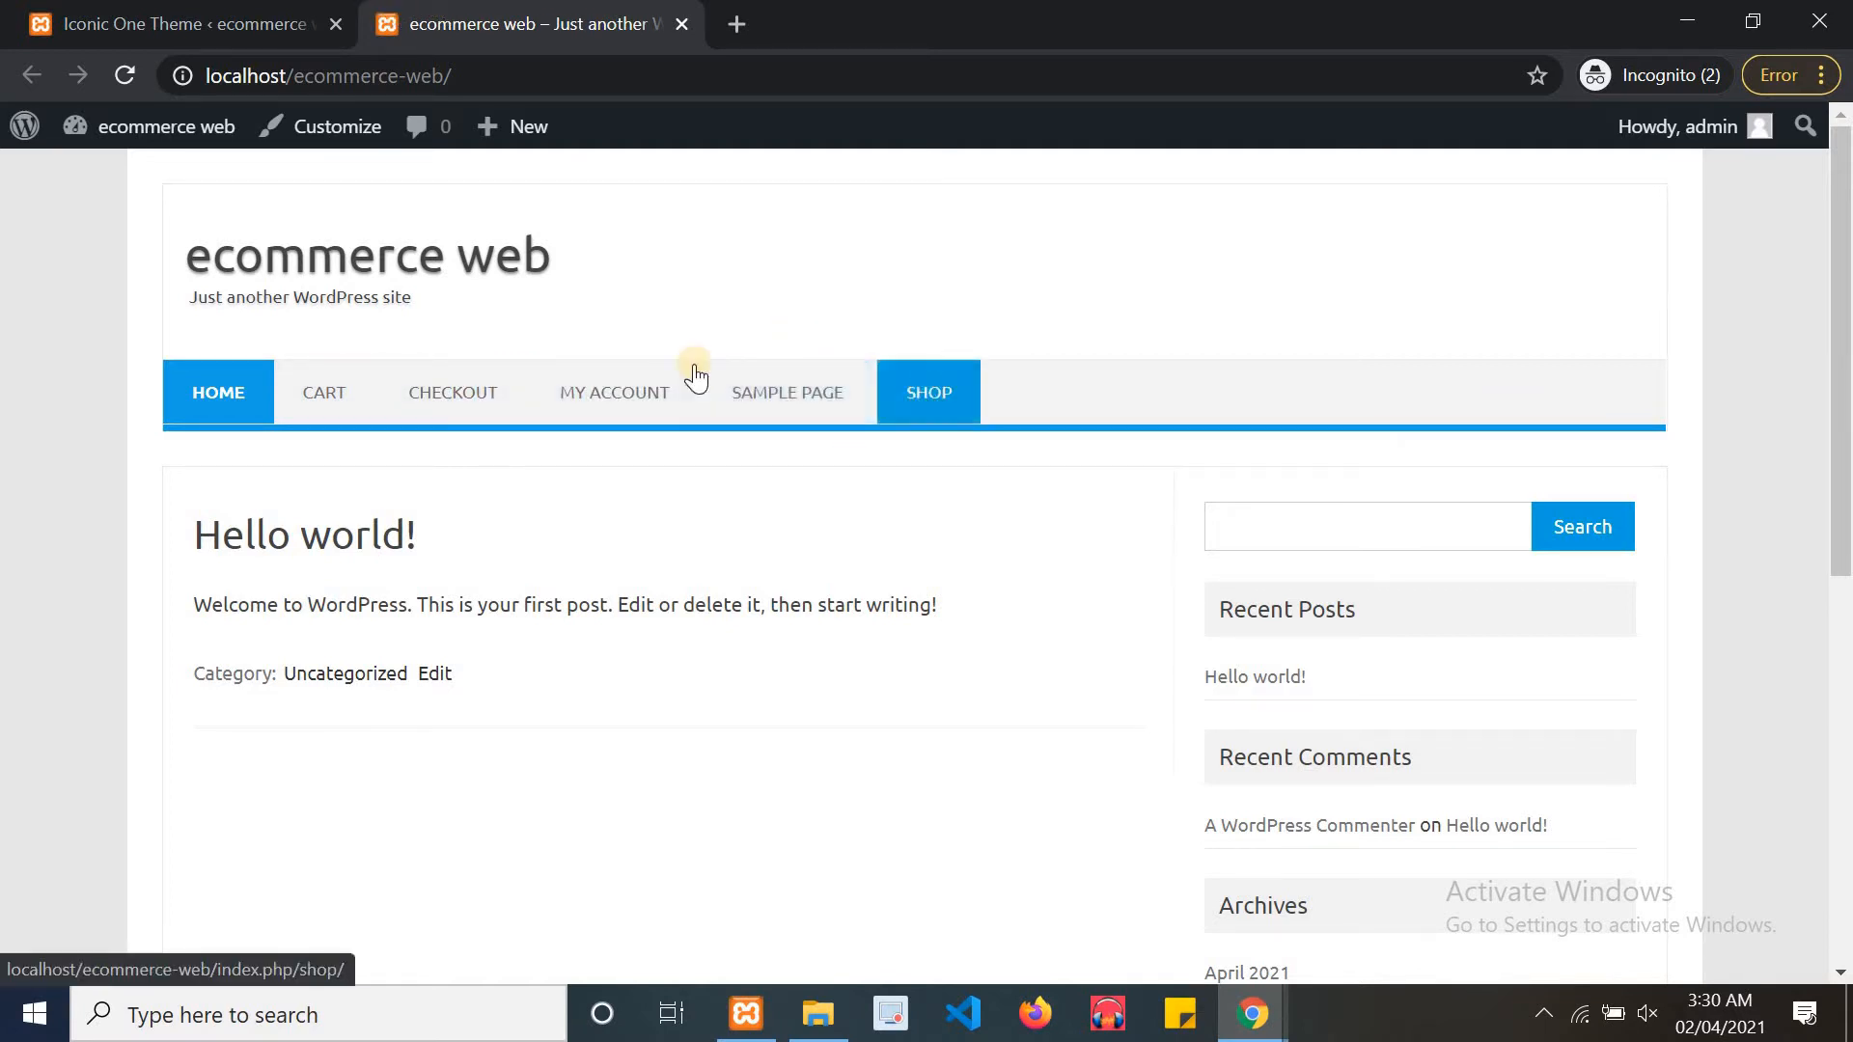
Open the installed plugins page in the WordPress admin and deactivate the WooCommerce plugin
{"action": "left_click", "coordinate": [187, 12]}
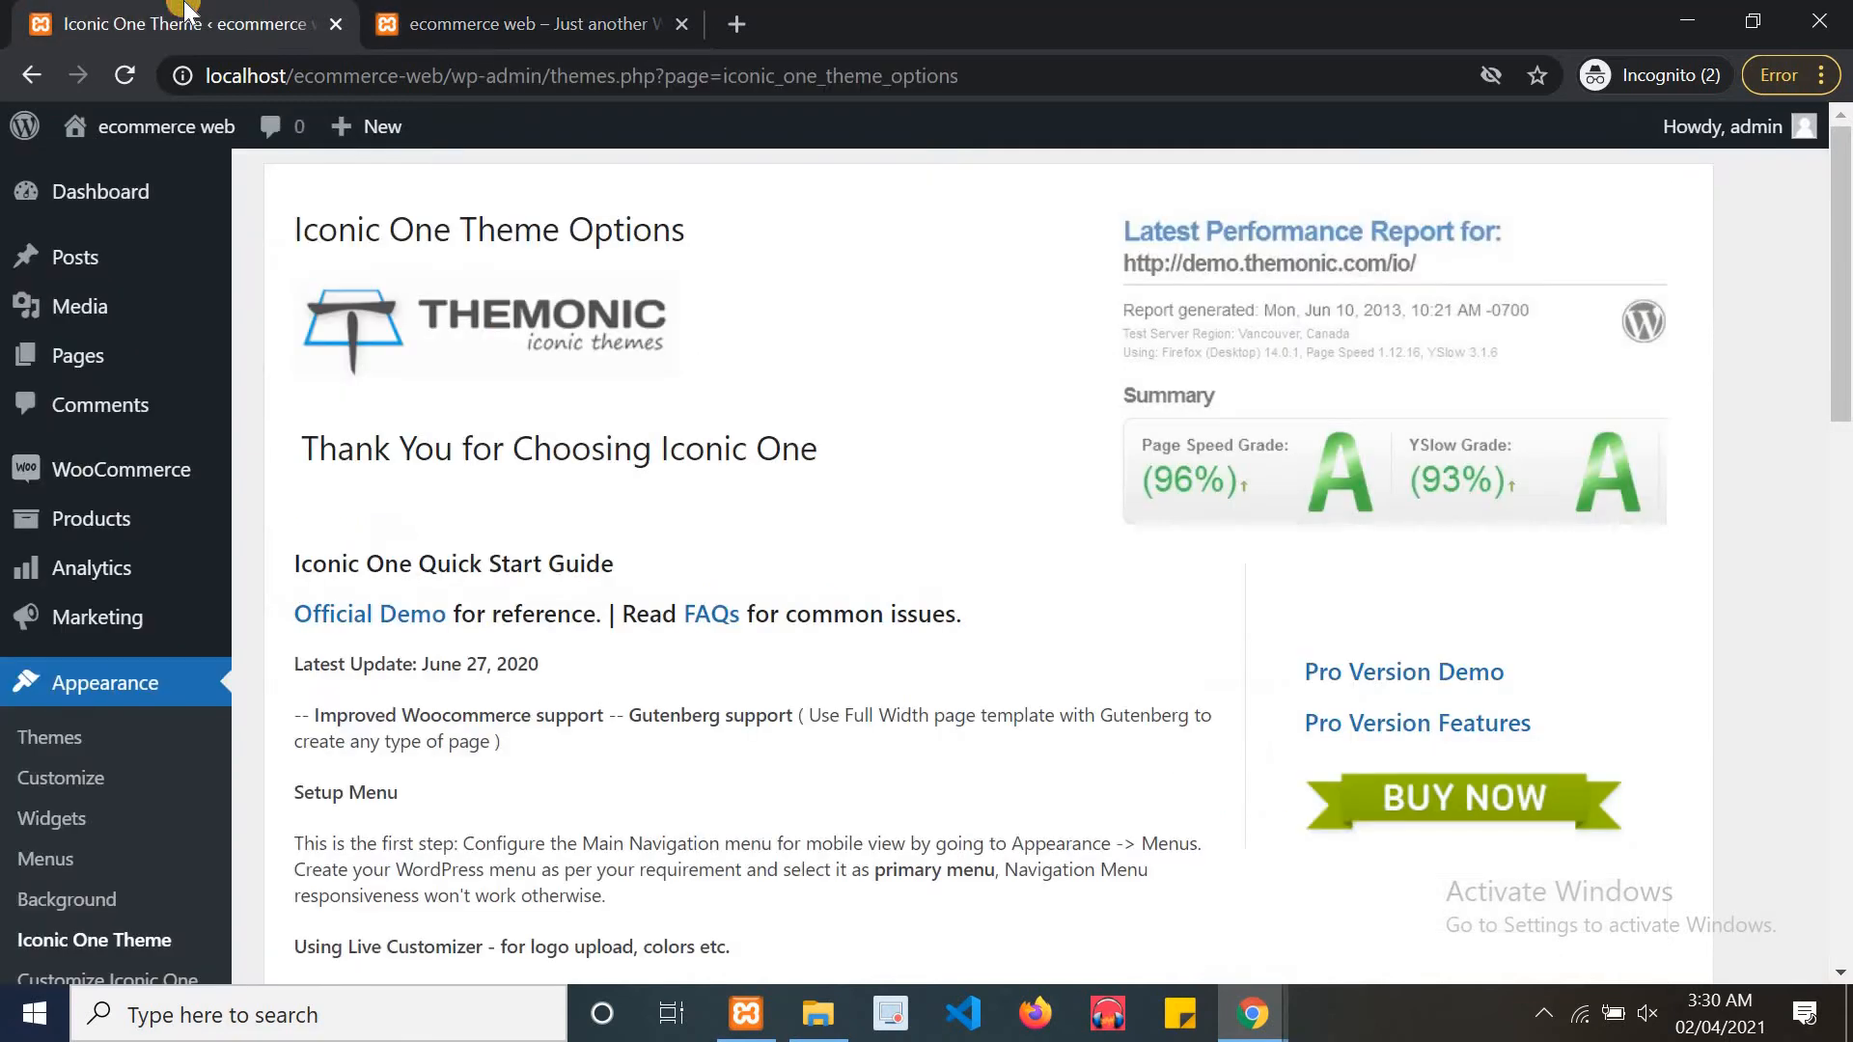
{"action": "left_click_drag", "start_coordinate": [1841, 298], "coordinate": [1812, 406]}
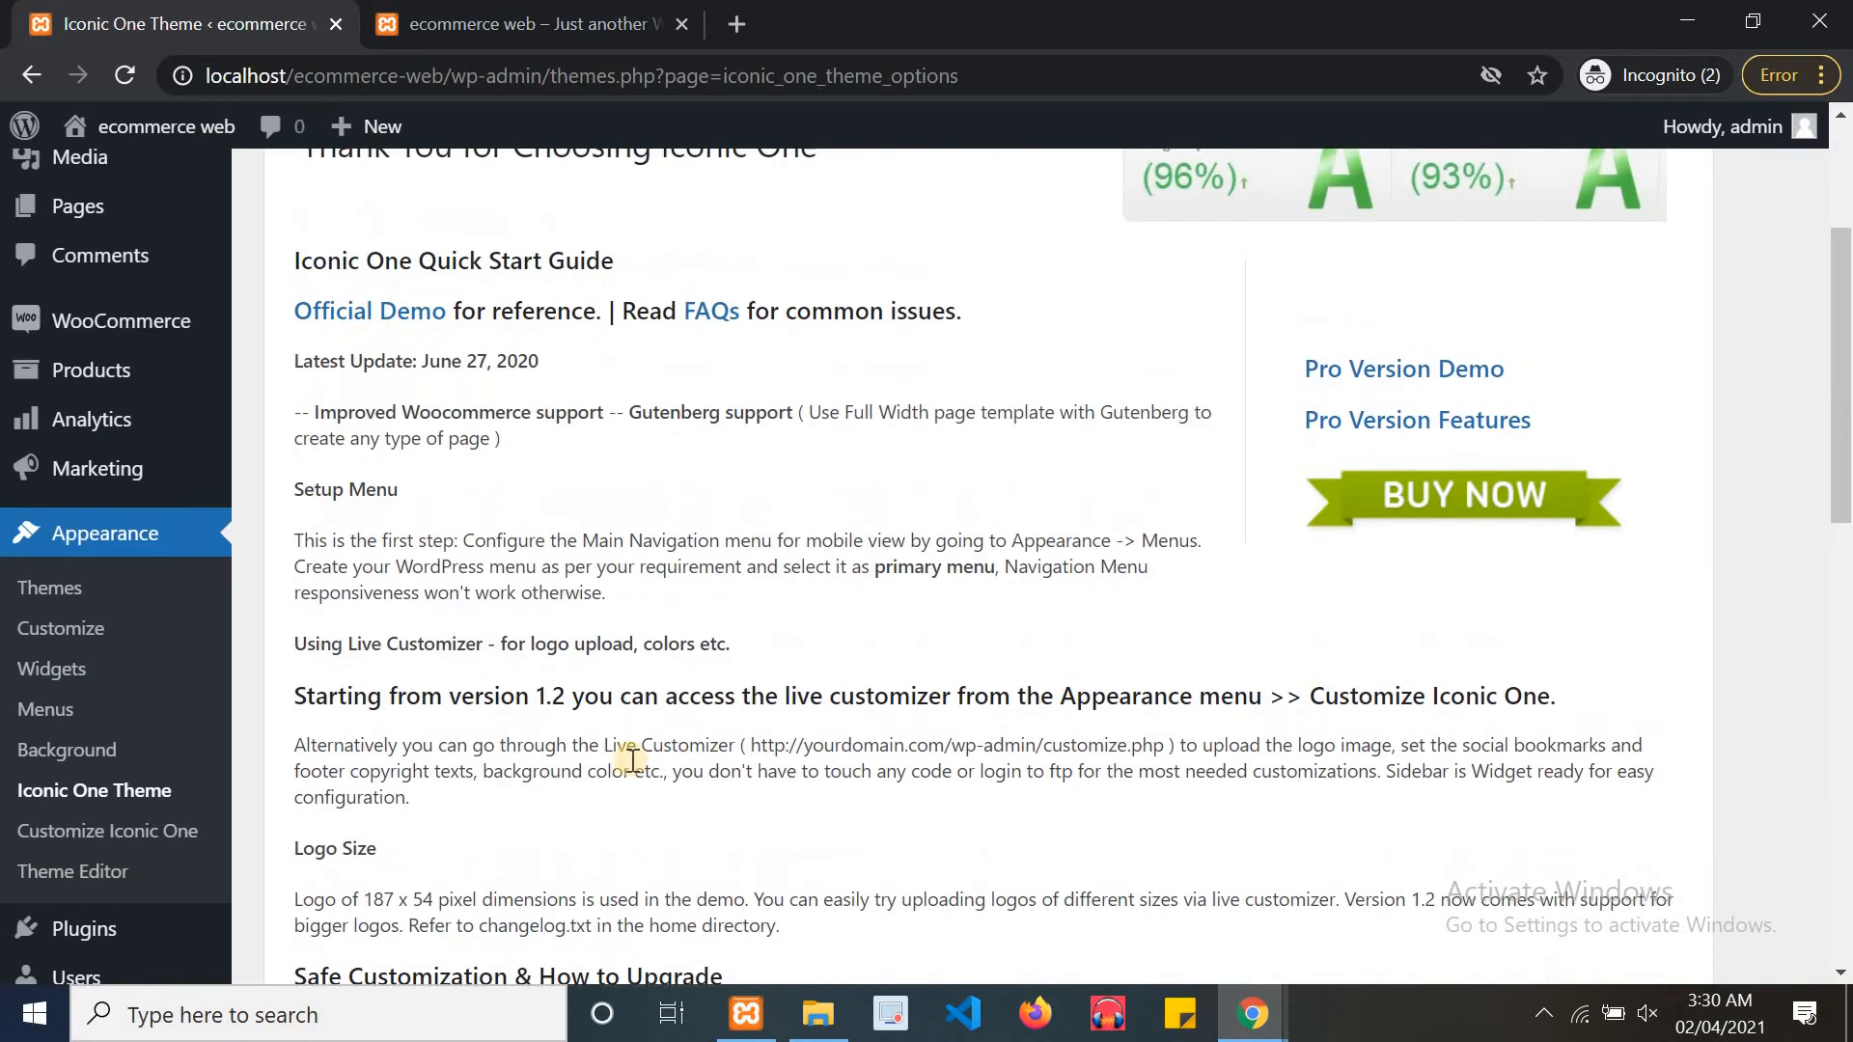
{"action": "left_click", "coordinate": [195, 912]}
{"action": "left_click", "coordinate": [400, 11]}
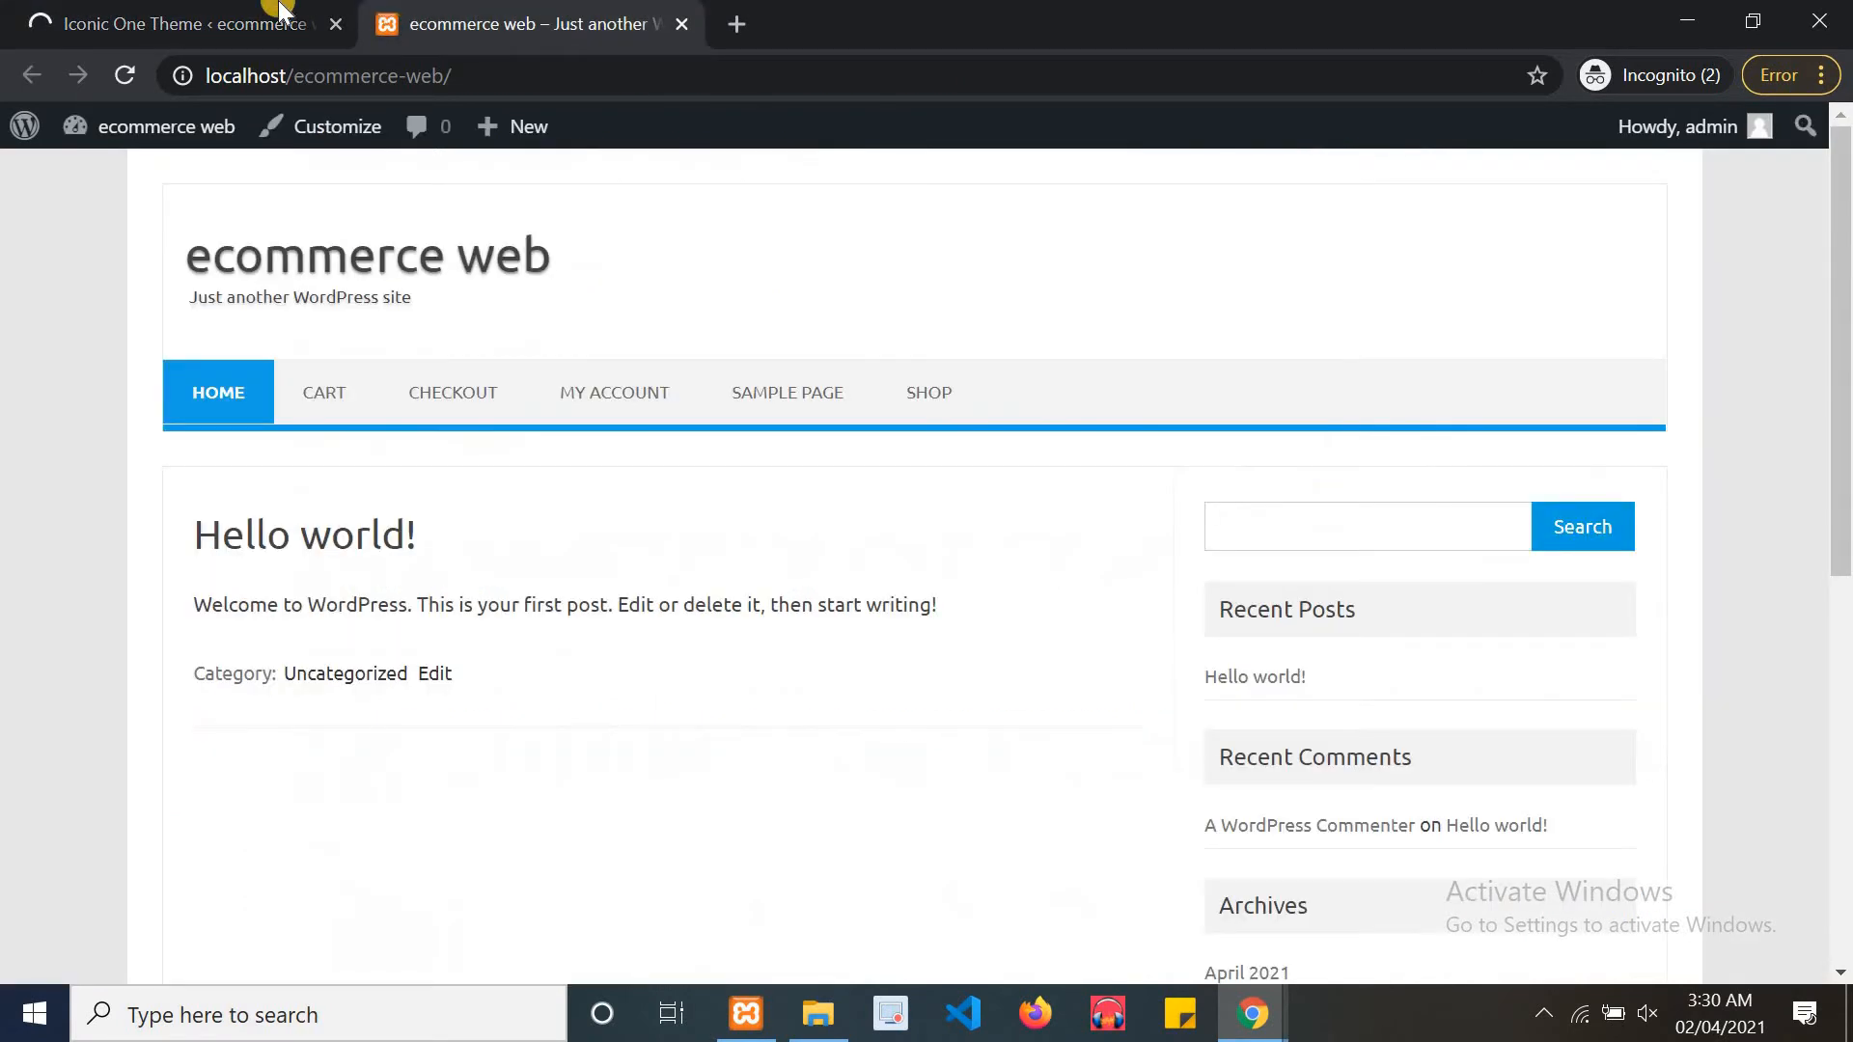
{"action": "left_click", "coordinate": [251, 8]}
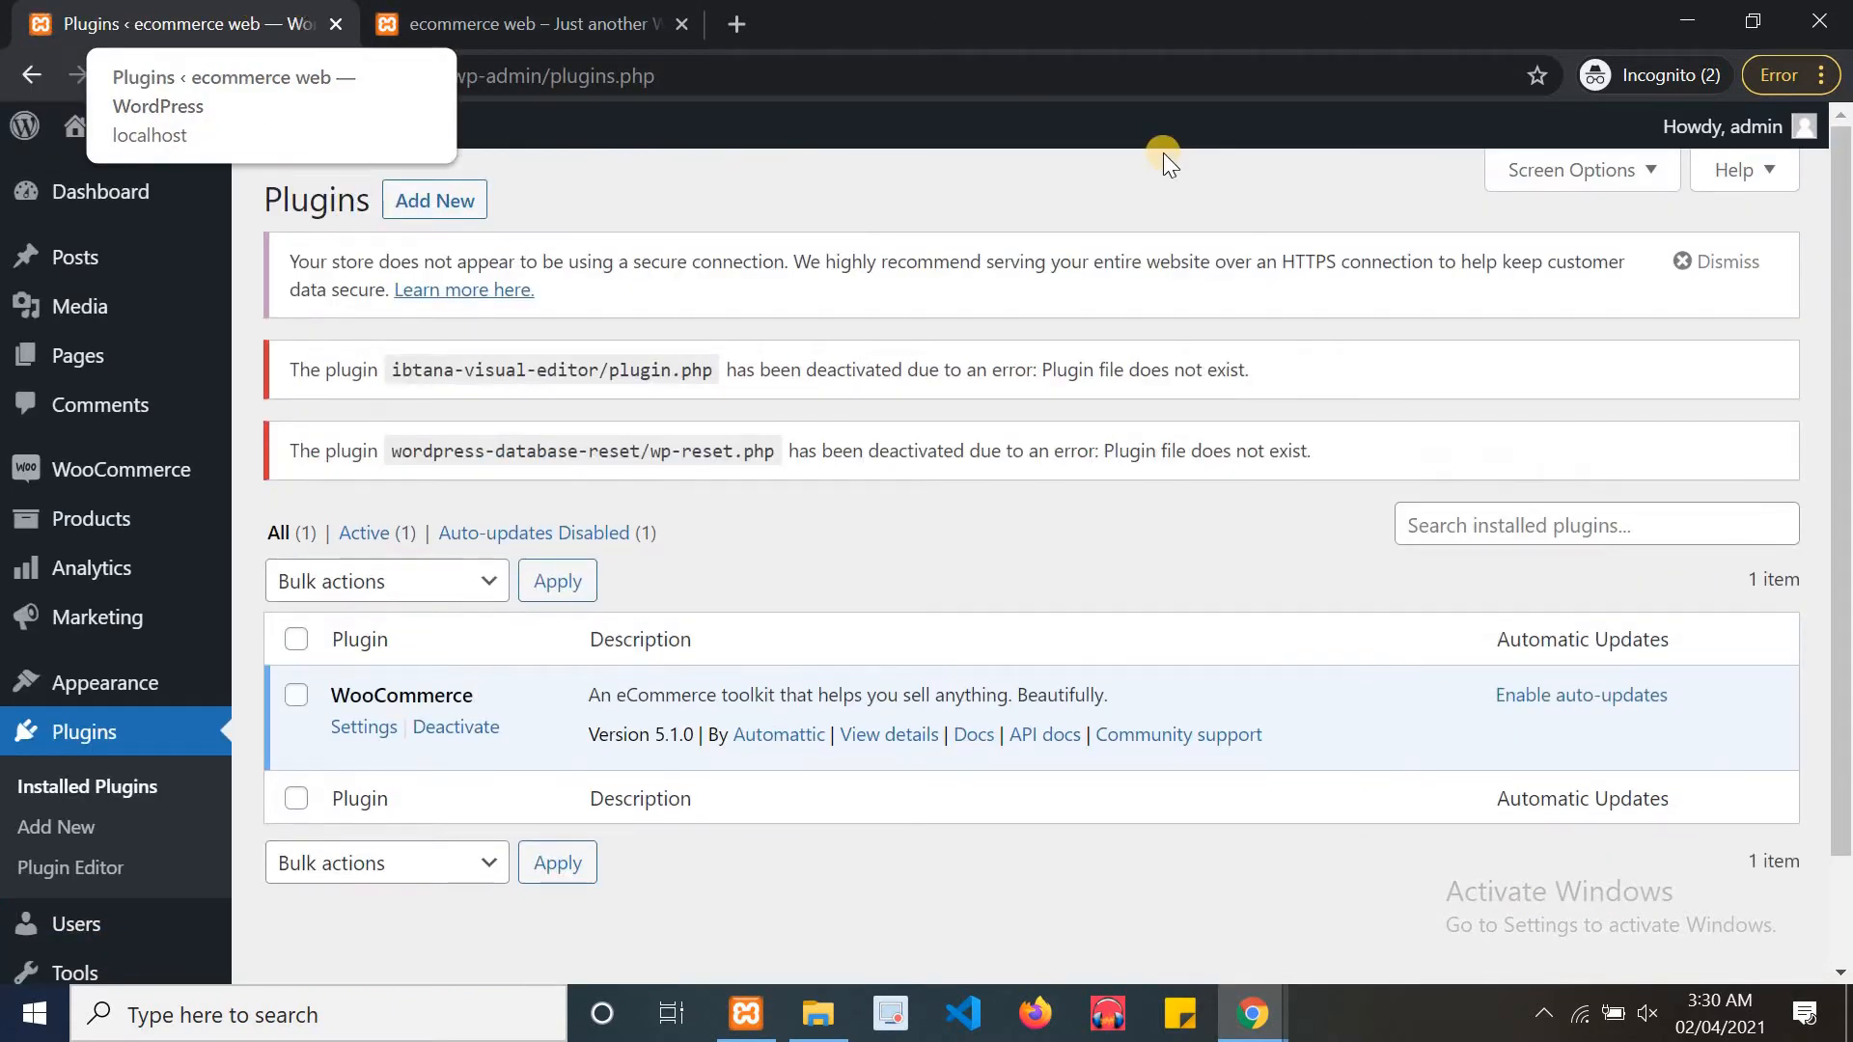
{"action": "left_click", "coordinate": [476, 731]}
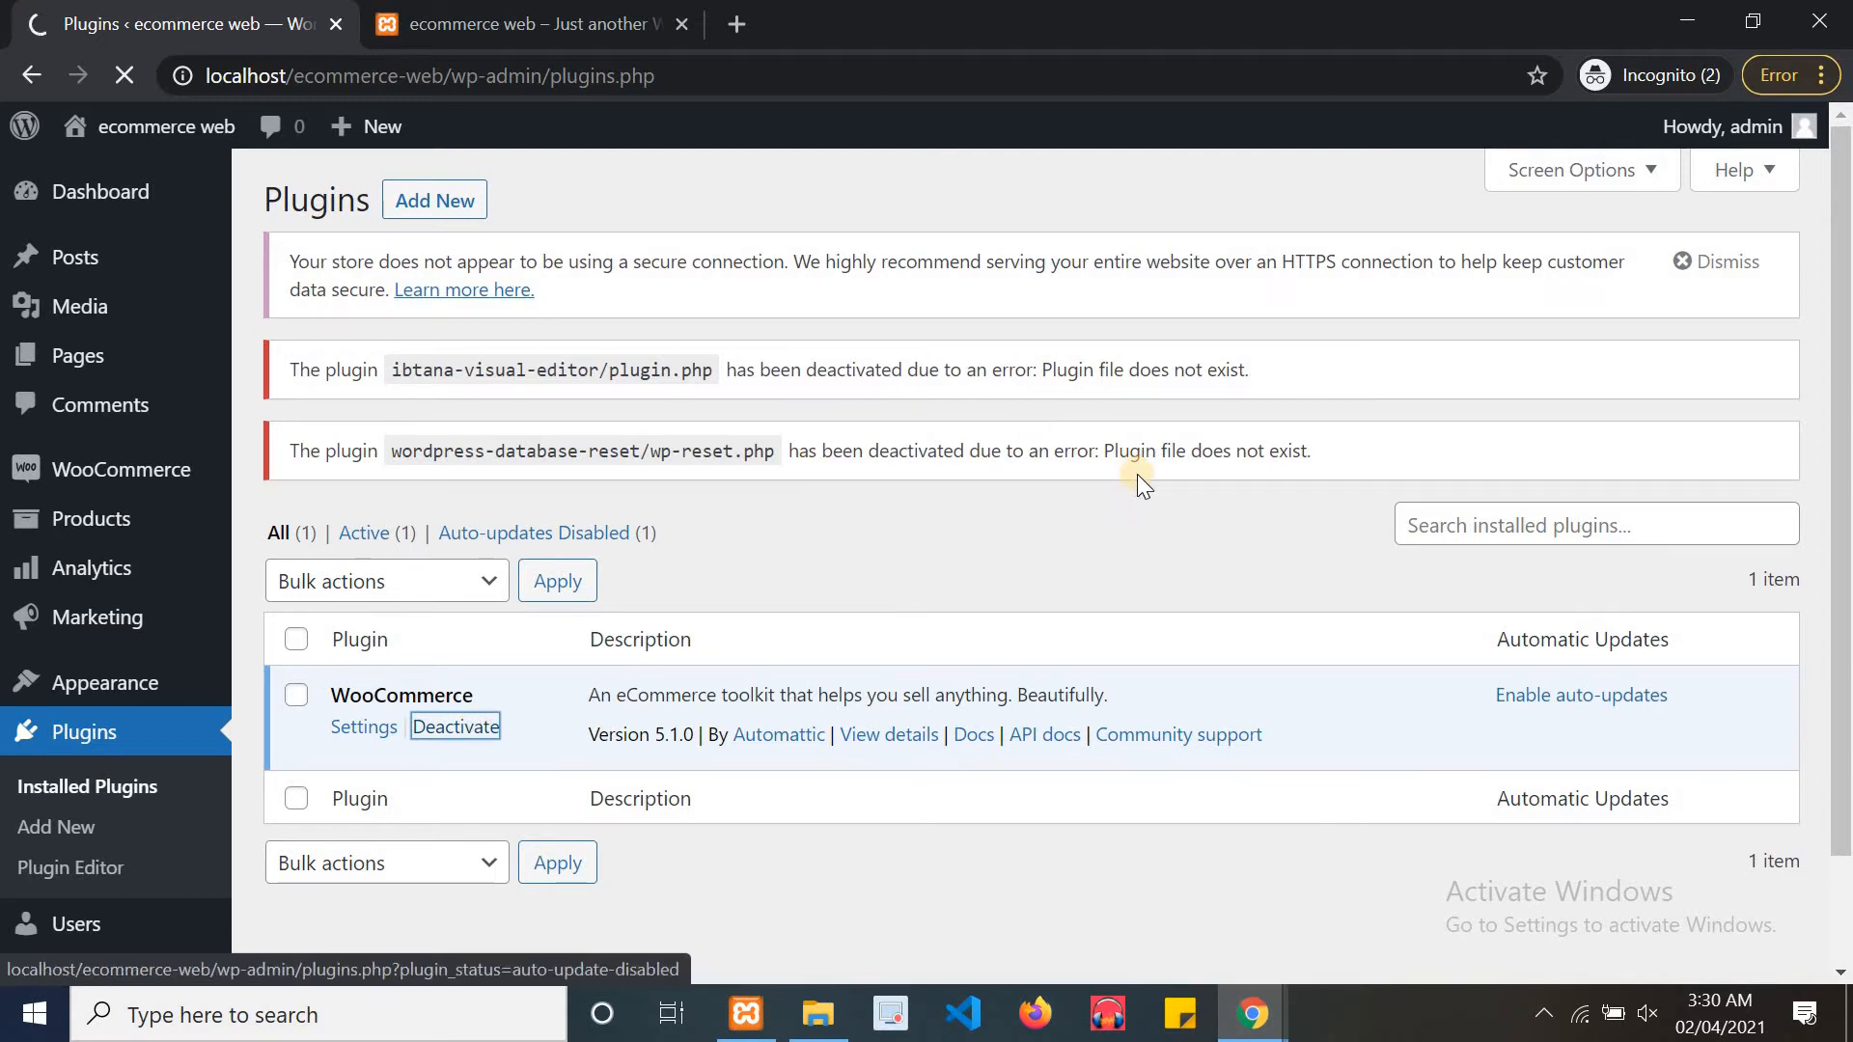
{"action": "triple_click", "coordinate": [605, 369]}
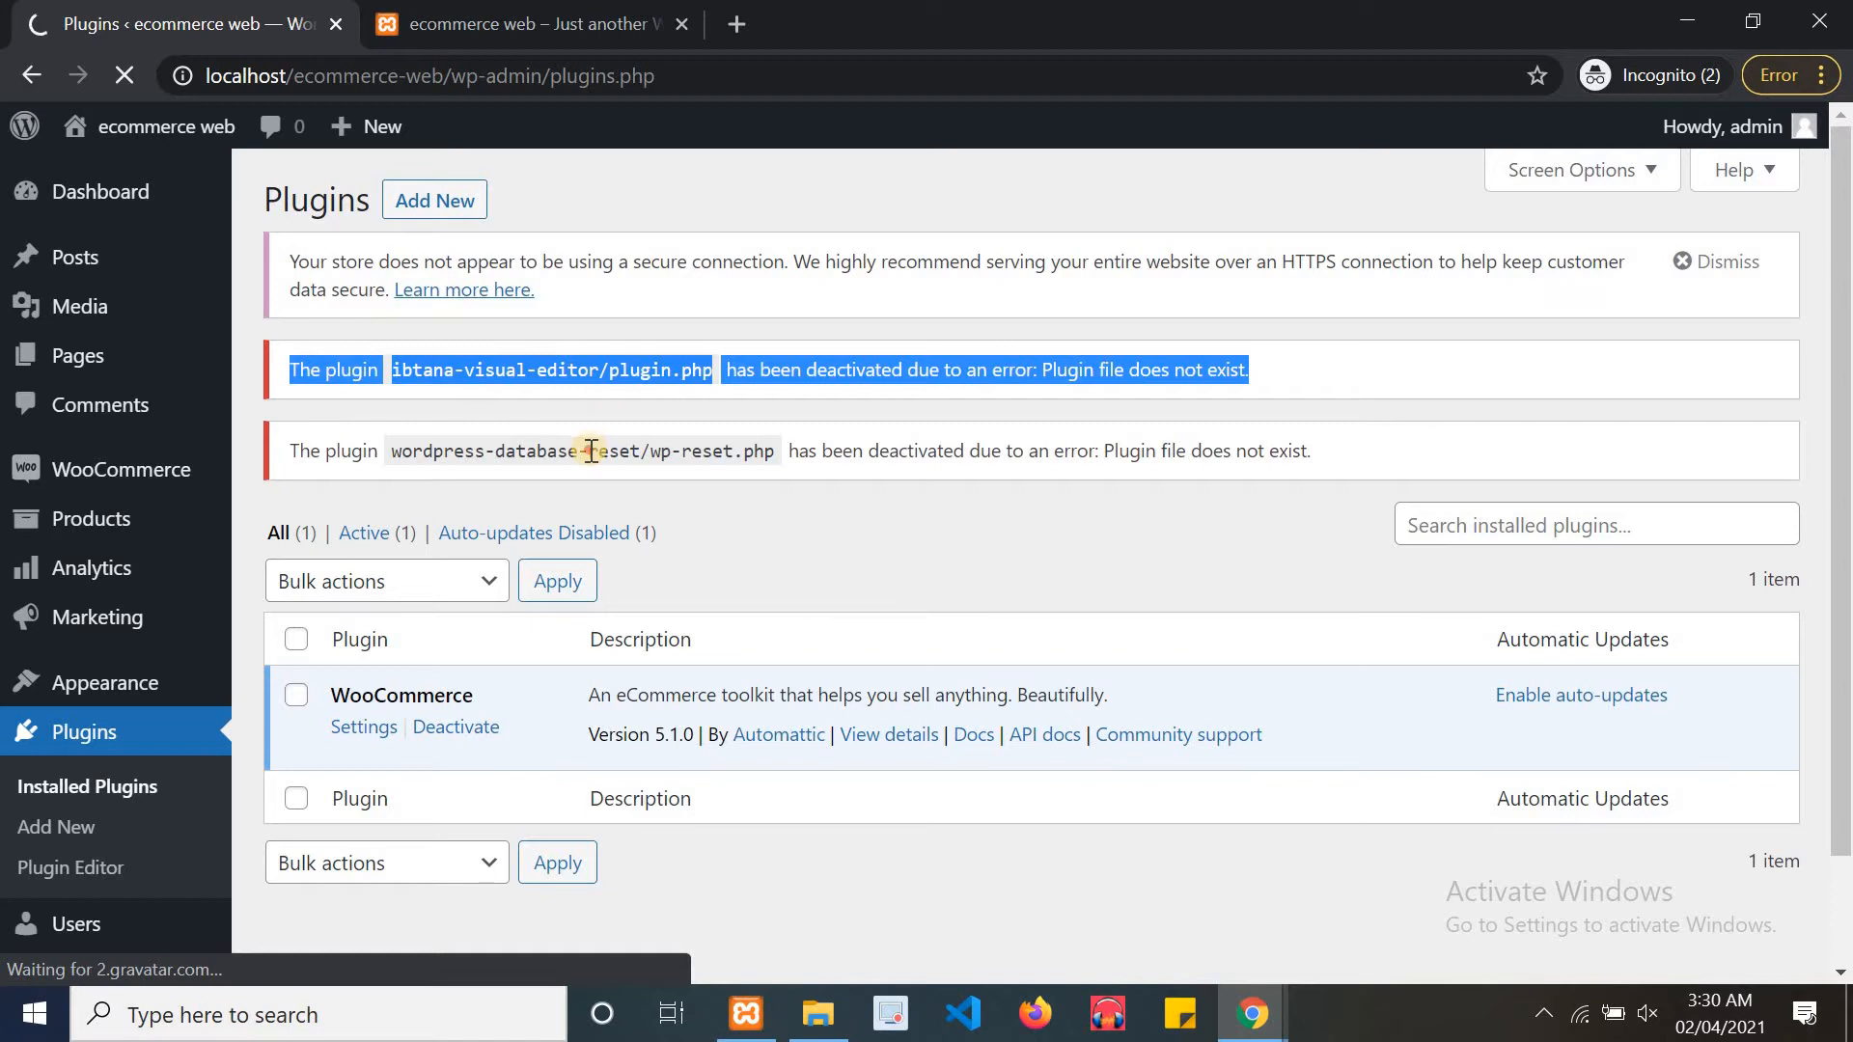
Reload the site's front page with WooCommerce deactivated and examine the content of its Cart and Checkout pages
{"action": "double_click", "coordinate": [592, 450]}
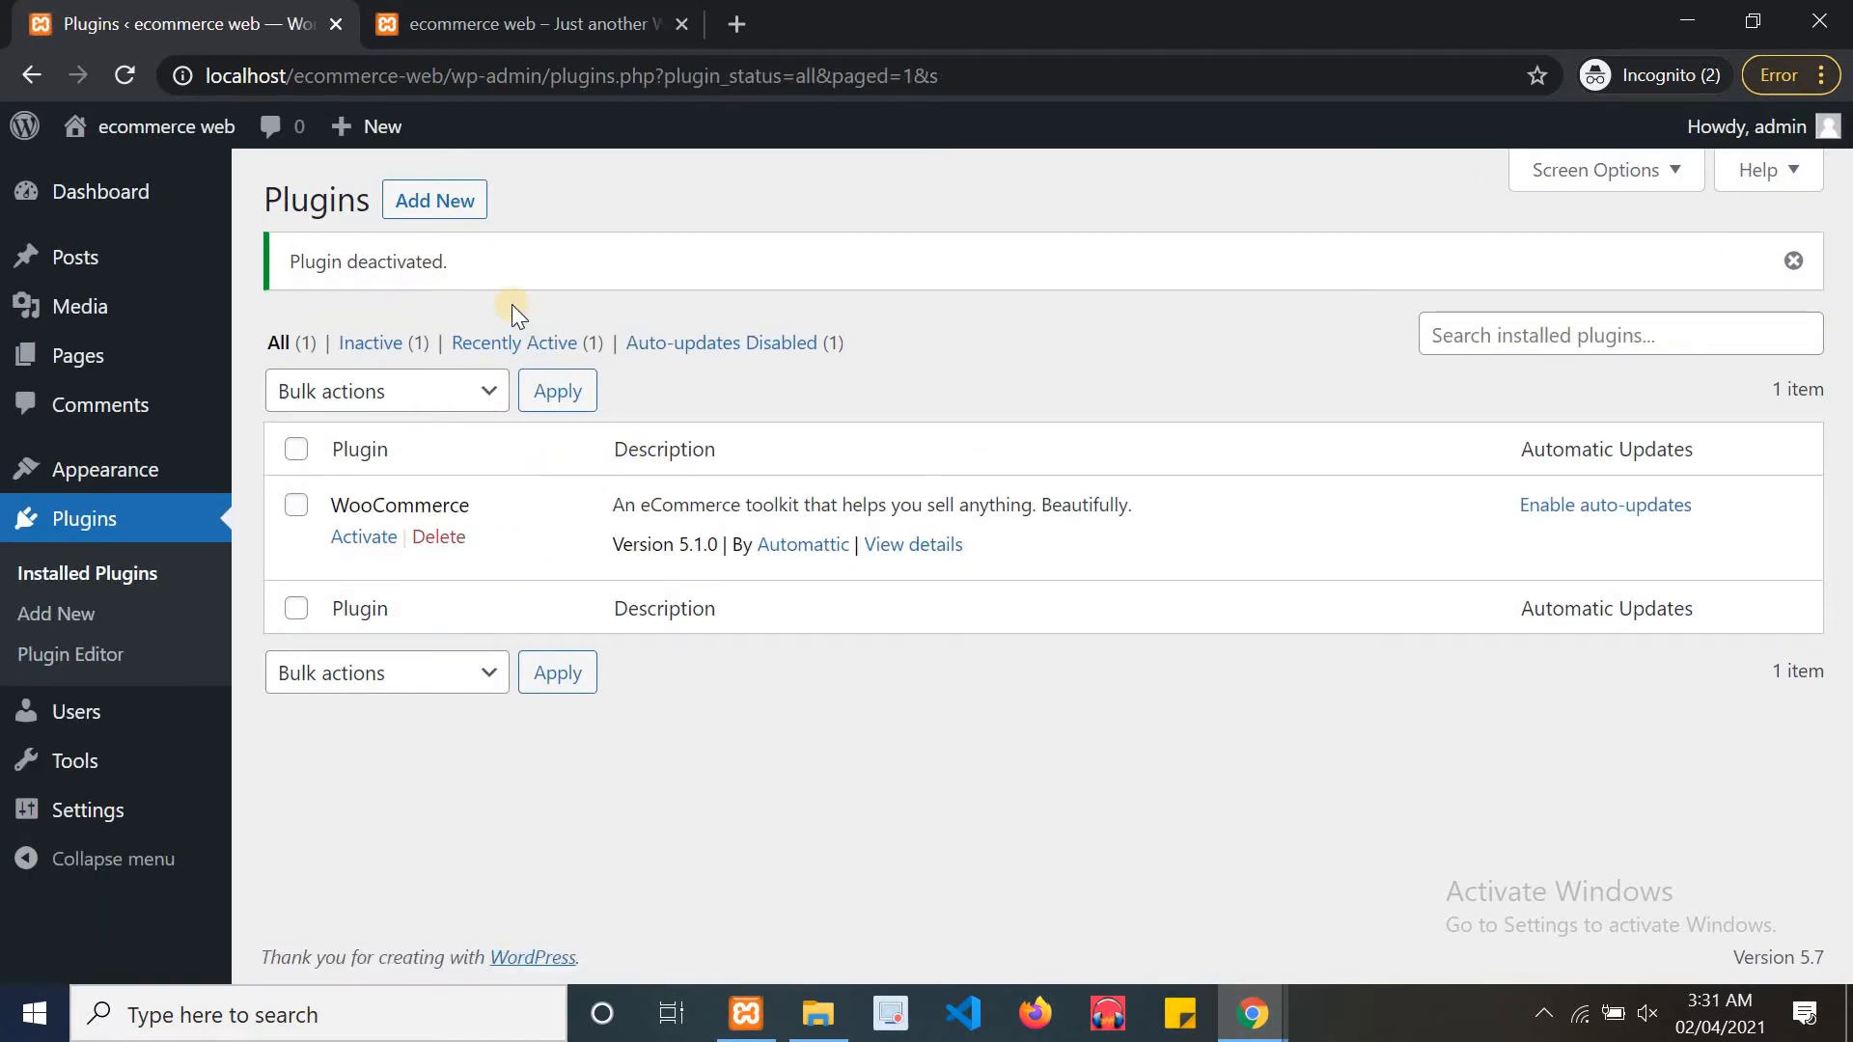
{"action": "left_click", "coordinate": [505, 10]}
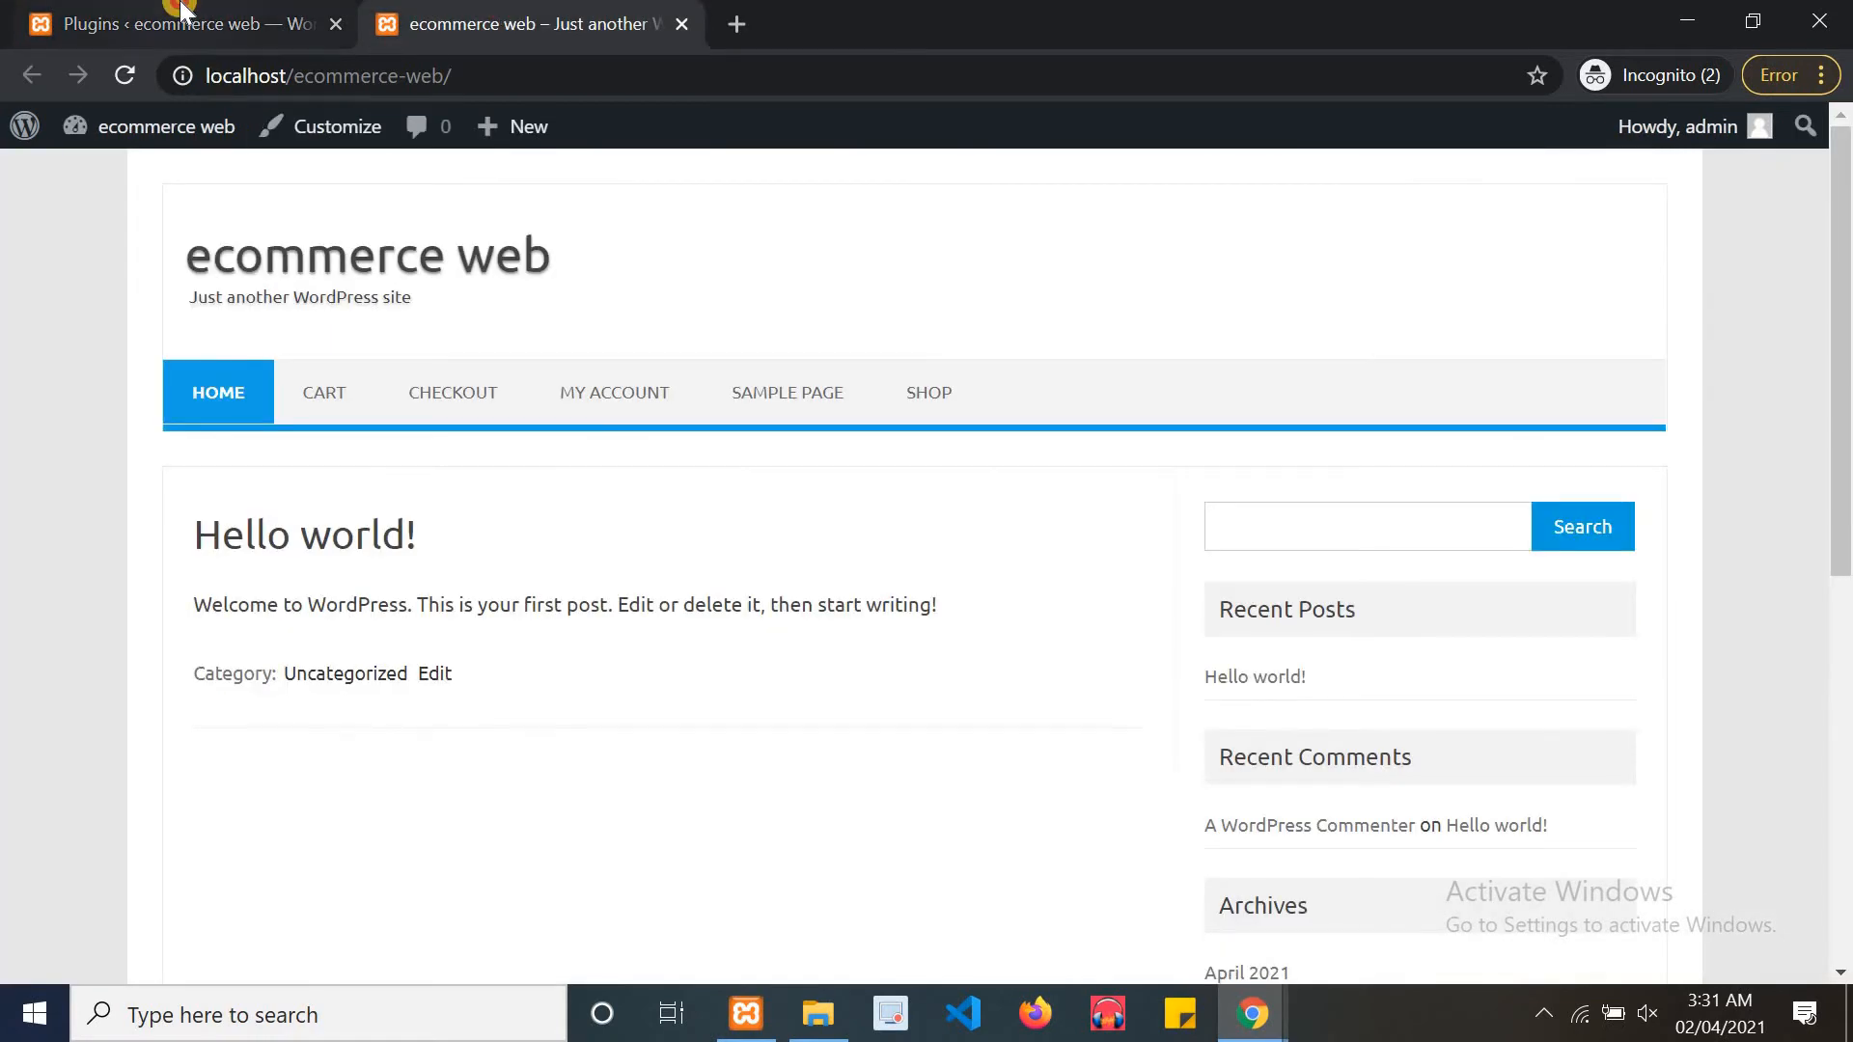
{"action": "left_click", "coordinate": [154, 25]}
{"action": "left_click", "coordinate": [482, 21]}
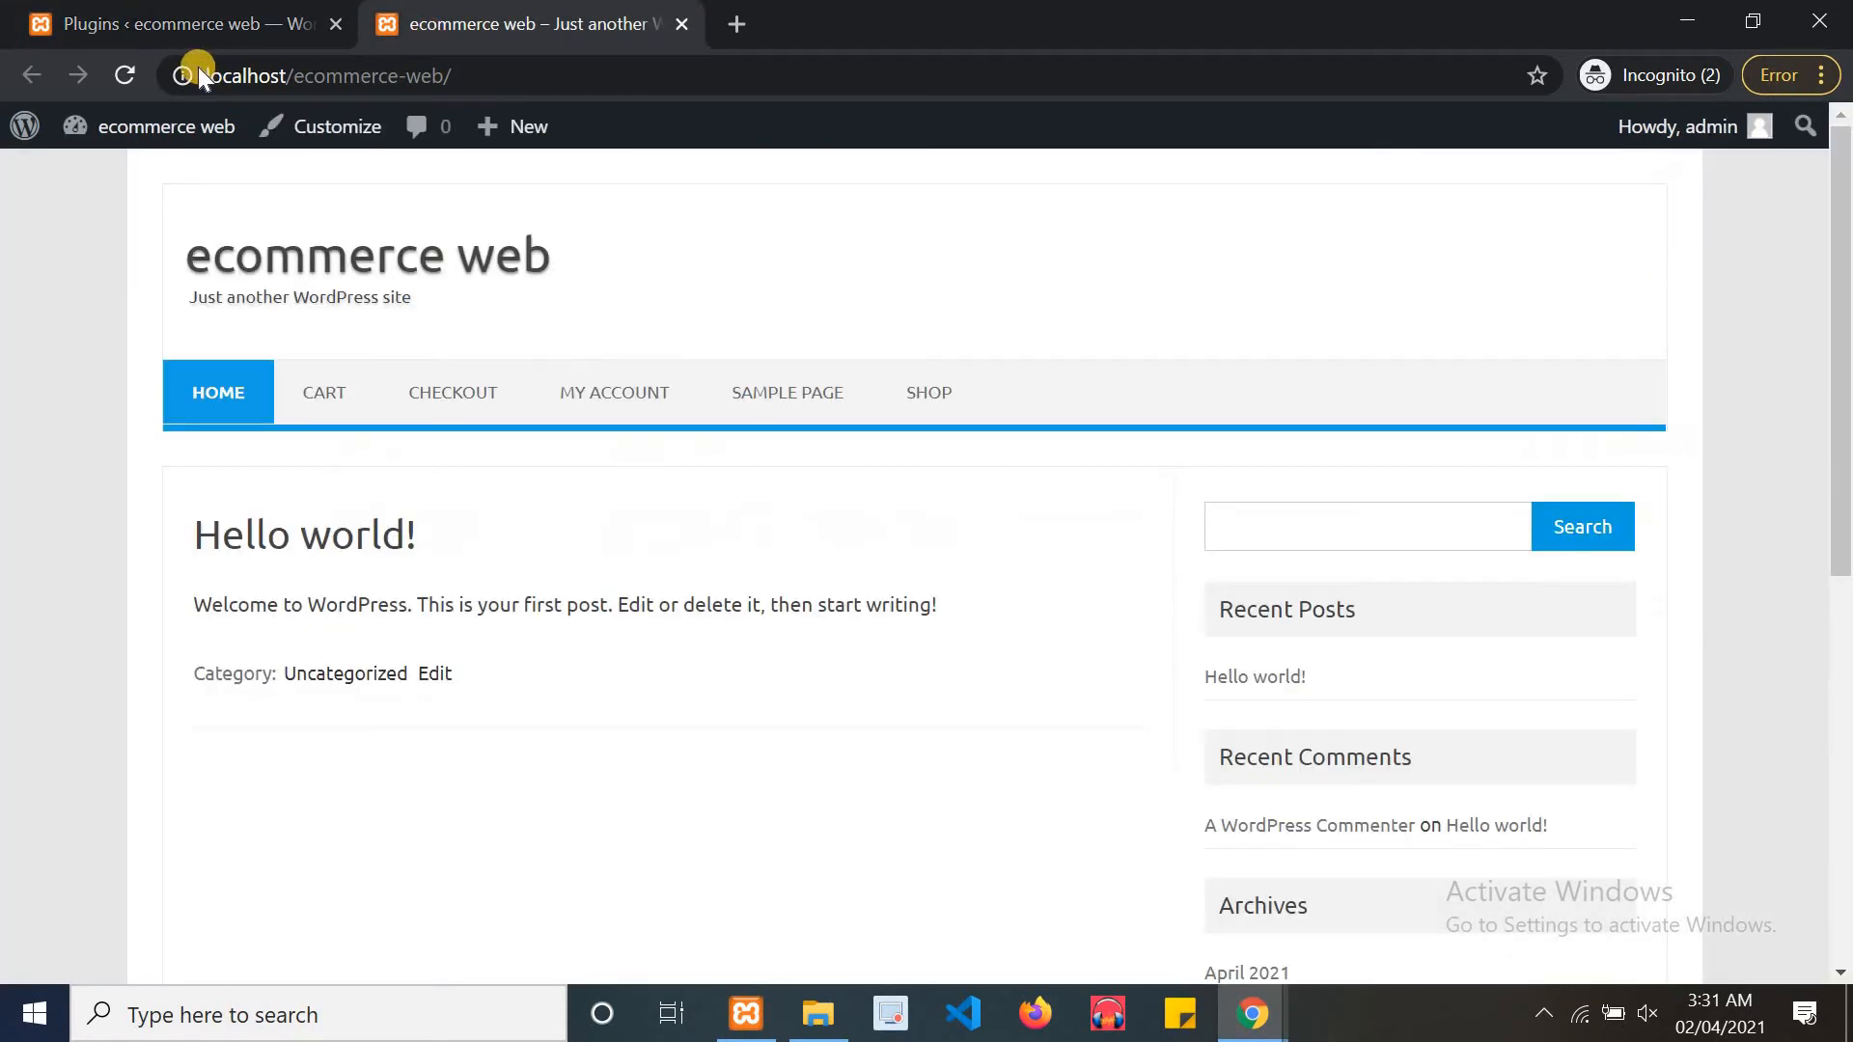
{"action": "left_click", "coordinate": [127, 74]}
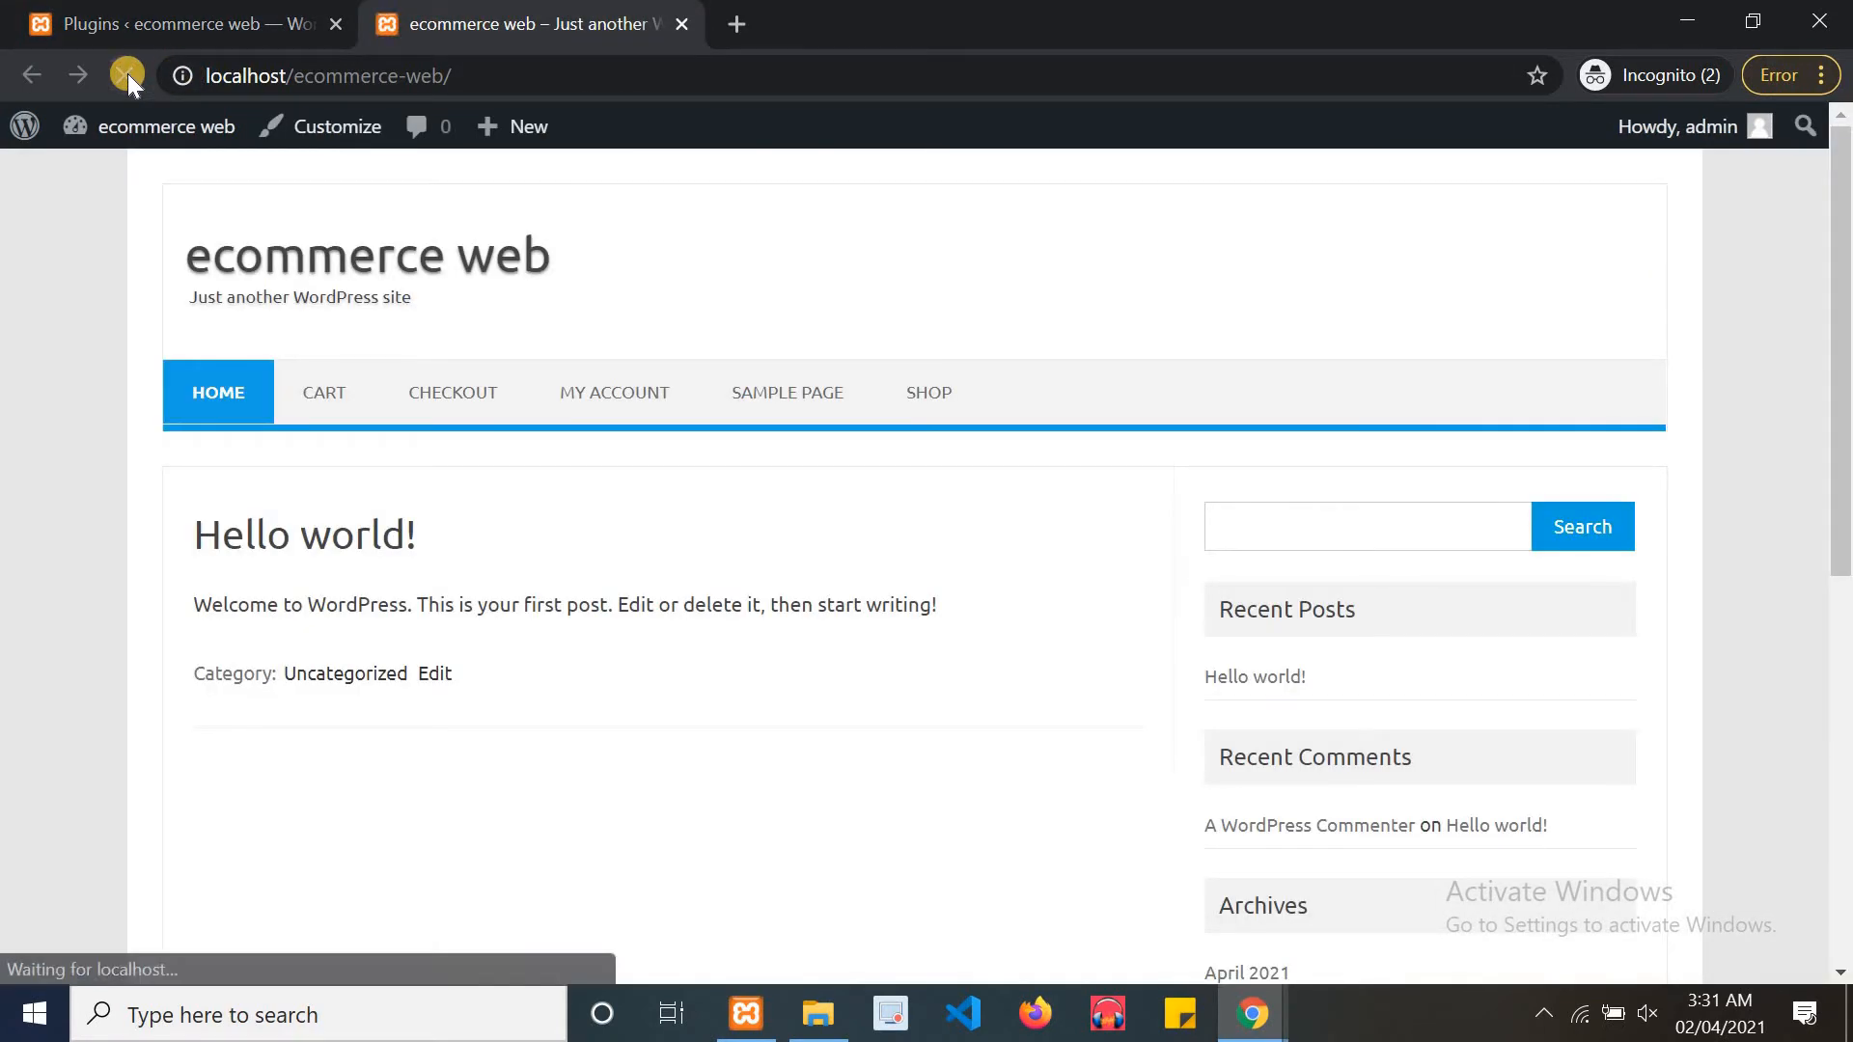
{"action": "left_click", "coordinate": [327, 401]}
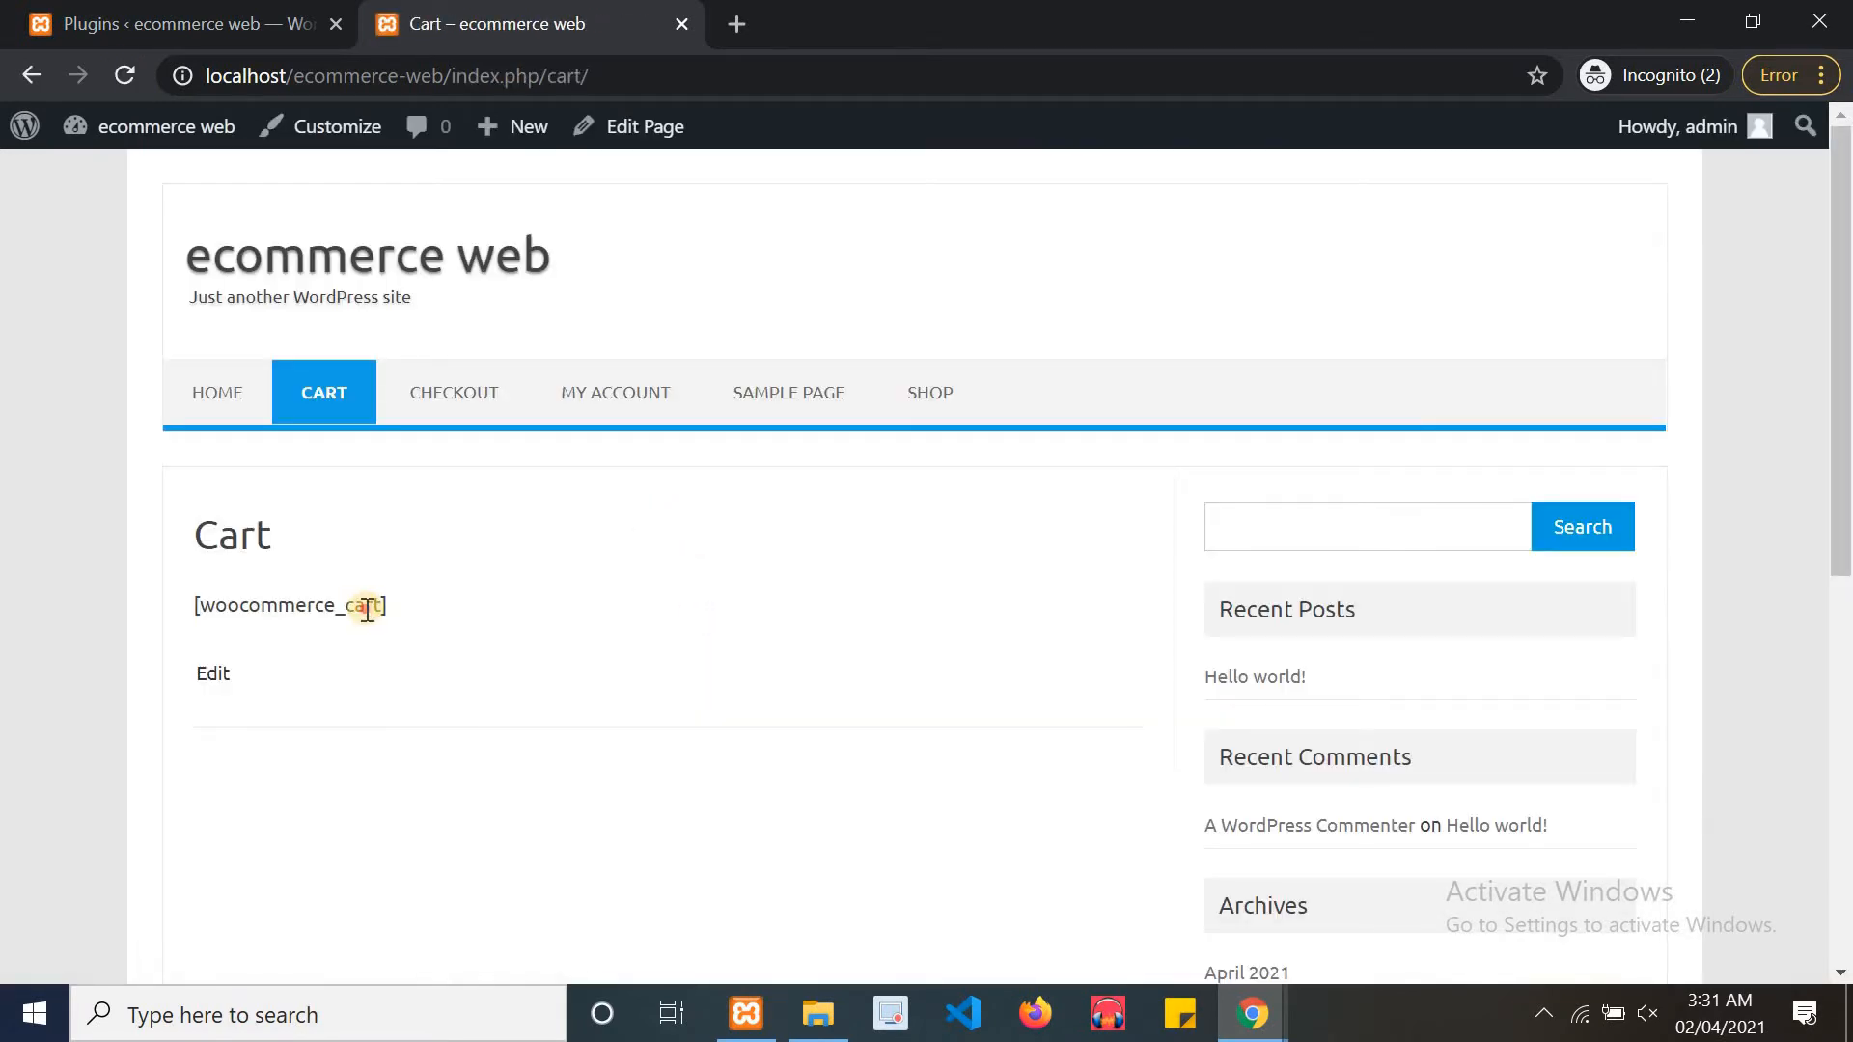
{"action": "triple_click", "coordinate": [366, 608]}
{"action": "left_click", "coordinate": [482, 398]}
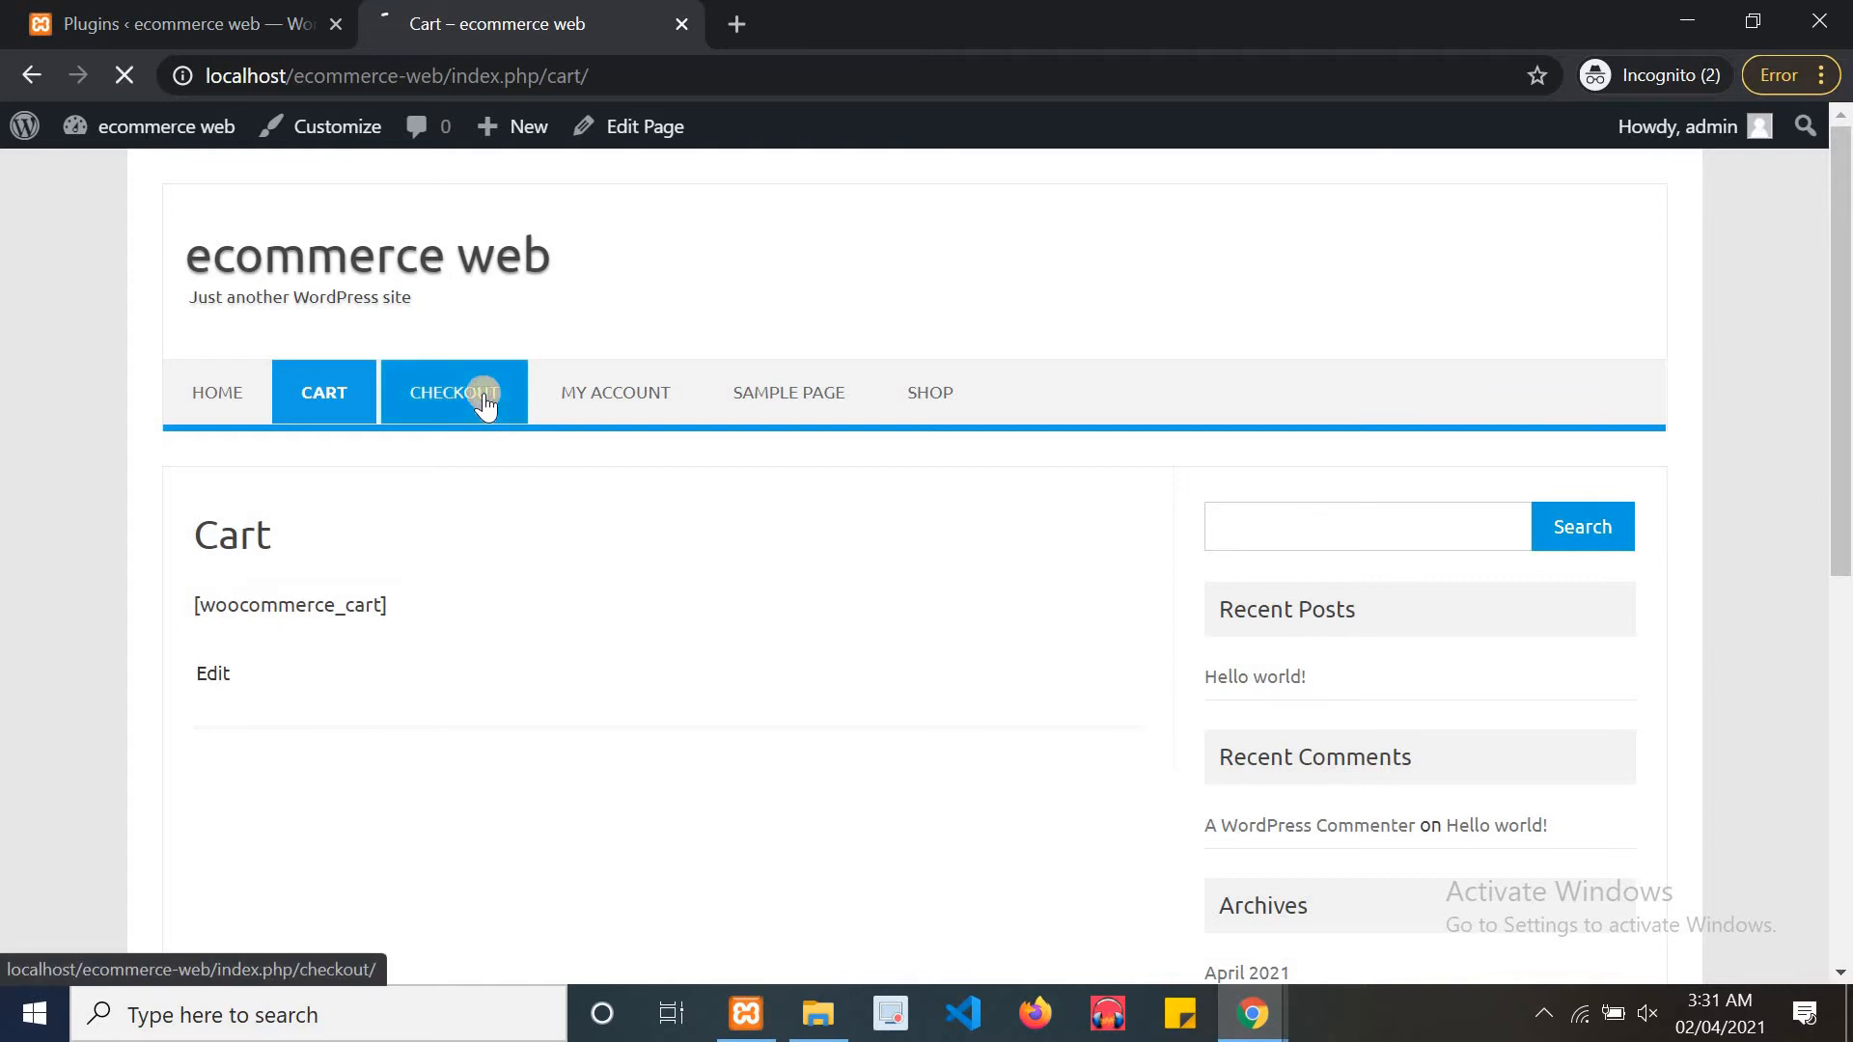
Reactivate the WooCommerce plugin from the installed plugins list and return to the site's Checkout page
{"action": "left_click", "coordinate": [276, 19]}
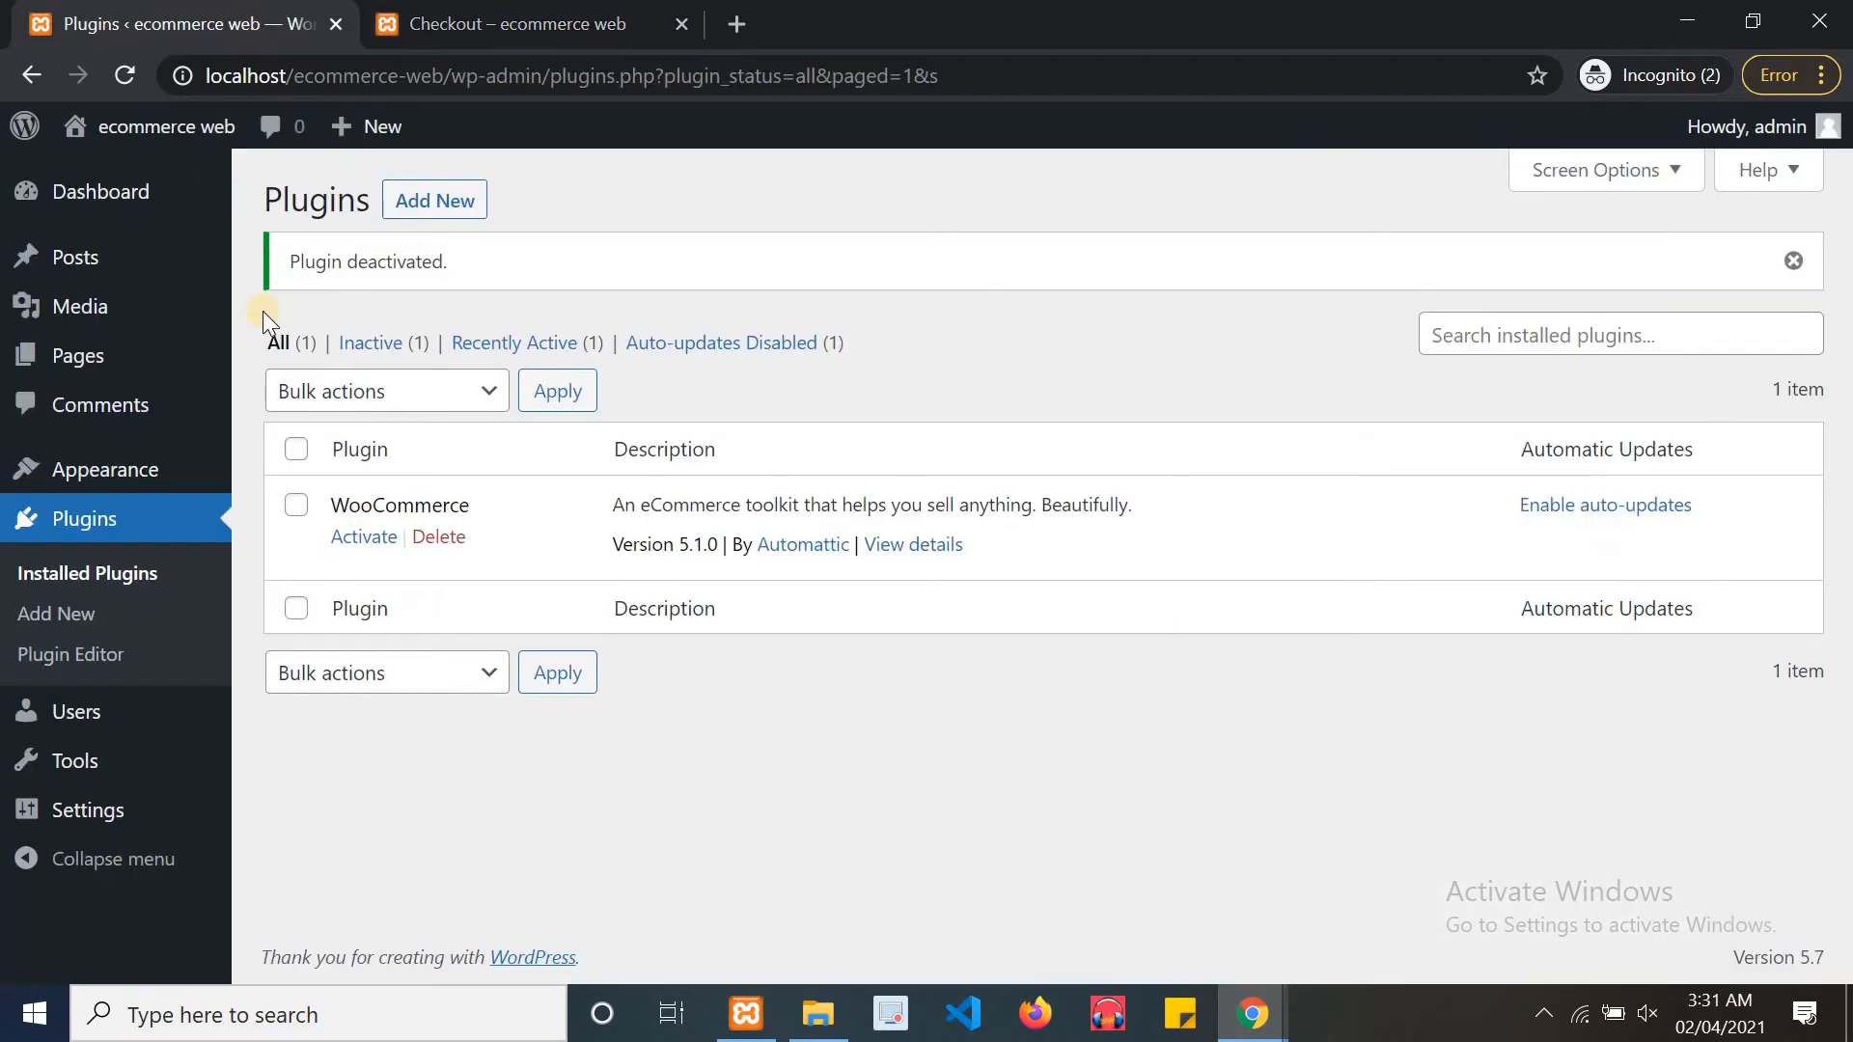
{"action": "left_click", "coordinate": [365, 541]}
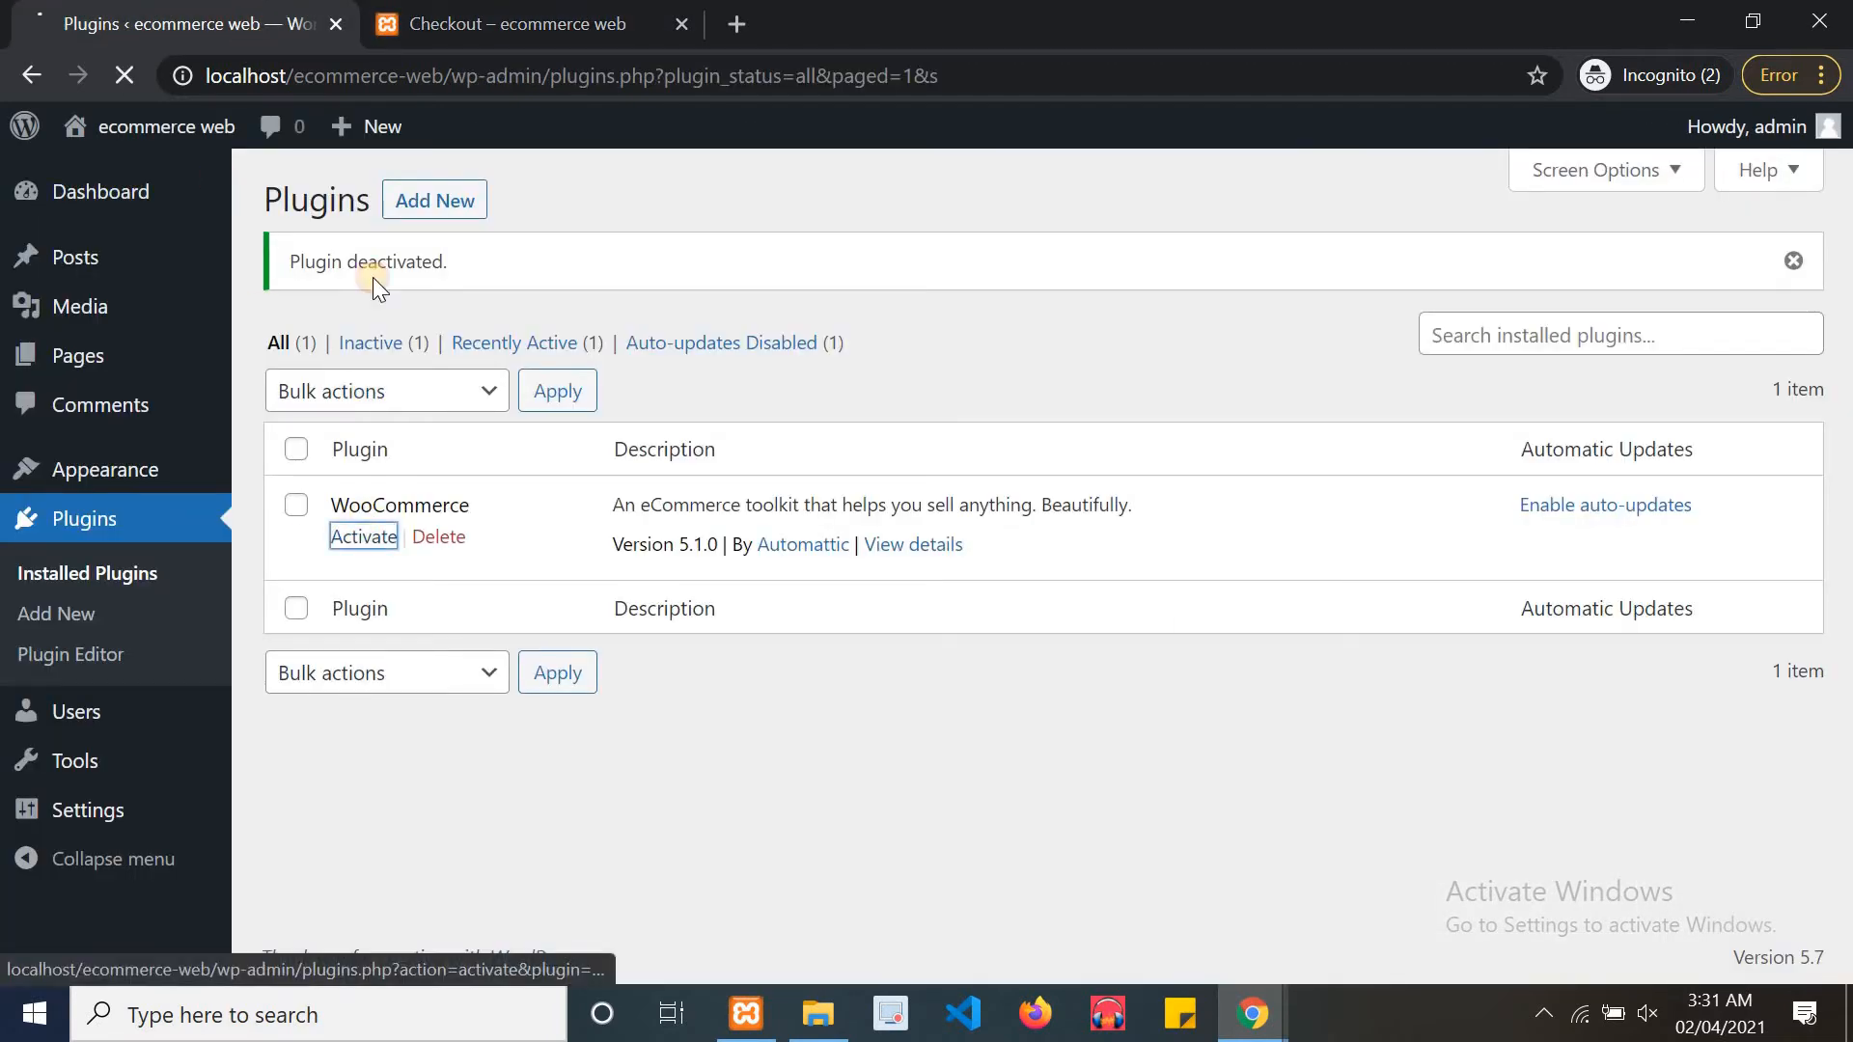
{"action": "left_click", "coordinate": [417, 18]}
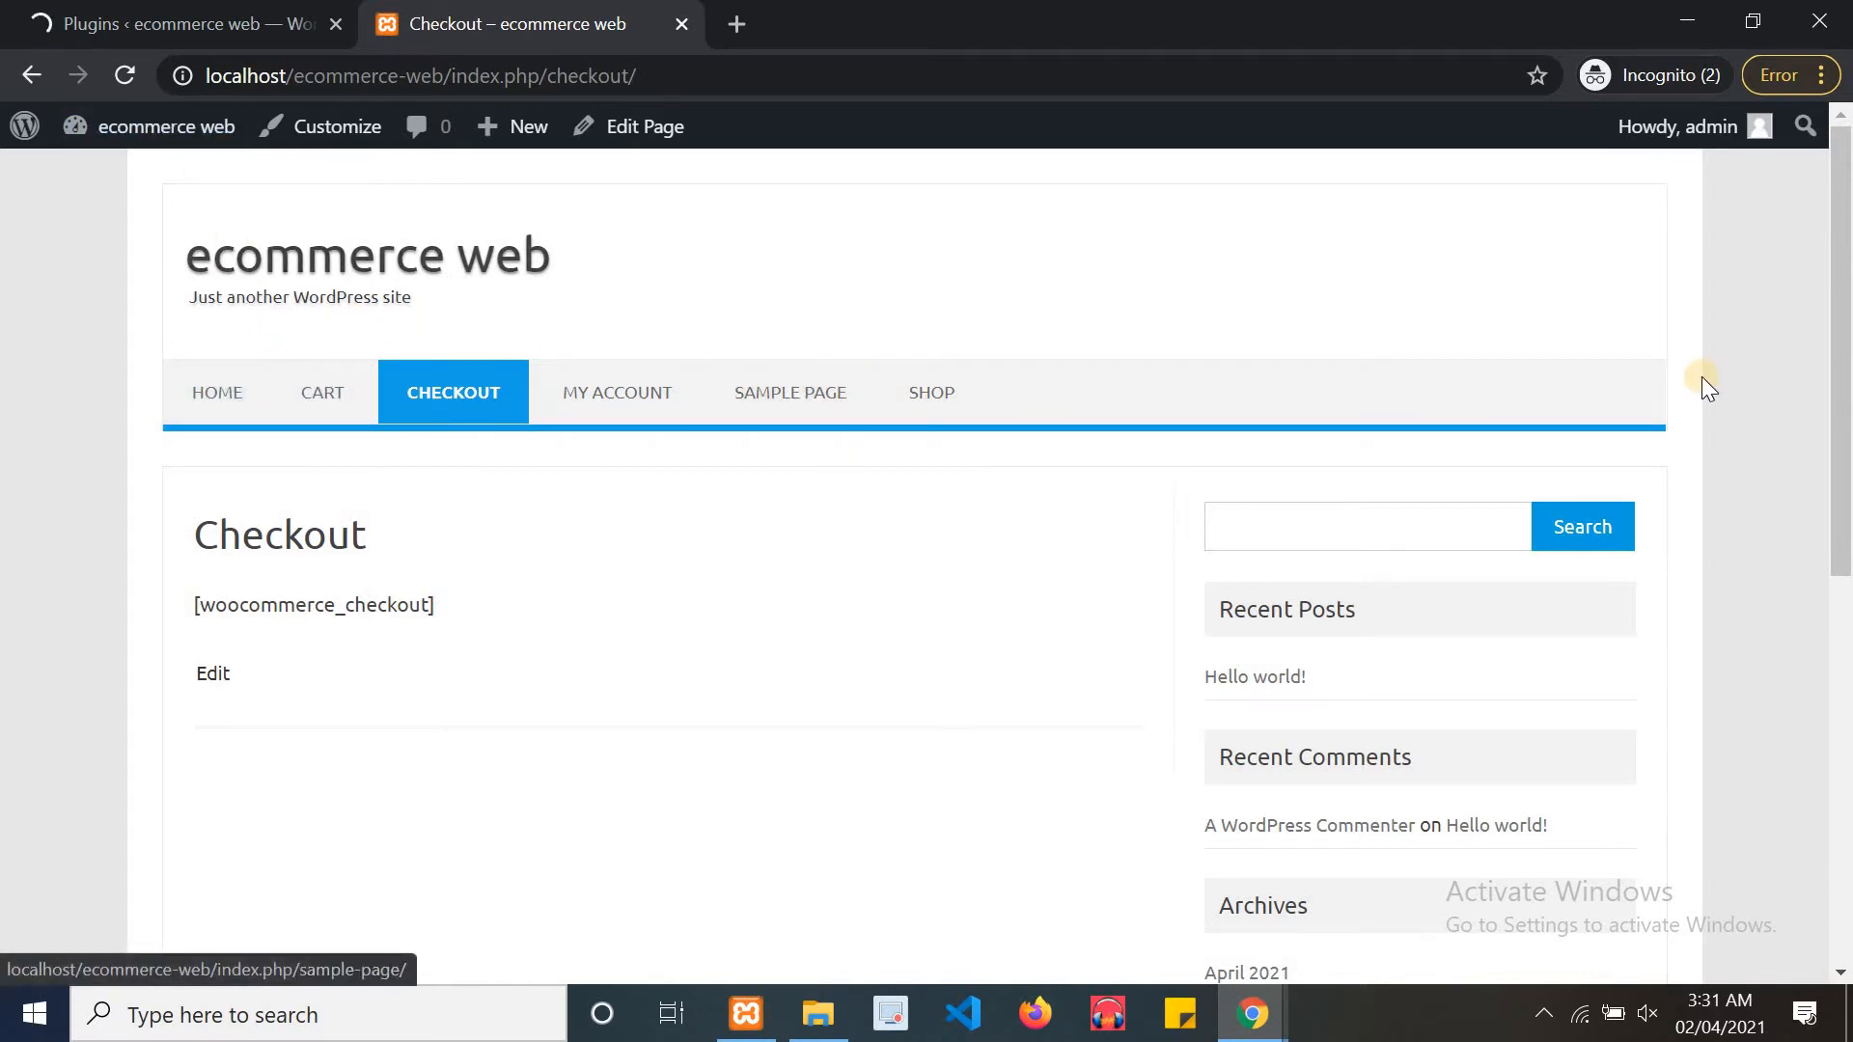
{"action": "left_click_drag", "start_coordinate": [1849, 396], "coordinate": [1752, 309]}
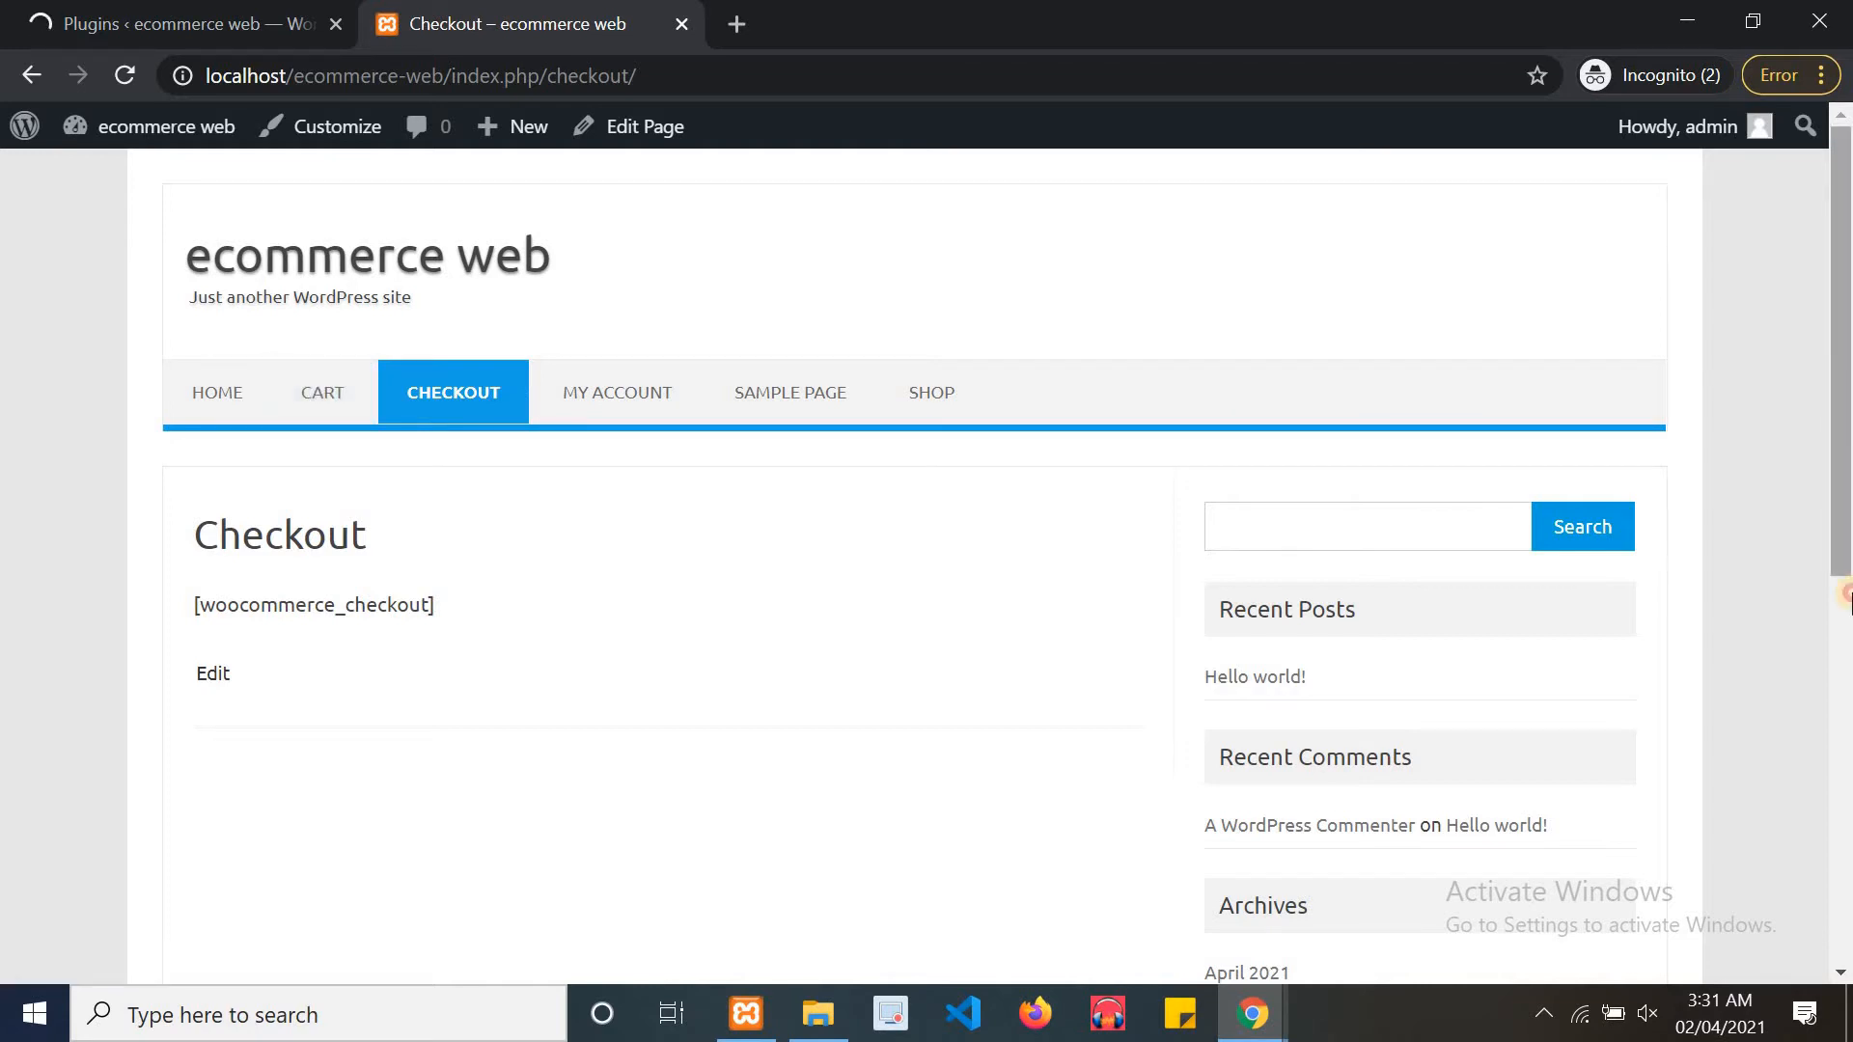
{"action": "left_click_drag", "start_coordinate": [1846, 529], "coordinate": [1846, 741]}
{"action": "scroll", "coordinate": [1783, 512], "scroll_direction": "down", "scroll_amount": 3}
{"action": "scroll", "coordinate": [1737, 265], "scroll_direction": "up", "scroll_amount": 7}
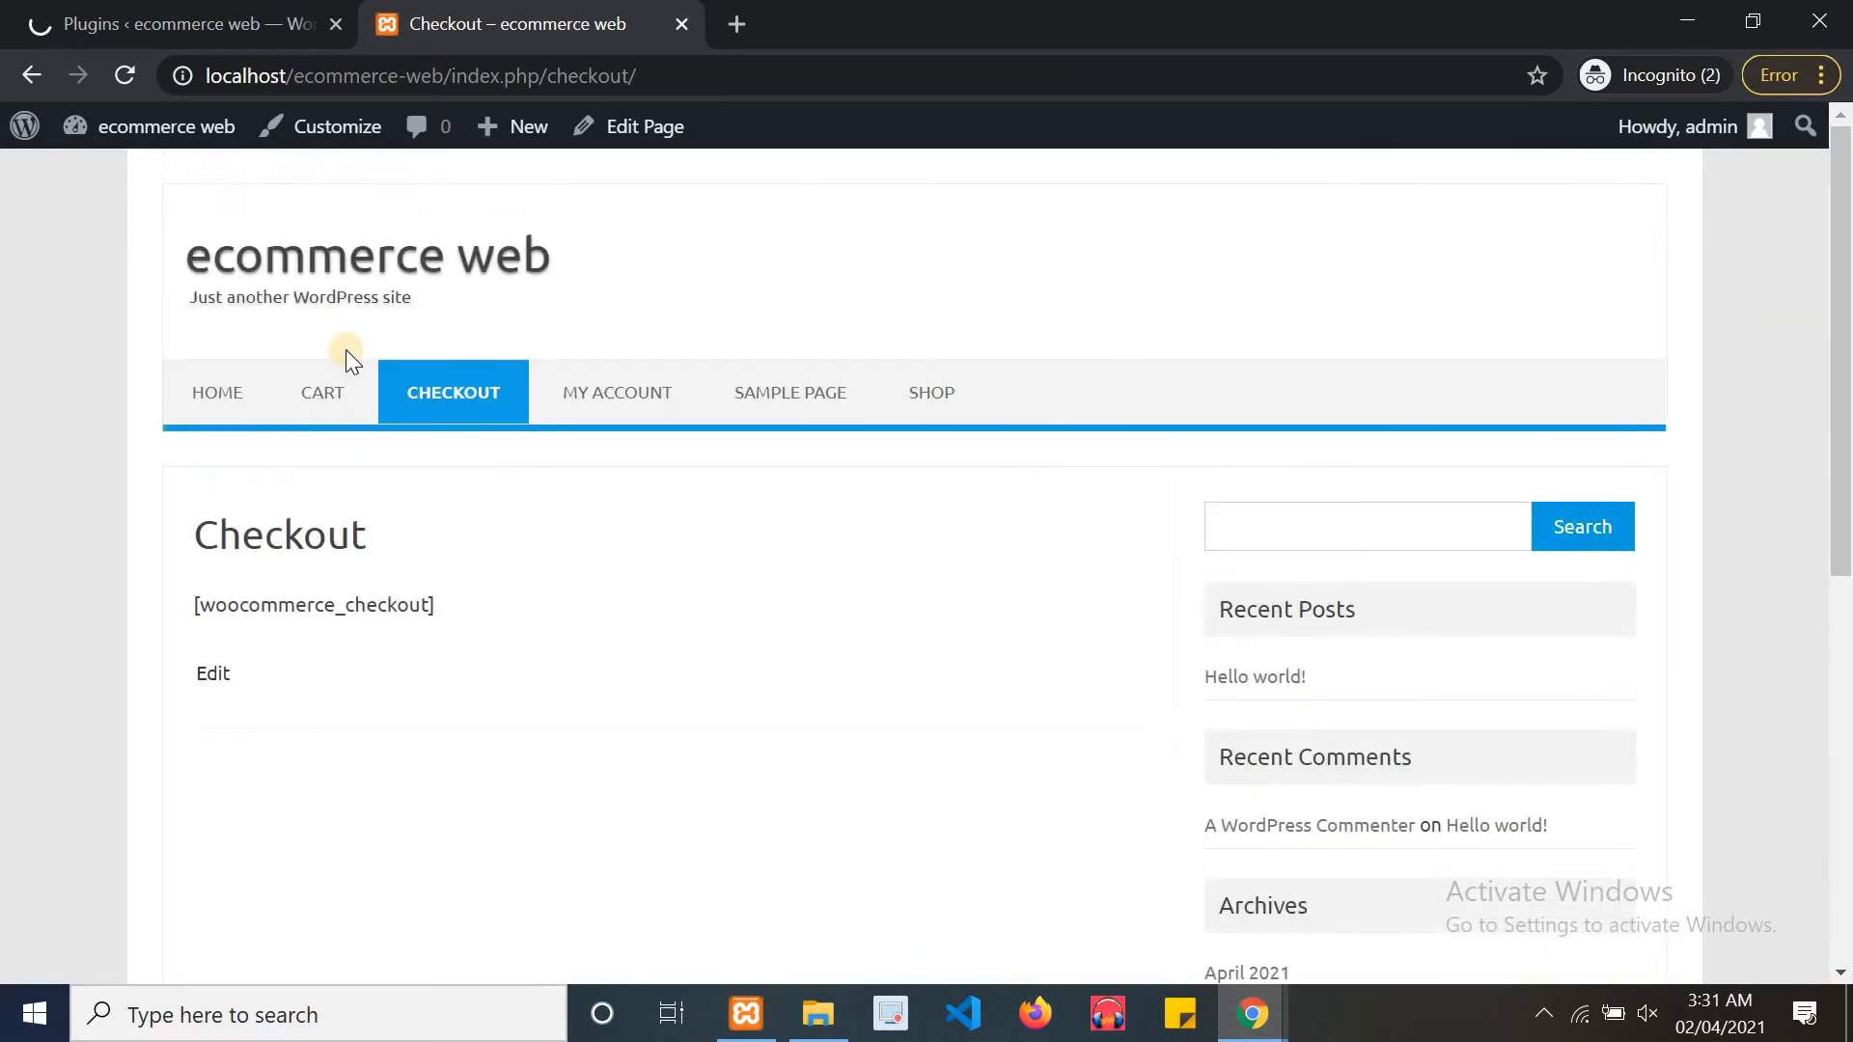
{"action": "left_click", "coordinate": [199, 12]}
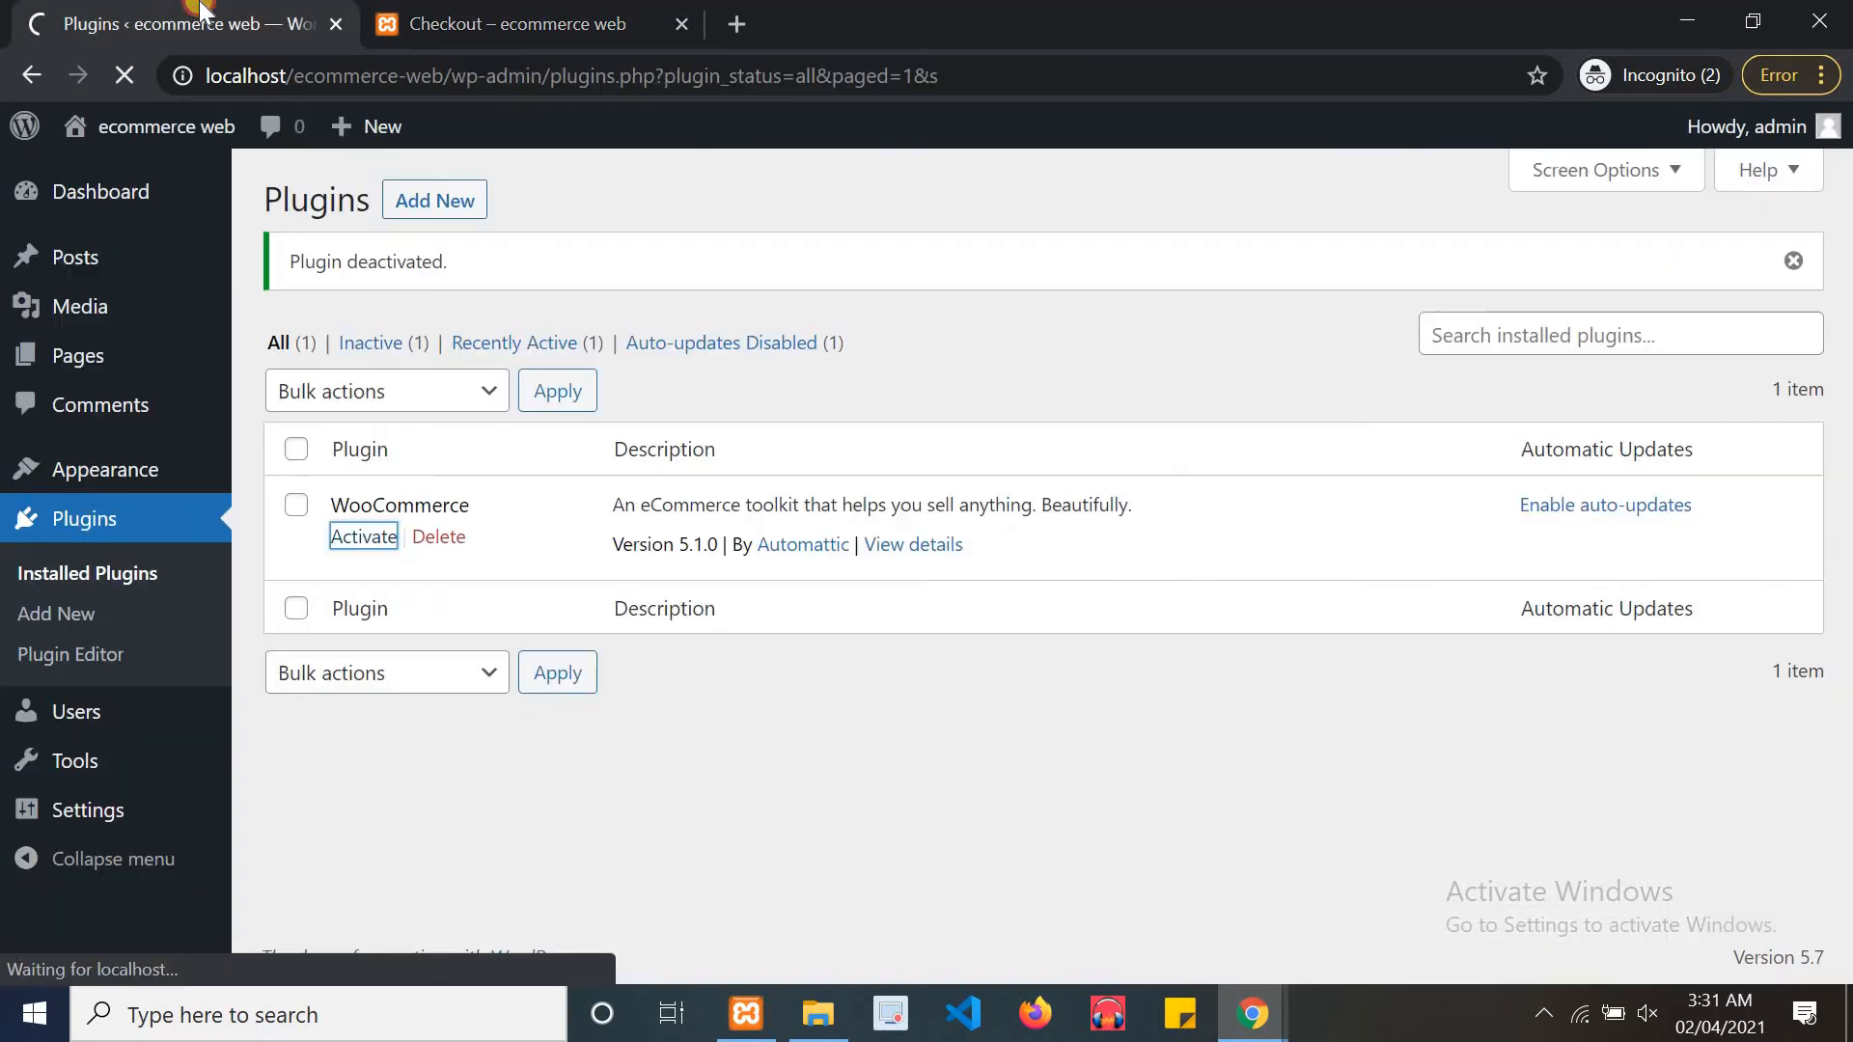
{"action": "left_click", "coordinate": [478, 12]}
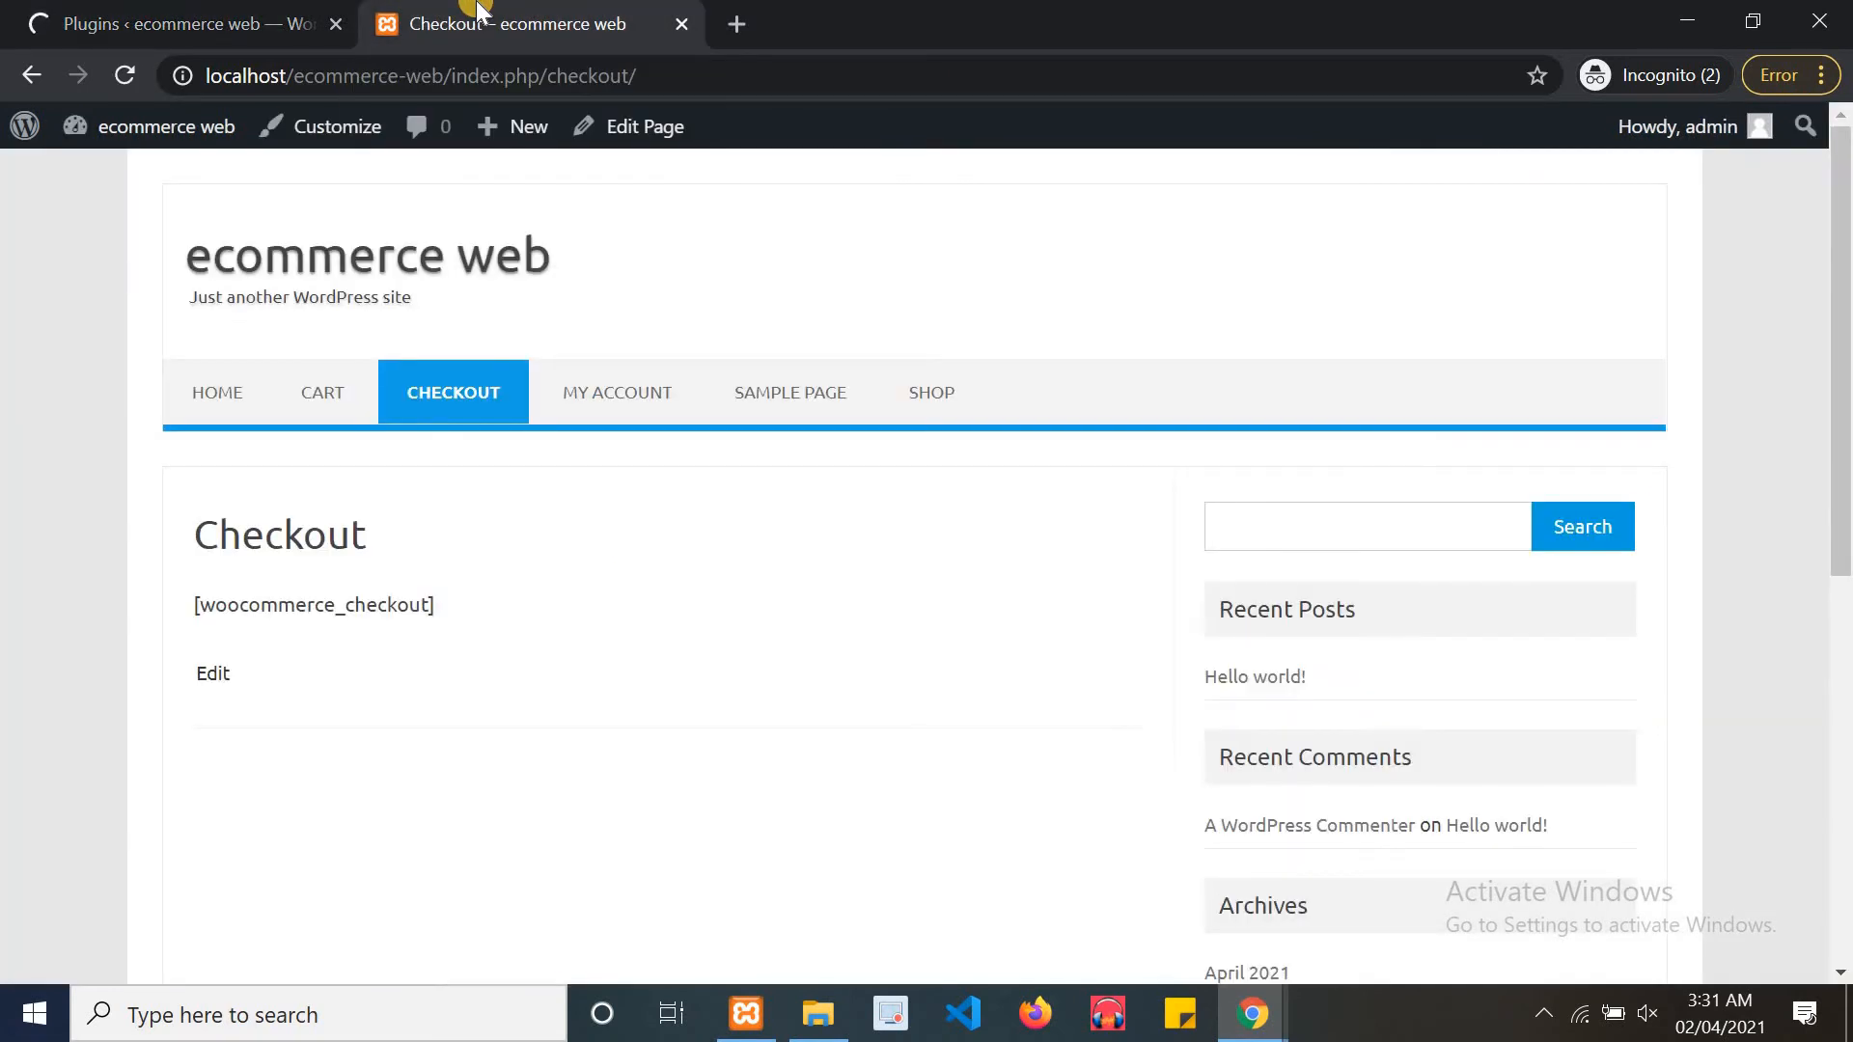
{"action": "left_click", "coordinate": [150, 11]}
{"action": "left_click", "coordinate": [521, 12]}
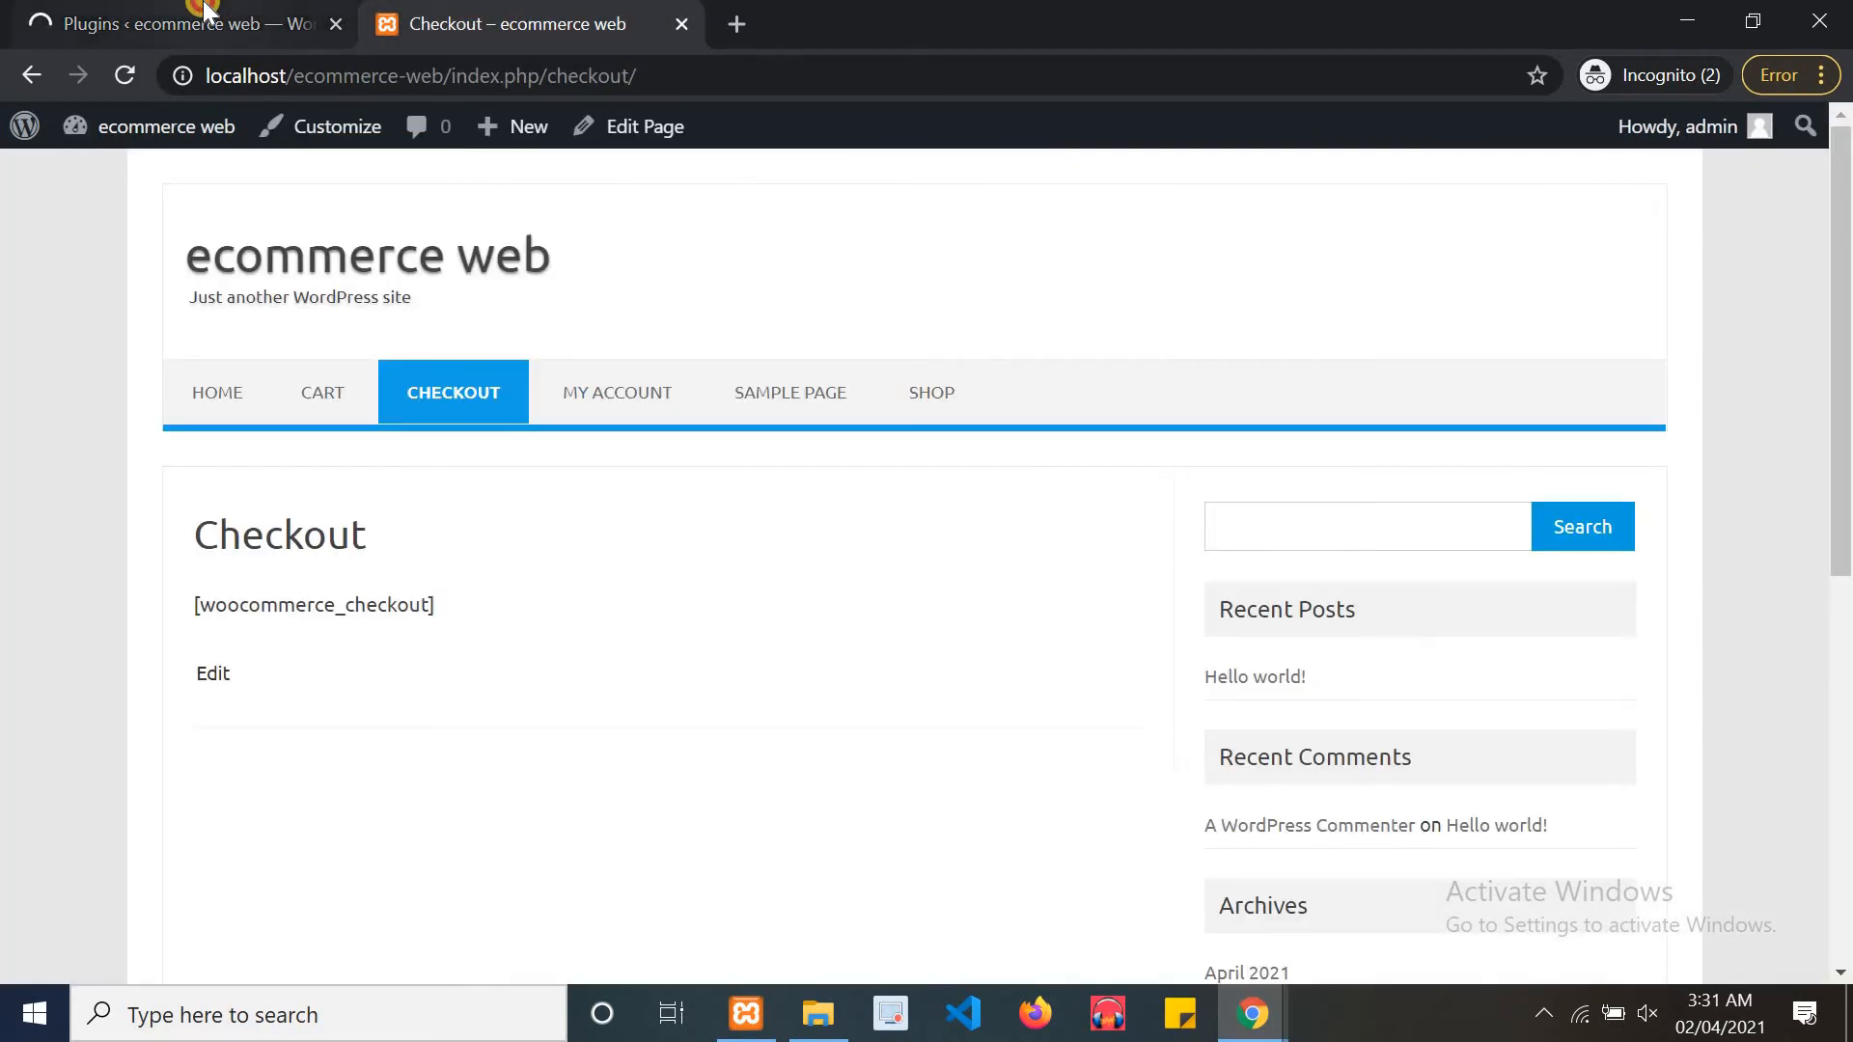
{"action": "left_click", "coordinate": [203, 11]}
{"action": "left_click", "coordinate": [447, 19]}
{"action": "scroll", "coordinate": [1447, 483], "scroll_direction": "down", "scroll_amount": 4}
{"action": "scroll", "coordinate": [1722, 318], "scroll_direction": "up", "scroll_amount": 3}
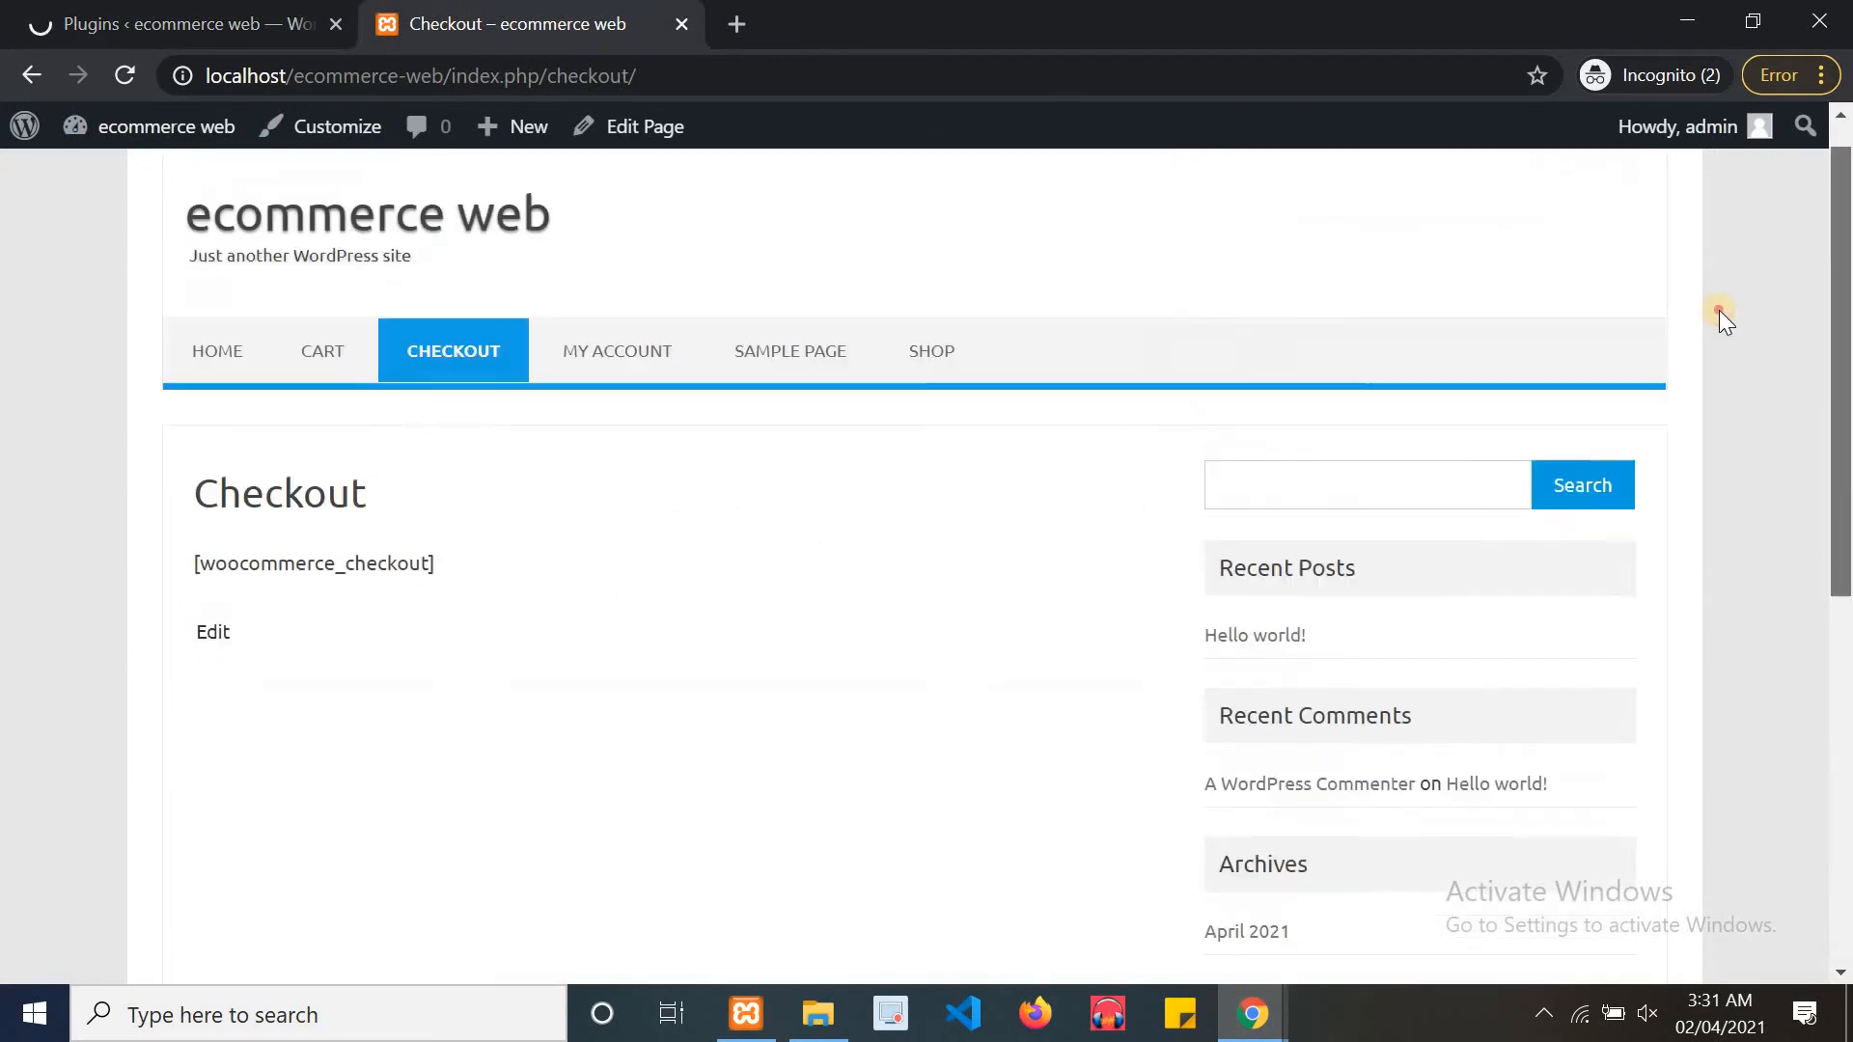
{"action": "scroll", "coordinate": [1718, 310], "scroll_direction": "up", "scroll_amount": 1}
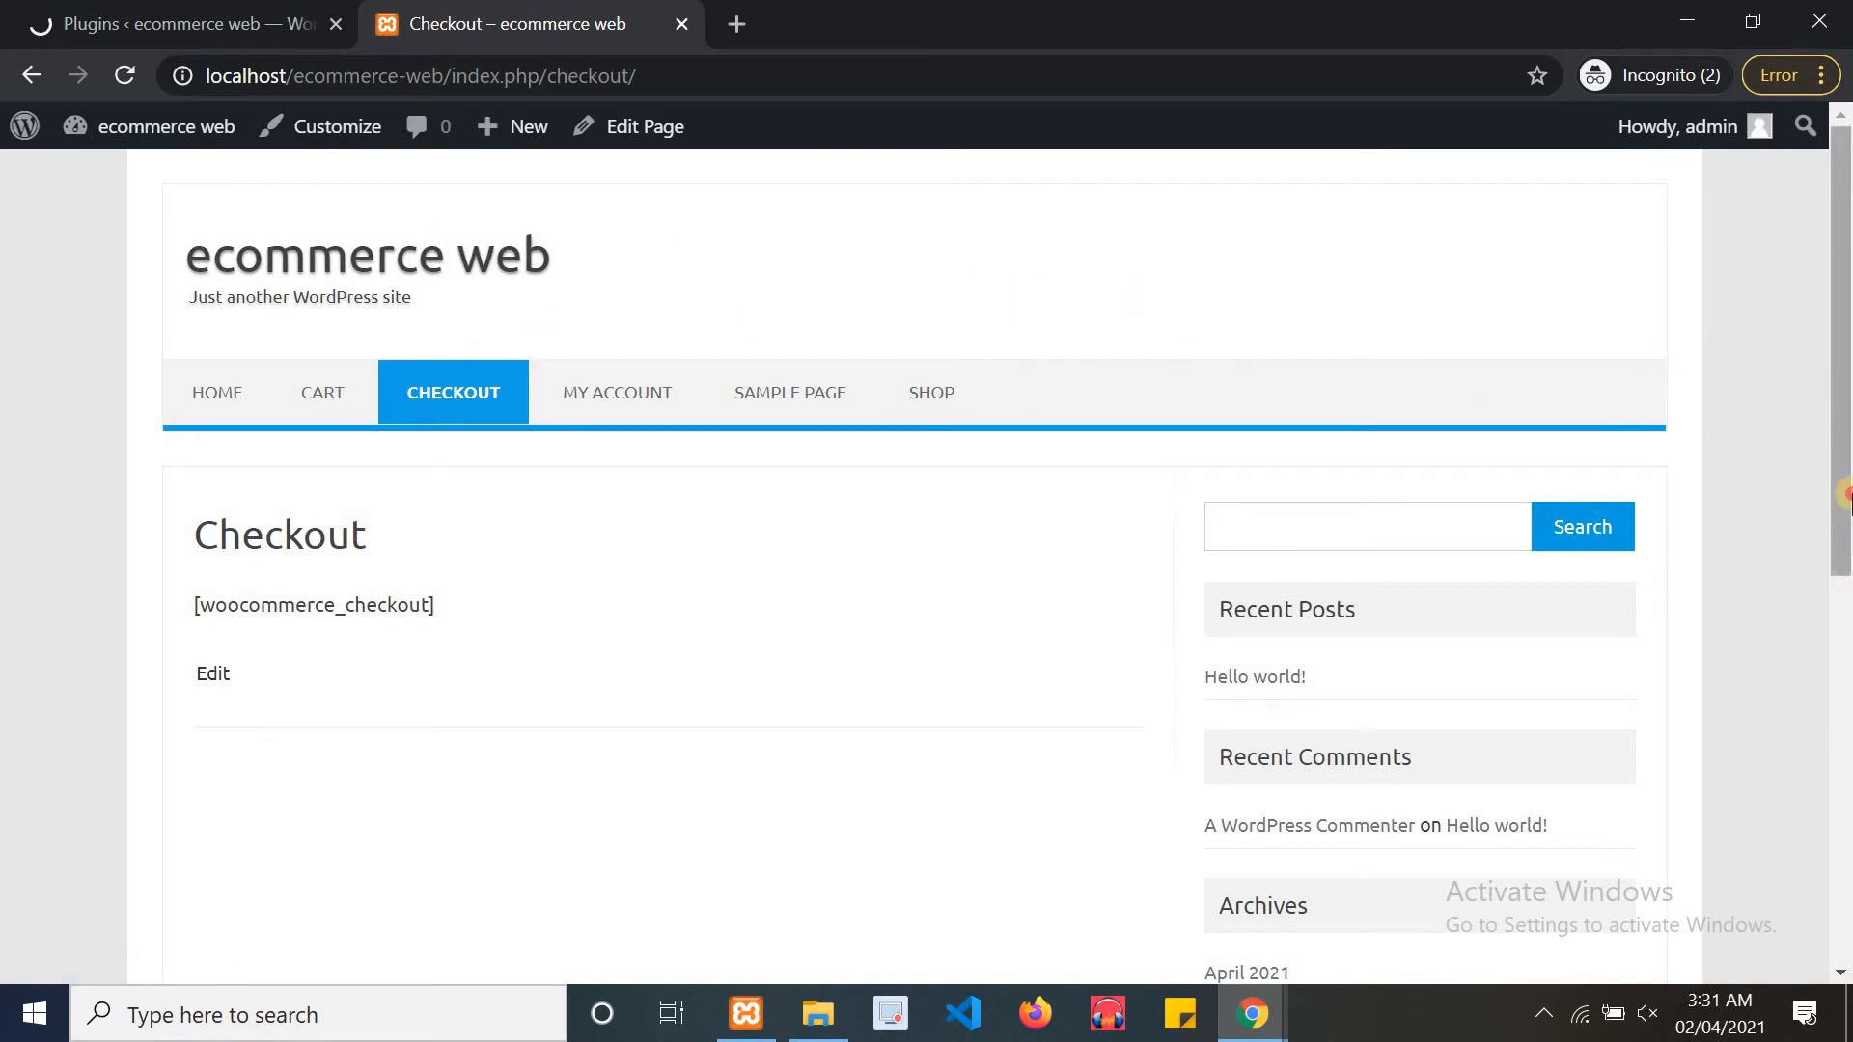
Examine the Checkout page's heading, WooCommerce shortcode, sidebar widgets and footer text in the Iconic One layout
{"action": "scroll", "coordinate": [1841, 376], "scroll_direction": "down", "scroll_amount": 1}
{"action": "scroll", "coordinate": [1843, 622], "scroll_direction": "down", "scroll_amount": 1}
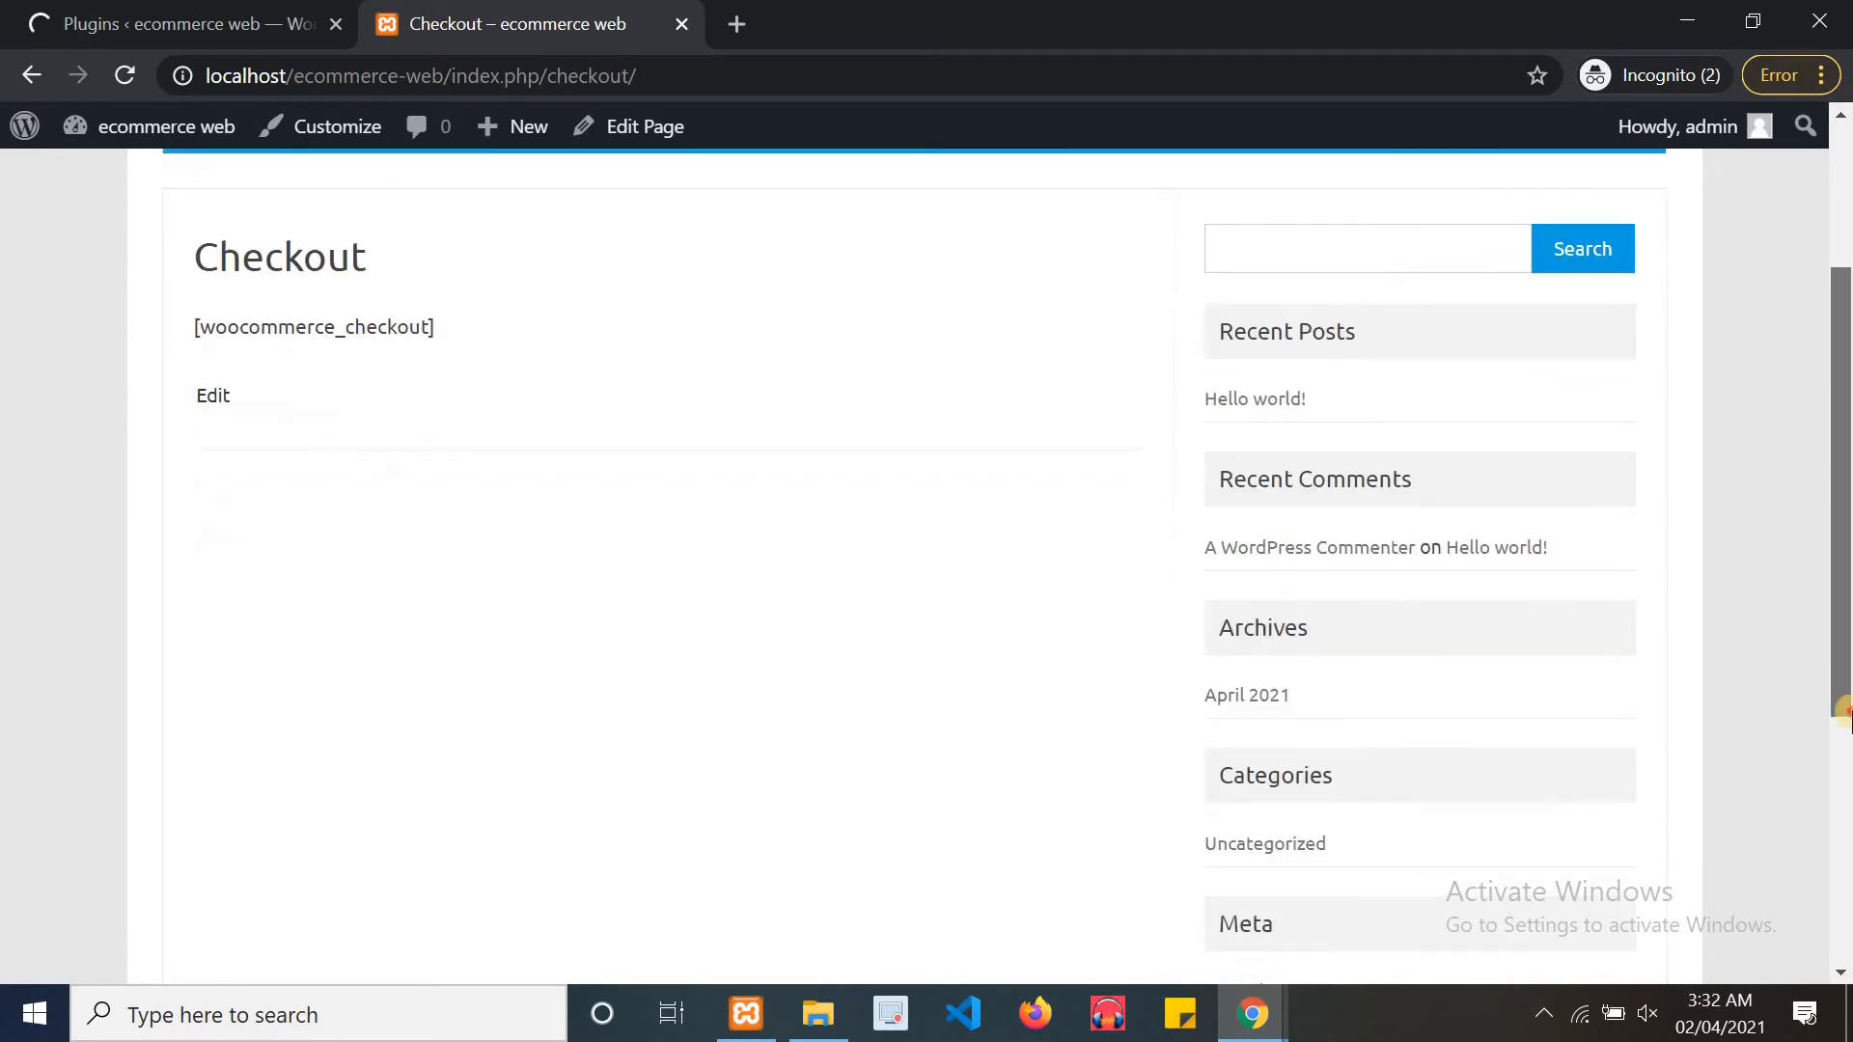
{"action": "double_click", "coordinate": [303, 244]}
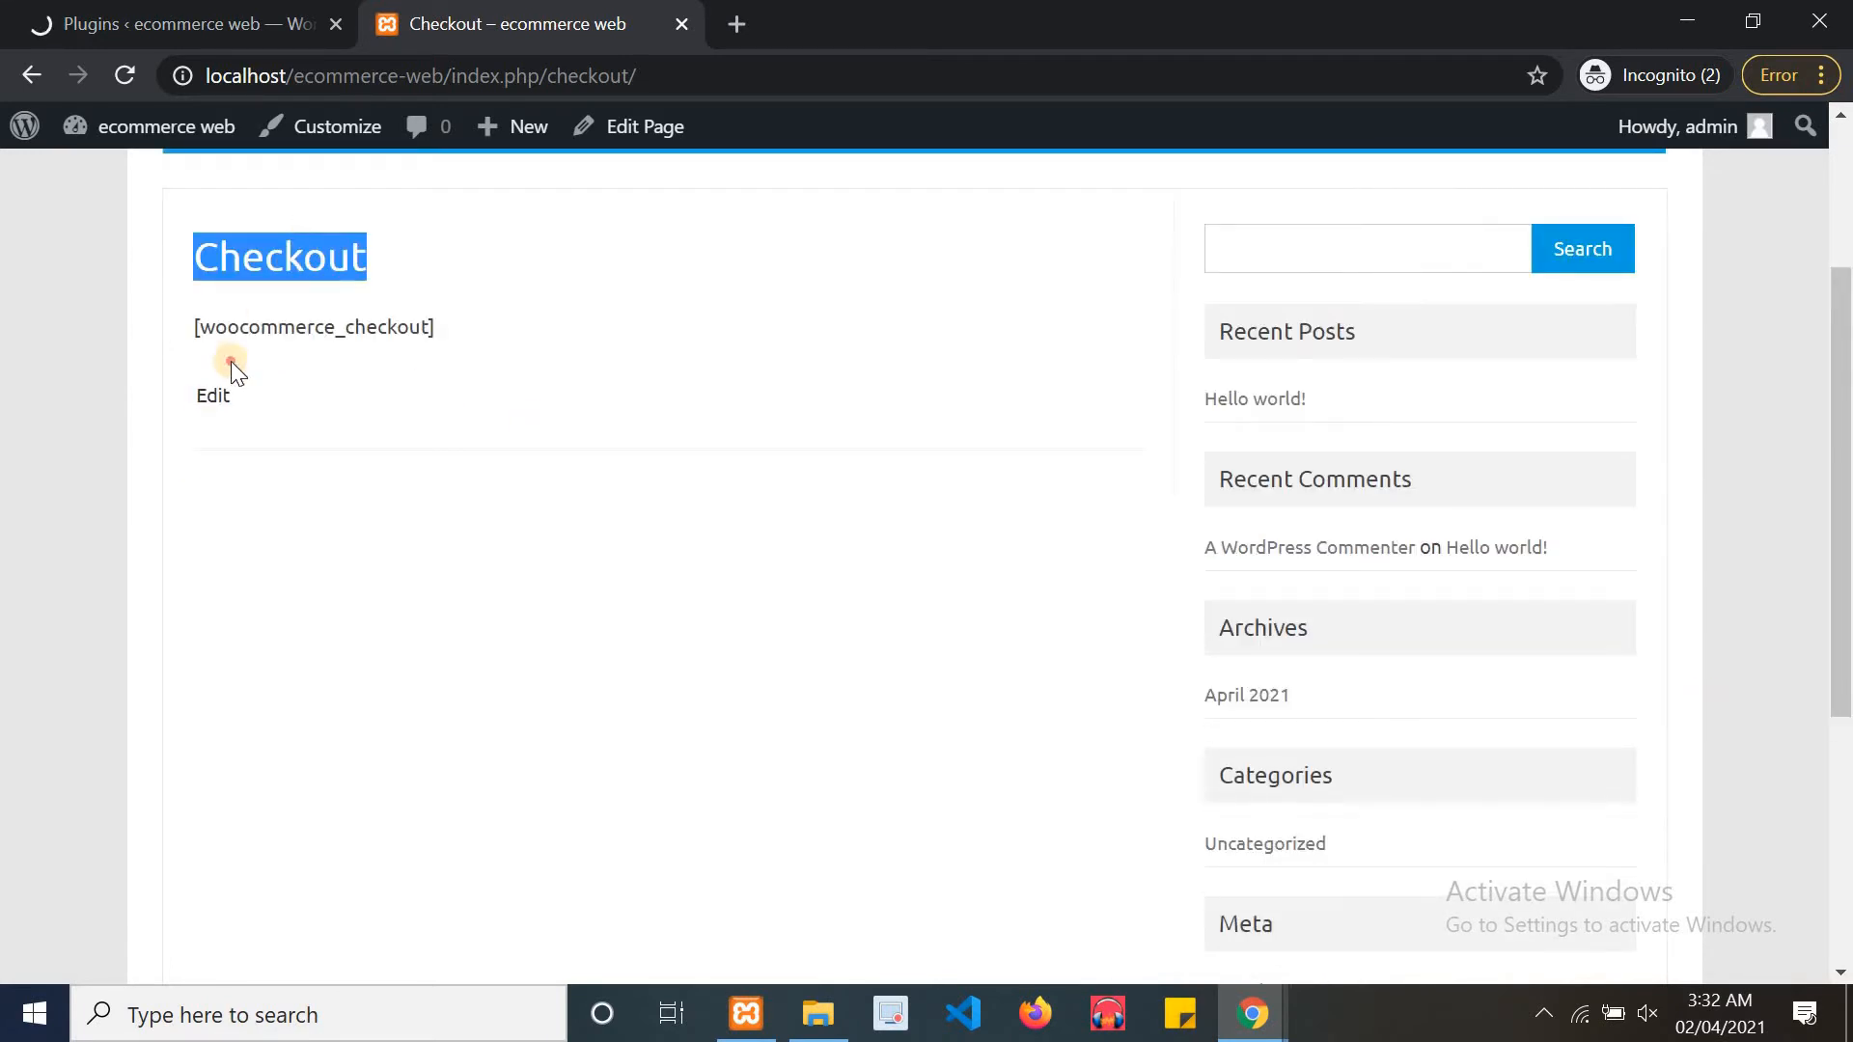
{"action": "left_click", "coordinate": [230, 362]}
{"action": "left_click", "coordinate": [234, 328]}
{"action": "double_click", "coordinate": [234, 328]}
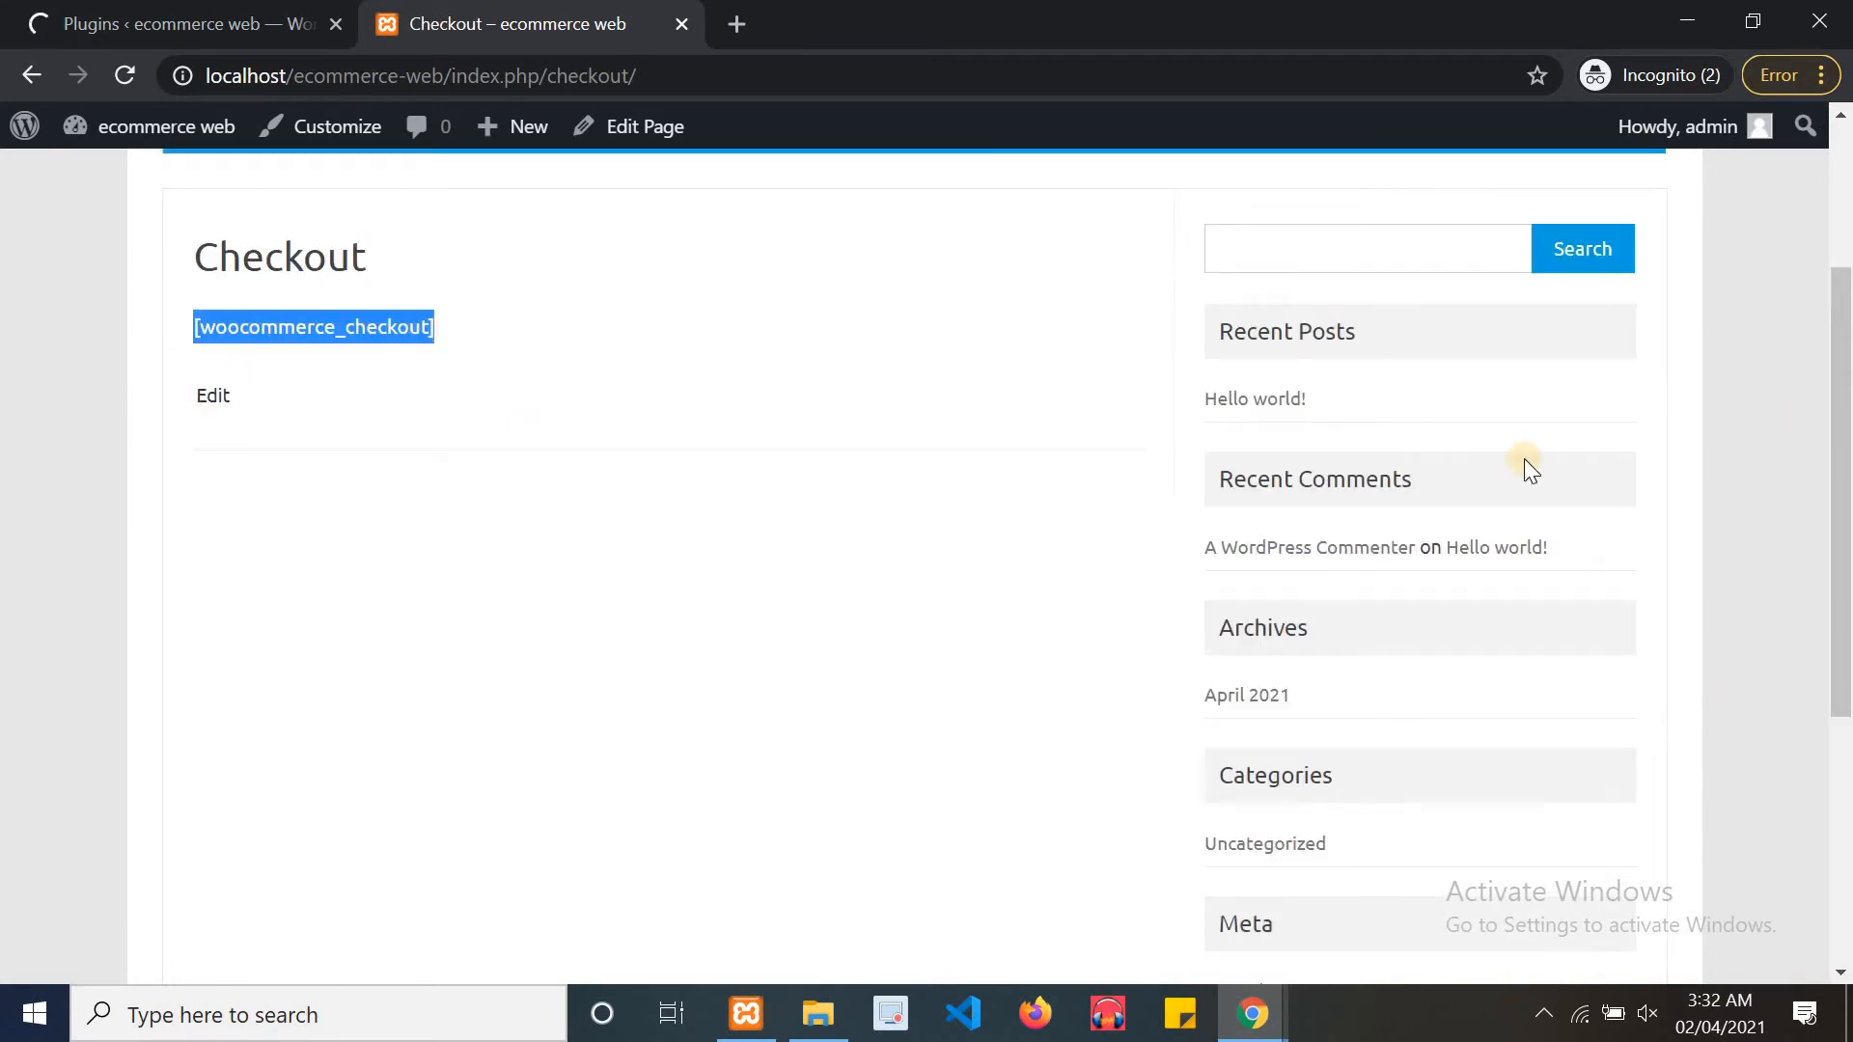
{"action": "scroll", "coordinate": [1841, 492], "scroll_direction": "down", "scroll_amount": 4}
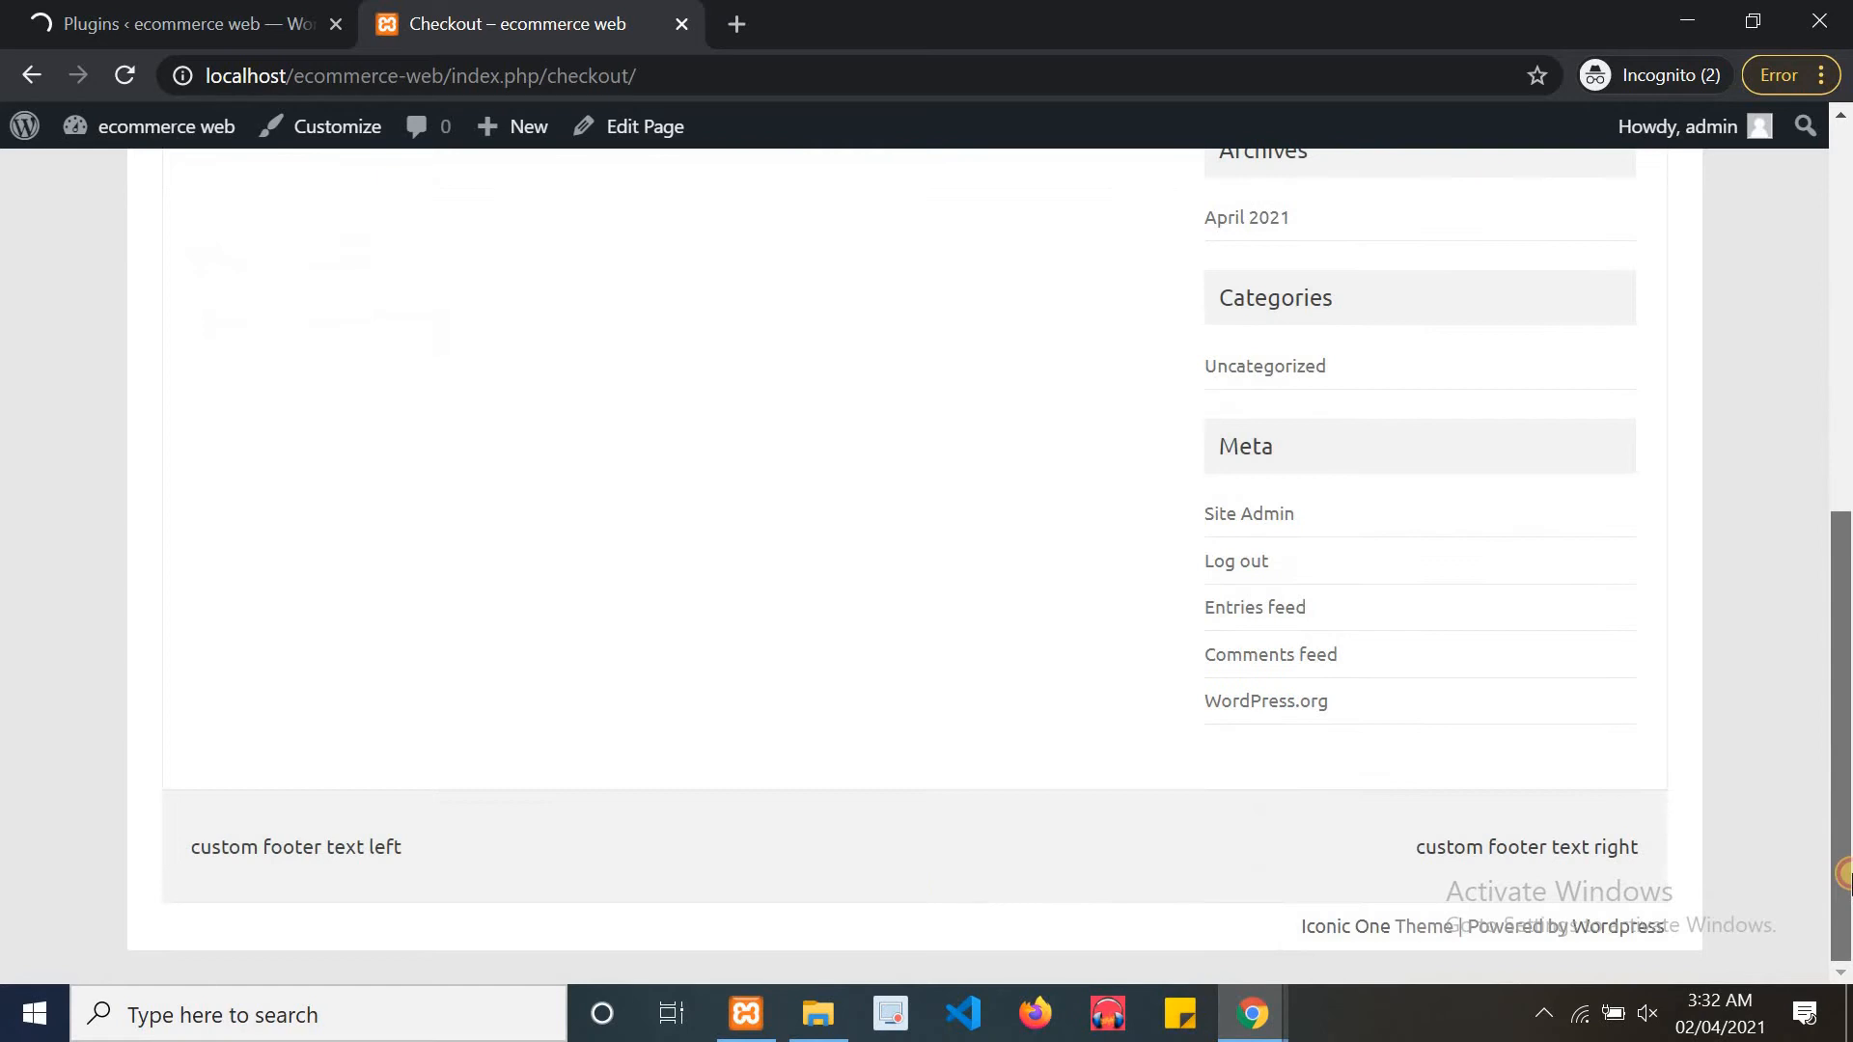
{"action": "triple_click", "coordinate": [355, 832]}
{"action": "left_click", "coordinate": [1191, 853]}
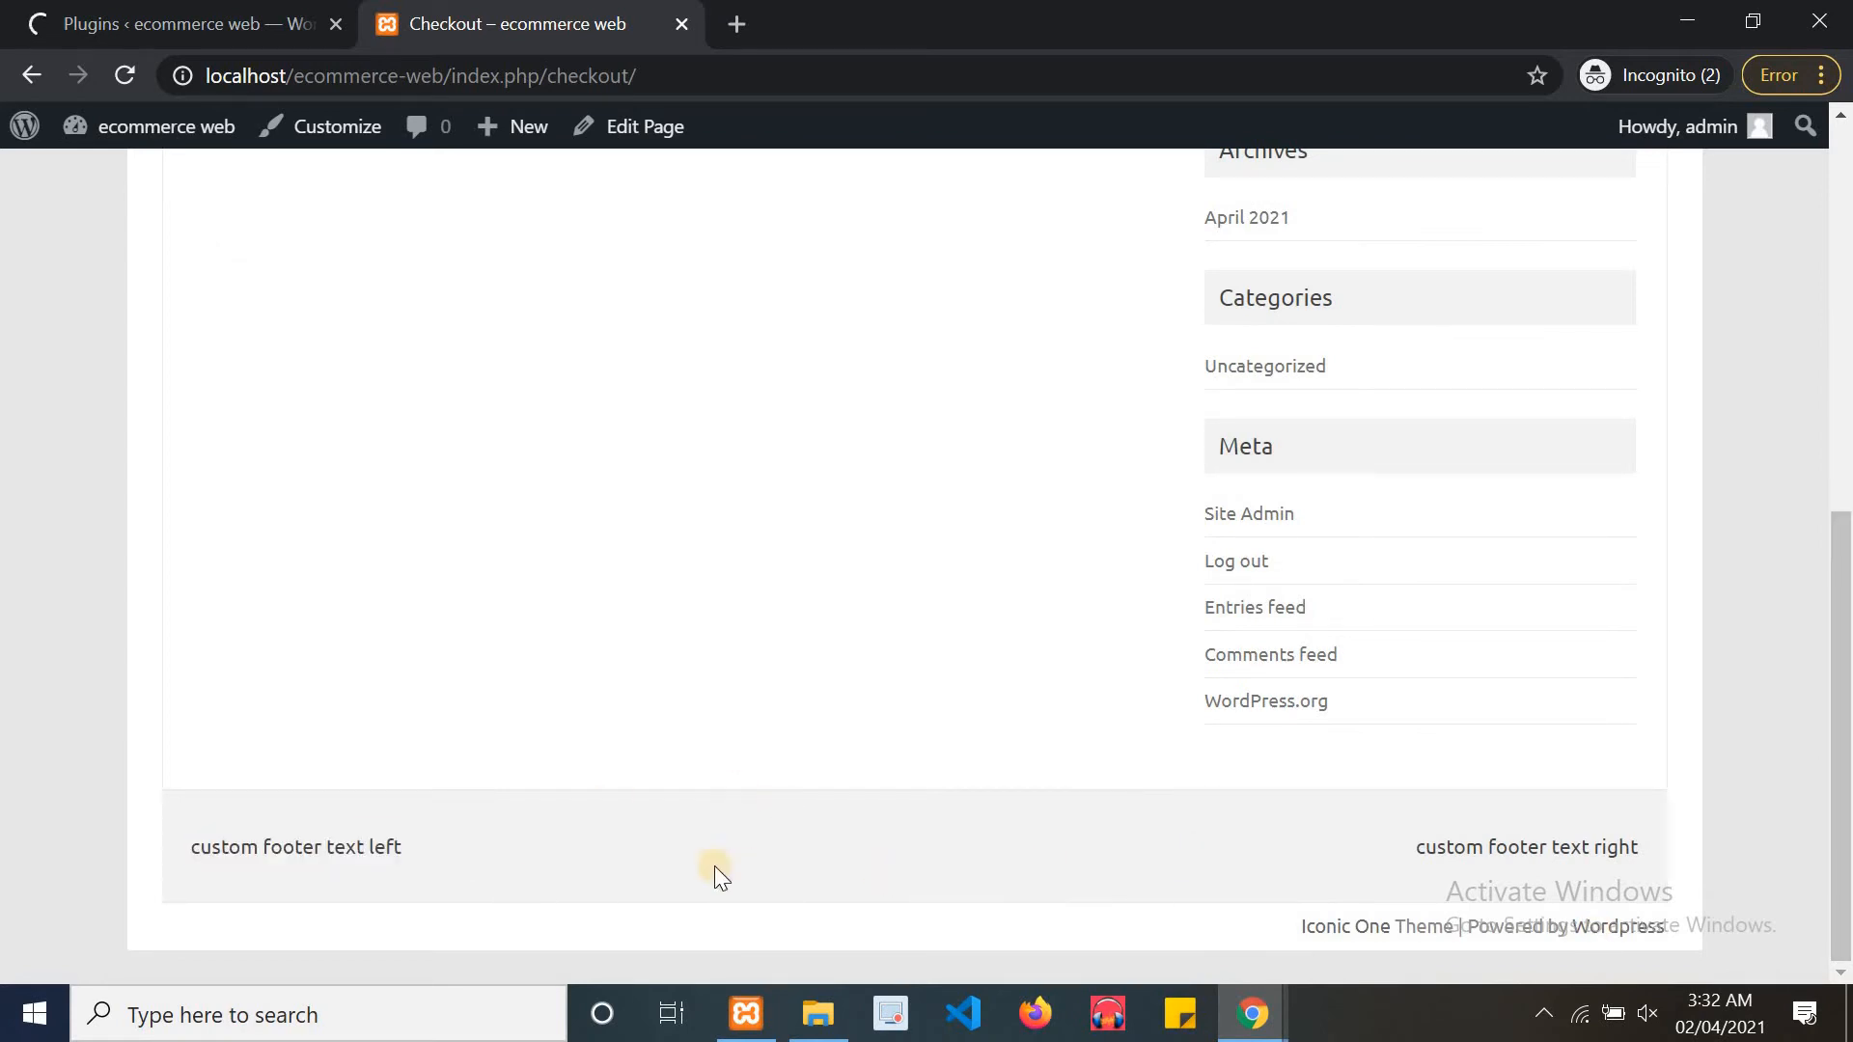
{"action": "left_click_drag", "start_coordinate": [1845, 799], "coordinate": [1160, 356]}
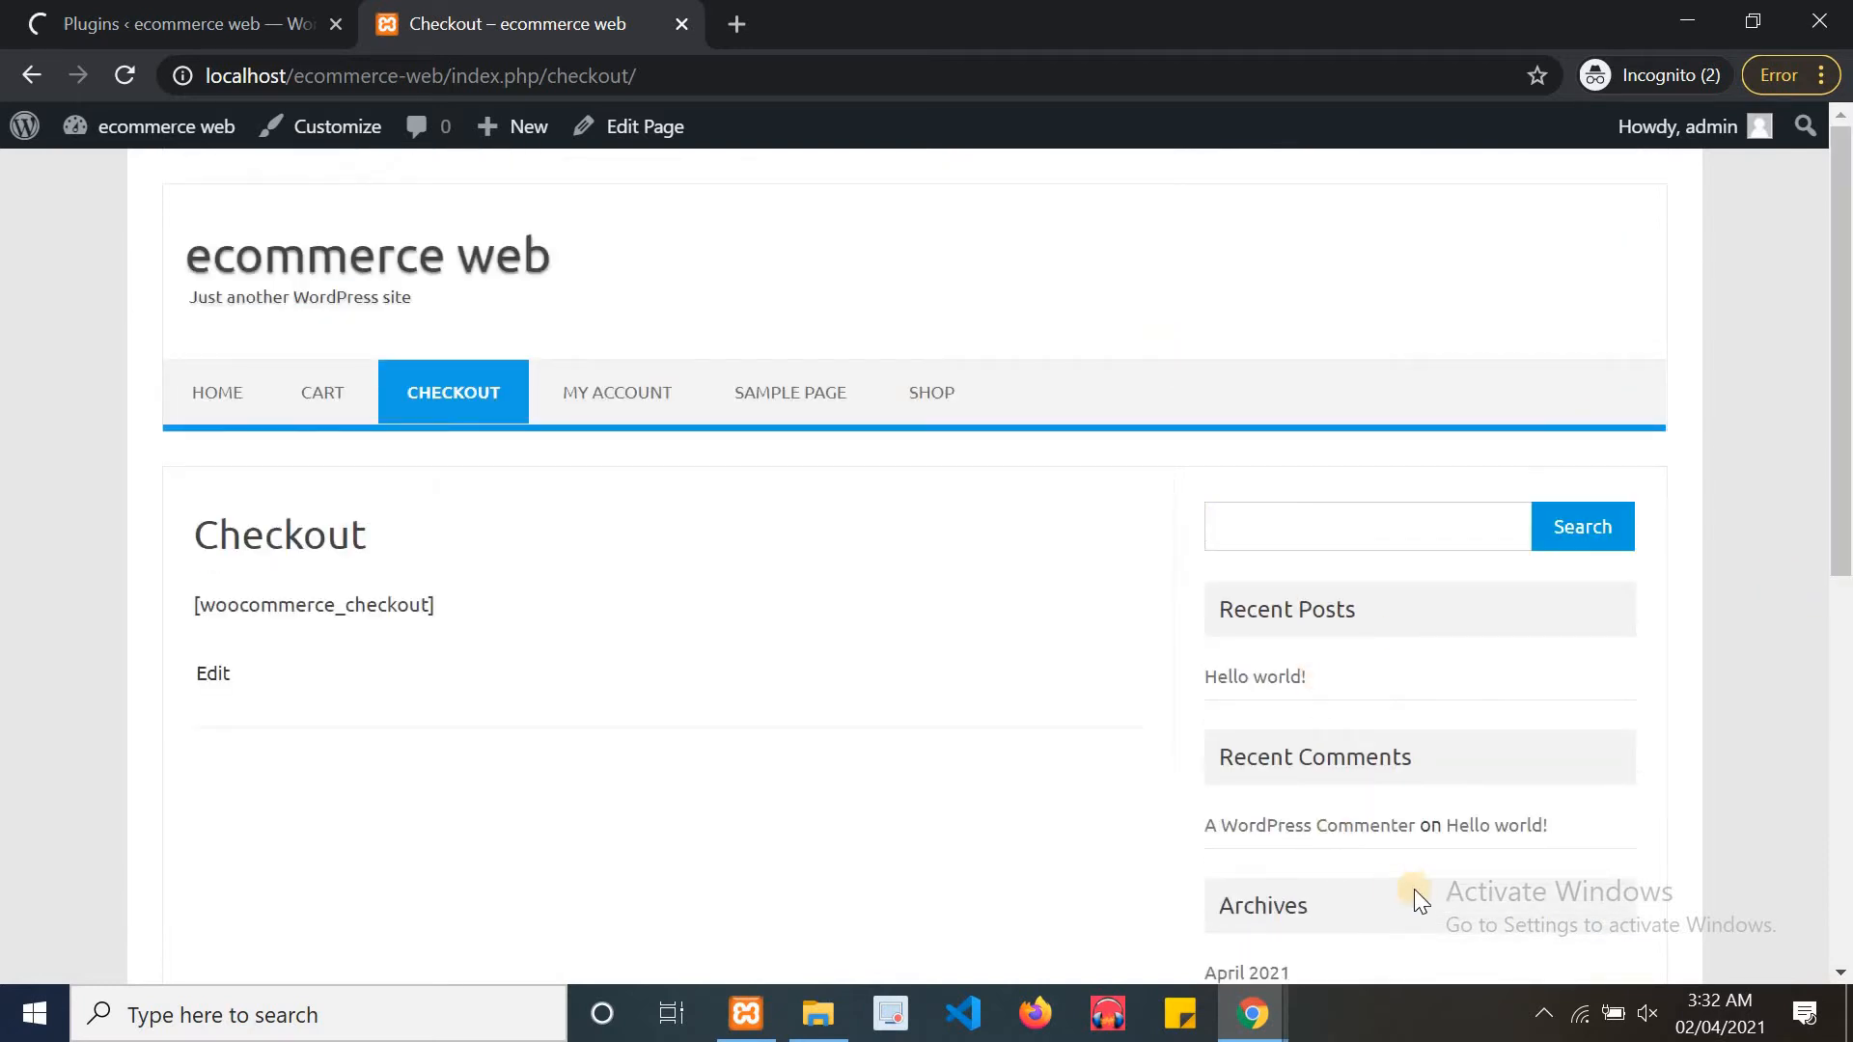
{"action": "scroll", "coordinate": [1414, 894], "scroll_direction": "down", "scroll_amount": 5}
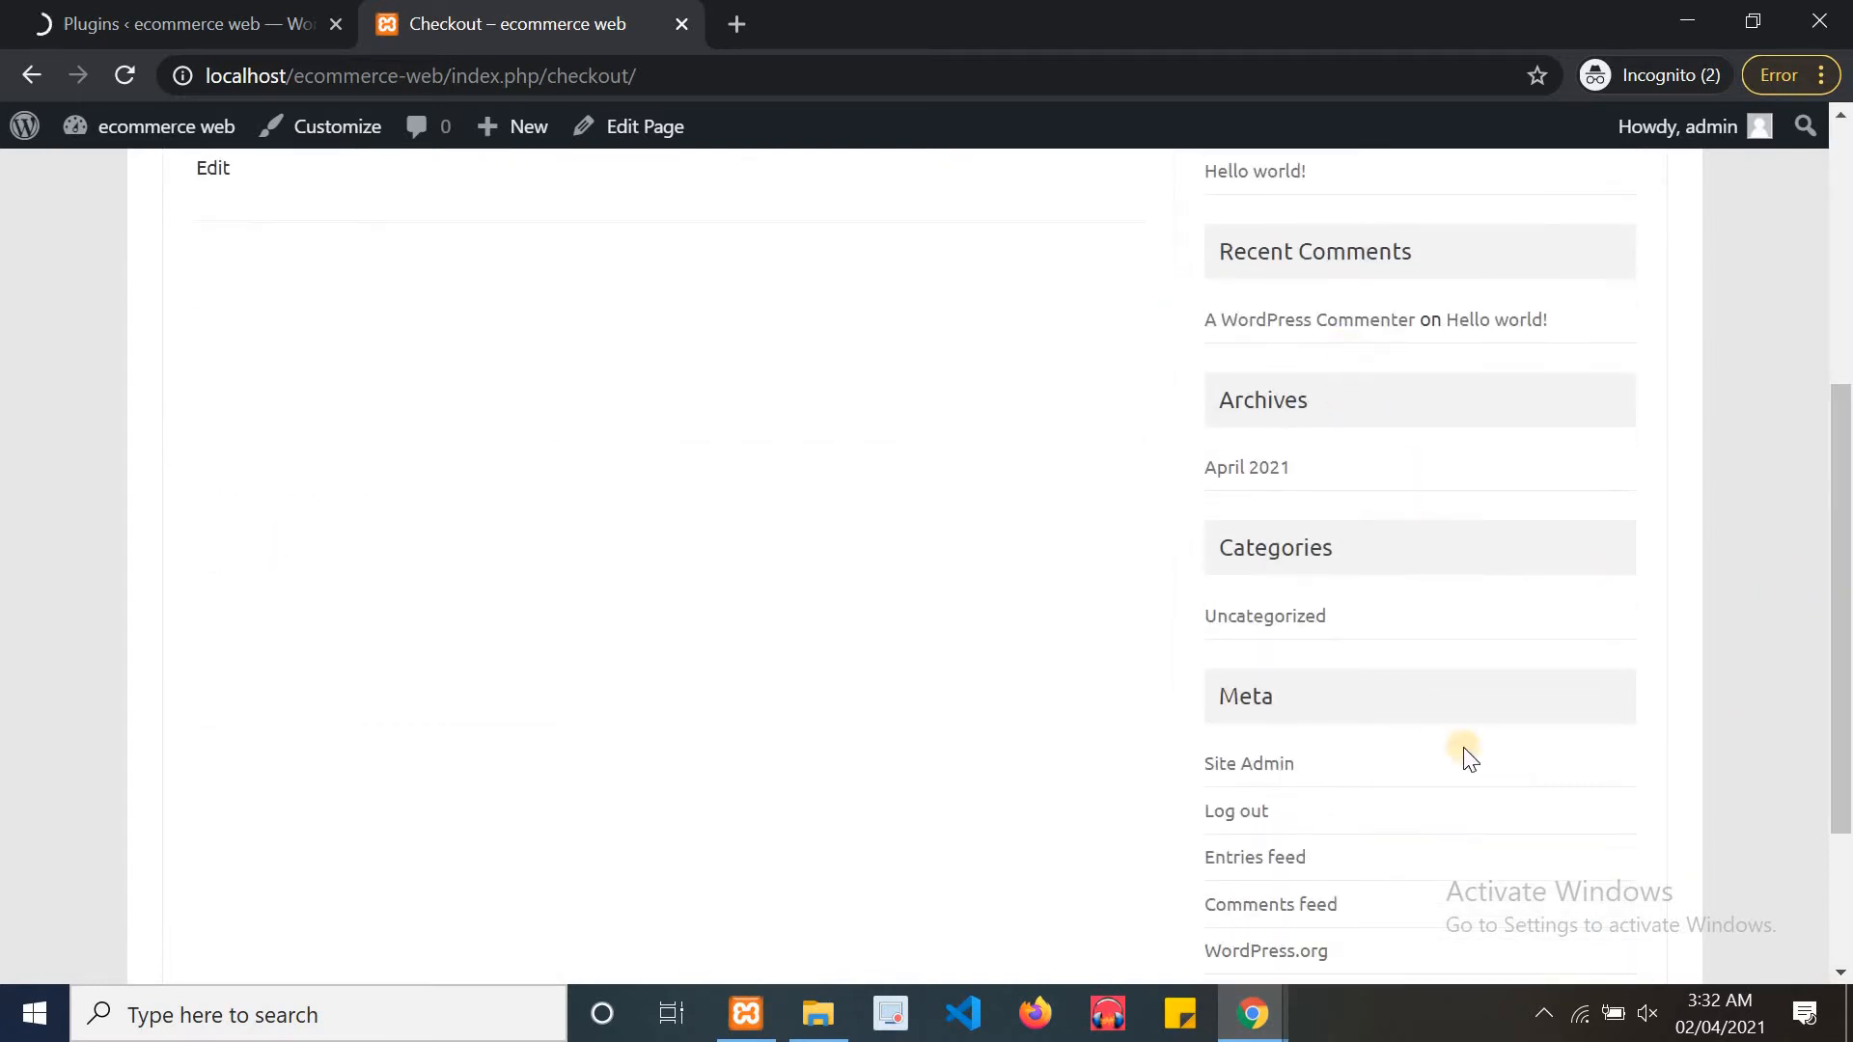
Check the plugin's activation, reload the Checkout page, and view the Cart and Shop pages with WooCommerce active
{"action": "left_click", "coordinate": [180, 8]}
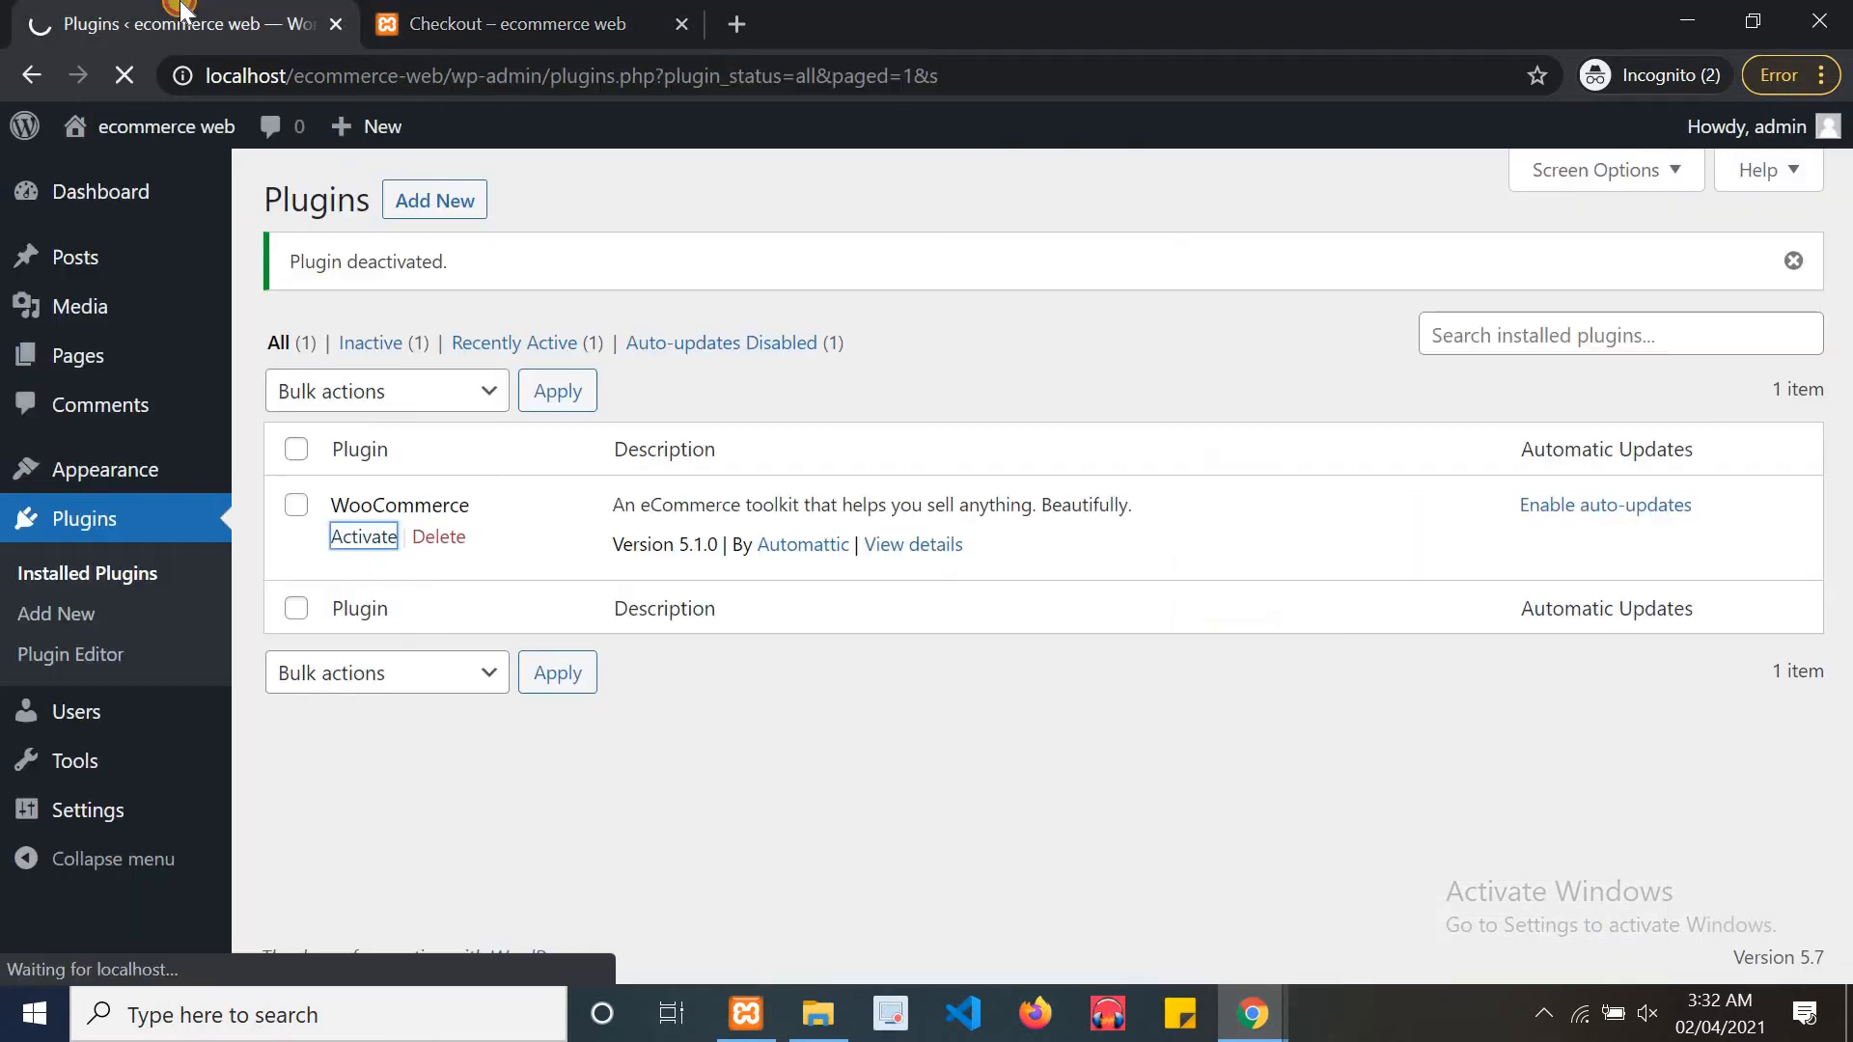
{"action": "left_click", "coordinate": [577, 14]}
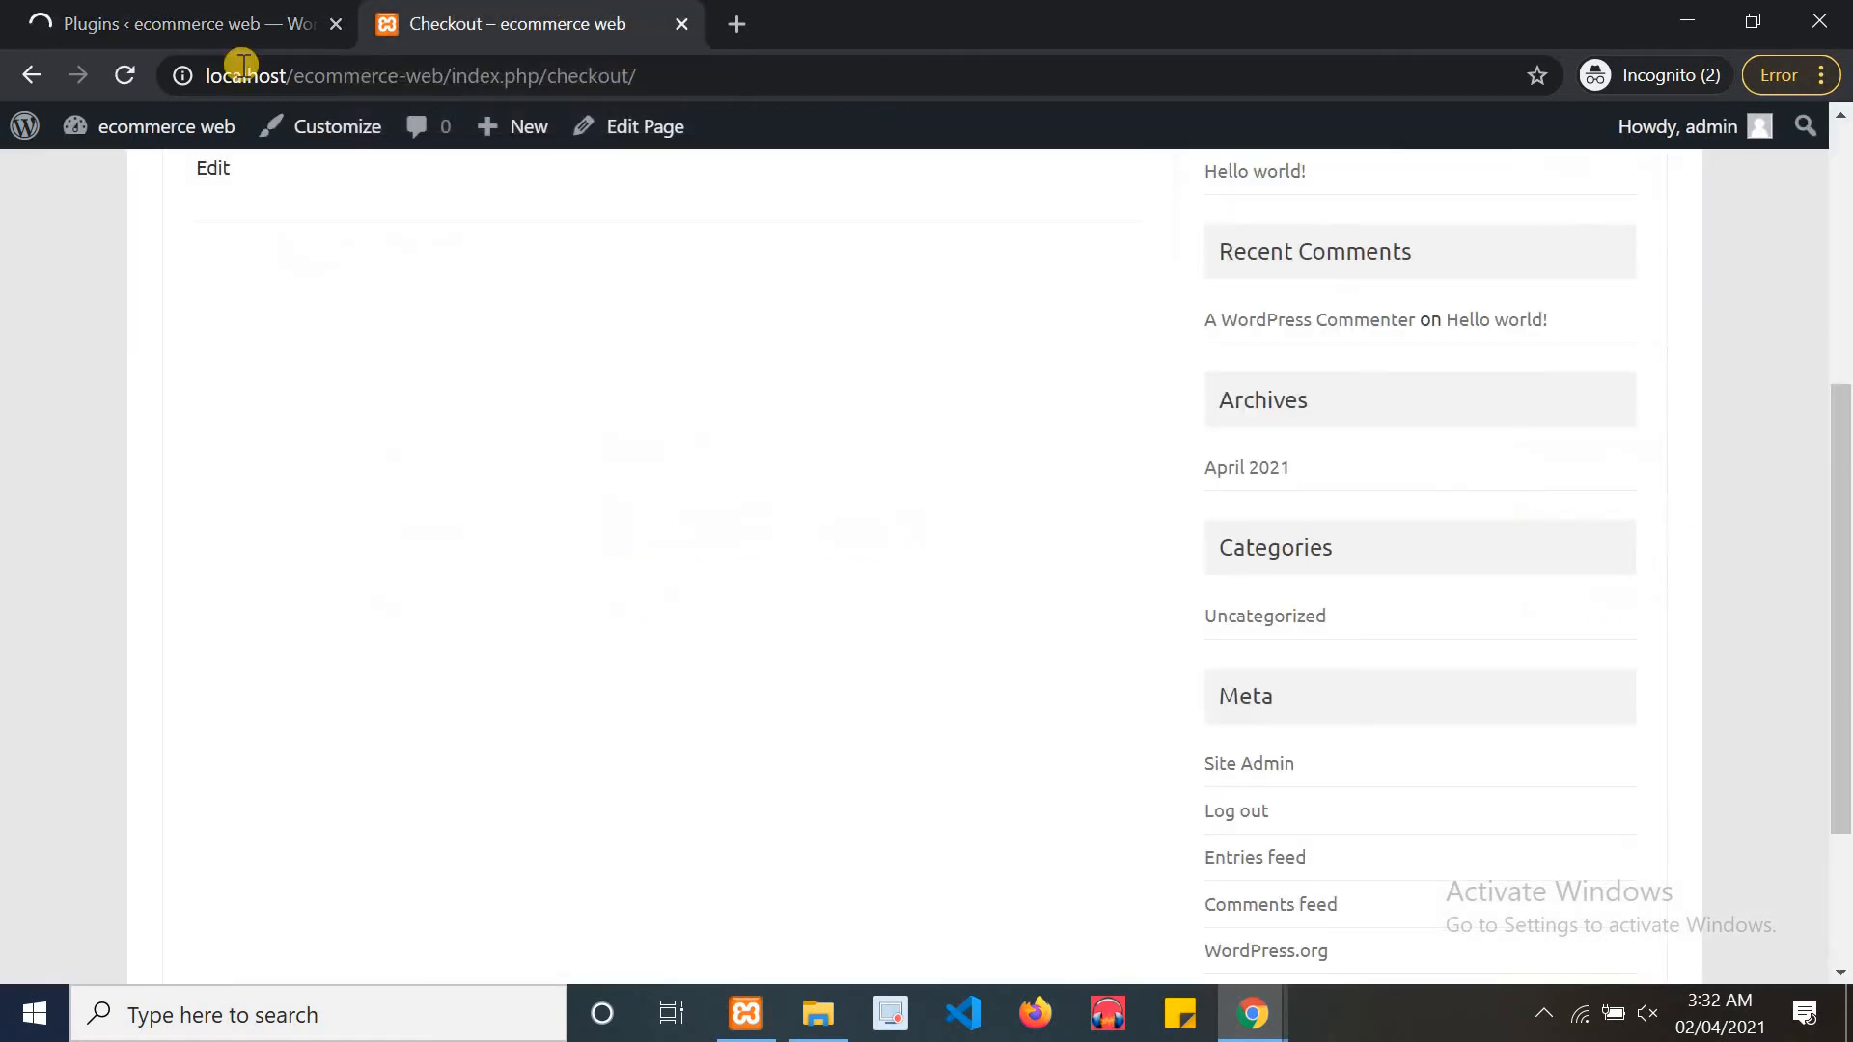
{"action": "left_click", "coordinate": [135, 70]}
{"action": "left_click", "coordinate": [101, 12]}
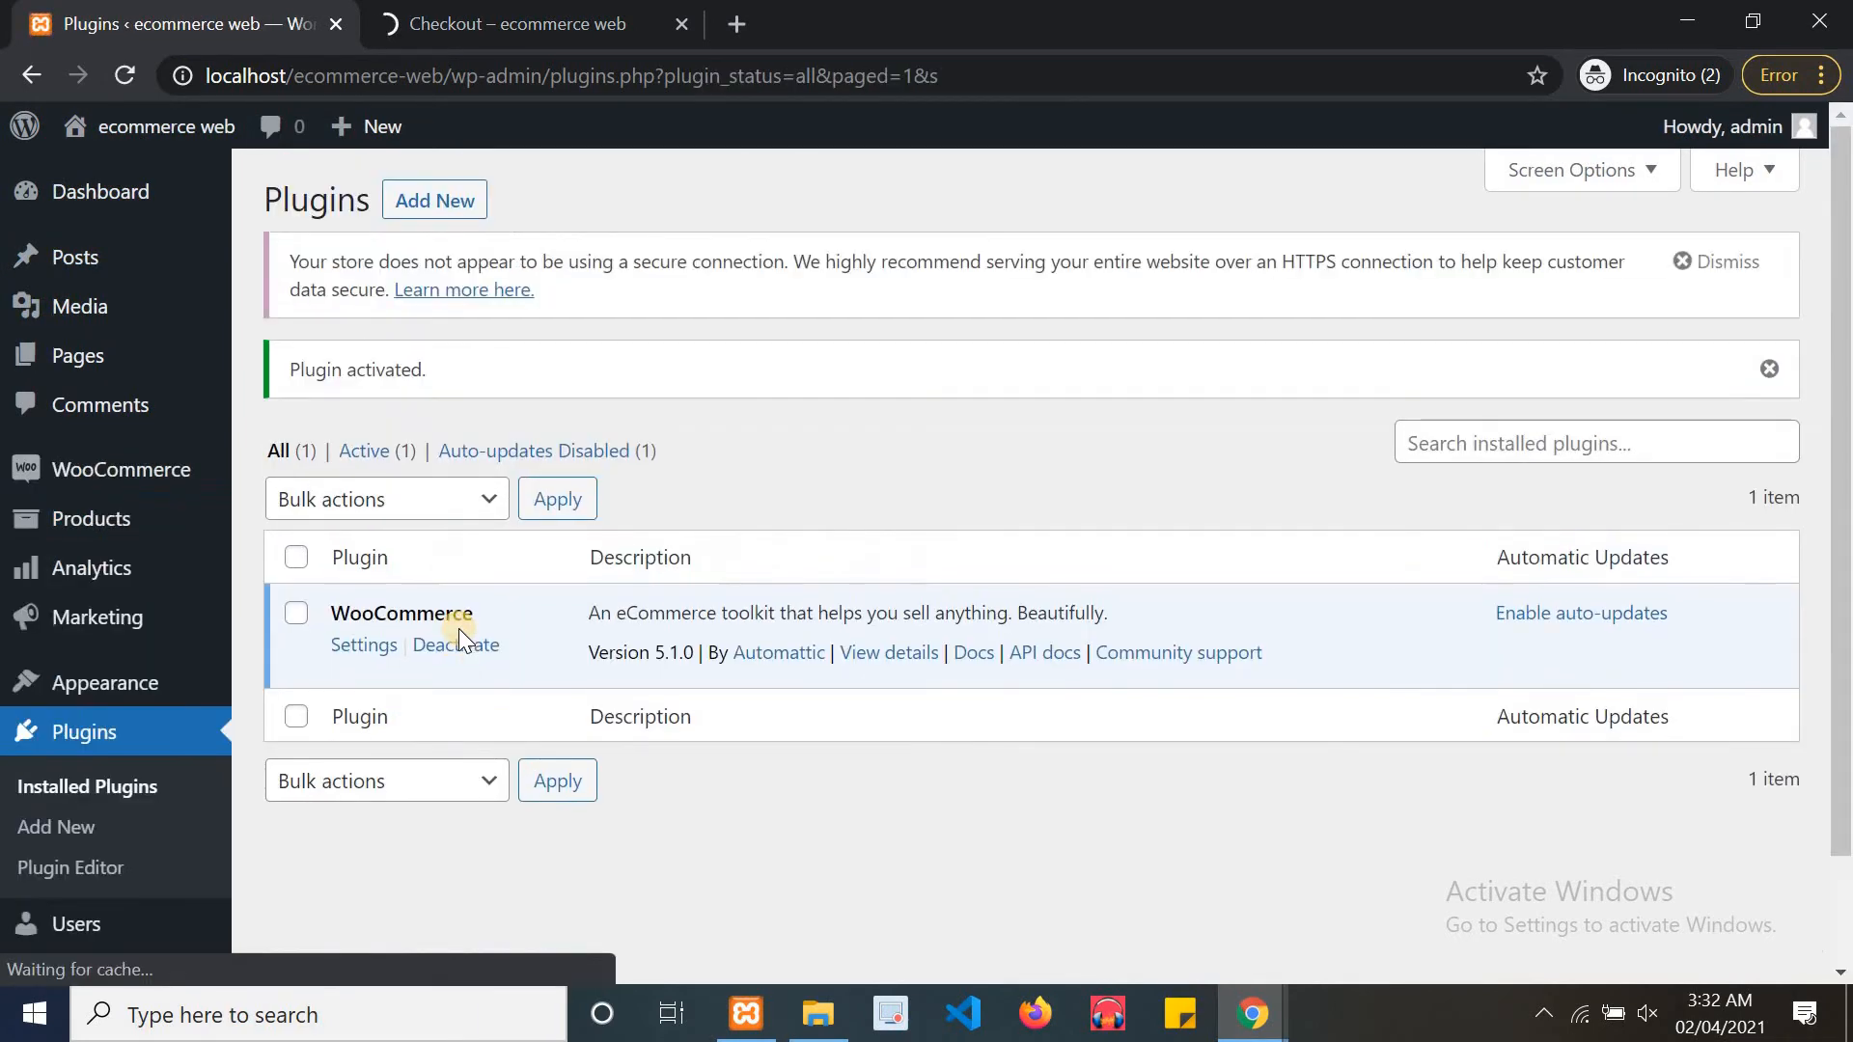
{"action": "left_click", "coordinate": [499, 12]}
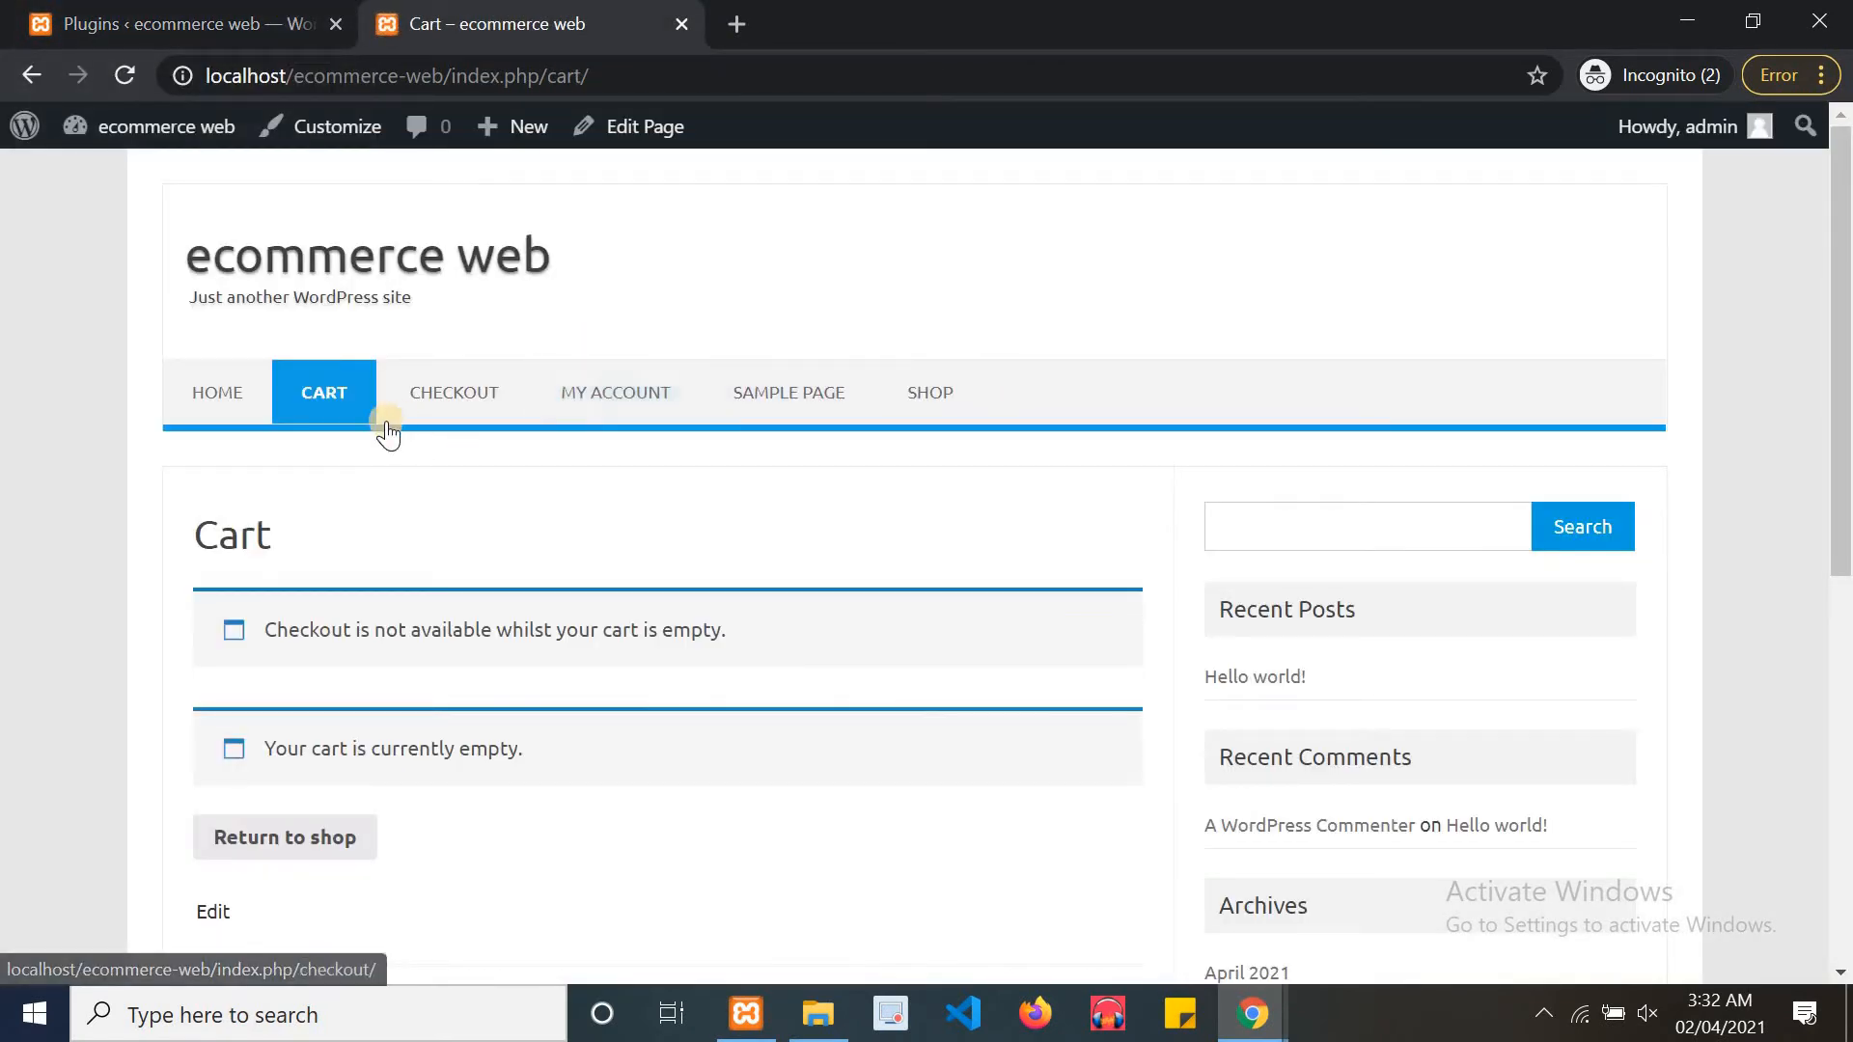
{"action": "left_click", "coordinate": [322, 390]}
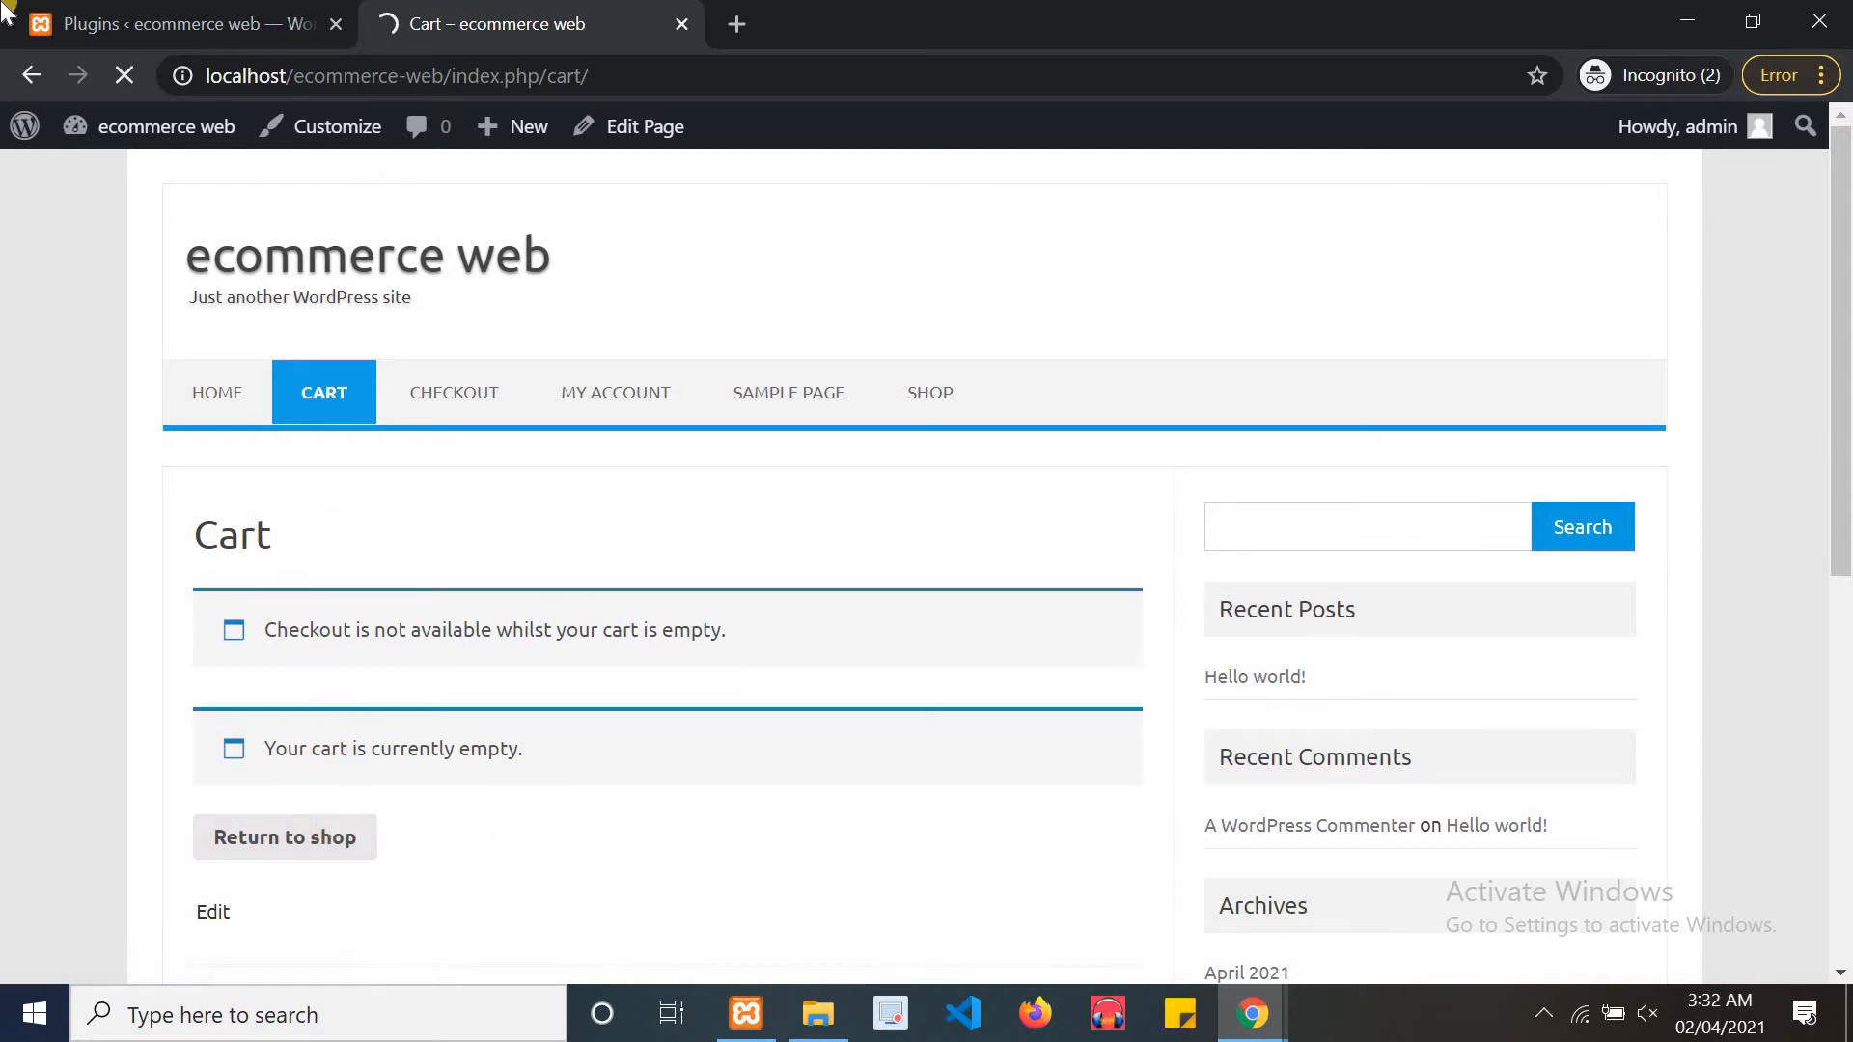
{"action": "left_click", "coordinate": [126, 11]}
{"action": "left_click", "coordinate": [486, 25]}
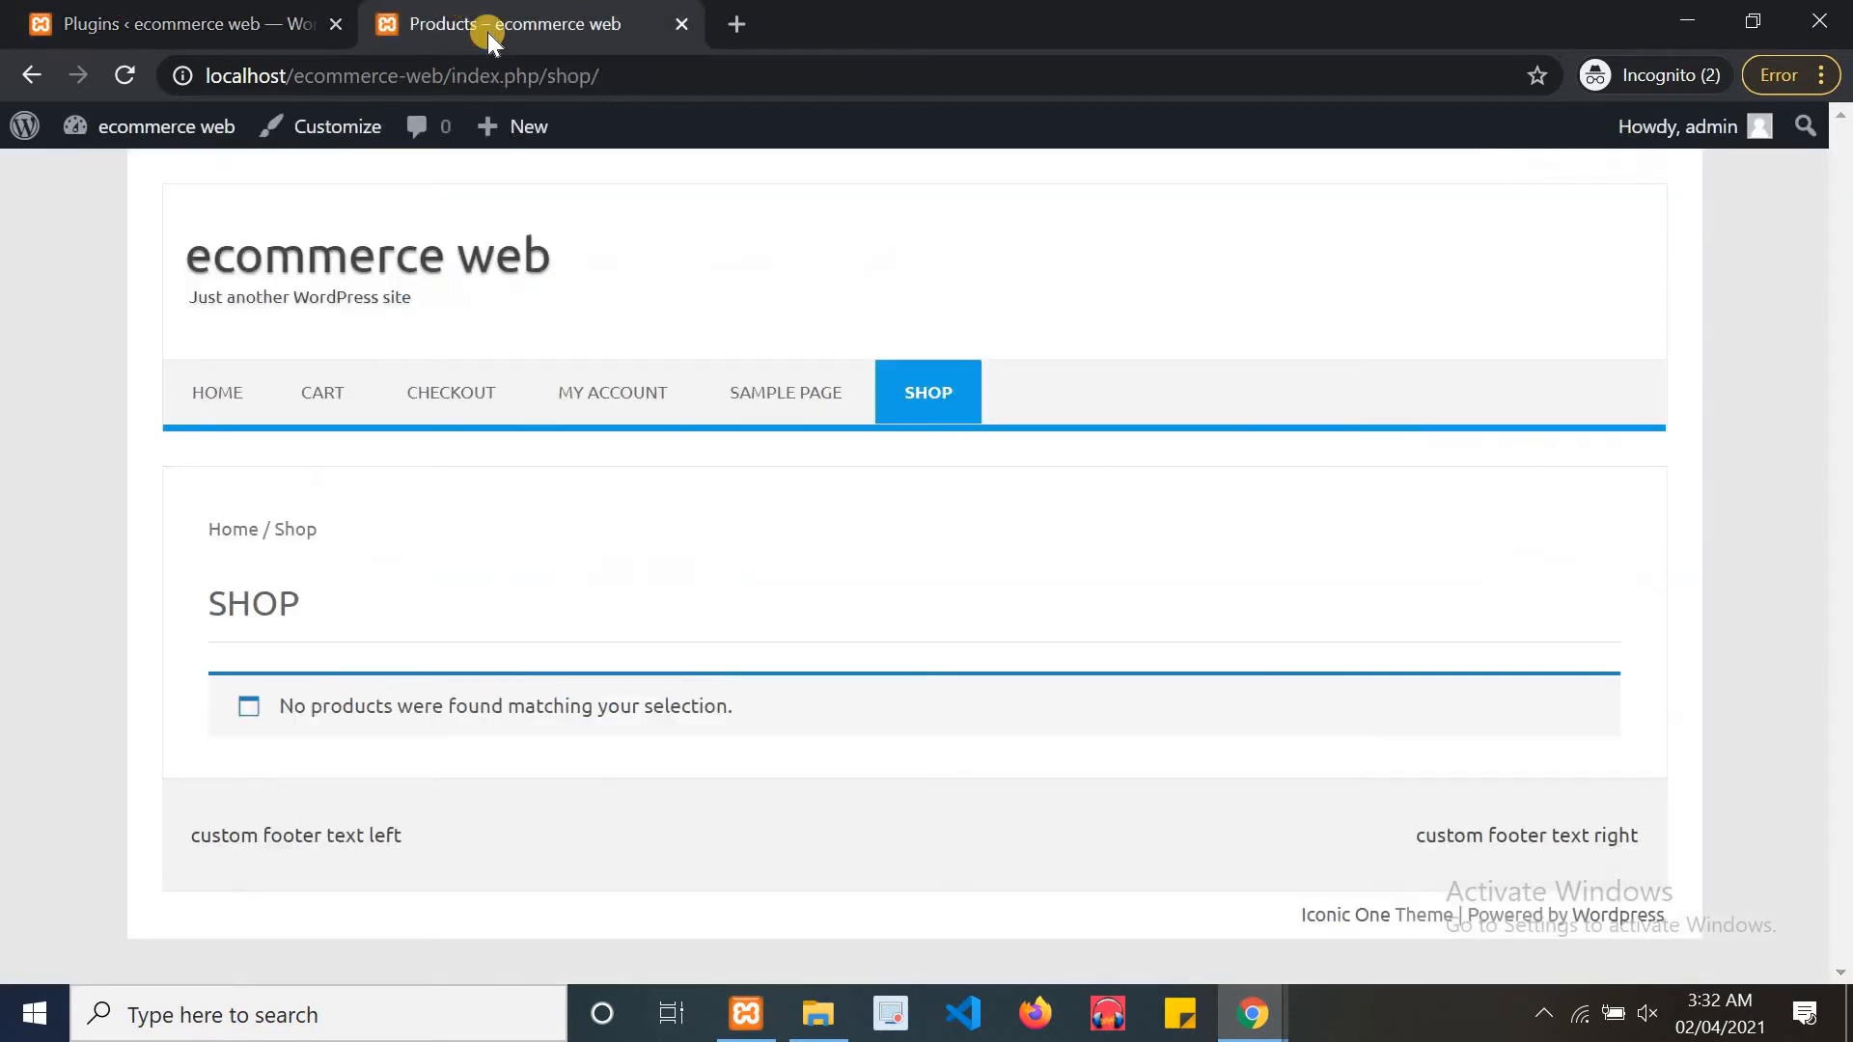
Open the Menus page of the WordPress admin and look at the navigation menu on the site's Shop page
{"action": "left_click", "coordinate": [87, 12]}
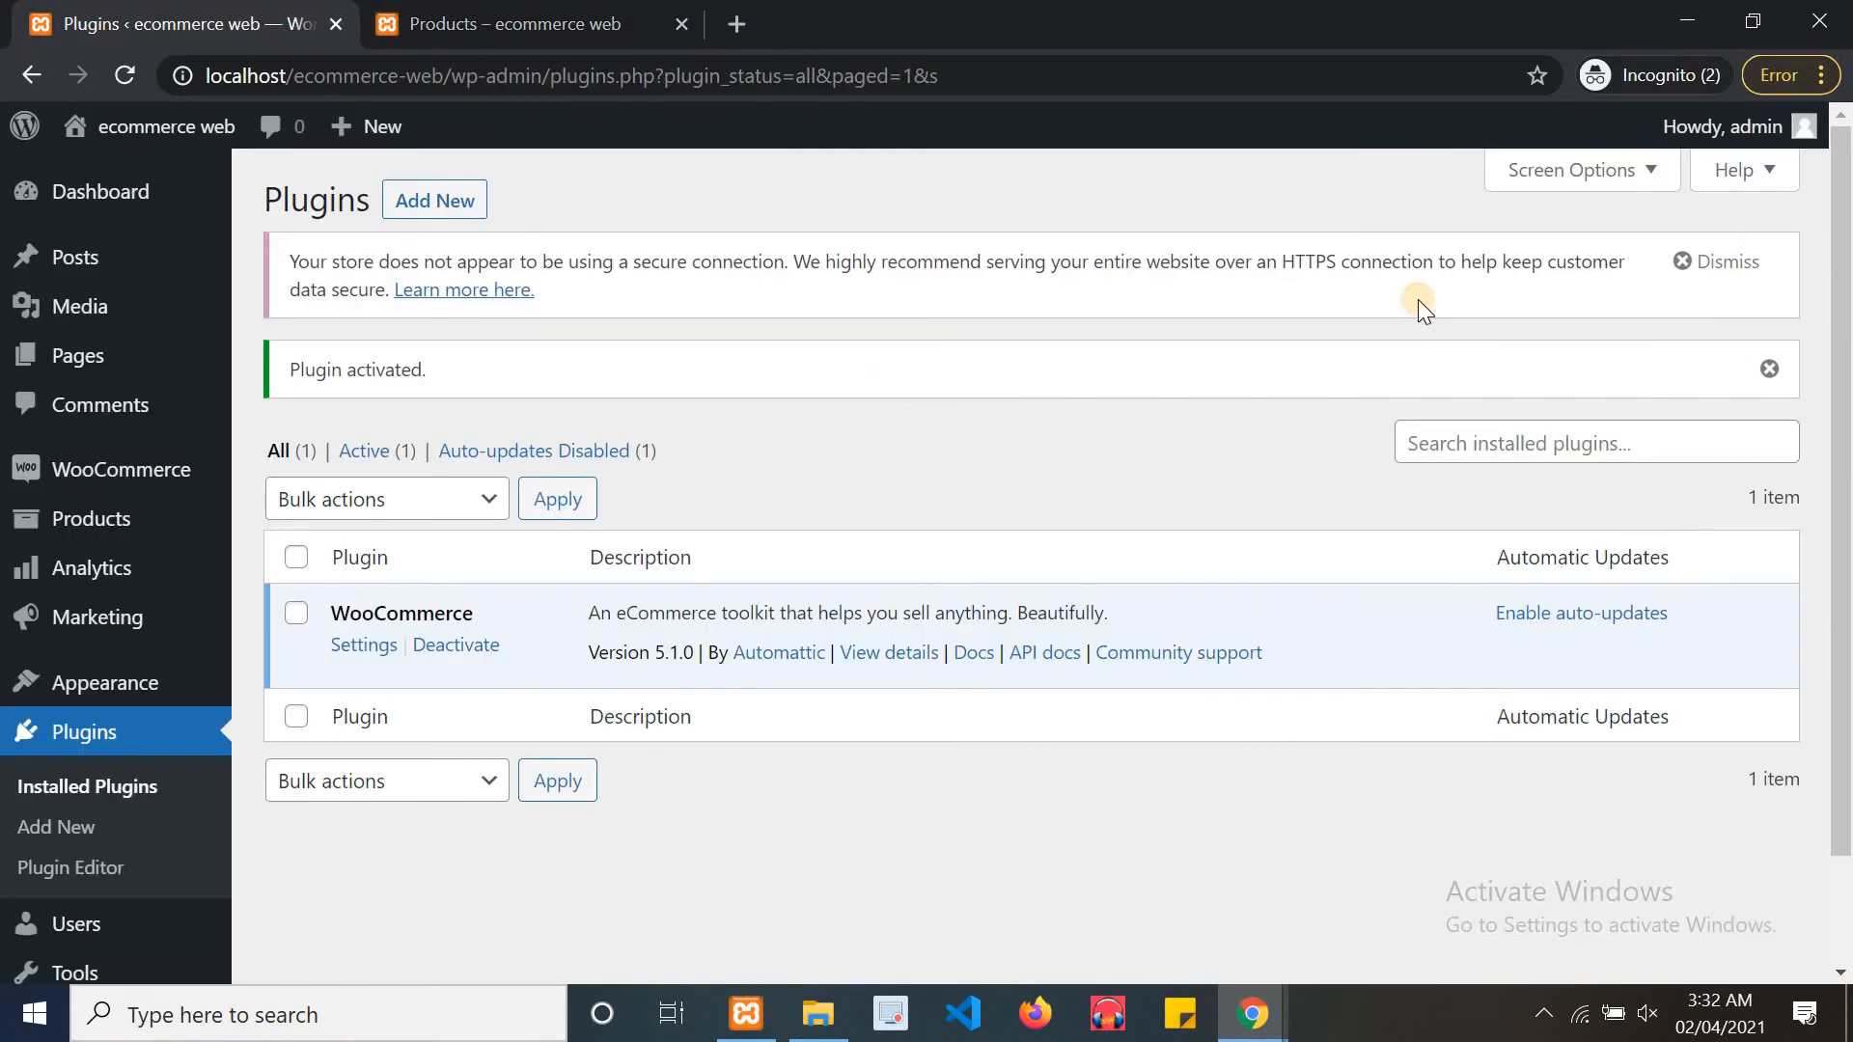
{"action": "scroll", "coordinate": [1845, 652], "scroll_direction": "down", "scroll_amount": 2}
{"action": "scroll", "coordinate": [1273, 695], "scroll_direction": "up", "scroll_amount": 1}
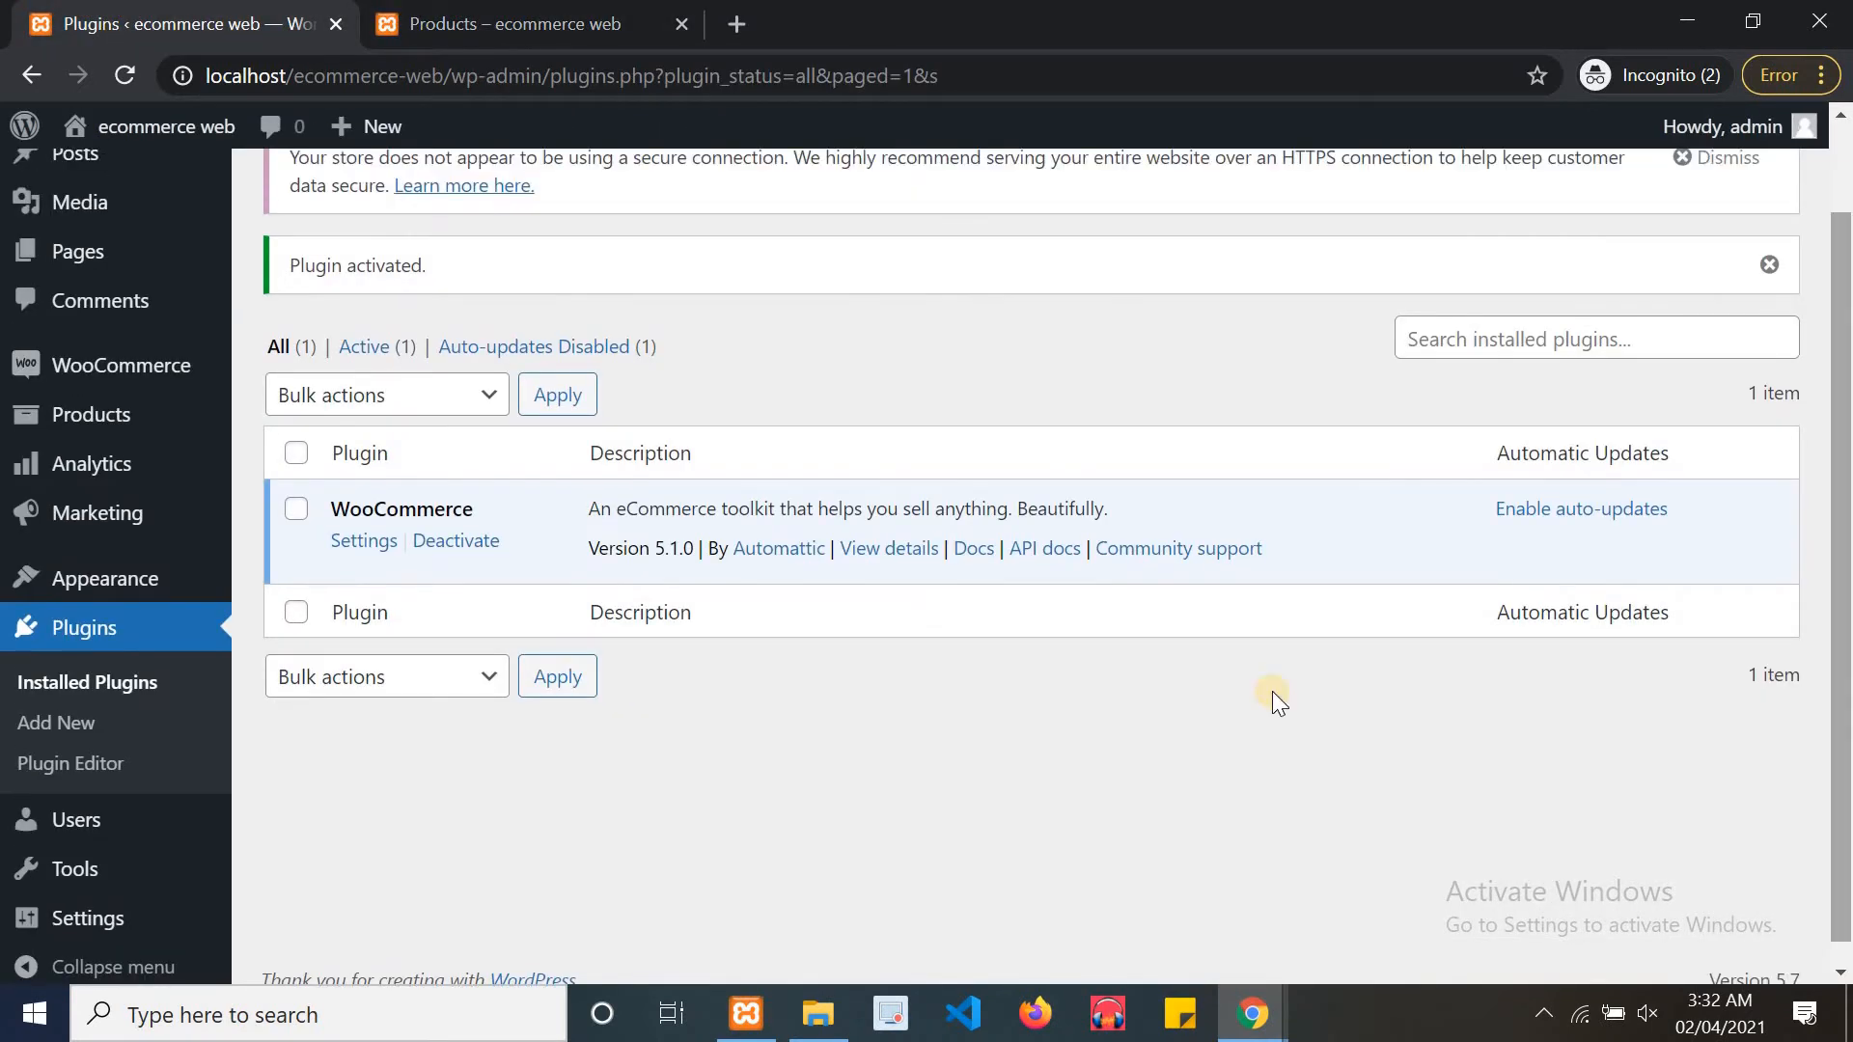
{"action": "mouse_move", "coordinate": [172, 567]}
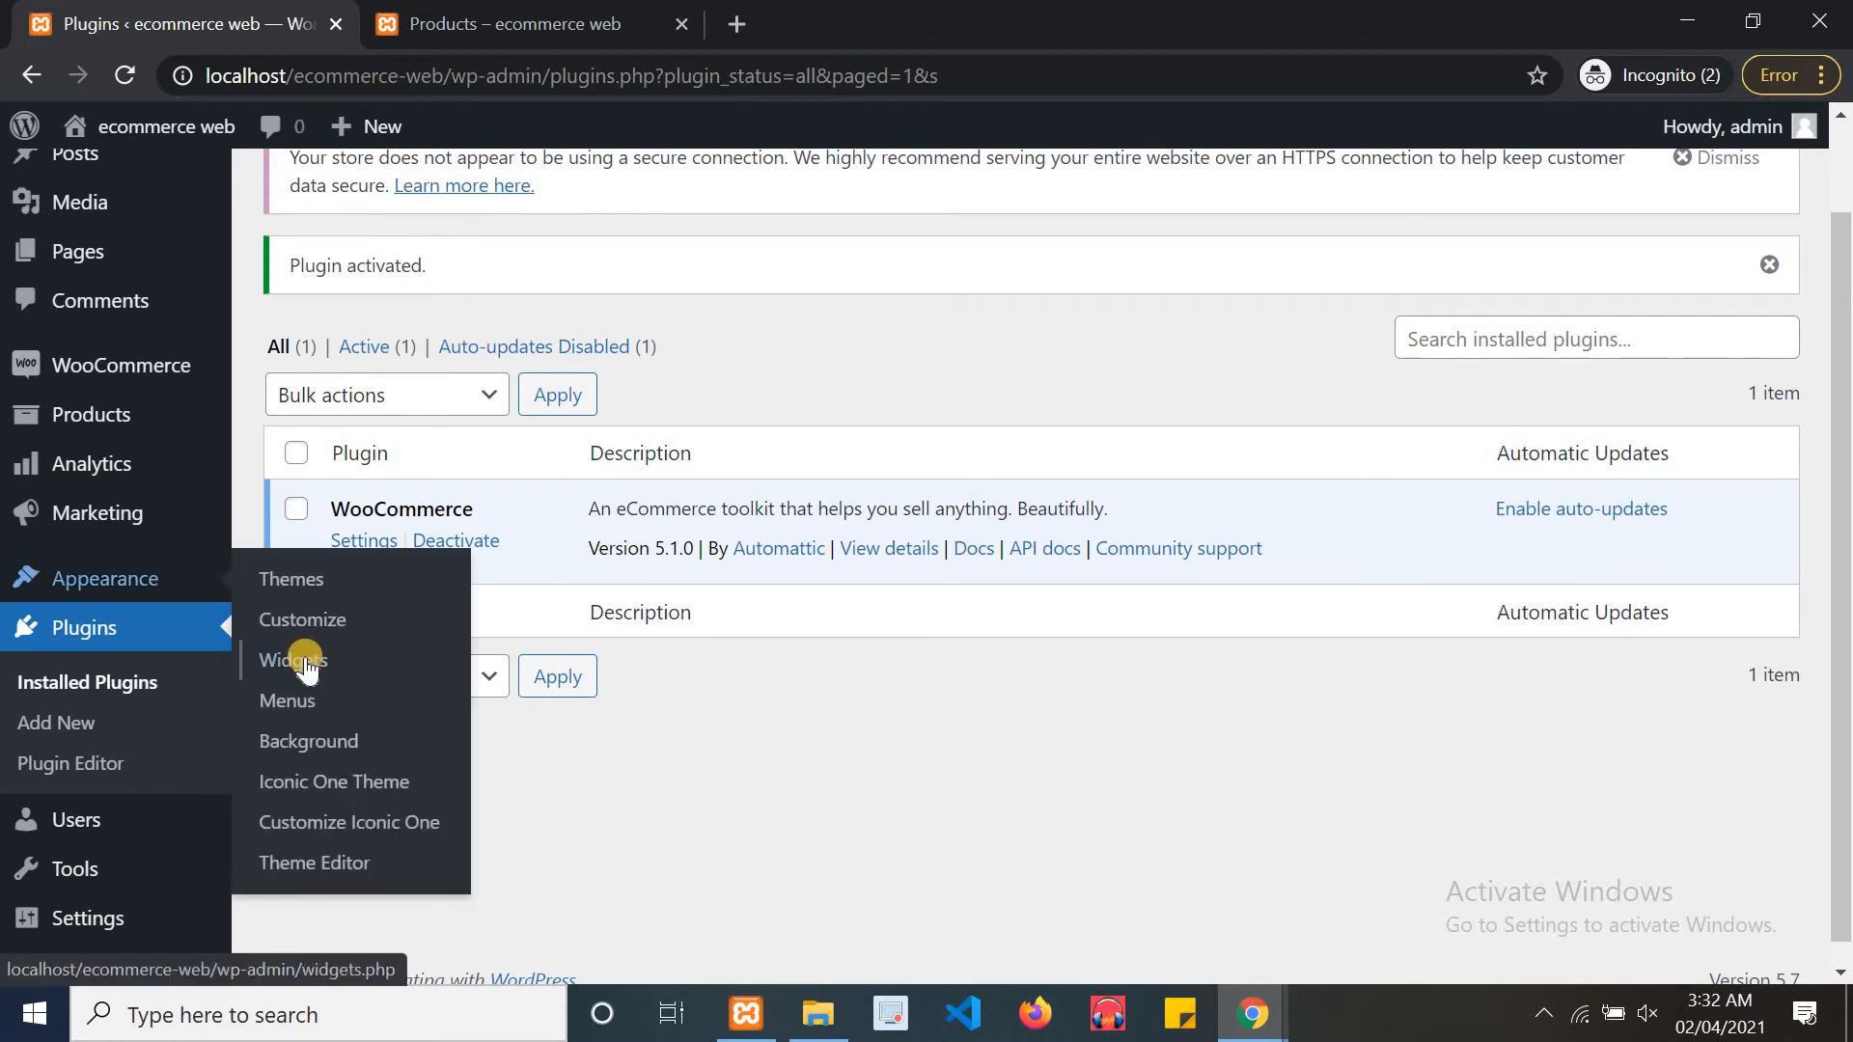
{"action": "left_click", "coordinate": [286, 701]}
{"action": "left_click", "coordinate": [386, 11]}
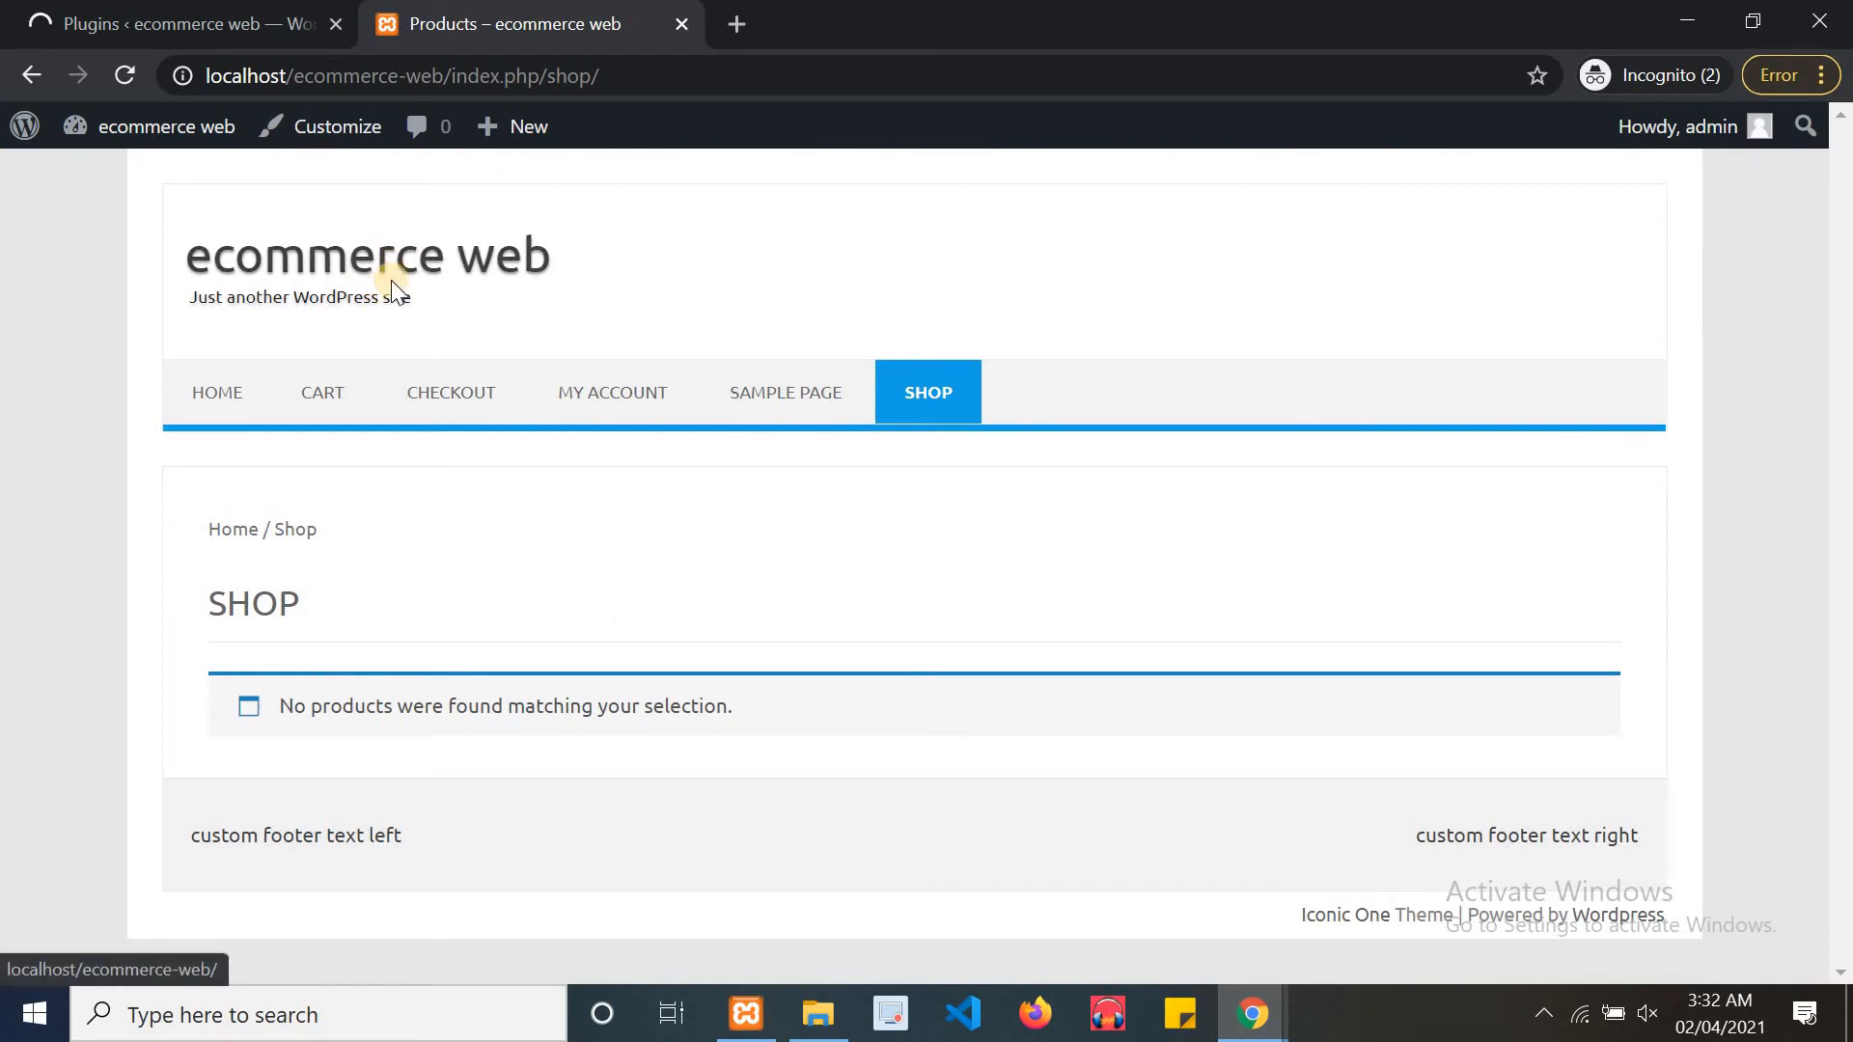
{"action": "left_click", "coordinate": [145, 22]}
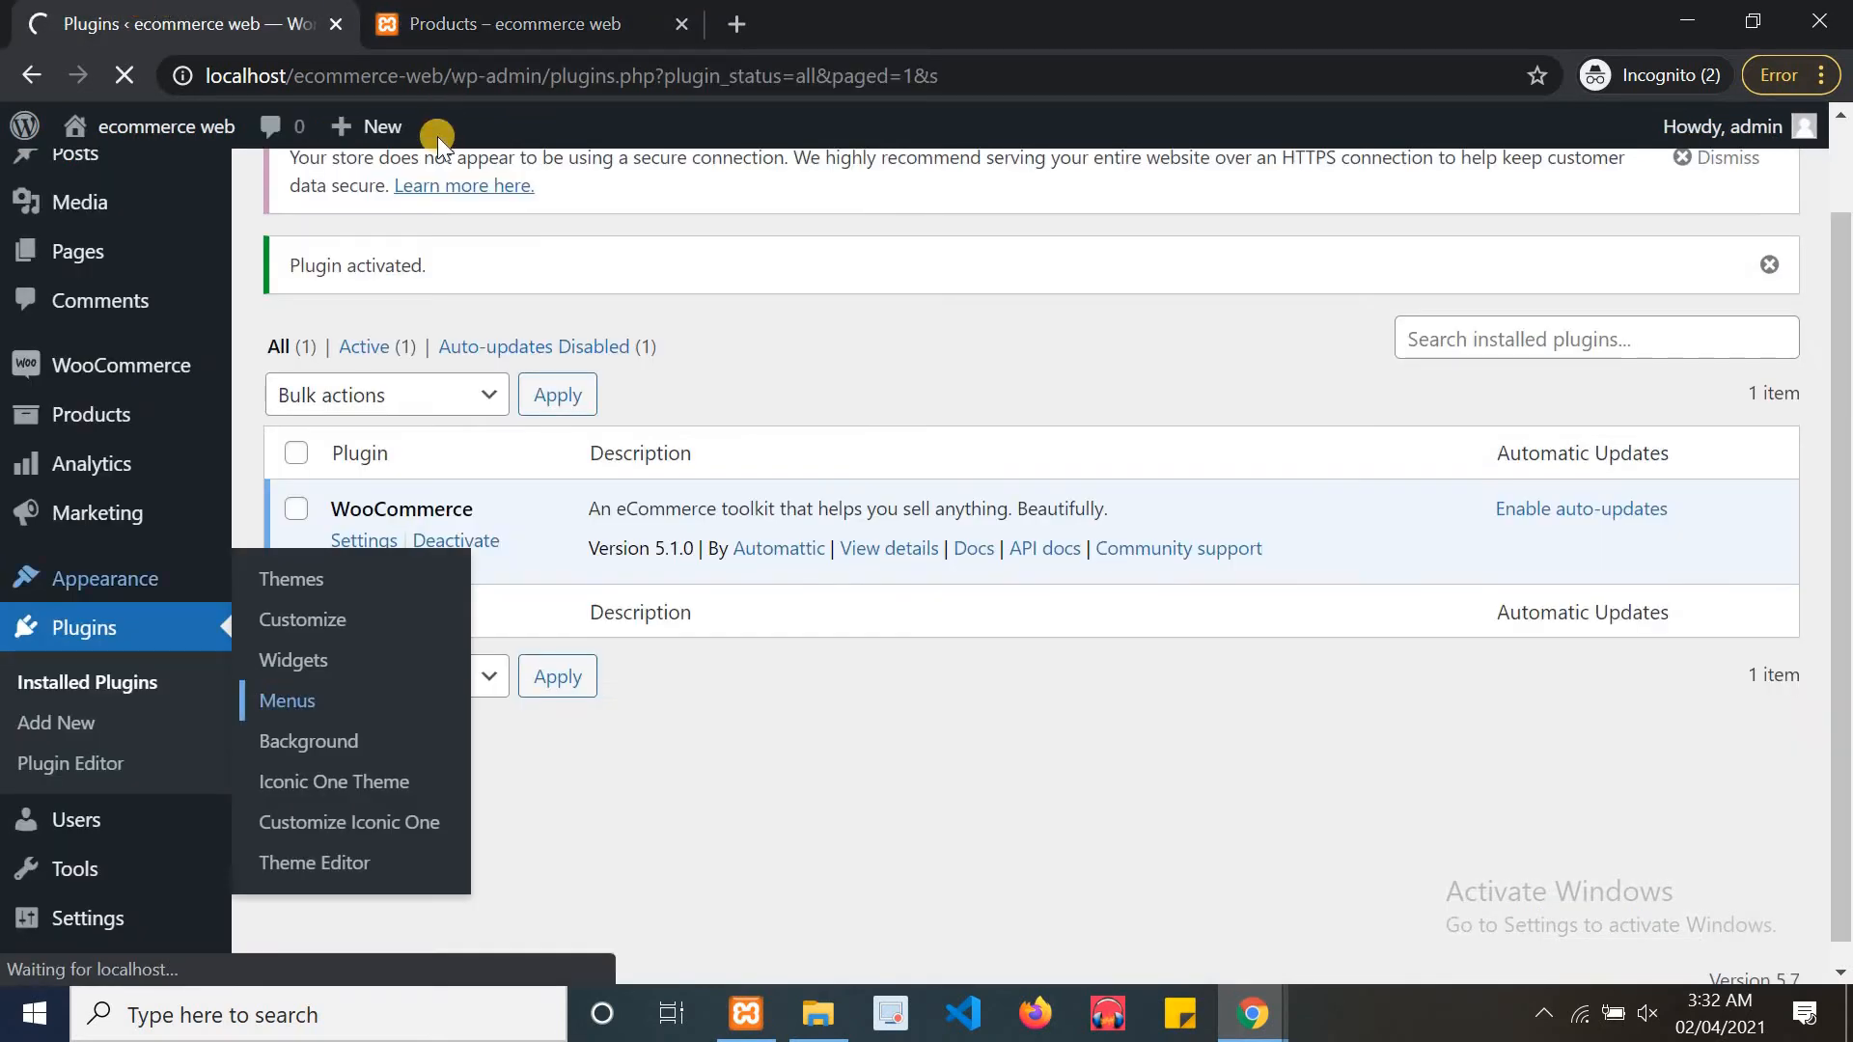
{"action": "left_click", "coordinate": [454, 16]}
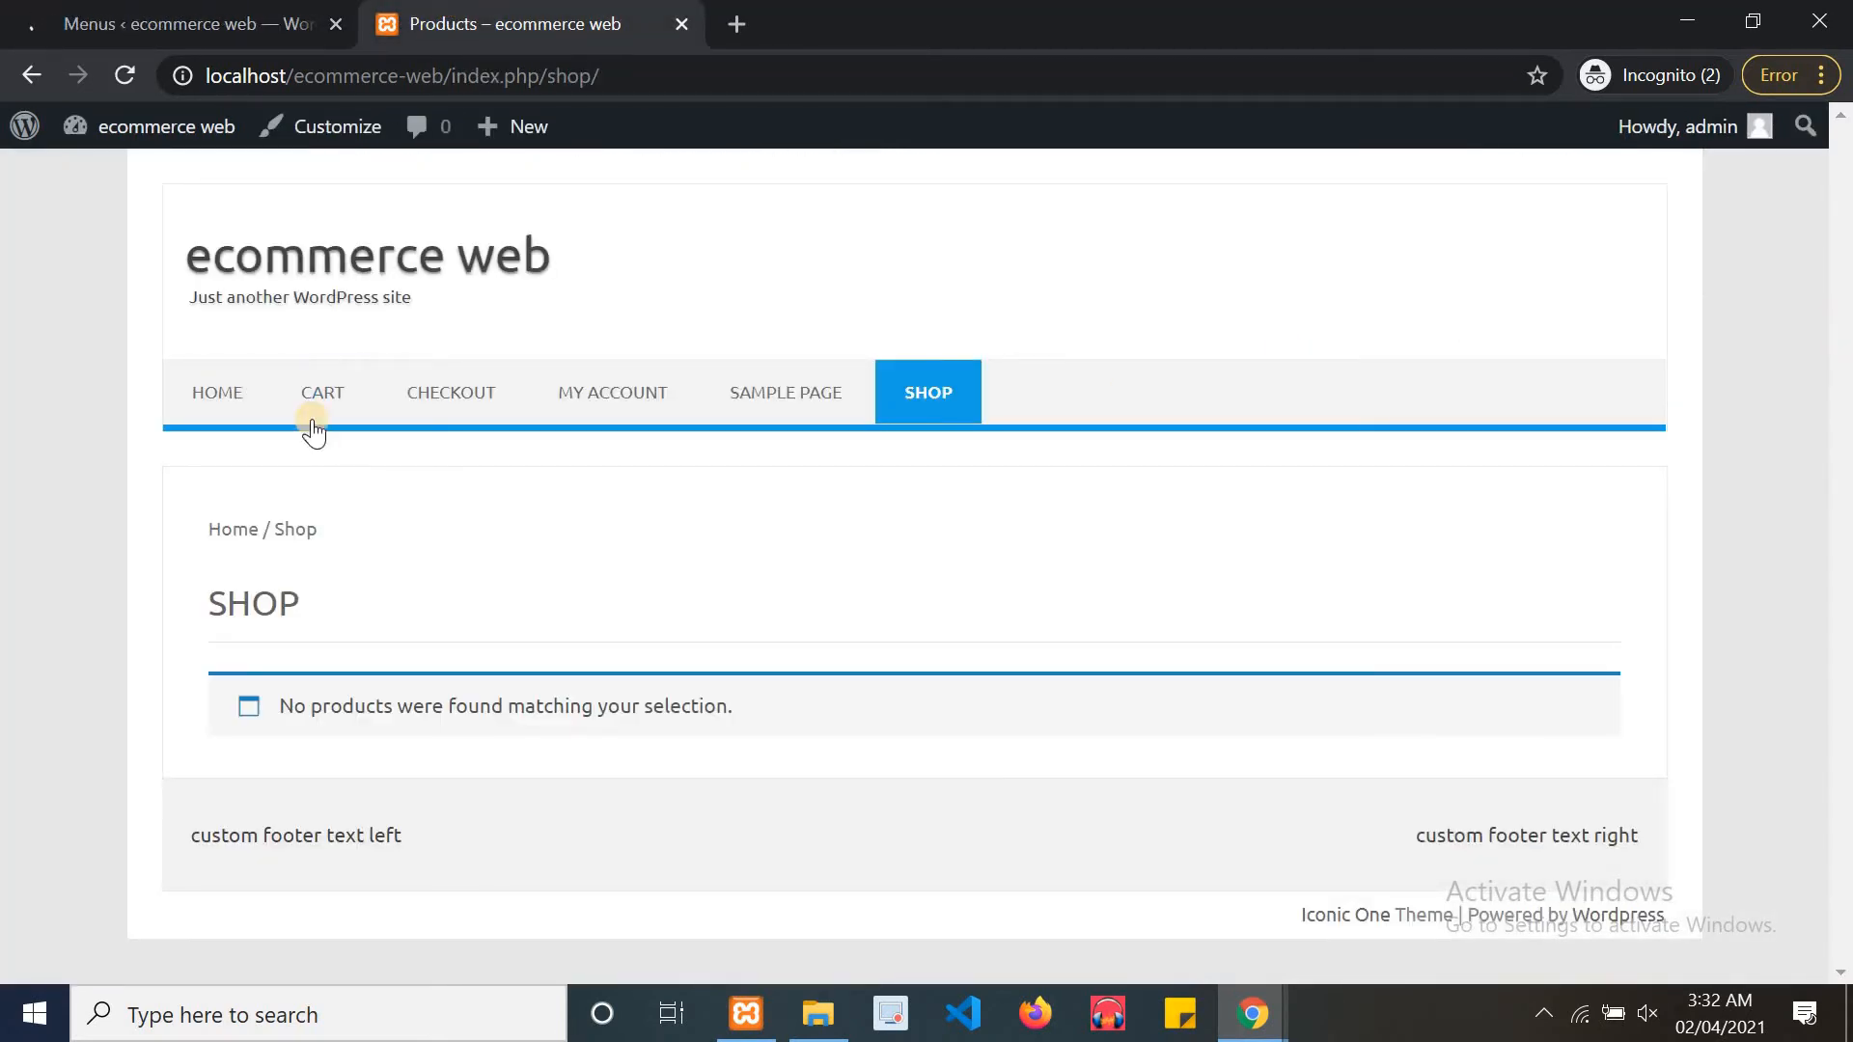
Examine the form for a first menu on the Menus page: its name field, the available pages and the preset menu structure
{"action": "left_click", "coordinate": [145, 21]}
{"action": "left_click_drag", "start_coordinate": [1843, 260], "coordinate": [1845, 500]}
{"action": "scroll", "coordinate": [1682, 289], "scroll_direction": "up", "scroll_amount": 3}
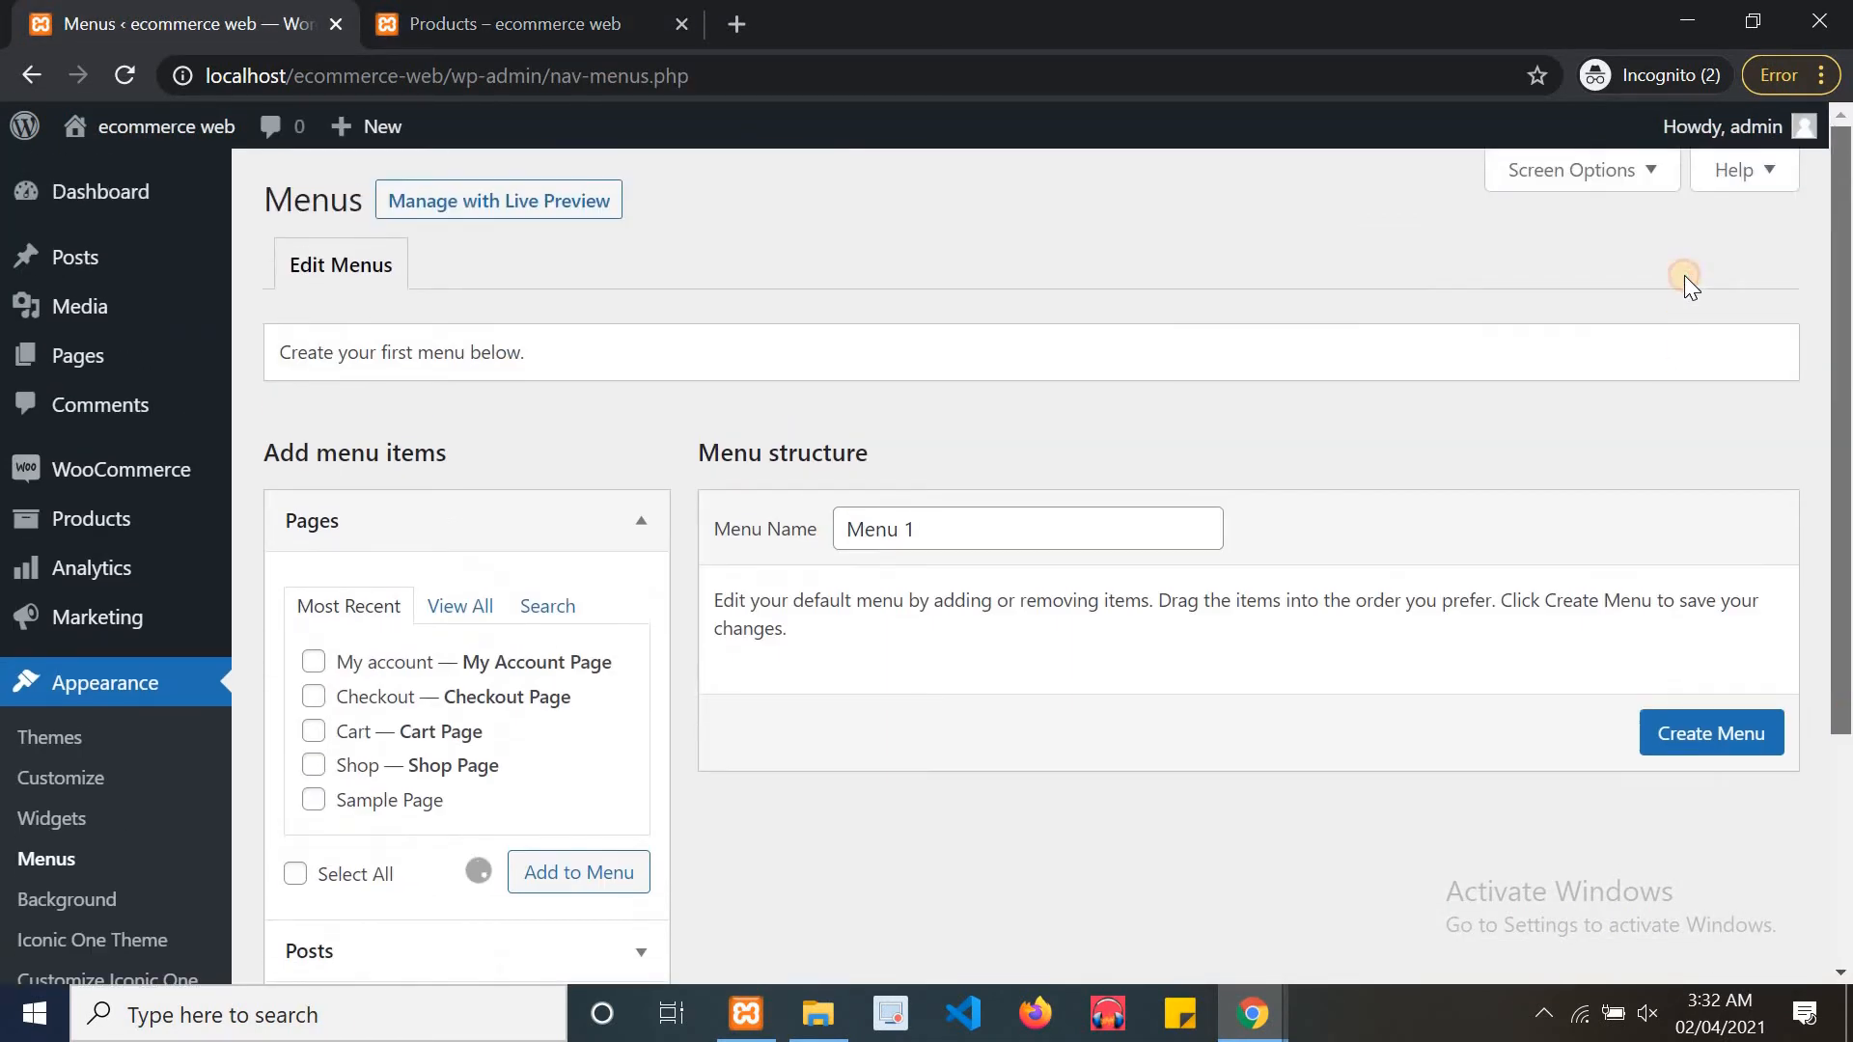
{"action": "left_click", "coordinate": [1022, 538]}
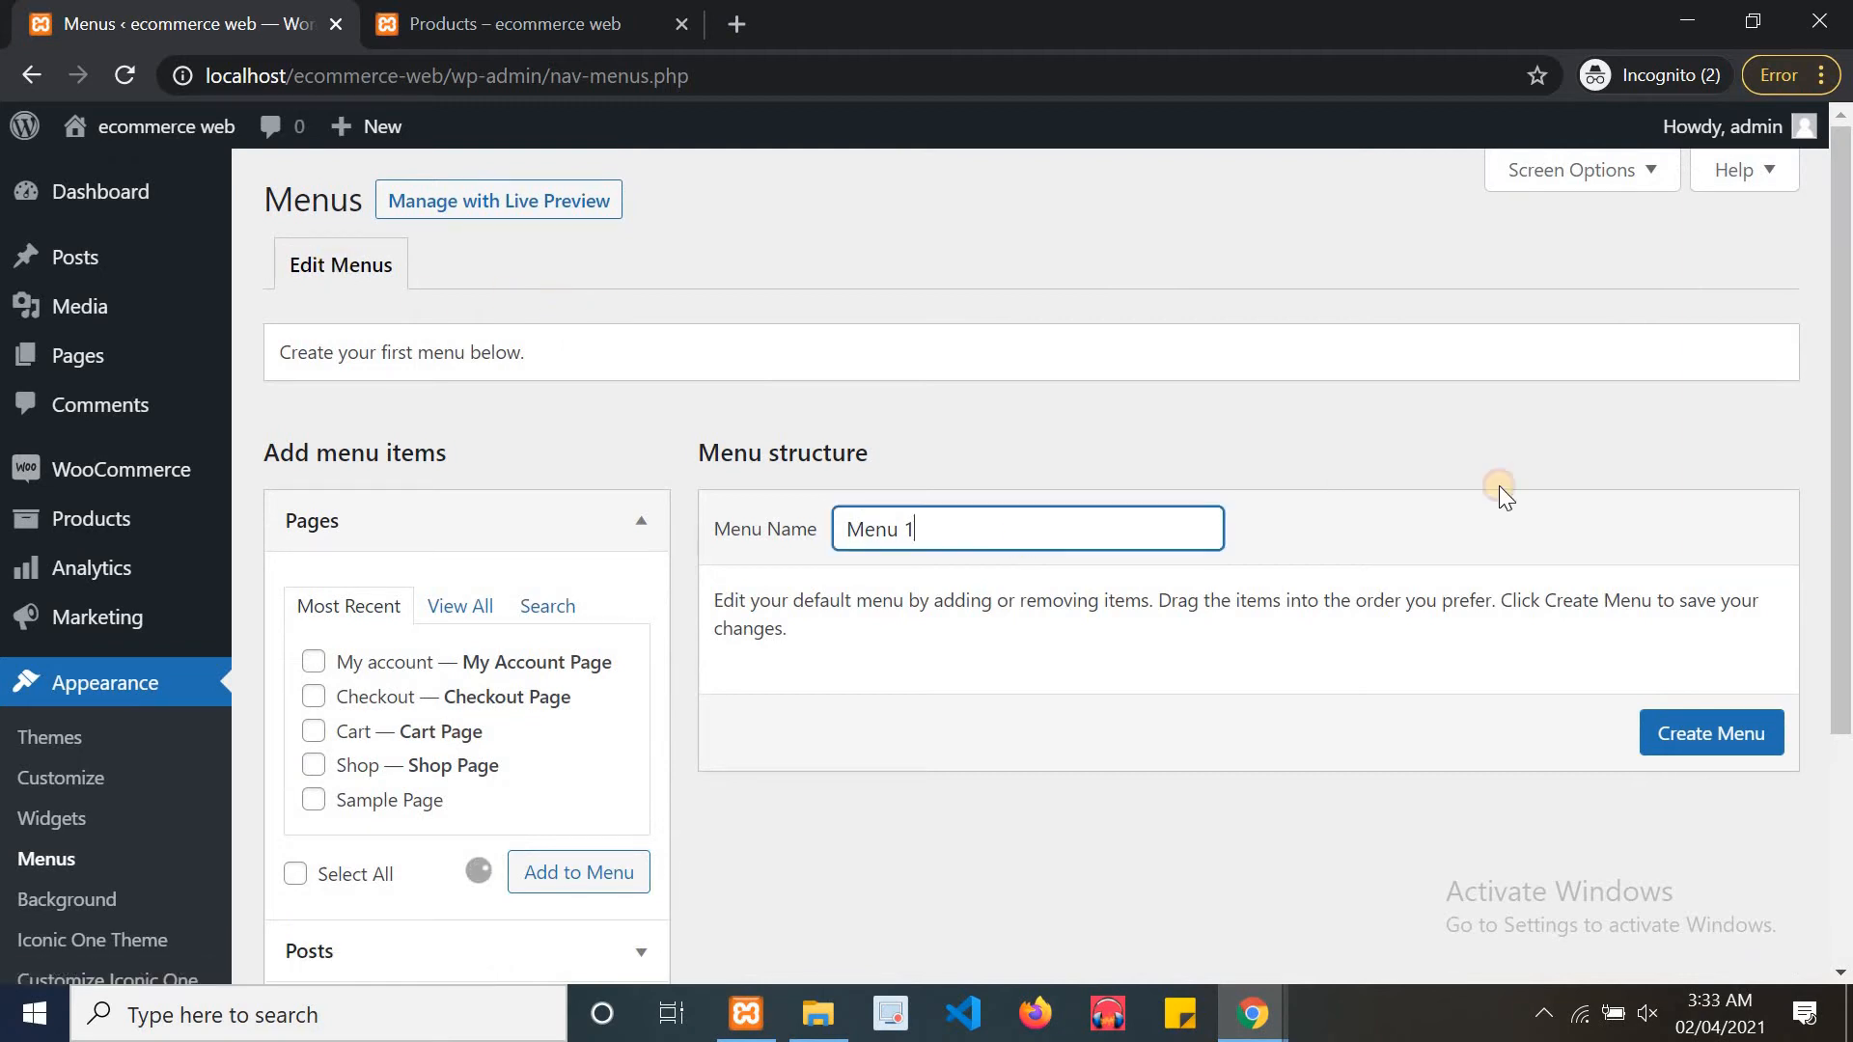
{"action": "scroll", "coordinate": [1843, 512], "scroll_direction": "down", "scroll_amount": 3}
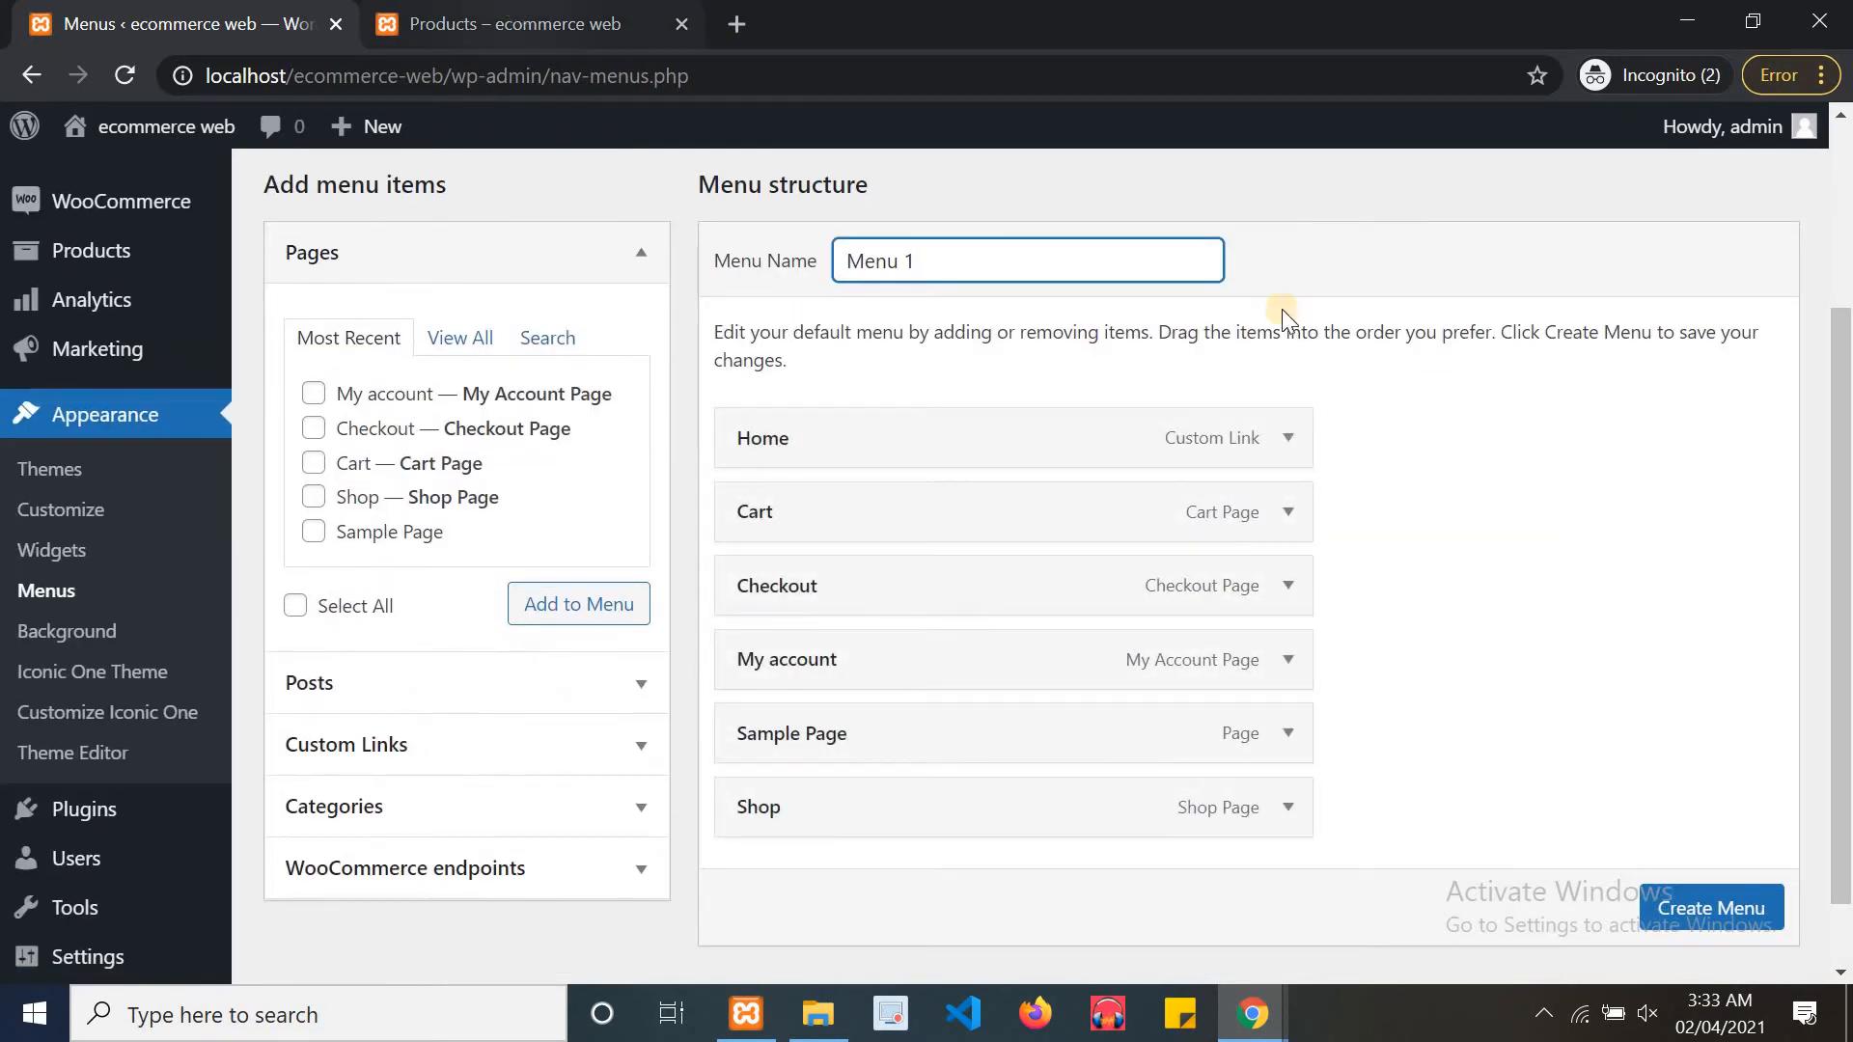
{"action": "scroll", "coordinate": [1822, 217], "scroll_direction": "up", "scroll_amount": 3}
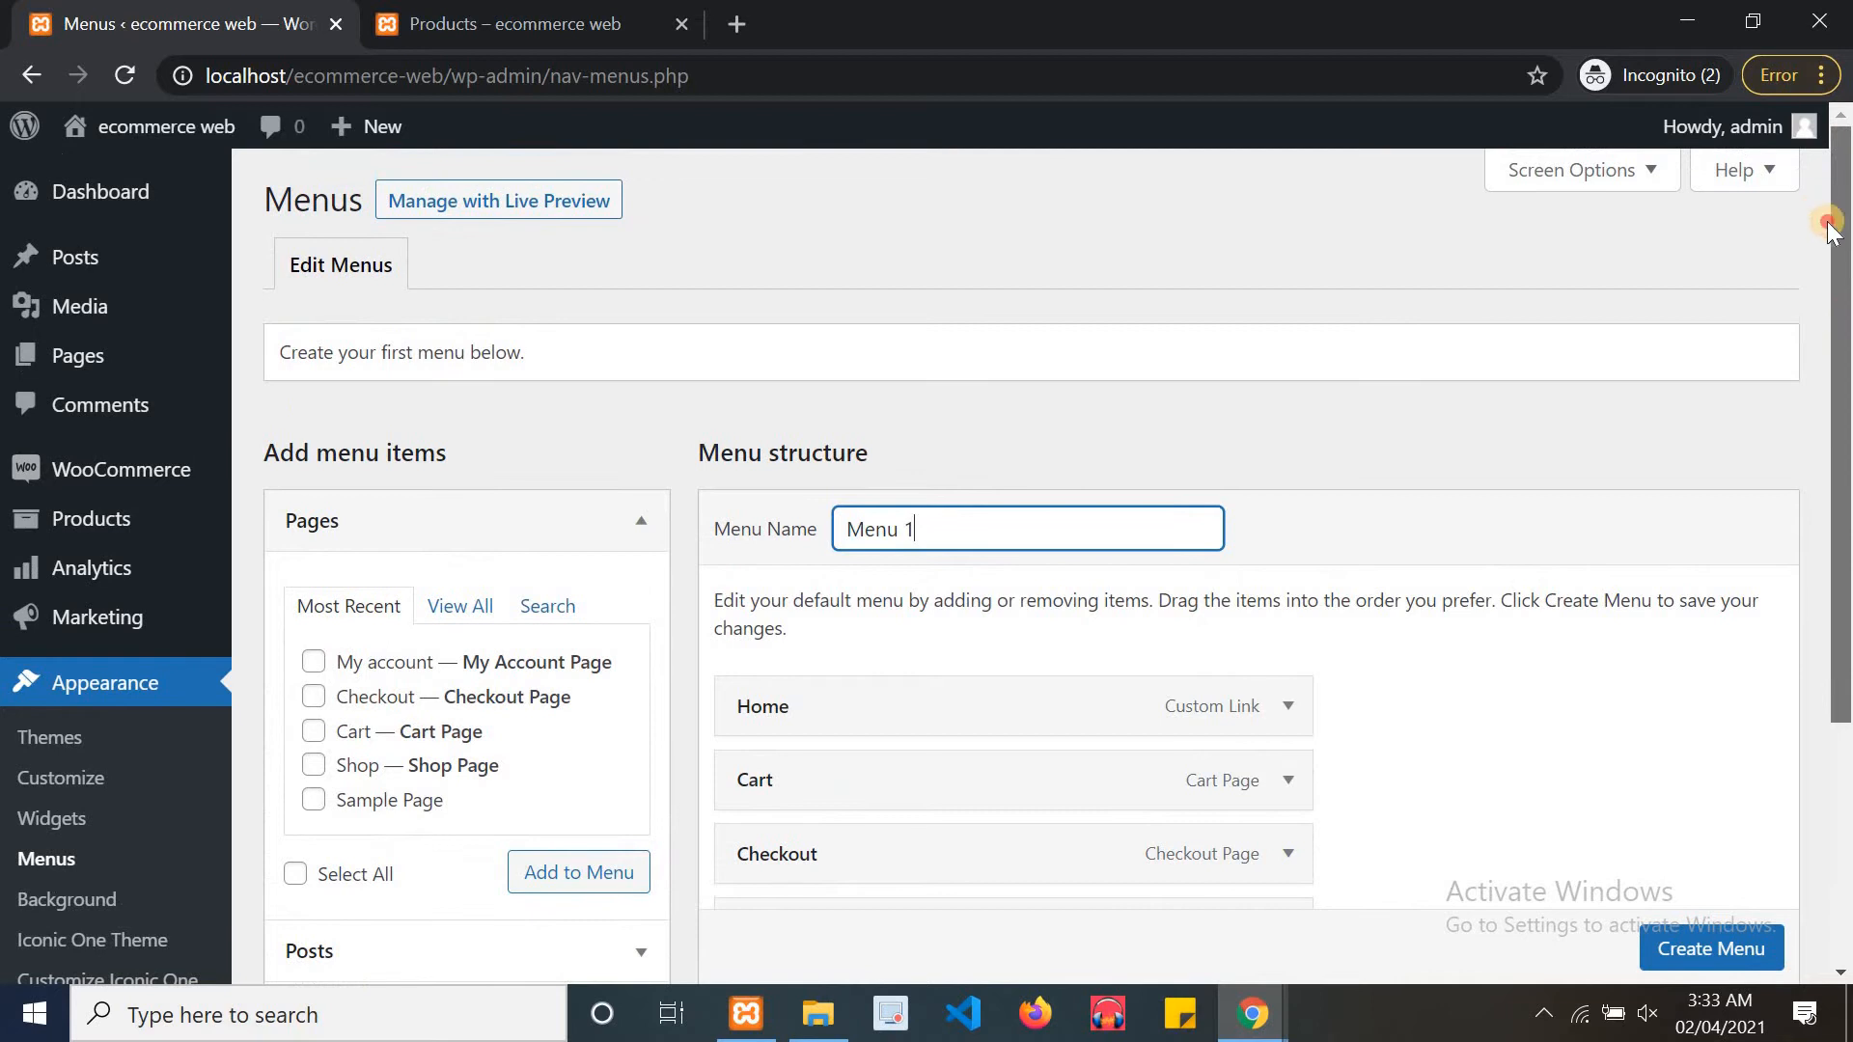
{"action": "left_click_drag", "start_coordinate": [1826, 222], "coordinate": [1778, 463]}
{"action": "left_click_drag", "start_coordinate": [1843, 618], "coordinate": [1844, 434]}
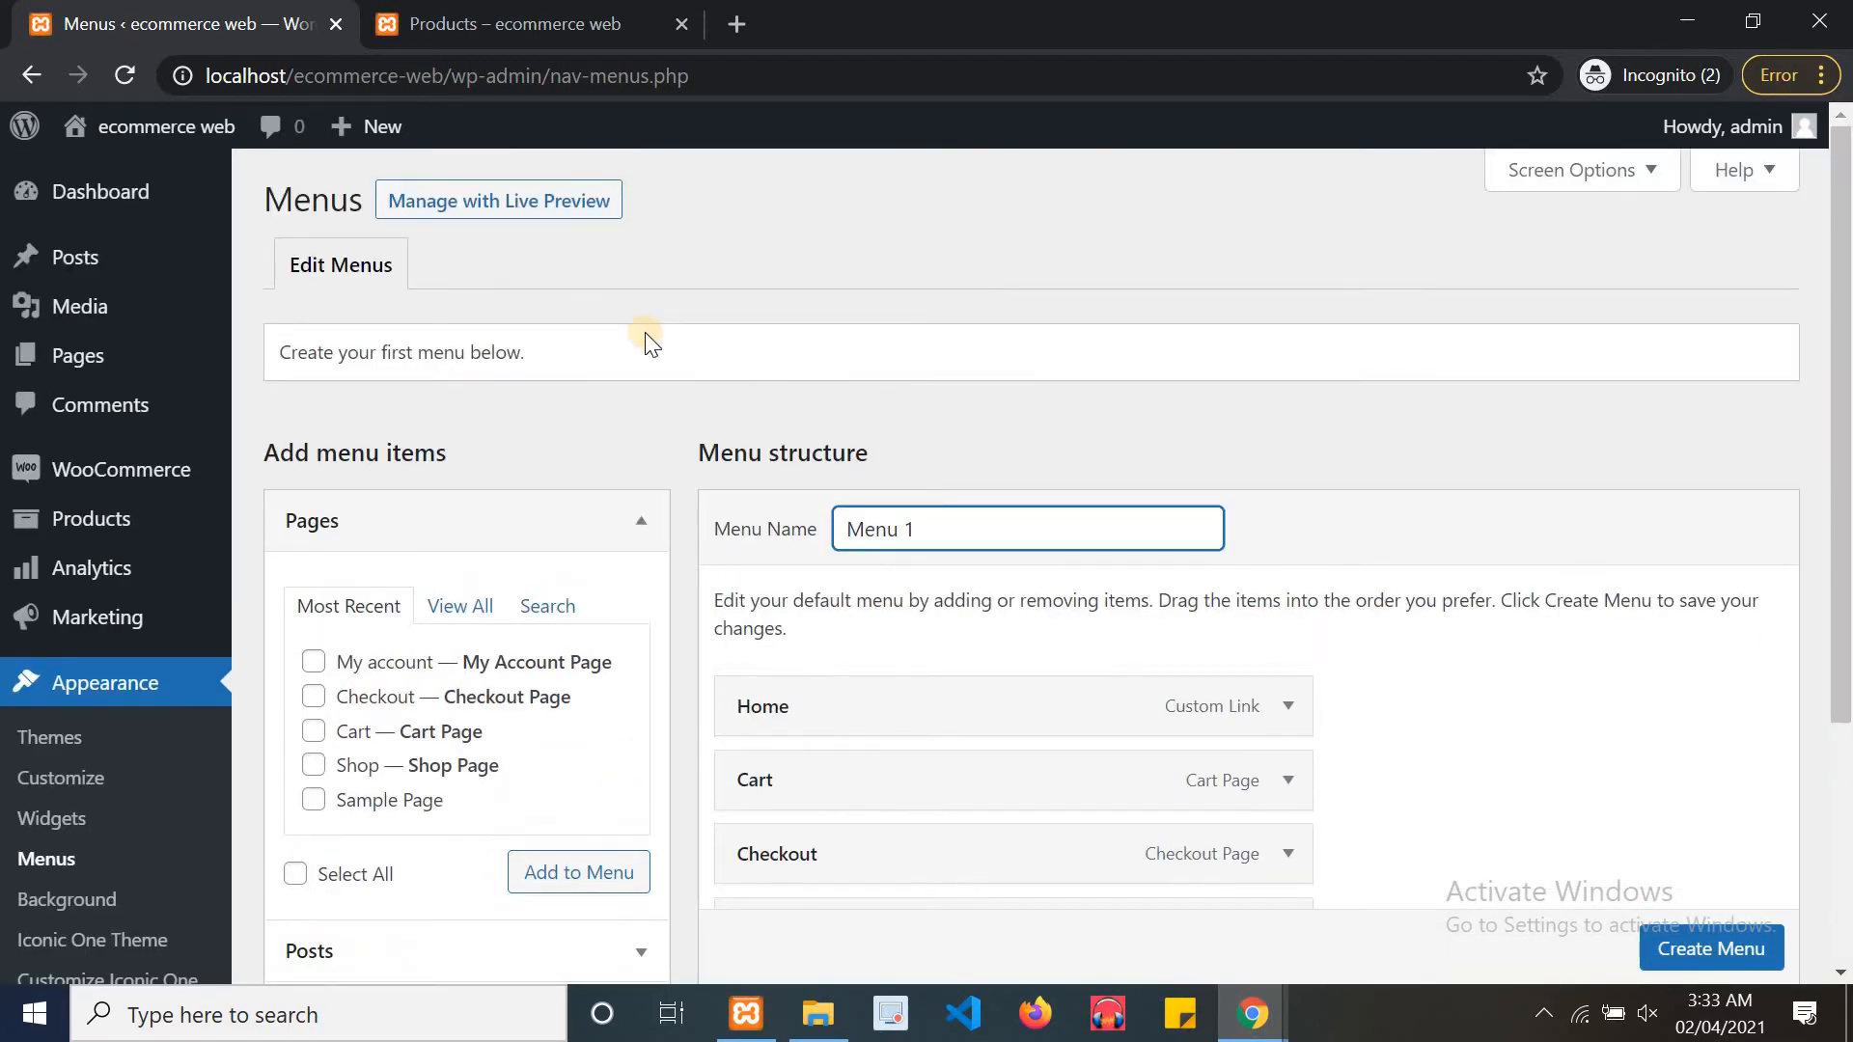
{"action": "left_click", "coordinate": [465, 335]}
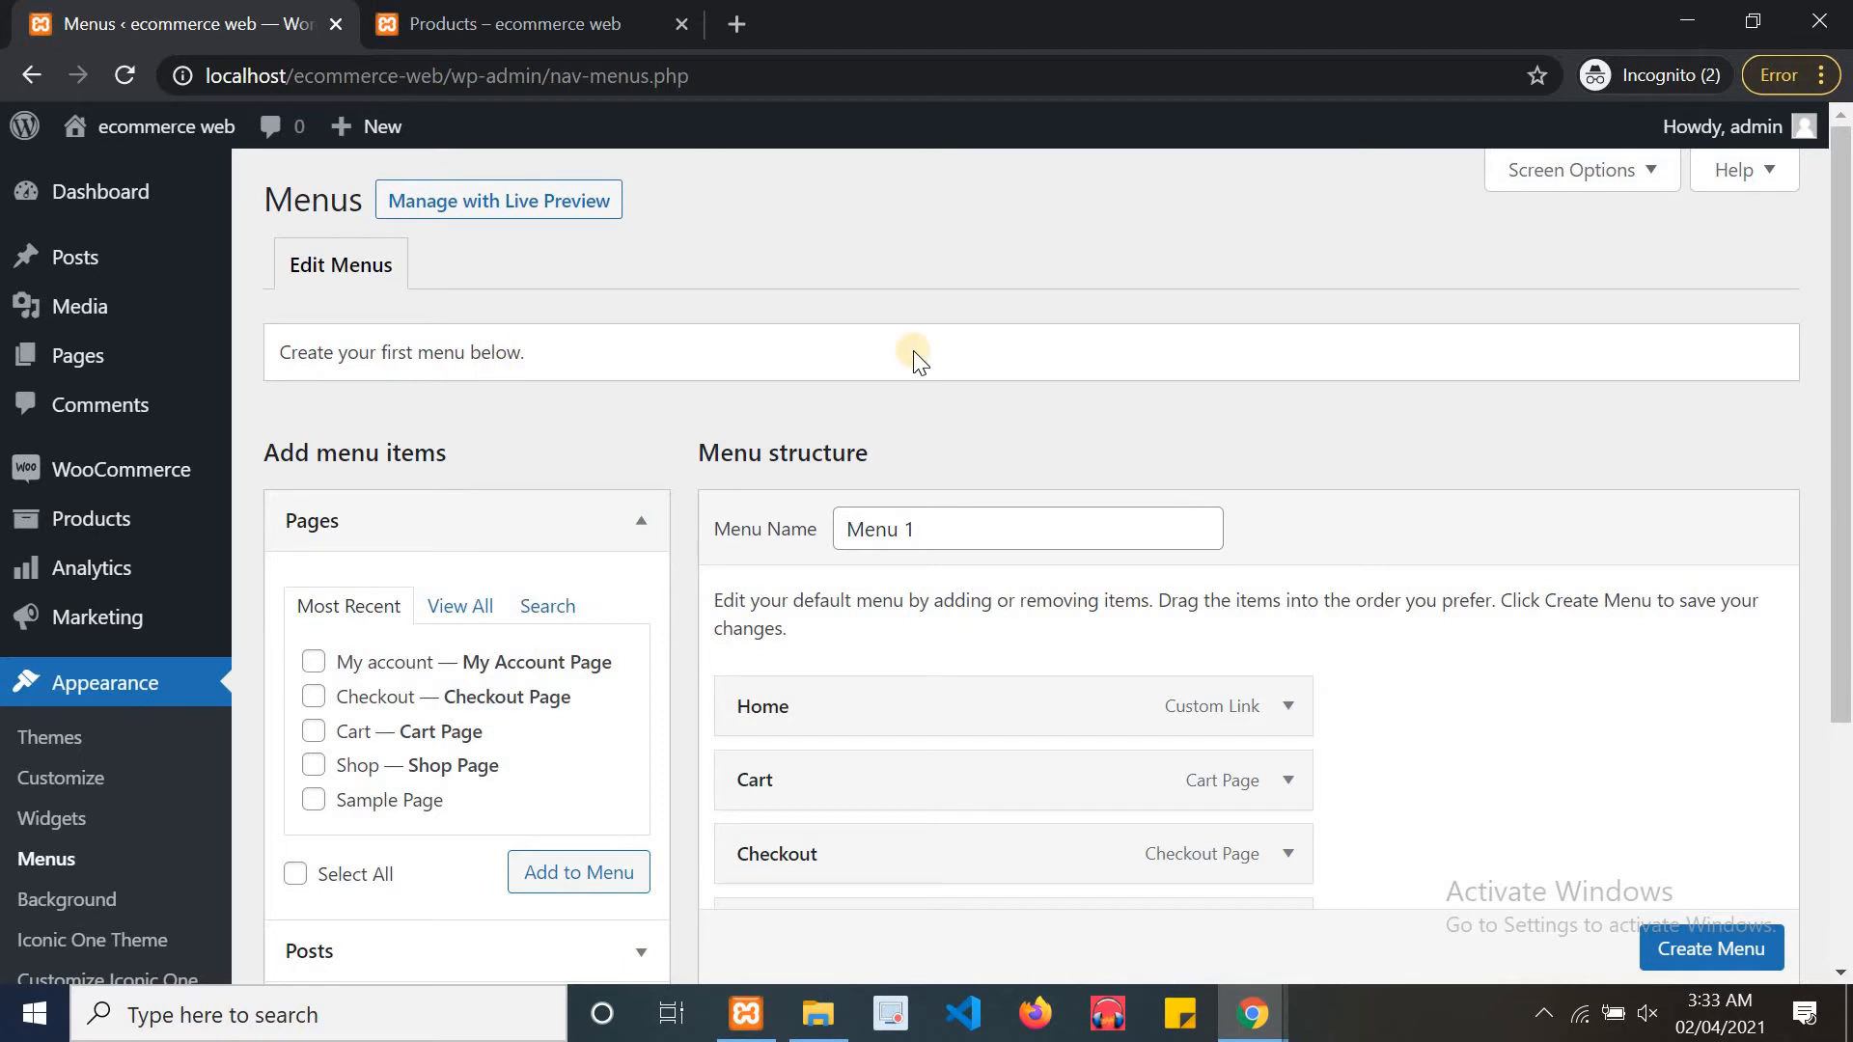
{"action": "mouse_move", "coordinate": [1845, 424]}
{"action": "left_mouse_down"}
{"action": "mouse_move", "coordinate": [1845, 574]}
{"action": "mouse_move", "coordinate": [1845, 443]}
{"action": "left_mouse_up"}
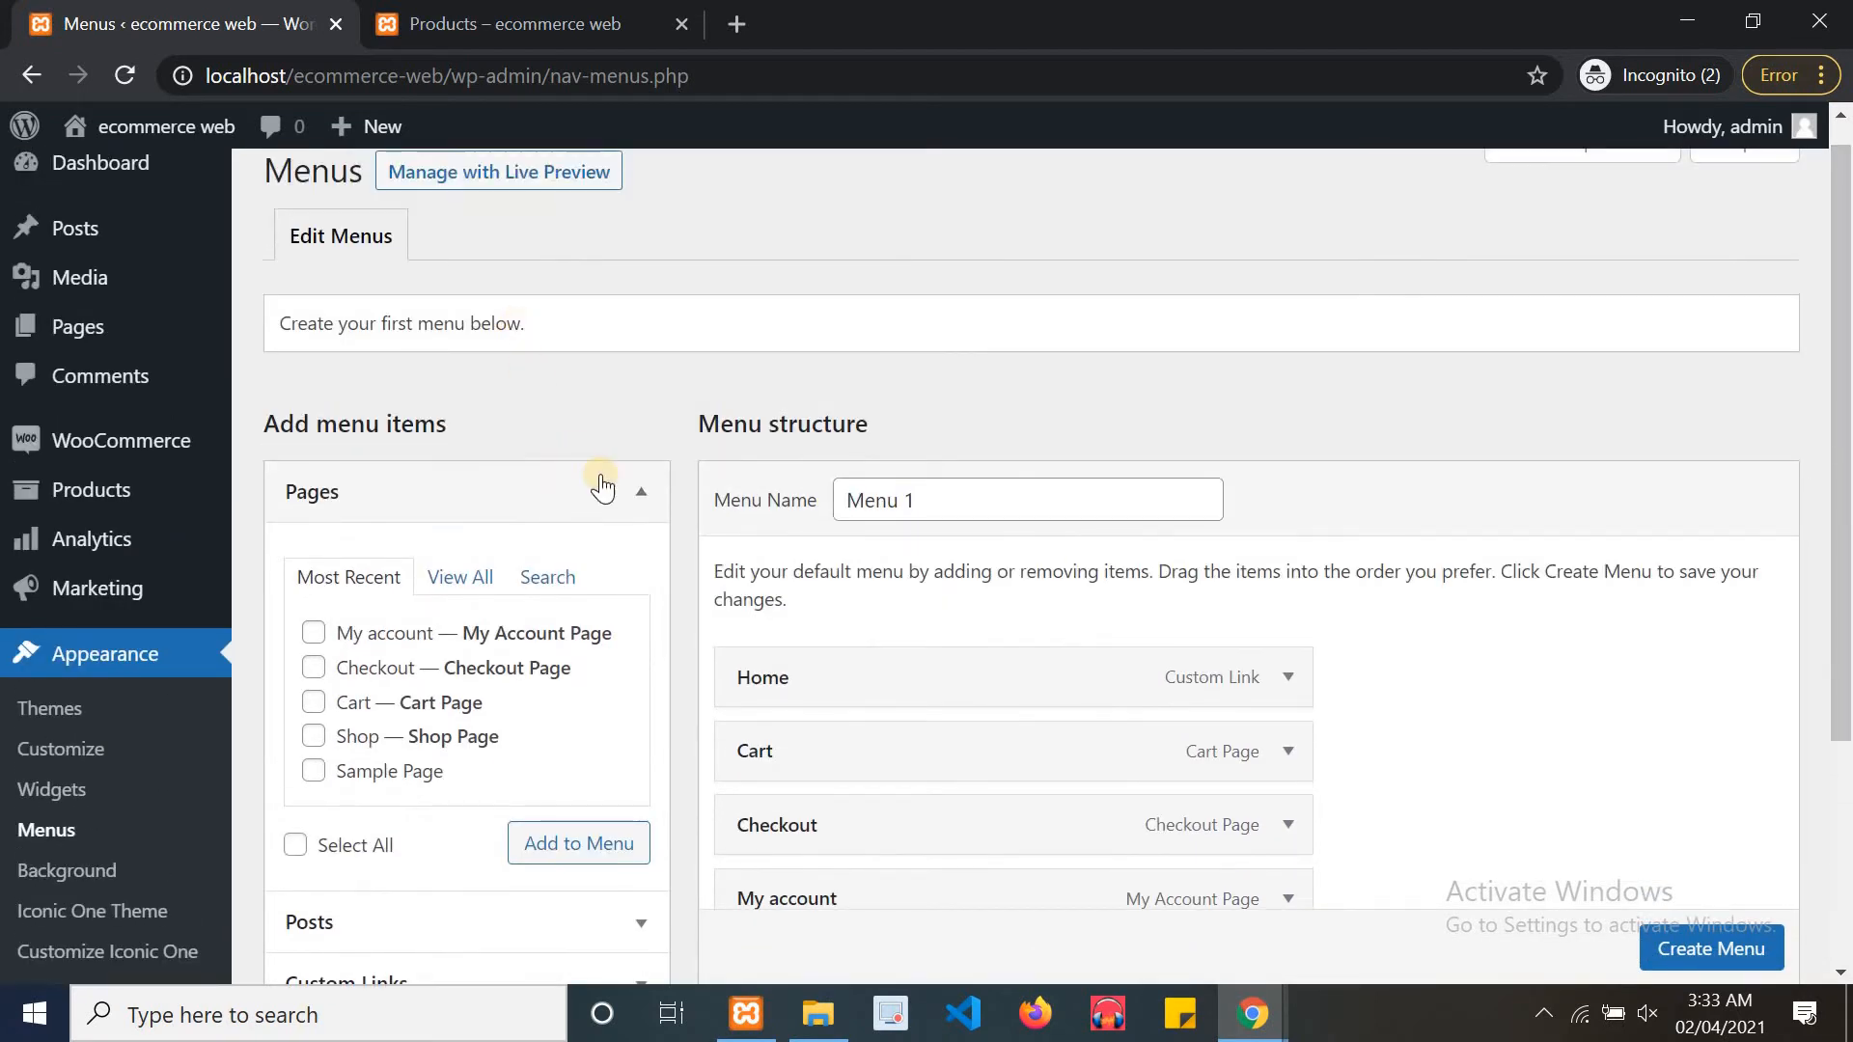
{"action": "triple_click", "coordinate": [418, 312]}
{"action": "left_click", "coordinate": [450, 270]}
{"action": "left_click_drag", "start_coordinate": [1845, 483], "coordinate": [1771, 289]}
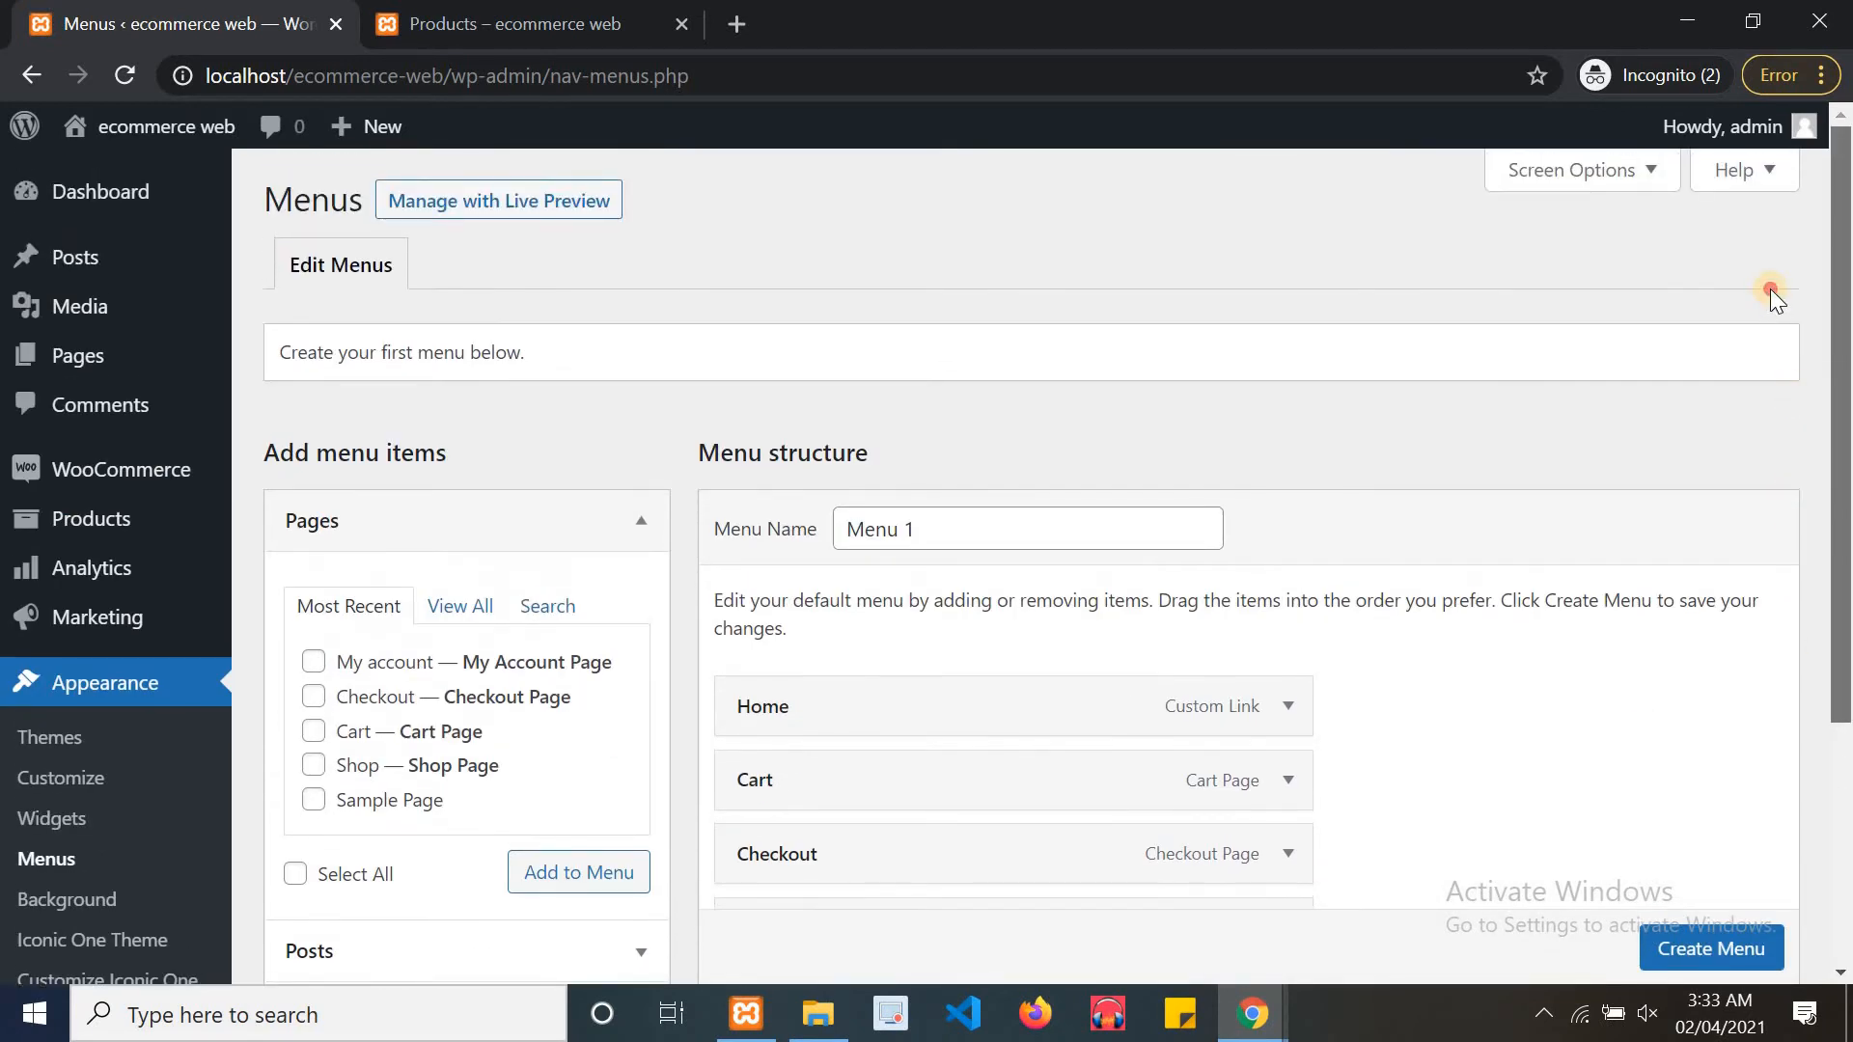
Name the new menu Main Menu and create it with the preset Home, Cart, Checkout, My account, Sample Page and Shop items
{"action": "left_click", "coordinate": [961, 523]}
{"action": "scroll", "coordinate": [813, 258], "scroll_direction": "down", "scroll_amount": 2}
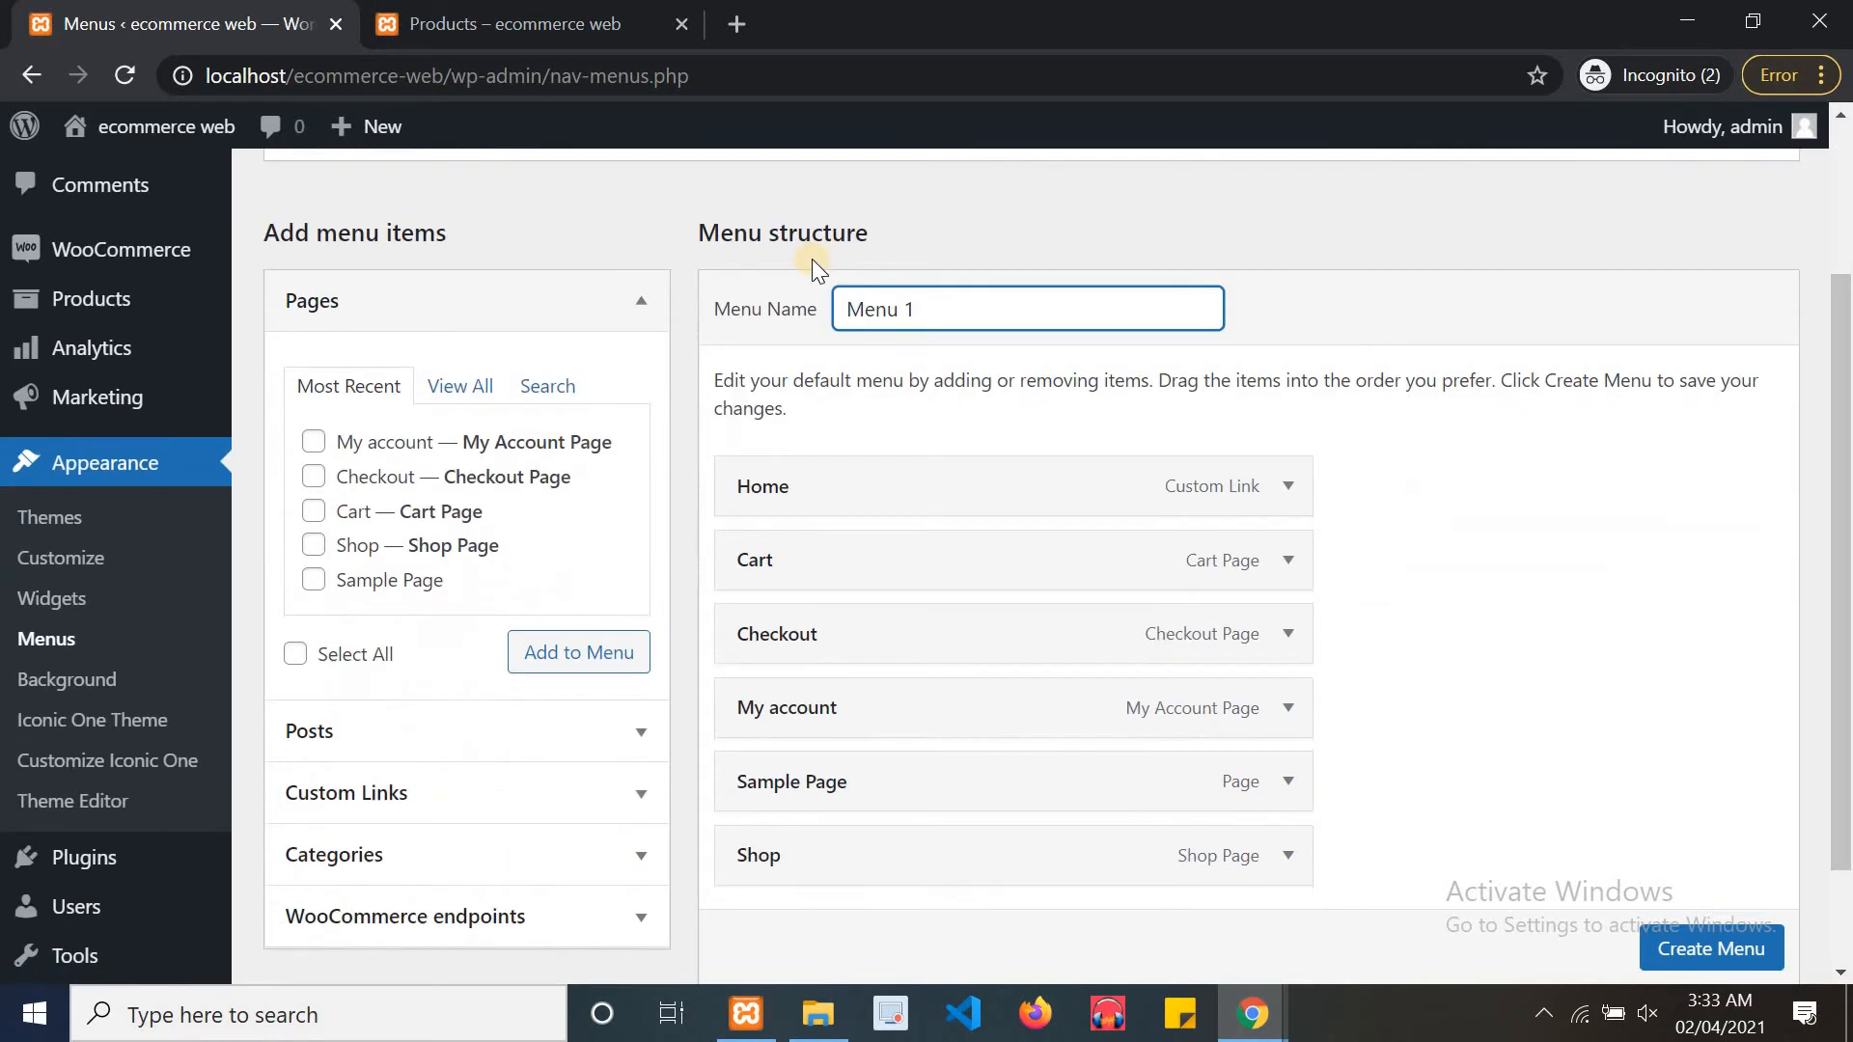
{"action": "triple_click", "coordinate": [937, 311]}
{"action": "key", "text": "BackSpace"}
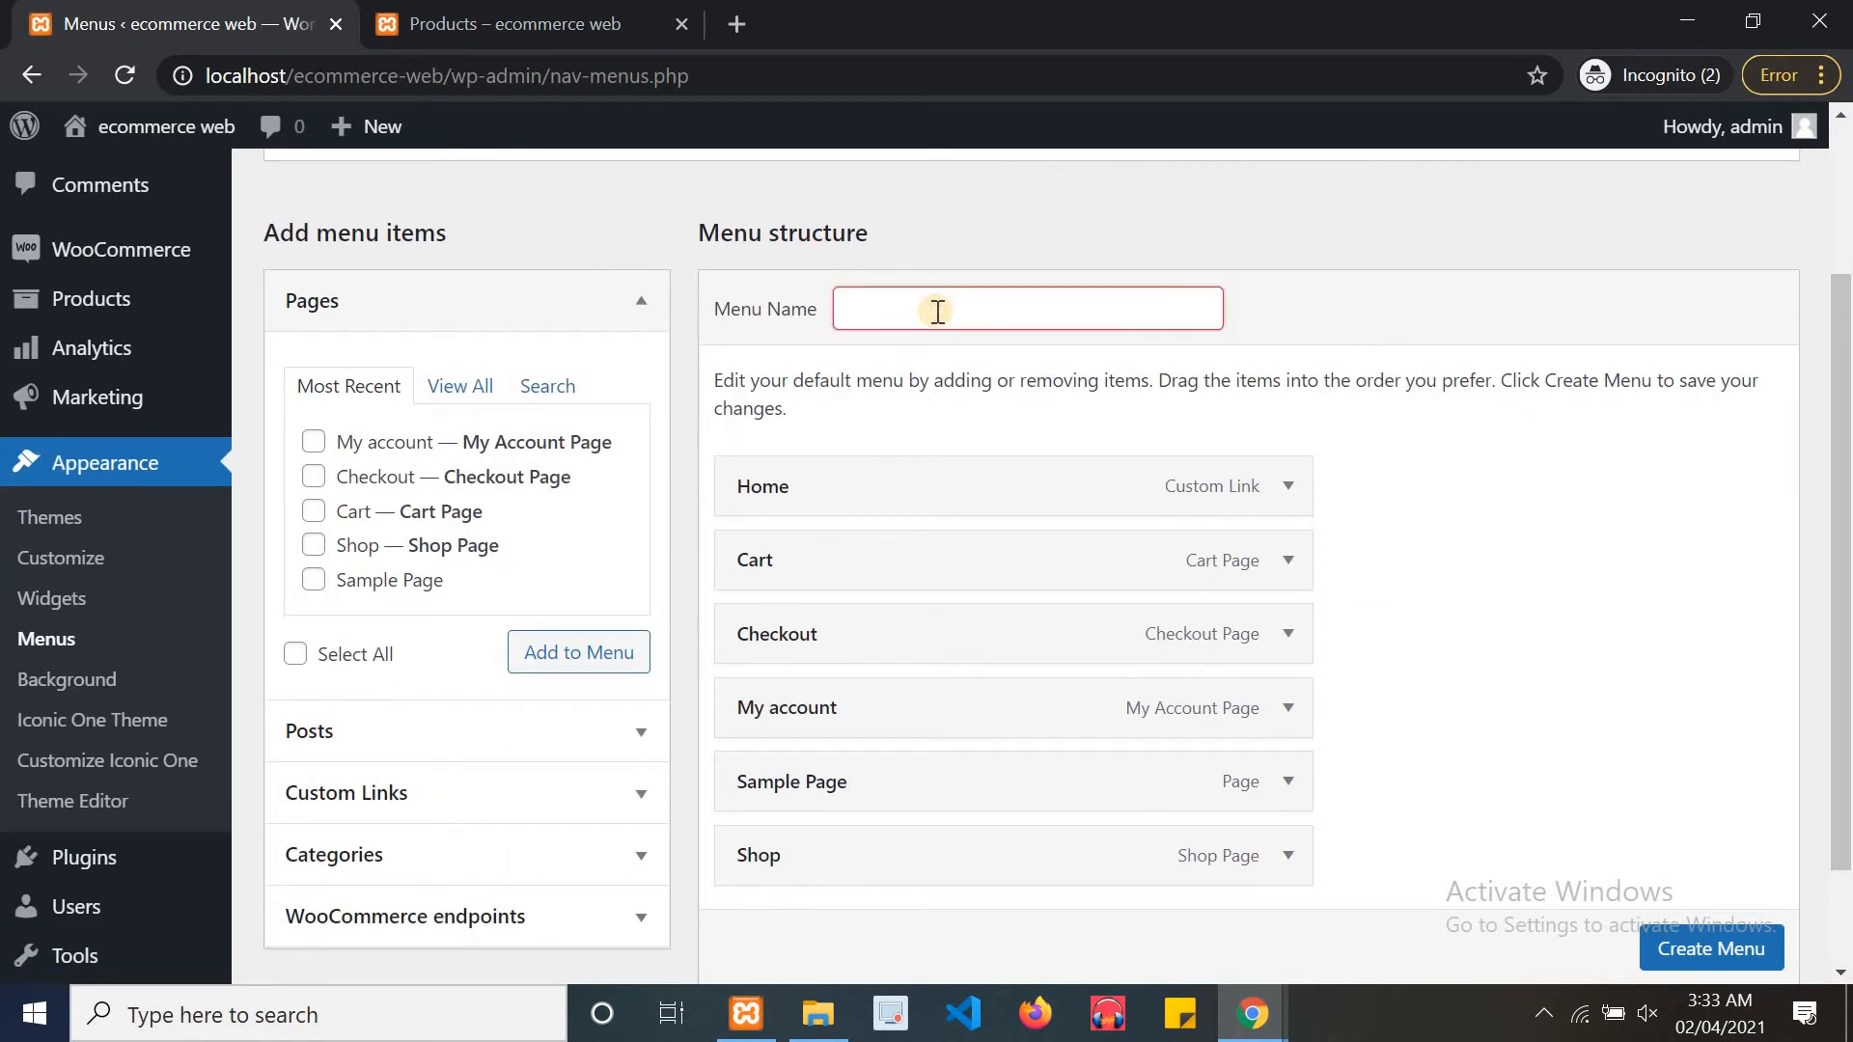
{"action": "type", "text": "ma"}
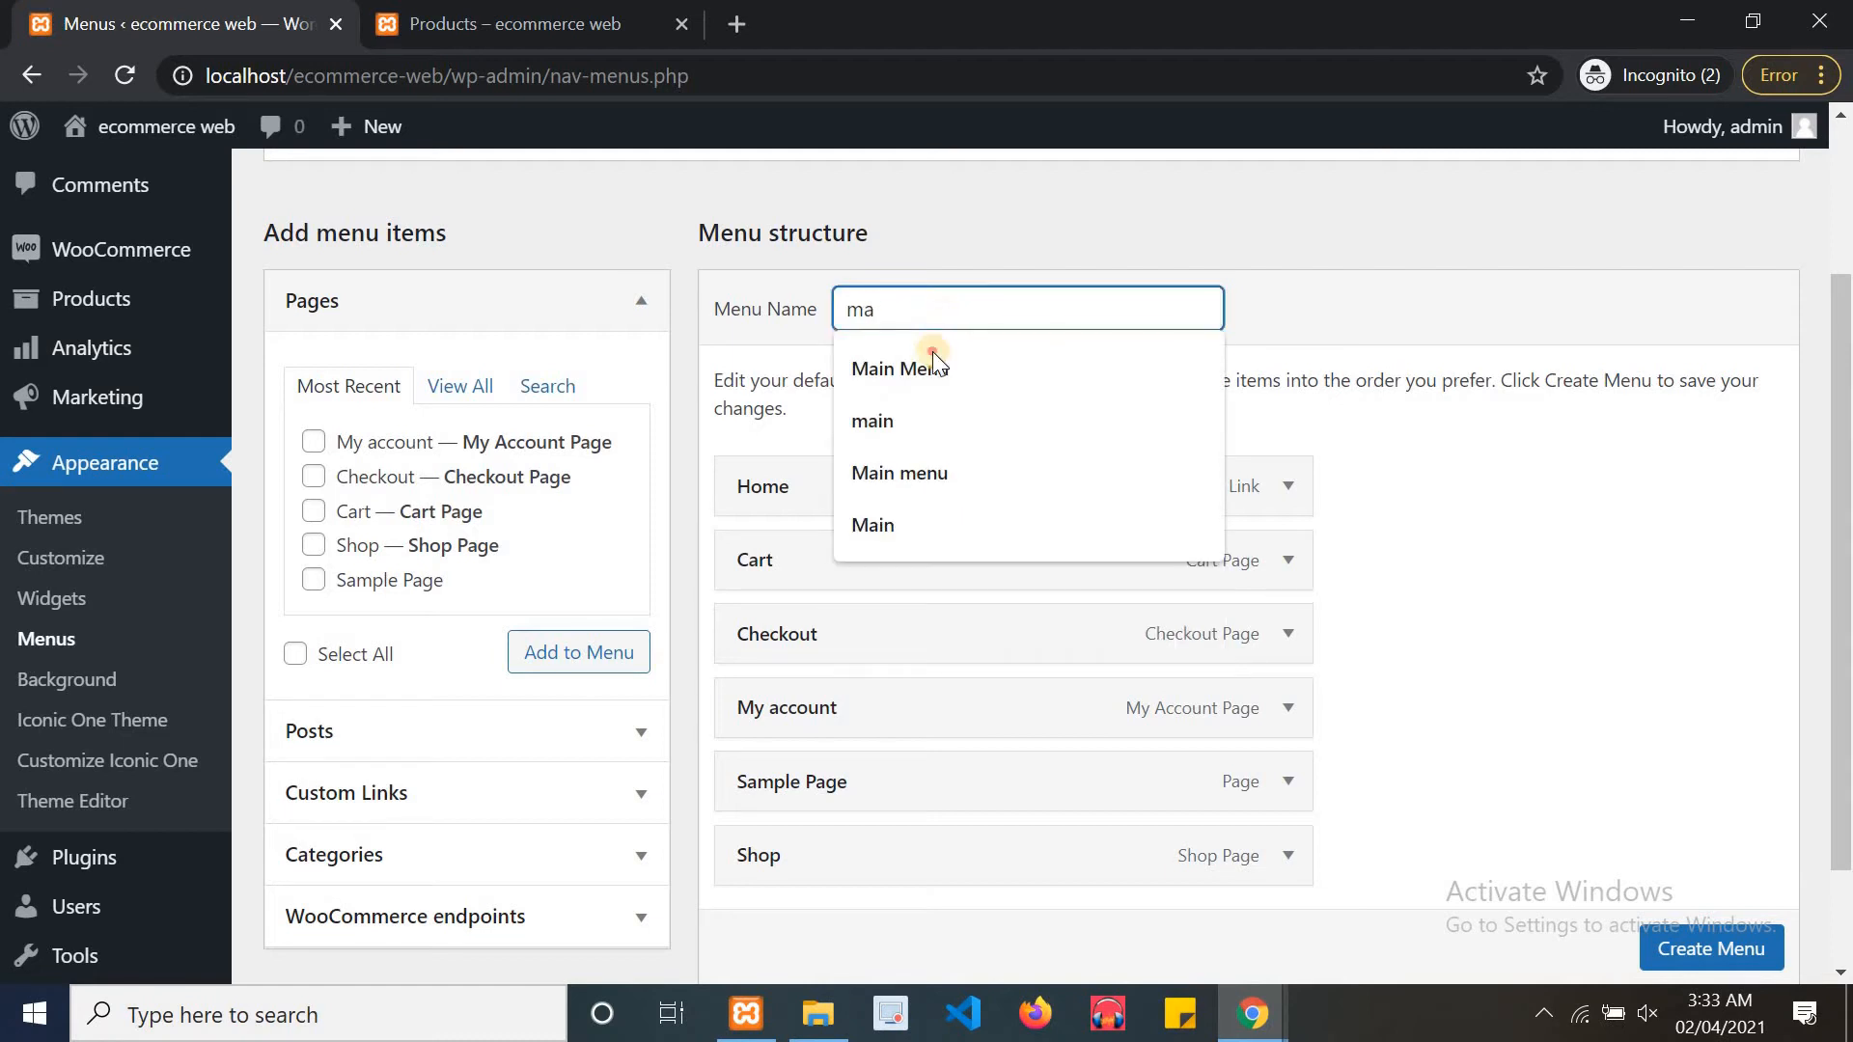
{"action": "left_click", "coordinate": [928, 367]}
{"action": "left_click", "coordinate": [1440, 382]}
{"action": "scroll", "coordinate": [1814, 675], "scroll_direction": "down", "scroll_amount": 2}
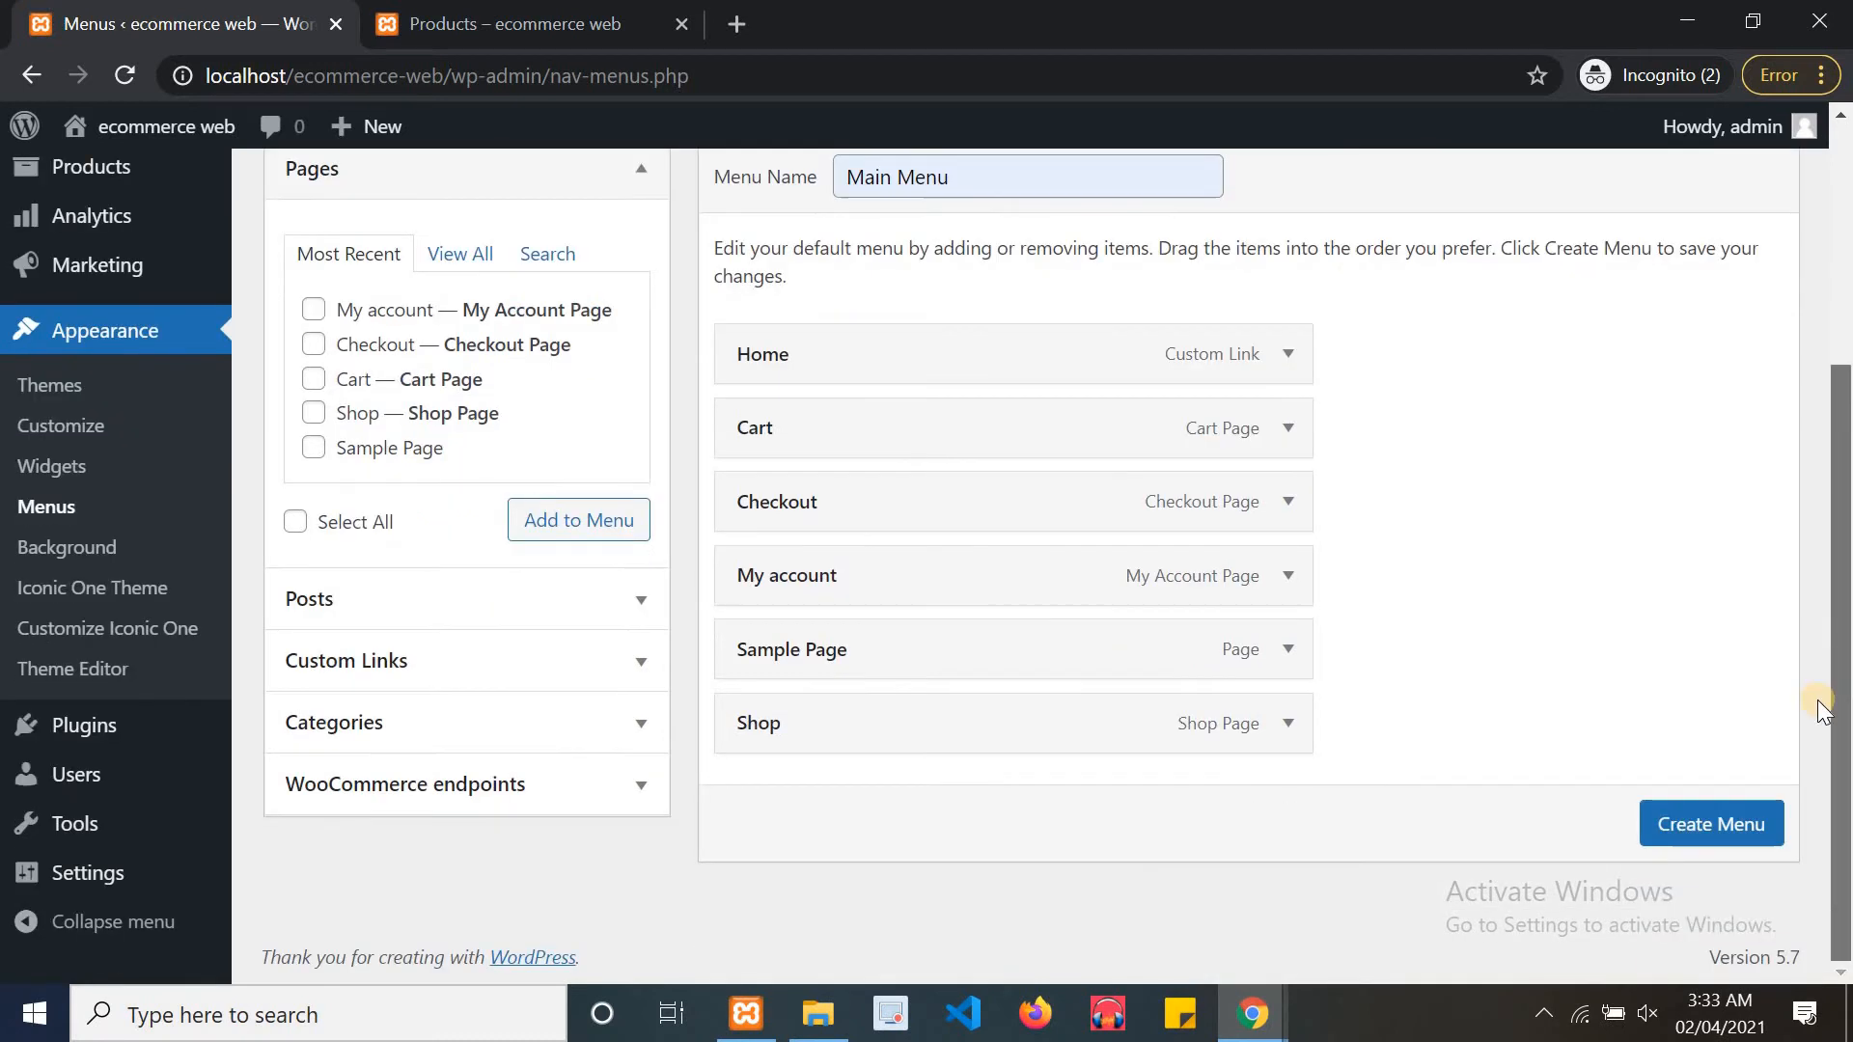
{"action": "left_click", "coordinate": [1691, 828]}
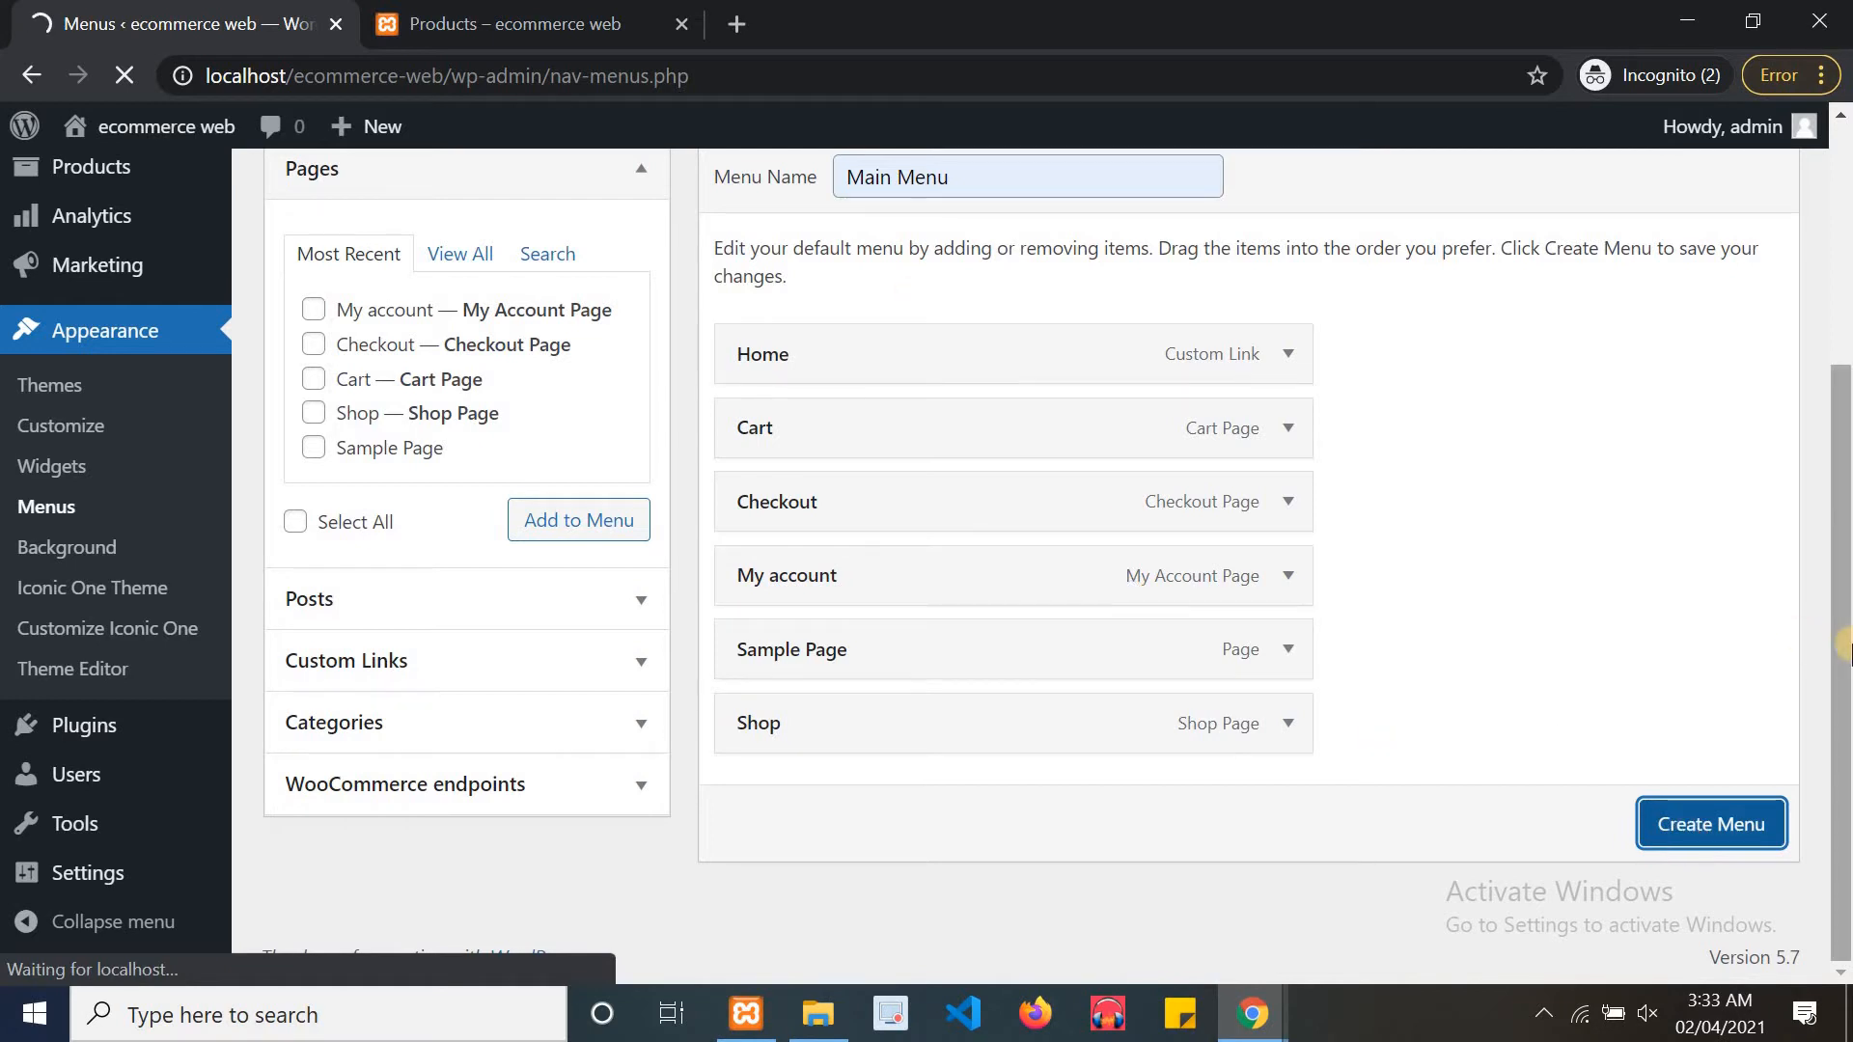
{"action": "scroll", "coordinate": [1822, 347], "scroll_direction": "up", "scroll_amount": 4}
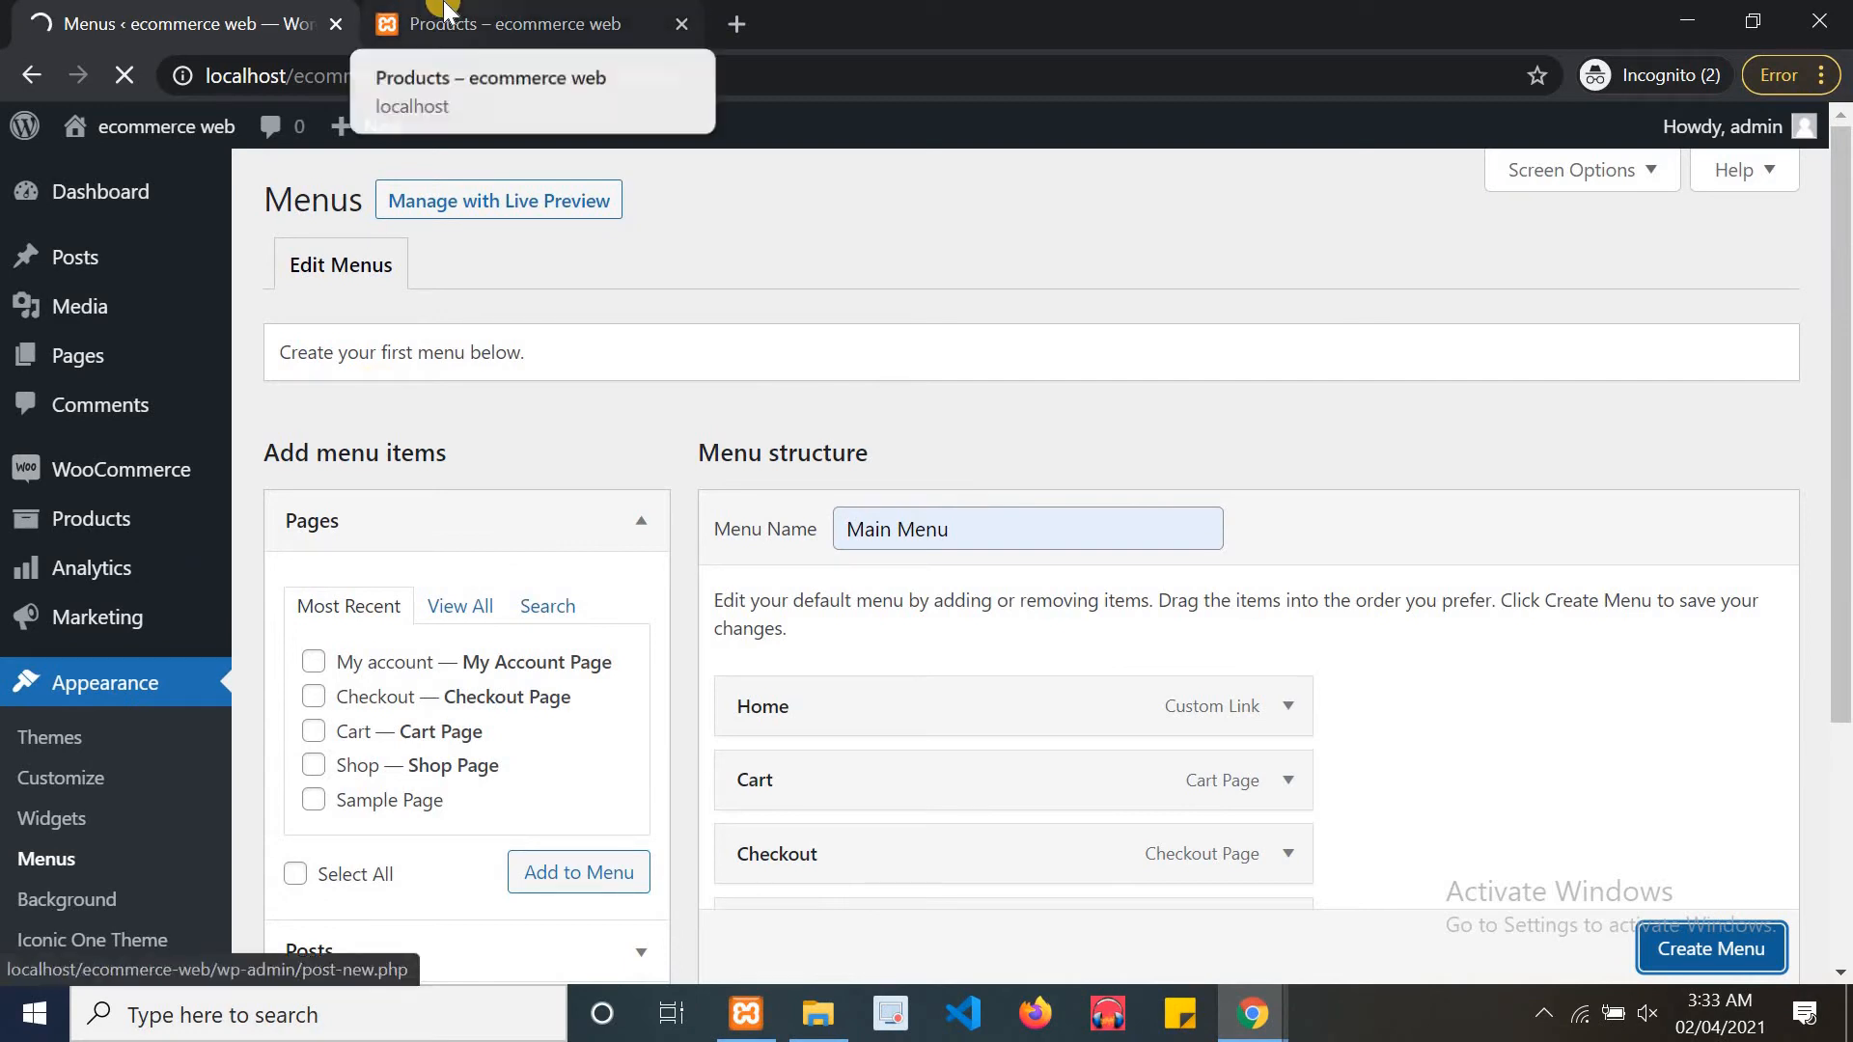
{"action": "left_click_drag", "start_coordinate": [1840, 676], "coordinate": [1537, 693]}
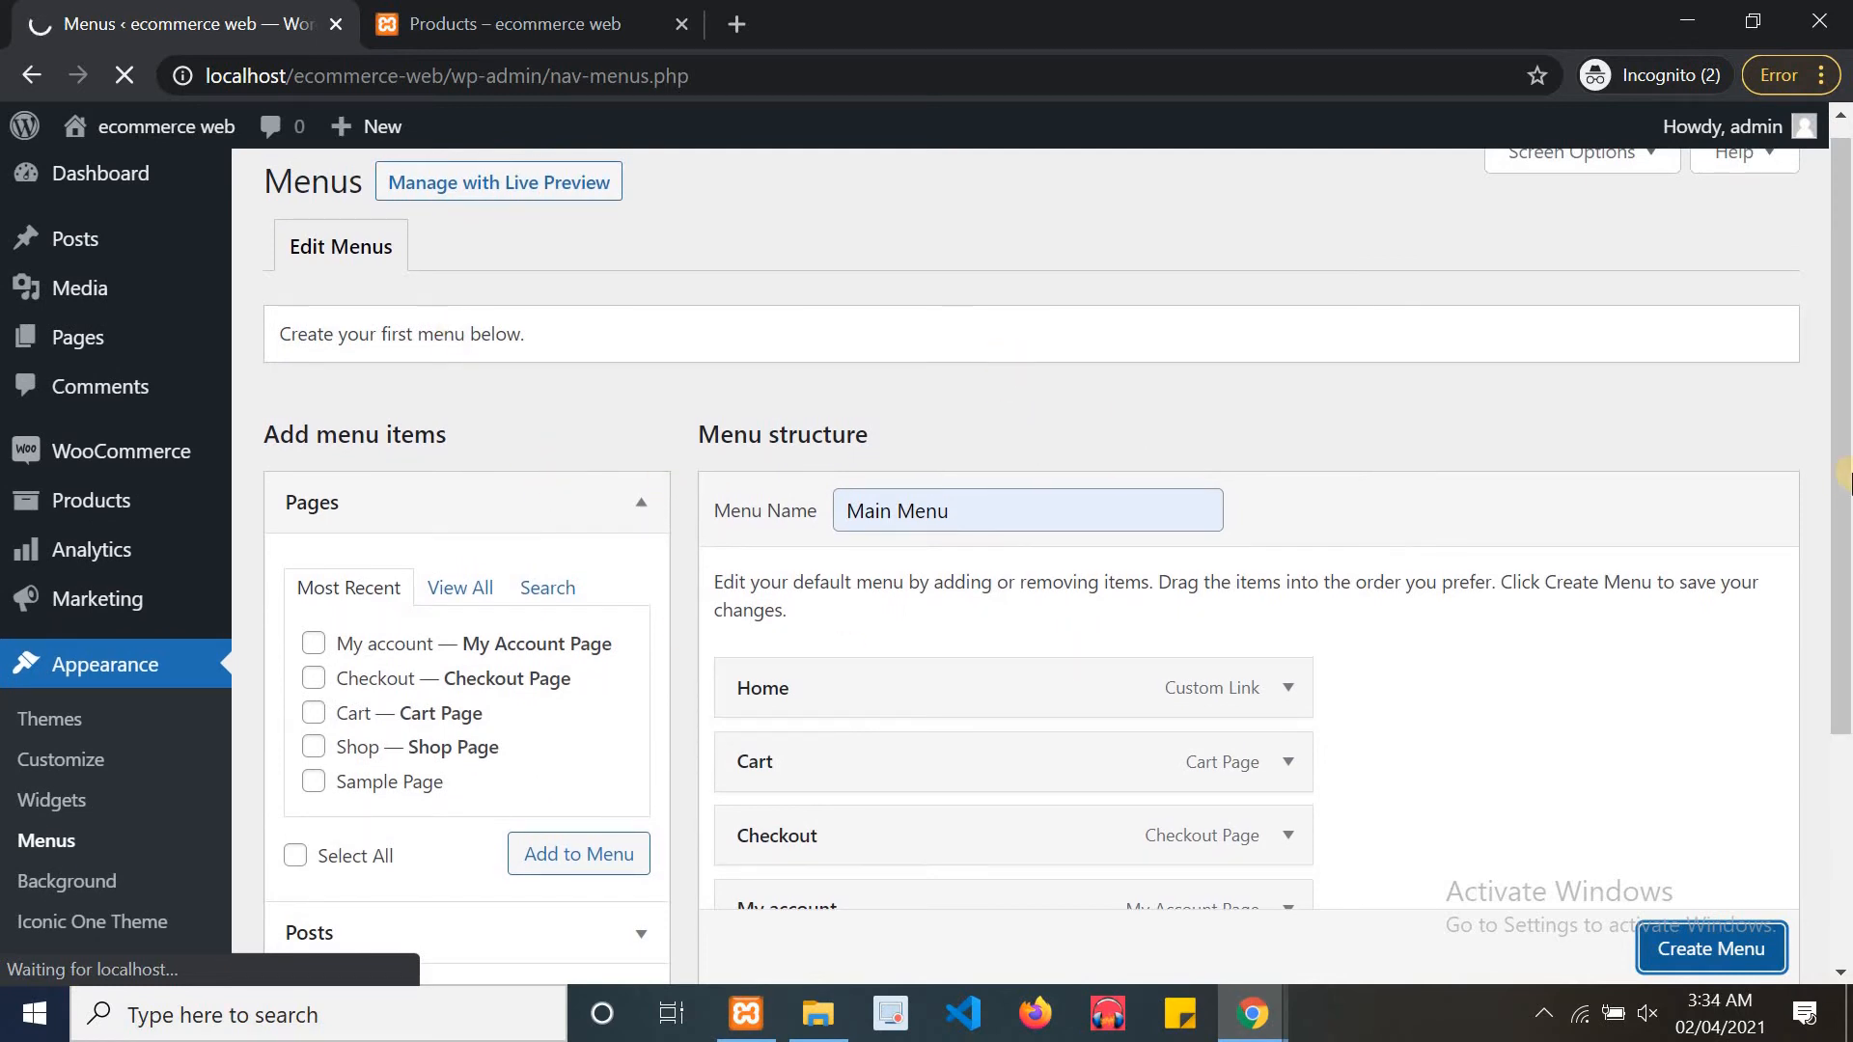
{"action": "scroll", "coordinate": [1844, 453], "scroll_direction": "down", "scroll_amount": 2}
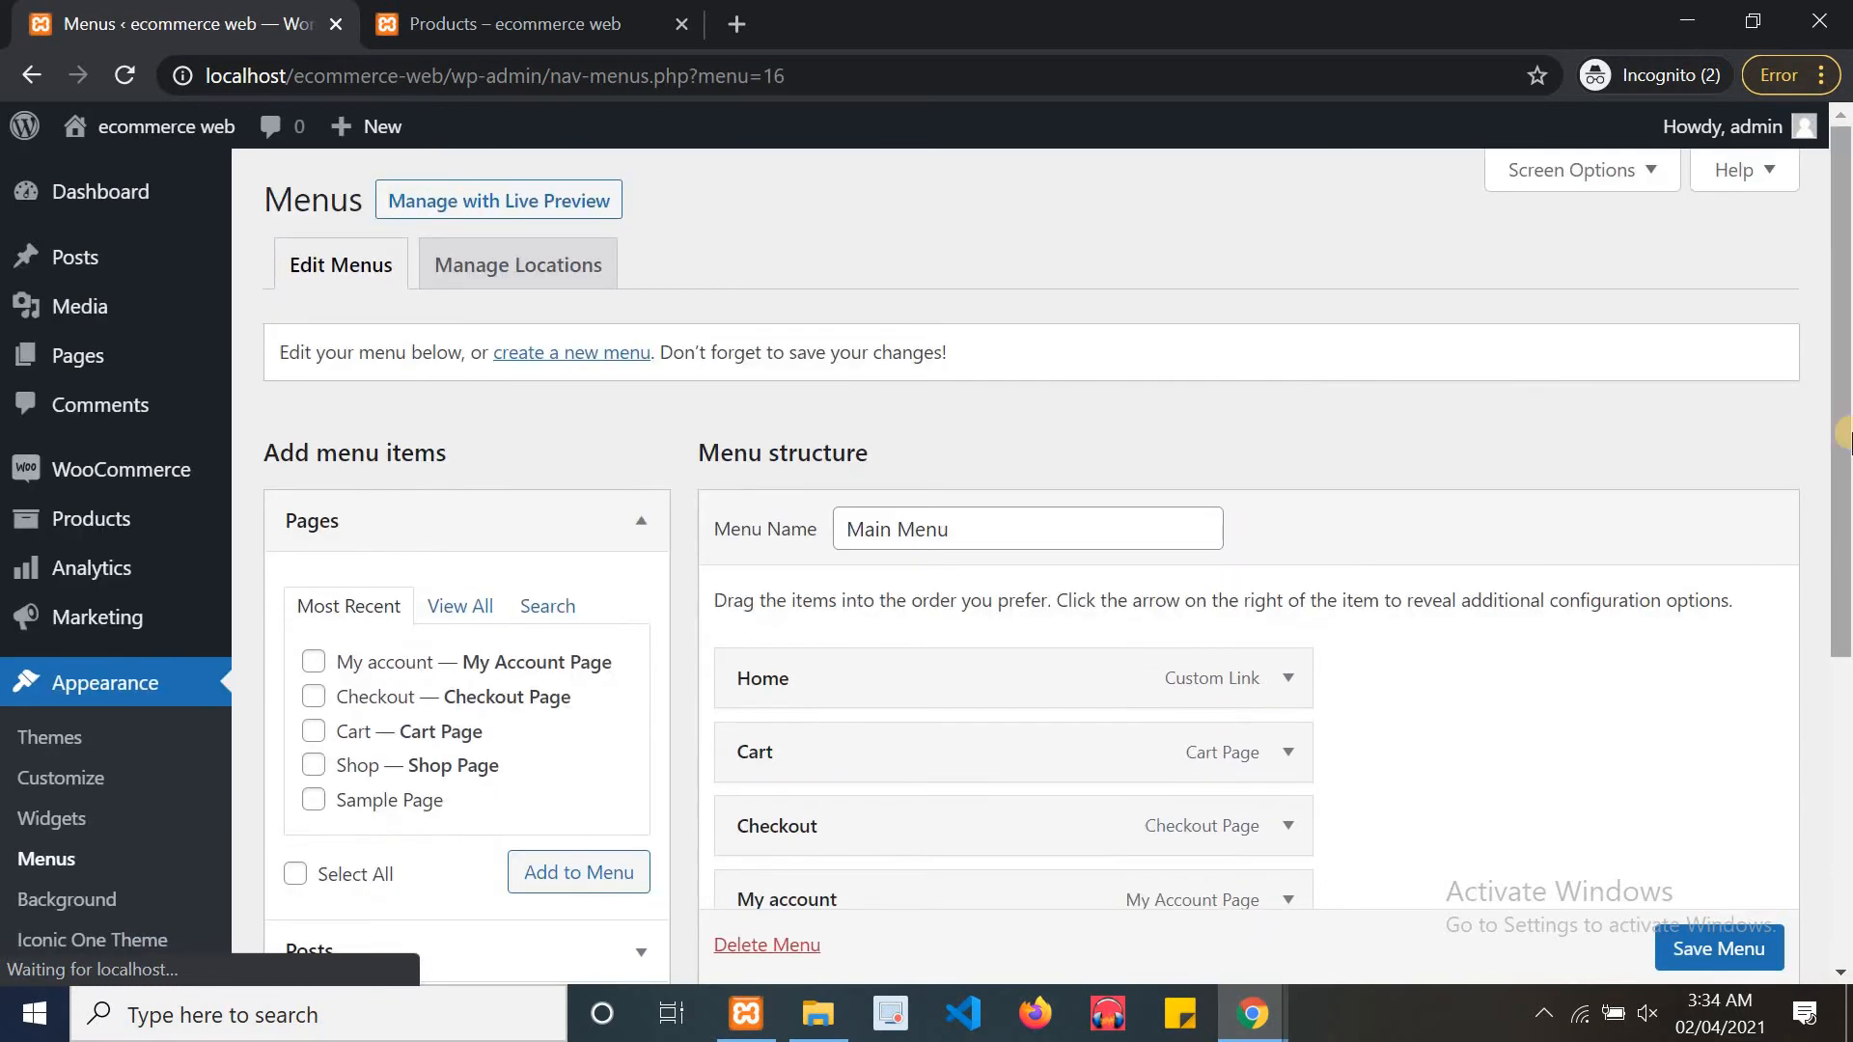
Open the menu location settings and assign Main Menu to the theme's Primary Menu location
{"action": "scroll", "coordinate": [1841, 463], "scroll_direction": "down", "scroll_amount": 2}
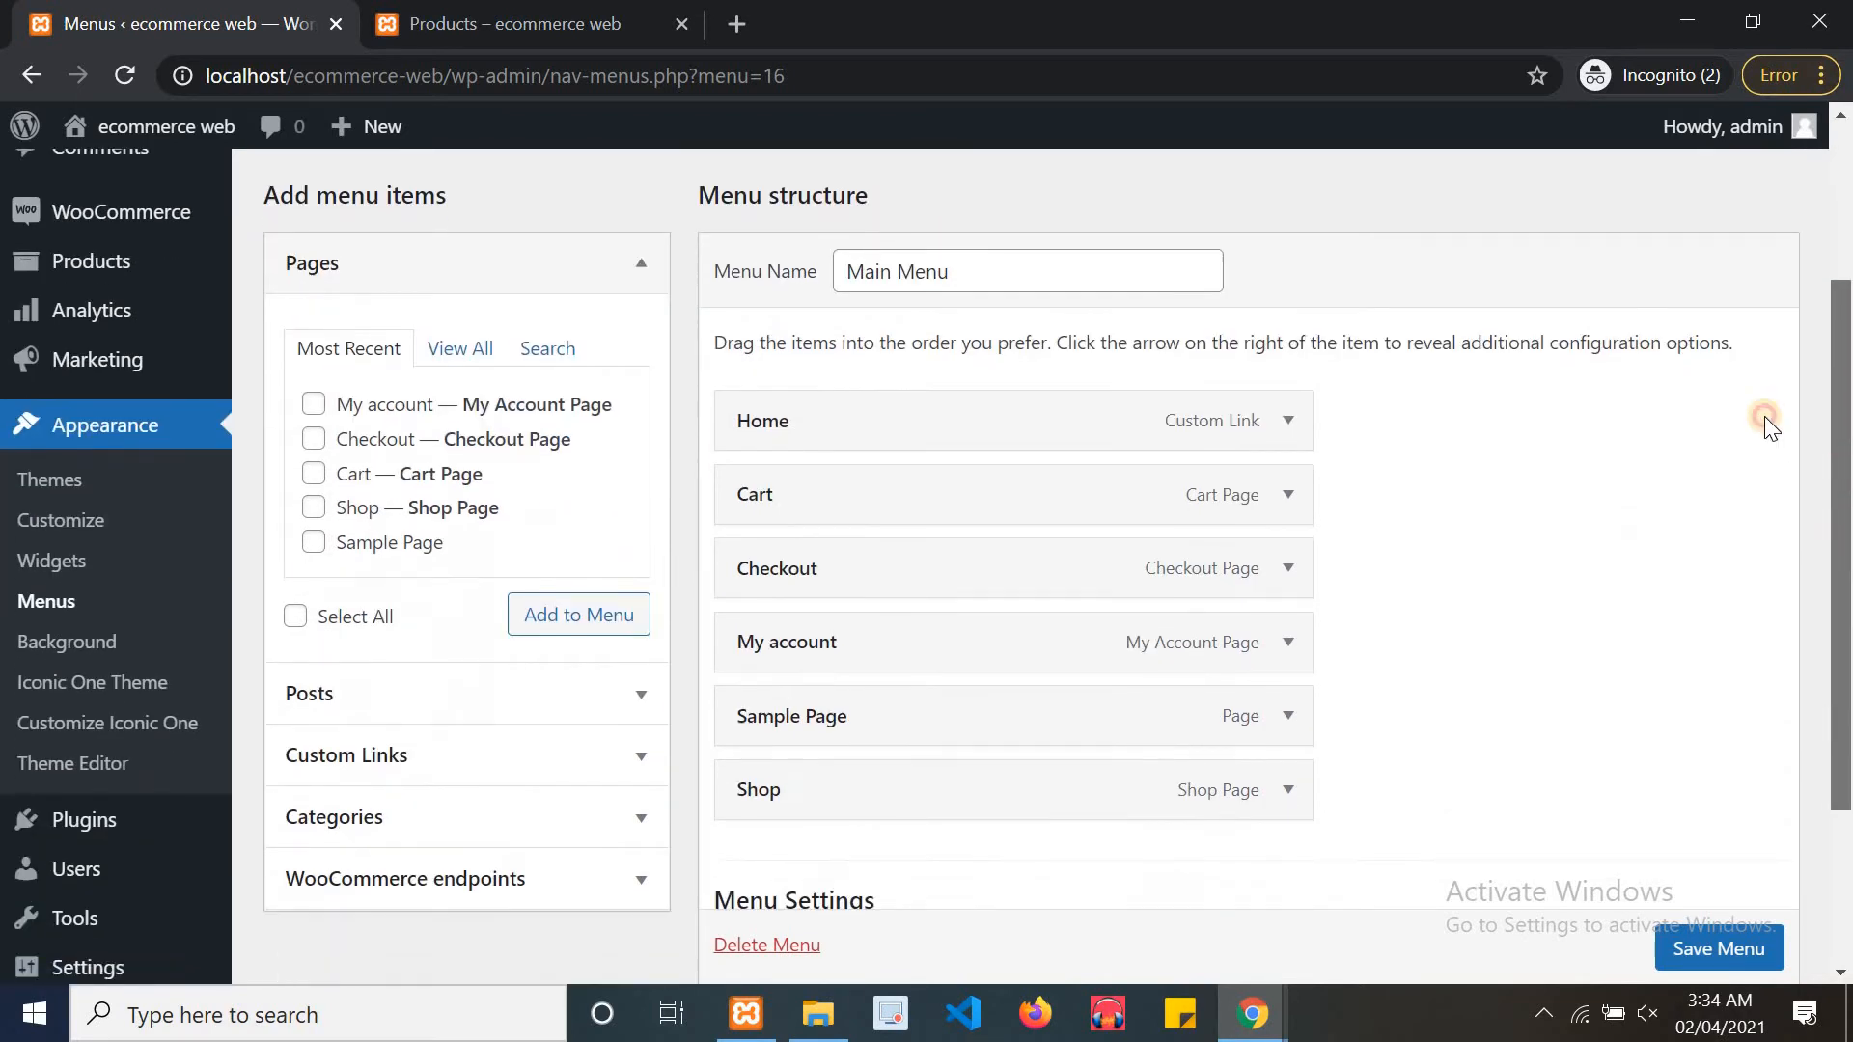
{"action": "scroll", "coordinate": [681, 275], "scroll_direction": "up", "scroll_amount": 2}
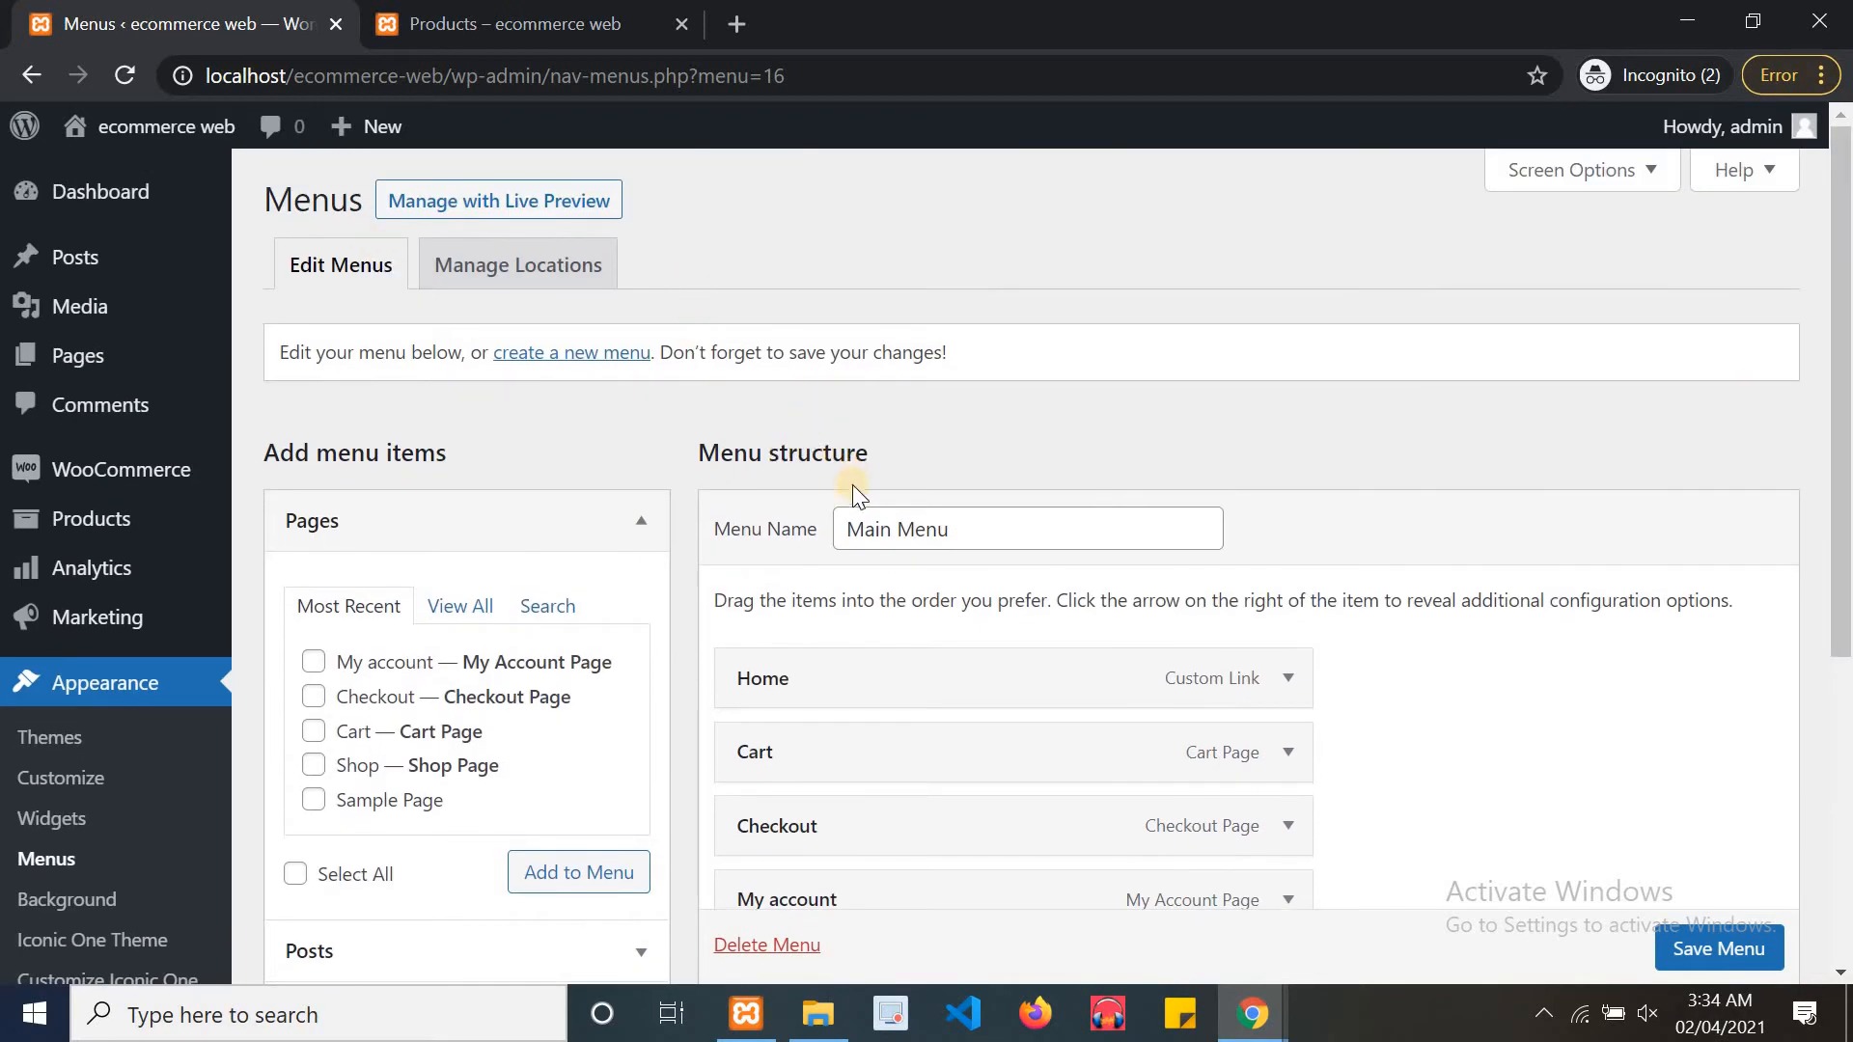
{"action": "left_click", "coordinate": [886, 521]}
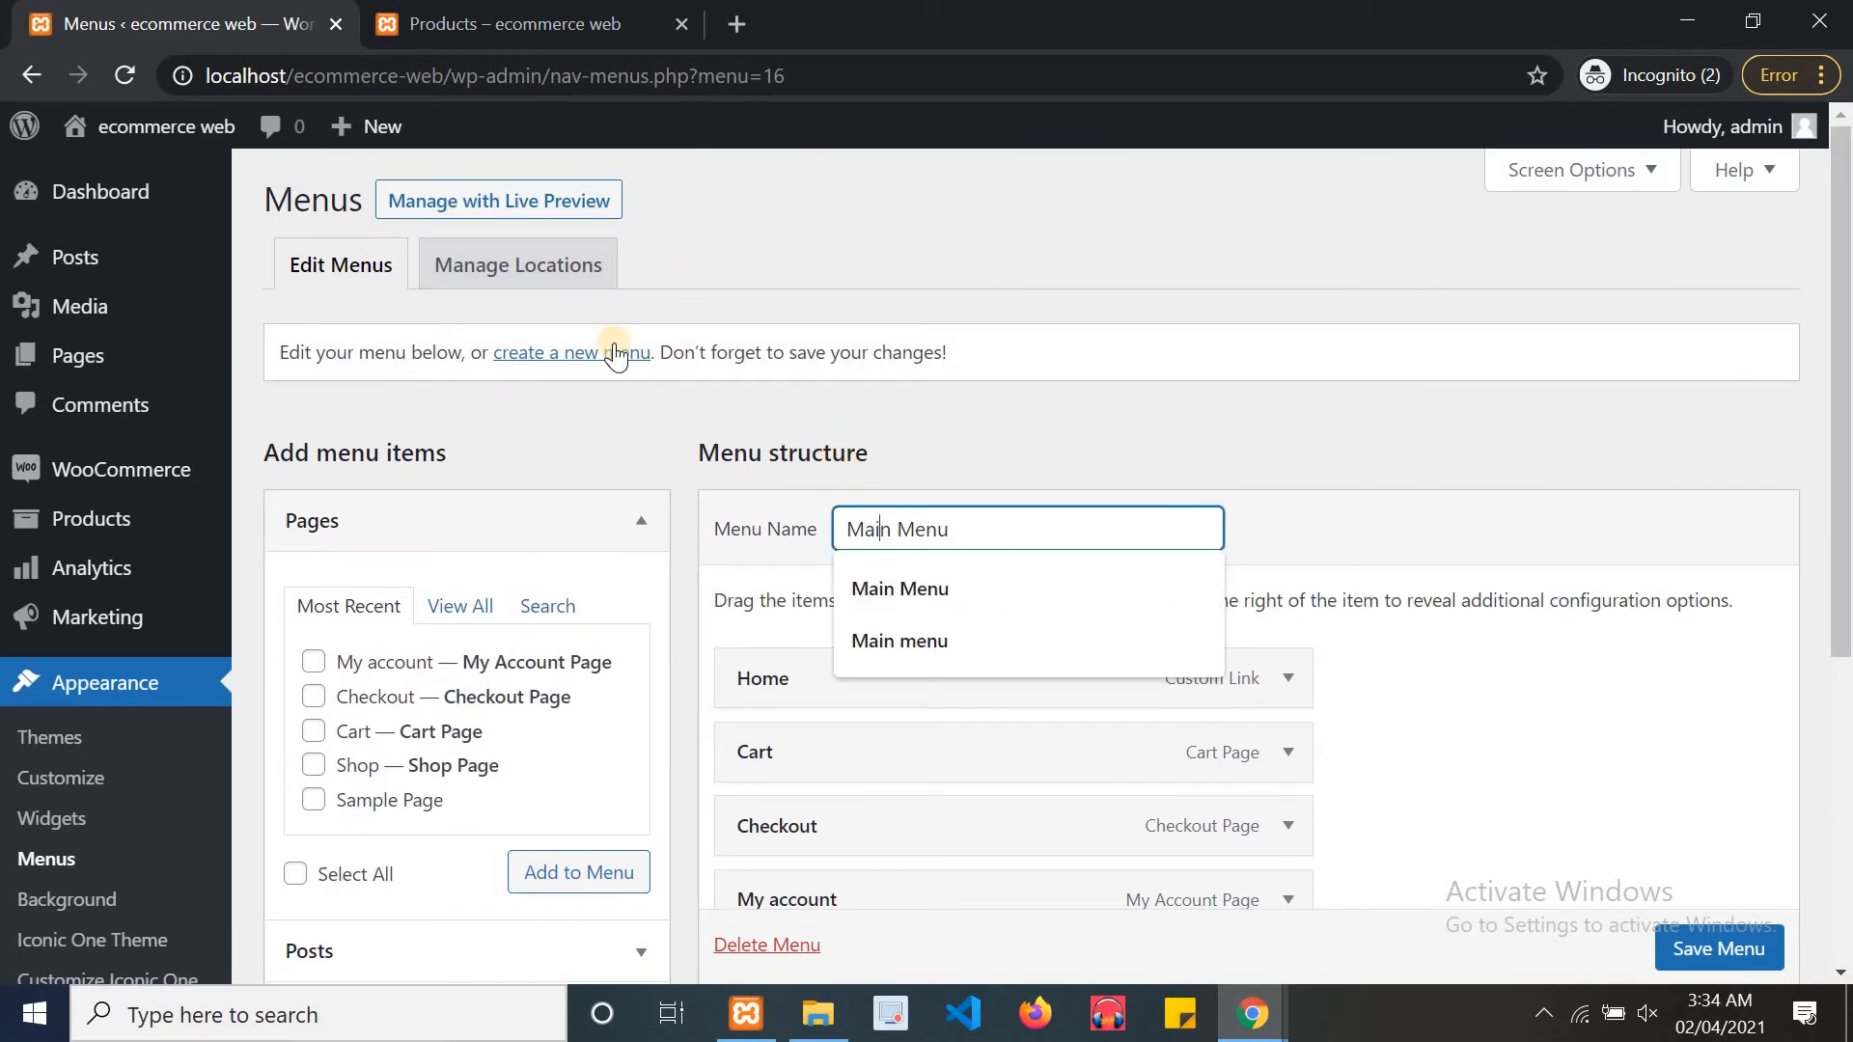
{"action": "left_click", "coordinate": [538, 279]}
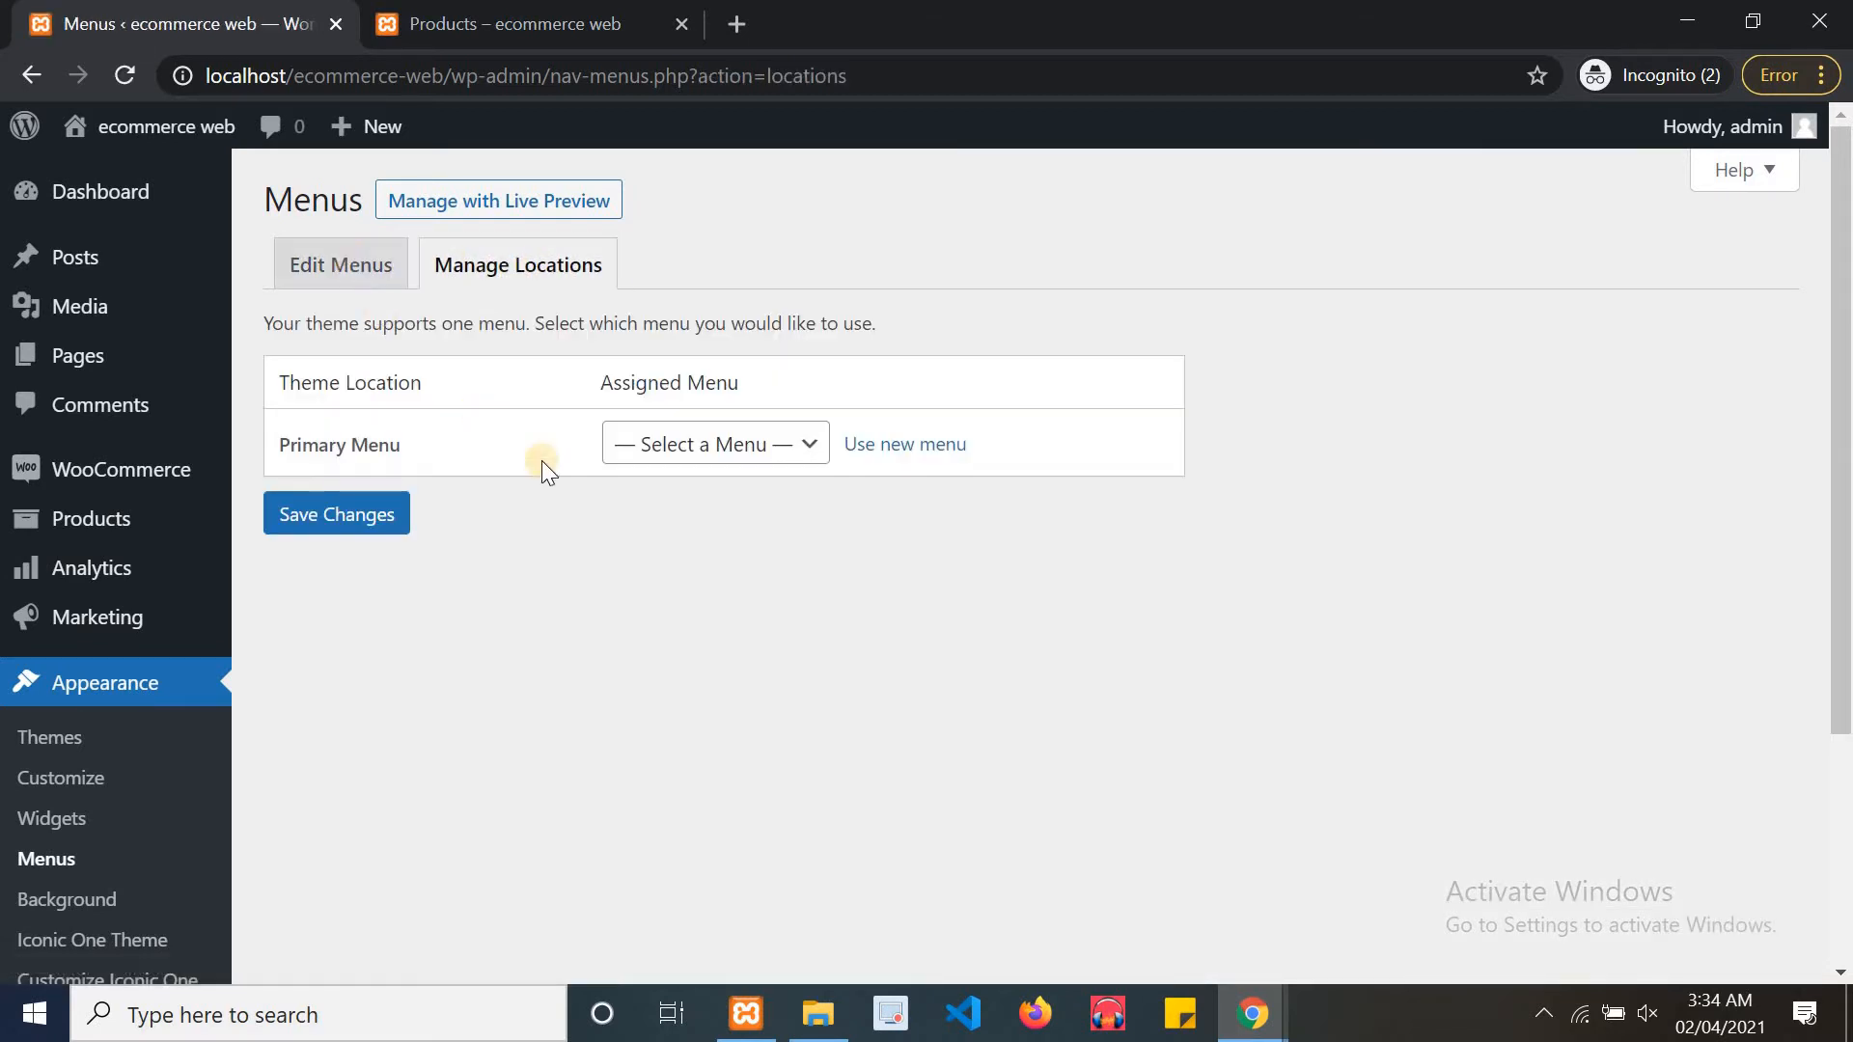
{"action": "left_click", "coordinate": [723, 443]}
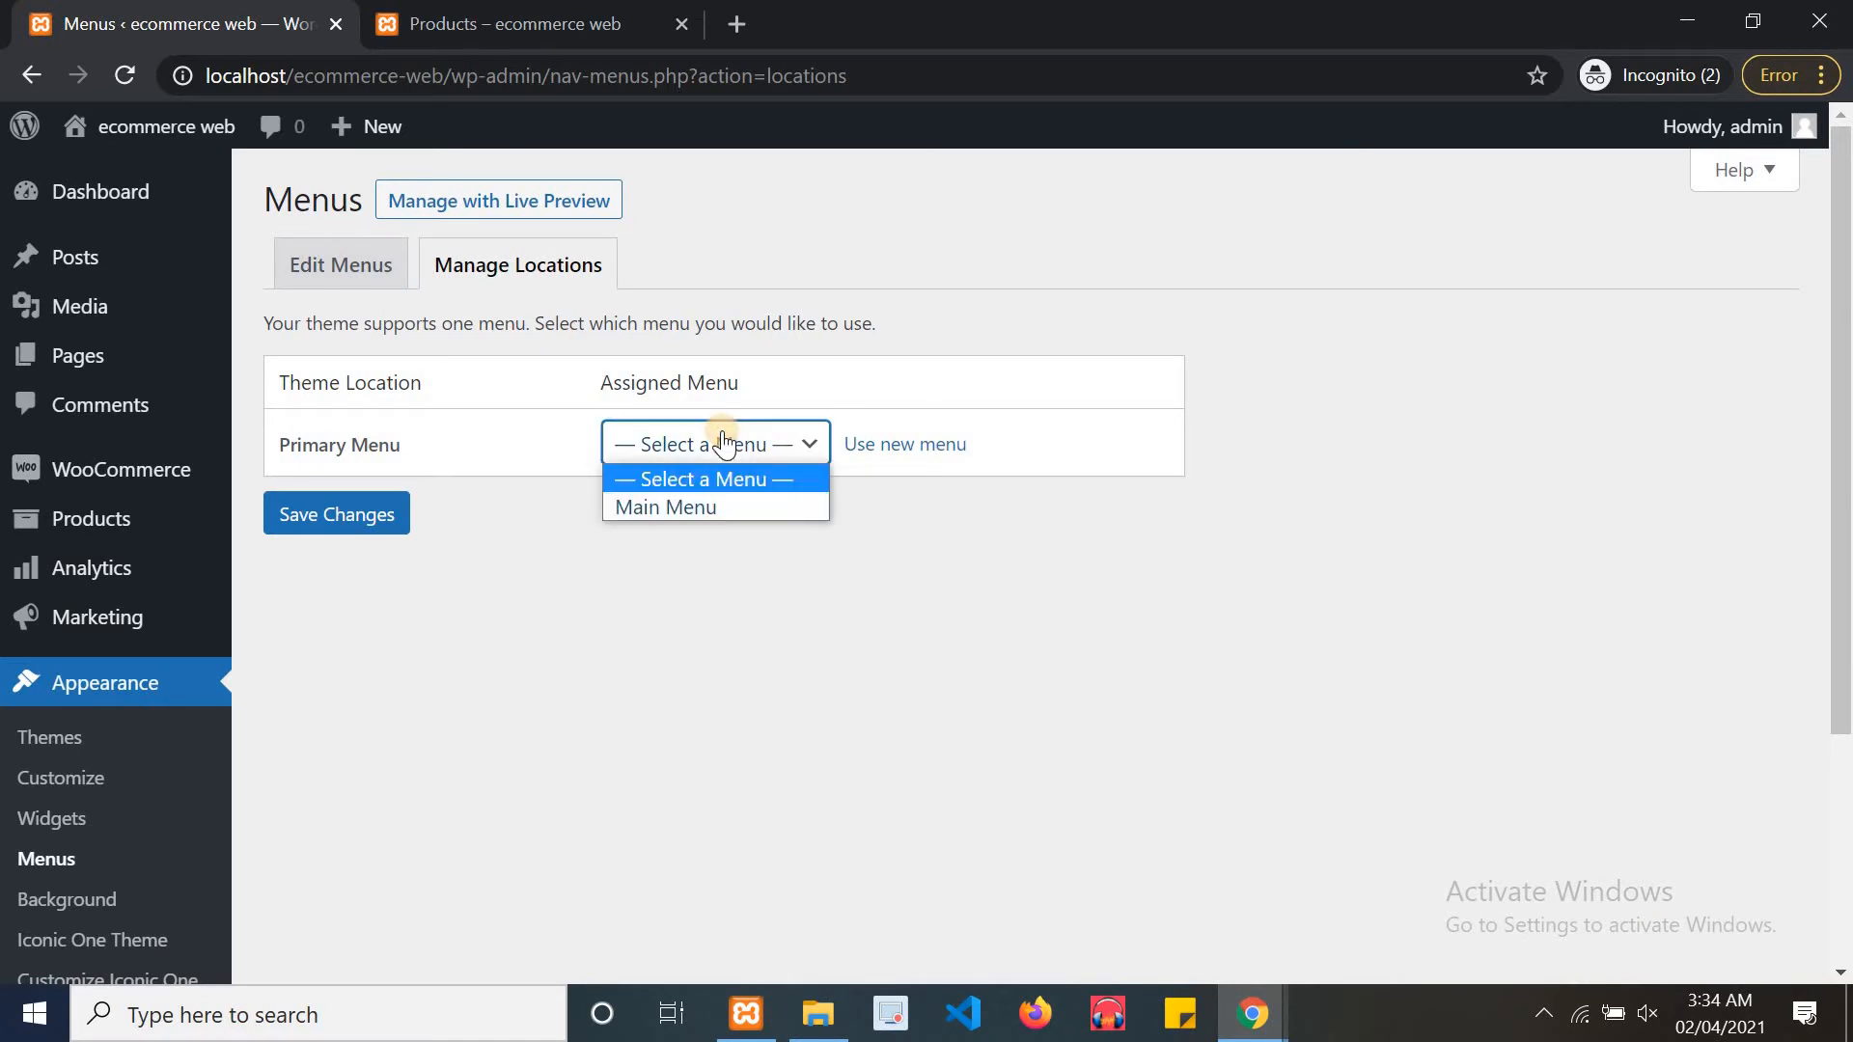
{"action": "left_click", "coordinate": [733, 505]}
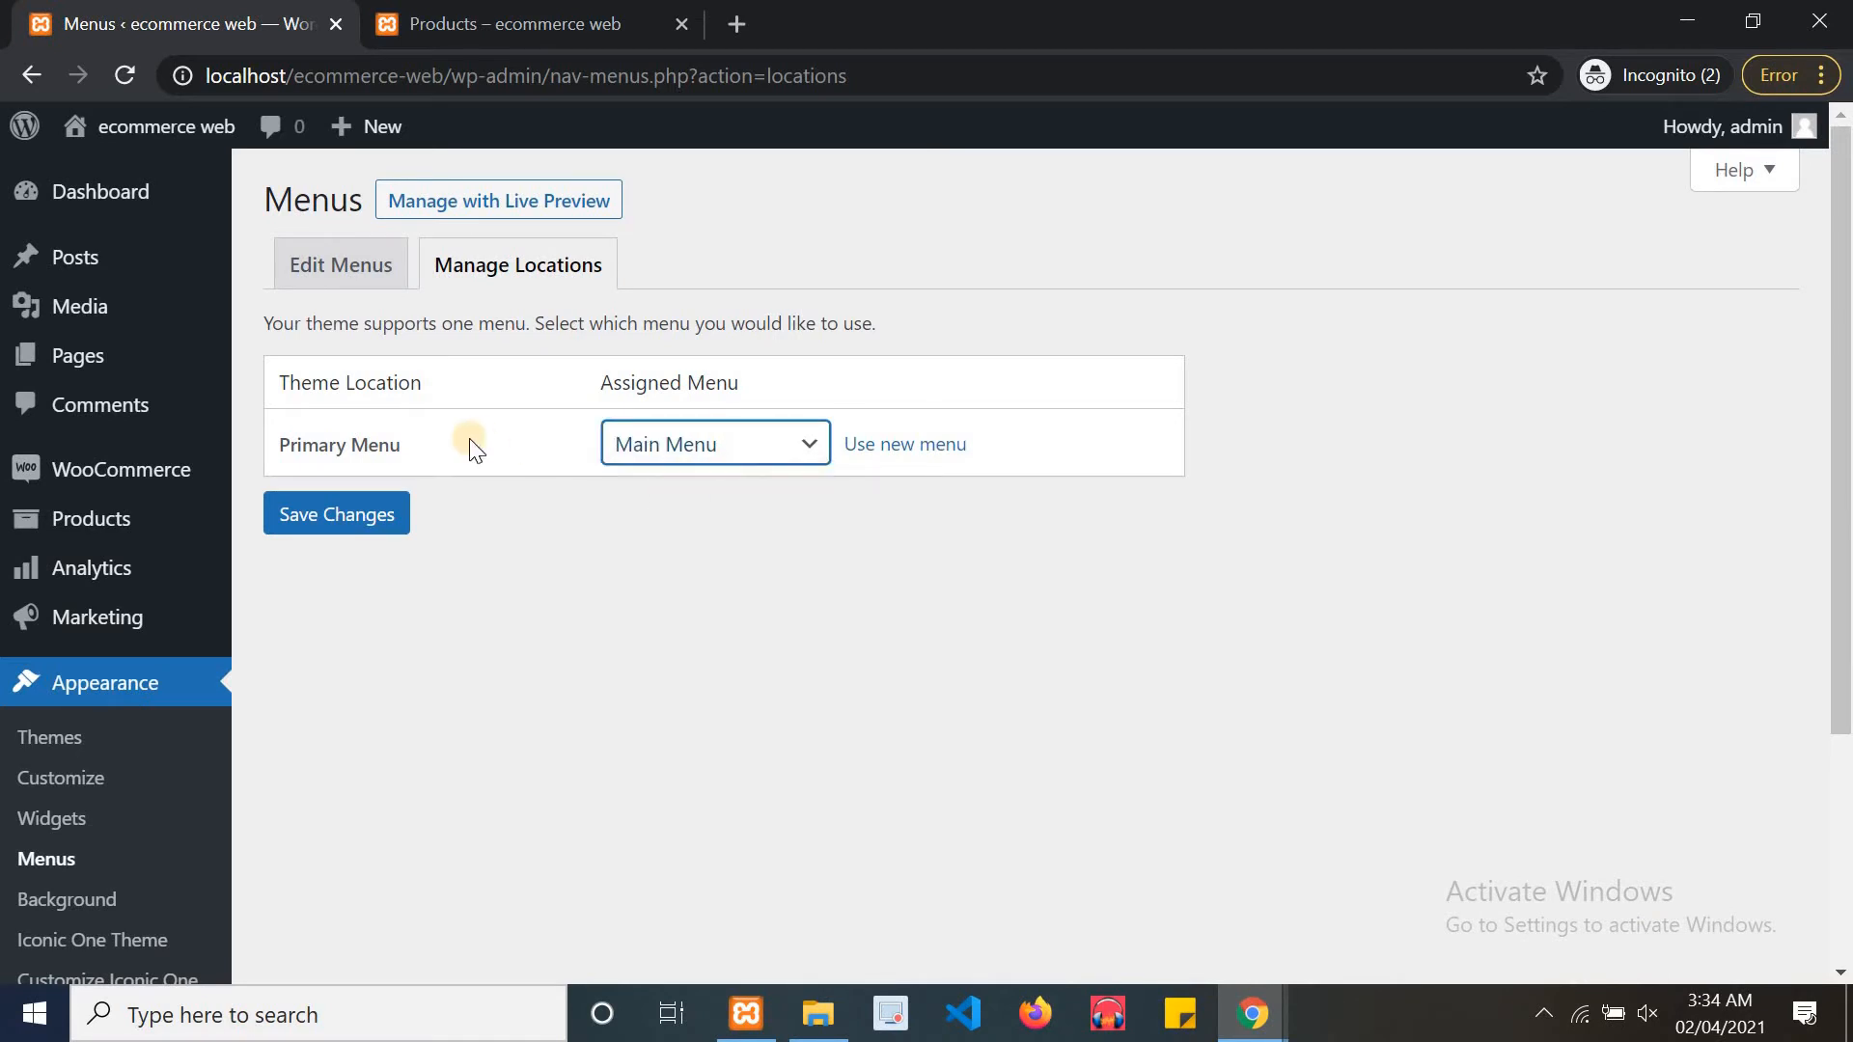
{"action": "left_click_drag", "start_coordinate": [408, 446], "coordinate": [313, 461]}
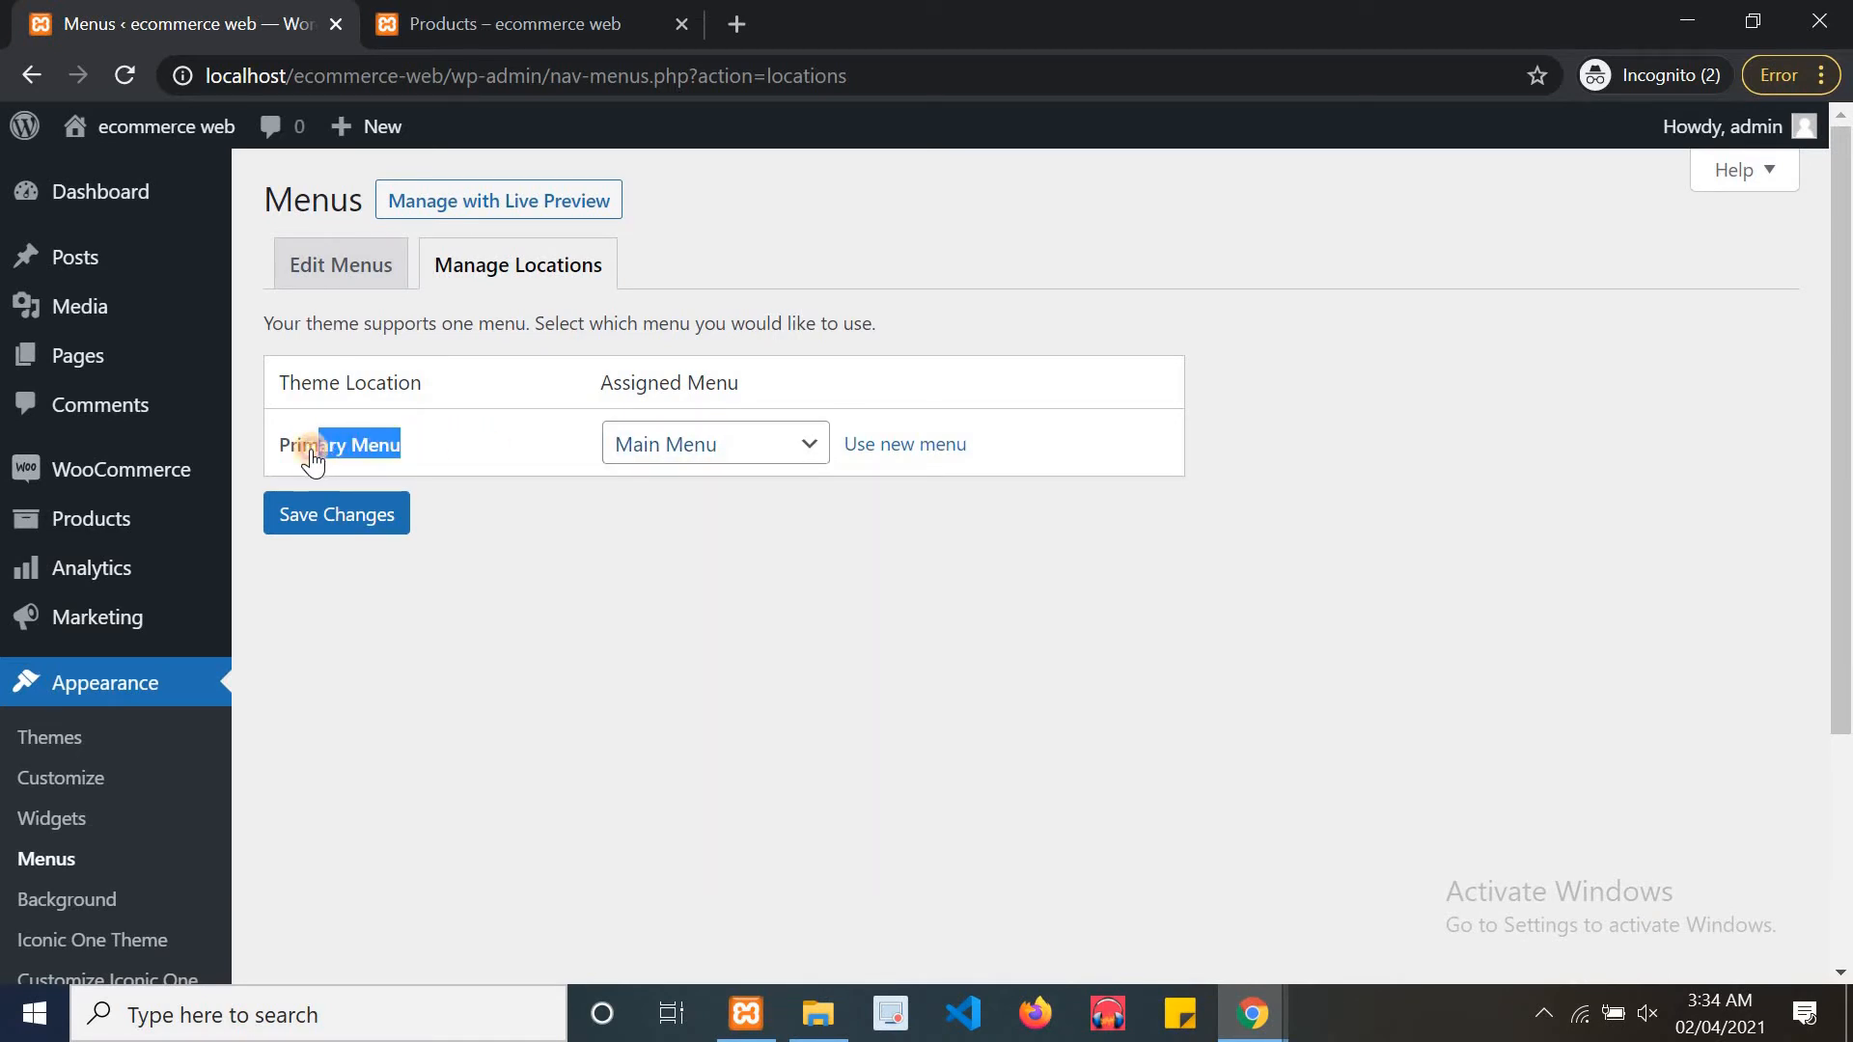
{"action": "left_click", "coordinate": [506, 443]}
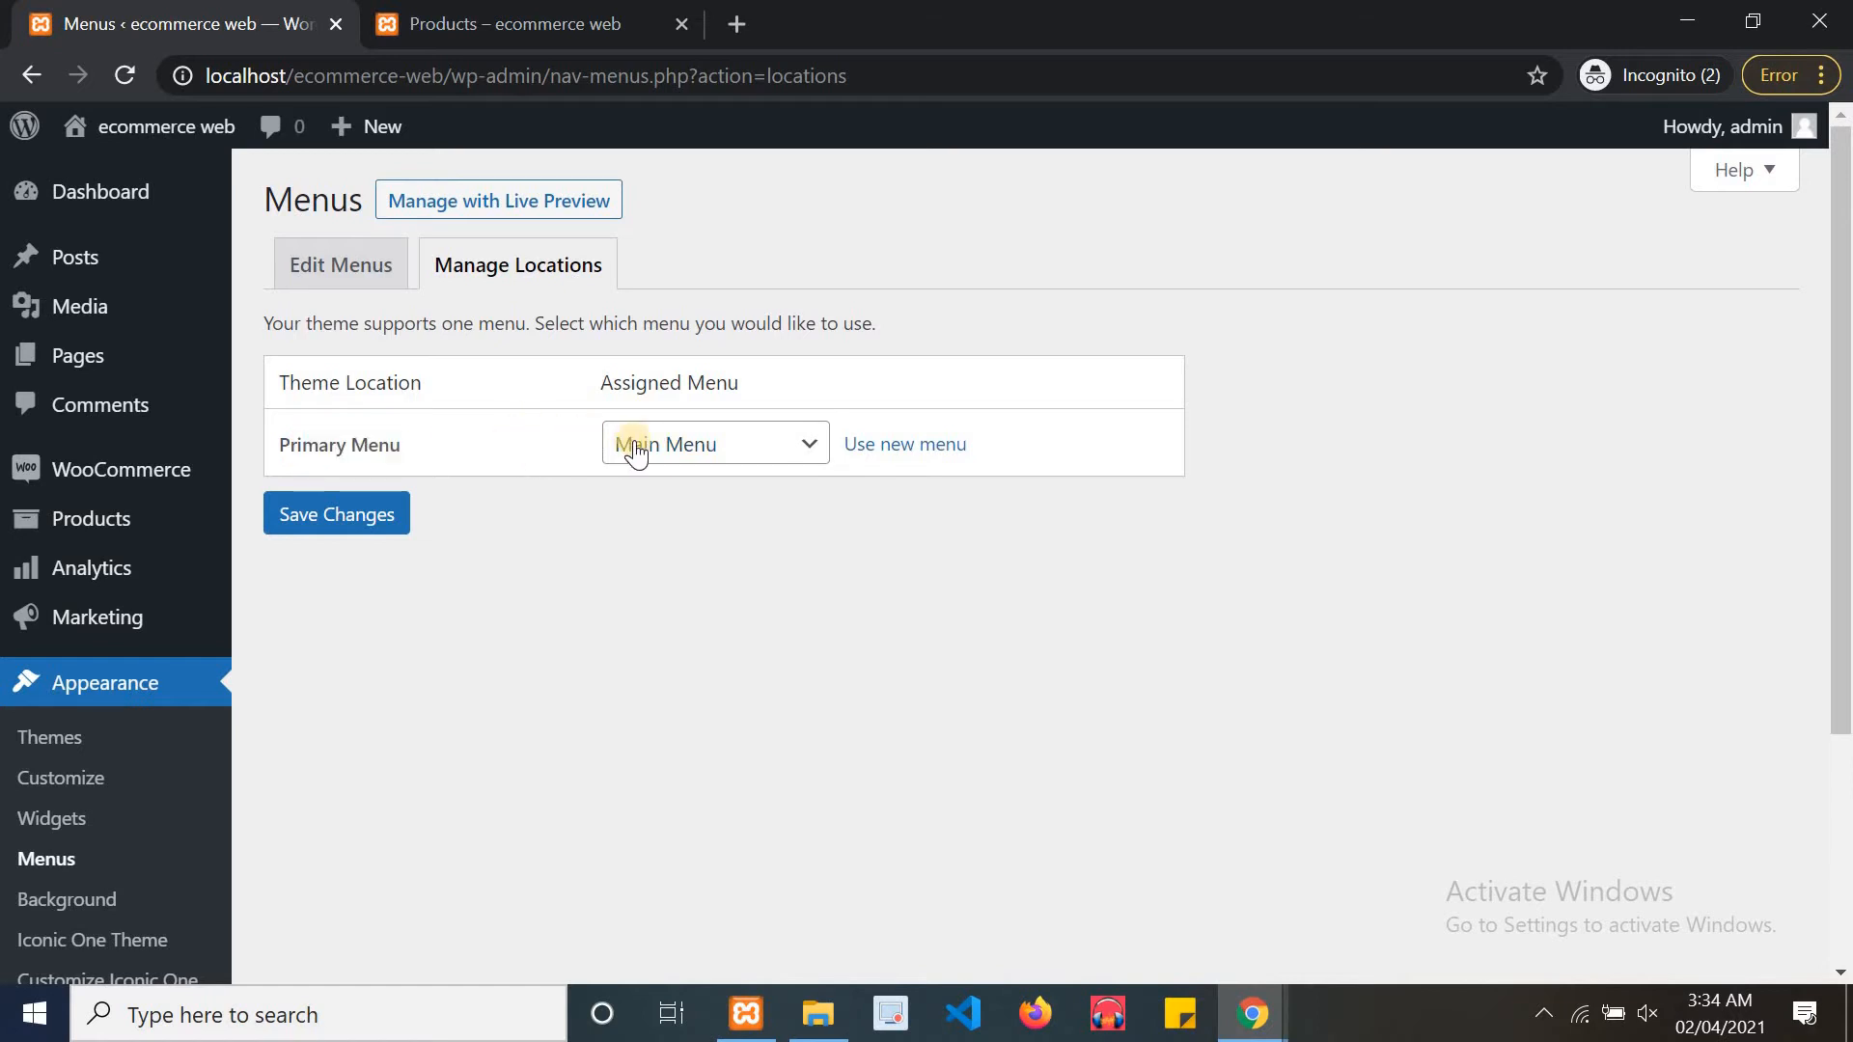
Reselect Main Menu for the Primary Menu location and save the location changes
{"action": "left_click", "coordinate": [637, 447]}
{"action": "left_click", "coordinate": [639, 446]}
{"action": "left_click", "coordinate": [639, 447]}
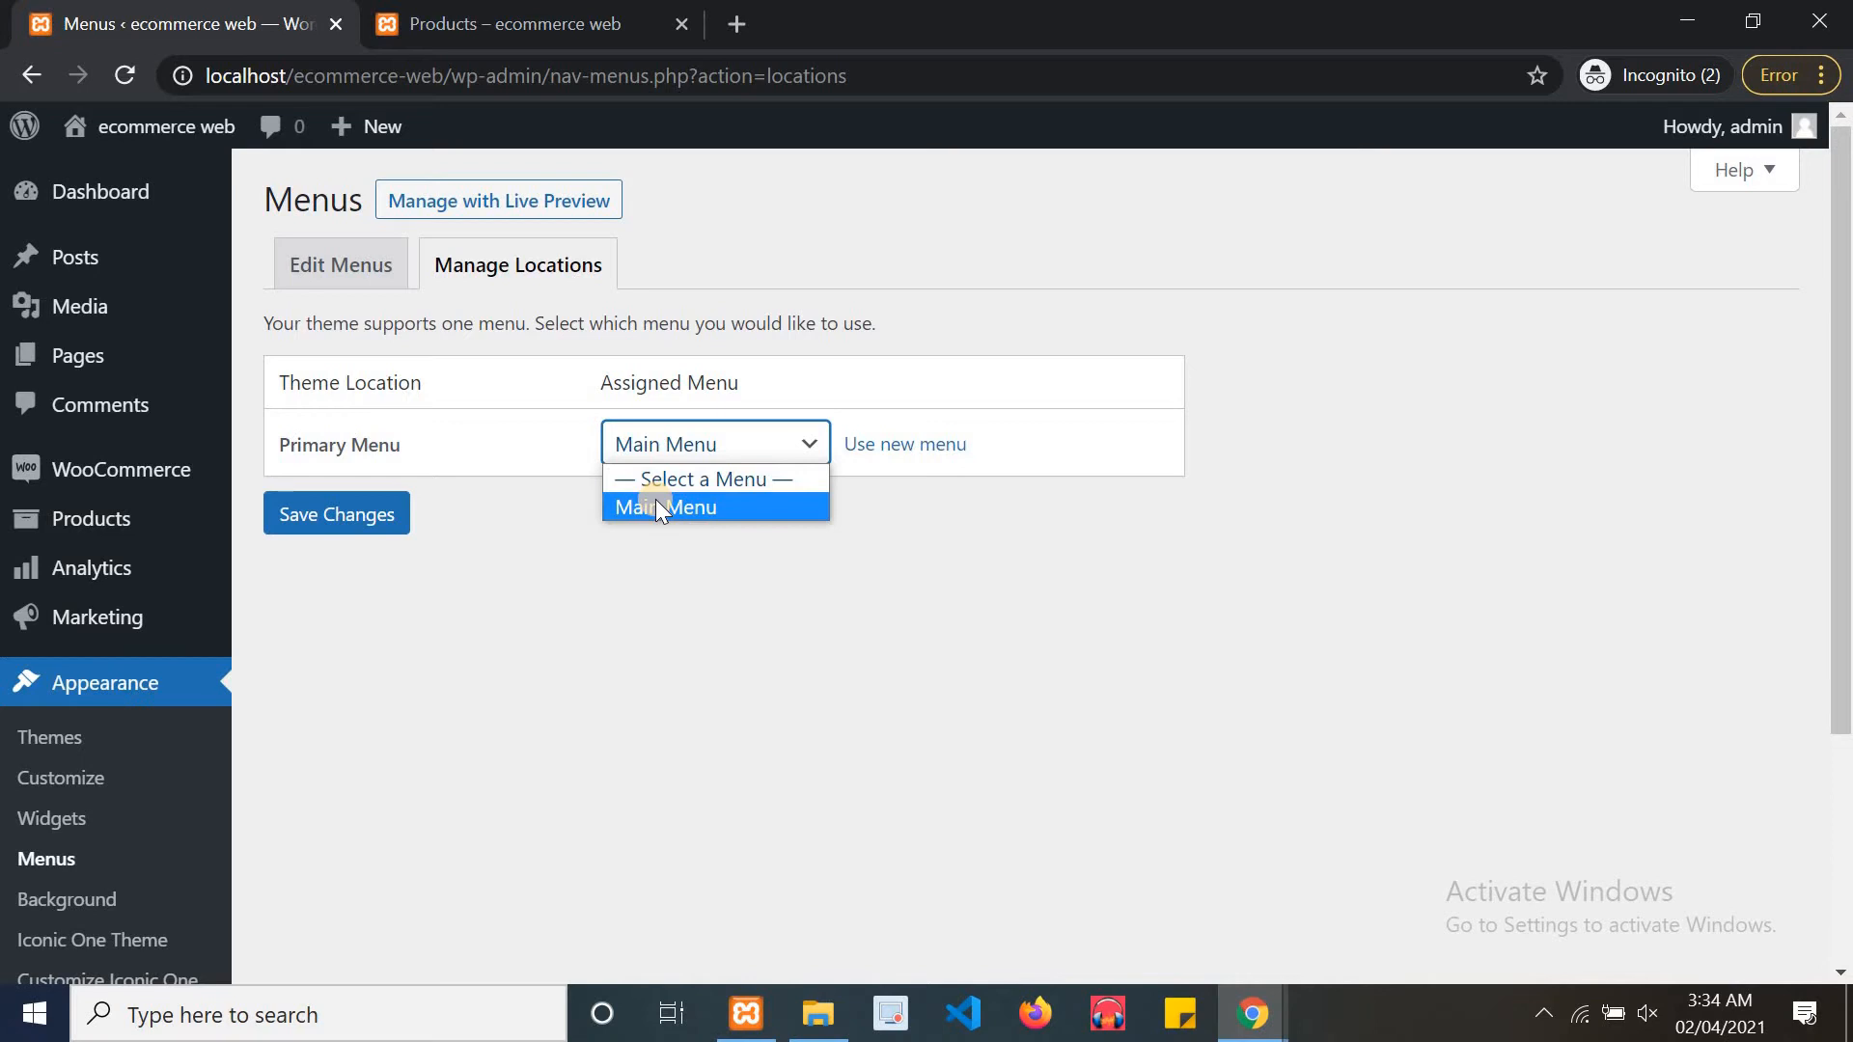
{"action": "left_click", "coordinate": [656, 506]}
{"action": "left_click", "coordinate": [670, 443]}
{"action": "left_click", "coordinate": [660, 509]}
{"action": "left_click", "coordinate": [649, 459]}
{"action": "left_click", "coordinate": [652, 504]}
{"action": "left_click", "coordinate": [385, 512]}
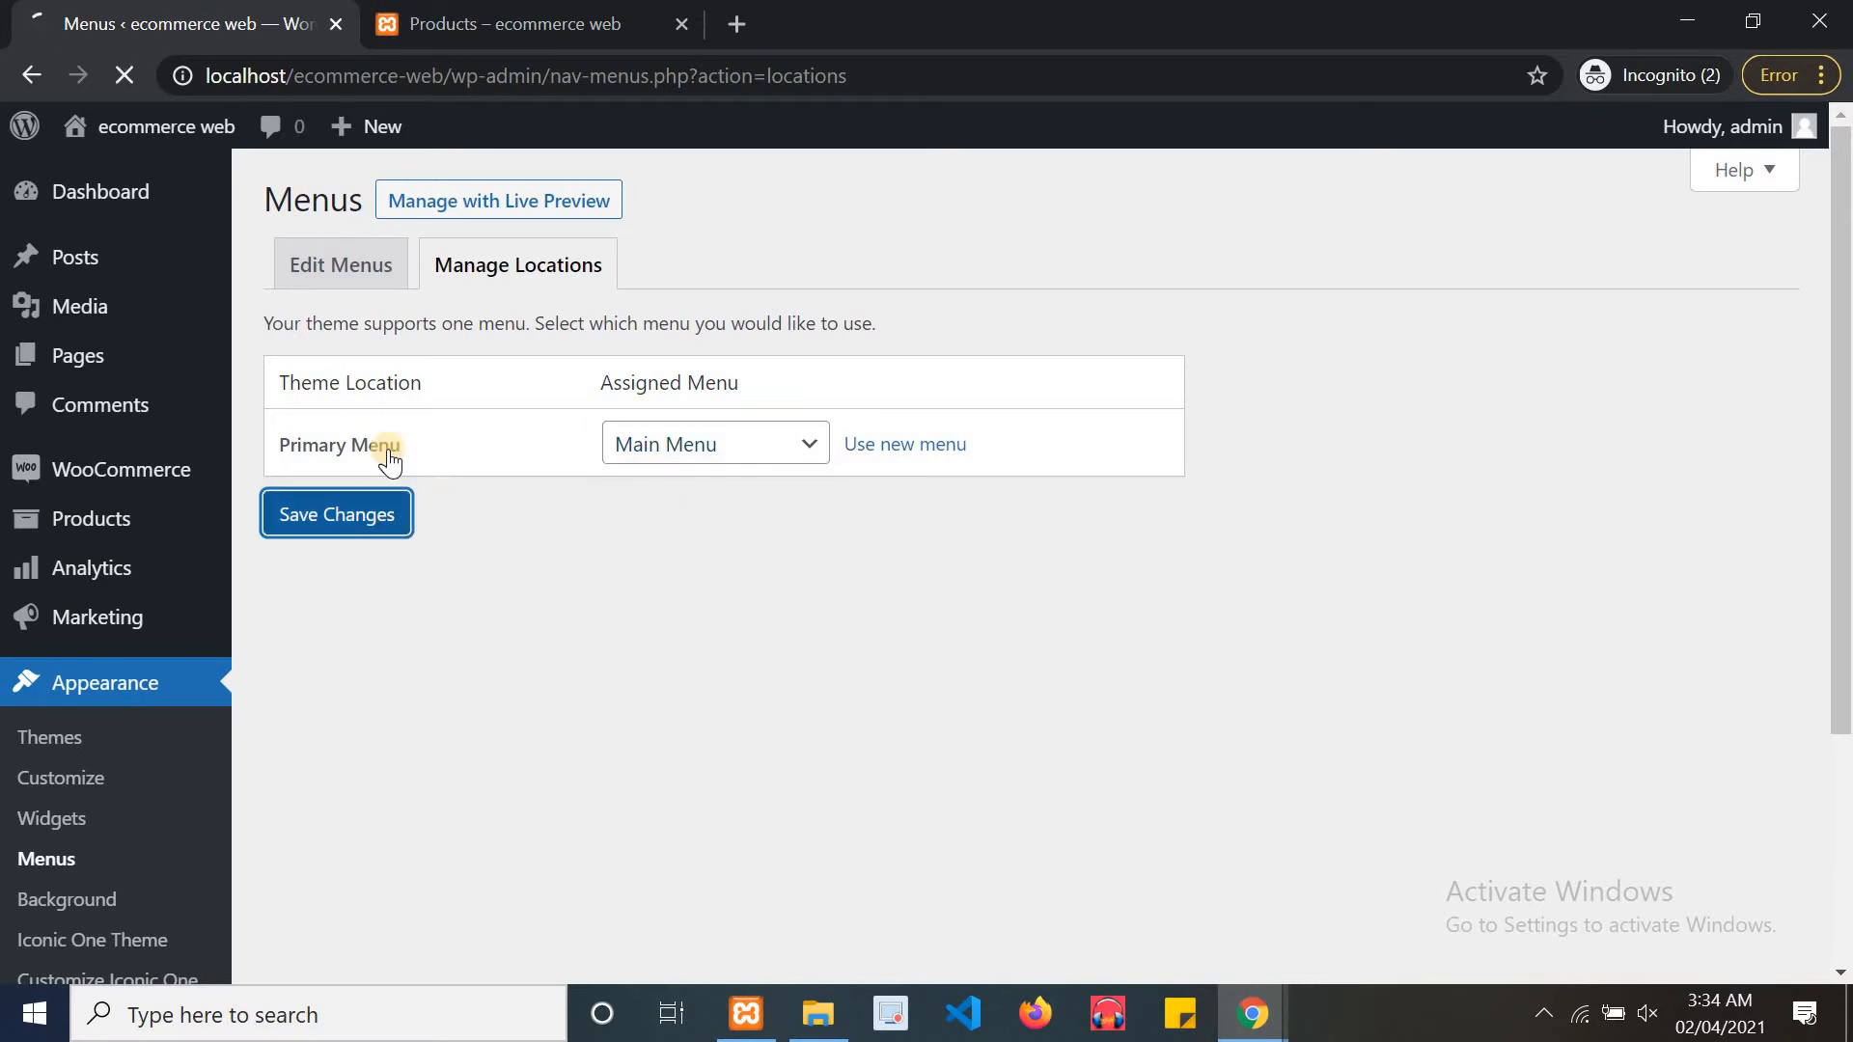
Reload the site's Shop page to check its navigation bar, and reopen Main Menu for editing in the admin
{"action": "left_click", "coordinate": [480, 13]}
{"action": "left_click", "coordinate": [134, 66]}
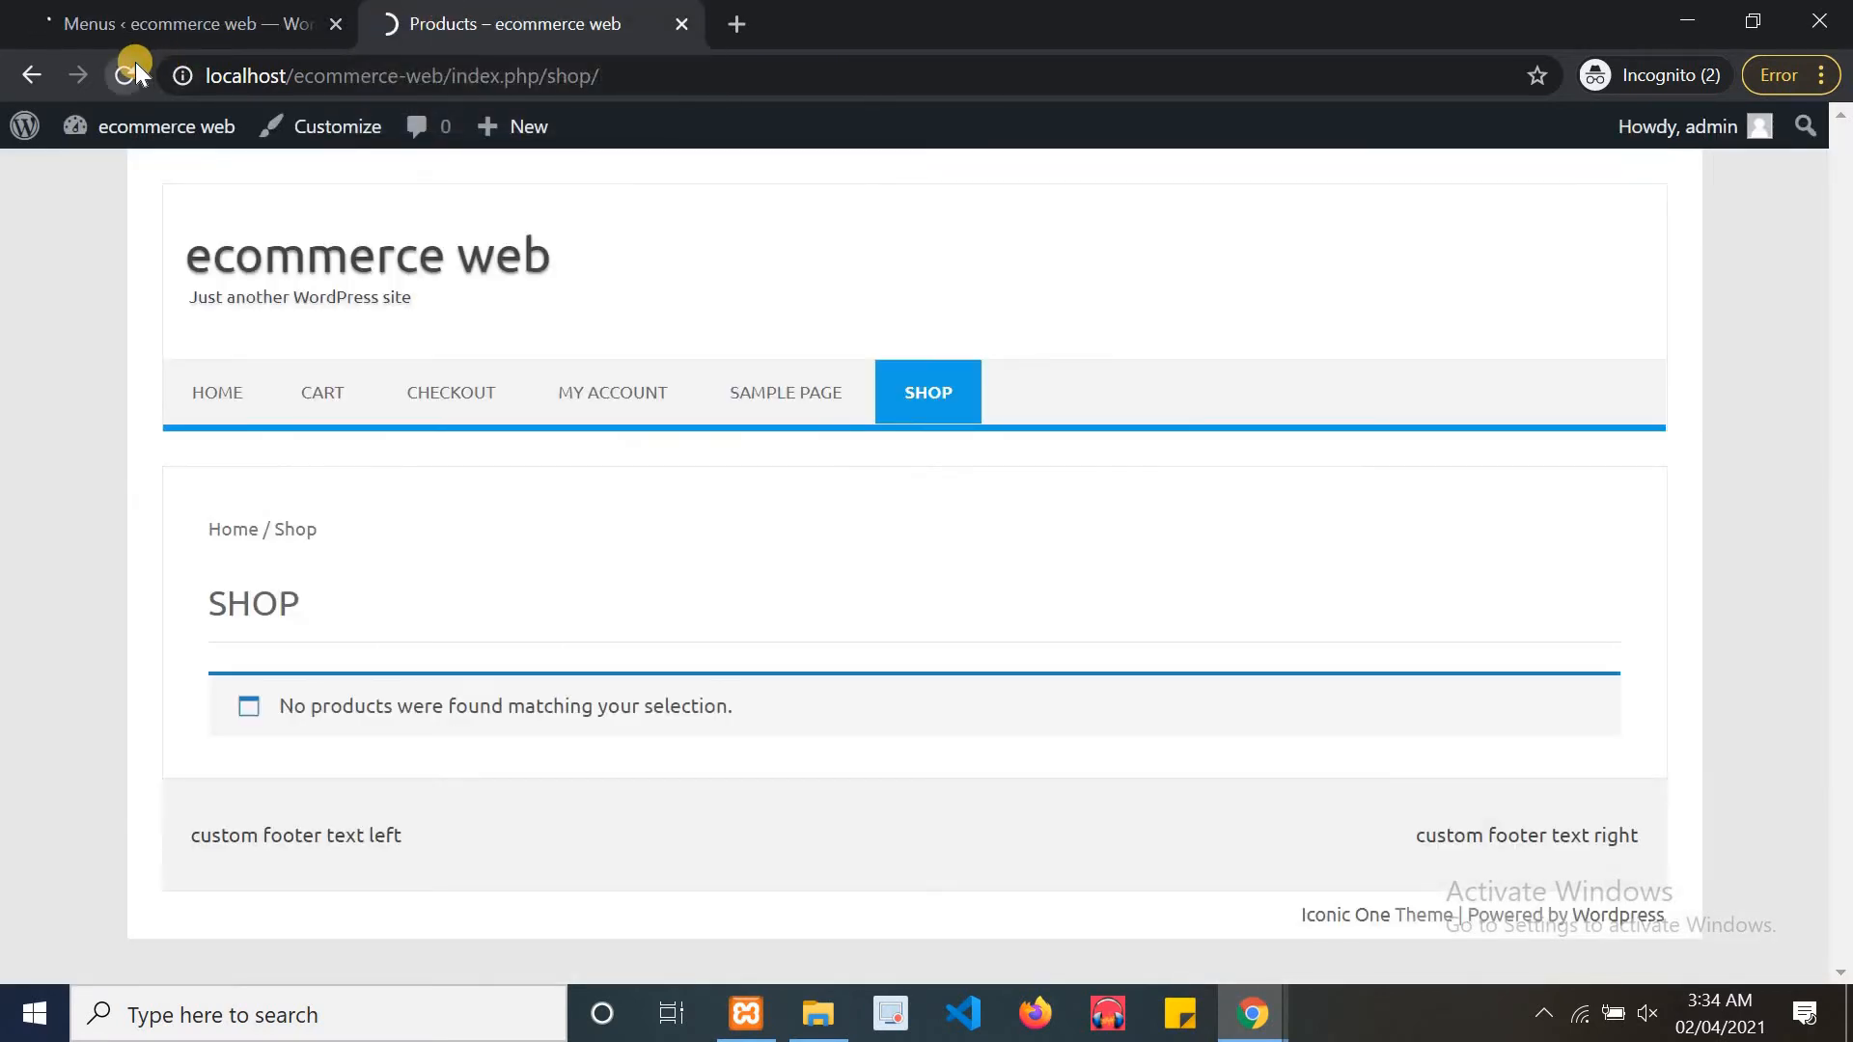
{"action": "left_click", "coordinate": [160, 13]}
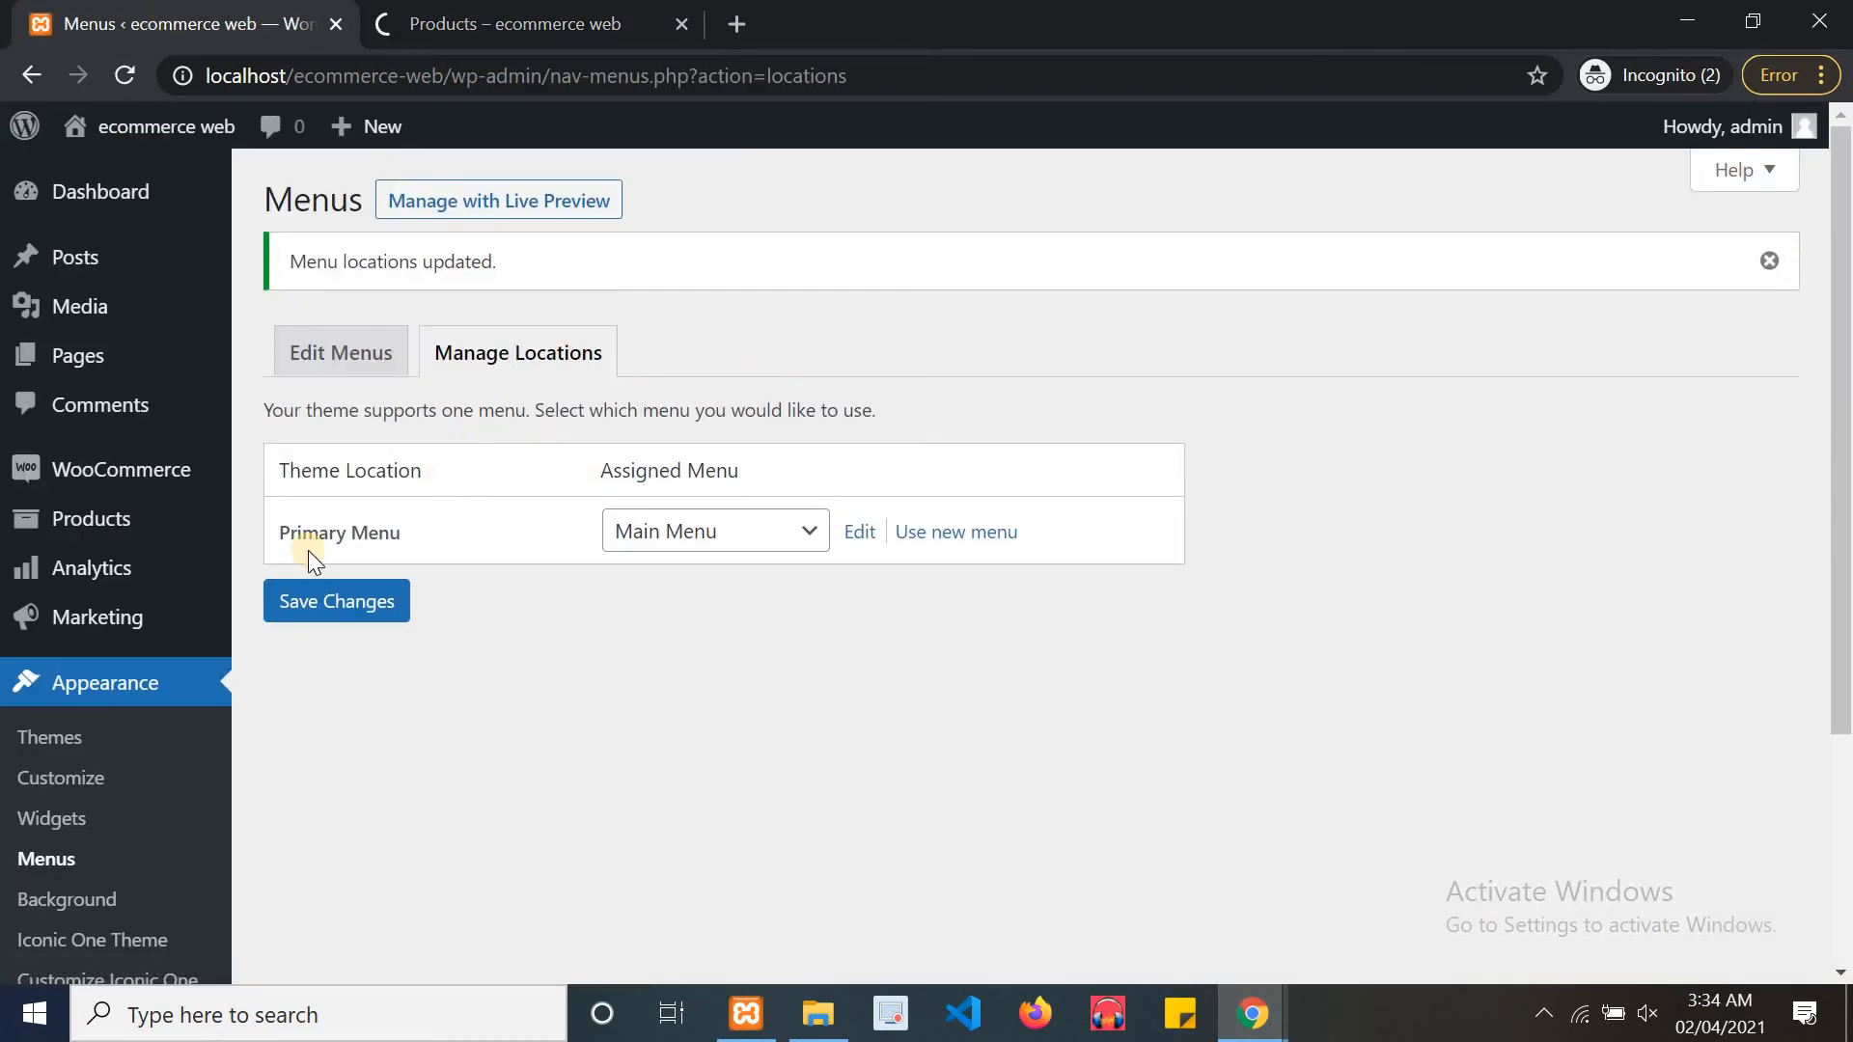
{"action": "left_click_drag", "start_coordinate": [1844, 420], "coordinate": [1845, 594]}
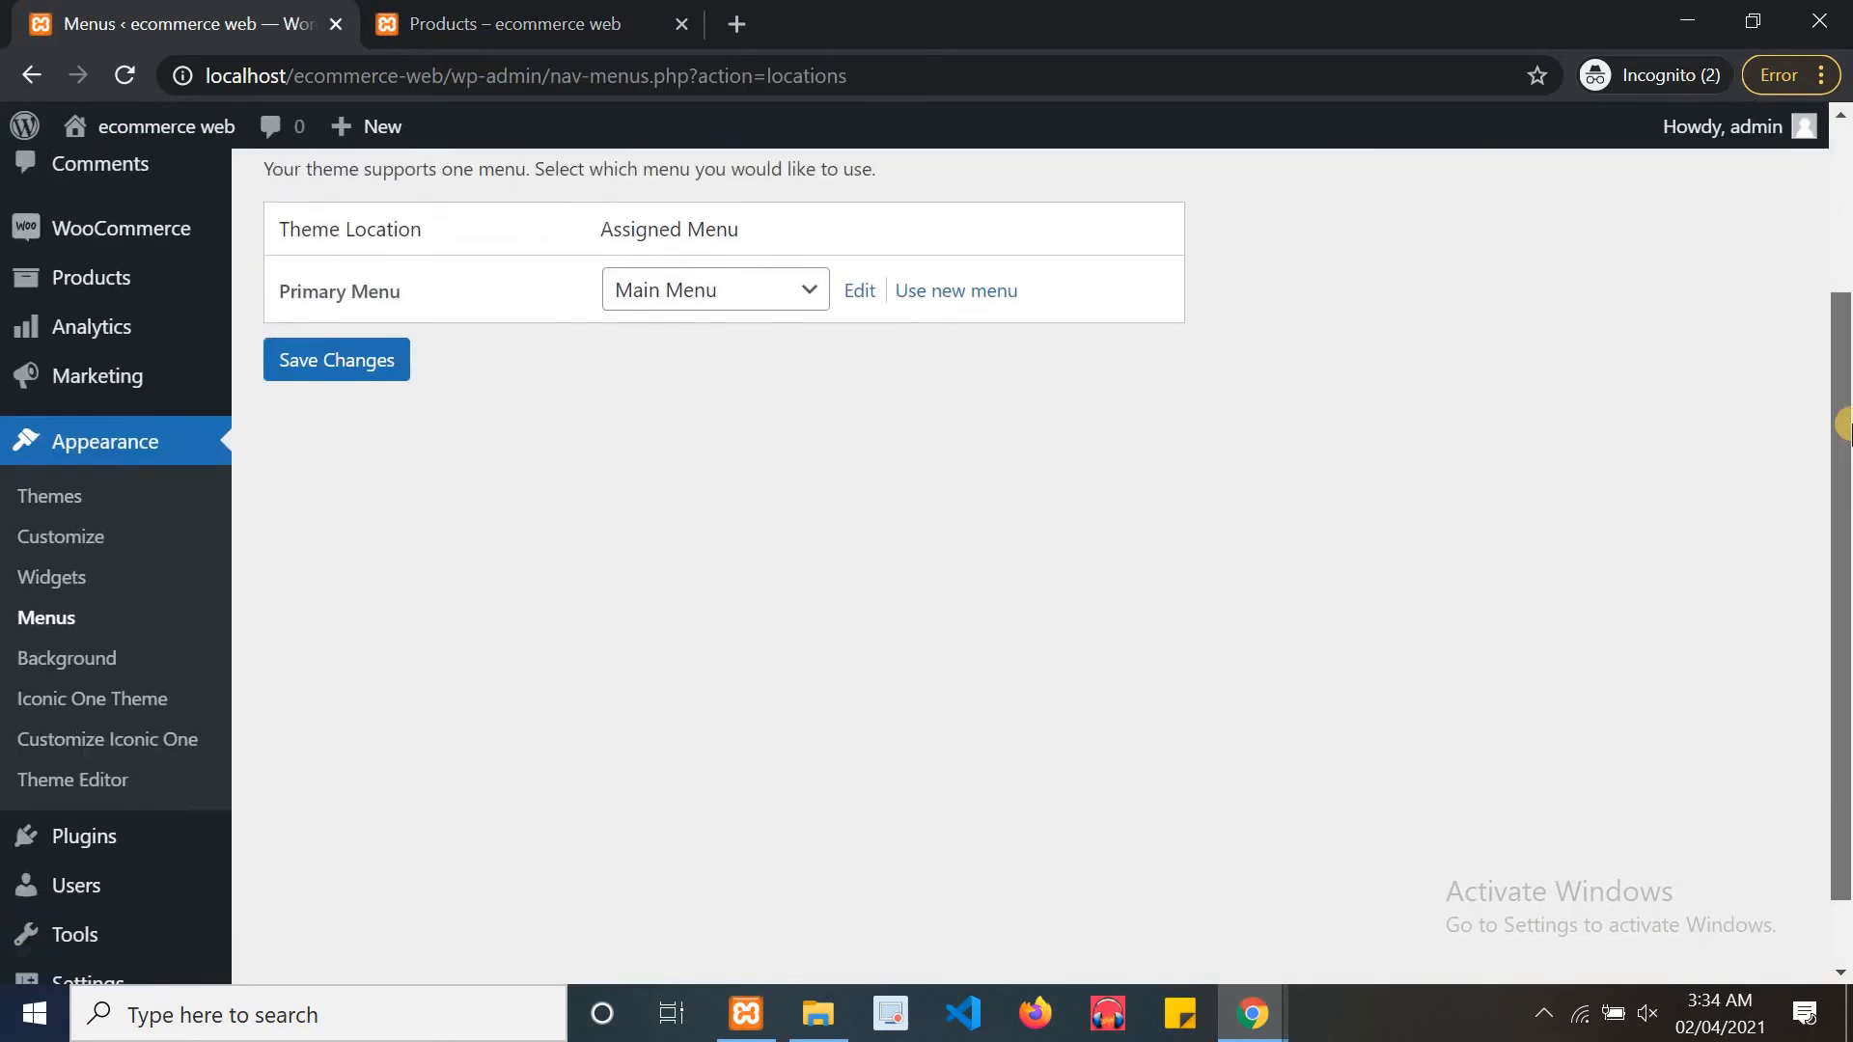
{"action": "left_click", "coordinate": [72, 610]}
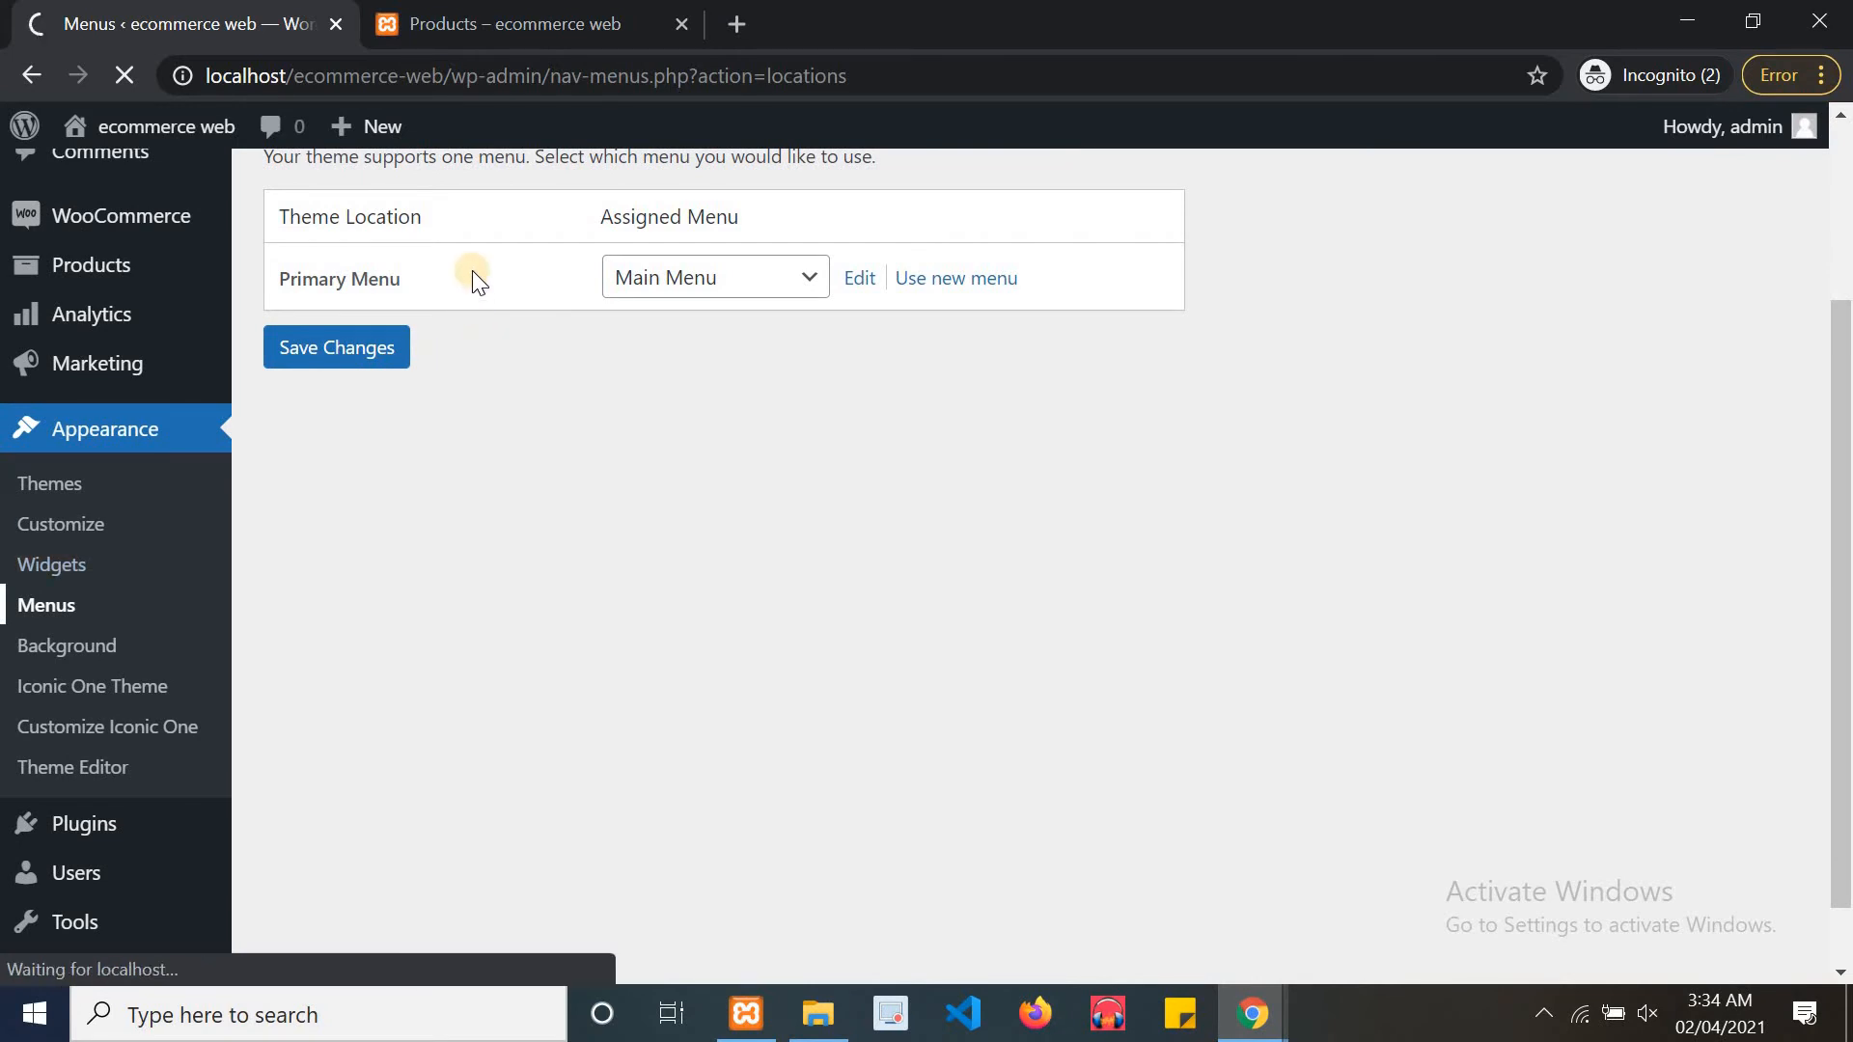
{"action": "left_click", "coordinate": [533, 10]}
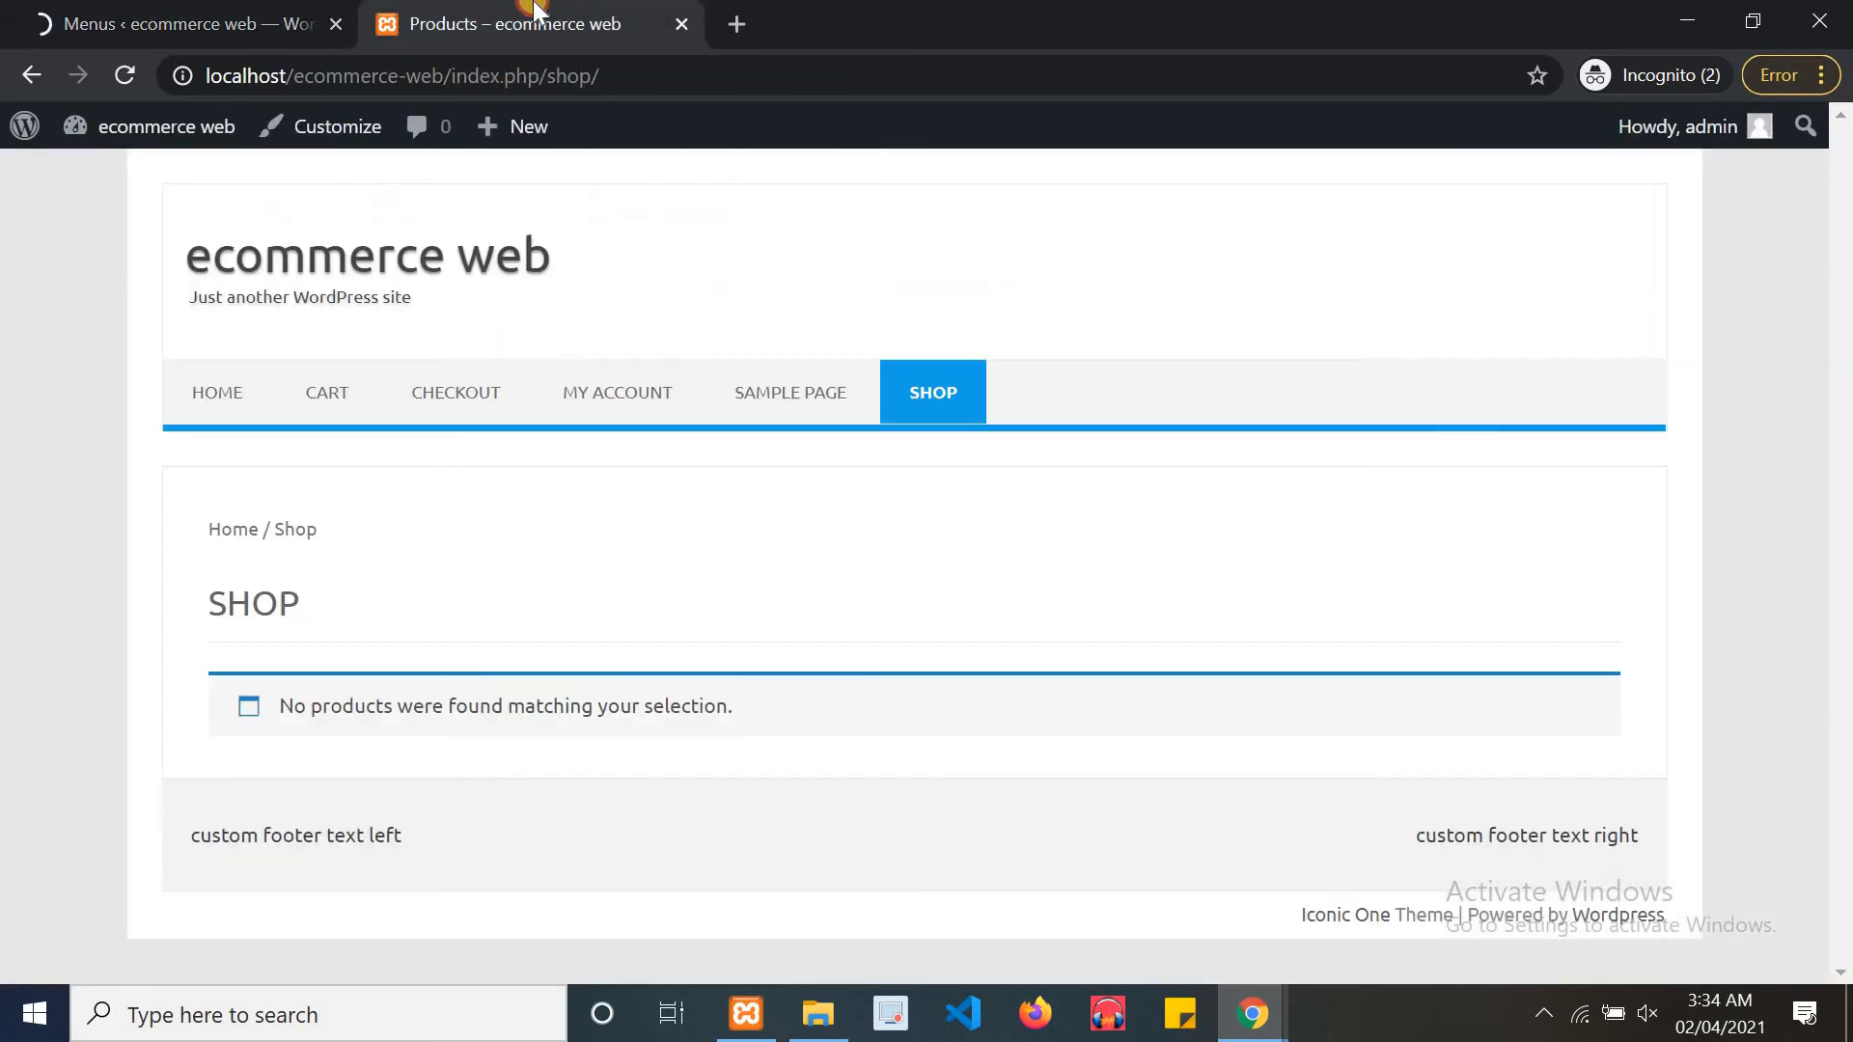
{"action": "left_click", "coordinate": [323, 15]}
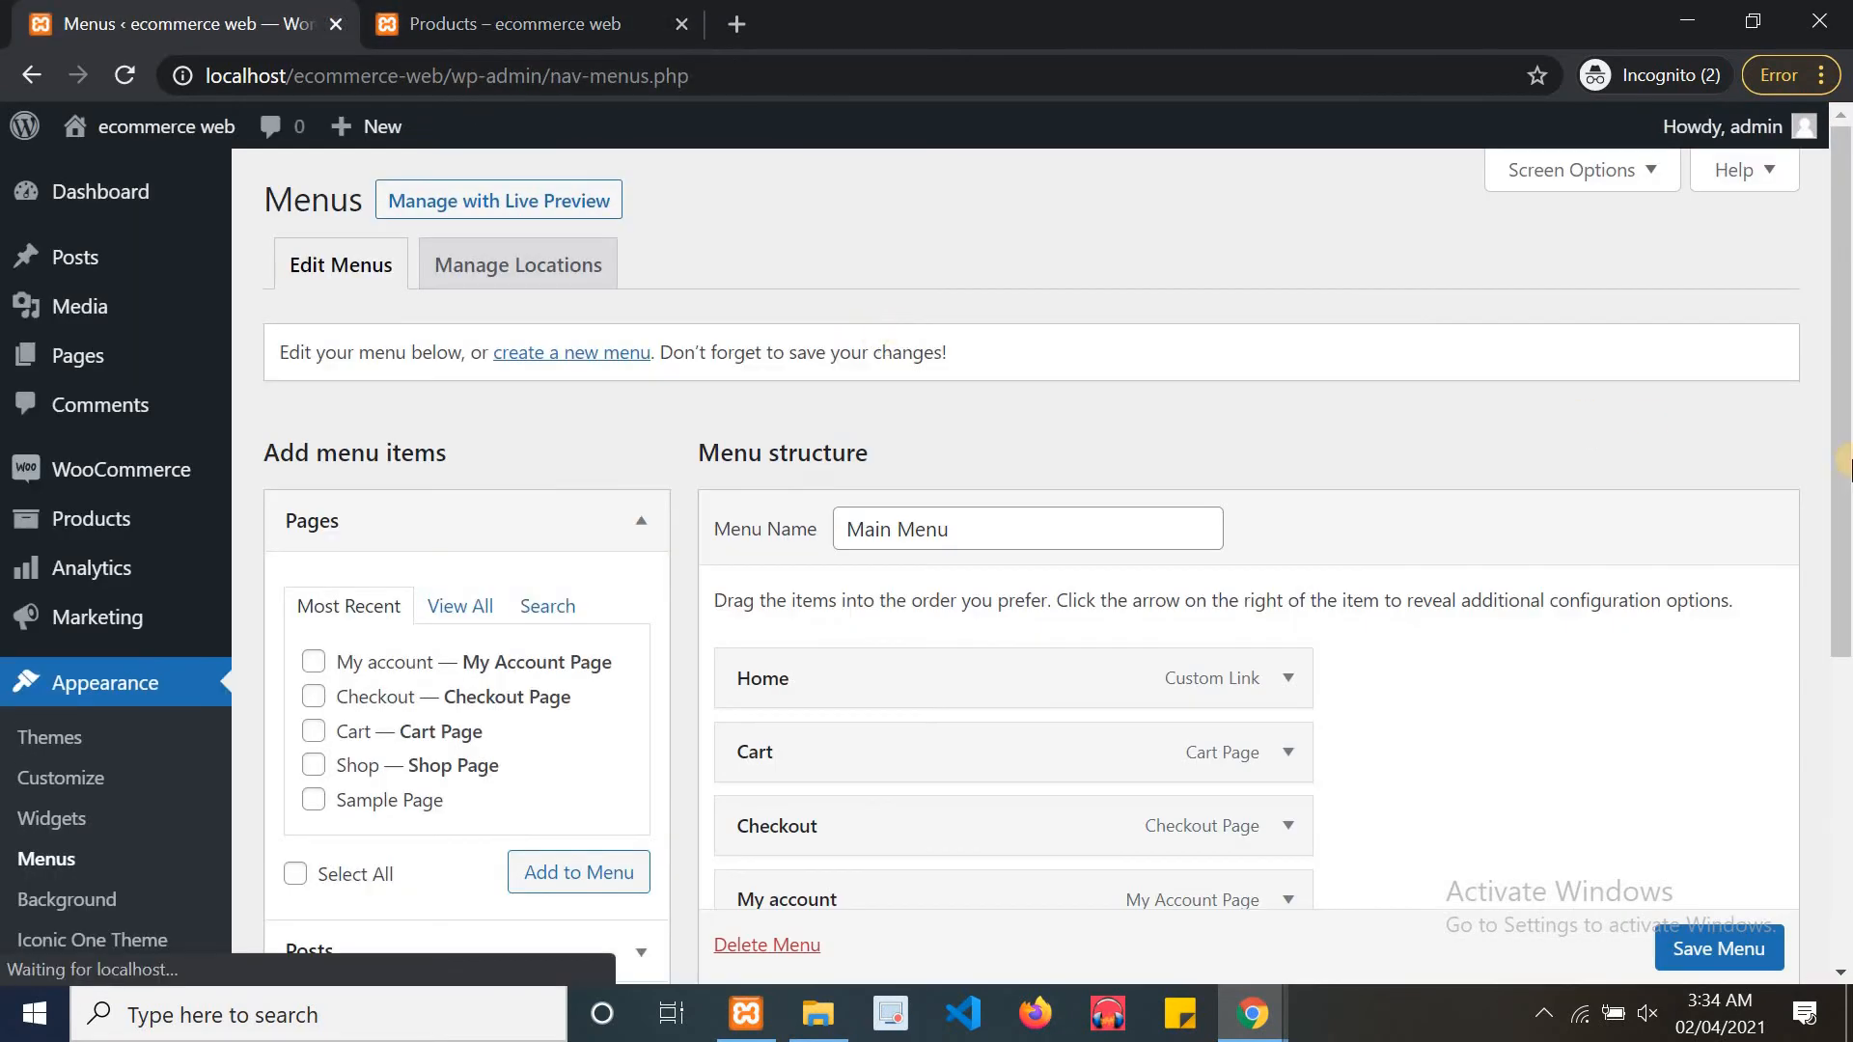
Remove the Home and Sample Page items from the Main Menu structure
{"action": "left_click_drag", "start_coordinate": [1844, 632], "coordinate": [1845, 791]}
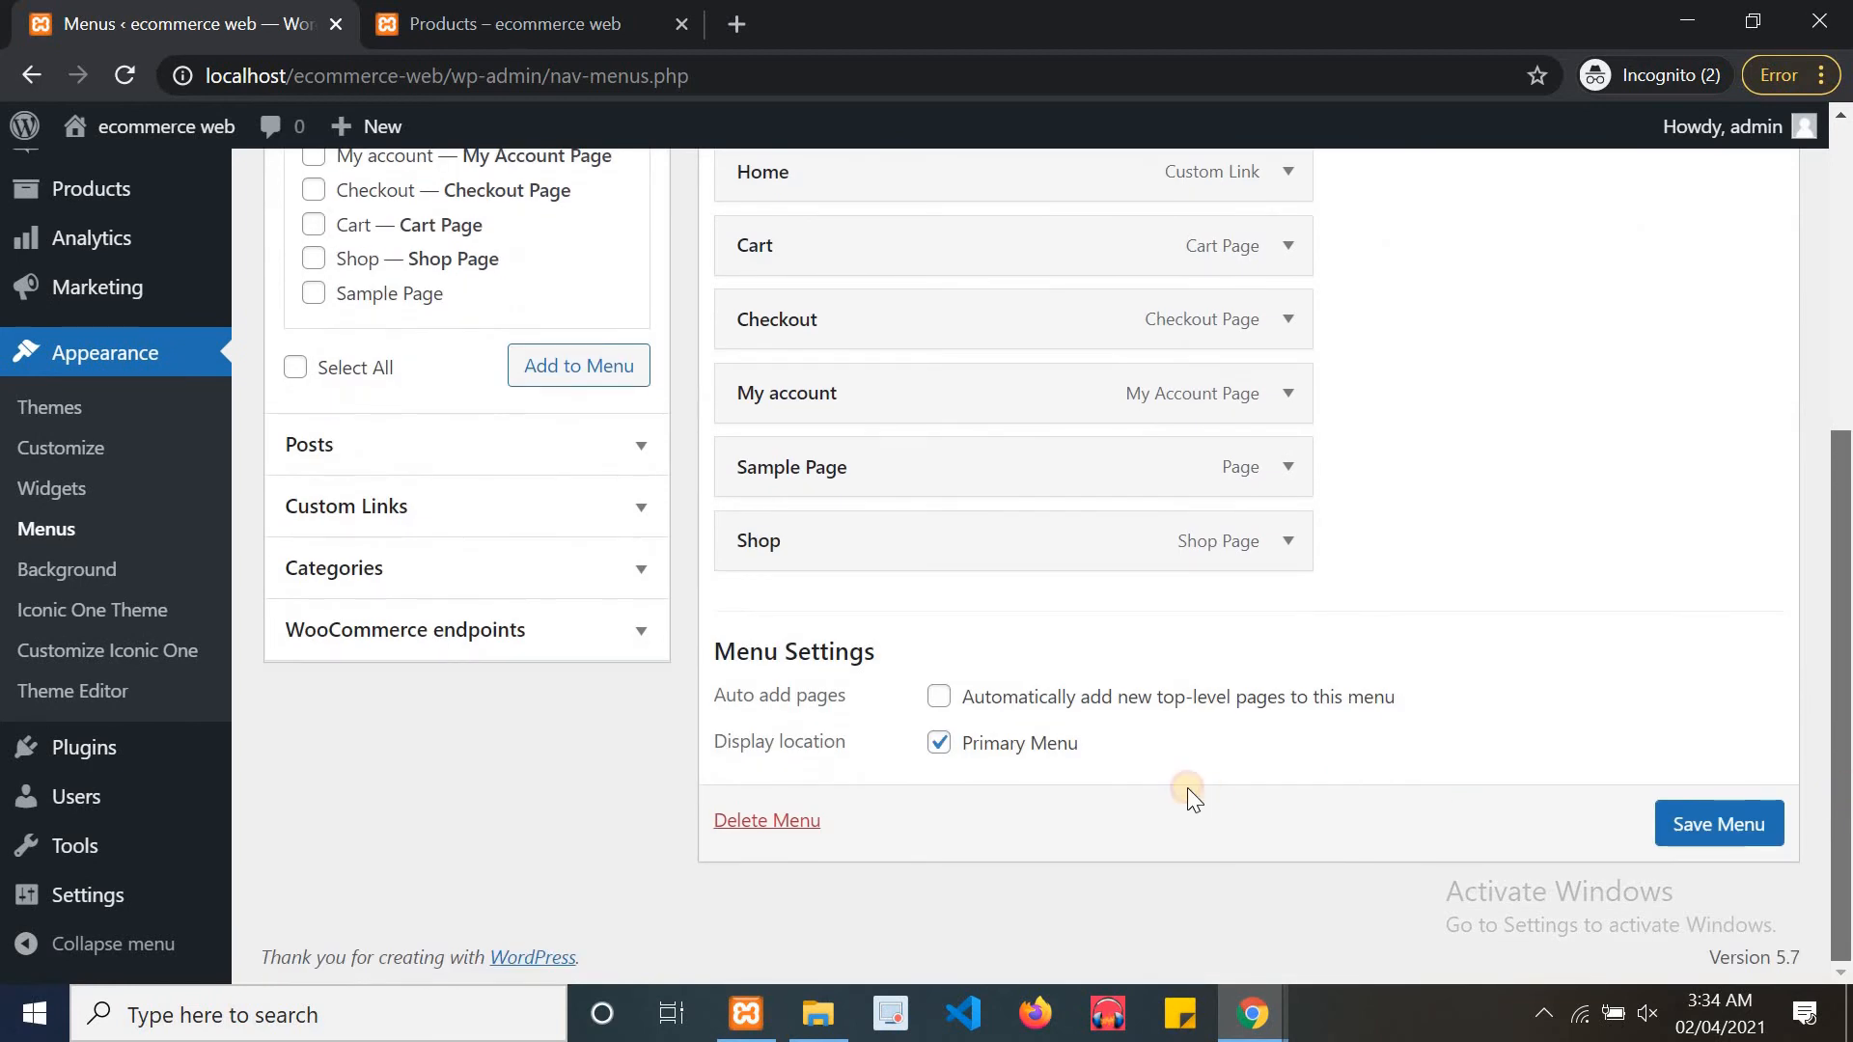
{"action": "left_click_drag", "start_coordinate": [1847, 579], "coordinate": [1850, 476]}
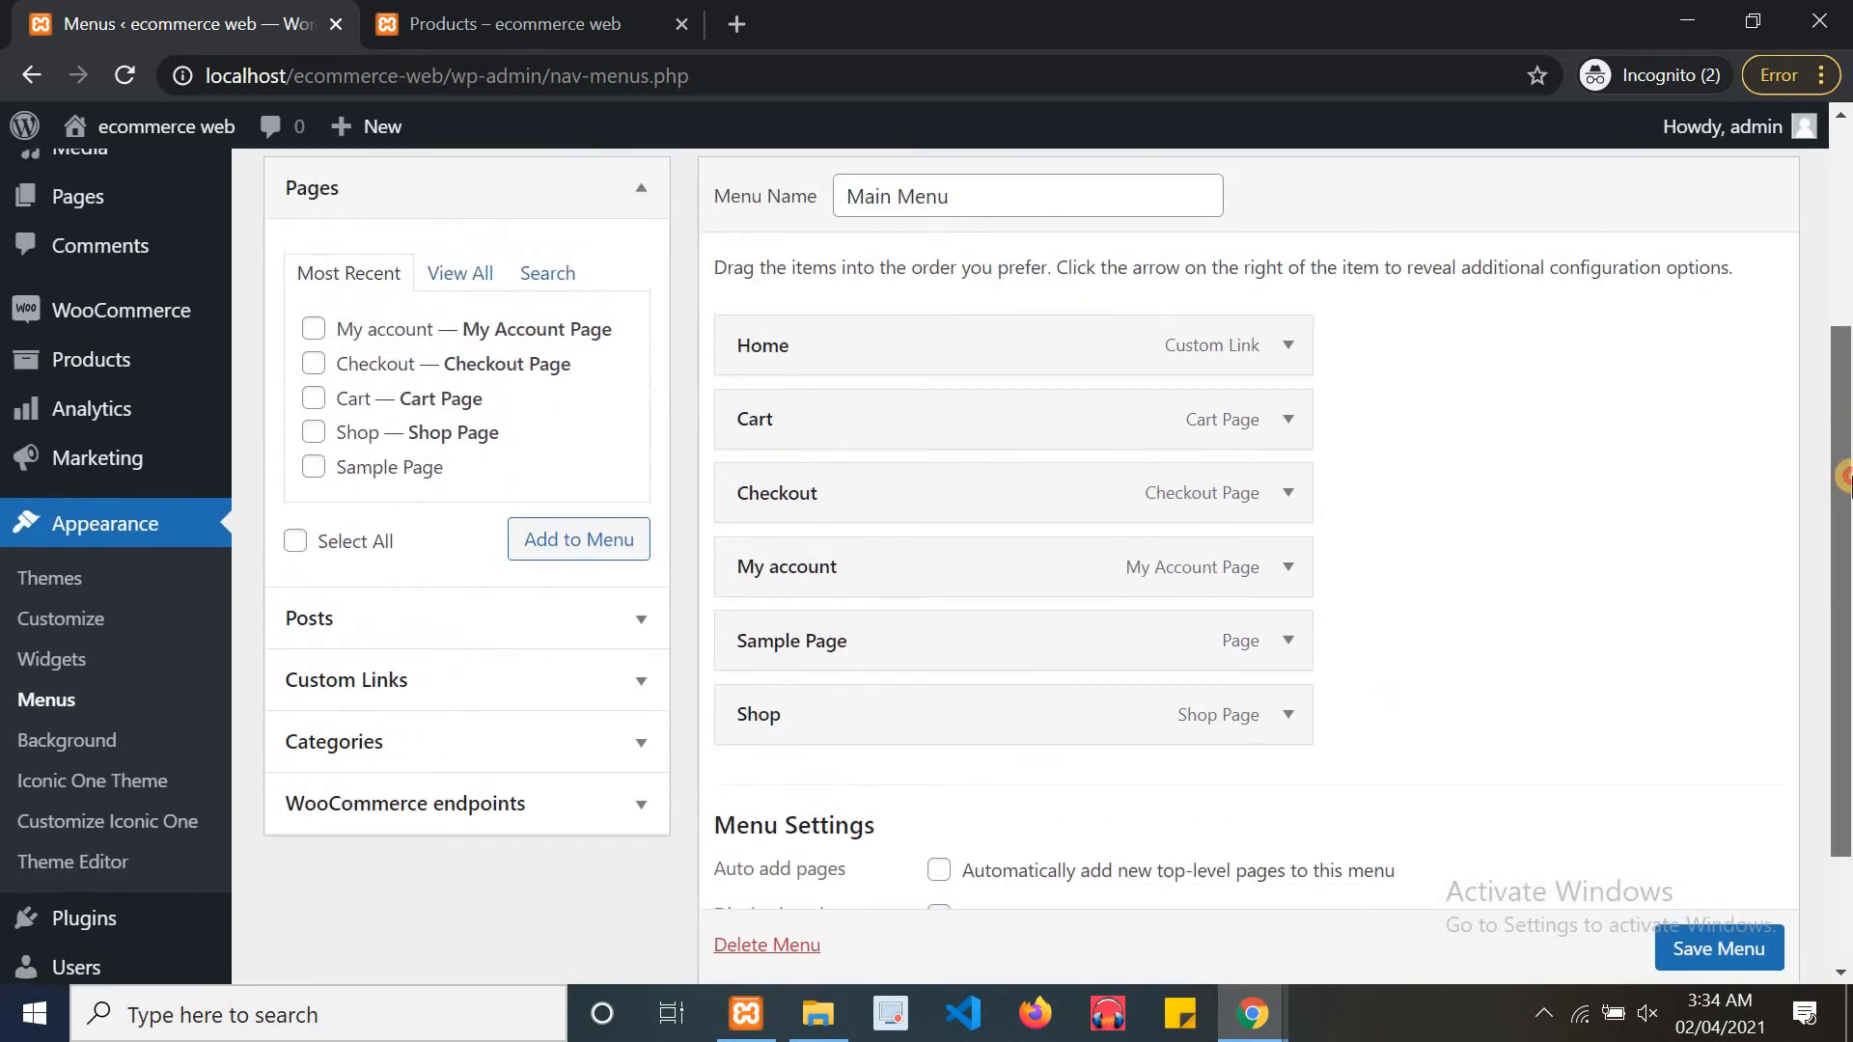
{"action": "left_click", "coordinate": [1291, 348]}
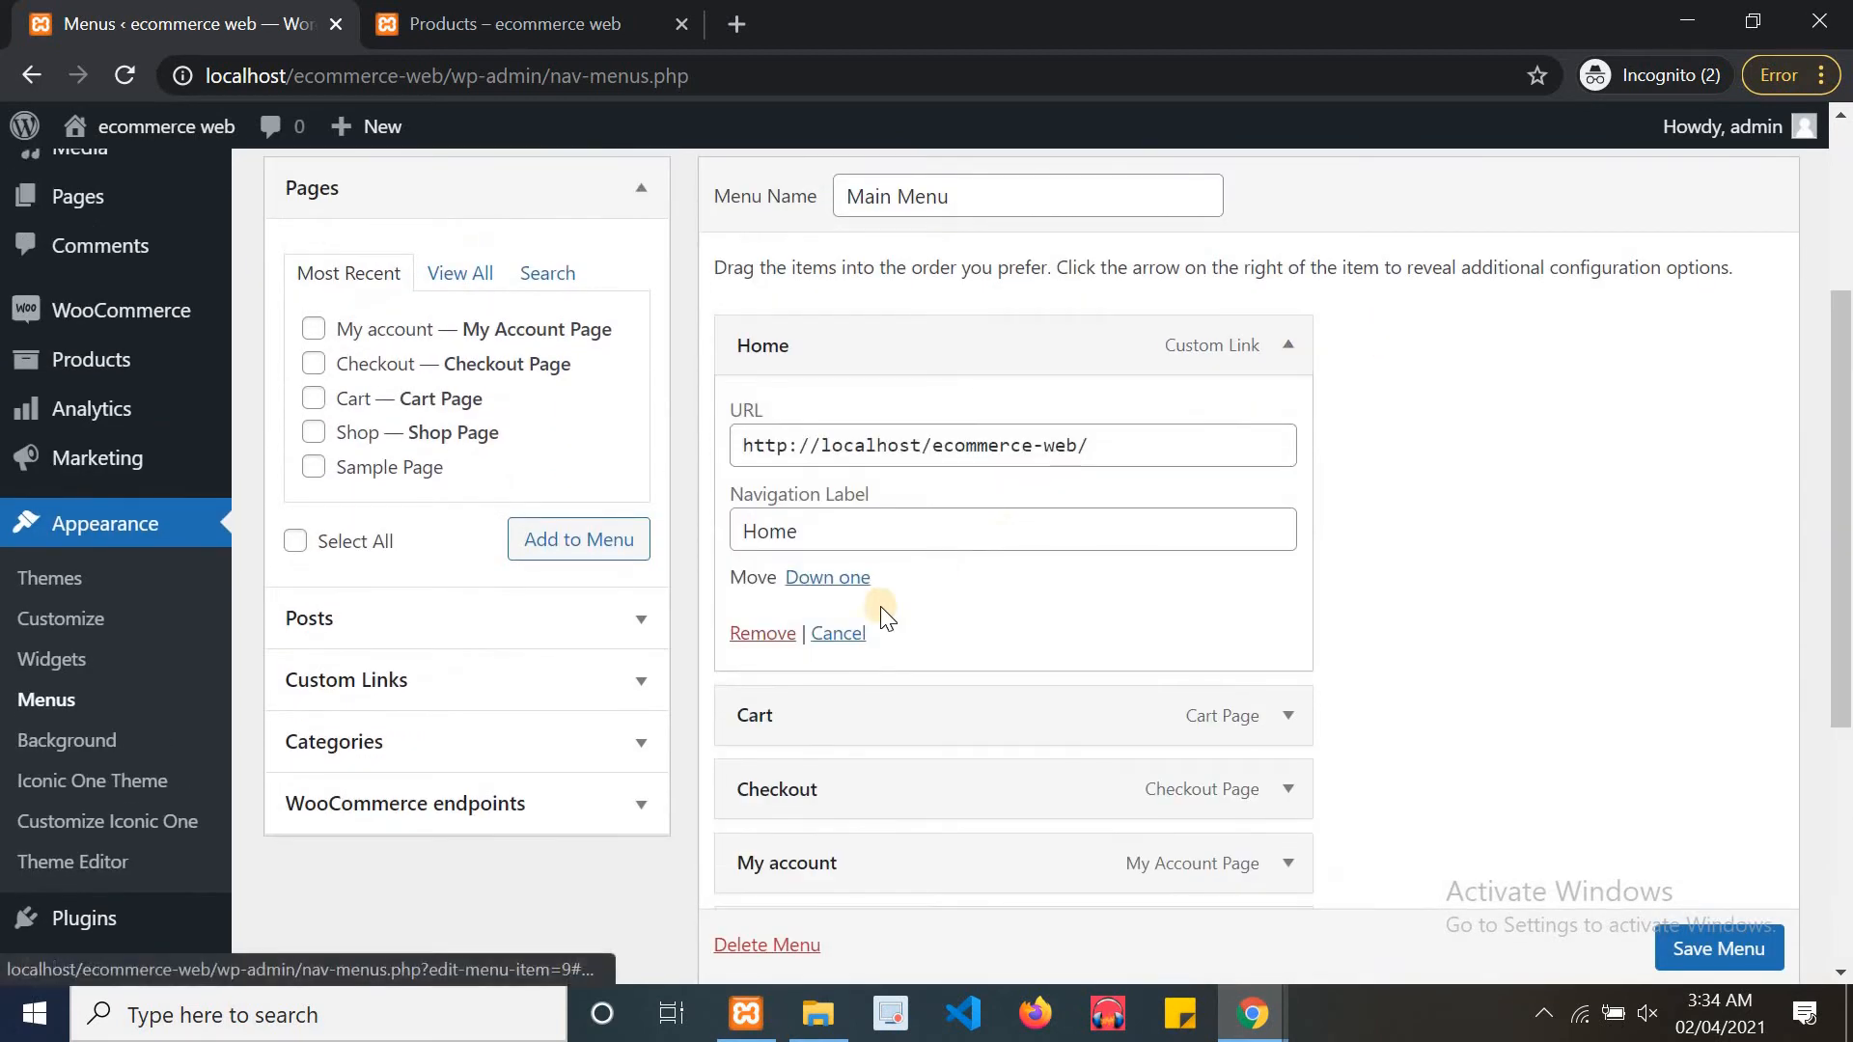
{"action": "left_click", "coordinate": [762, 634]}
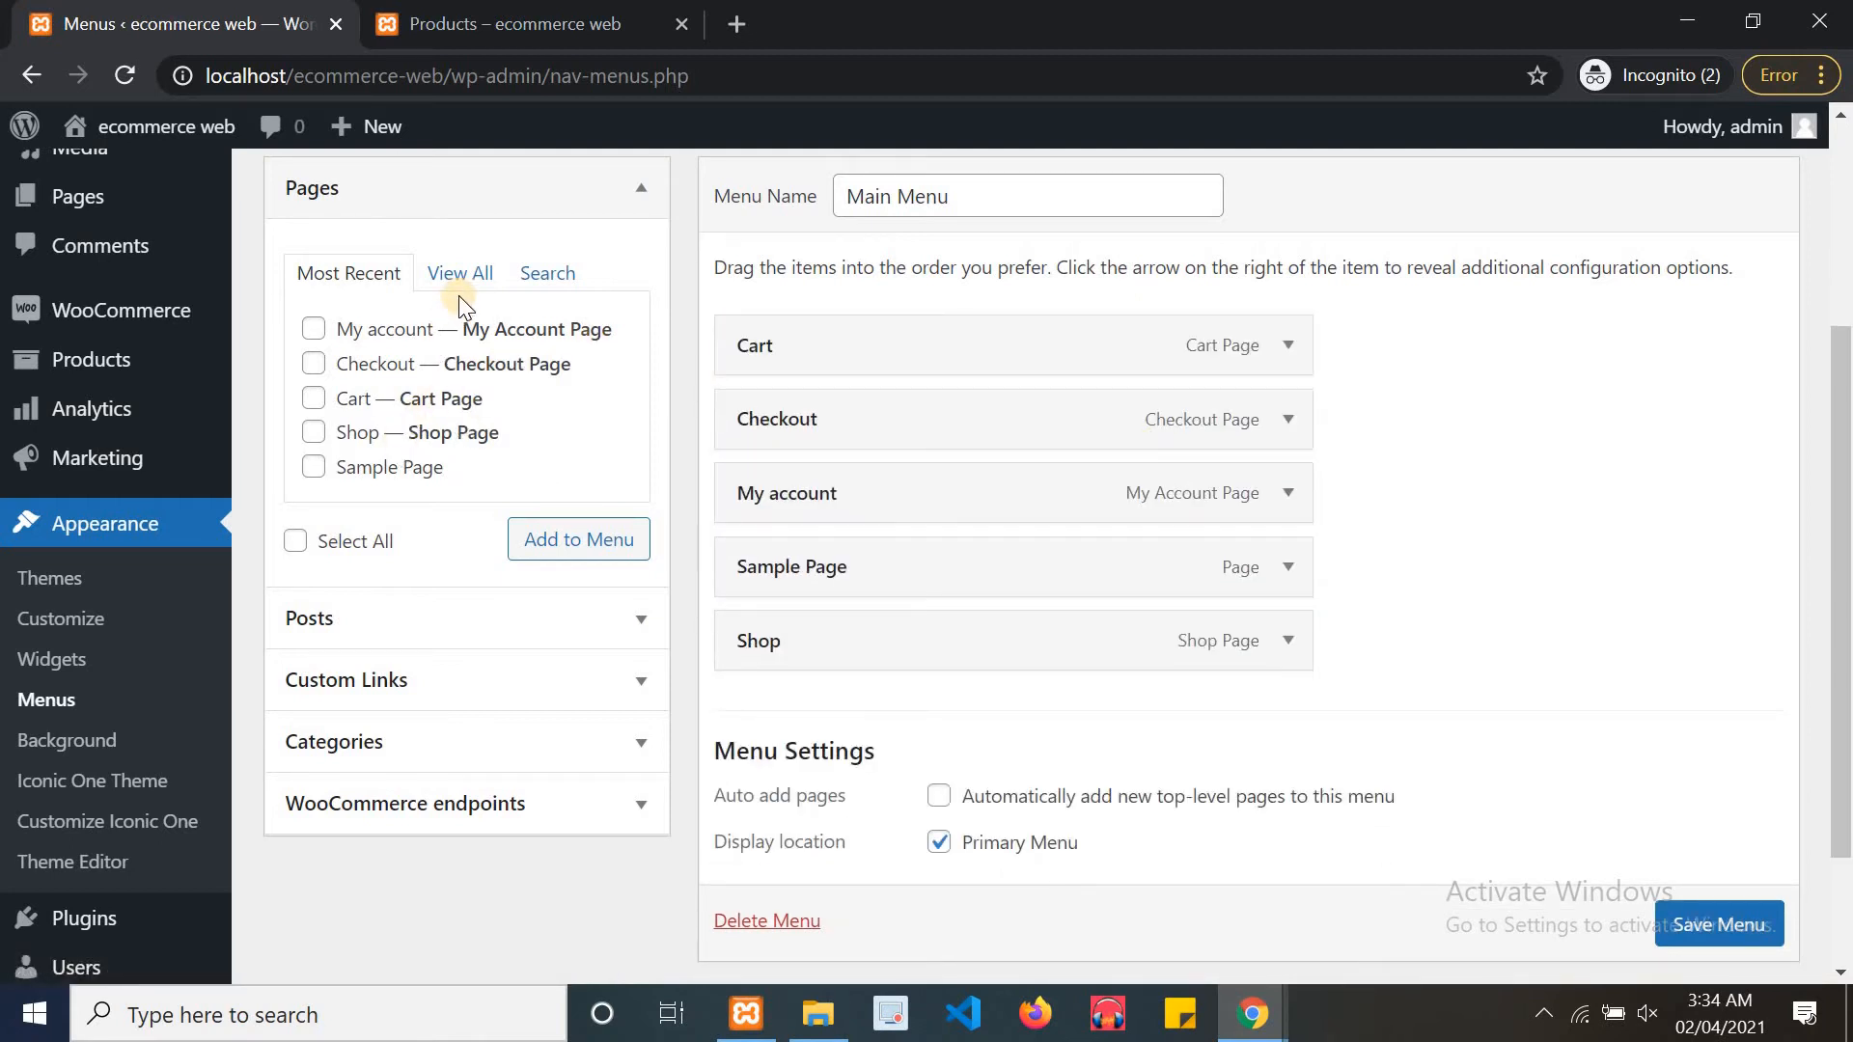
{"action": "scroll", "coordinate": [345, 446], "scroll_direction": "up", "scroll_amount": 1}
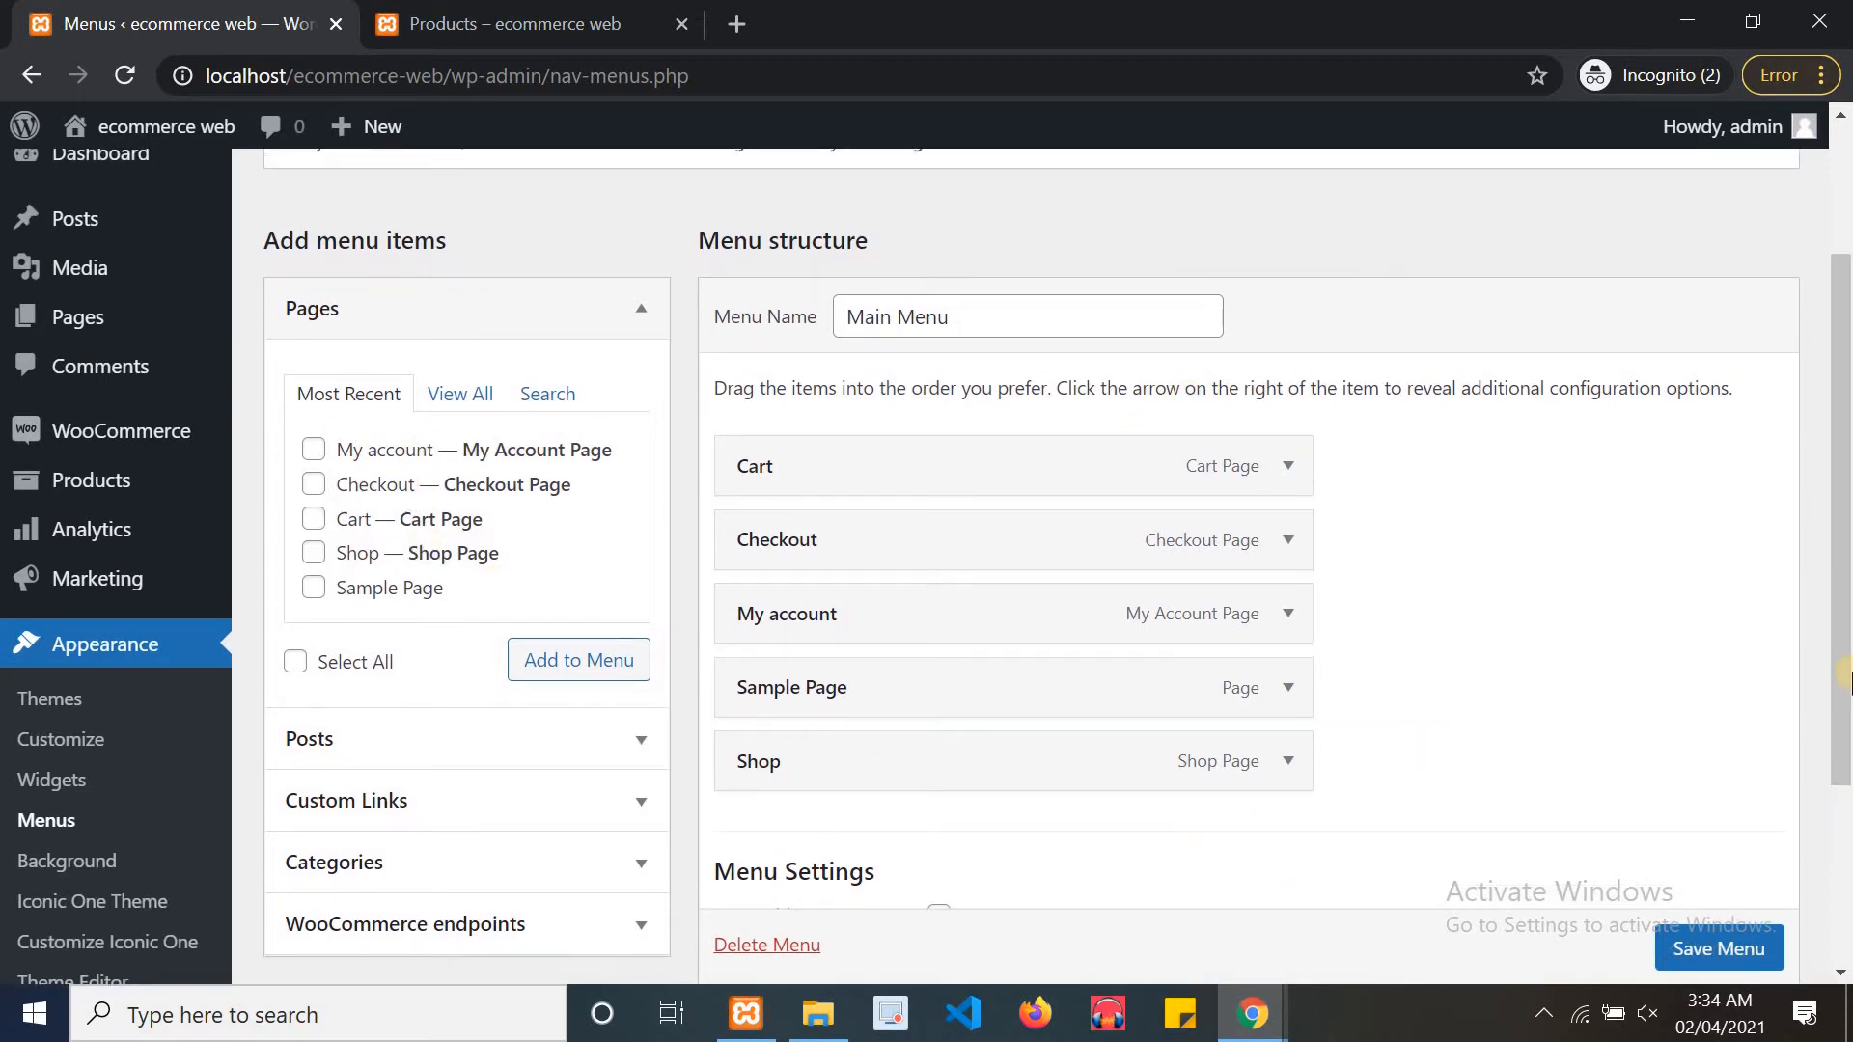
{"action": "scroll", "coordinate": [1814, 714], "scroll_direction": "down", "scroll_amount": 2}
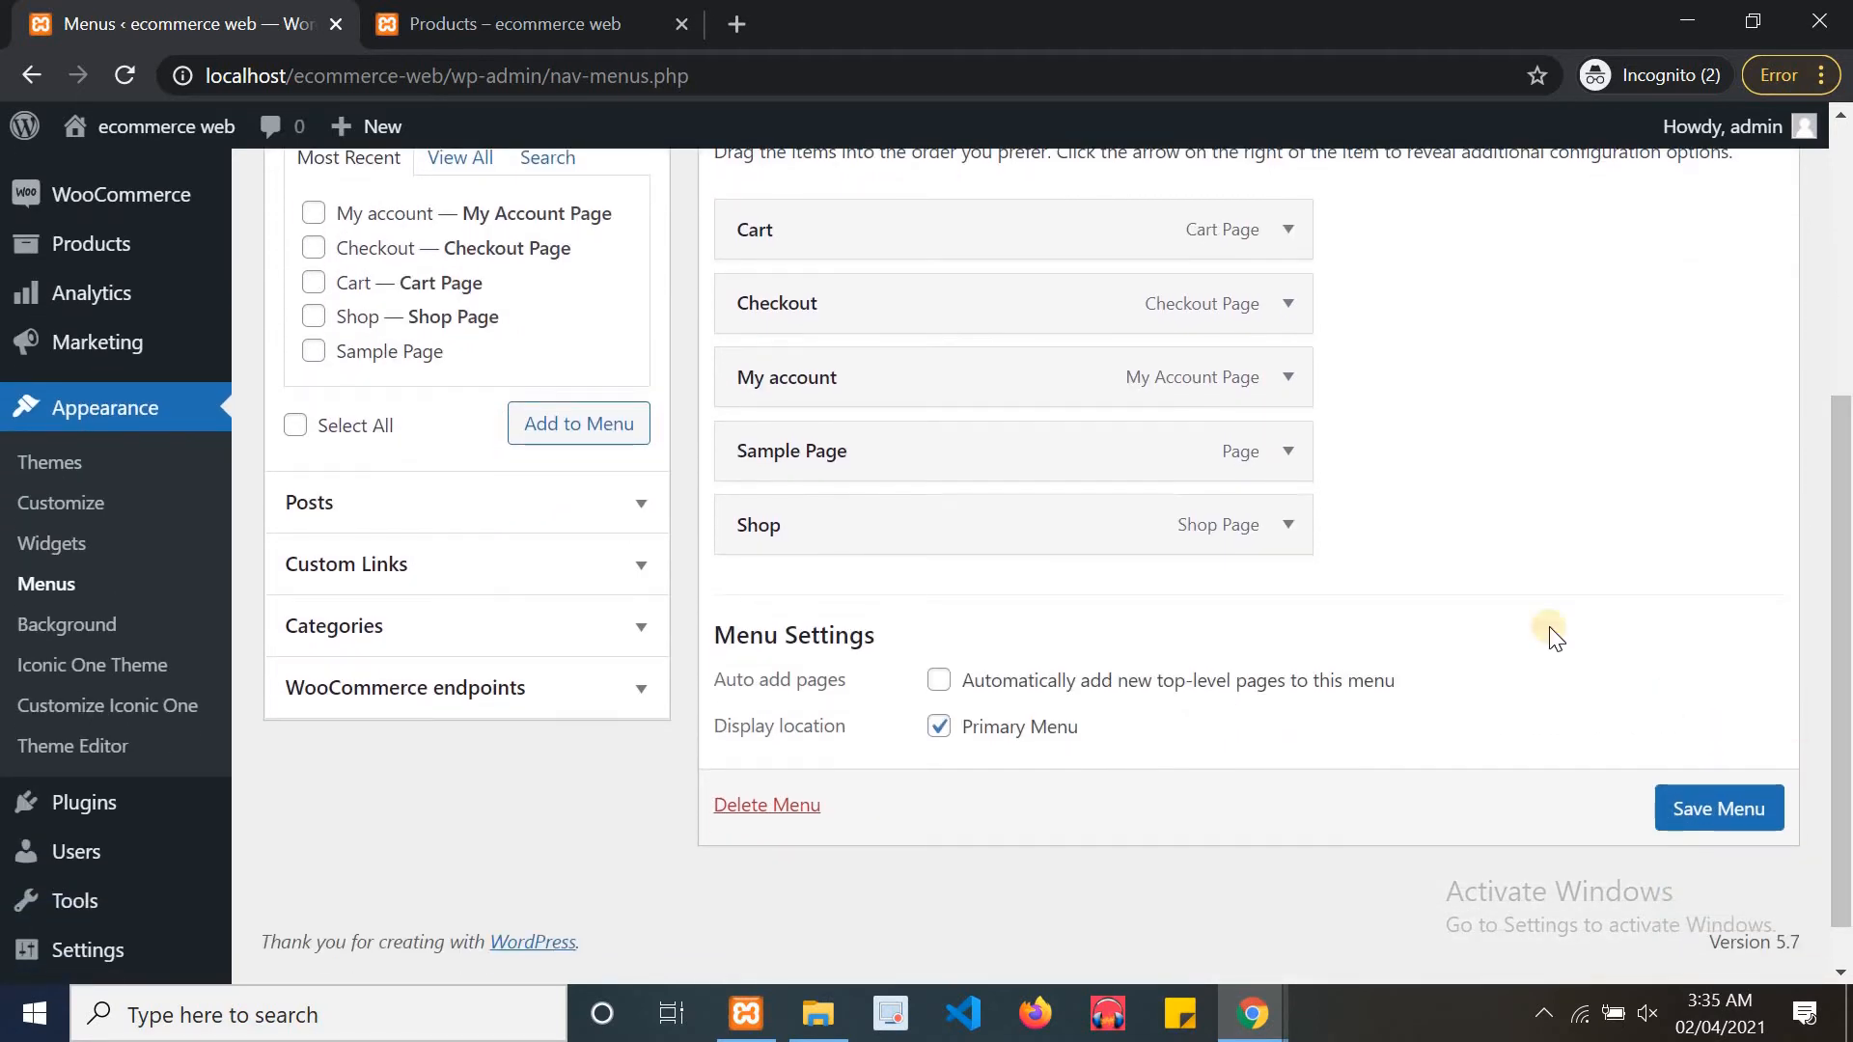
{"action": "left_click", "coordinate": [1286, 453]}
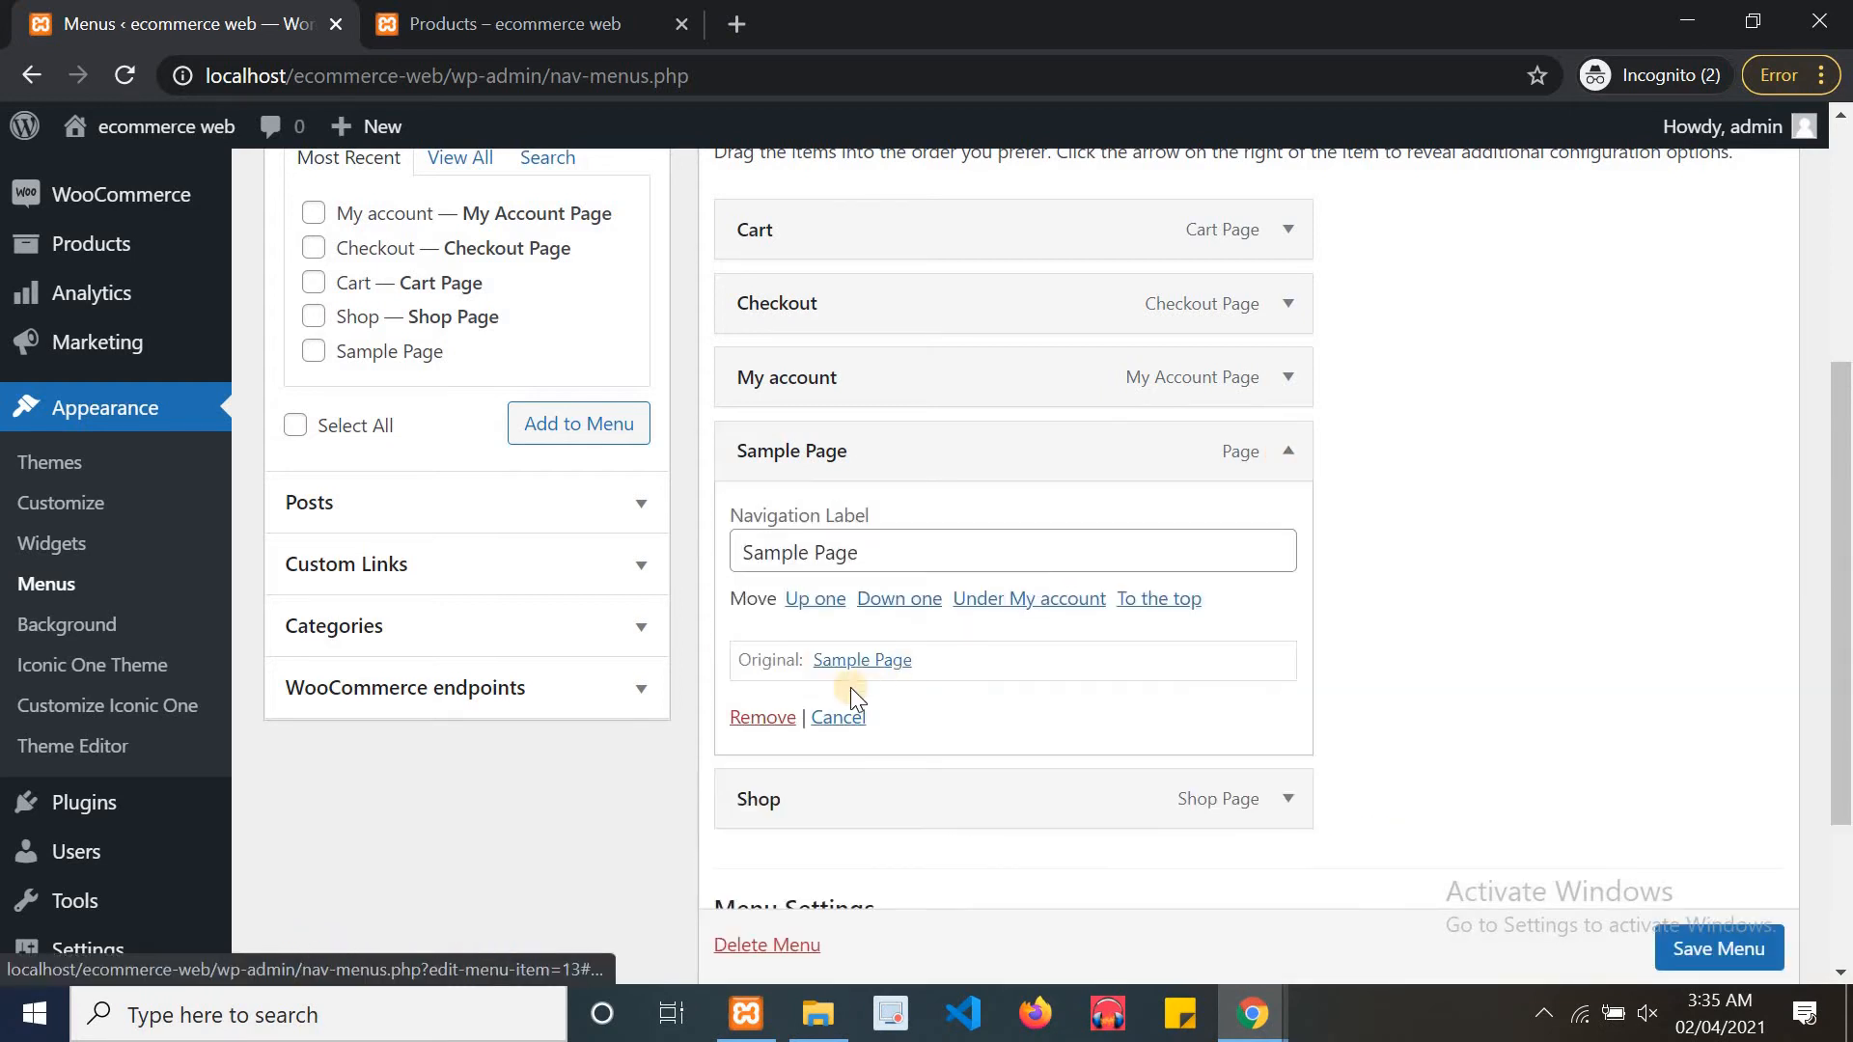
{"action": "left_click", "coordinate": [763, 717]}
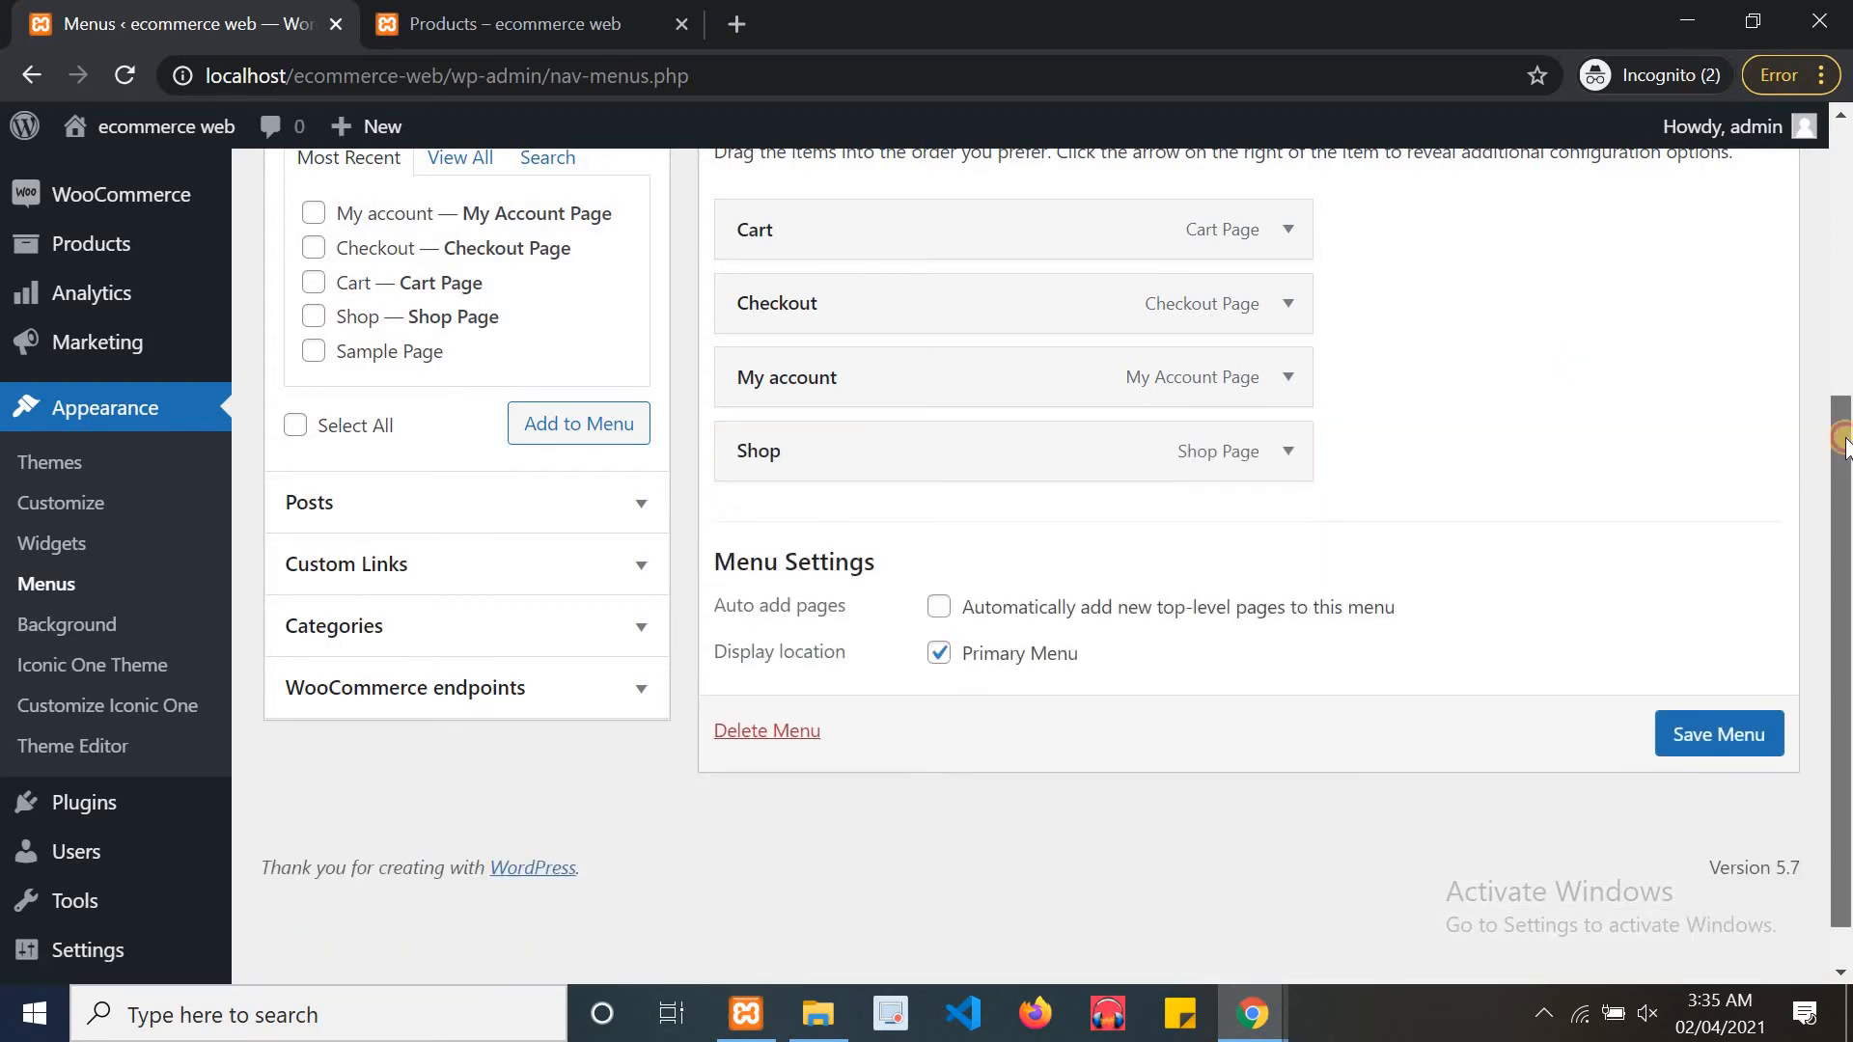
Start a custom link for the menu and copy the google.com address from a new browser tab for it
{"action": "left_click_drag", "start_coordinate": [1845, 446], "coordinate": [1845, 355]}
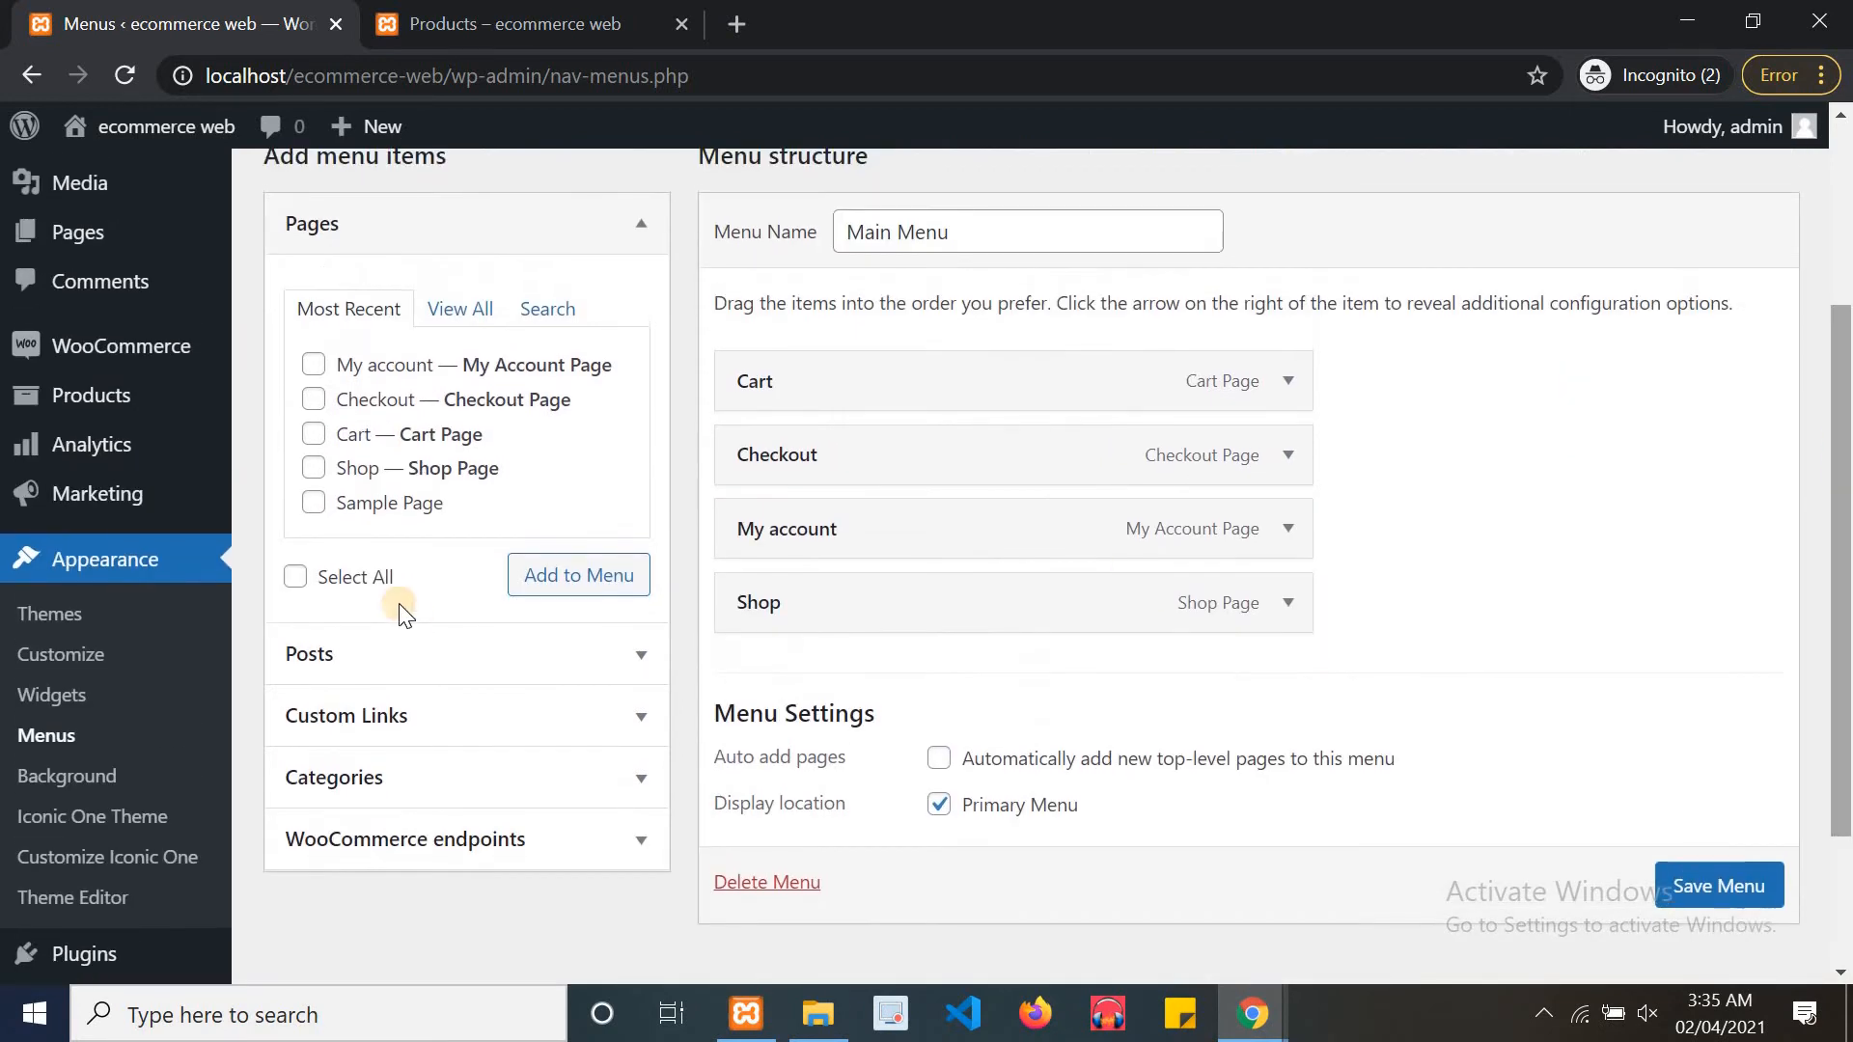
{"action": "left_click", "coordinate": [438, 715]}
{"action": "left_click", "coordinate": [438, 465]}
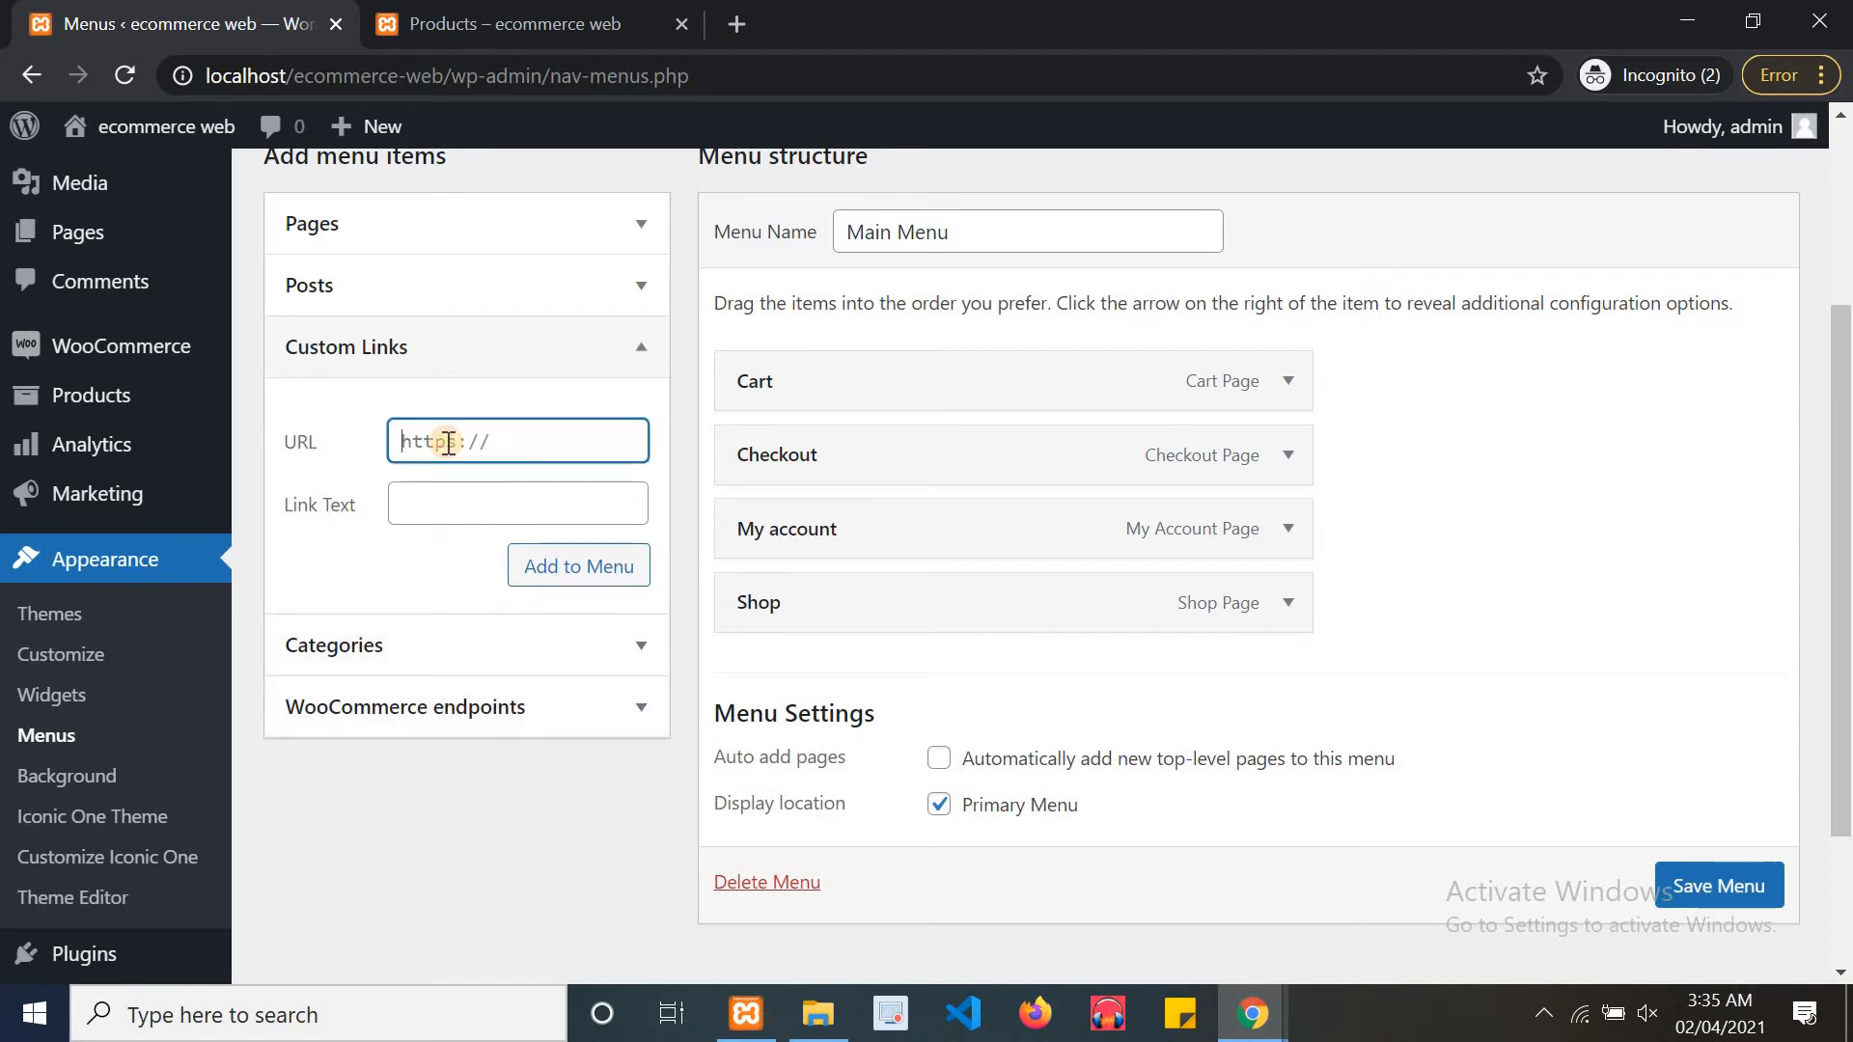
{"action": "left_click", "coordinate": [733, 17]}
{"action": "type", "text": "goo"}
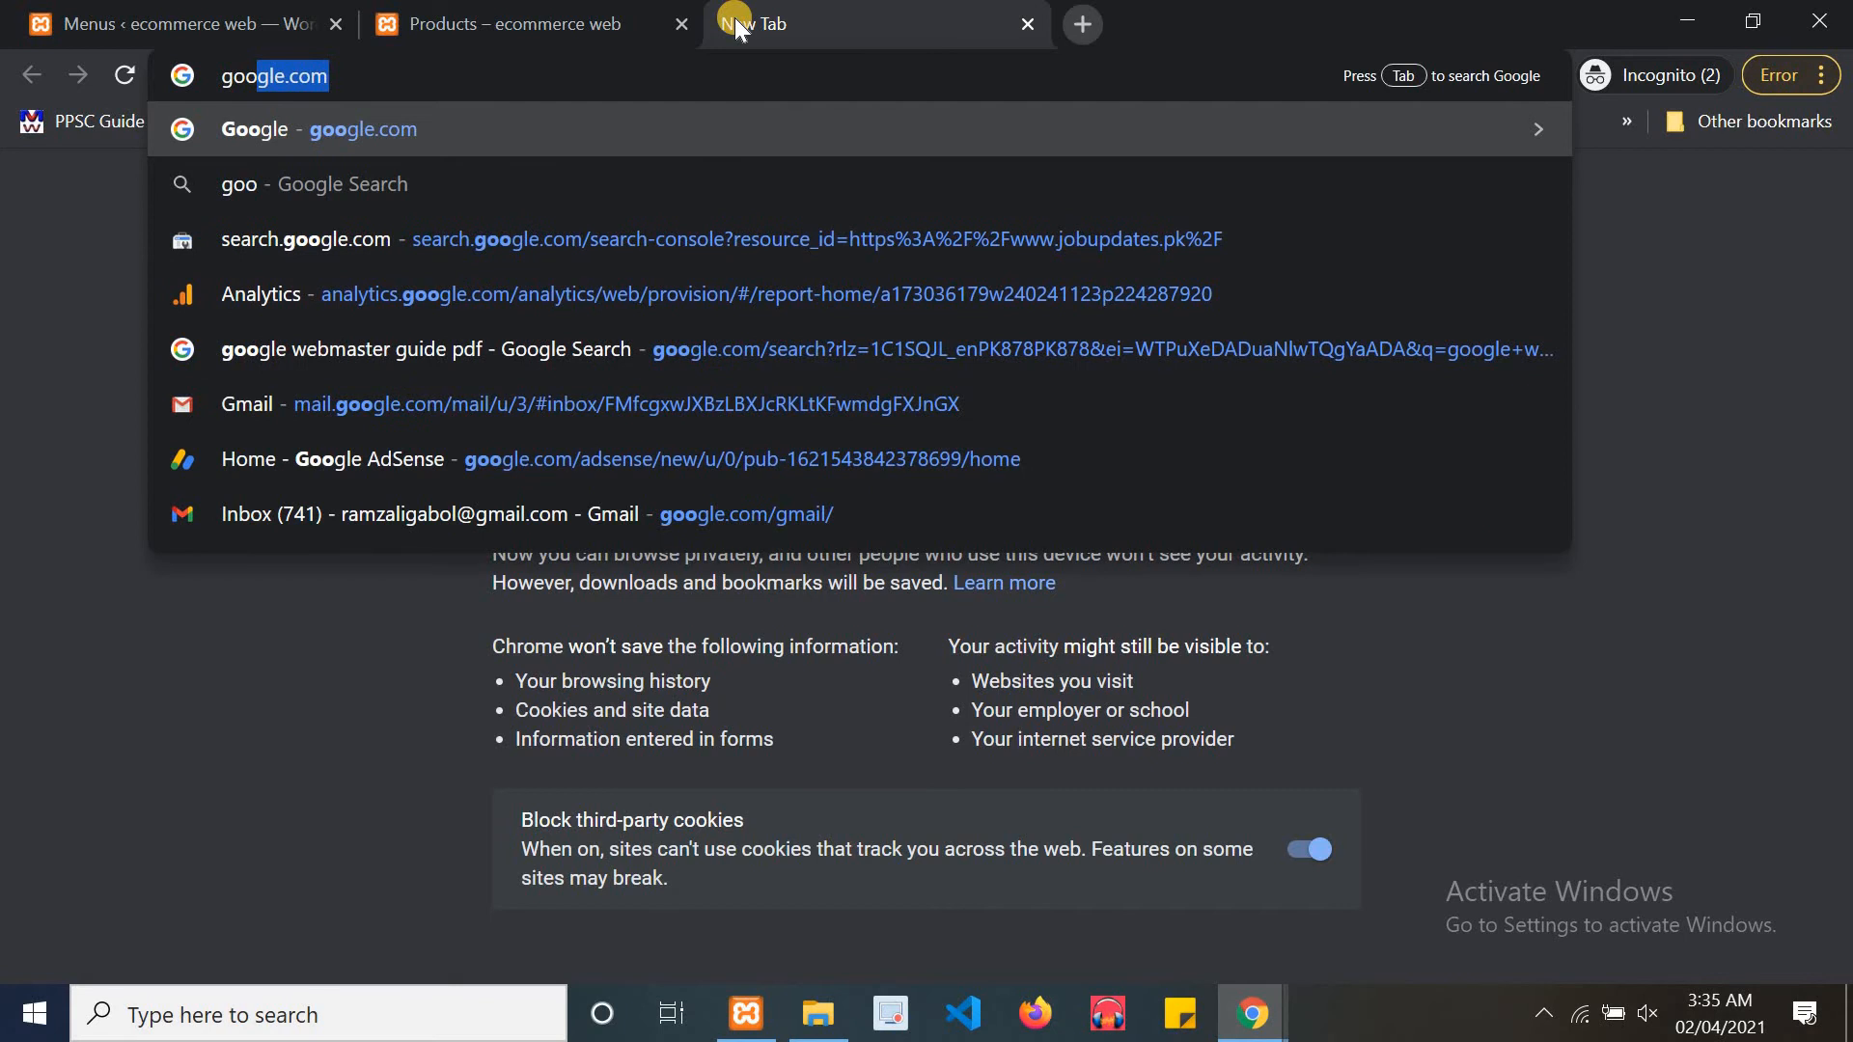
{"action": "key", "text": "ctrl+a"}
{"action": "key", "text": "ctrl+c"}
{"action": "key", "text": "BackSpace"}
{"action": "left_click", "coordinate": [433, 5]}
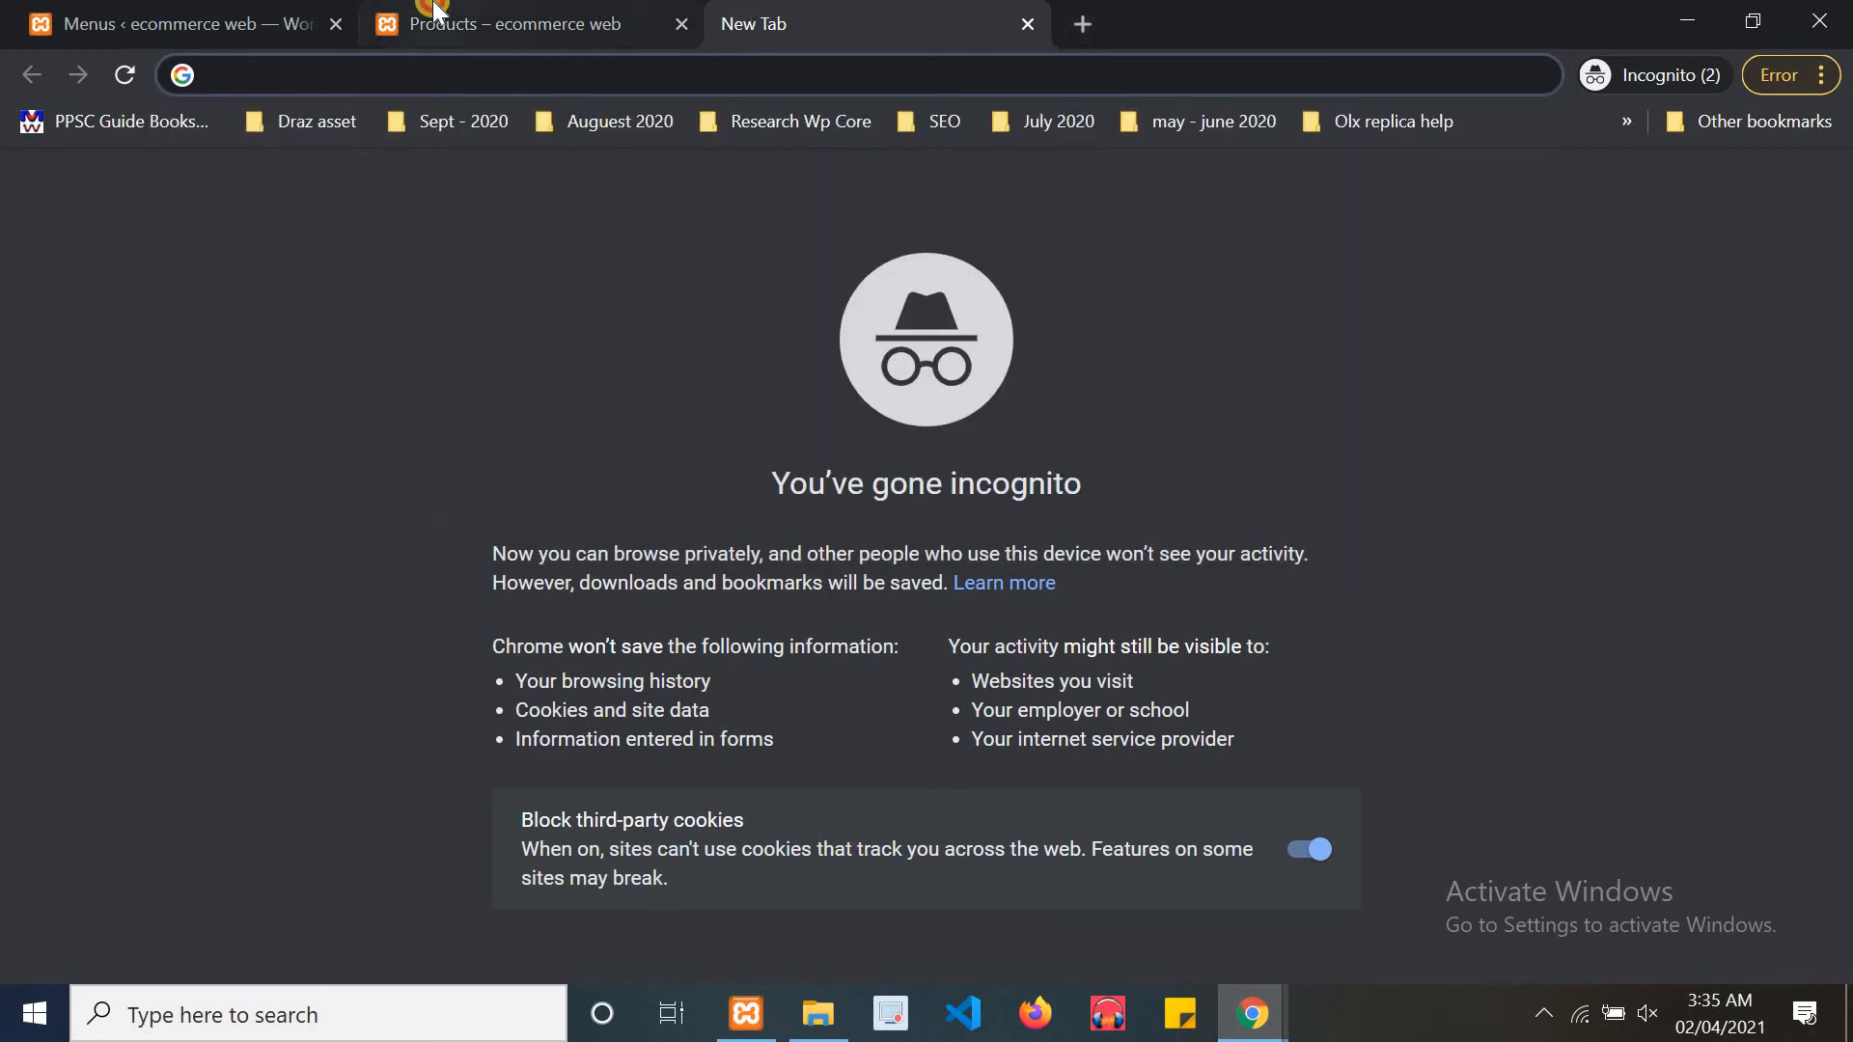
{"action": "left_click", "coordinate": [232, 19]}
{"action": "left_click", "coordinate": [425, 436]}
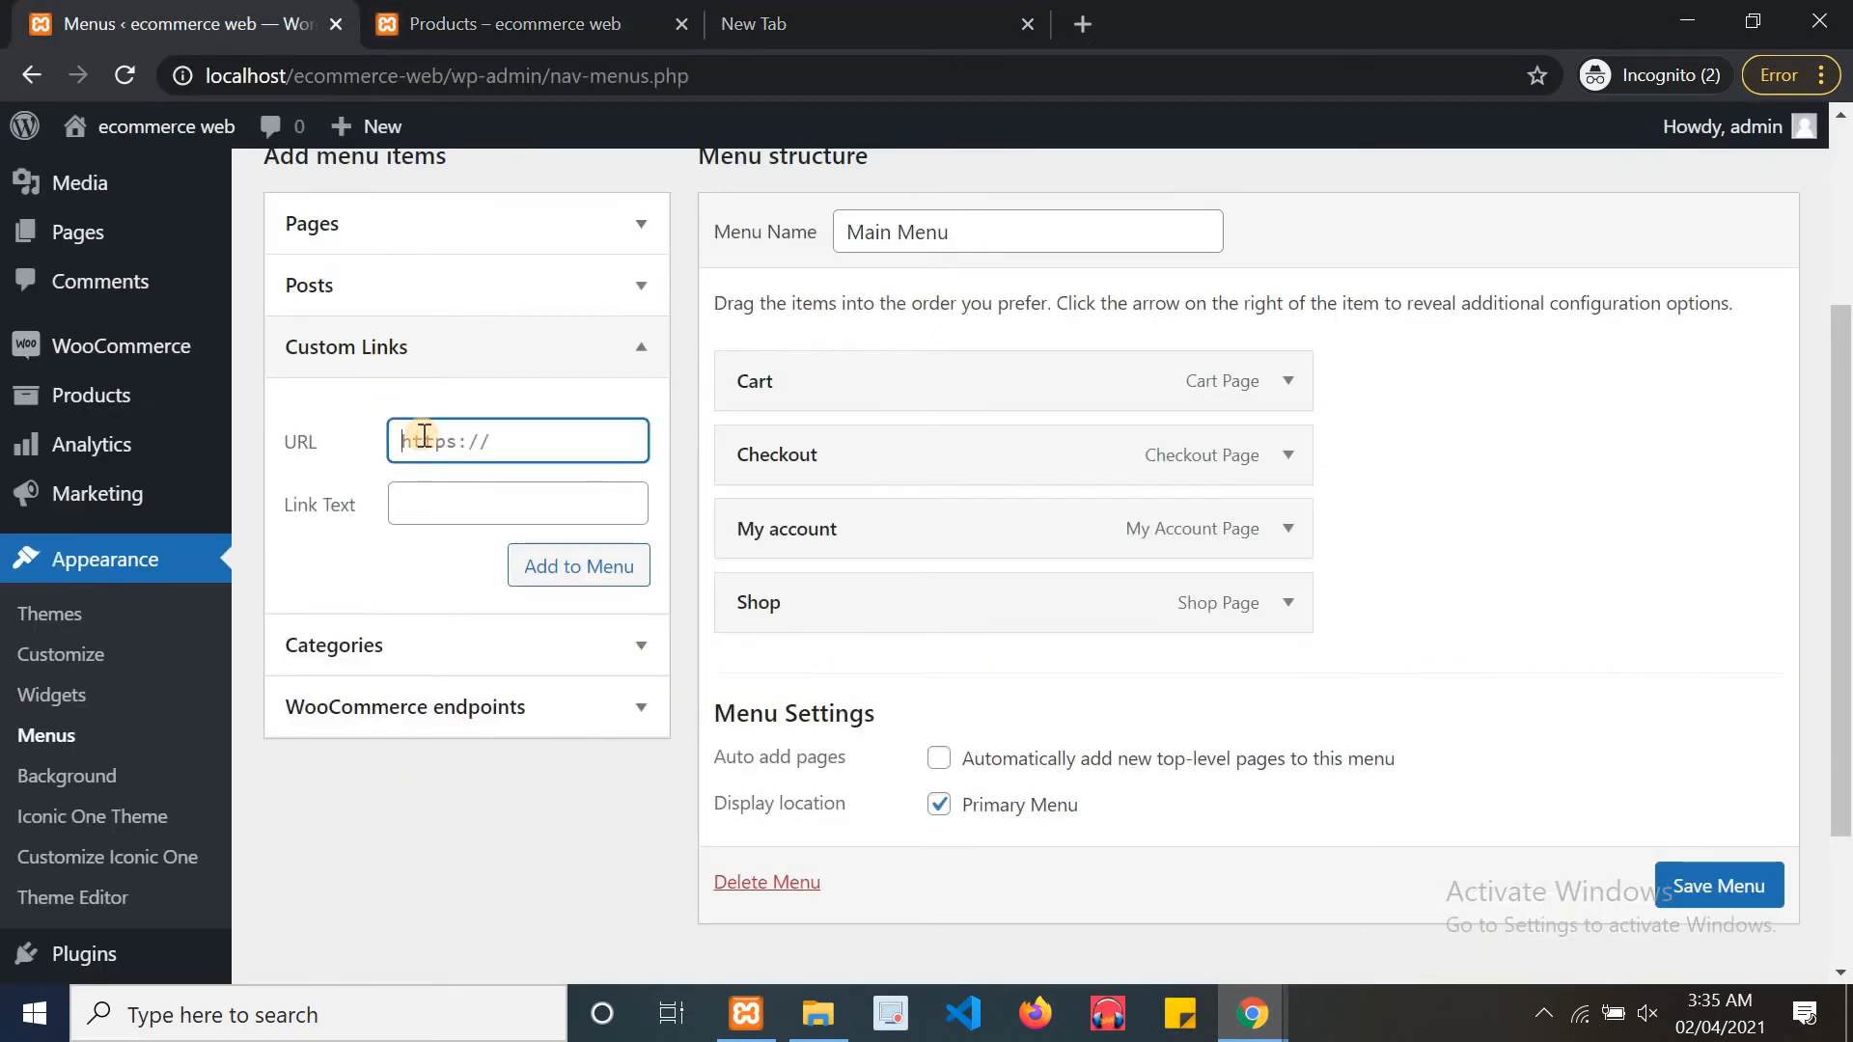
{"action": "key", "text": "ctrl+v"}
{"action": "left_click", "coordinate": [436, 483]}
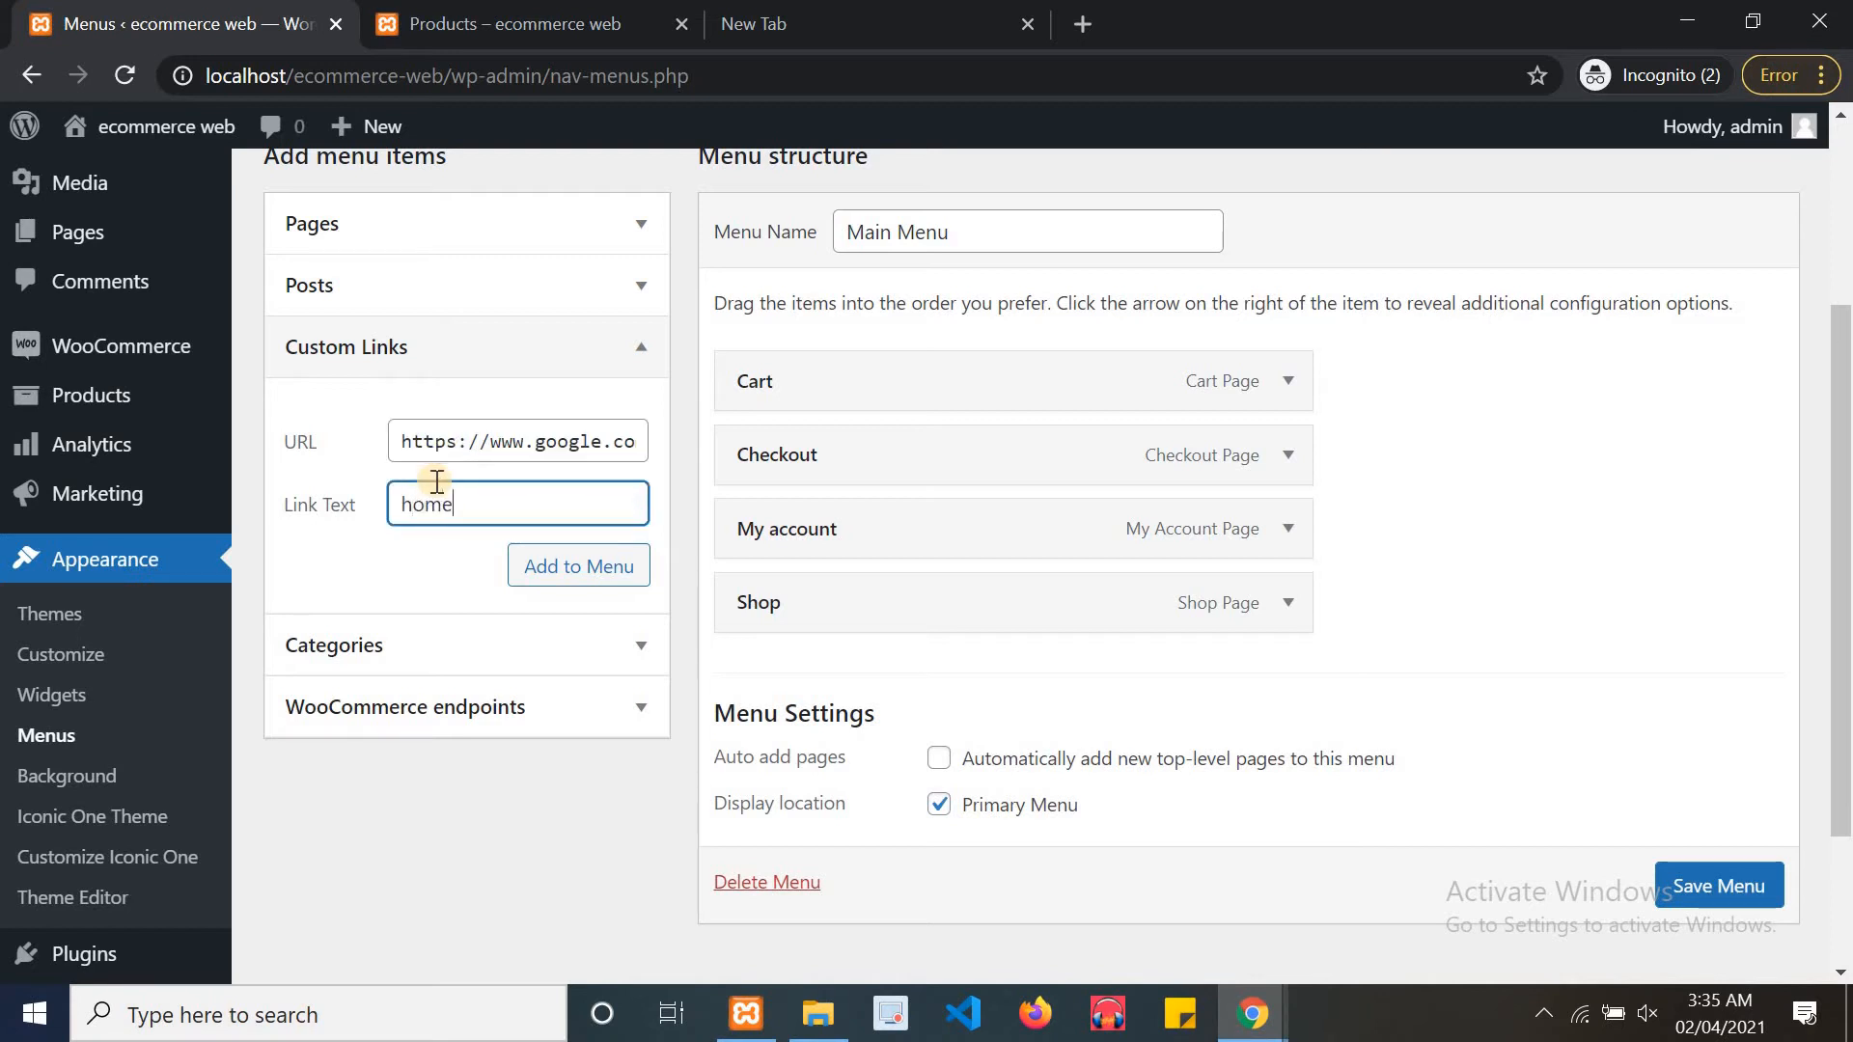
{"action": "left_click", "coordinate": [591, 558]}
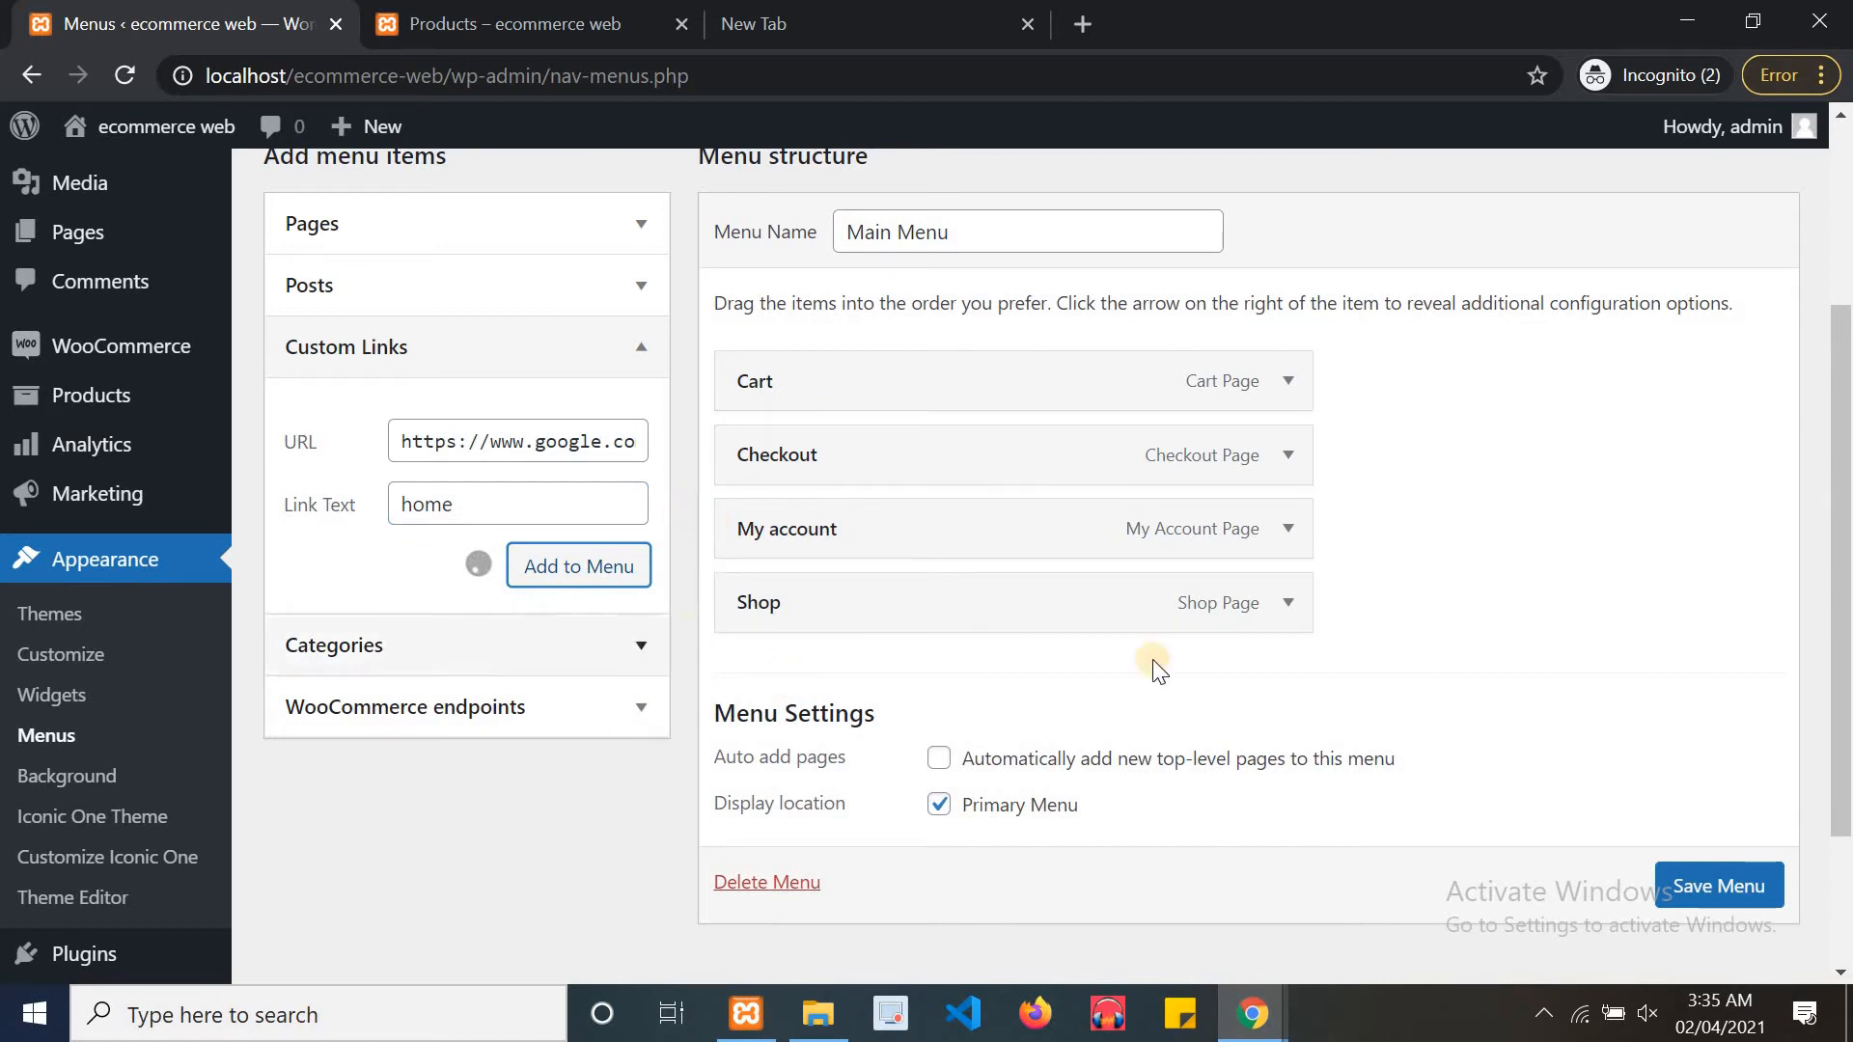
Move the home custom link above Cart as the first menu item and save Main Menu
{"action": "left_click_drag", "start_coordinate": [1100, 674], "coordinate": [1052, 346]}
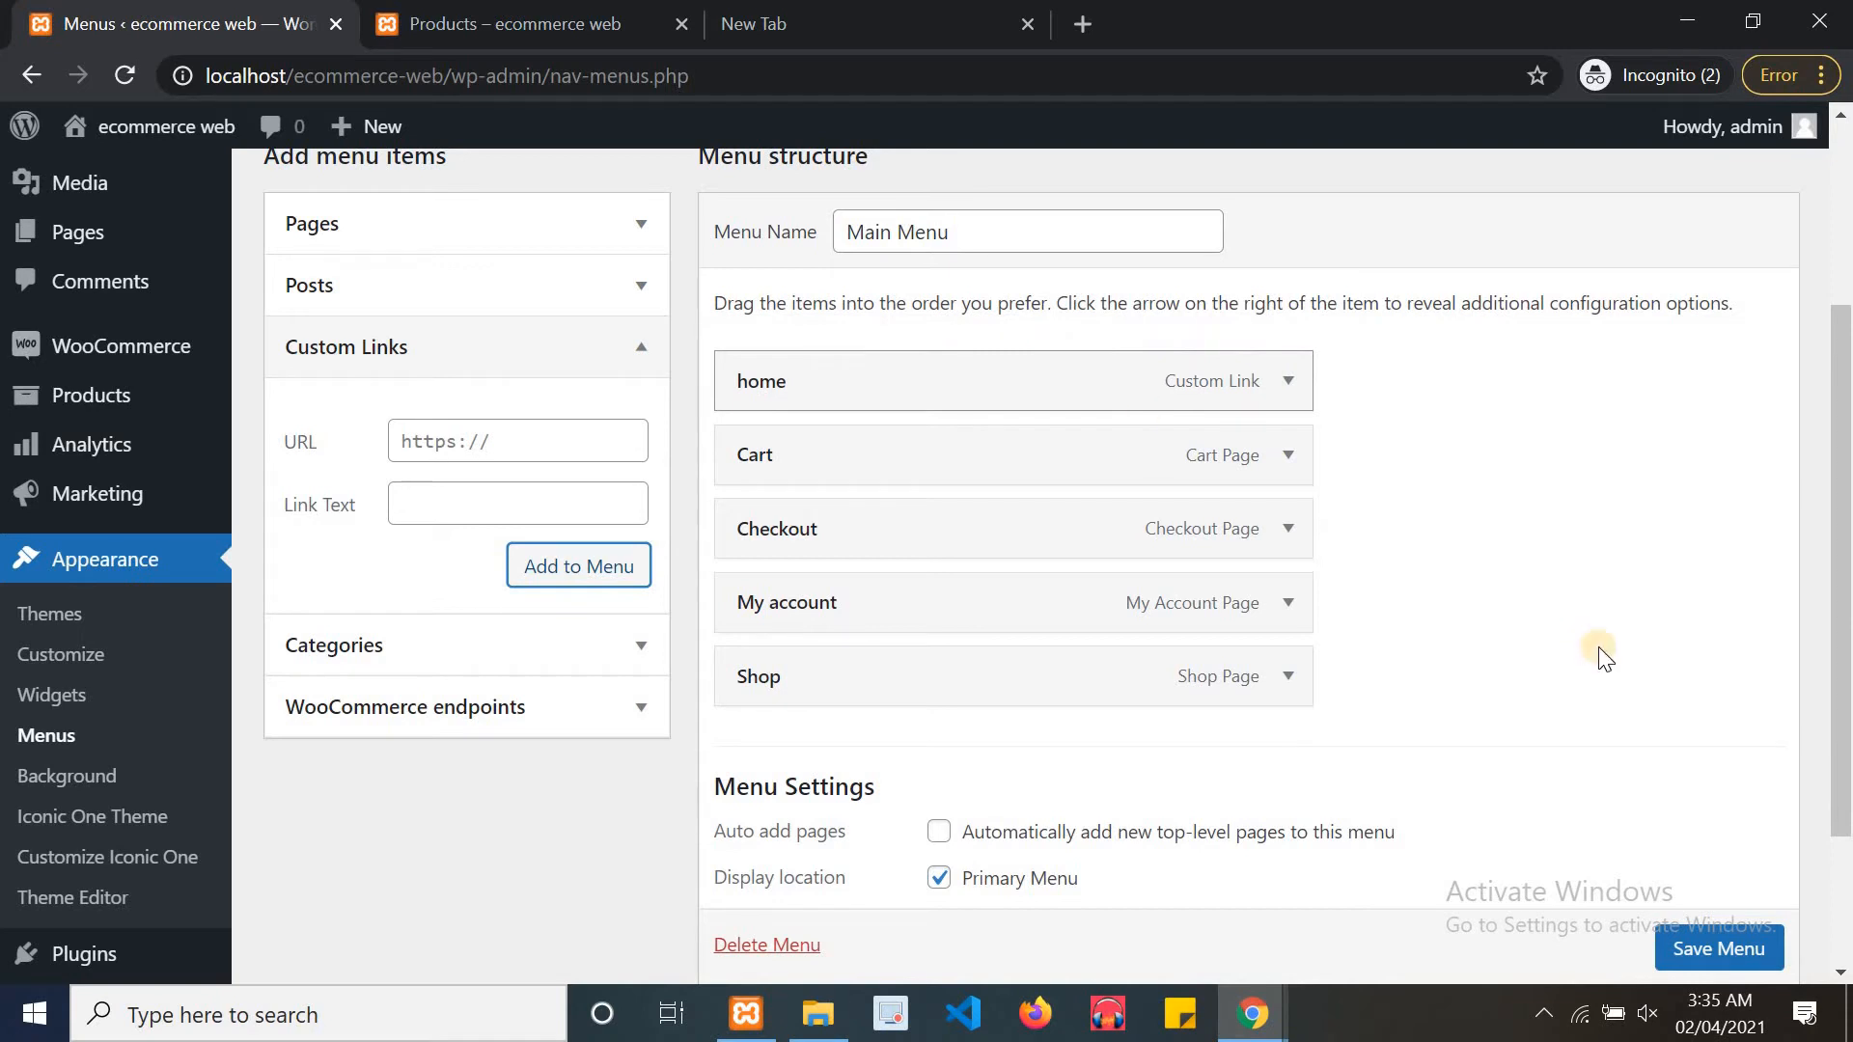
{"action": "left_click", "coordinate": [1691, 939]}
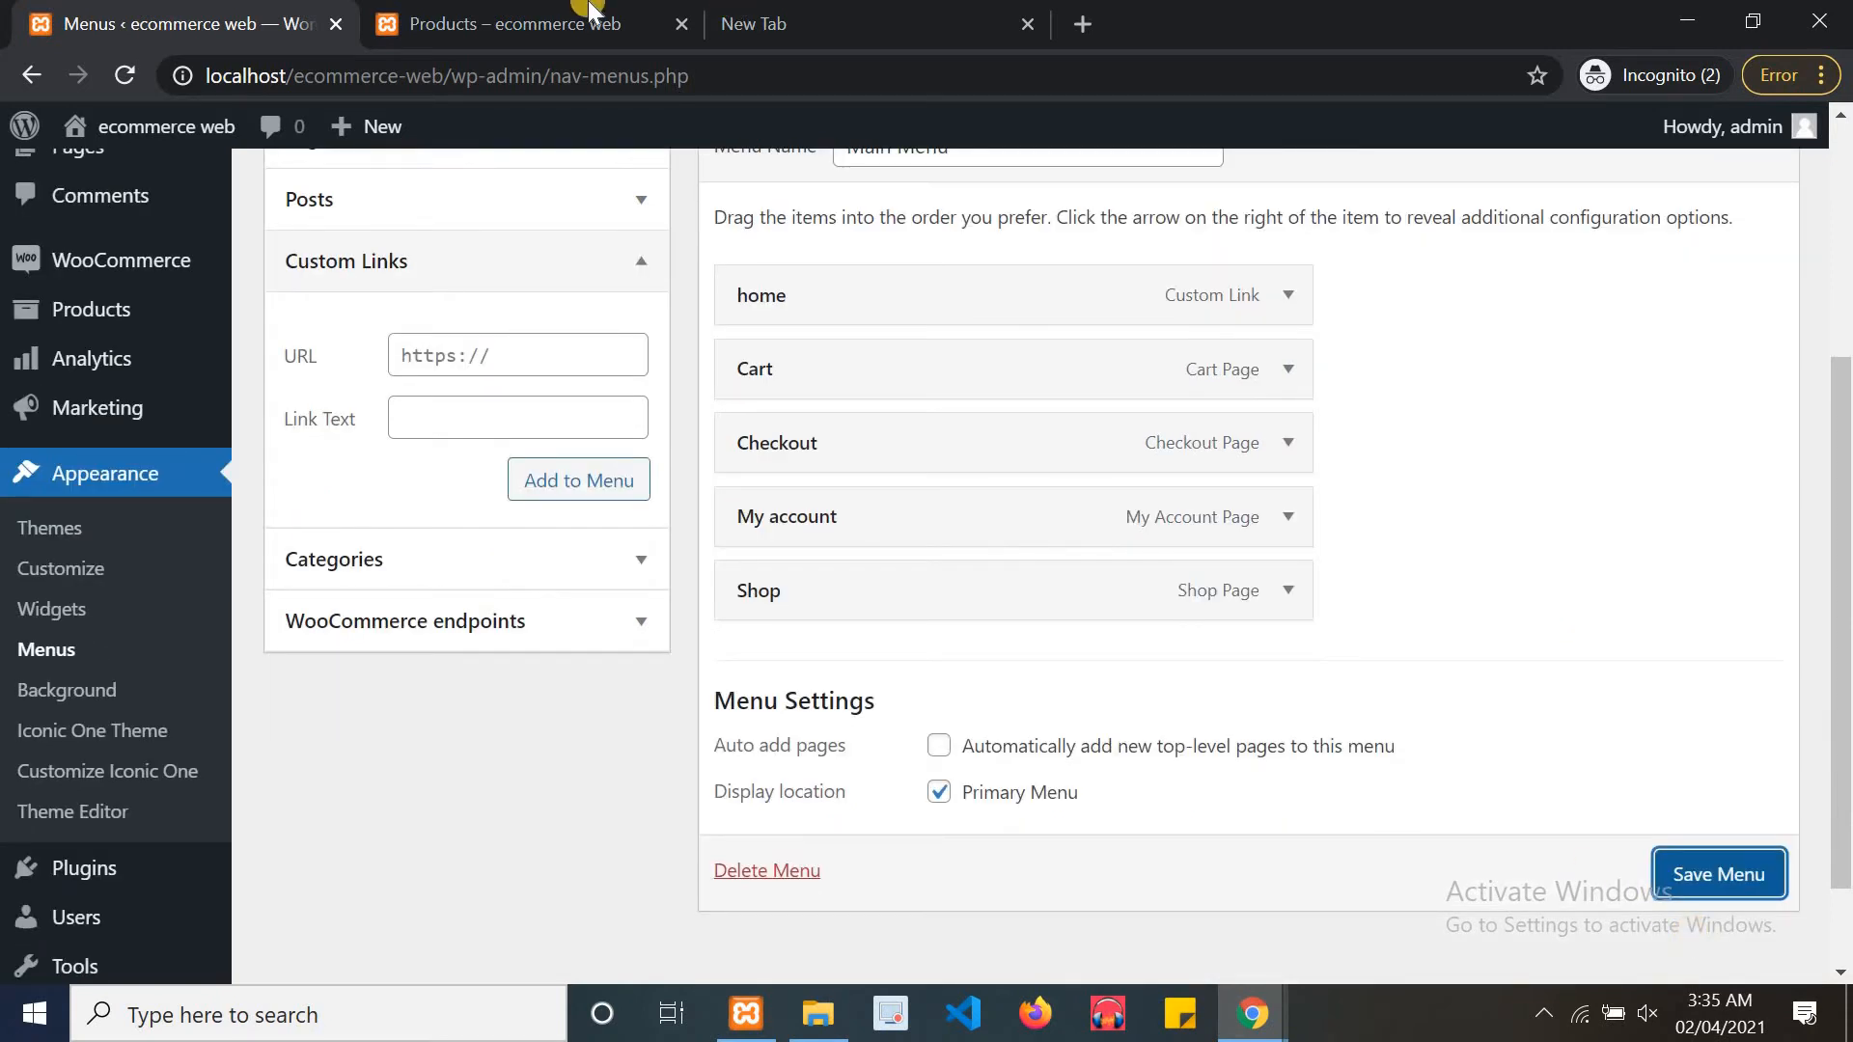
{"action": "left_click", "coordinate": [1743, 868]}
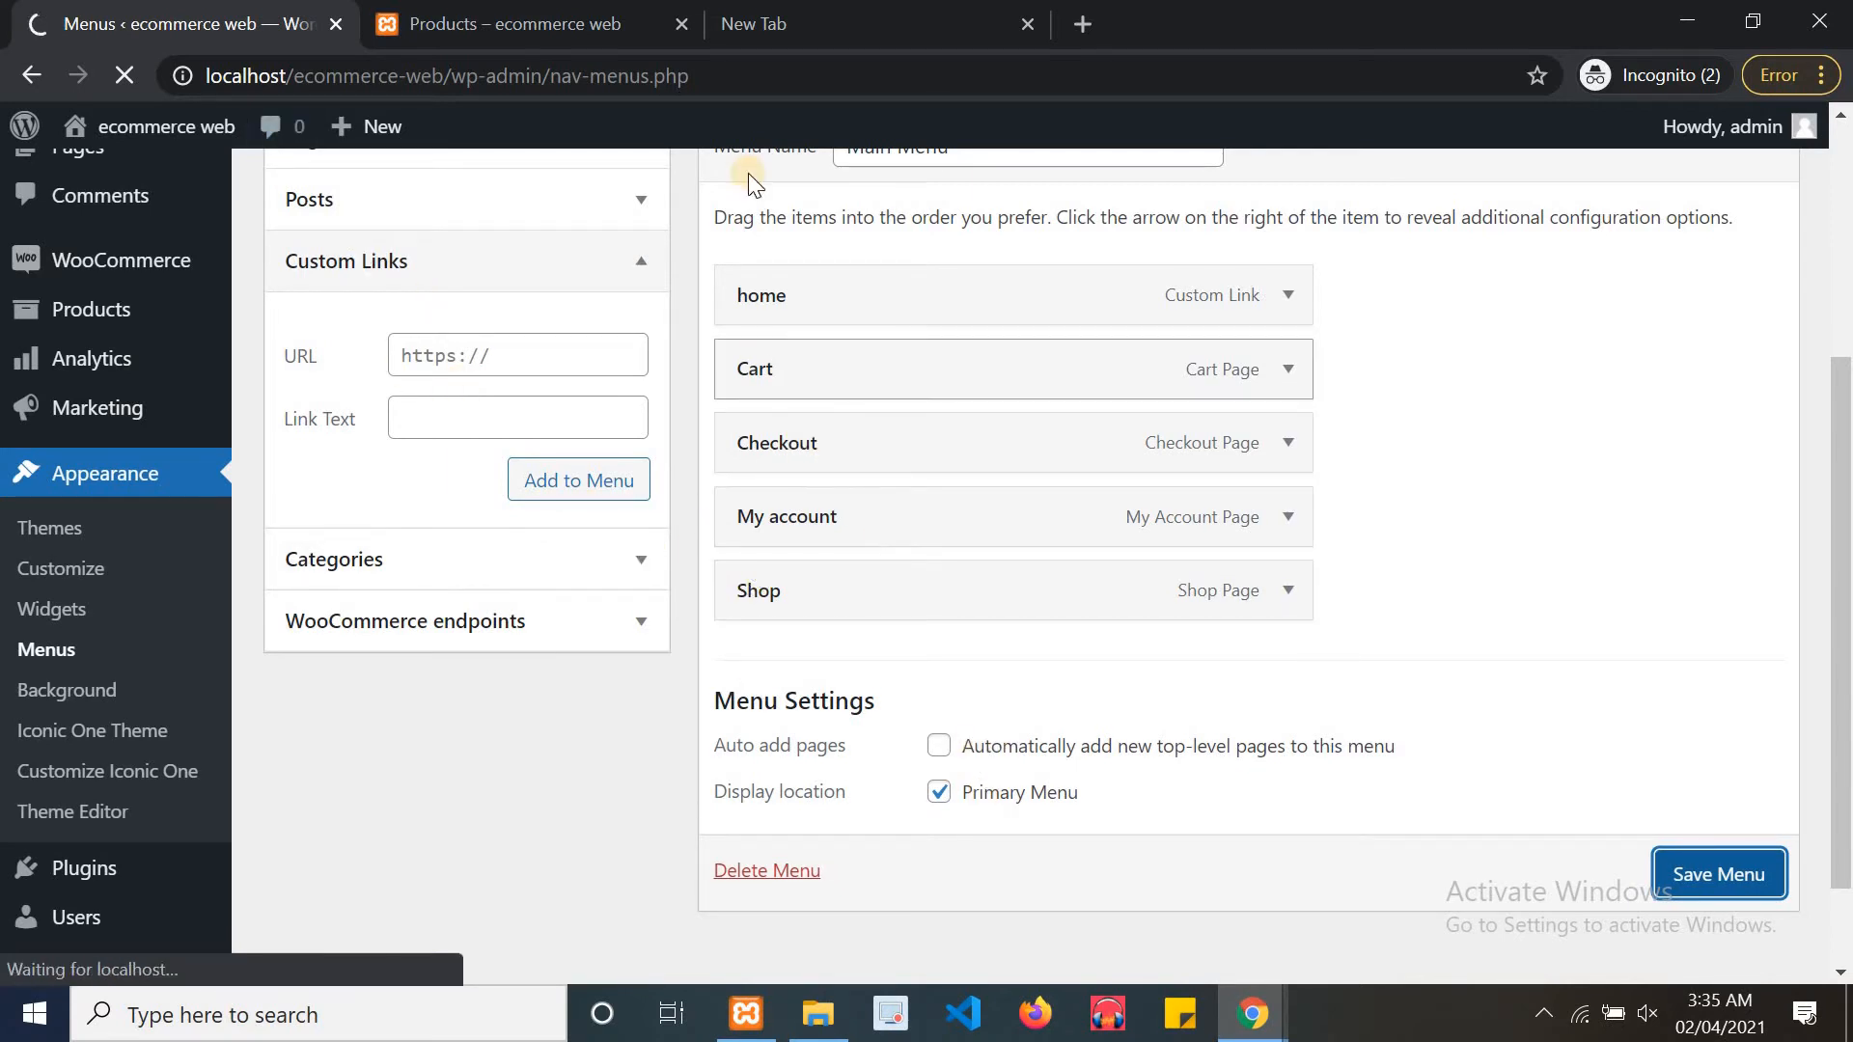
Reload the site's Shop page, test the home link in its navigation bar, and return to the menu editor
{"action": "left_click", "coordinate": [451, 27]}
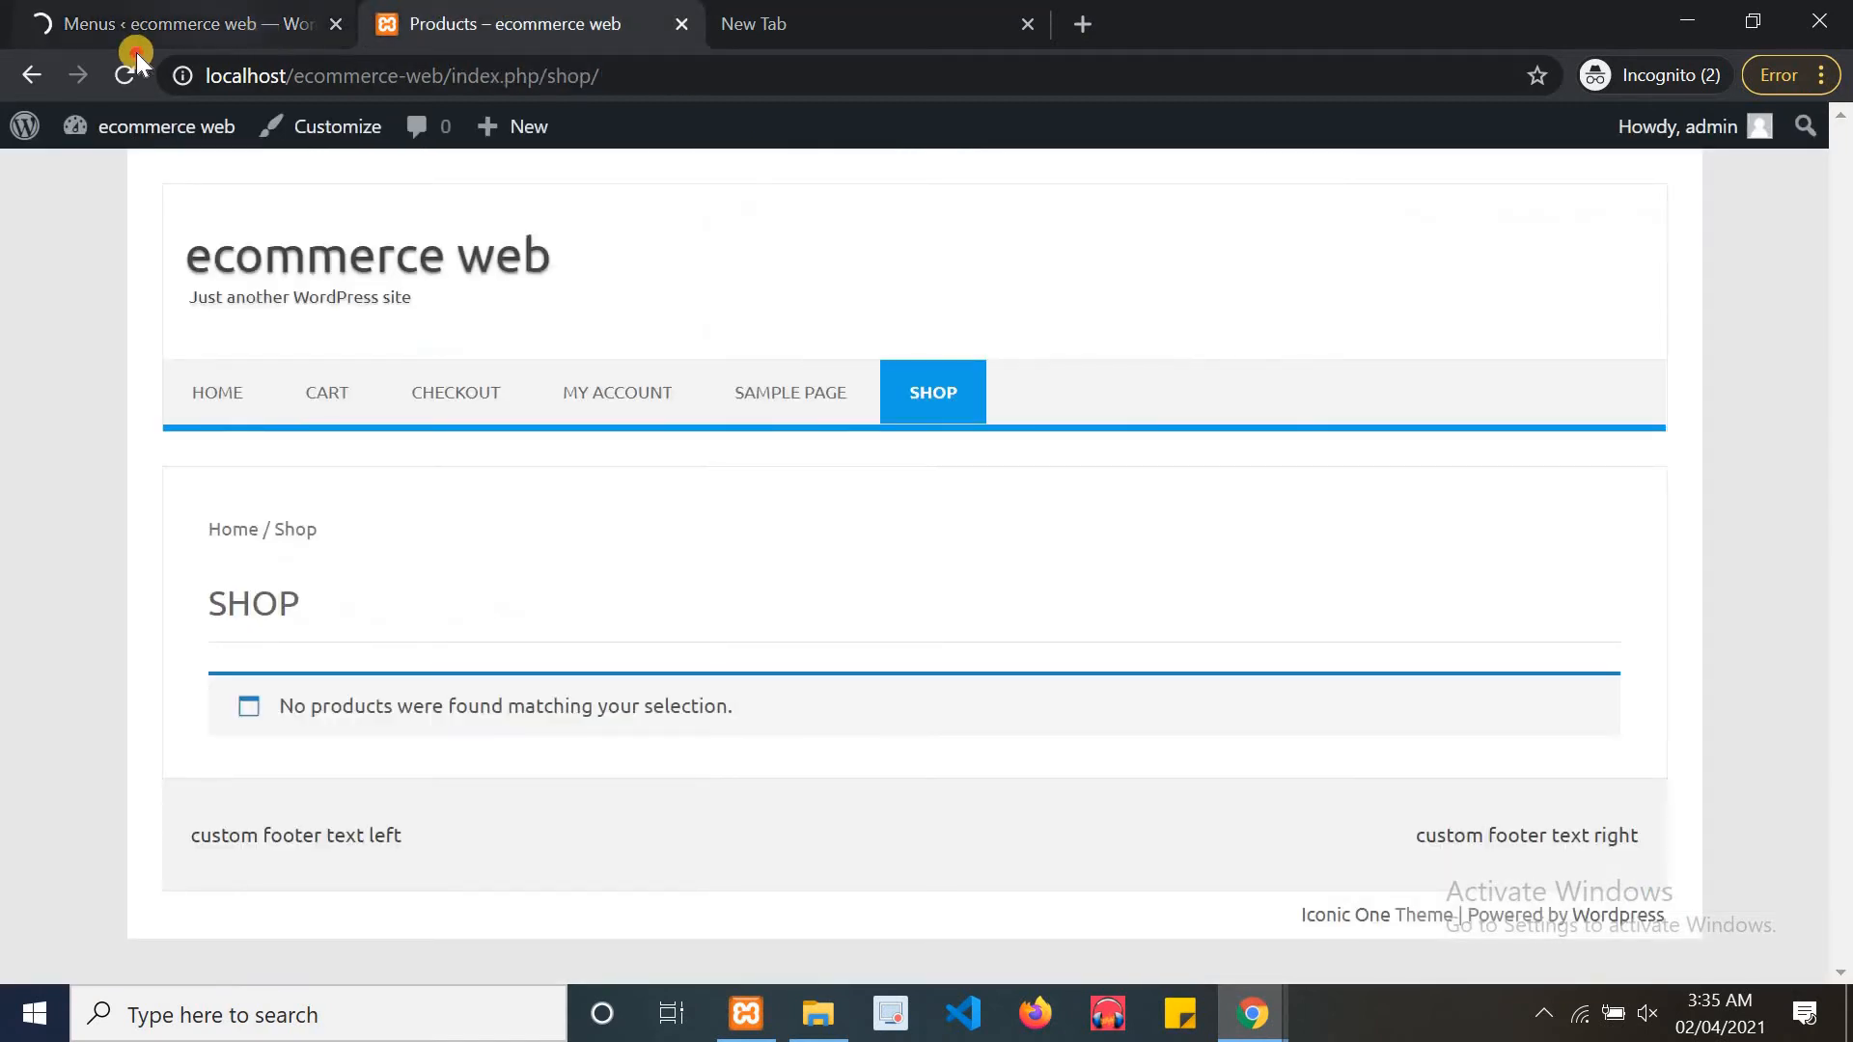
{"action": "left_click", "coordinate": [125, 73]}
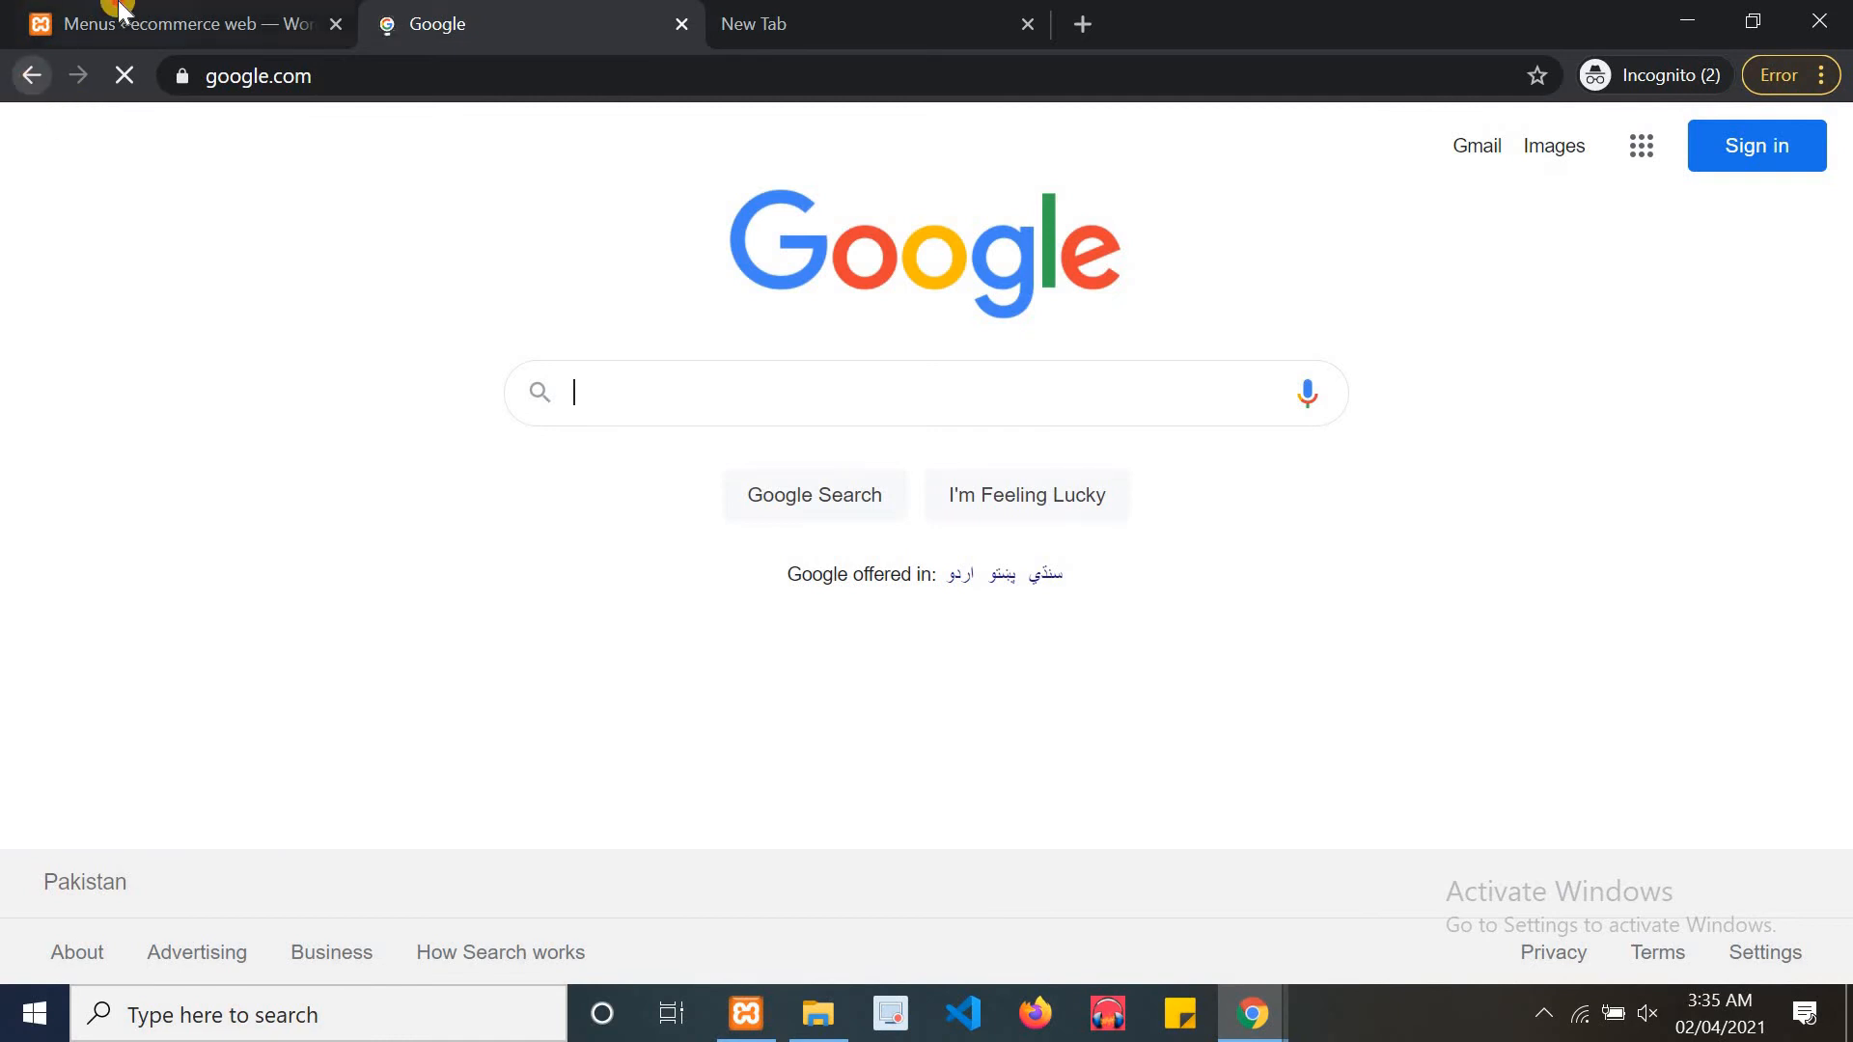
{"action": "left_click", "coordinate": [120, 12]}
Remove the home custom link from Main Menu and save the menu
{"action": "scroll", "coordinate": [1197, 562], "scroll_direction": "down", "scroll_amount": 4}
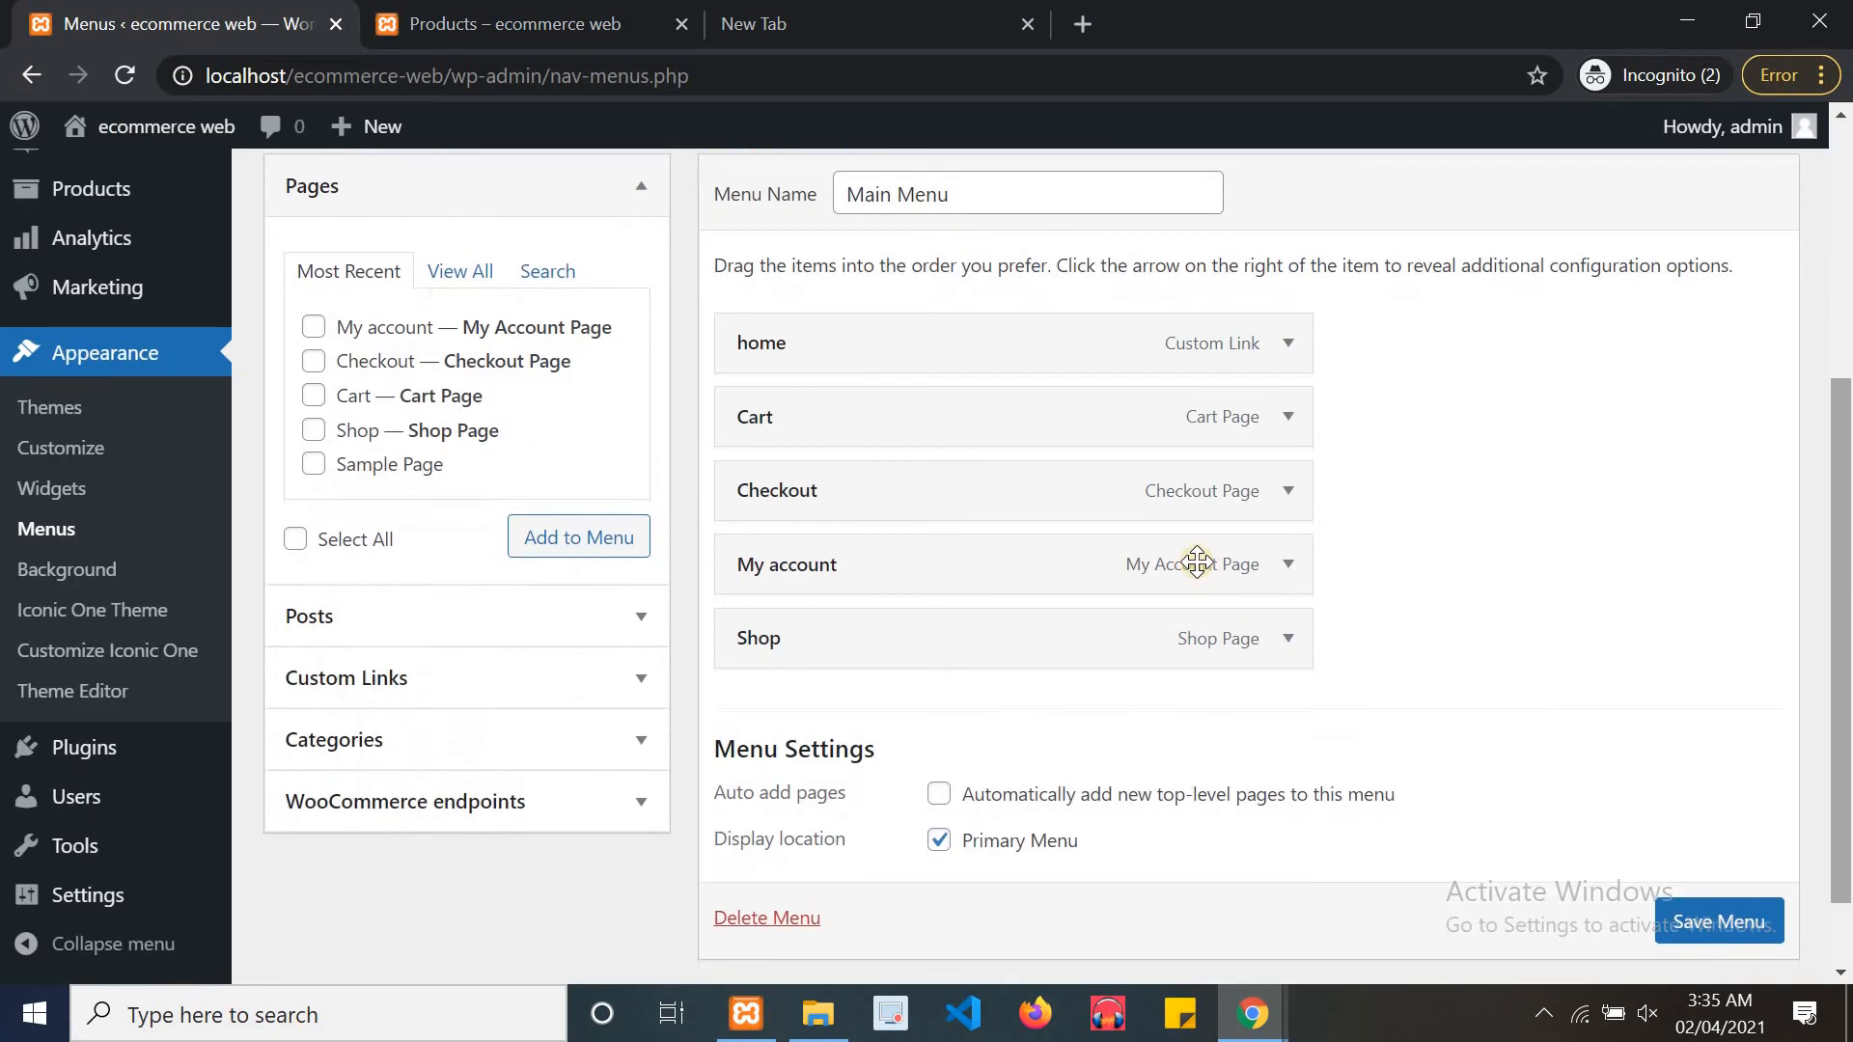
{"action": "left_click", "coordinate": [1280, 349]}
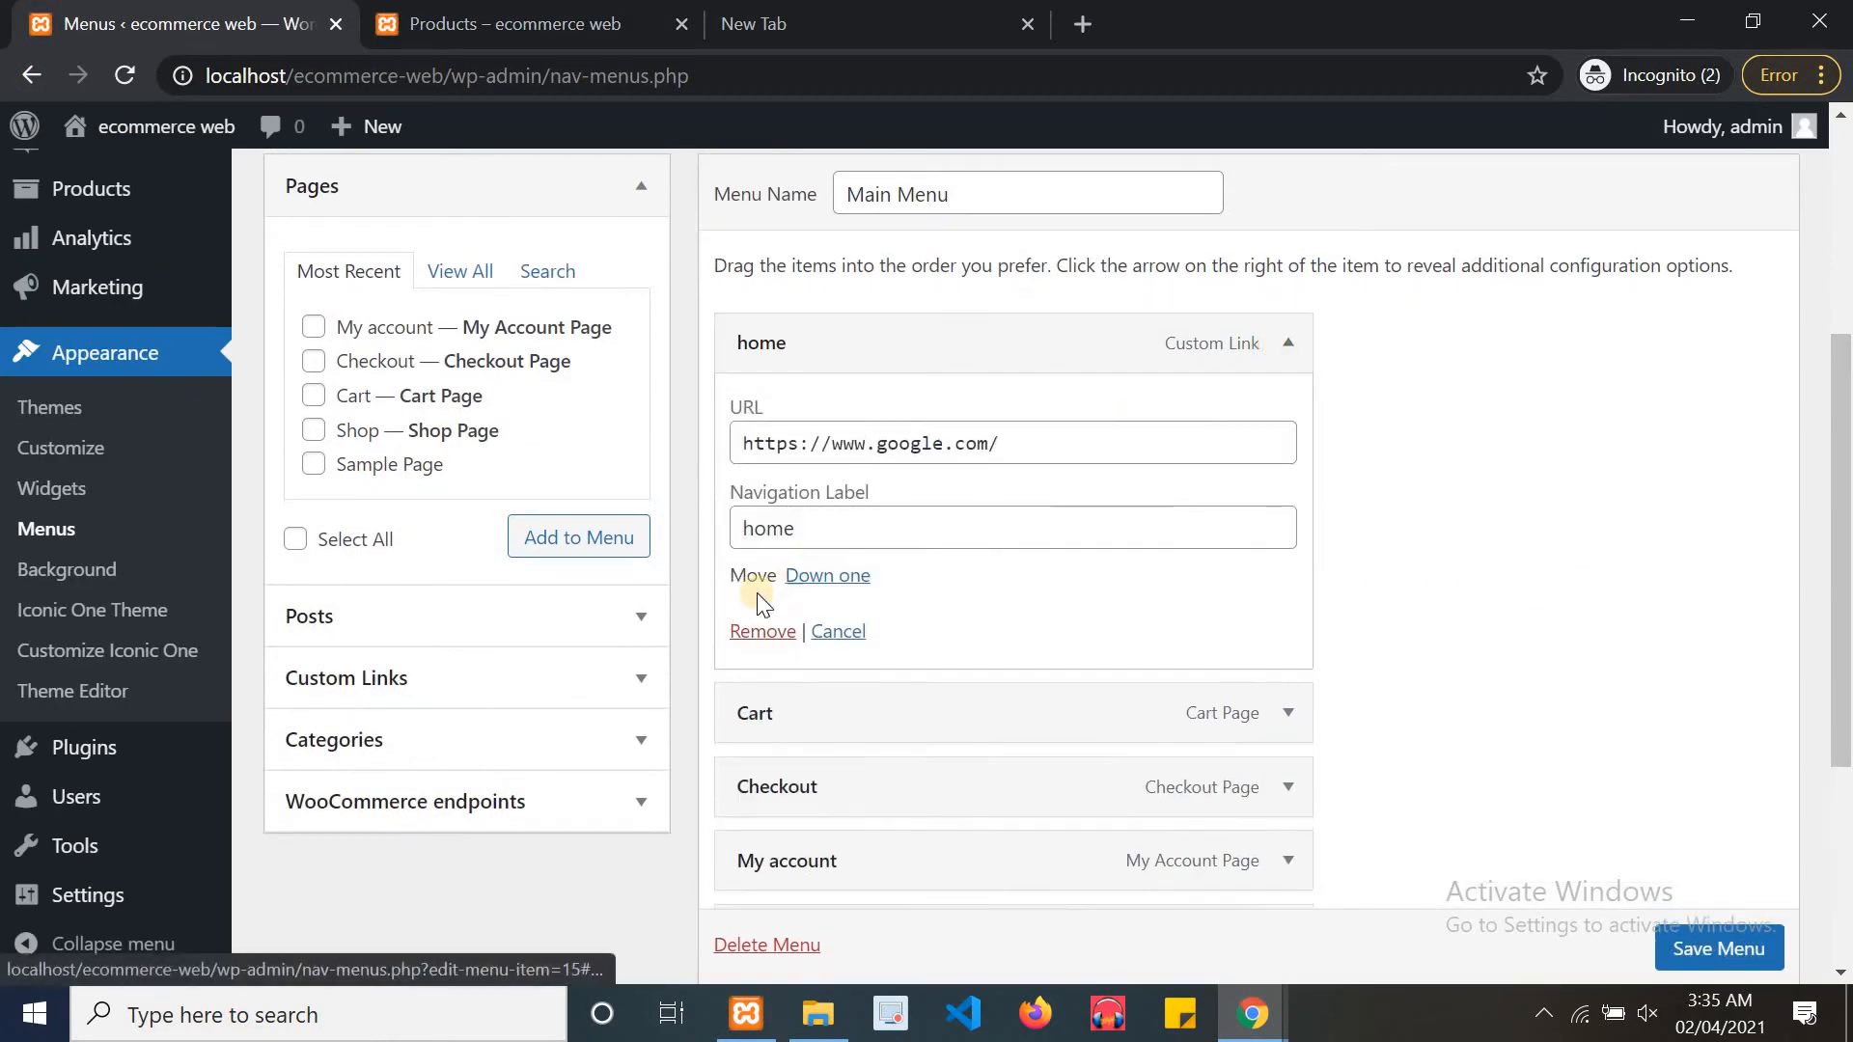
{"action": "left_click", "coordinate": [758, 630]}
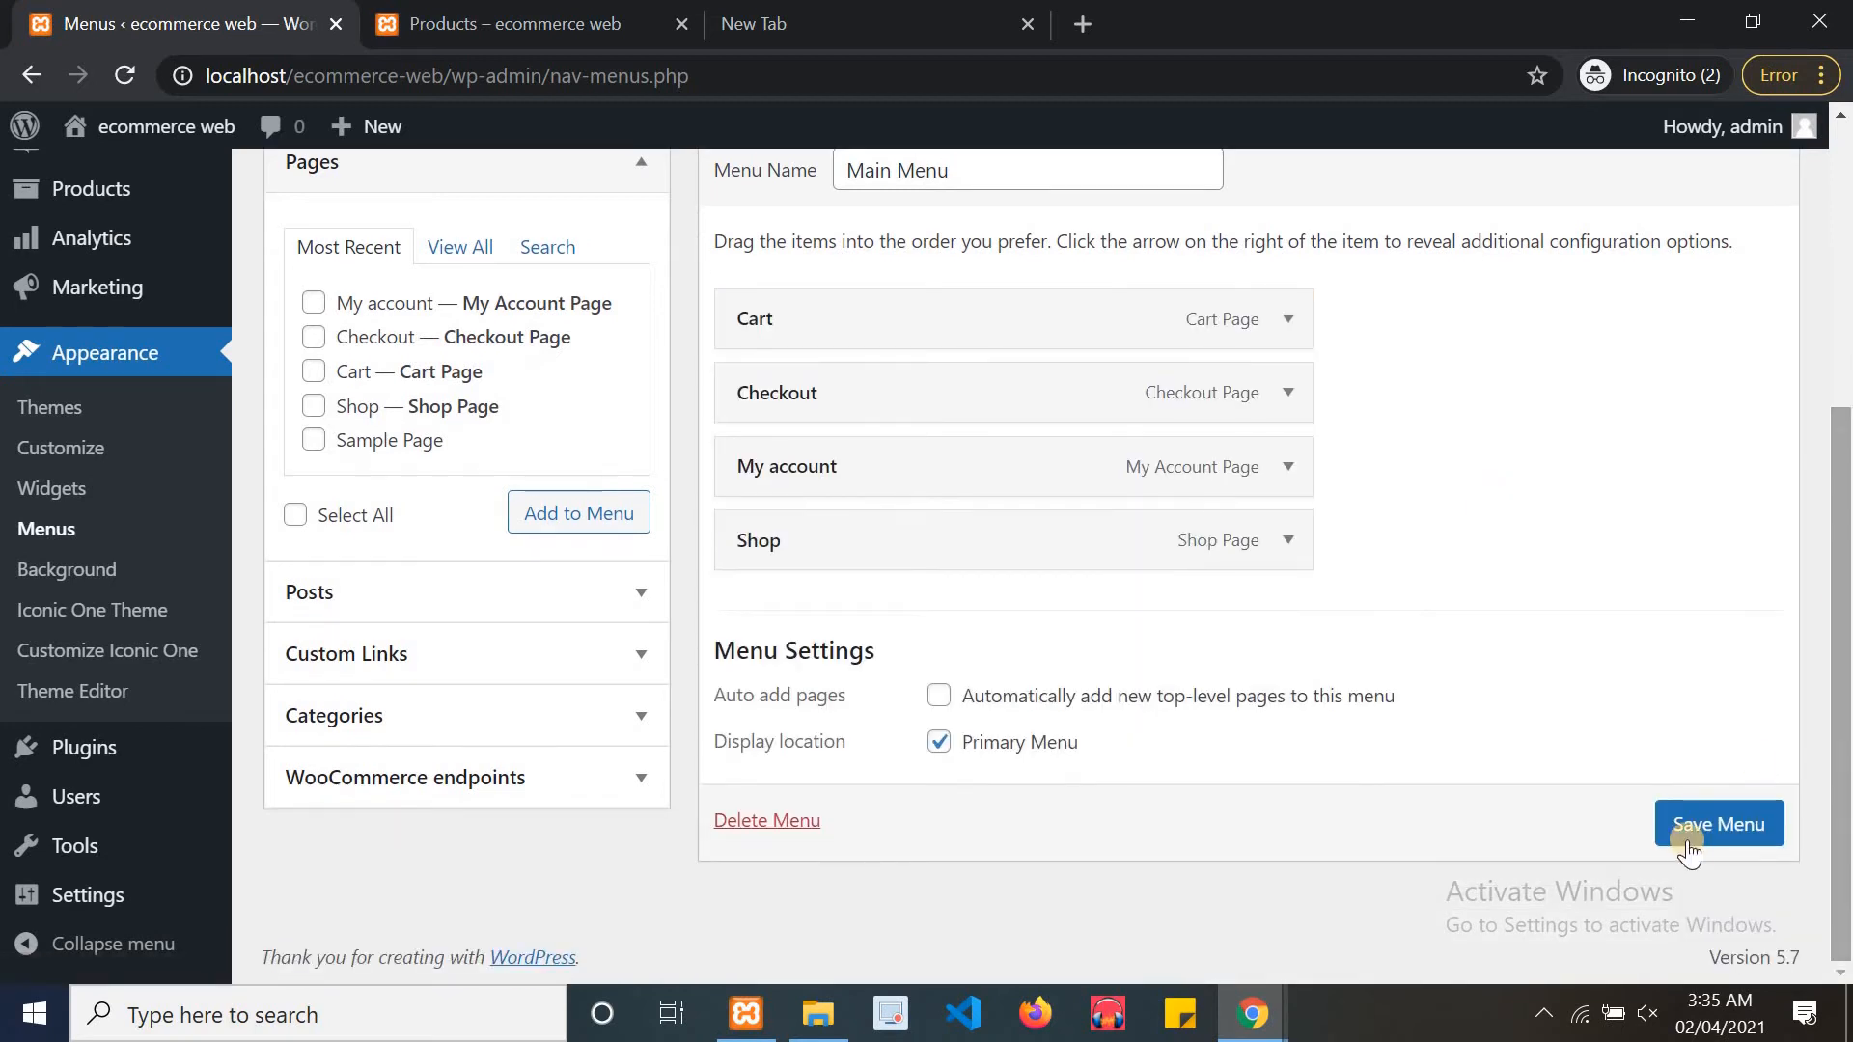
{"action": "left_click", "coordinate": [1689, 830]}
Reload the Shop page and compare its navigation bar with the items in Main Menu
{"action": "left_click", "coordinate": [512, 23]}
{"action": "left_click", "coordinate": [127, 75]}
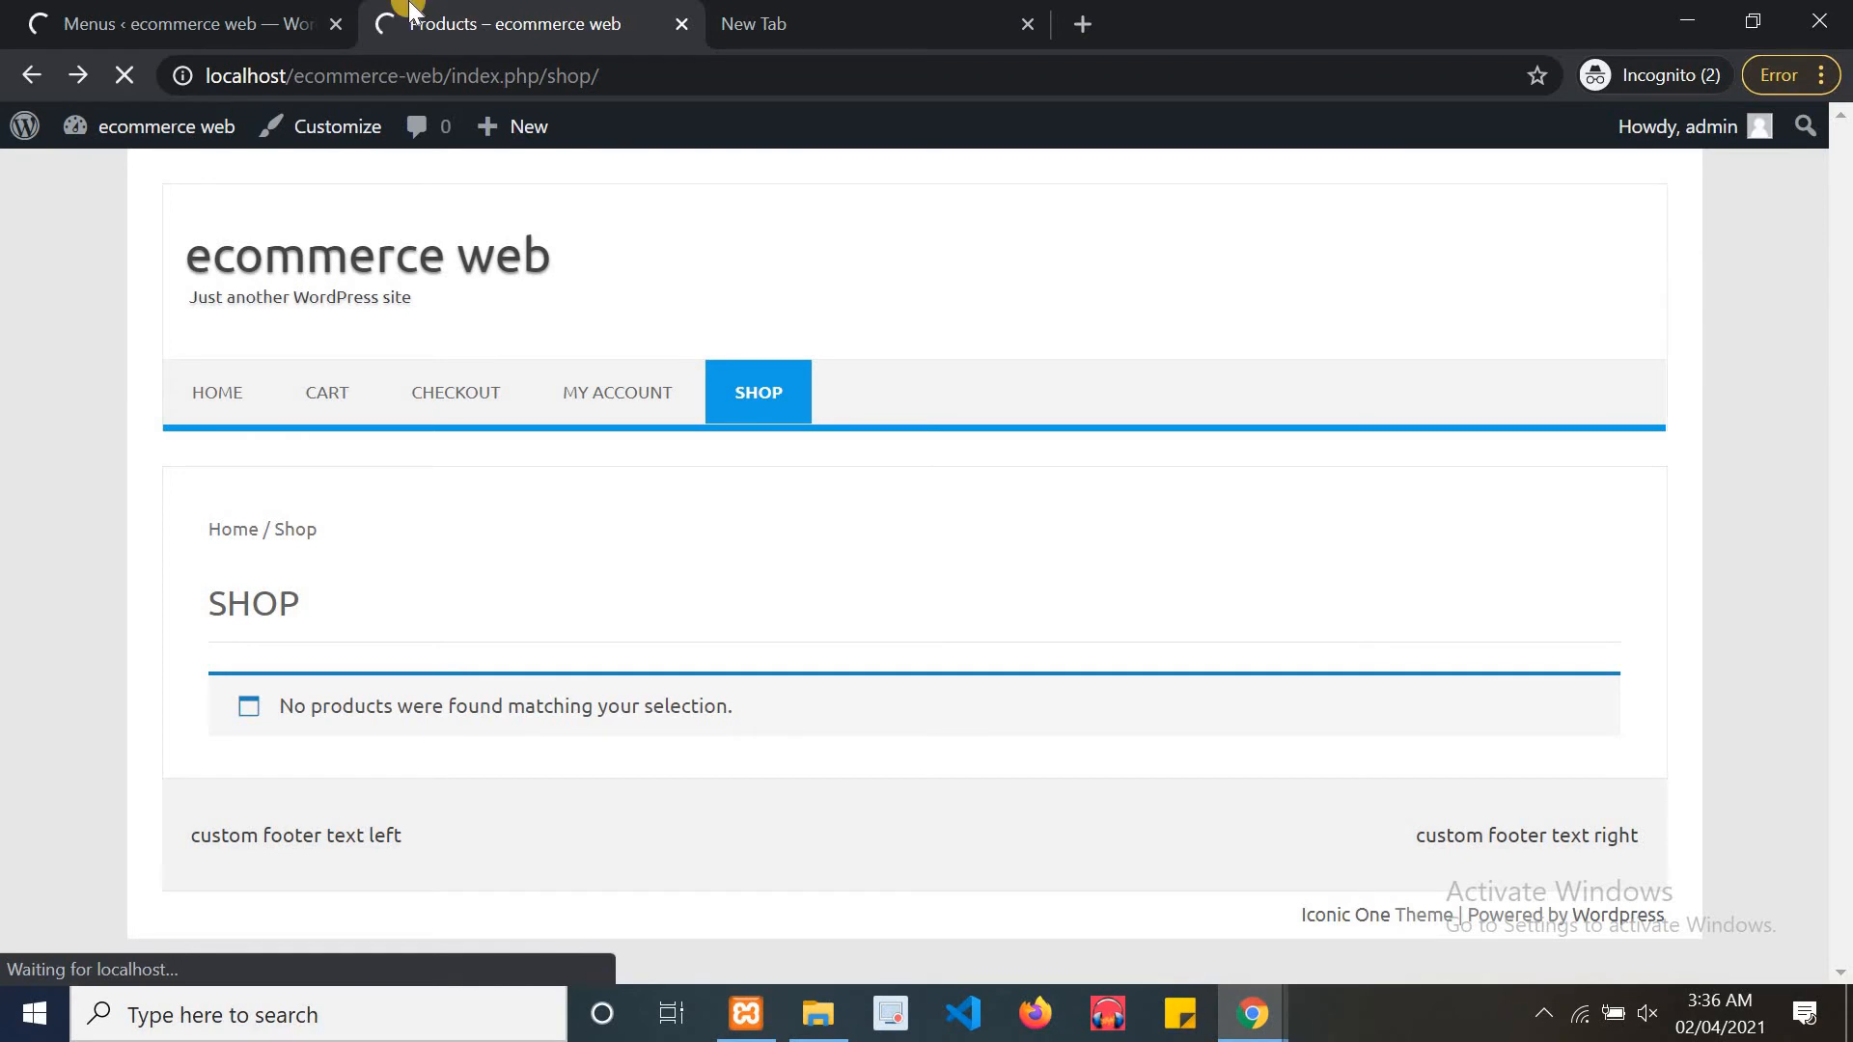
{"action": "left_click", "coordinate": [256, 17]}
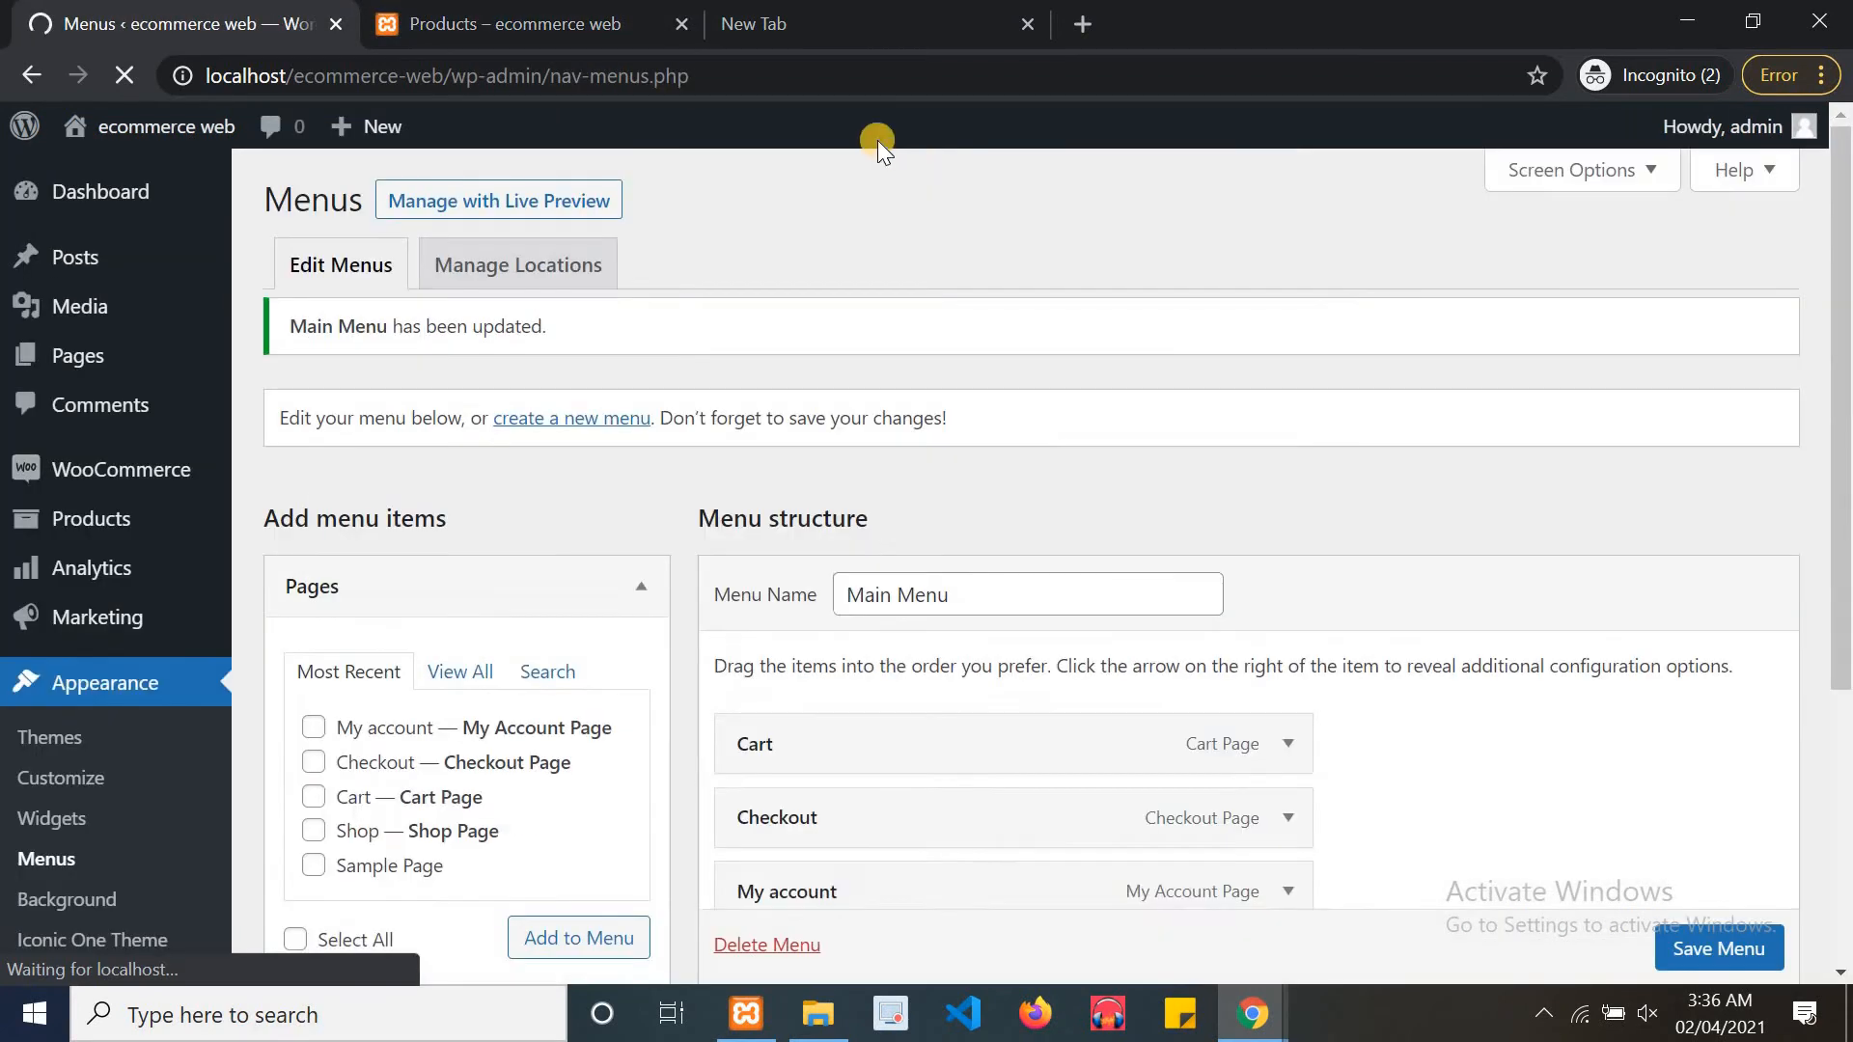
{"action": "scroll", "coordinate": [910, 467], "scroll_direction": "down", "scroll_amount": 3}
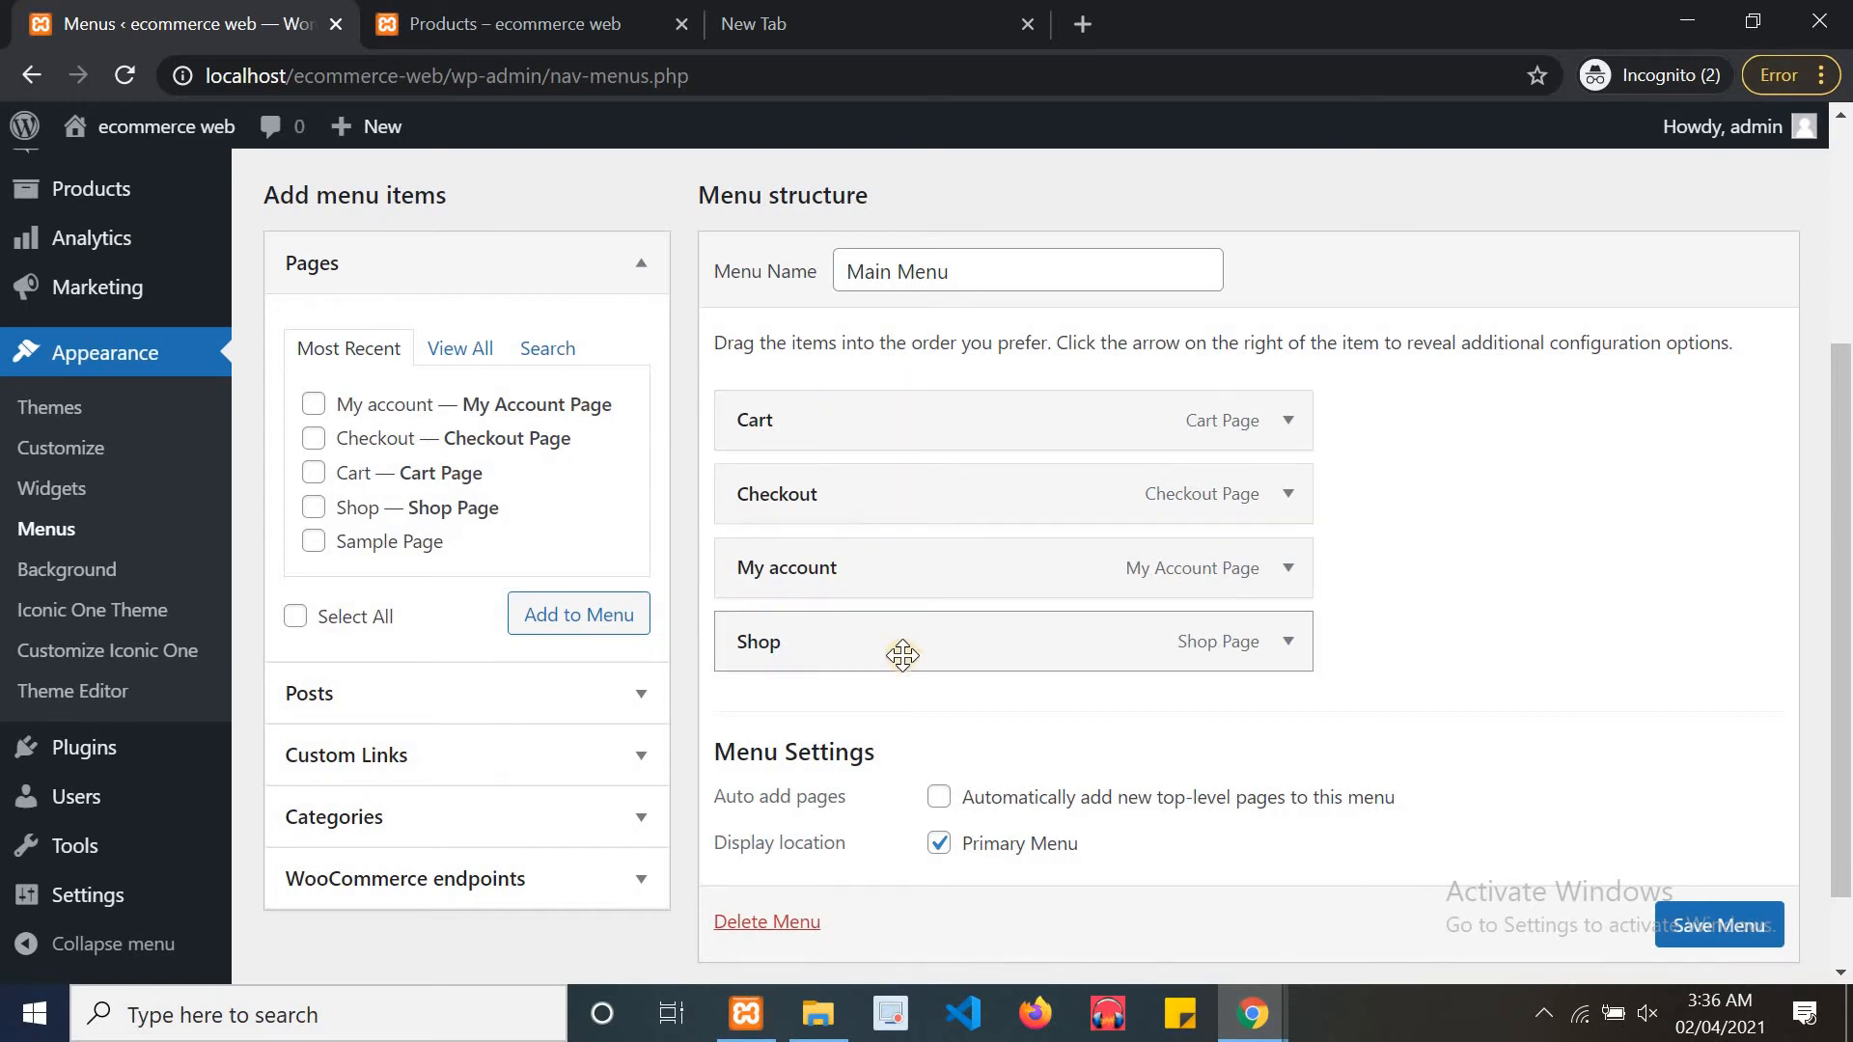
{"action": "left_click", "coordinate": [548, 10]}
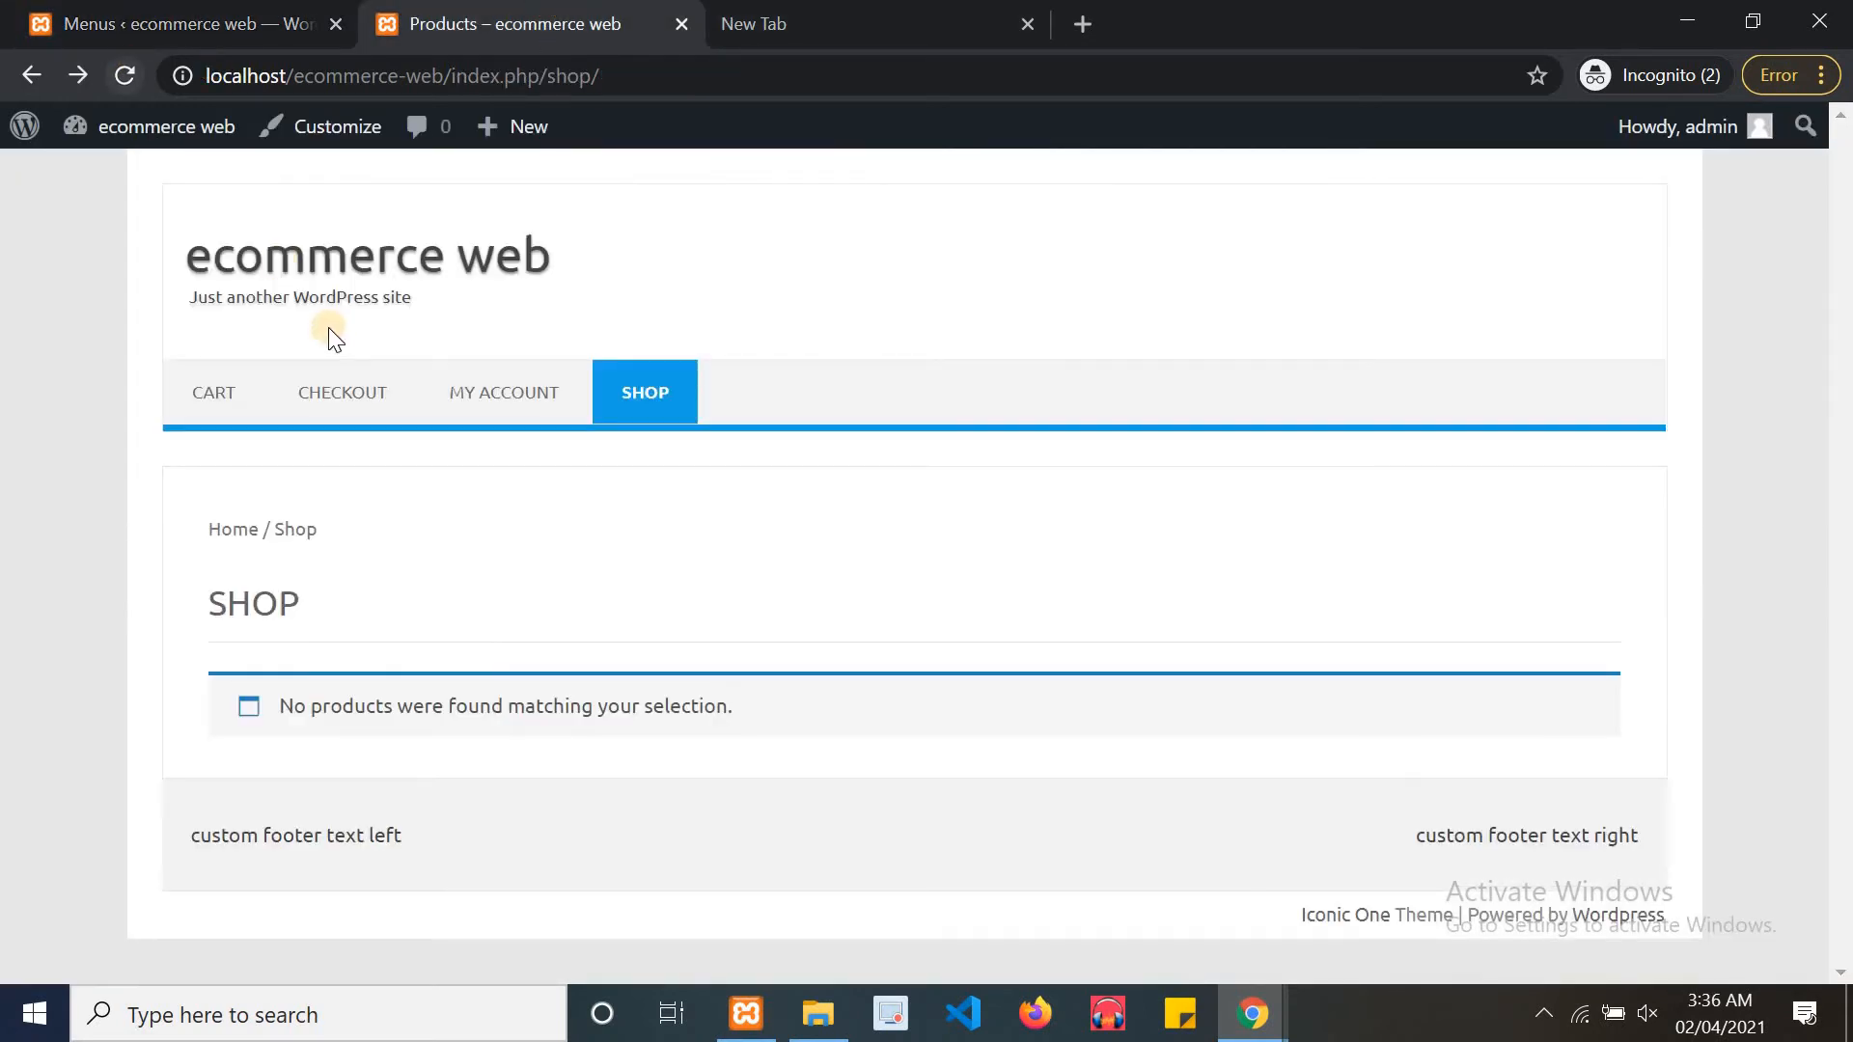
Open the site's home page through the site title, look over its content and sidebar, and compare it with the Shop page
{"action": "left_click", "coordinate": [292, 275]}
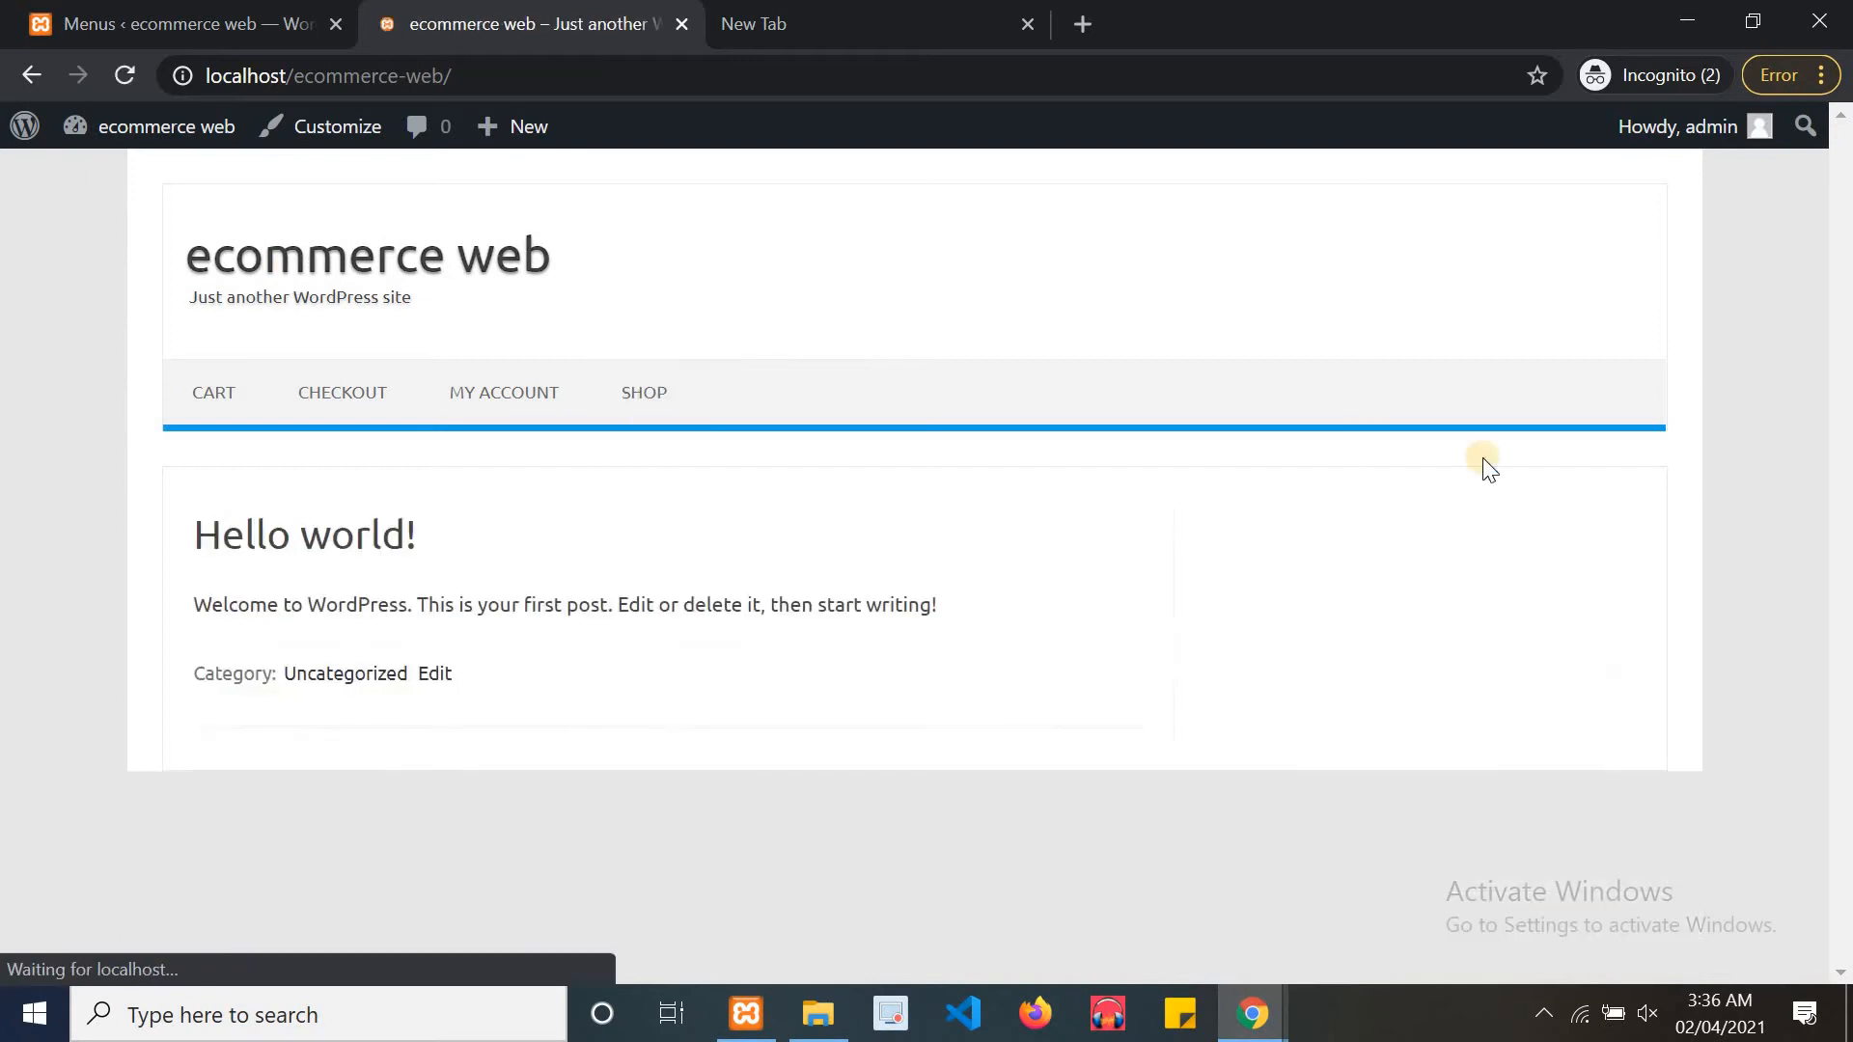
{"action": "left_click_drag", "start_coordinate": [1842, 331], "coordinate": [1791, 361]}
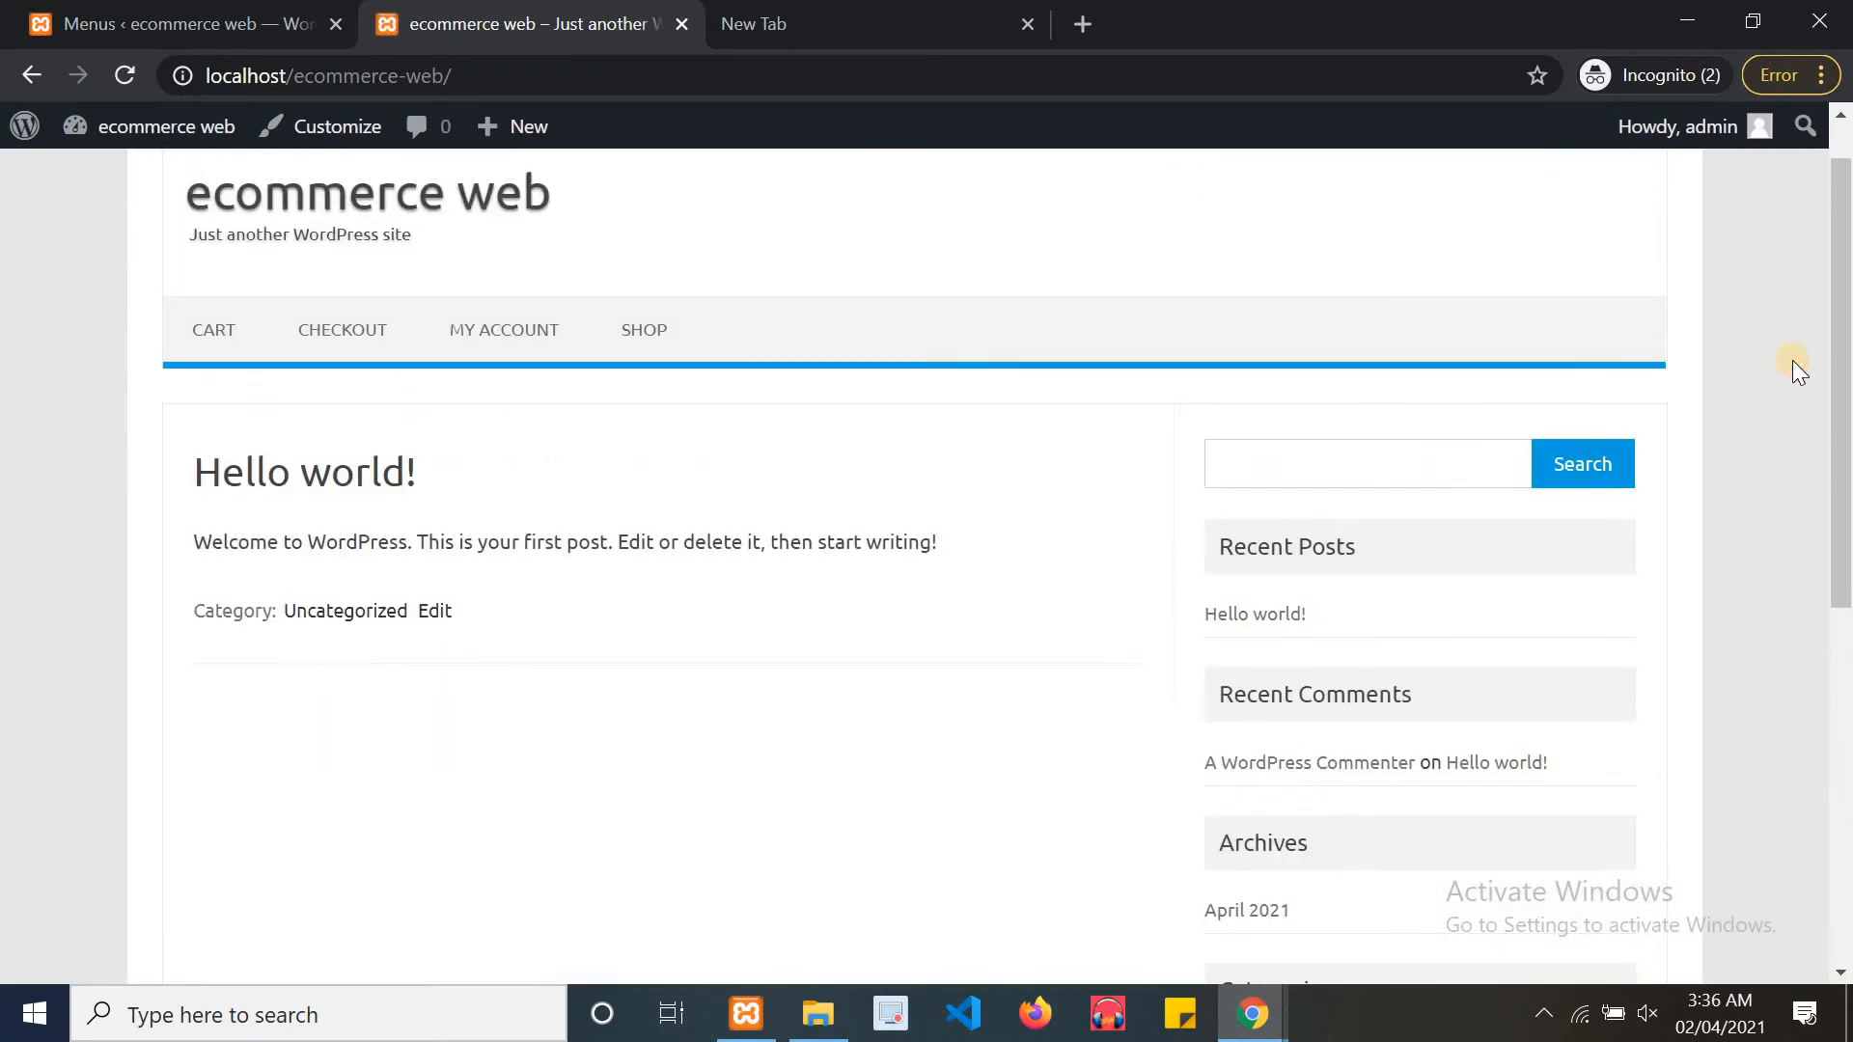
{"action": "left_click", "coordinate": [647, 355]}
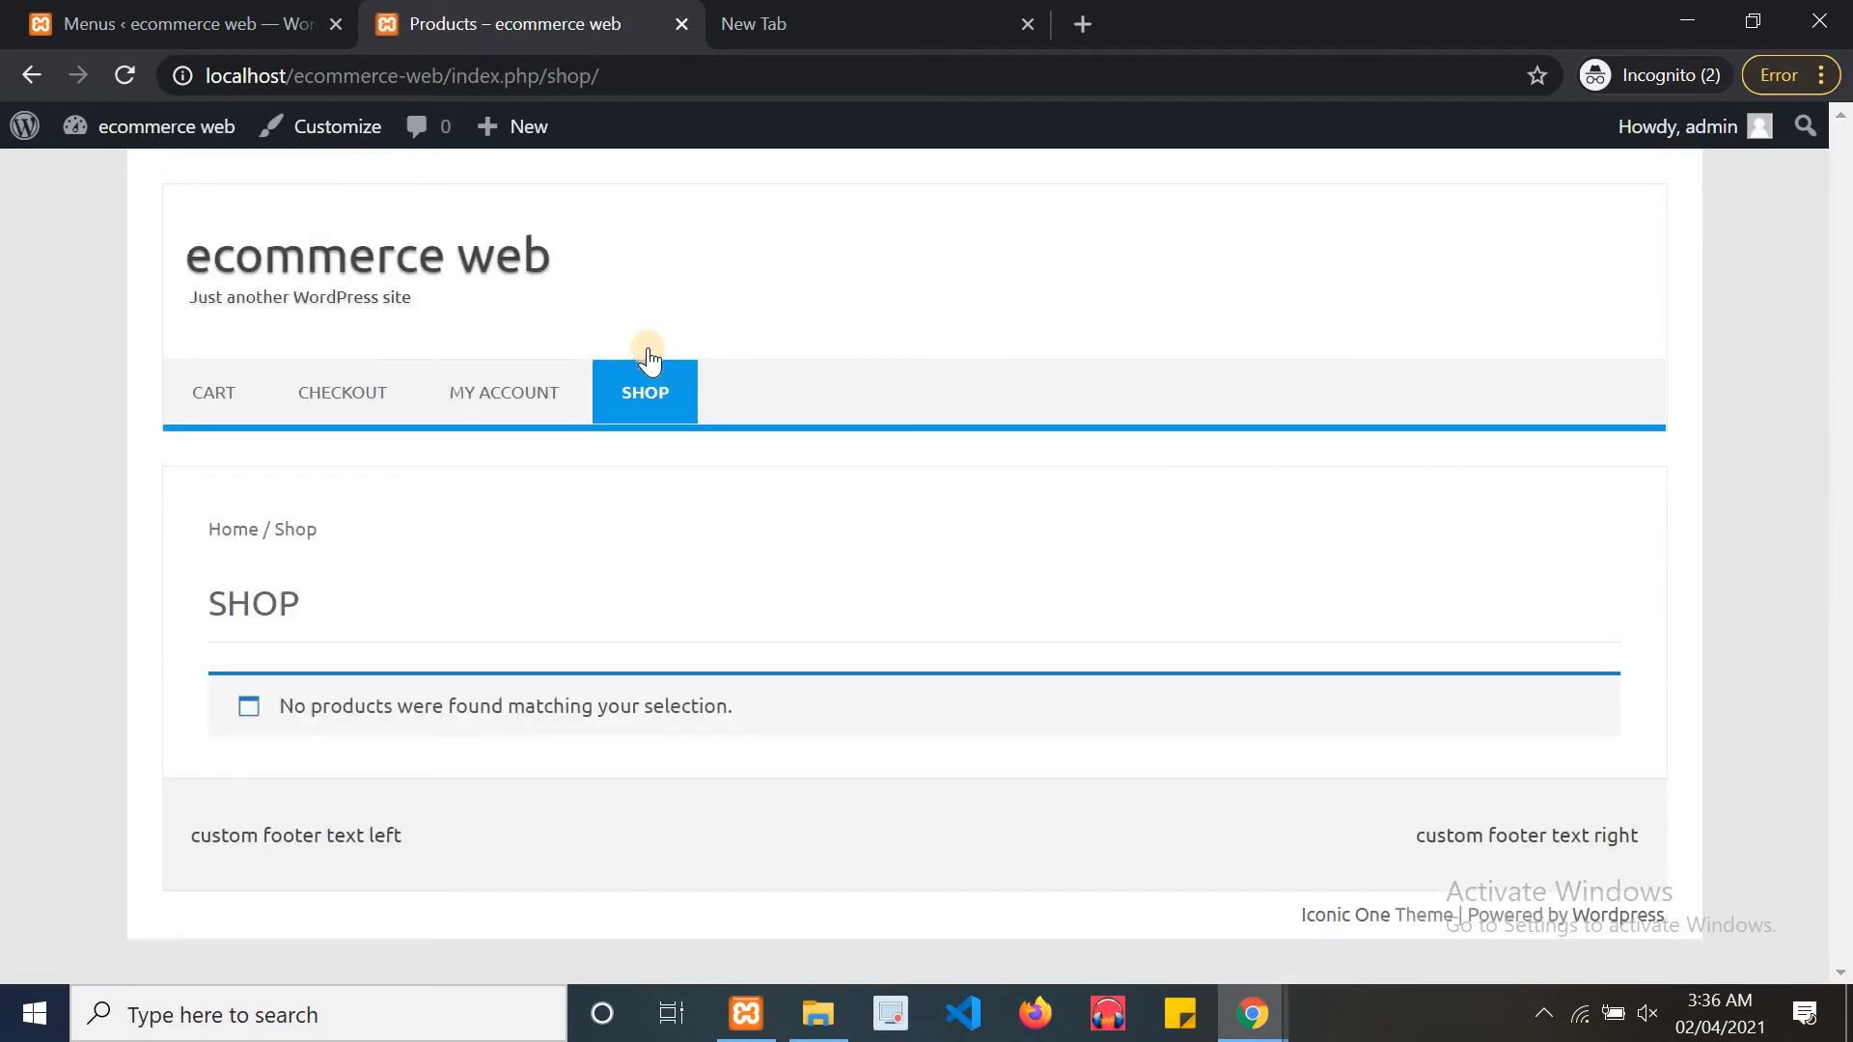
{"action": "left_click", "coordinate": [178, 14]}
{"action": "left_click", "coordinate": [556, 8]}
{"action": "left_click", "coordinate": [250, 272]}
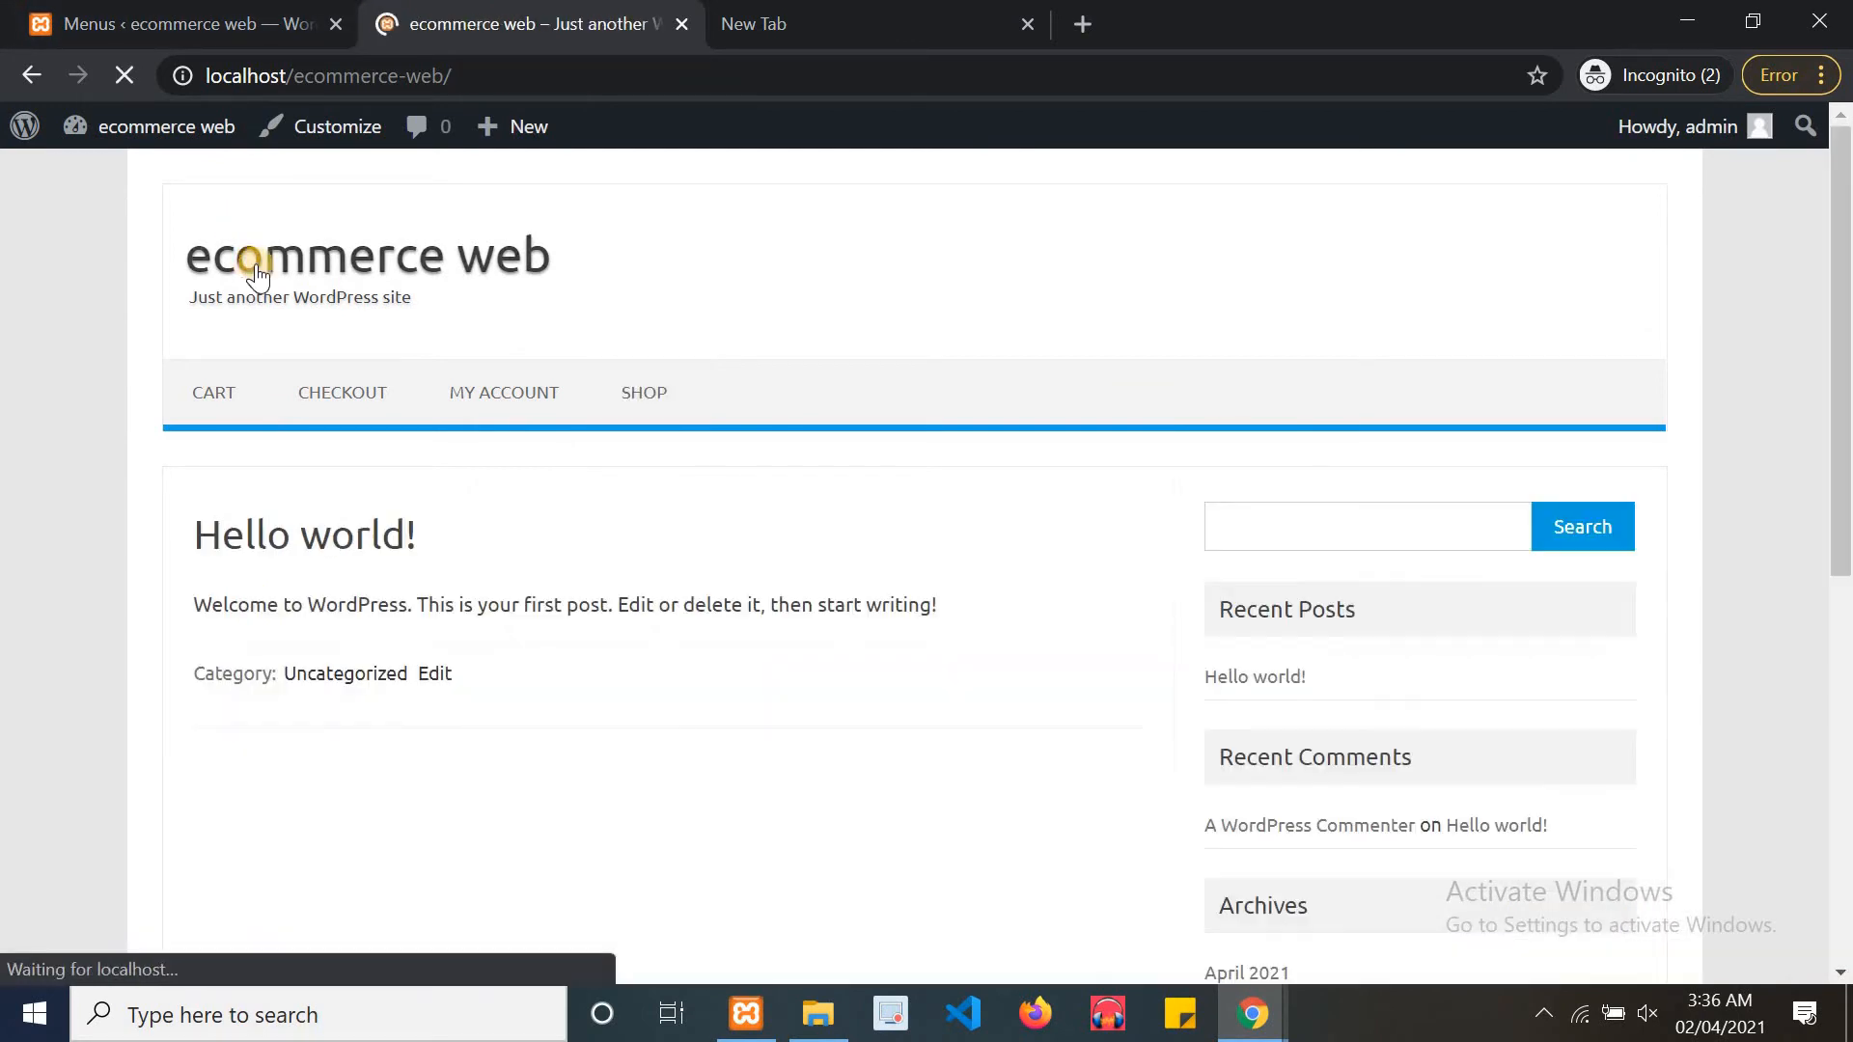
{"action": "left_click", "coordinate": [205, 10]}
{"action": "left_click", "coordinate": [433, 9]}
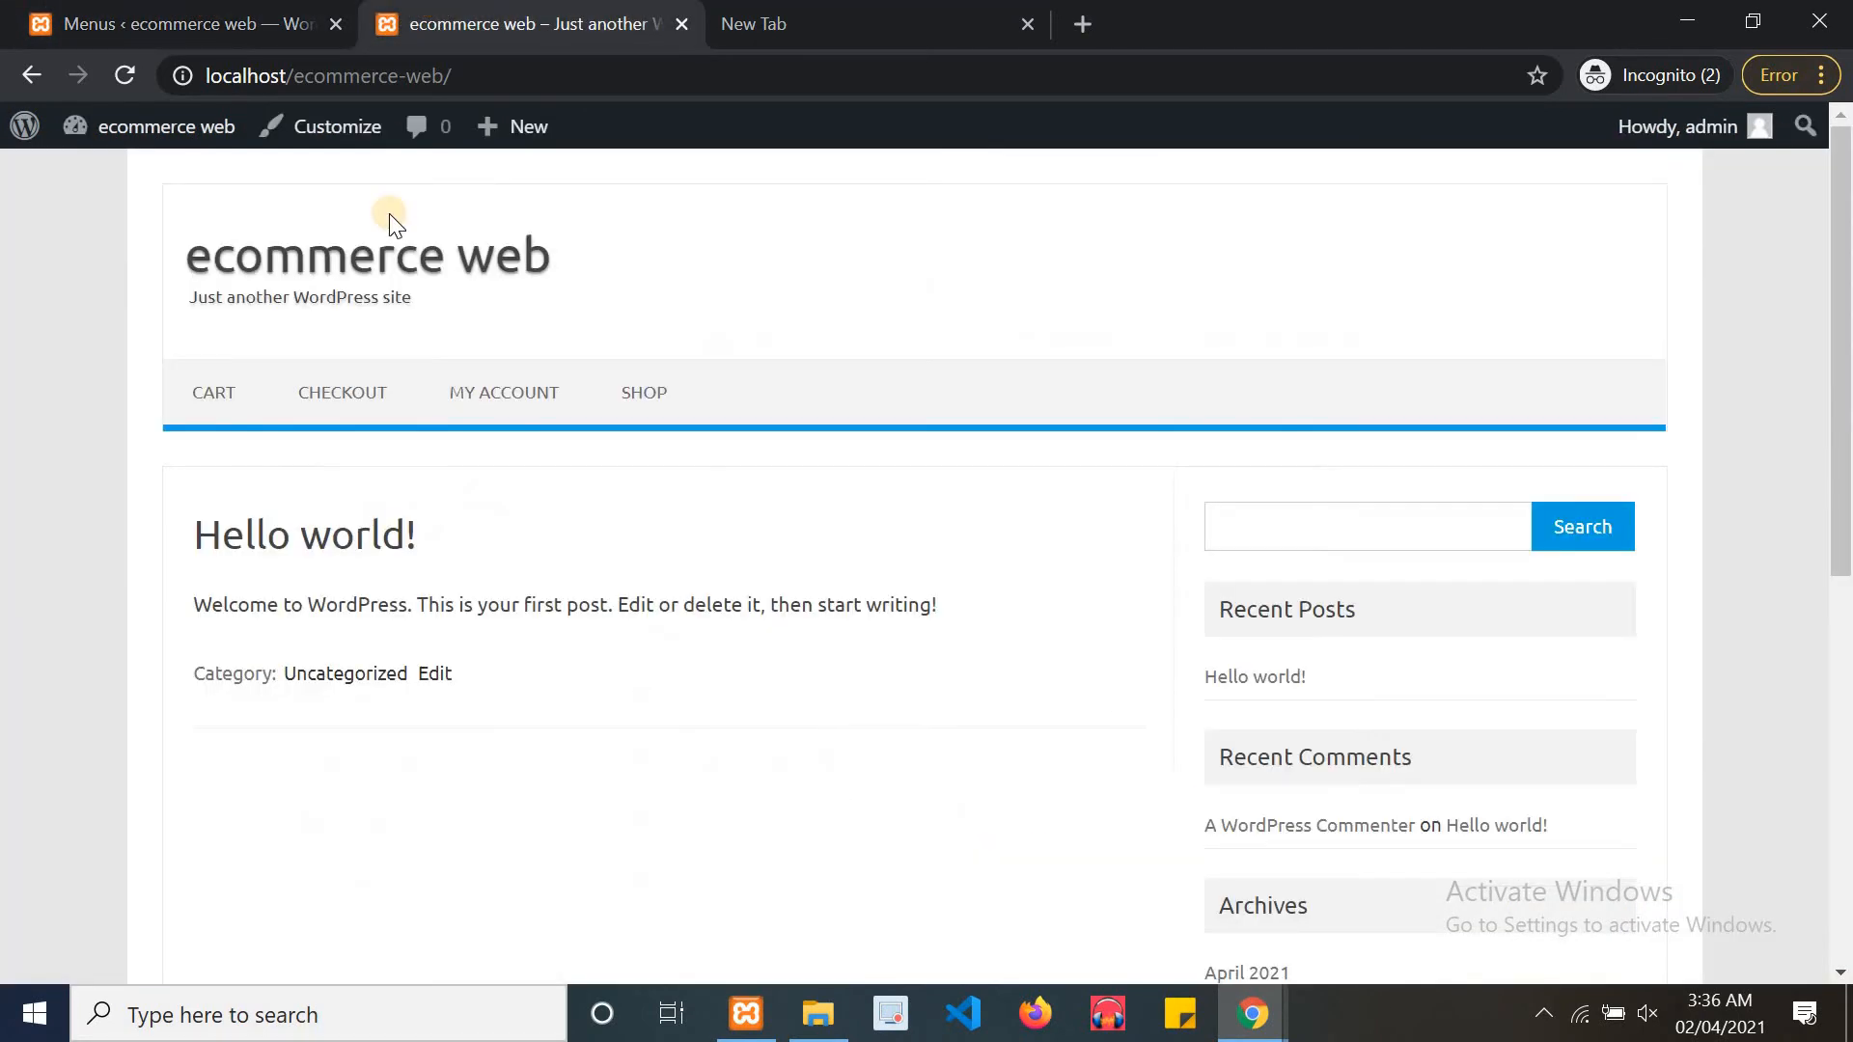
Open the Customizer from the menu editor and look at the tagline in the home page's header
{"action": "left_click", "coordinate": [184, 21]}
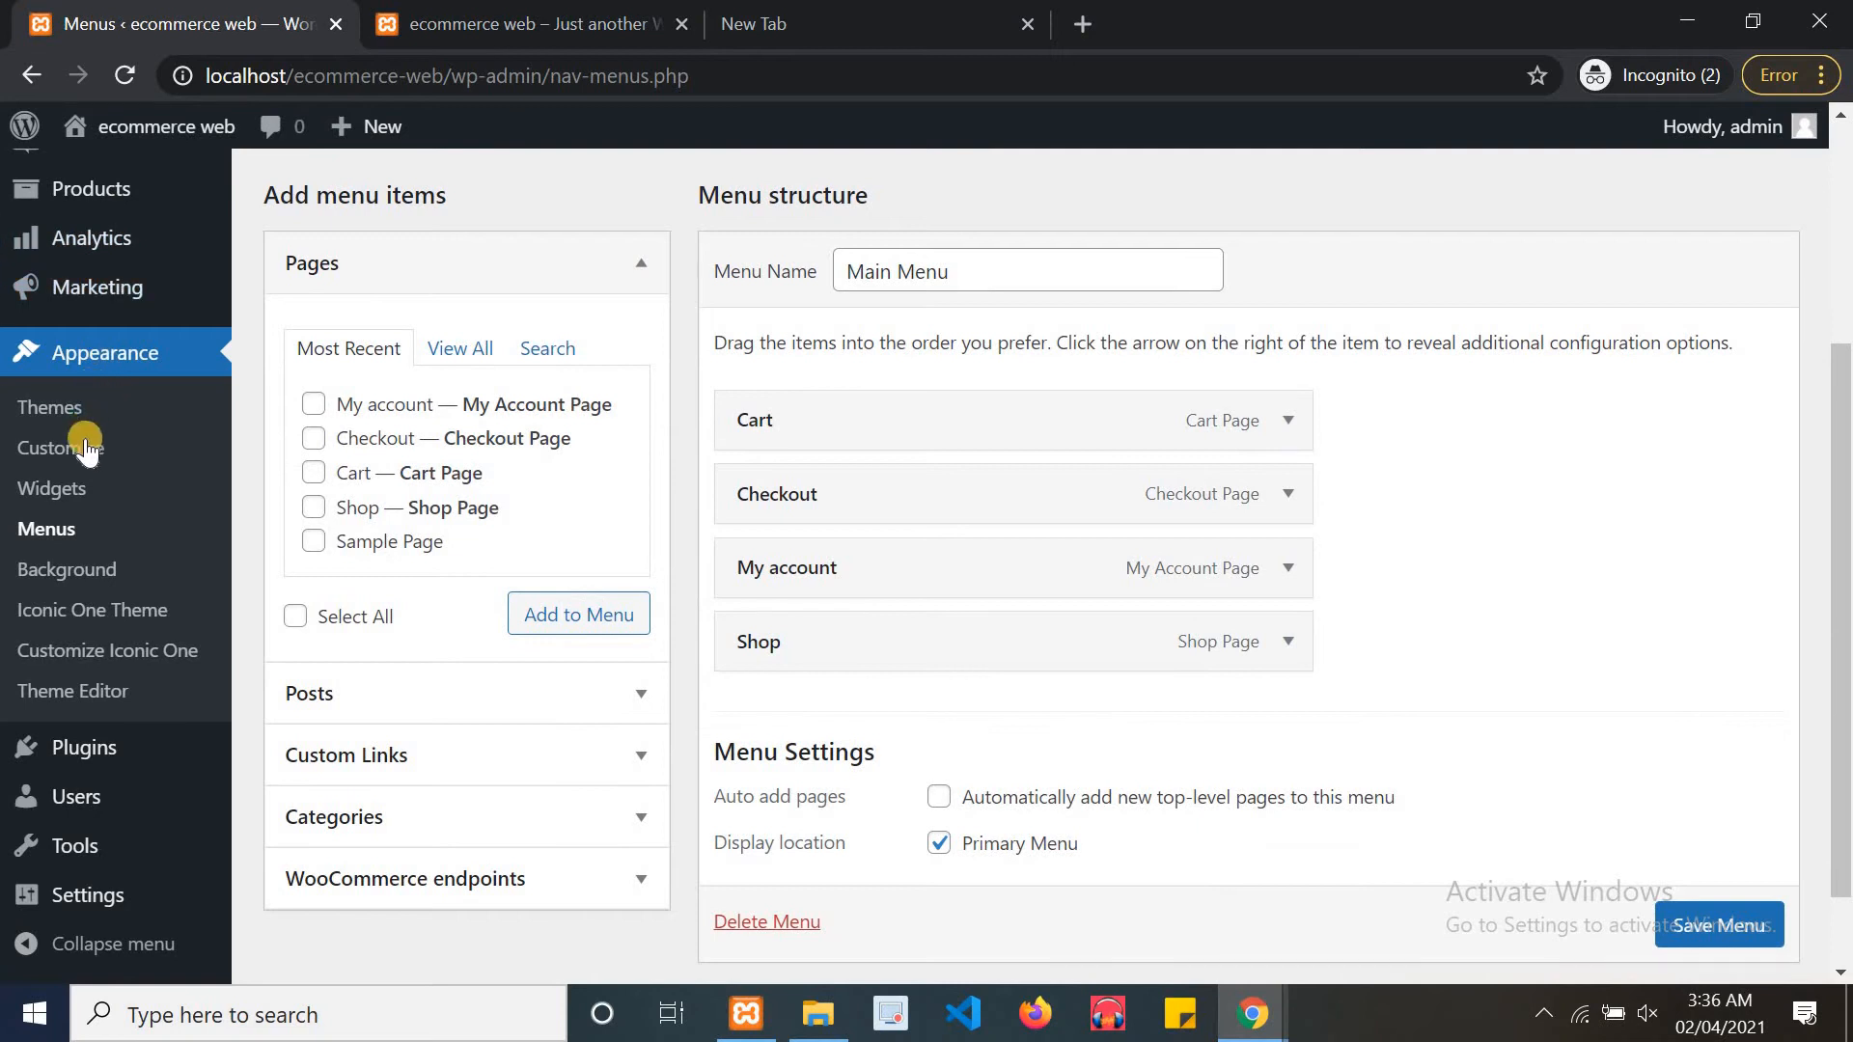
{"action": "left_click", "coordinate": [48, 447]}
{"action": "left_click", "coordinate": [647, 11]}
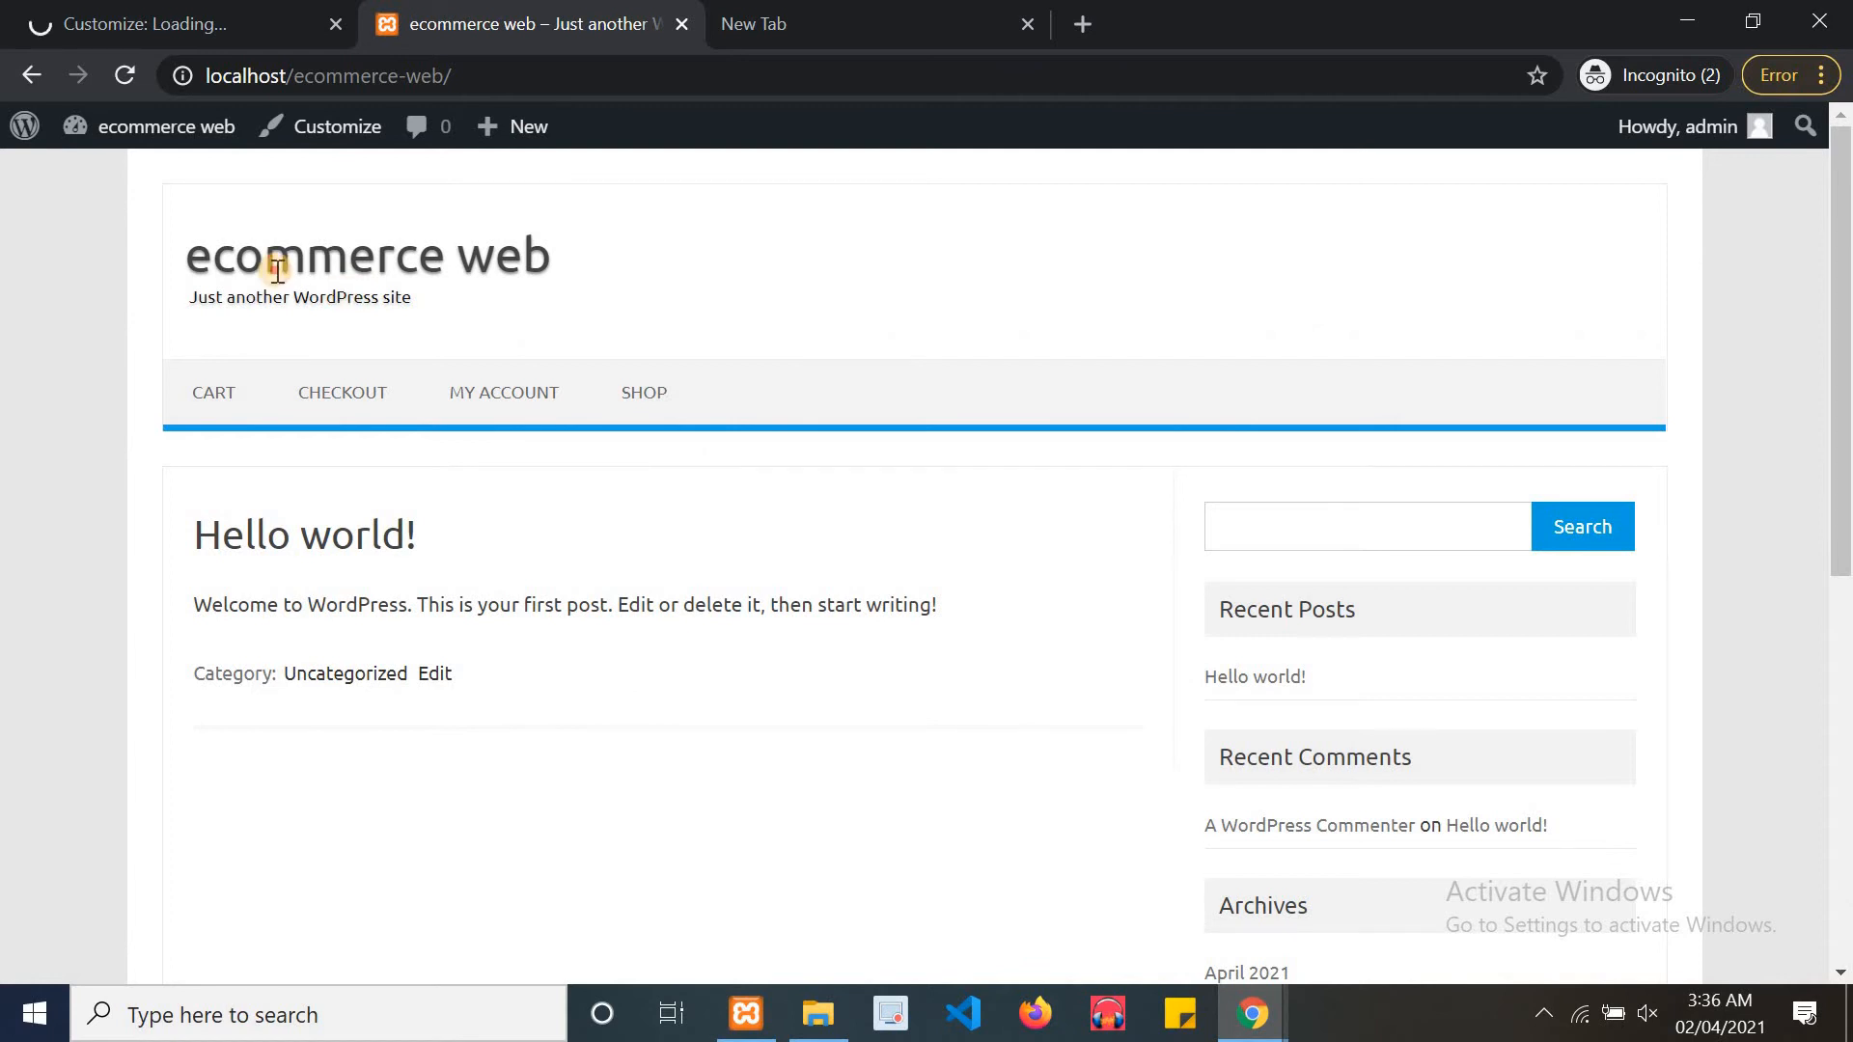
{"action": "left_click_drag", "start_coordinate": [337, 296], "coordinate": [346, 295]}
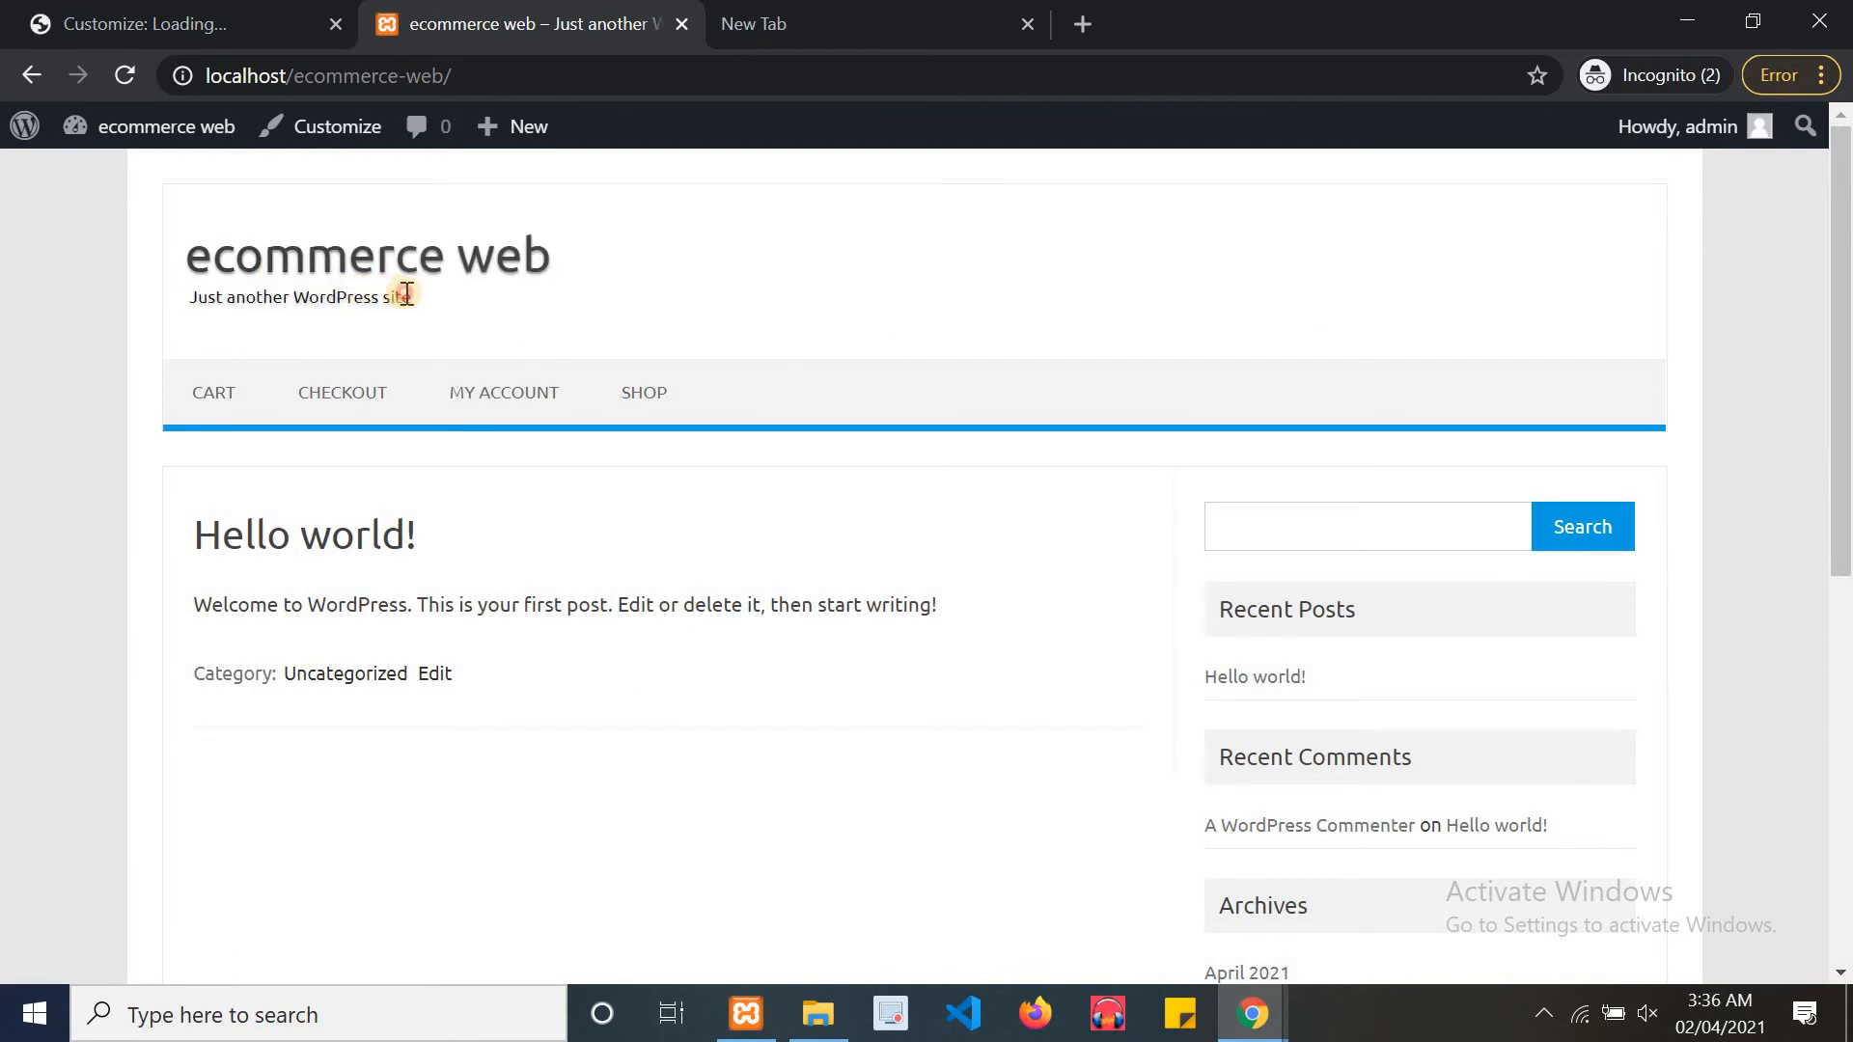
{"action": "left_click", "coordinate": [58, 23]}
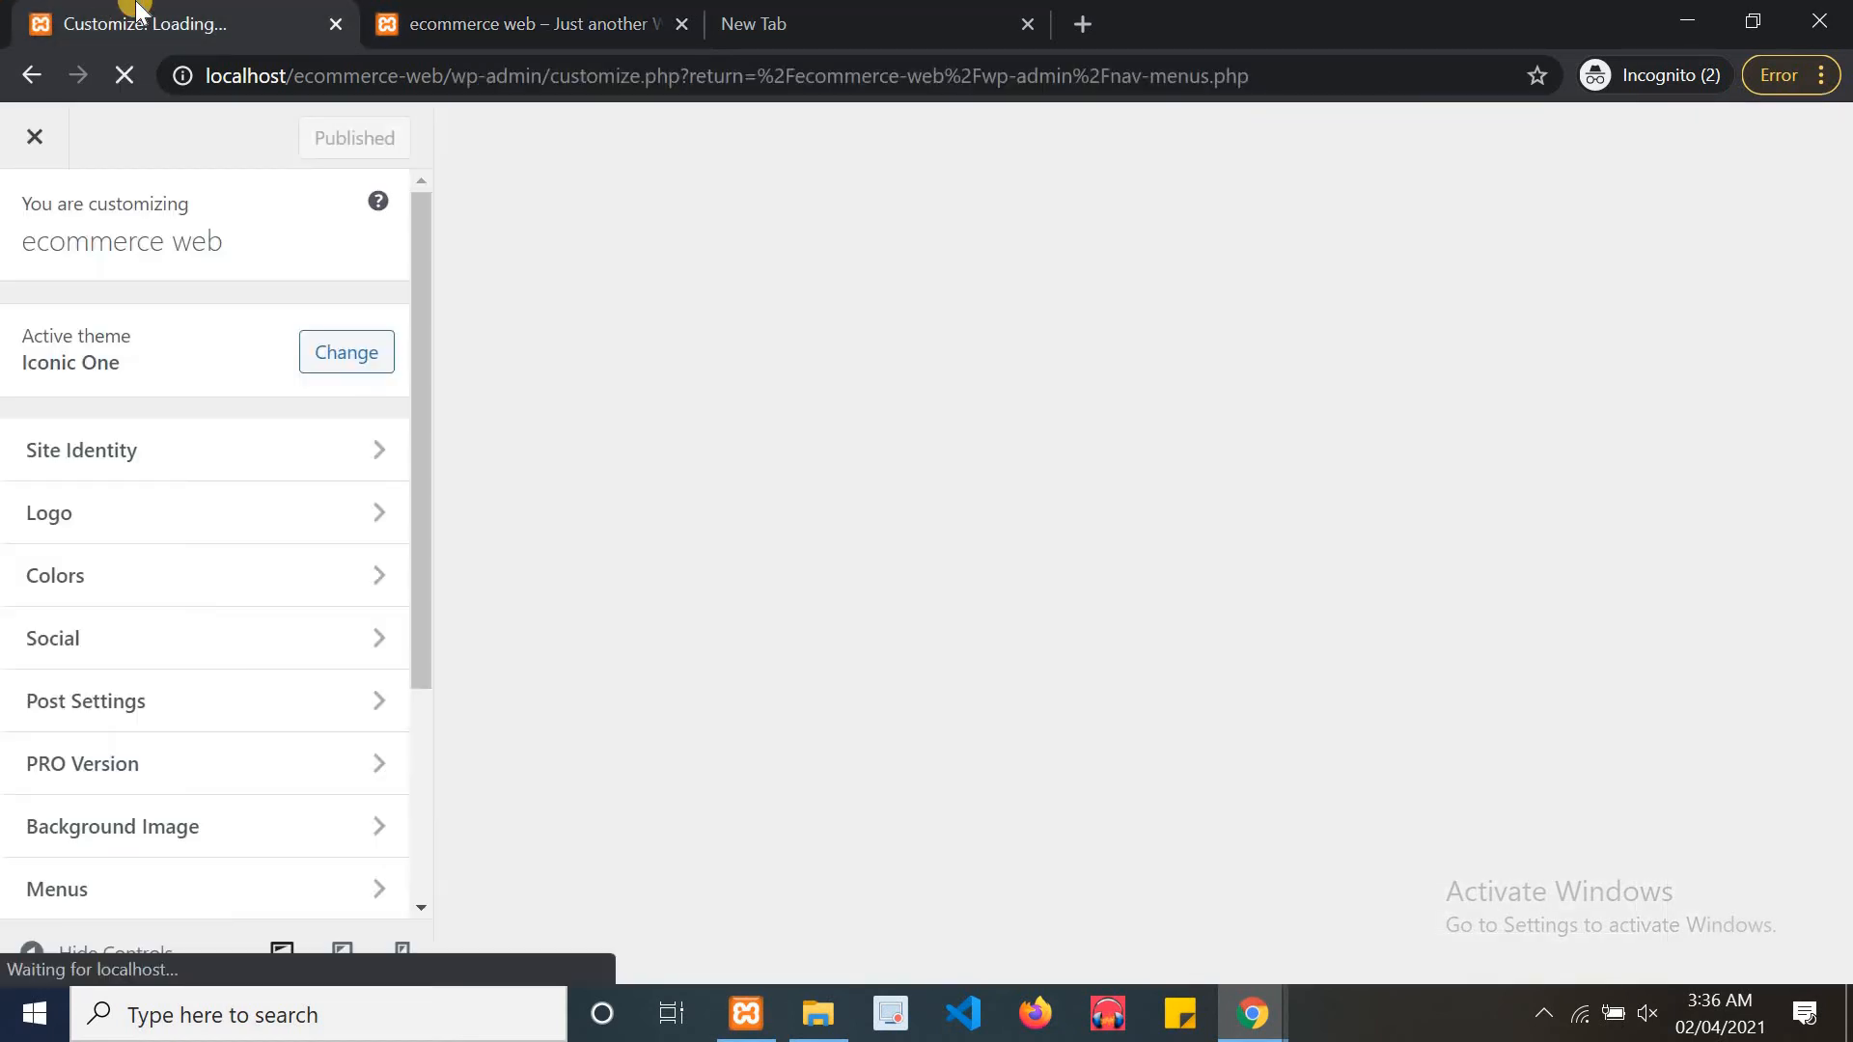
Replace the tagline in Site Identity with "Start shopping from here" and publish the change
{"action": "left_click", "coordinate": [216, 439]}
{"action": "triple_click", "coordinate": [253, 448]}
{"action": "key", "text": "BackSpace"}
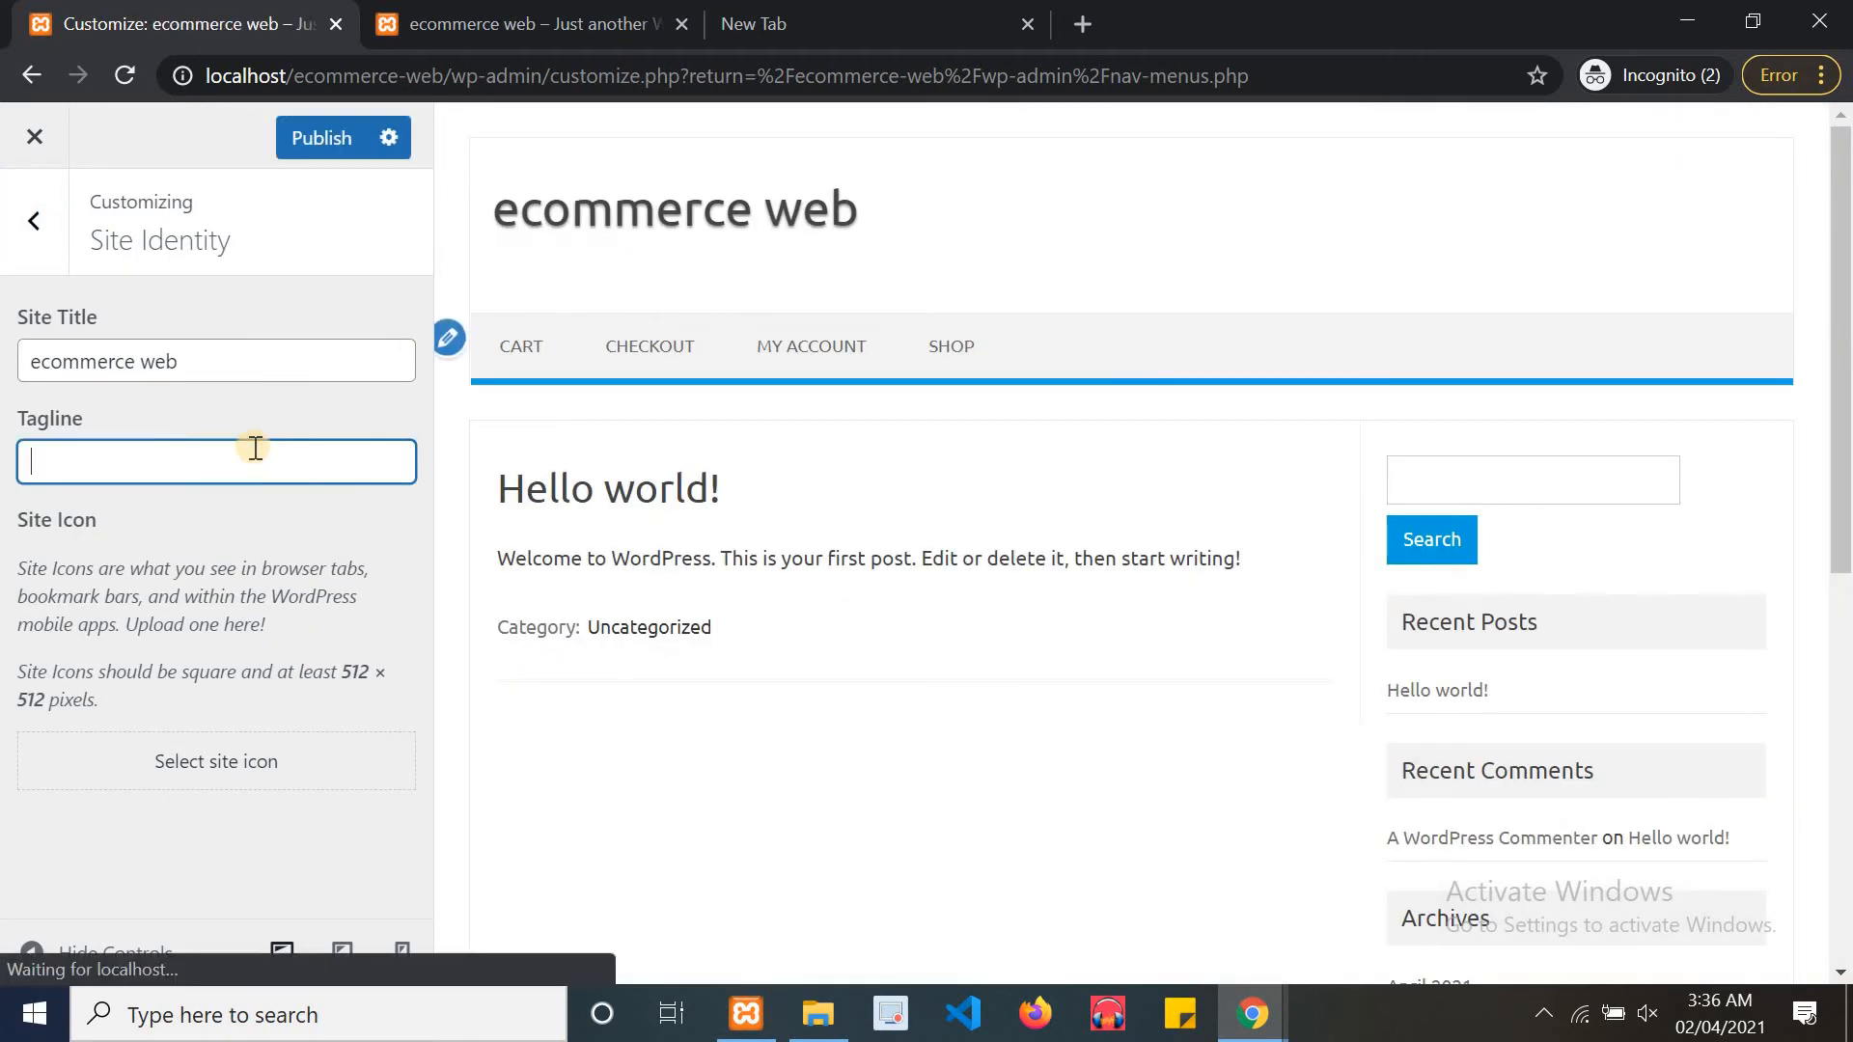
{"action": "type", "text": "Start shopping from here"}
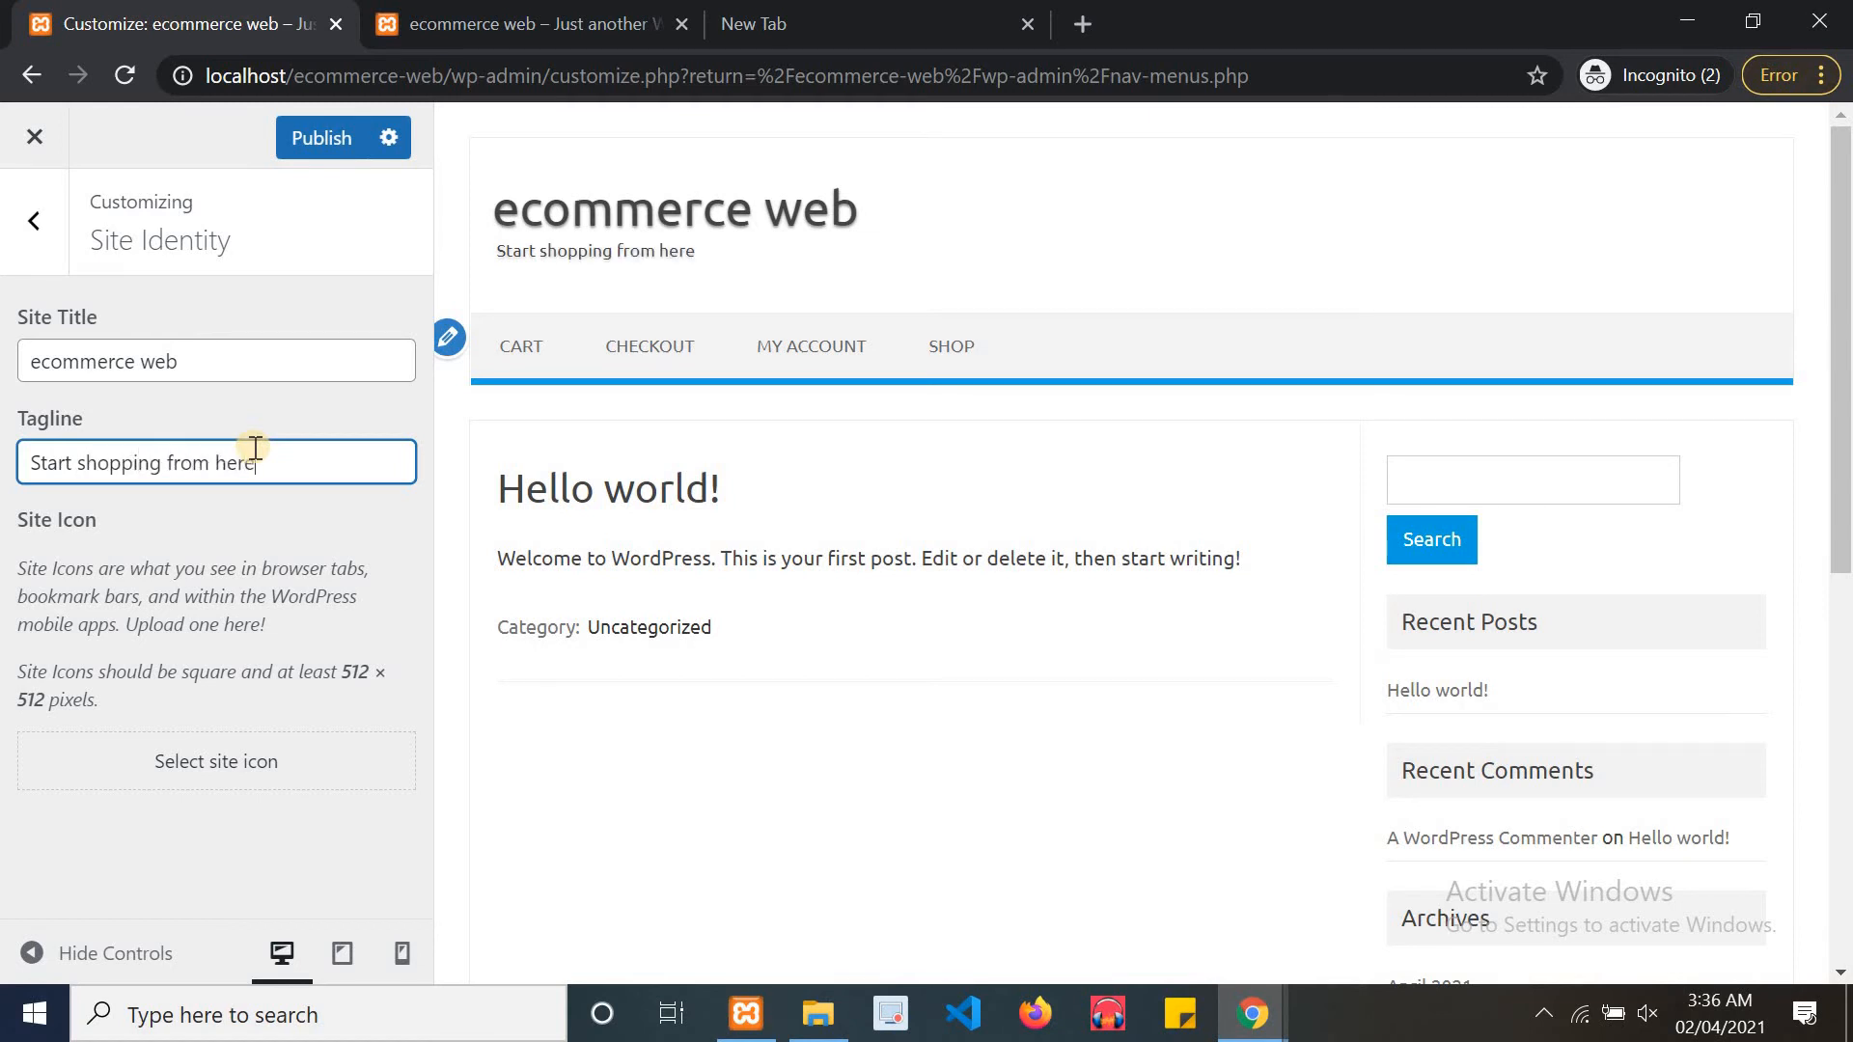
{"action": "left_click", "coordinate": [321, 137]}
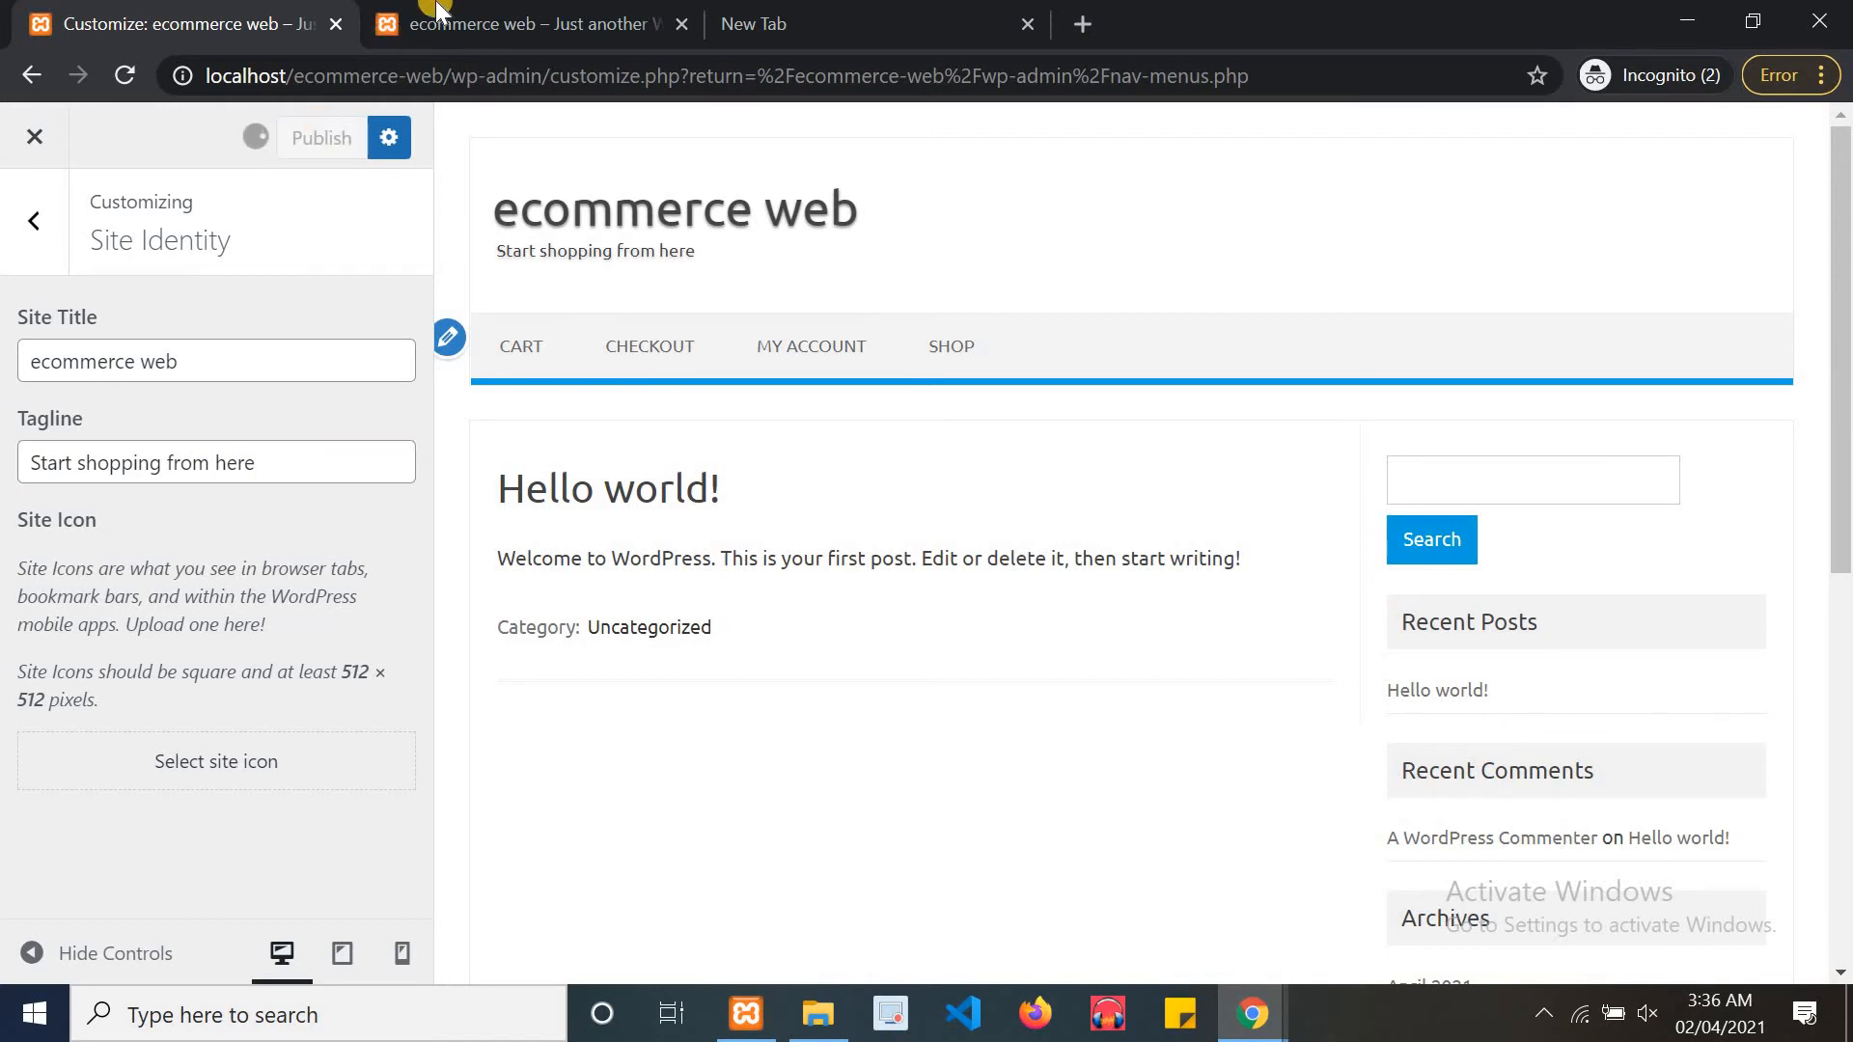
{"action": "left_click", "coordinate": [434, 21]}
{"action": "left_click", "coordinate": [164, 19]}
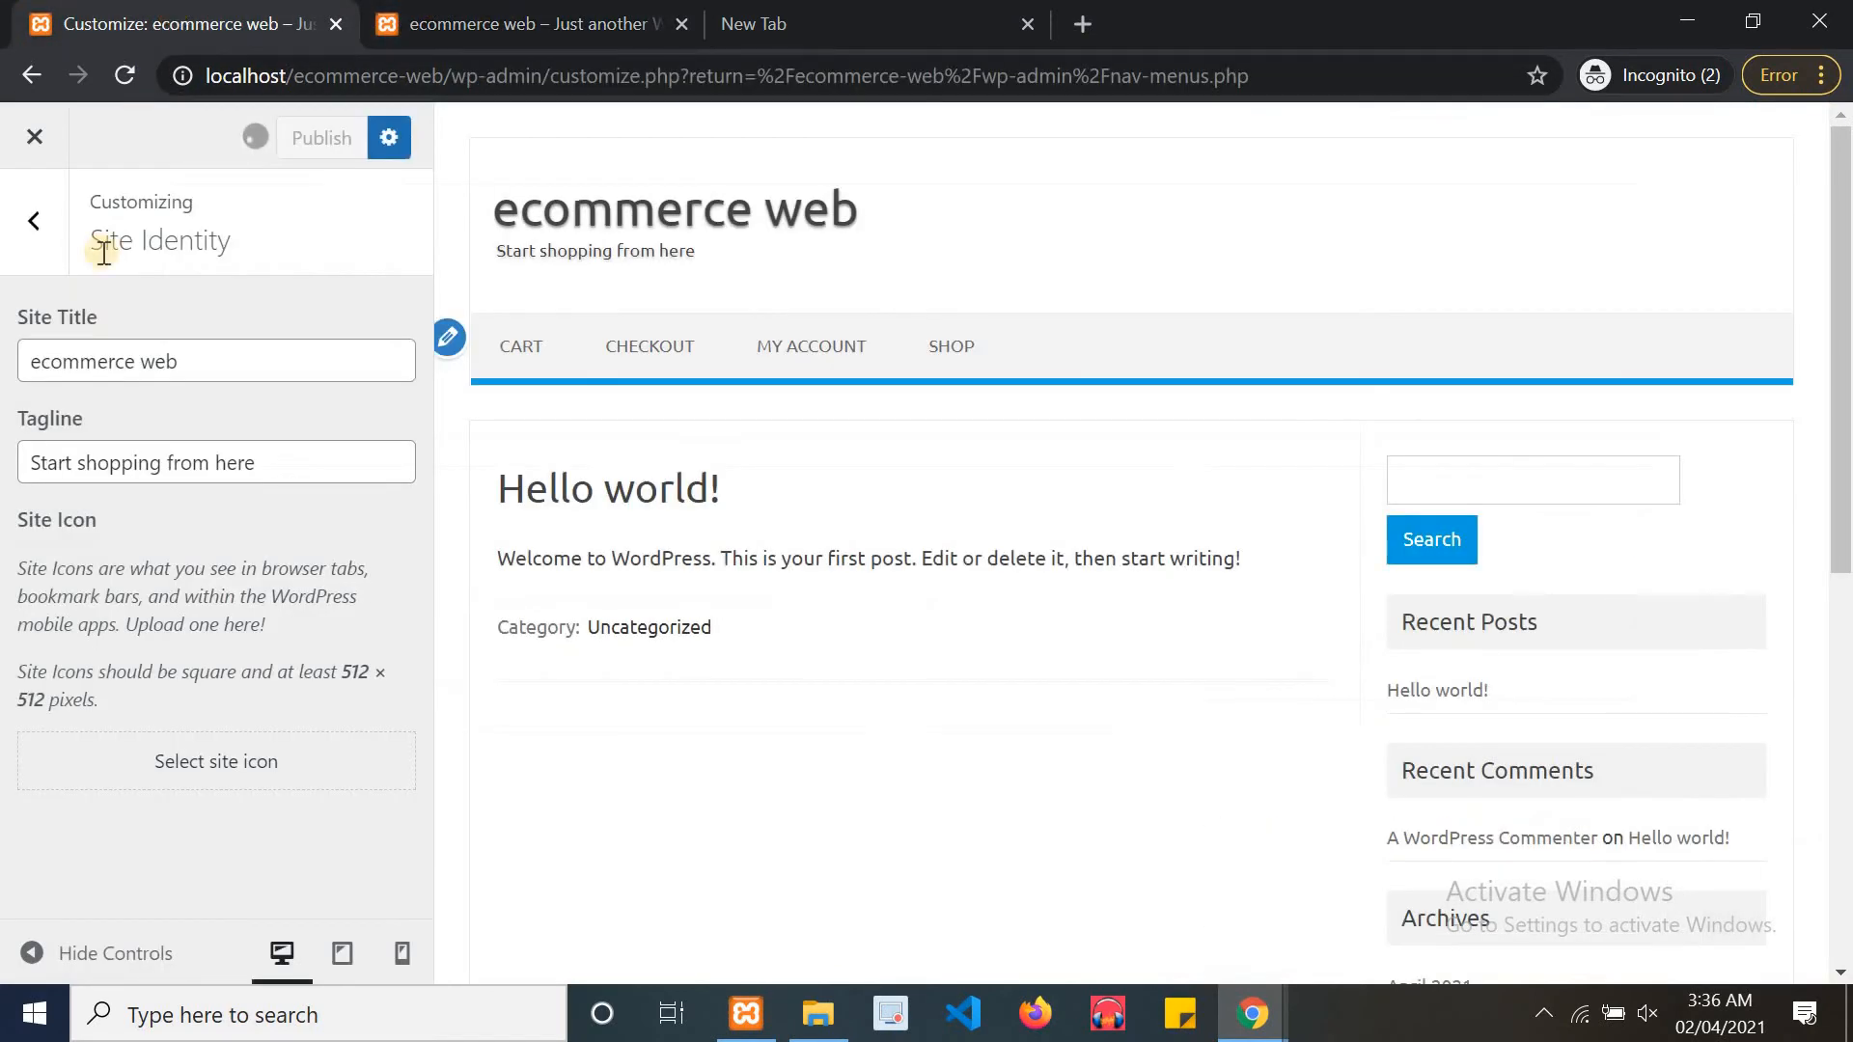
Capitalize the site title in Site Identity to "Ecommerce web" and publish it
{"action": "left_click", "coordinate": [49, 353]}
{"action": "key", "text": "BackSpace"}
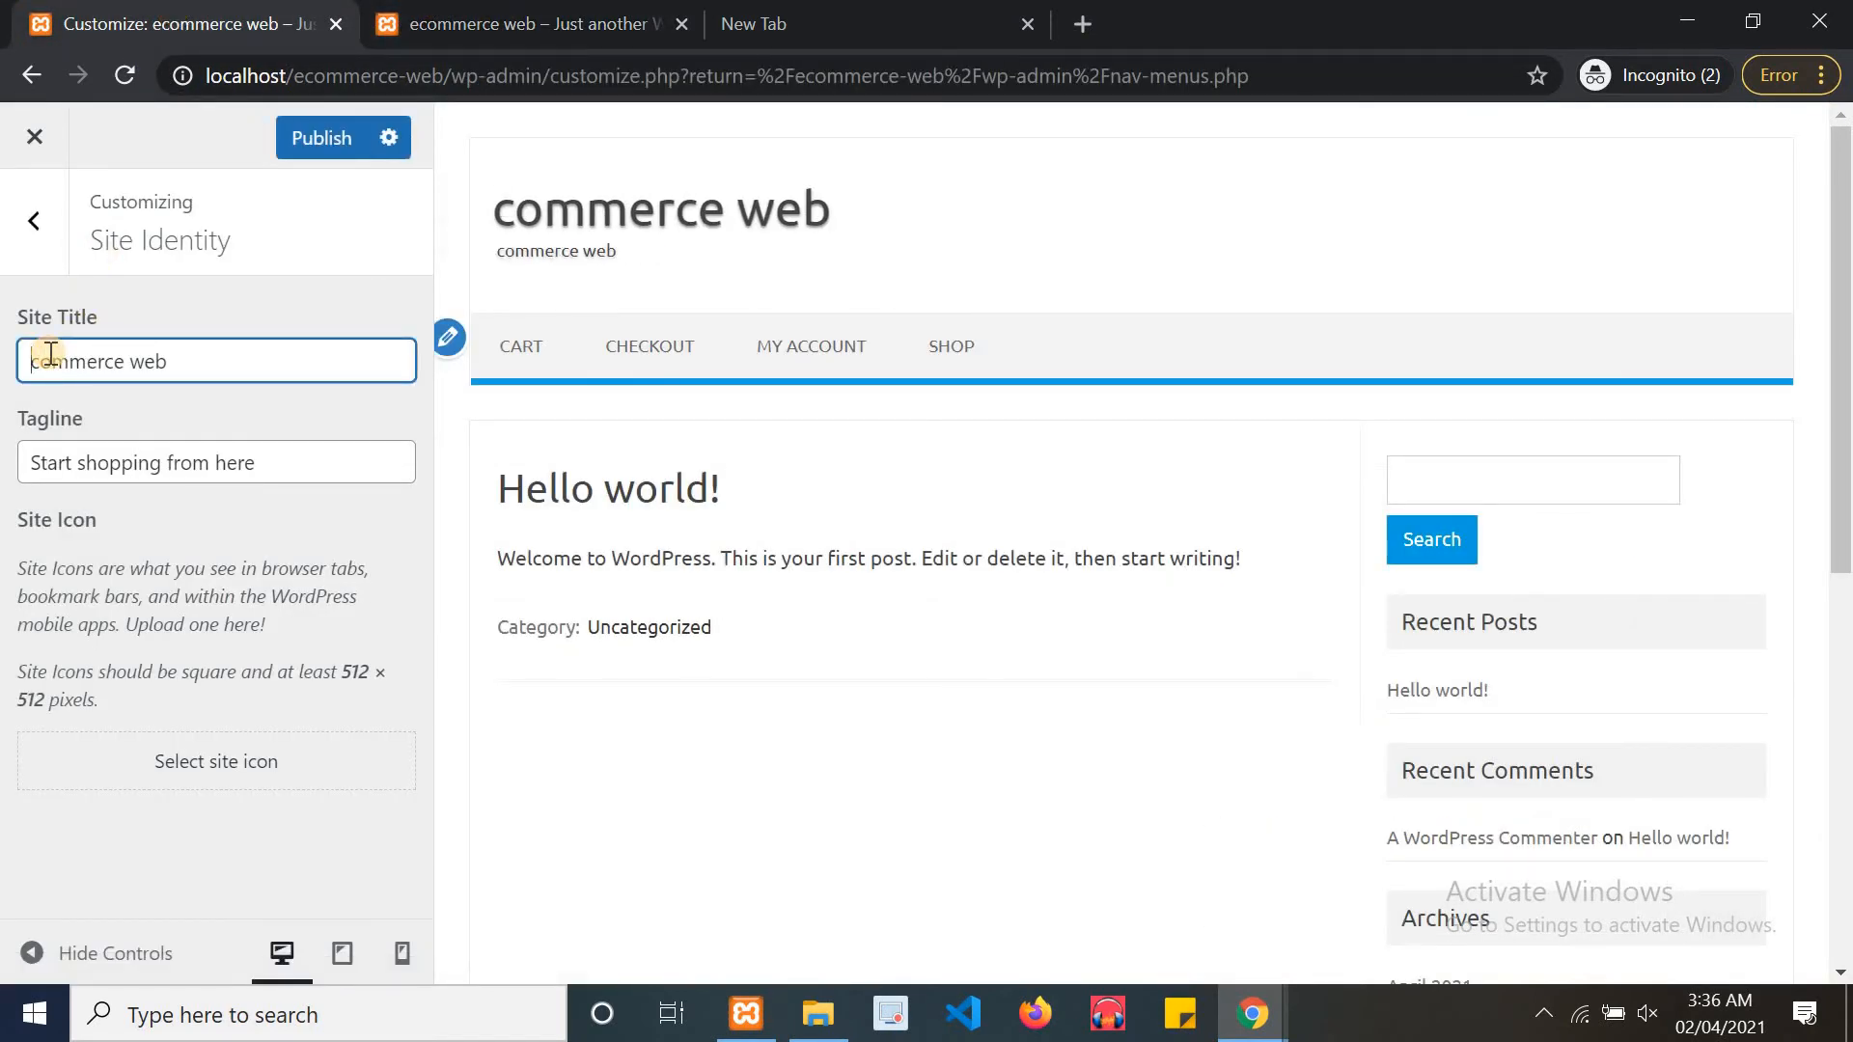
{"action": "type", "text": "E"}
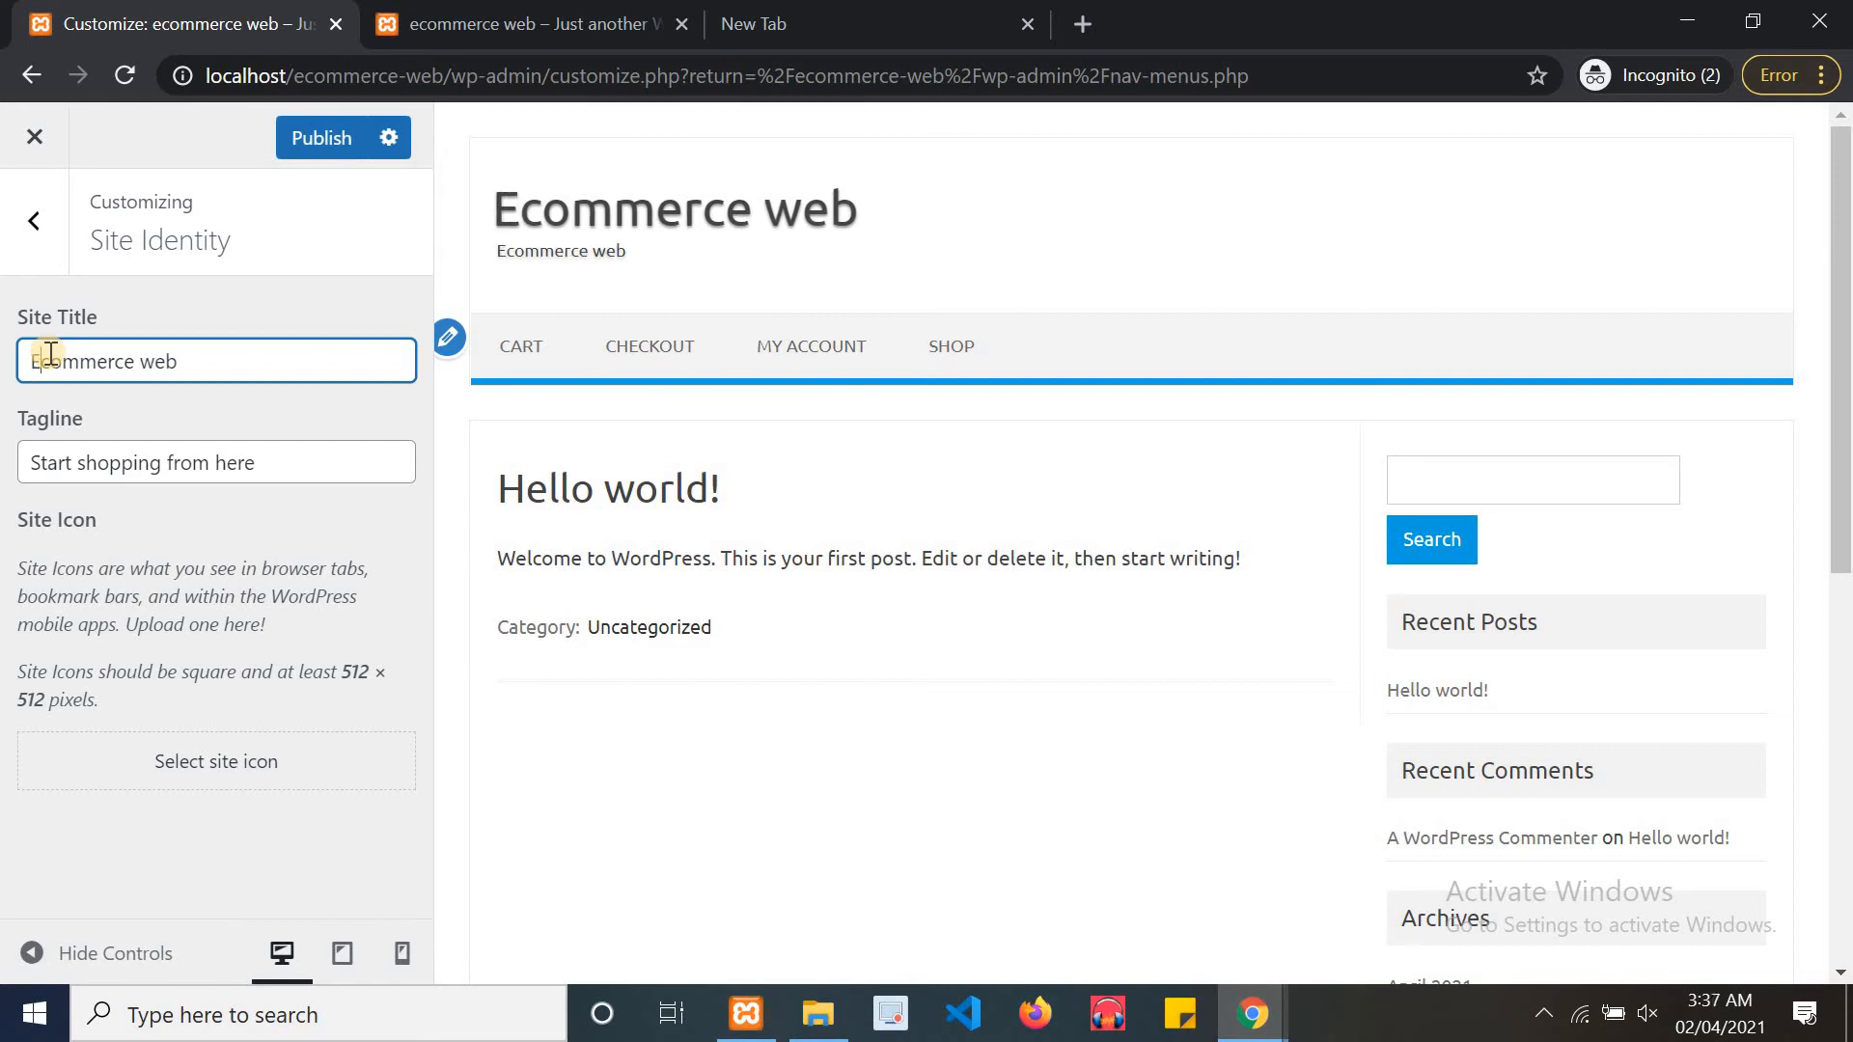
{"action": "left_click", "coordinate": [328, 140]}
Reload the site's home page and check its title, tagline and the rest of the page
{"action": "left_click", "coordinate": [492, 21]}
{"action": "left_click", "coordinate": [122, 77]}
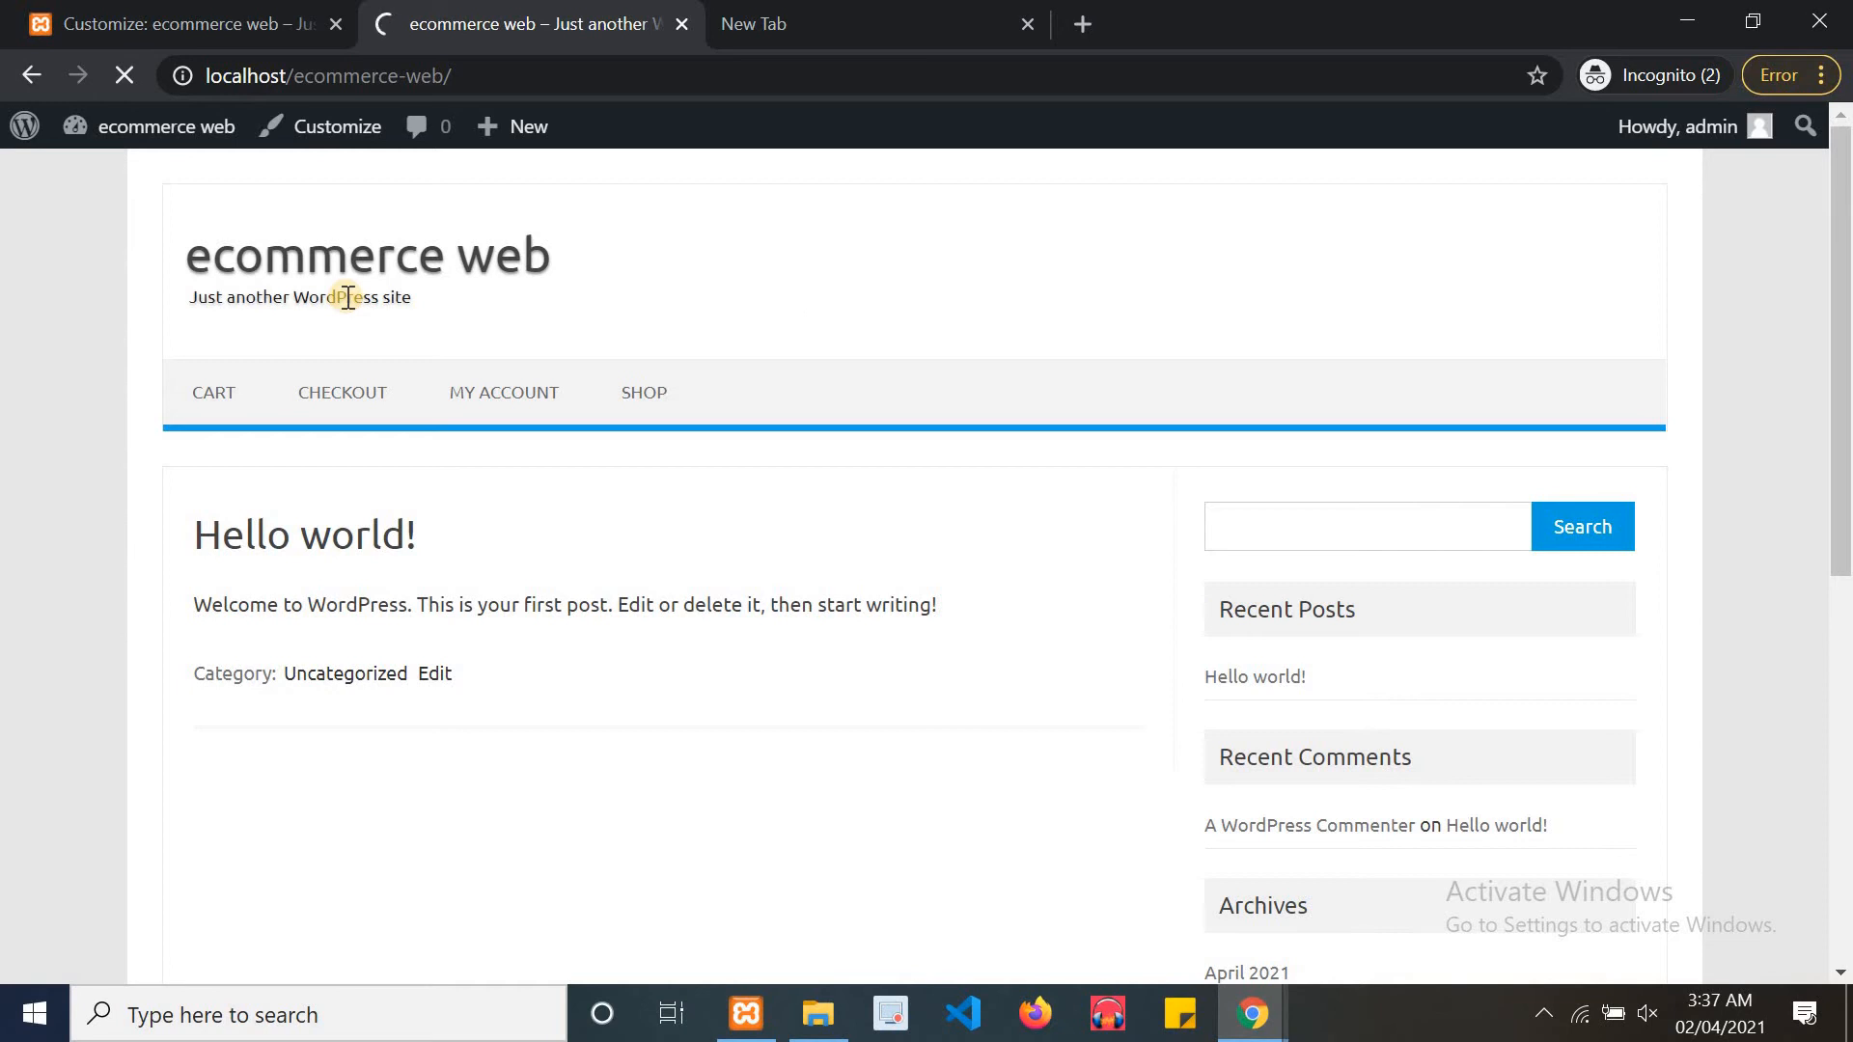
{"action": "left_click", "coordinate": [256, 14]}
{"action": "left_click", "coordinate": [450, 10]}
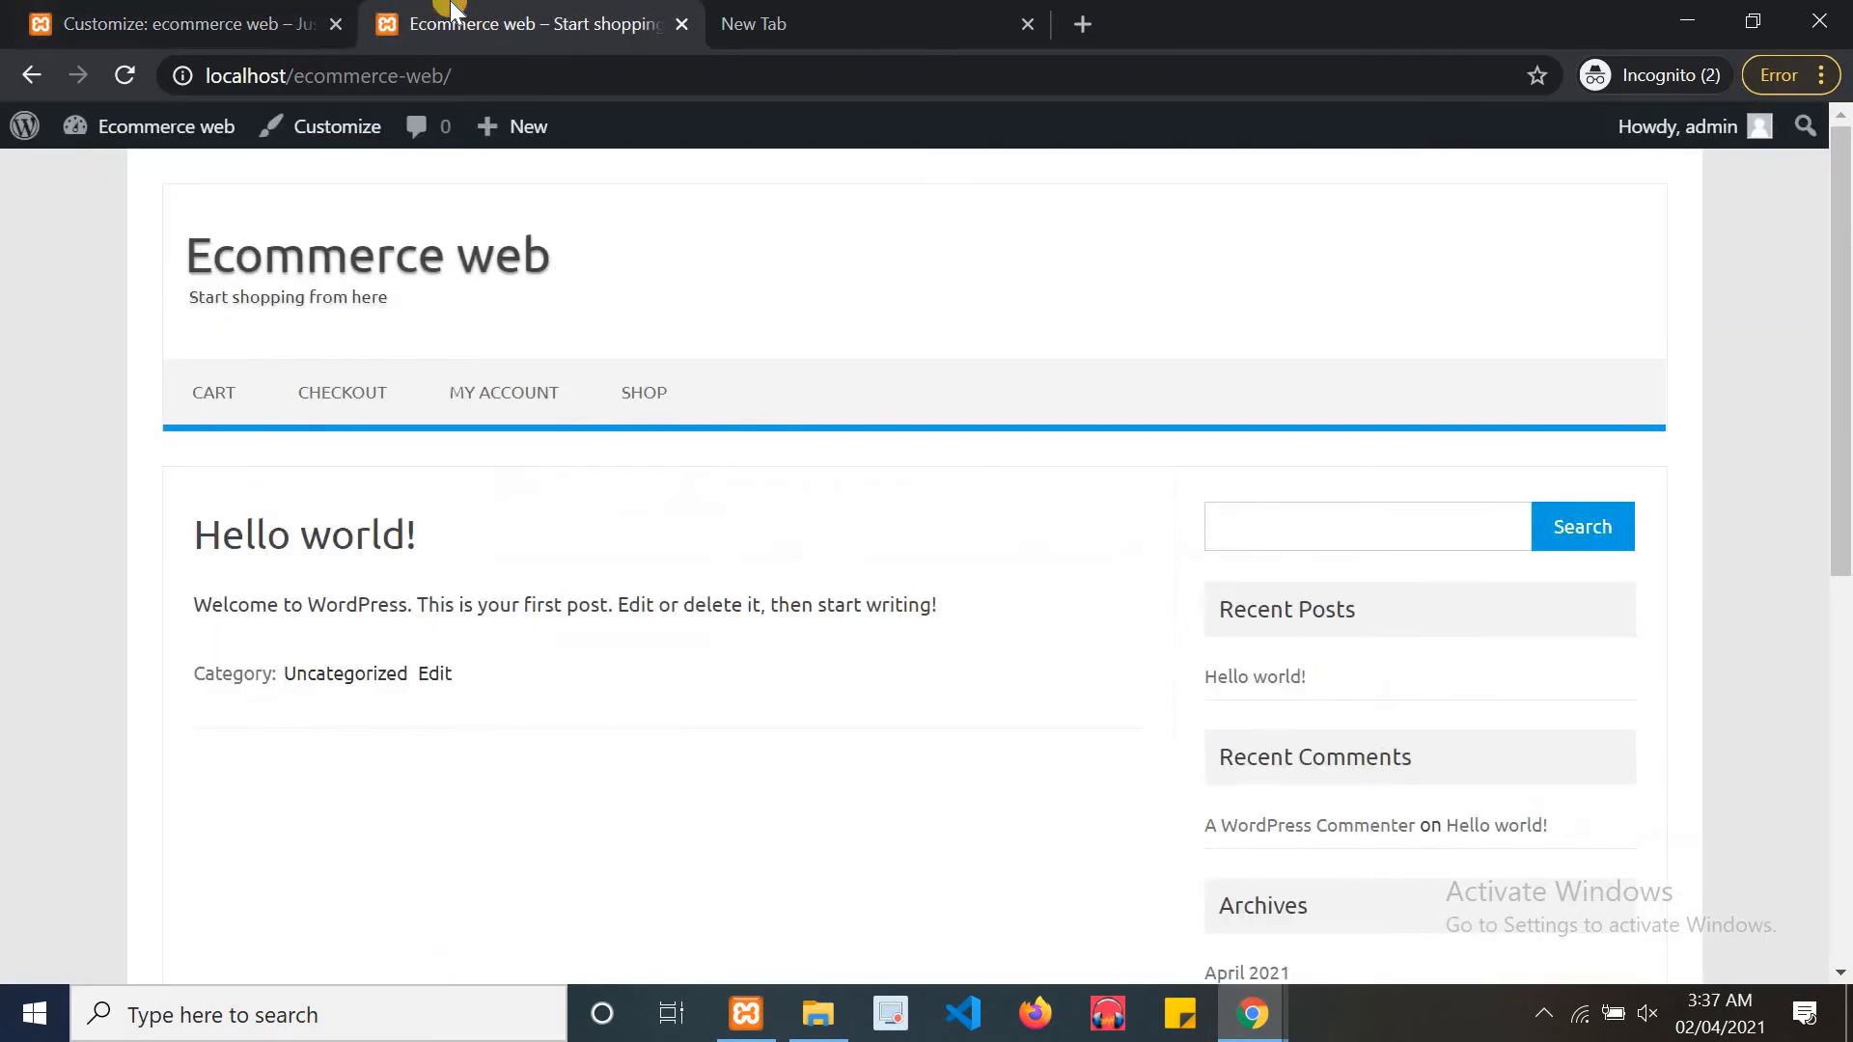
{"action": "scroll", "coordinate": [1351, 222], "scroll_direction": "down", "scroll_amount": 8}
{"action": "scroll", "coordinate": [1640, 226], "scroll_direction": "up", "scroll_amount": 8}
{"action": "left_click", "coordinate": [335, 277]}
{"action": "left_click", "coordinate": [211, 14]}
{"action": "left_click", "coordinate": [455, 19]}
Go from the site's home page to the admin dashboard and start adding a new page
{"action": "mouse_move", "coordinate": [116, 123]}
{"action": "left_click", "coordinate": [111, 179]}
{"action": "left_click", "coordinate": [184, 21]}
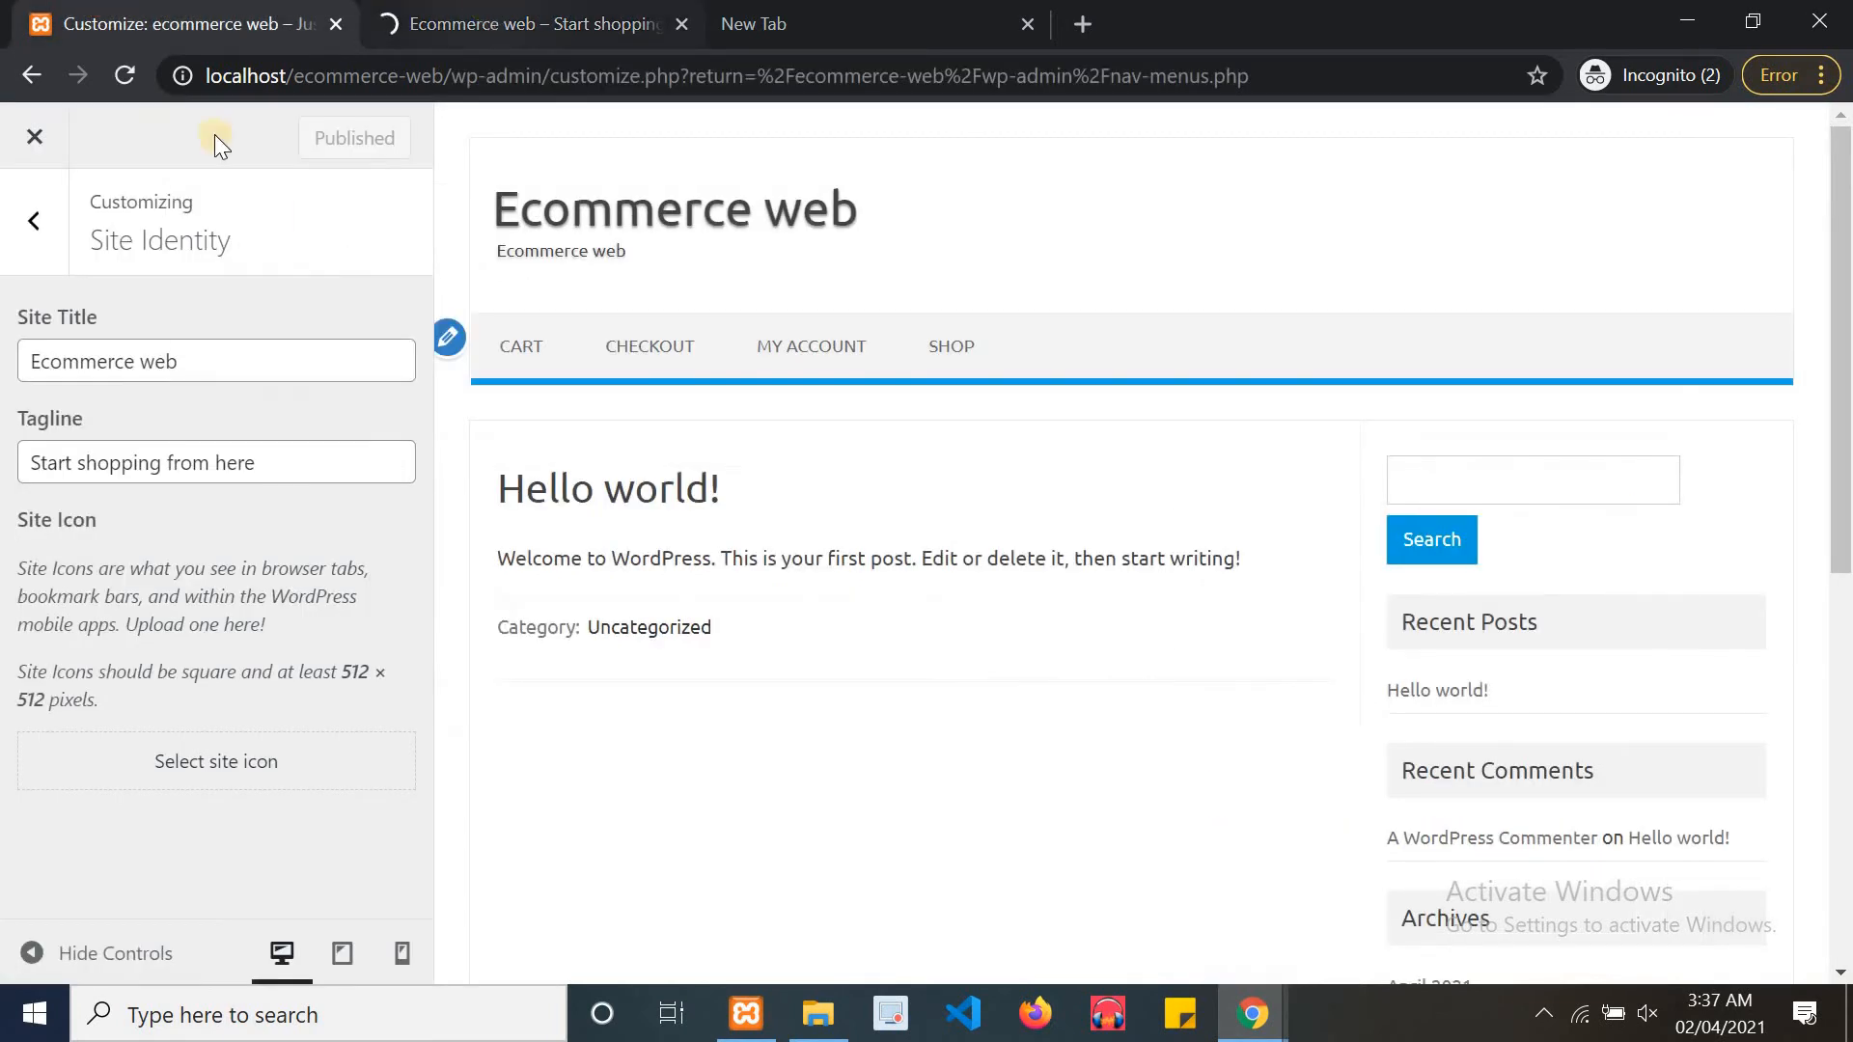
{"action": "left_click", "coordinate": [548, 16]}
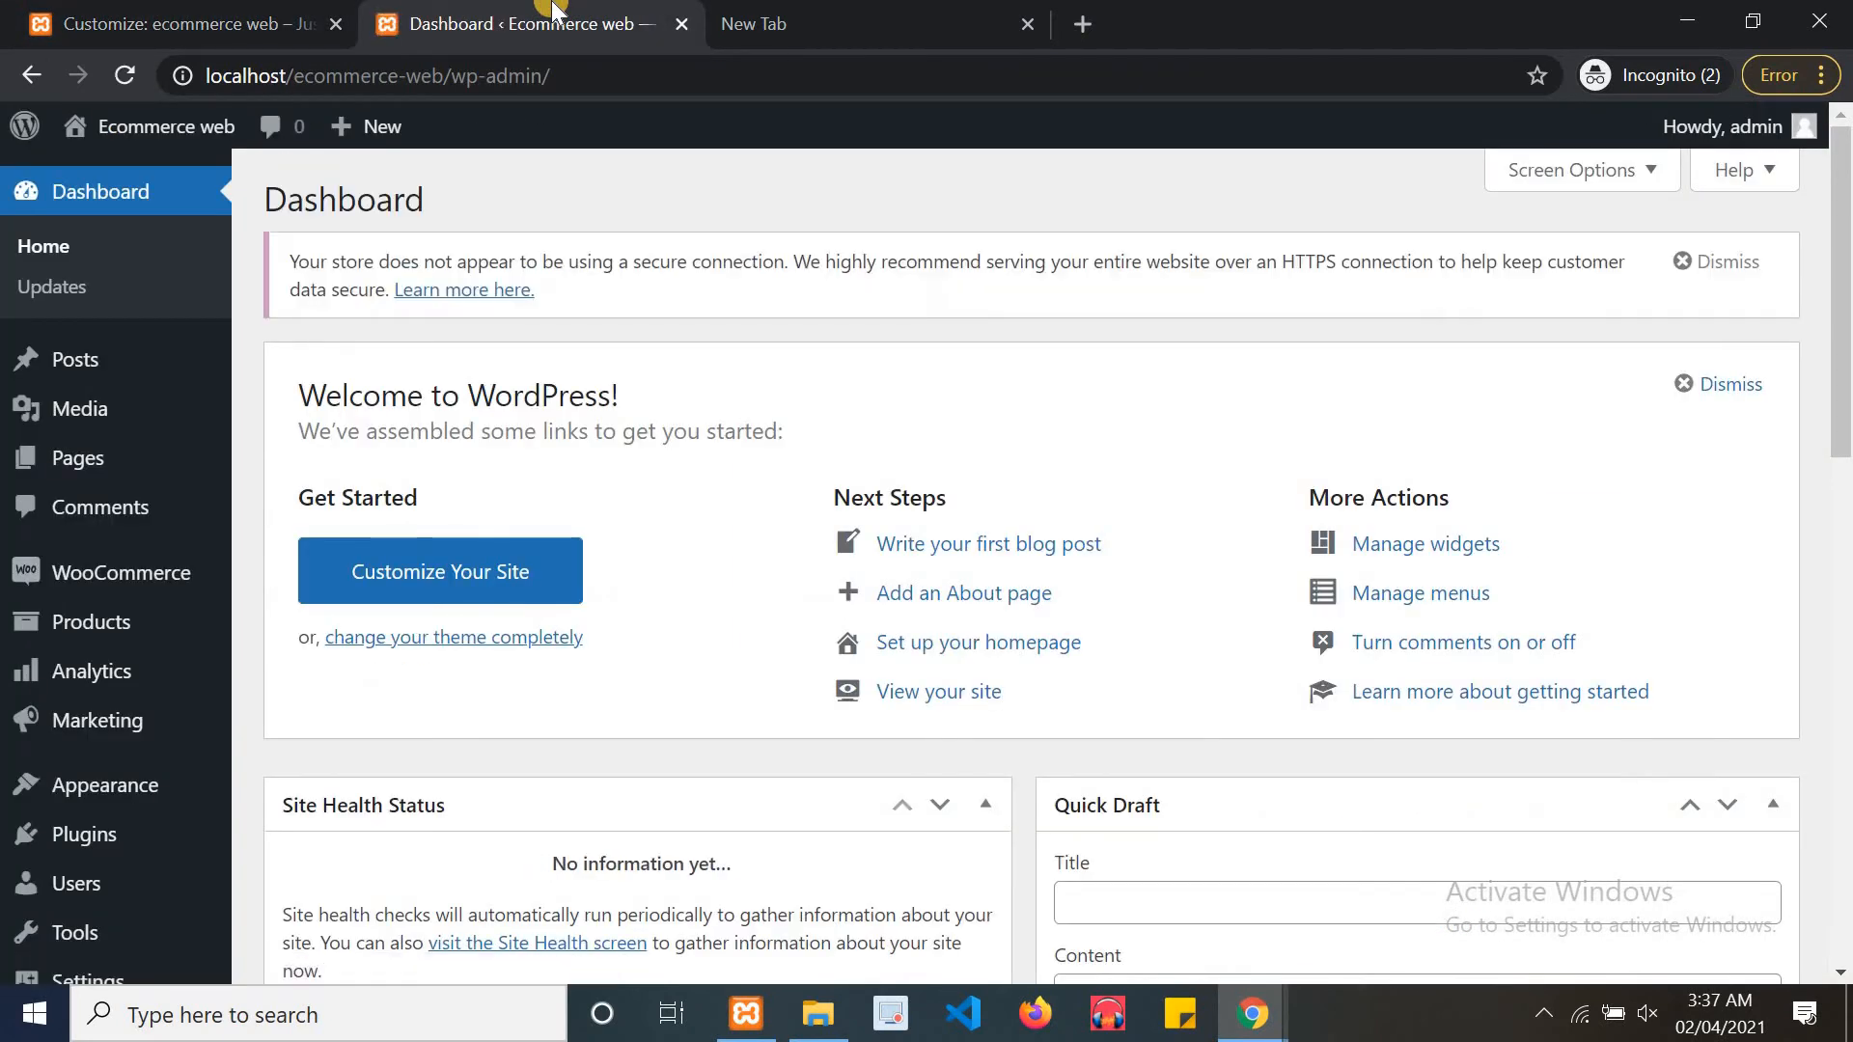
{"action": "mouse_move", "coordinate": [120, 461]}
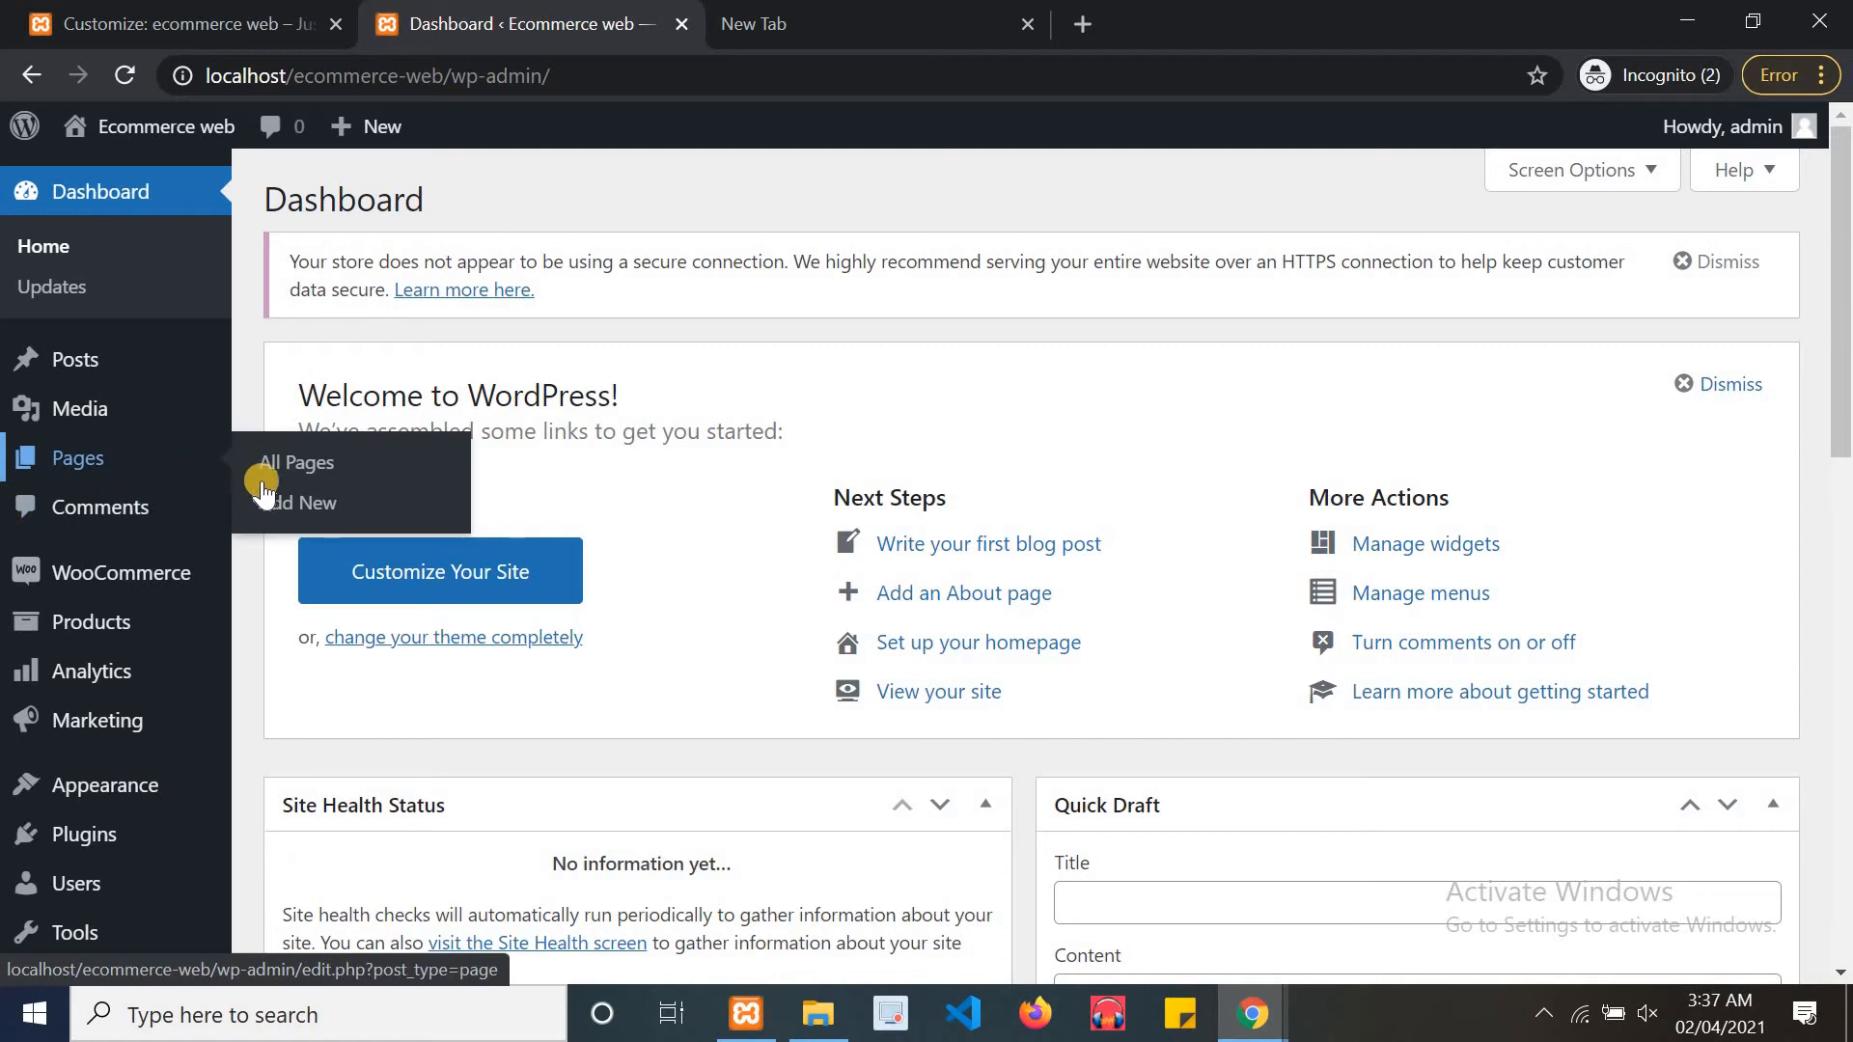
{"action": "left_click", "coordinate": [266, 494]}
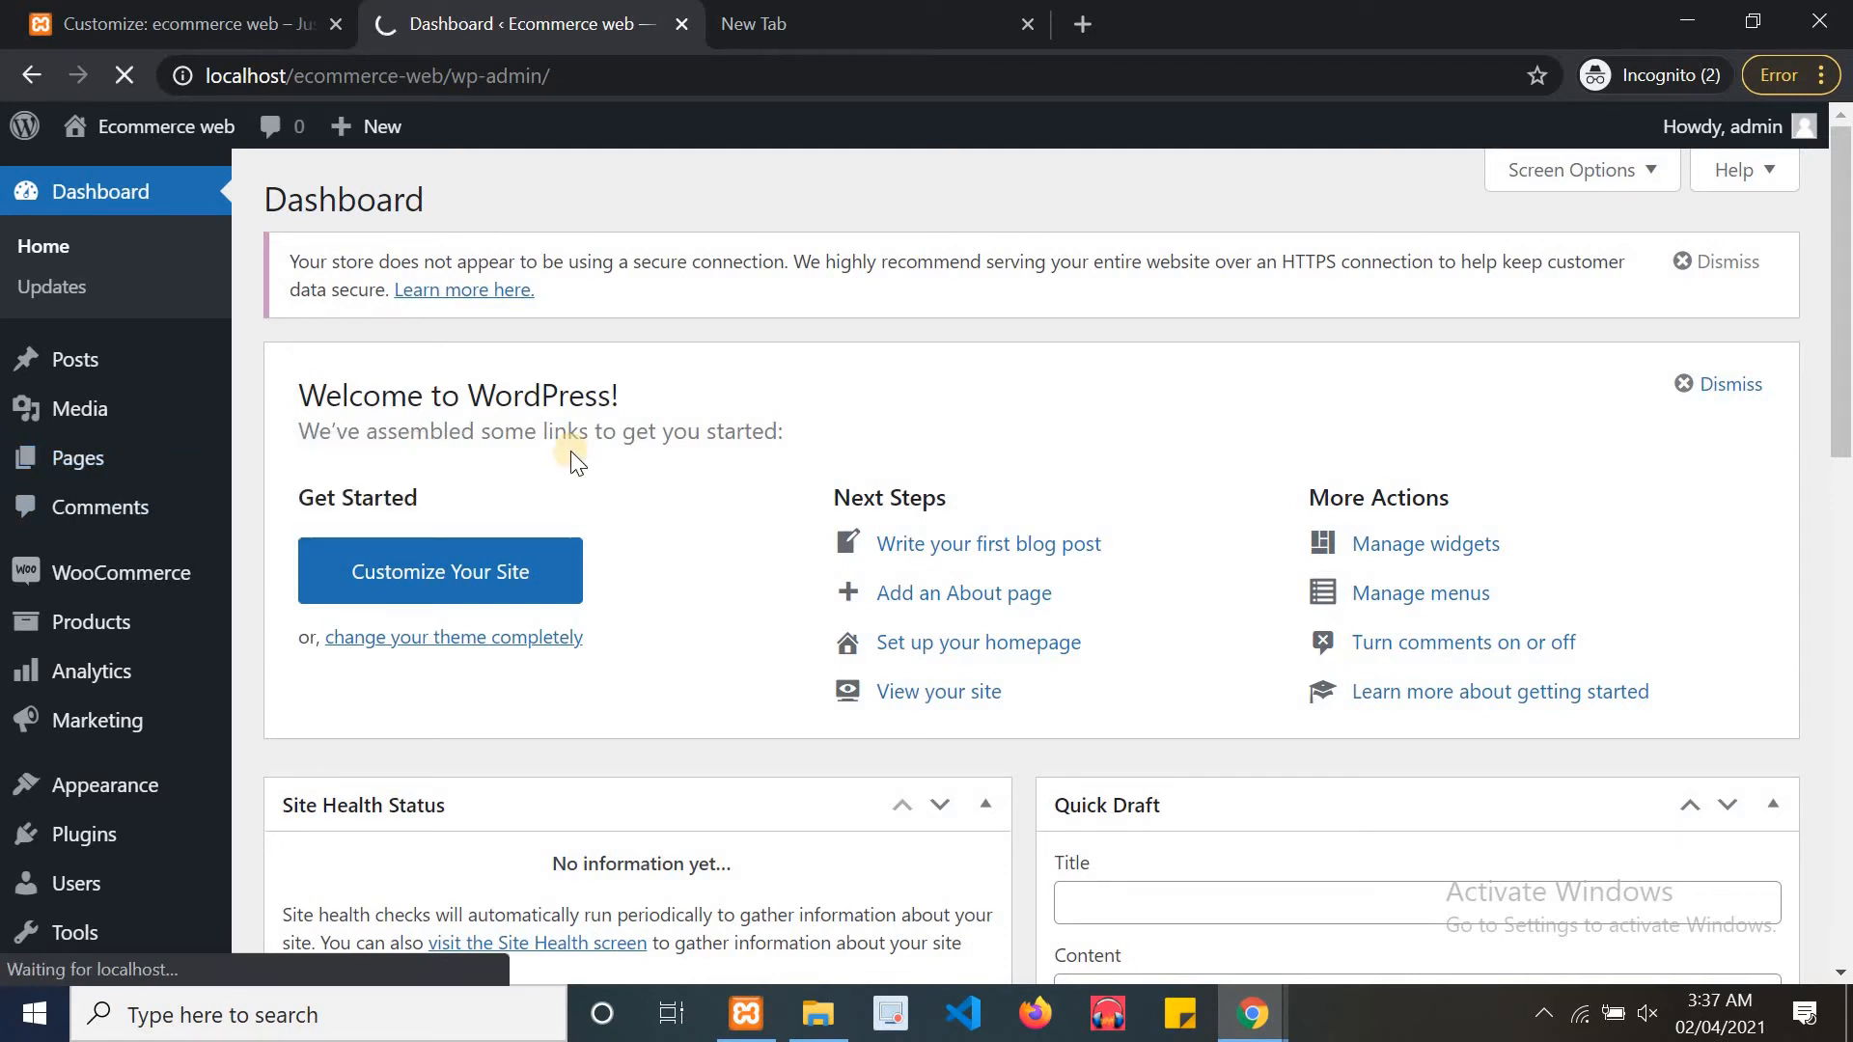
{"action": "left_click", "coordinate": [261, 12]}
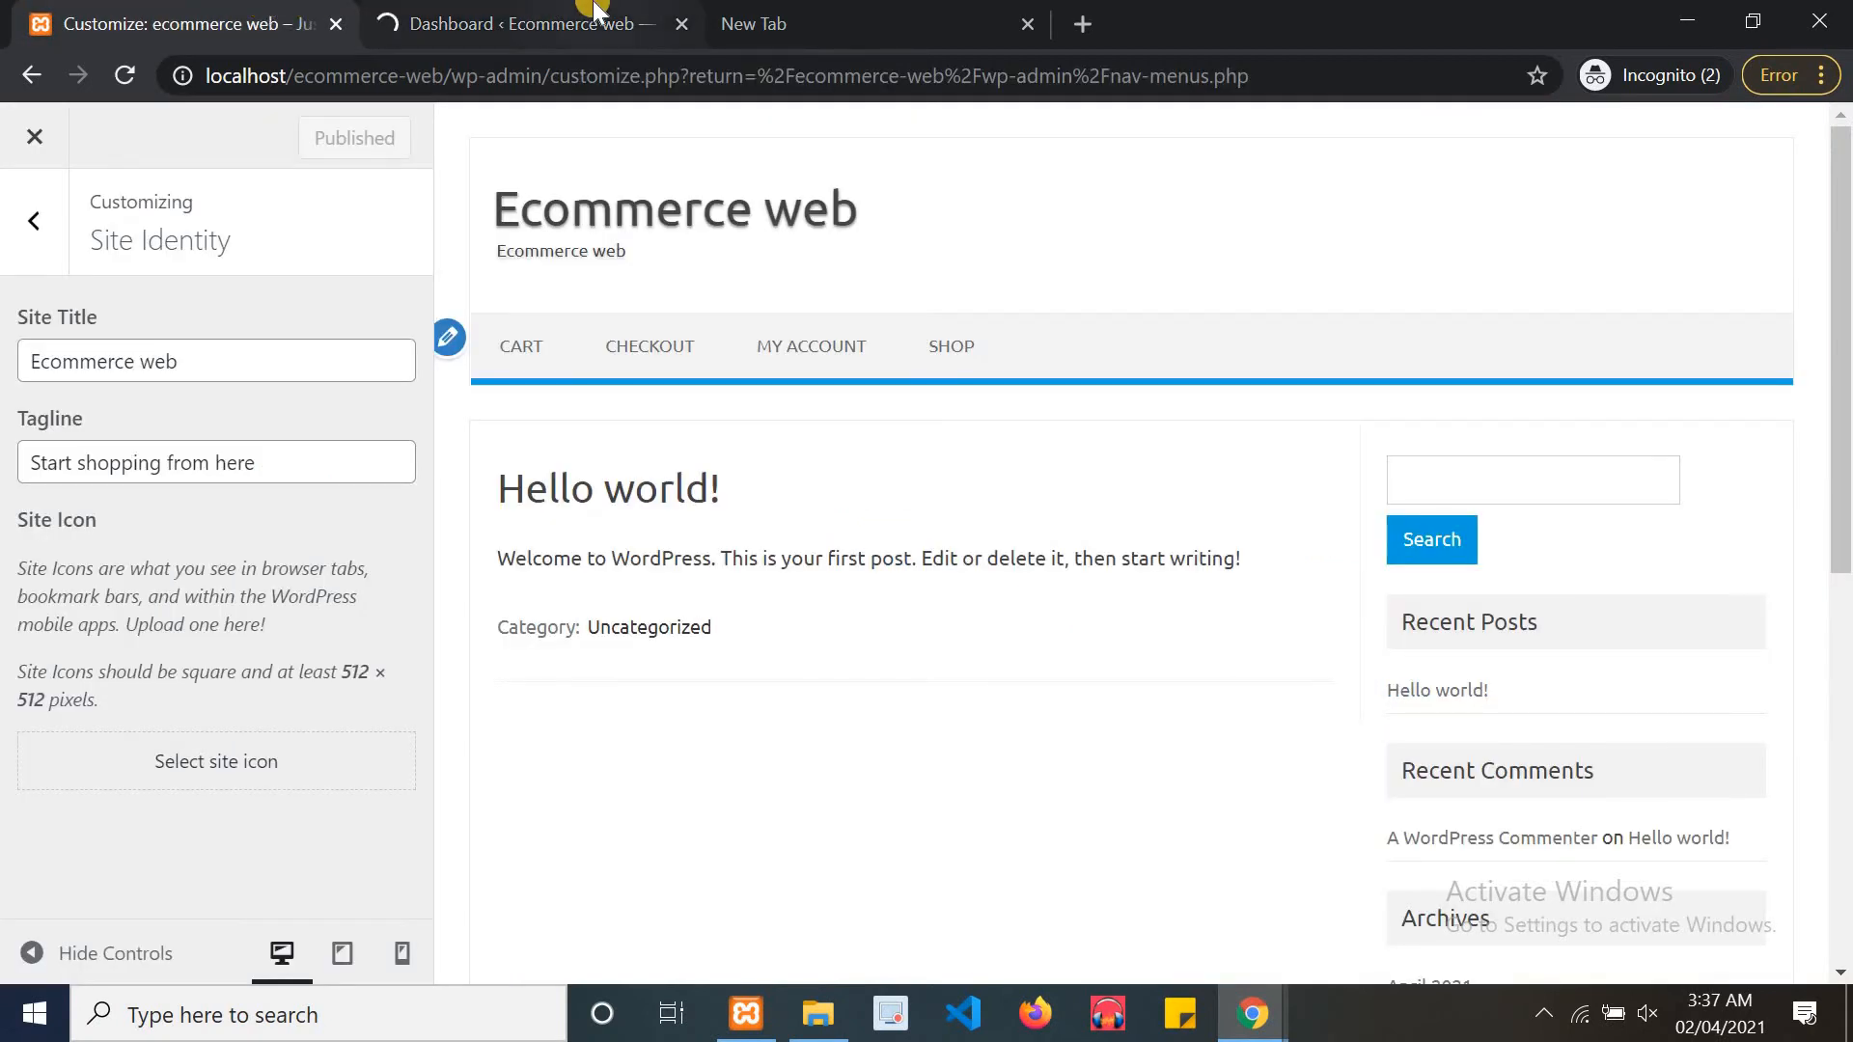
{"action": "left_click", "coordinate": [595, 12]}
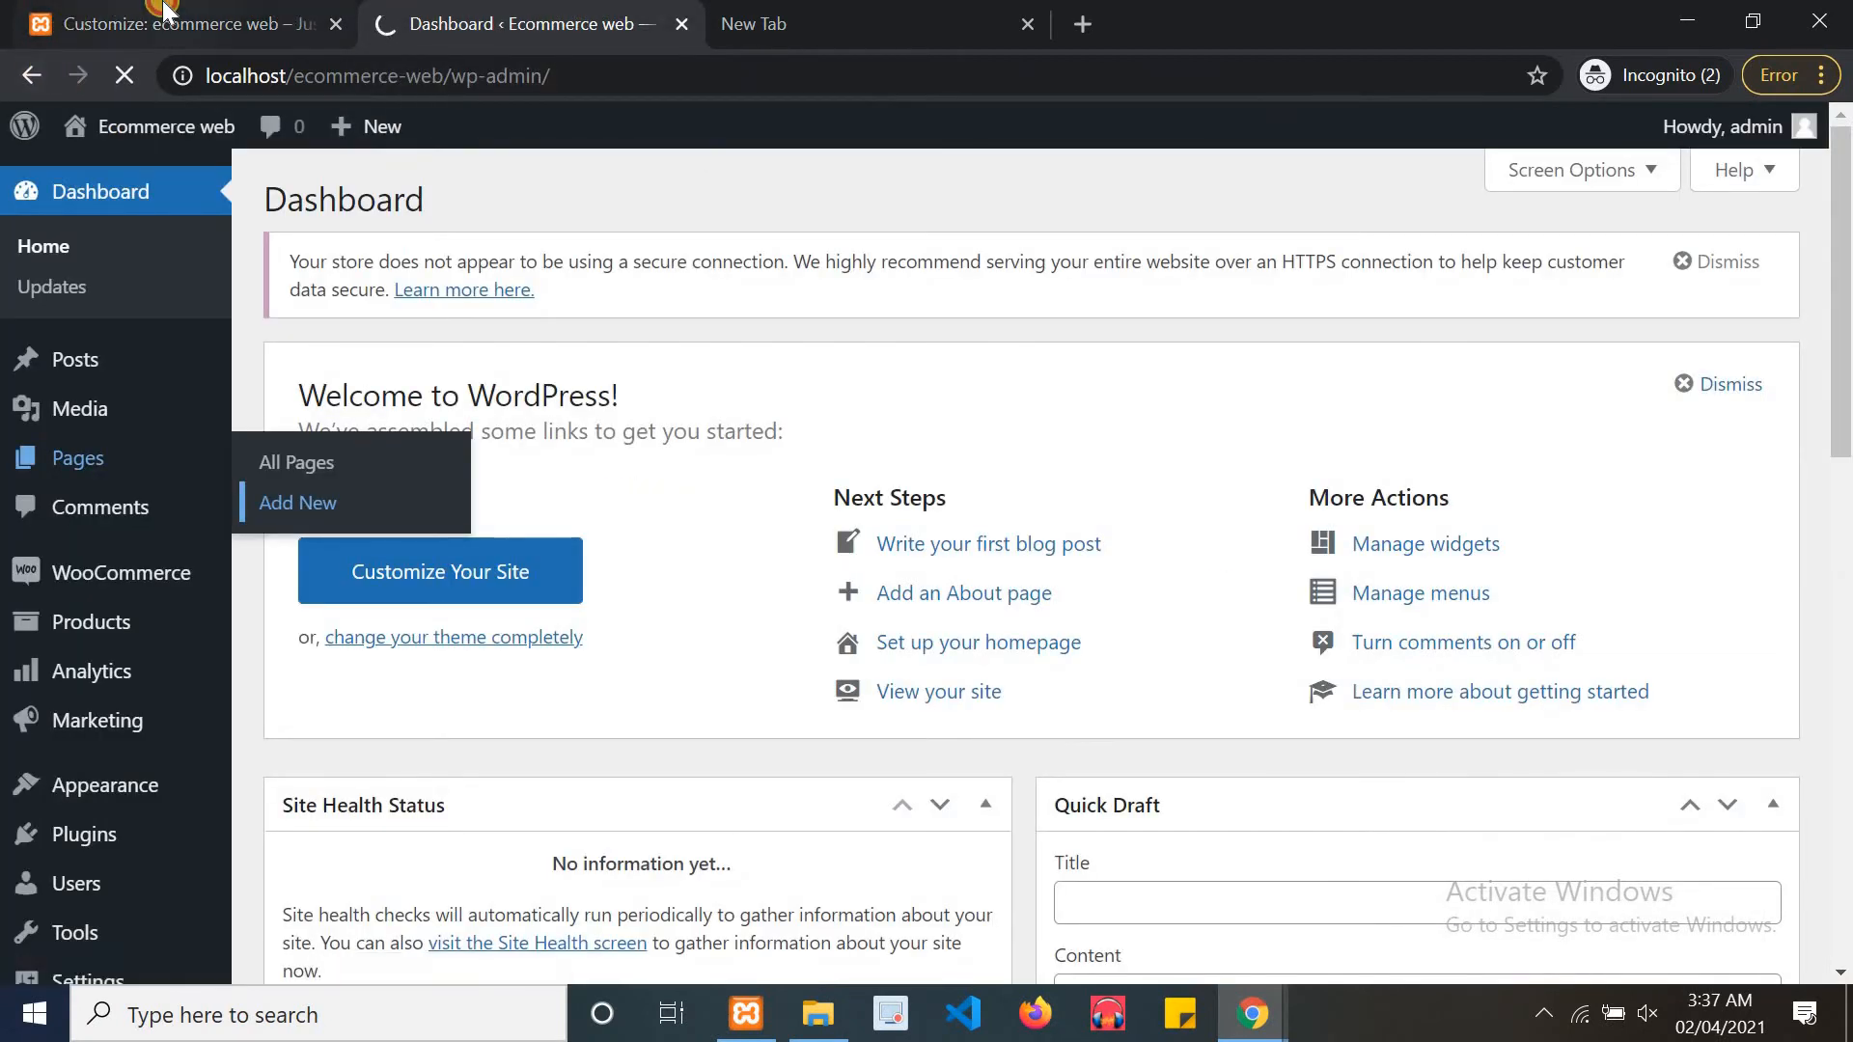
Leave Site Identity and close the Customizer to return to the menu editor
{"action": "left_click", "coordinate": [164, 12]}
{"action": "left_click", "coordinate": [38, 225]}
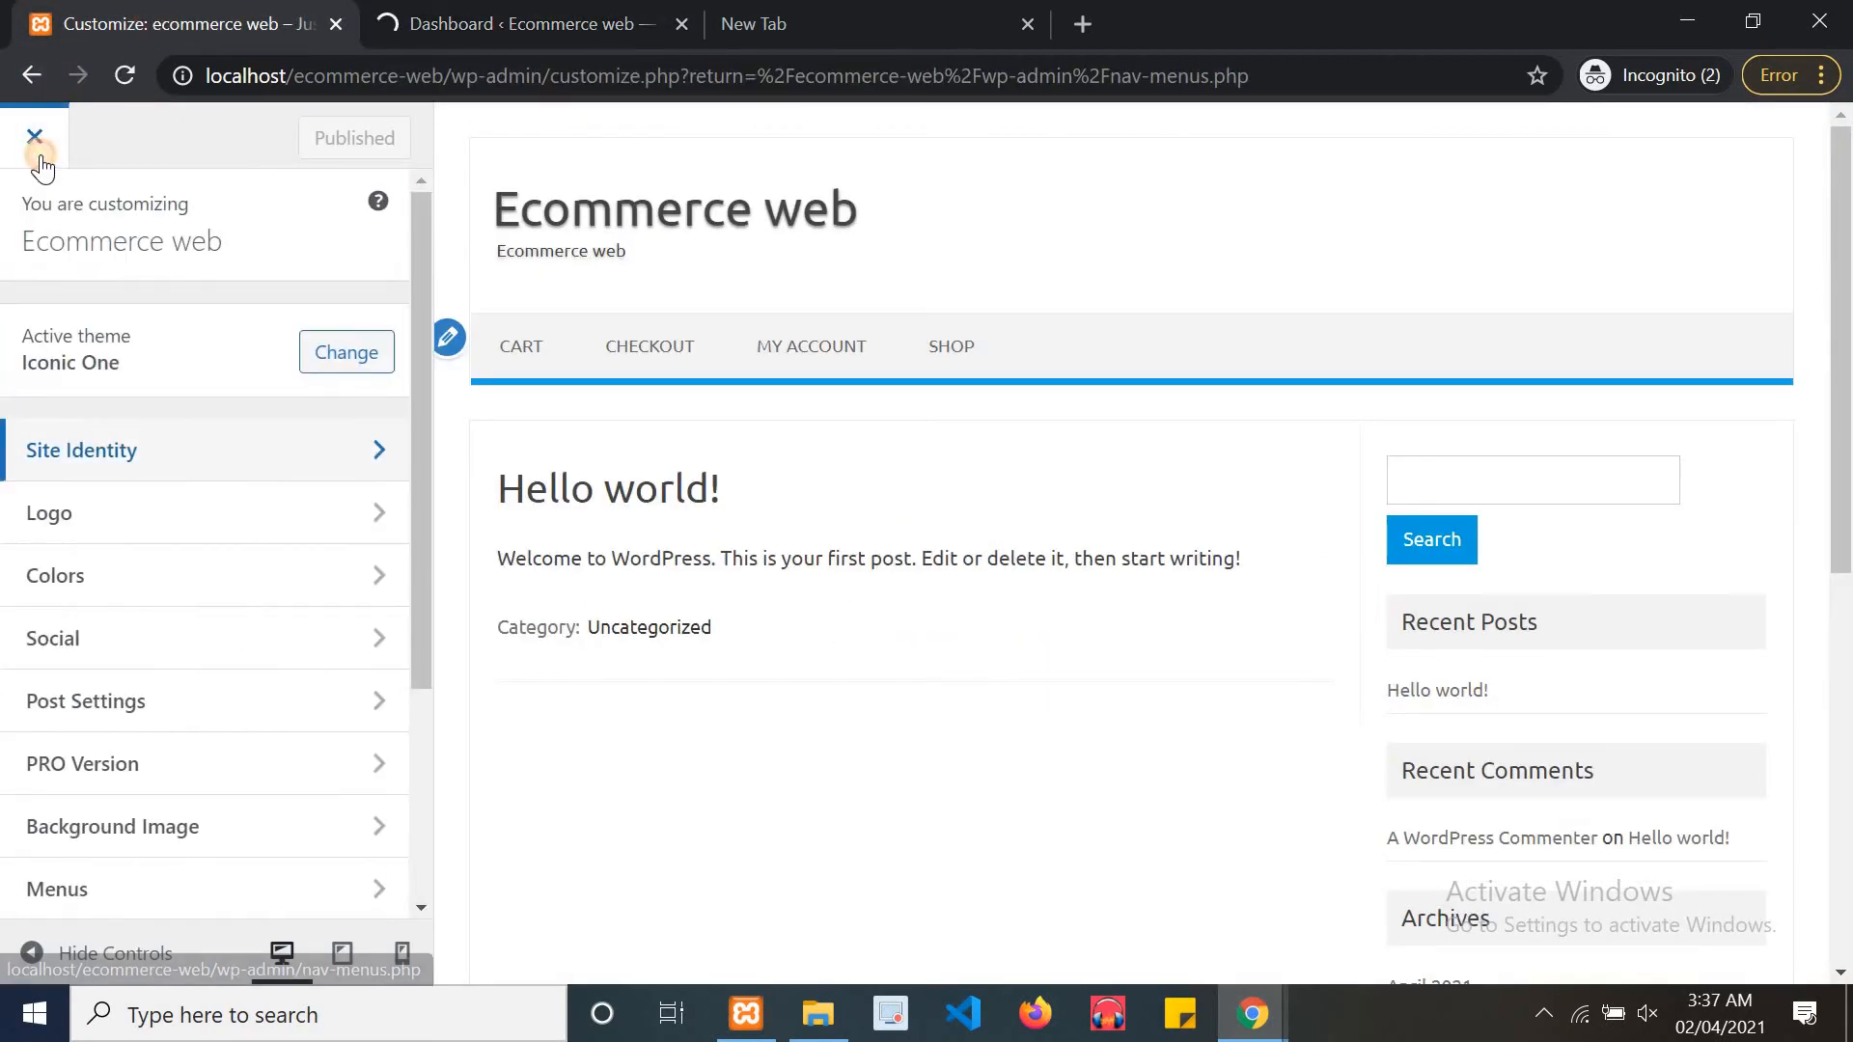
{"action": "left_click", "coordinate": [39, 156]}
{"action": "left_click", "coordinate": [487, 11]}
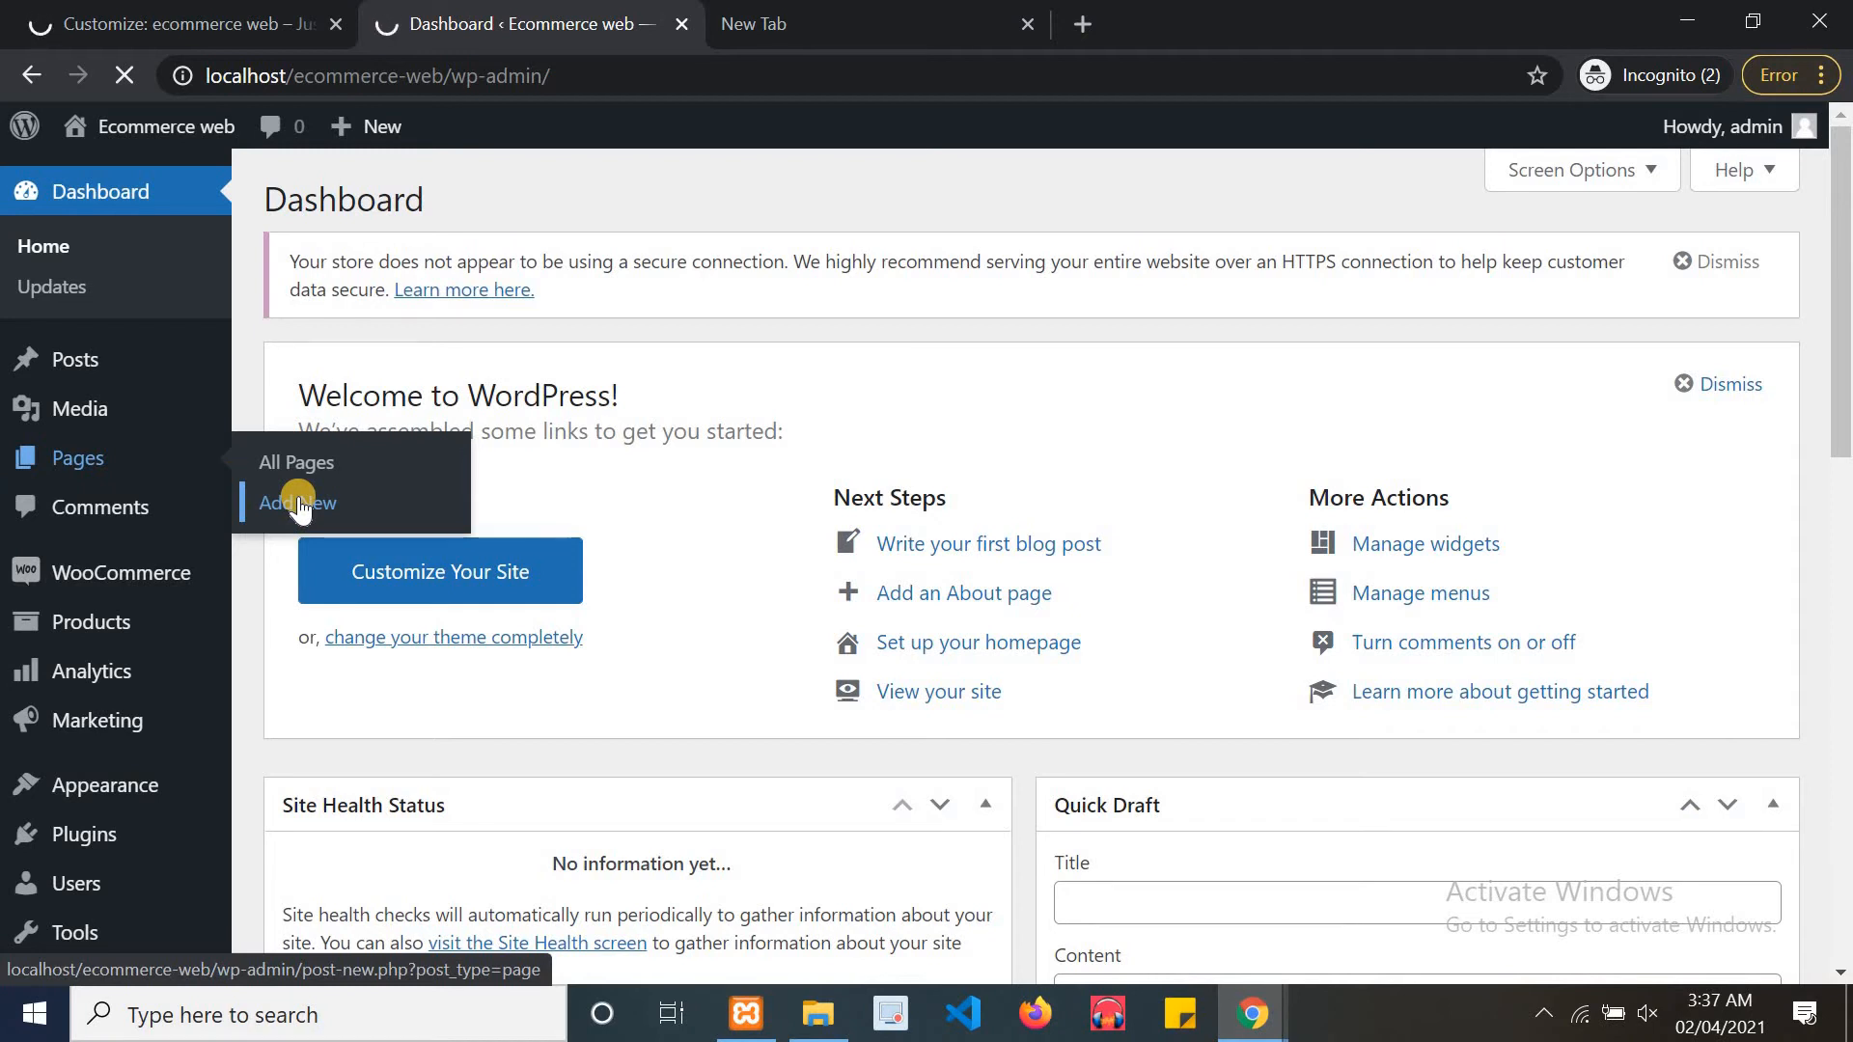
{"action": "left_click_drag", "start_coordinate": [1845, 611], "coordinate": [1808, 415]}
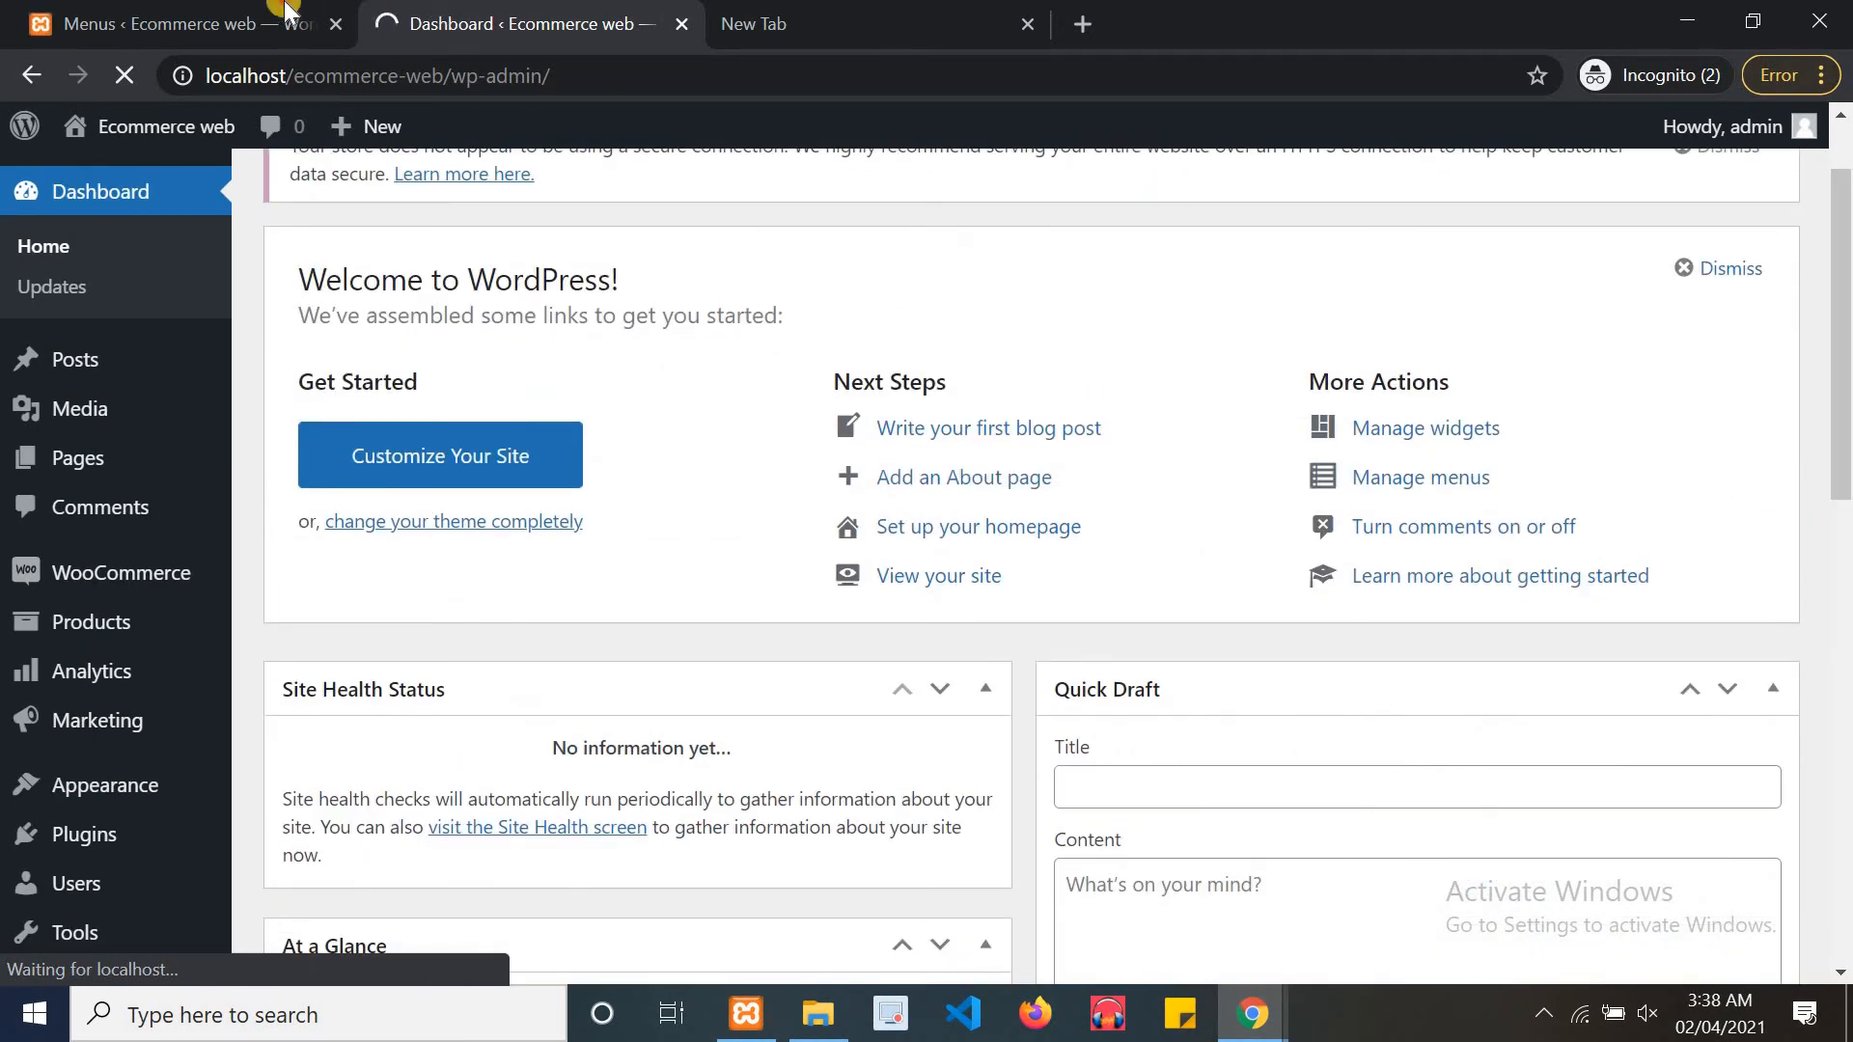
{"action": "left_click", "coordinate": [285, 9]}
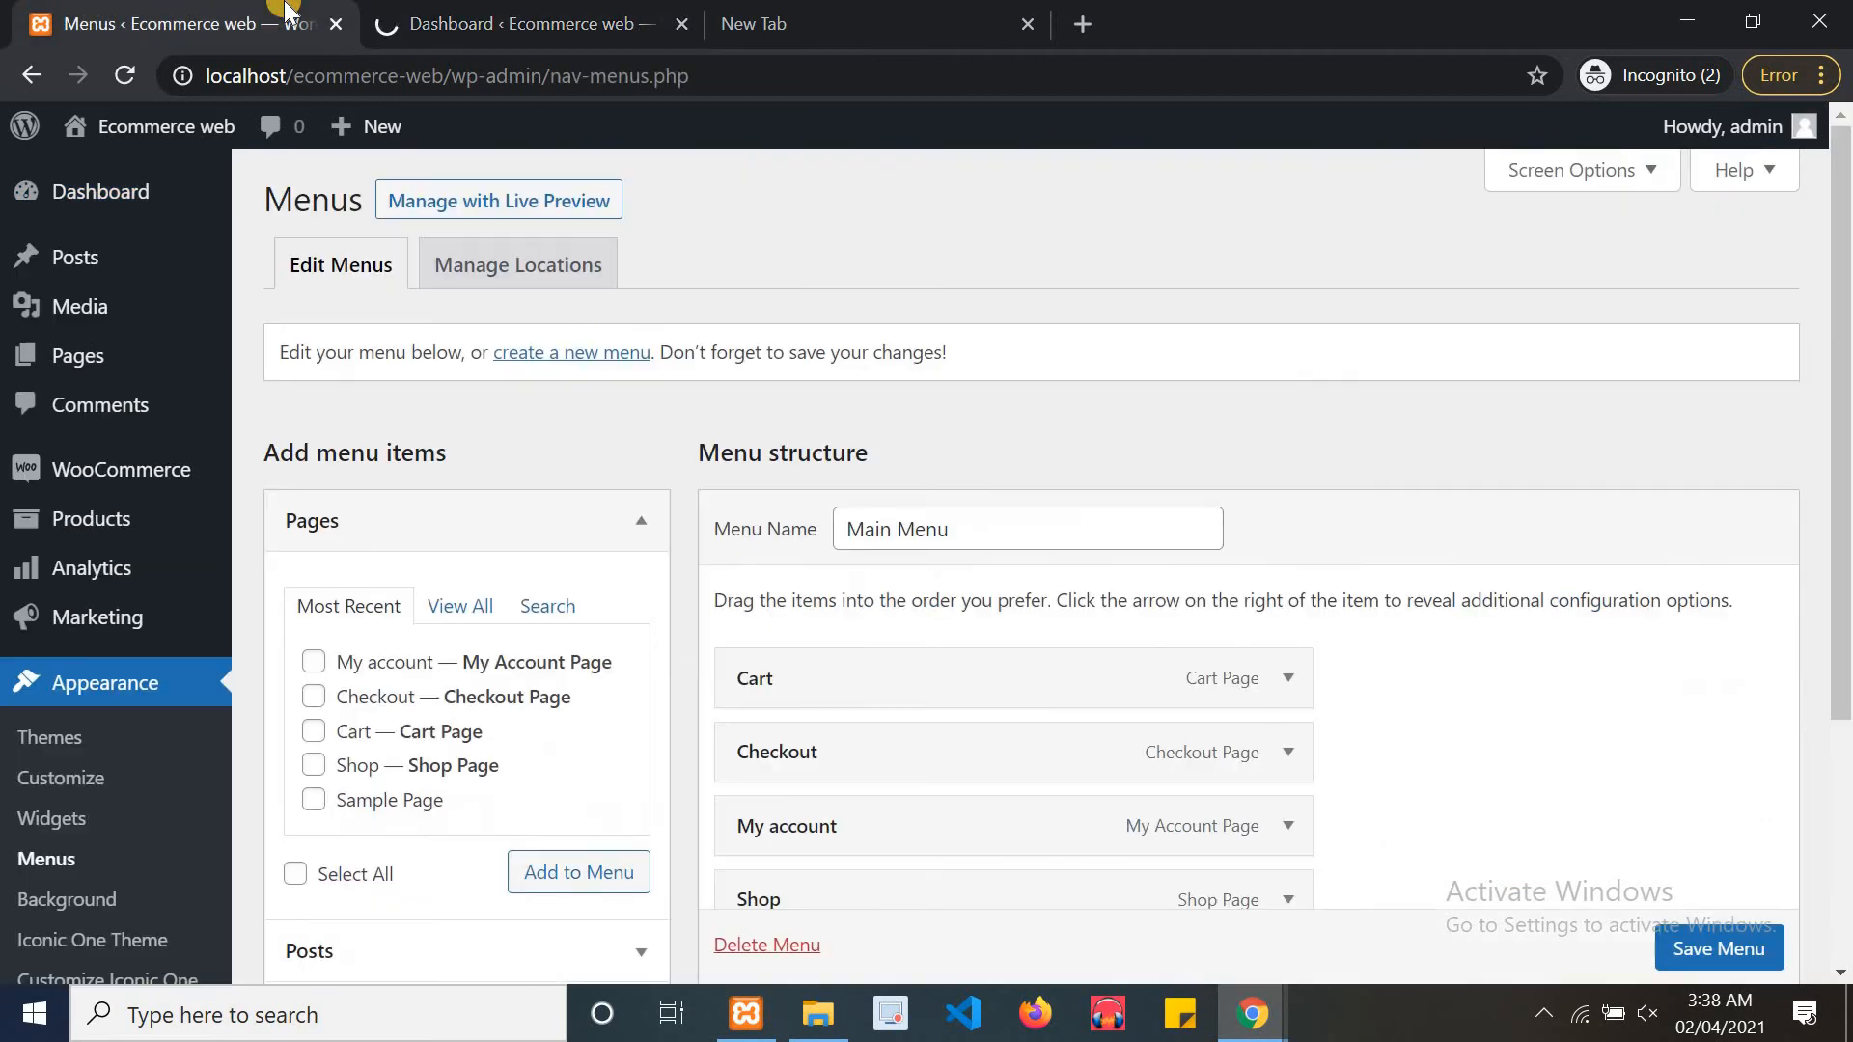
{"action": "left_click", "coordinate": [519, 14]}
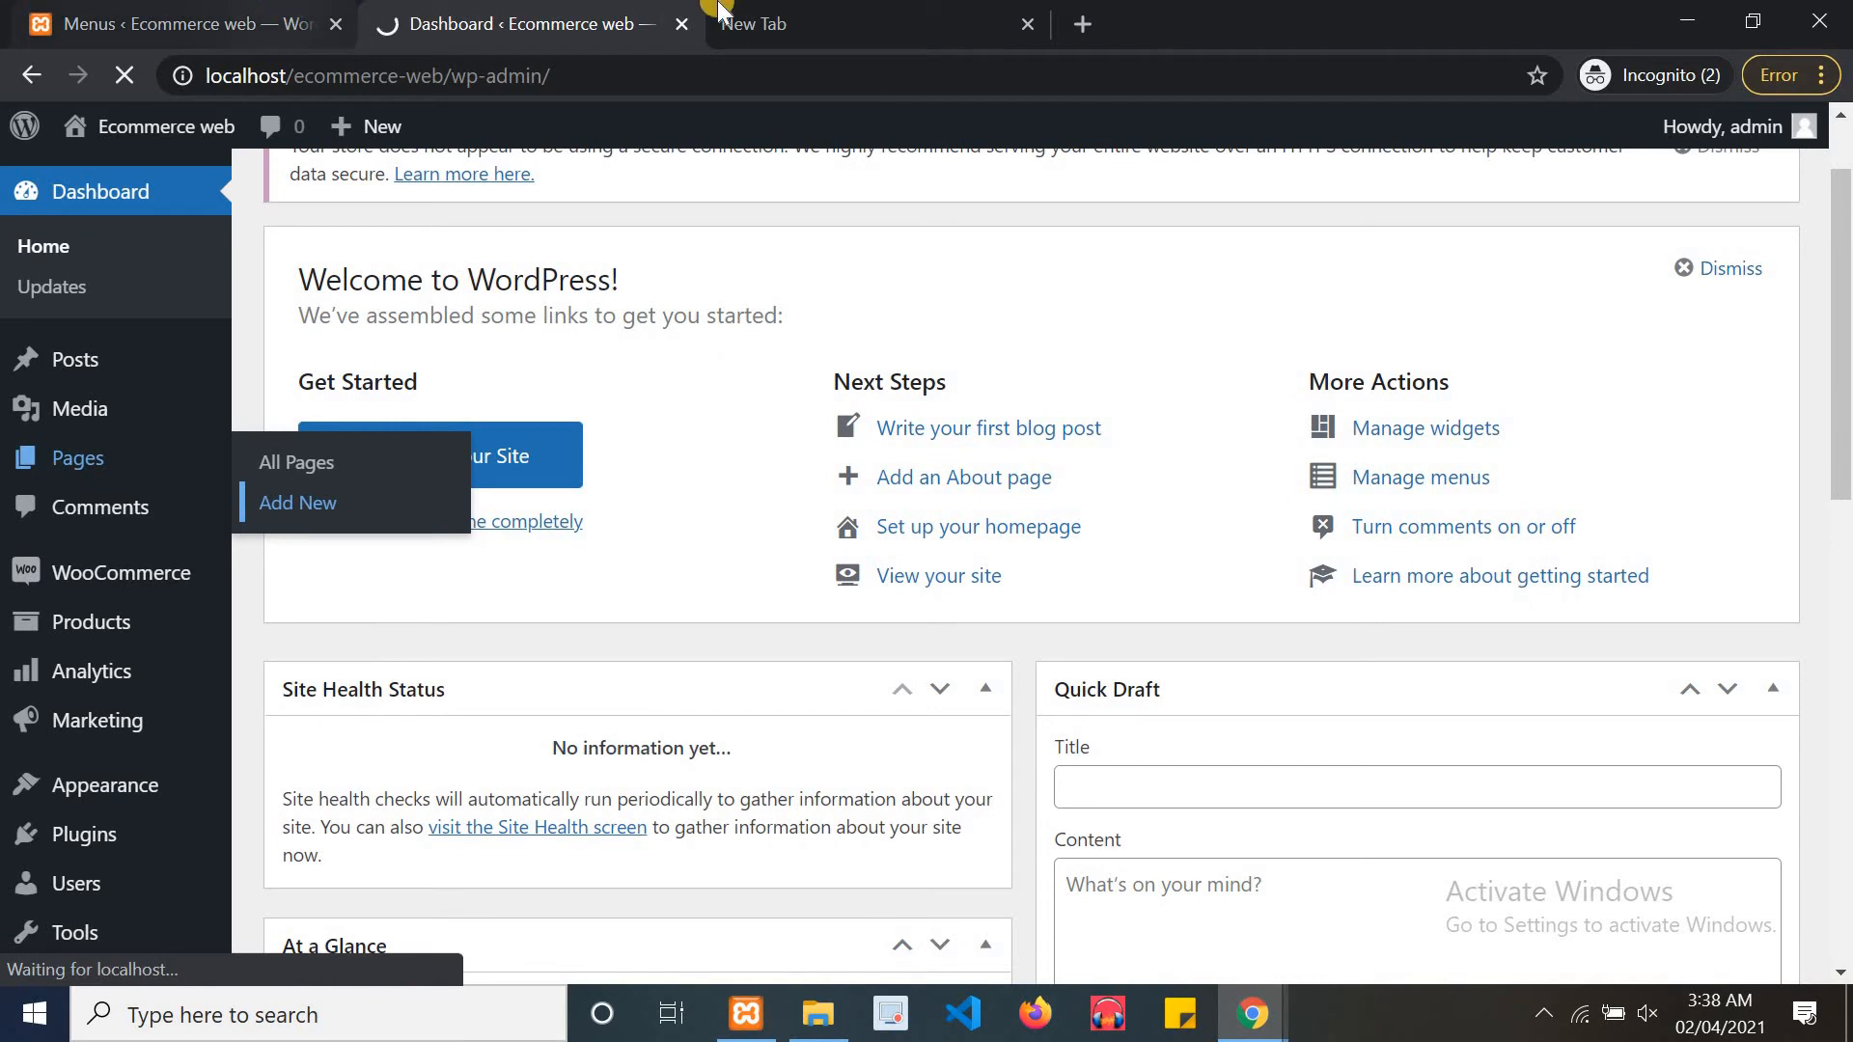
Close the empty browser tab and dismiss the welcome guide in the new page's block editor
{"action": "left_click", "coordinate": [1028, 22]}
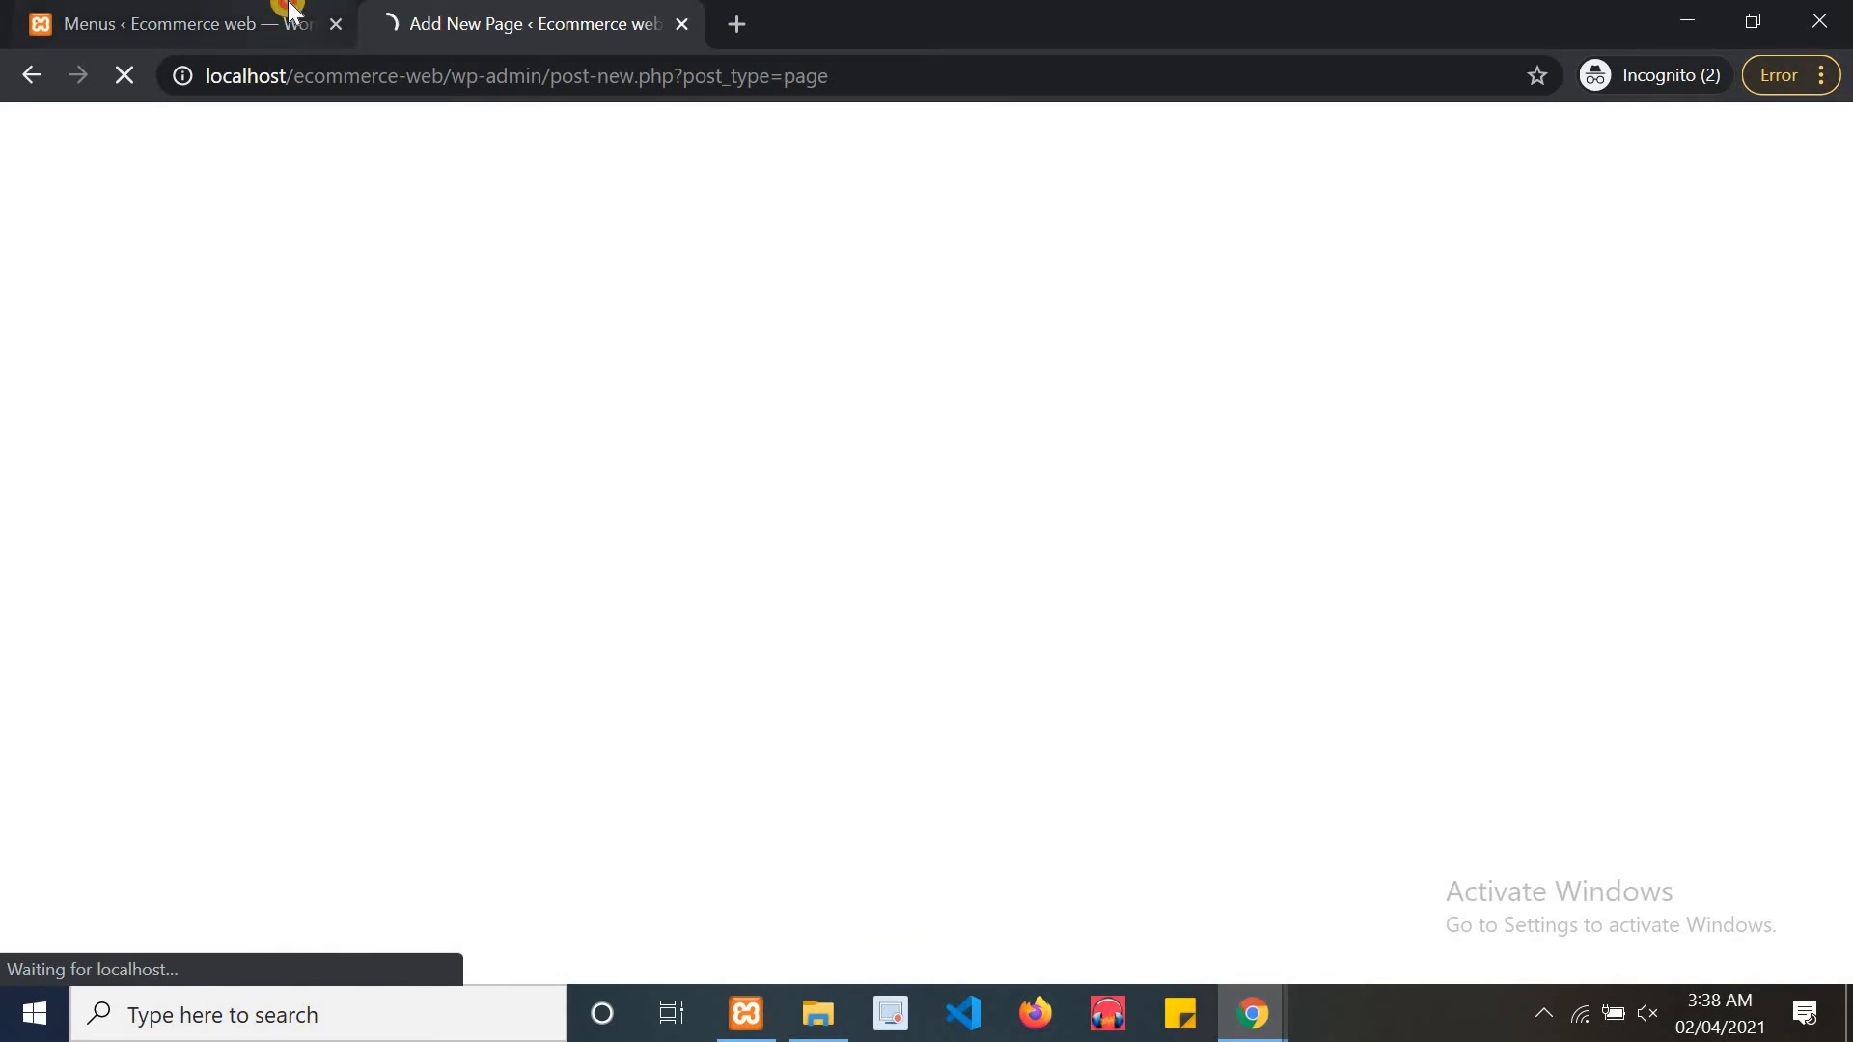
{"action": "left_click", "coordinate": [289, 10]}
{"action": "left_click", "coordinate": [472, 12]}
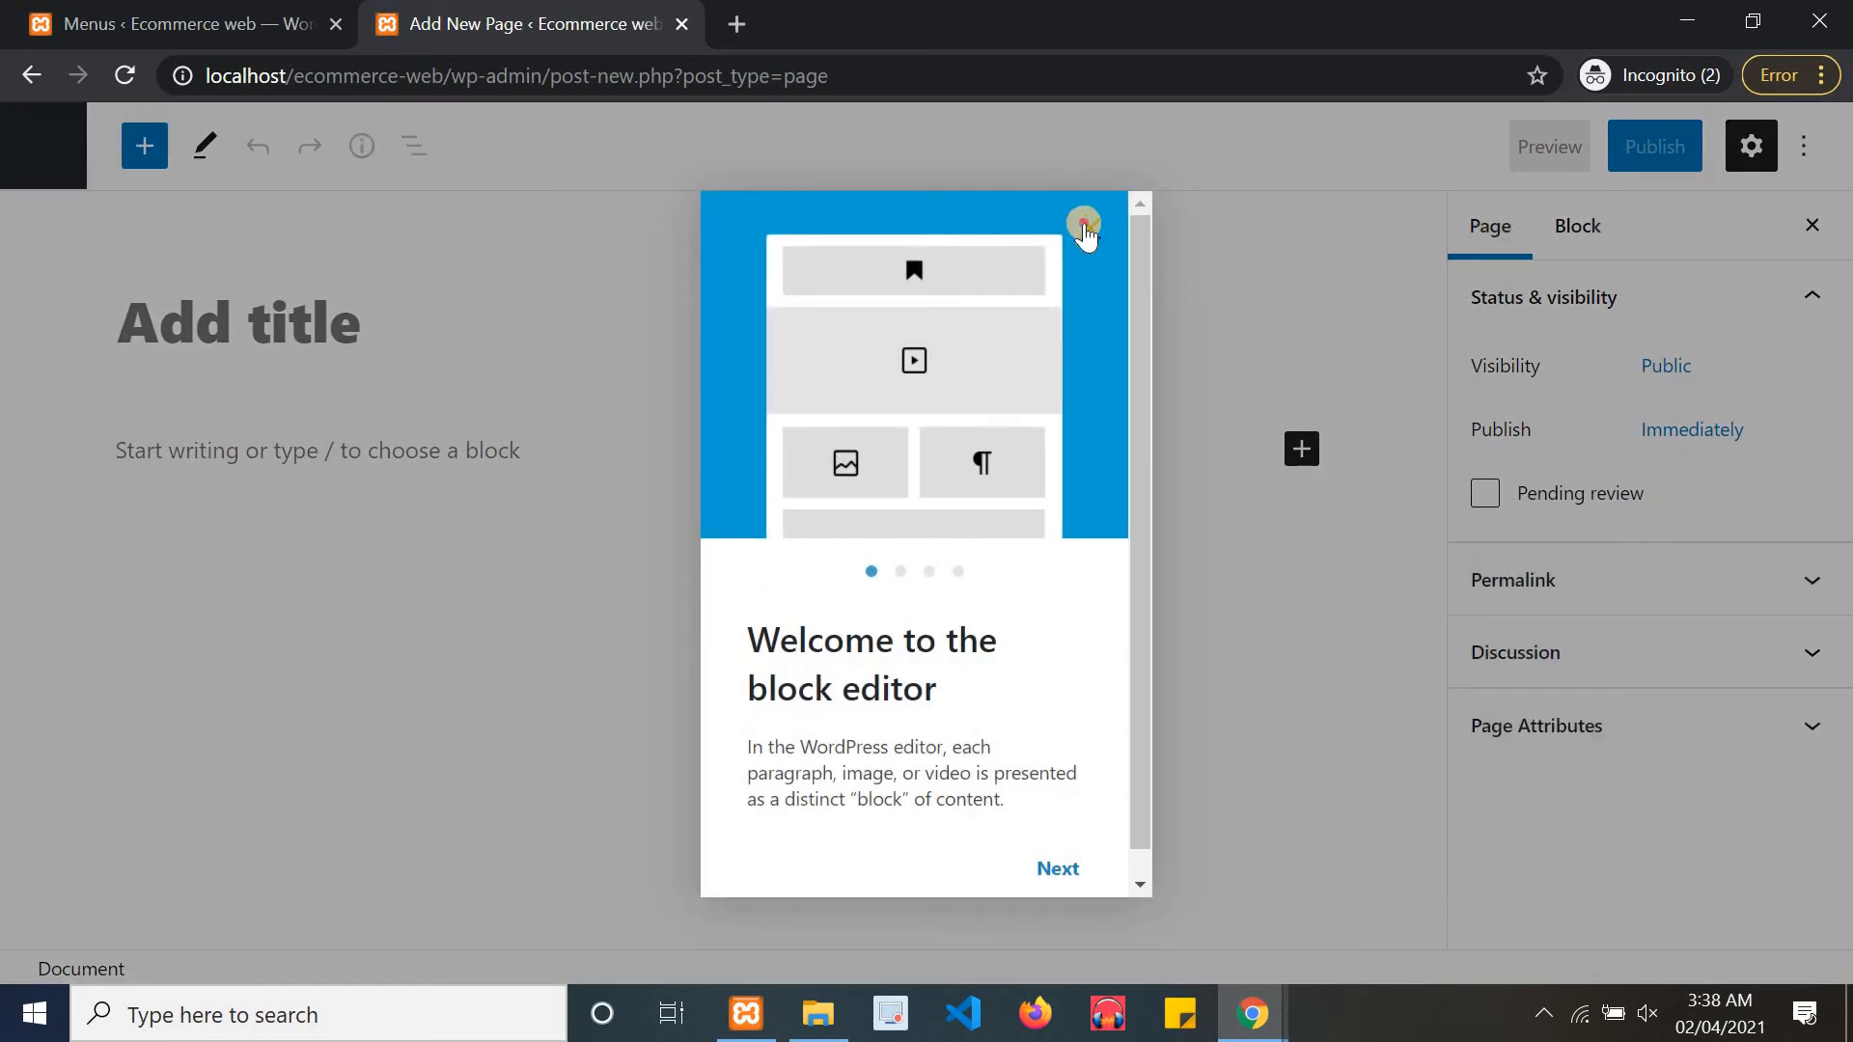
{"action": "left_click", "coordinate": [1084, 230]}
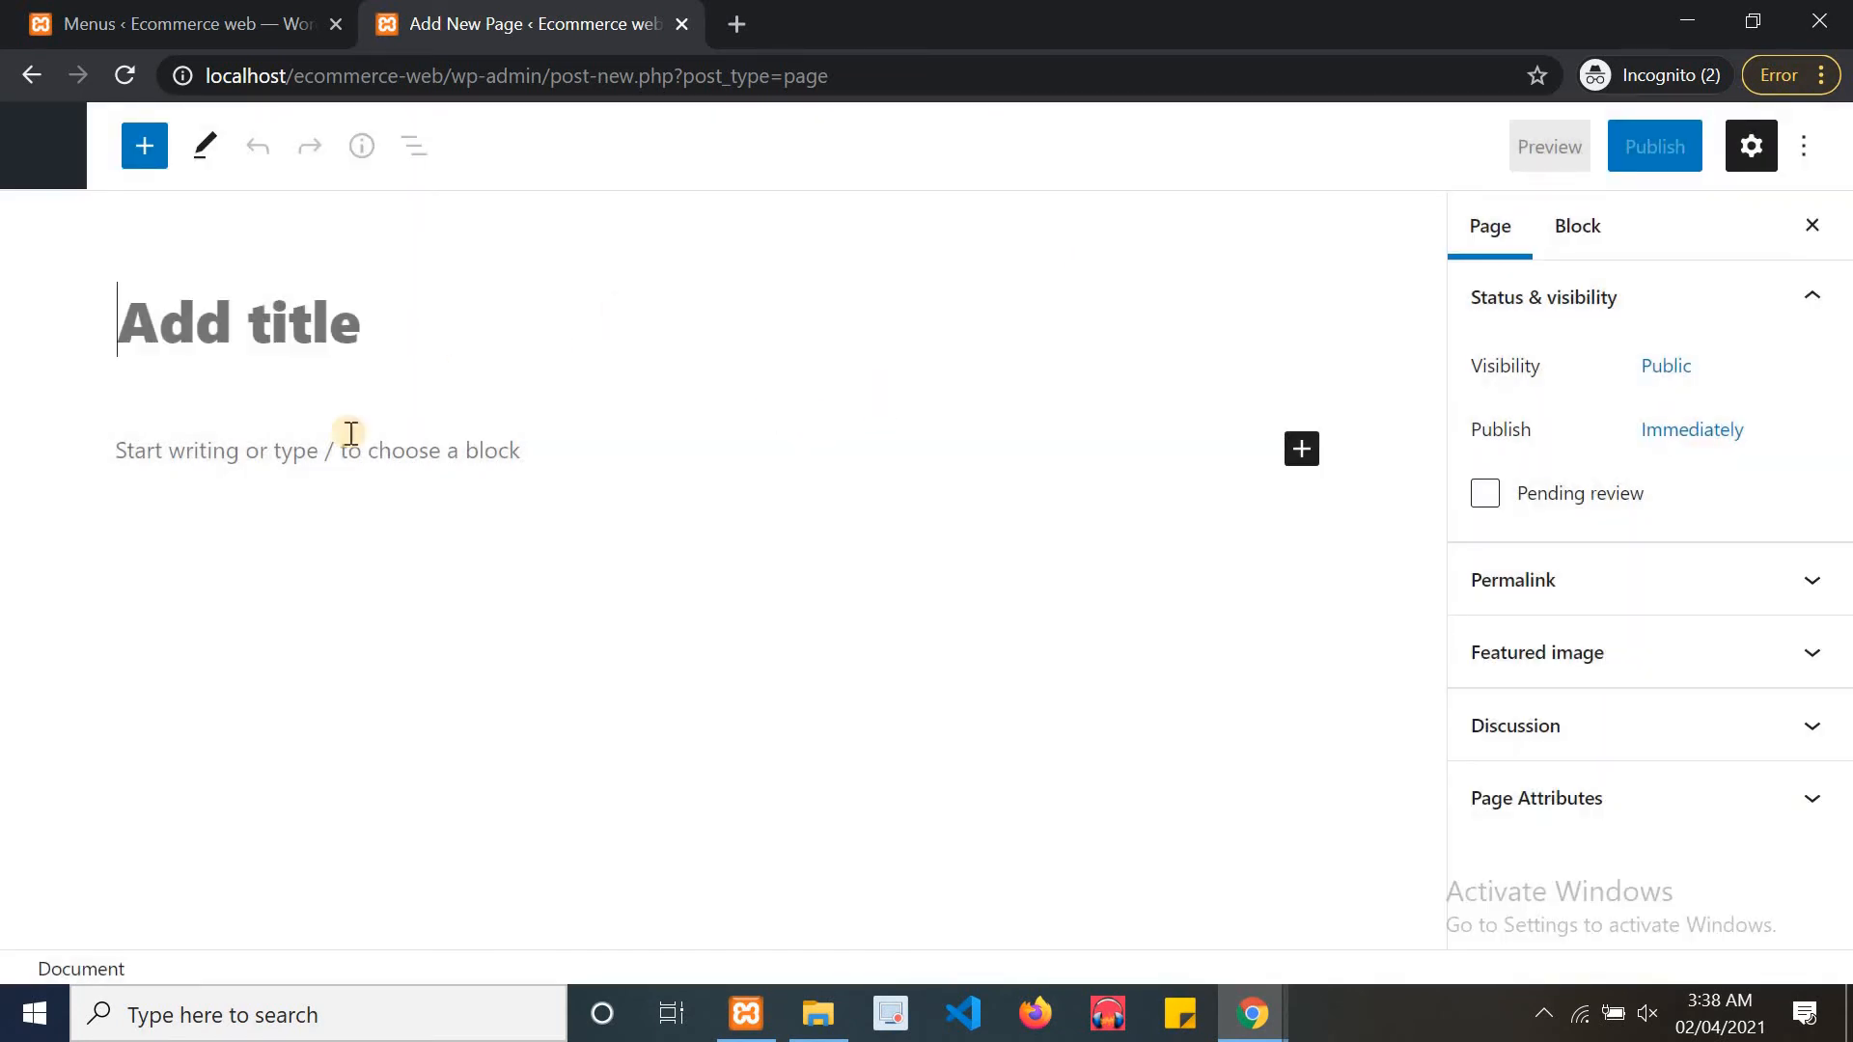
Browse the blocks available for the new page and return to its empty title
{"action": "left_click", "coordinate": [770, 461]}
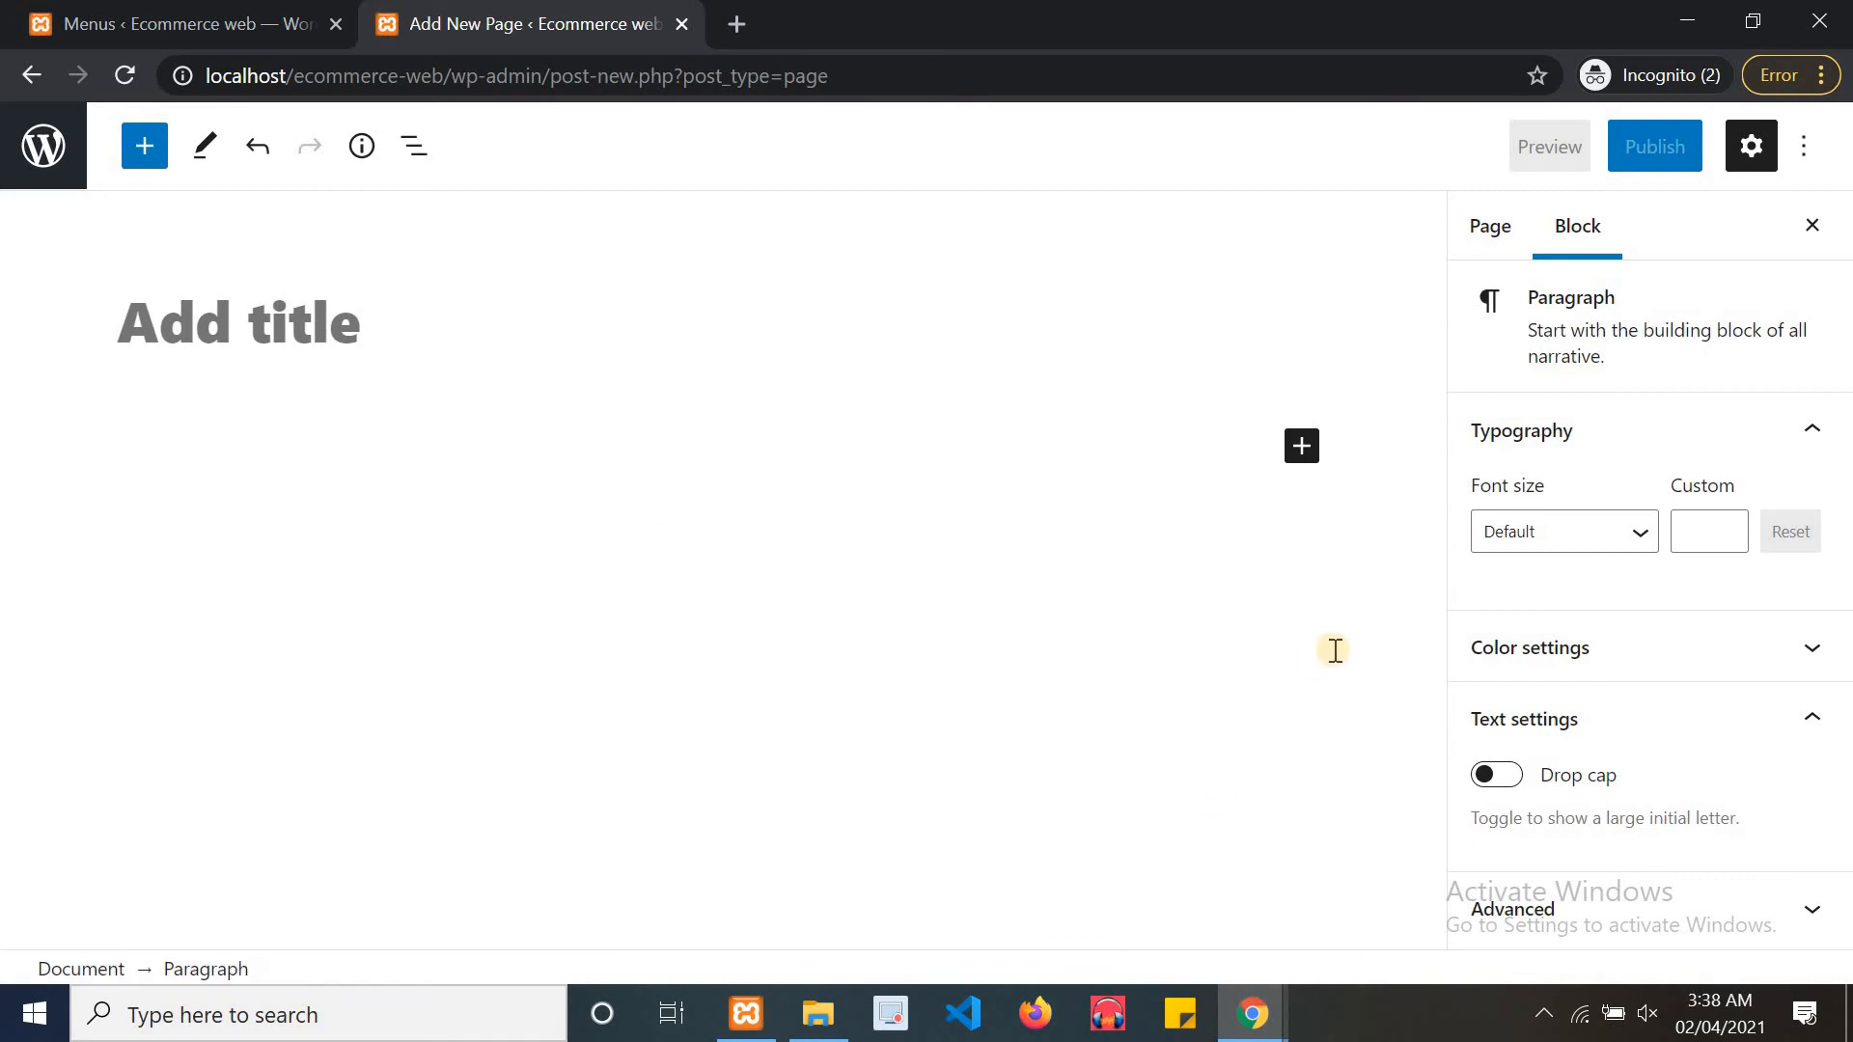
{"action": "left_click", "coordinate": [145, 146]}
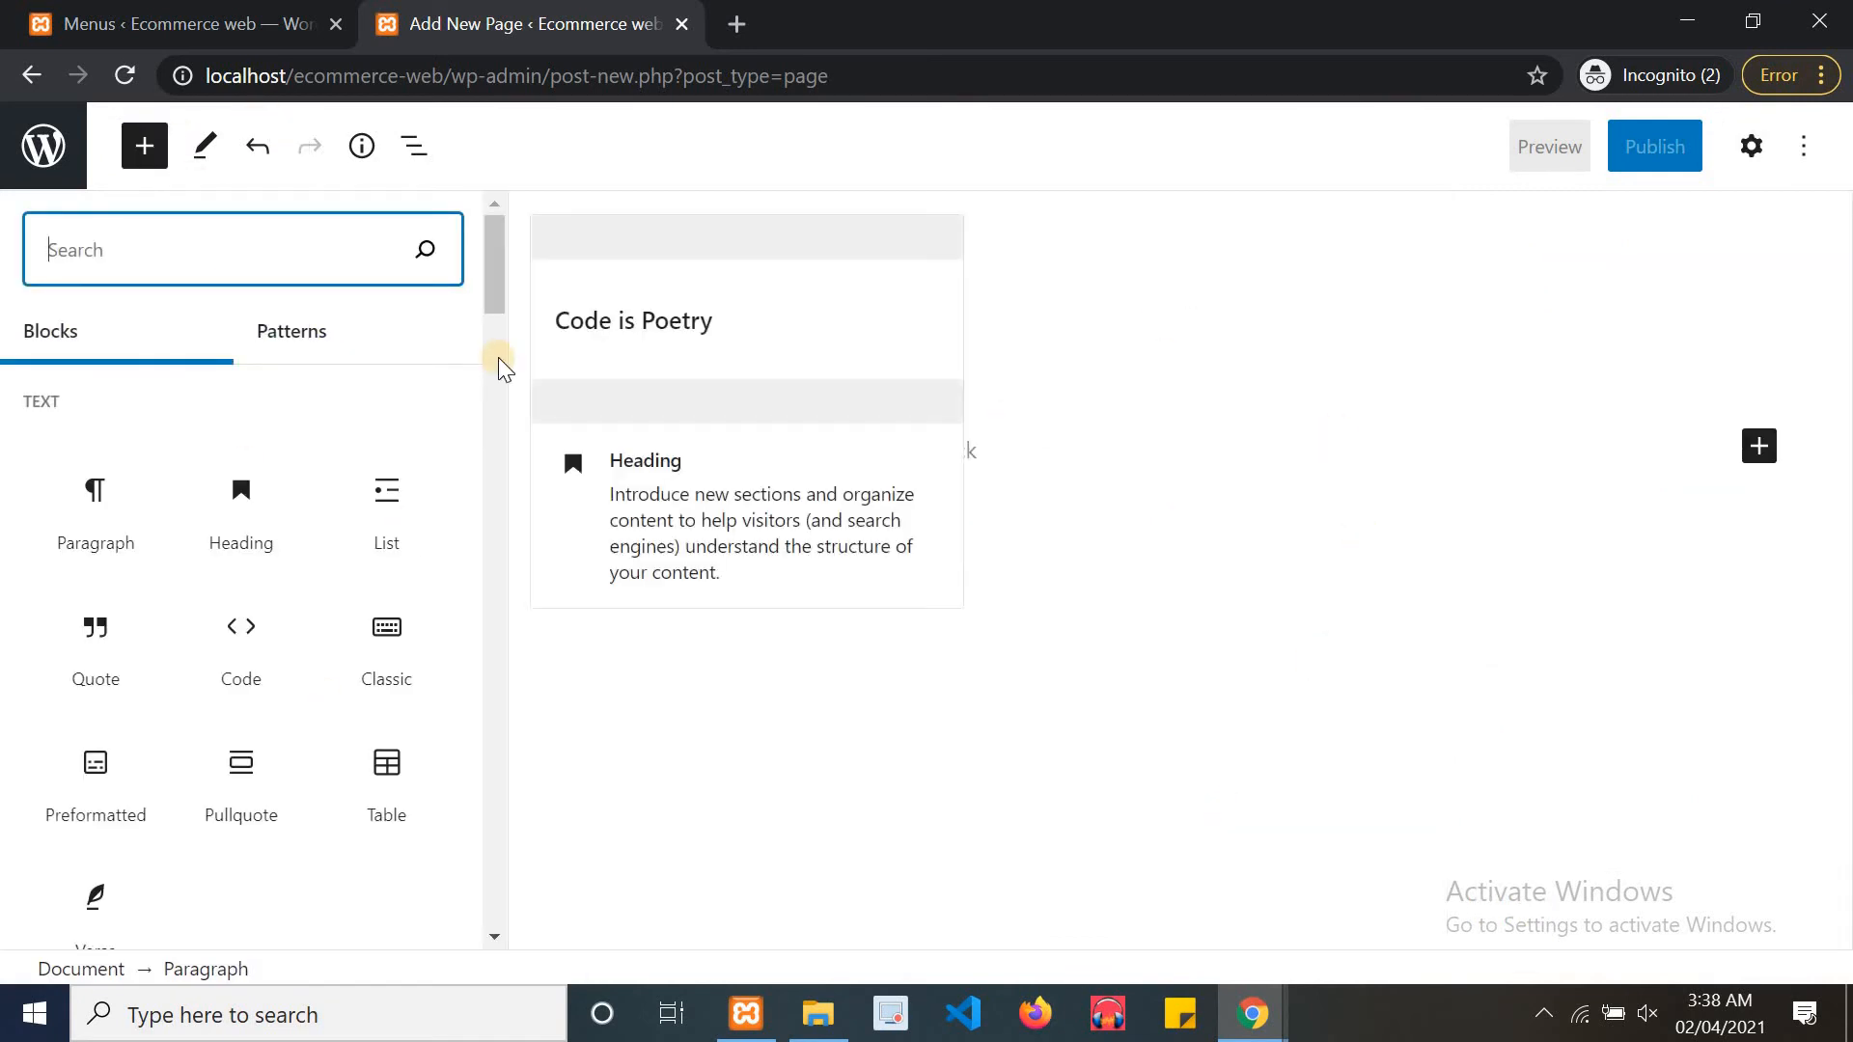
{"action": "left_click_drag", "start_coordinate": [496, 290], "coordinate": [497, 676]}
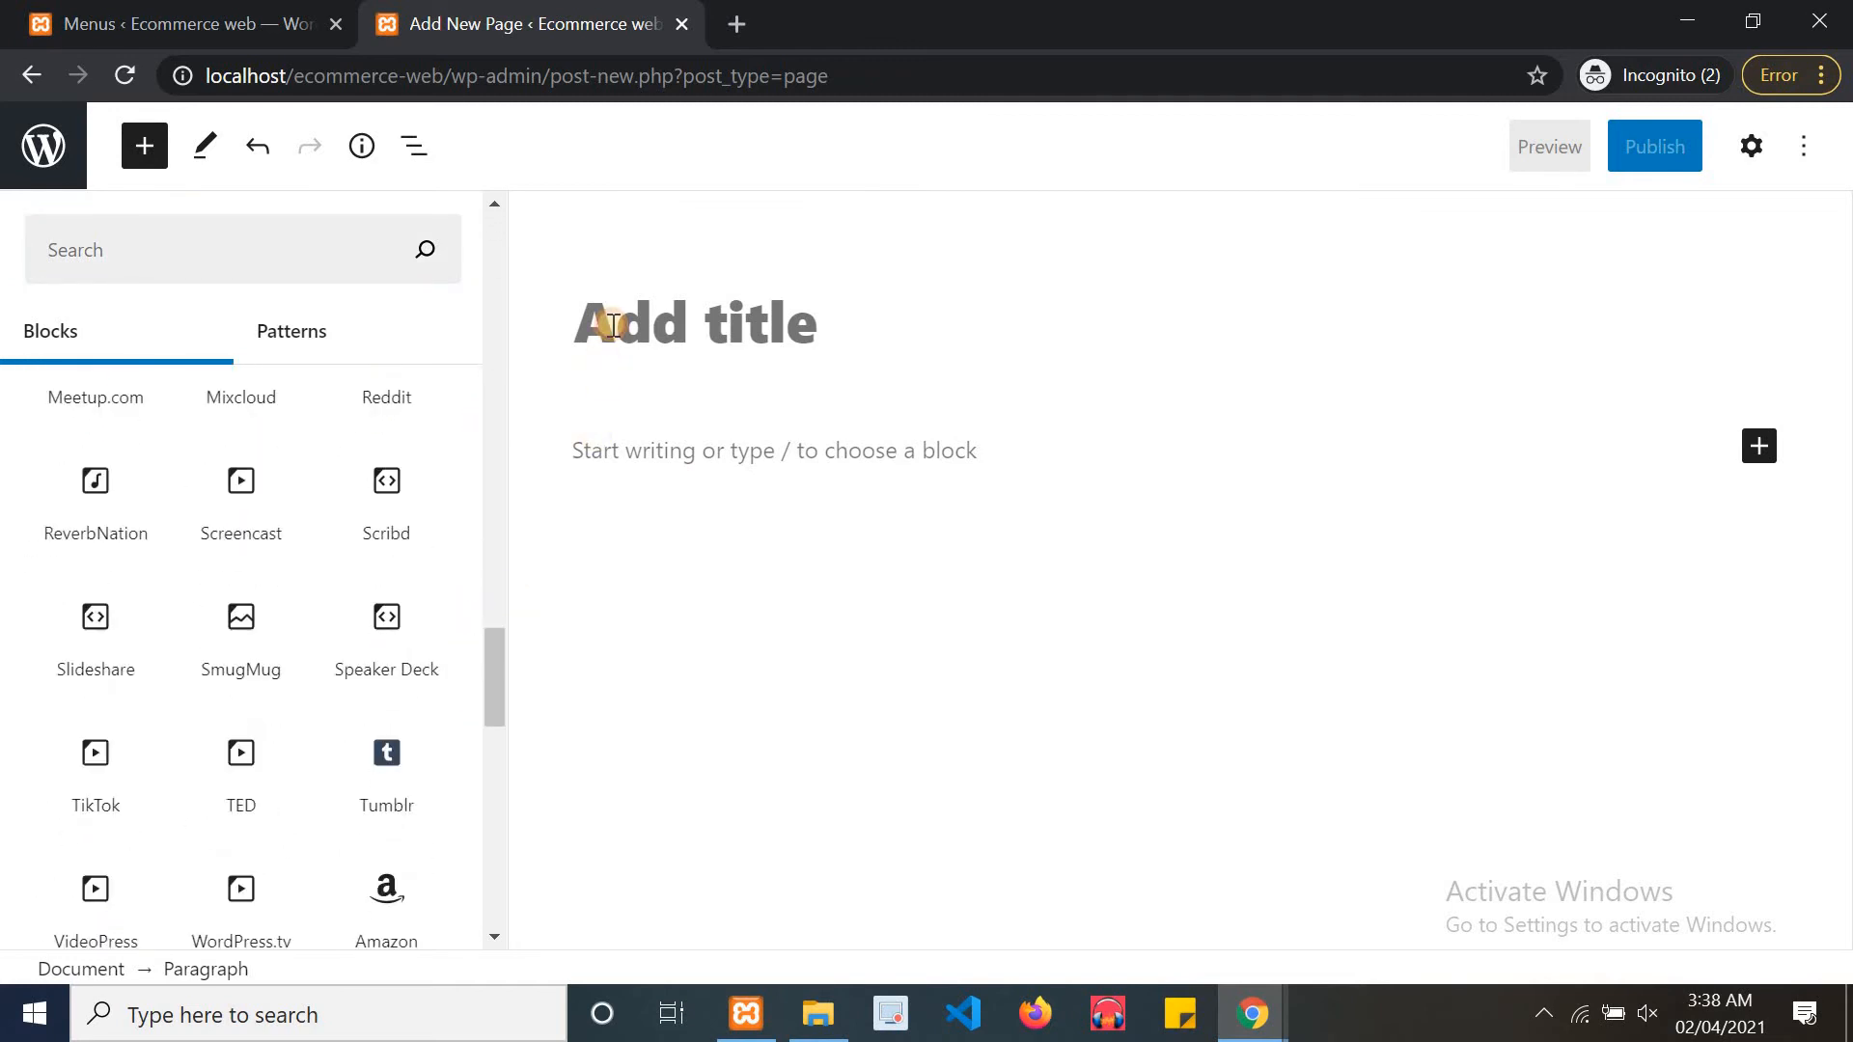
{"action": "left_click", "coordinate": [614, 325]}
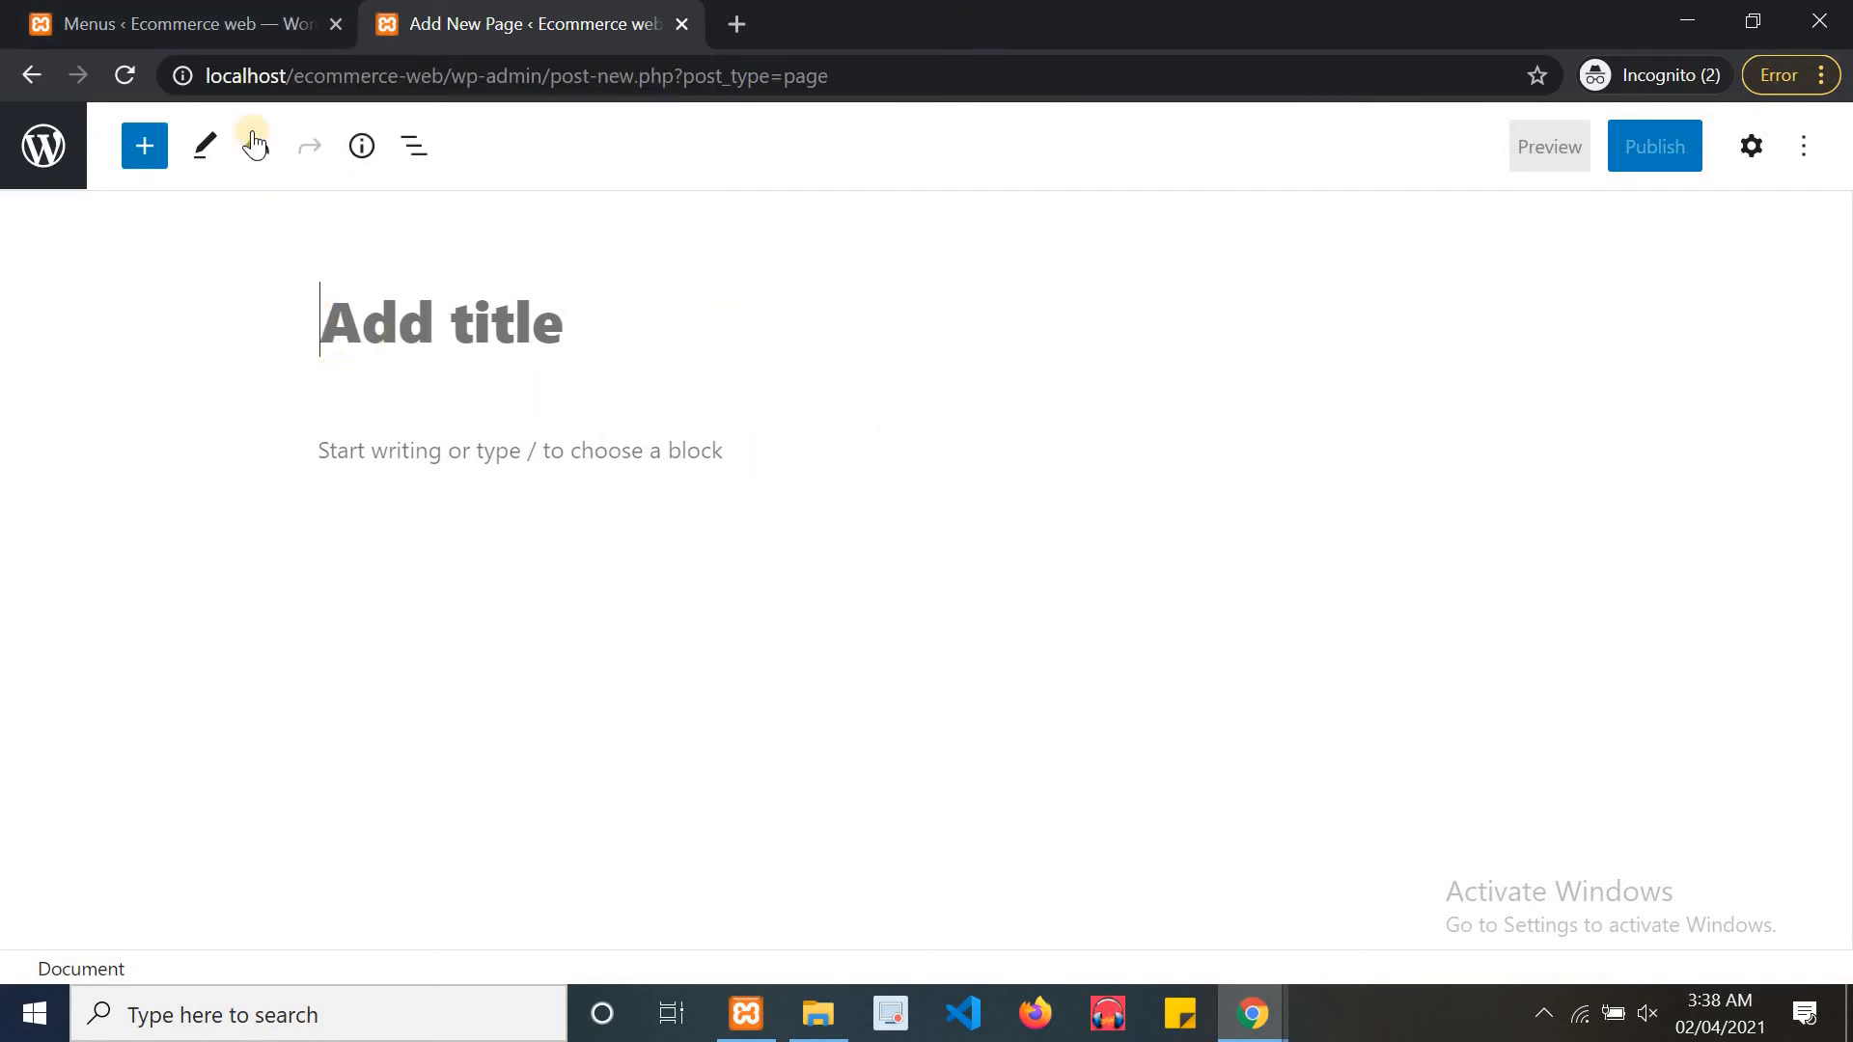
{"action": "left_click", "coordinate": [288, 10]}
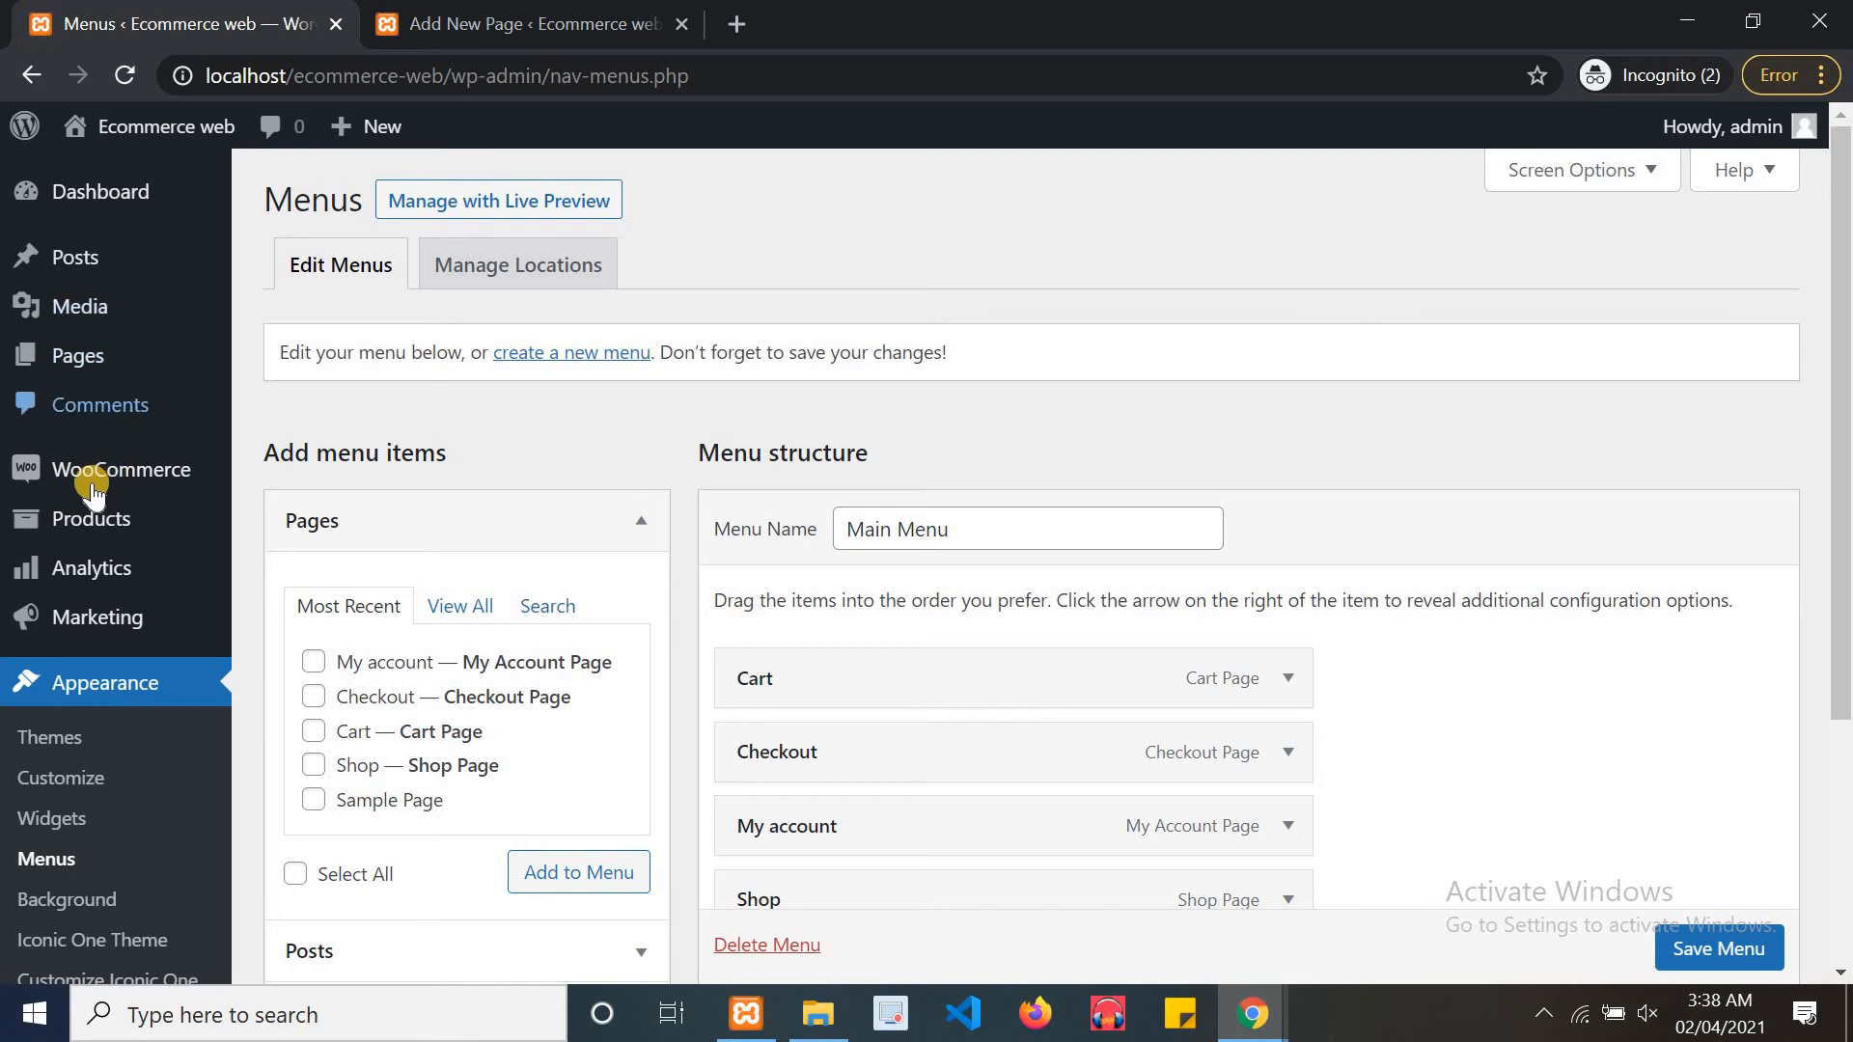
{"action": "left_click", "coordinate": [567, 11]}
{"action": "left_click", "coordinate": [512, 325]}
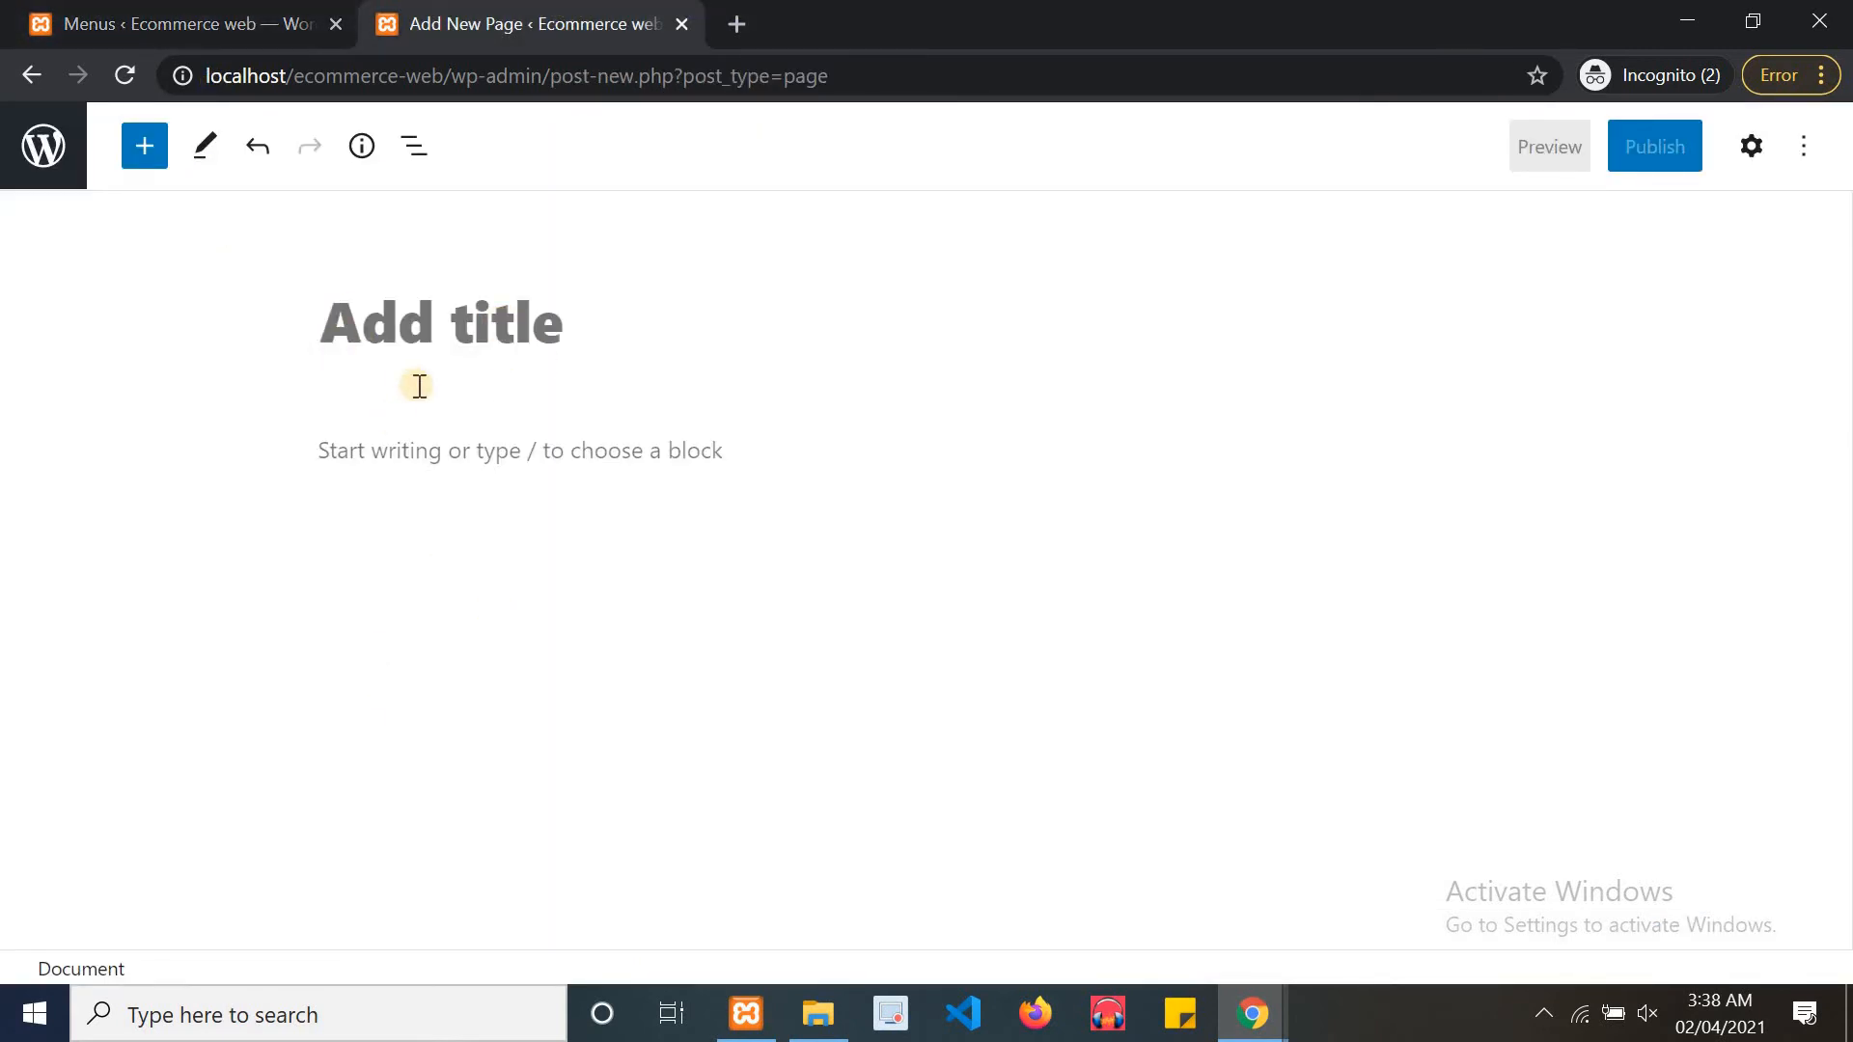
Open the Add Plugins page from the menu editor, keeping the new page open in the other tab
{"action": "left_click", "coordinate": [256, 12]}
{"action": "left_click_drag", "start_coordinate": [1841, 425], "coordinate": [1845, 607]}
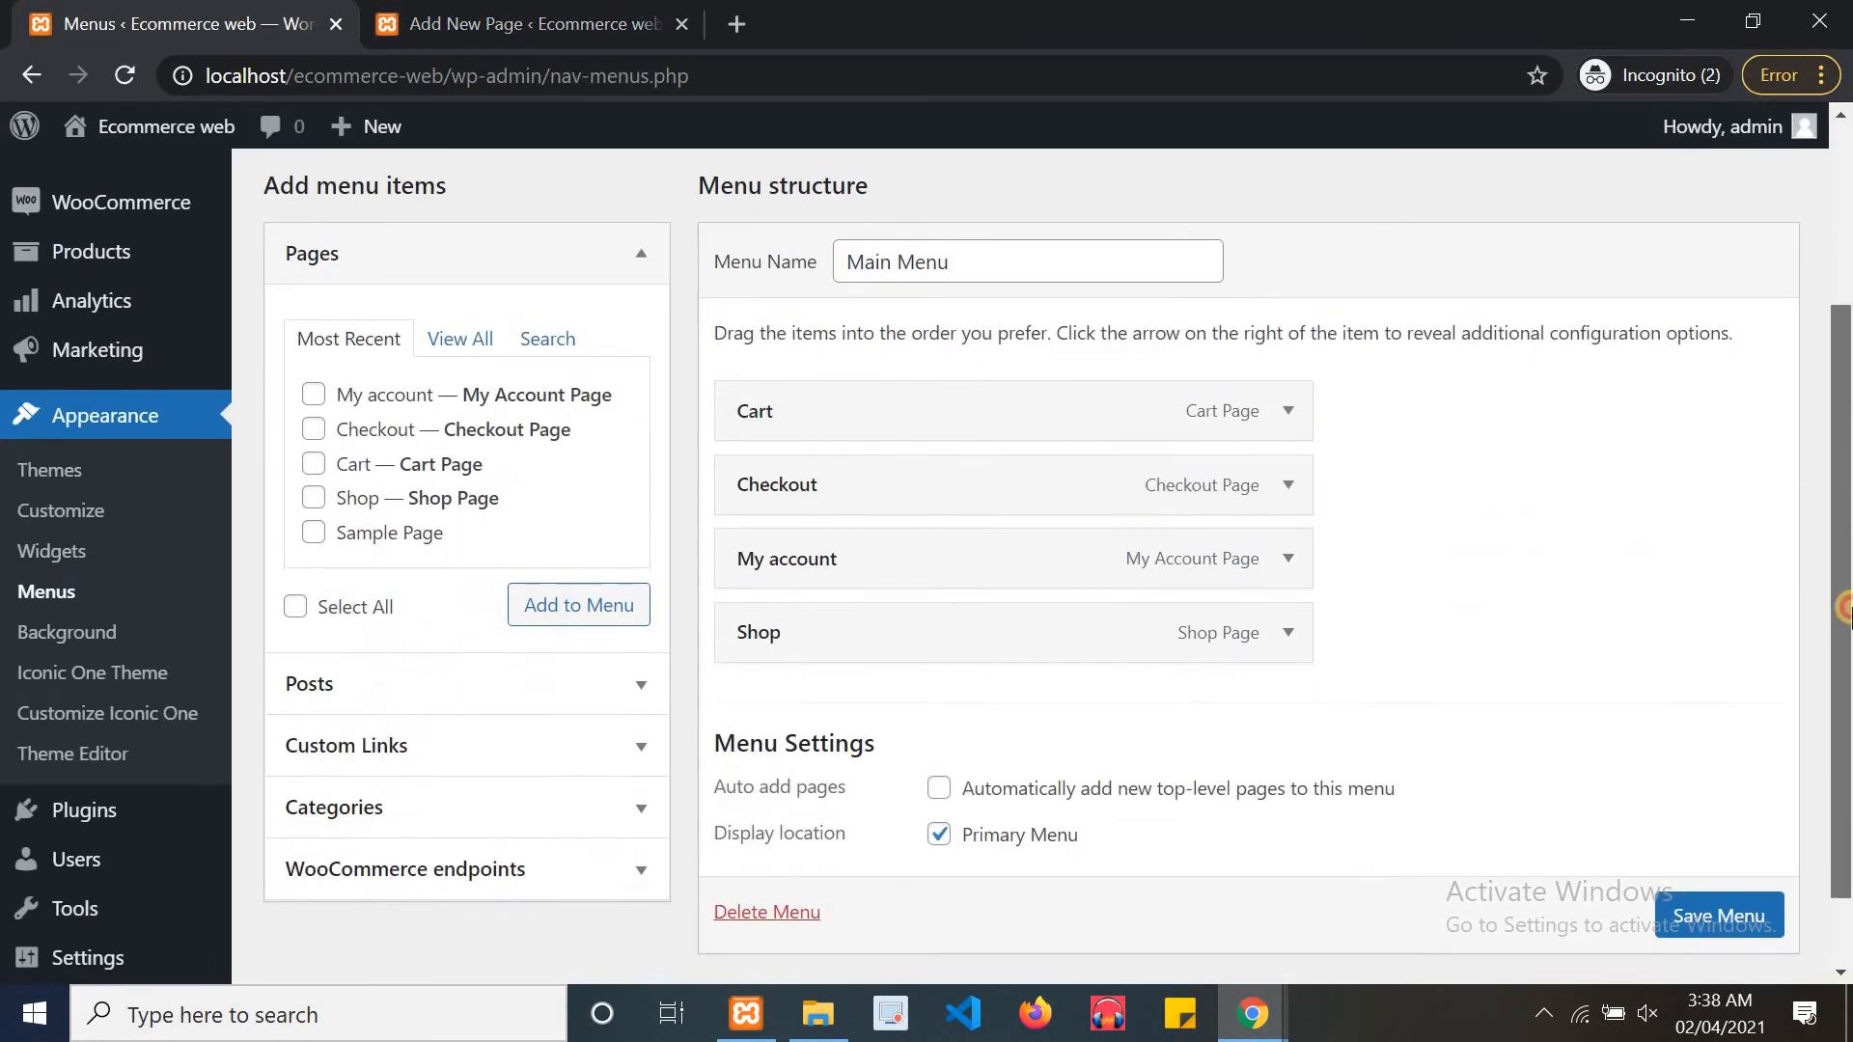
{"action": "mouse_move", "coordinate": [206, 801]}
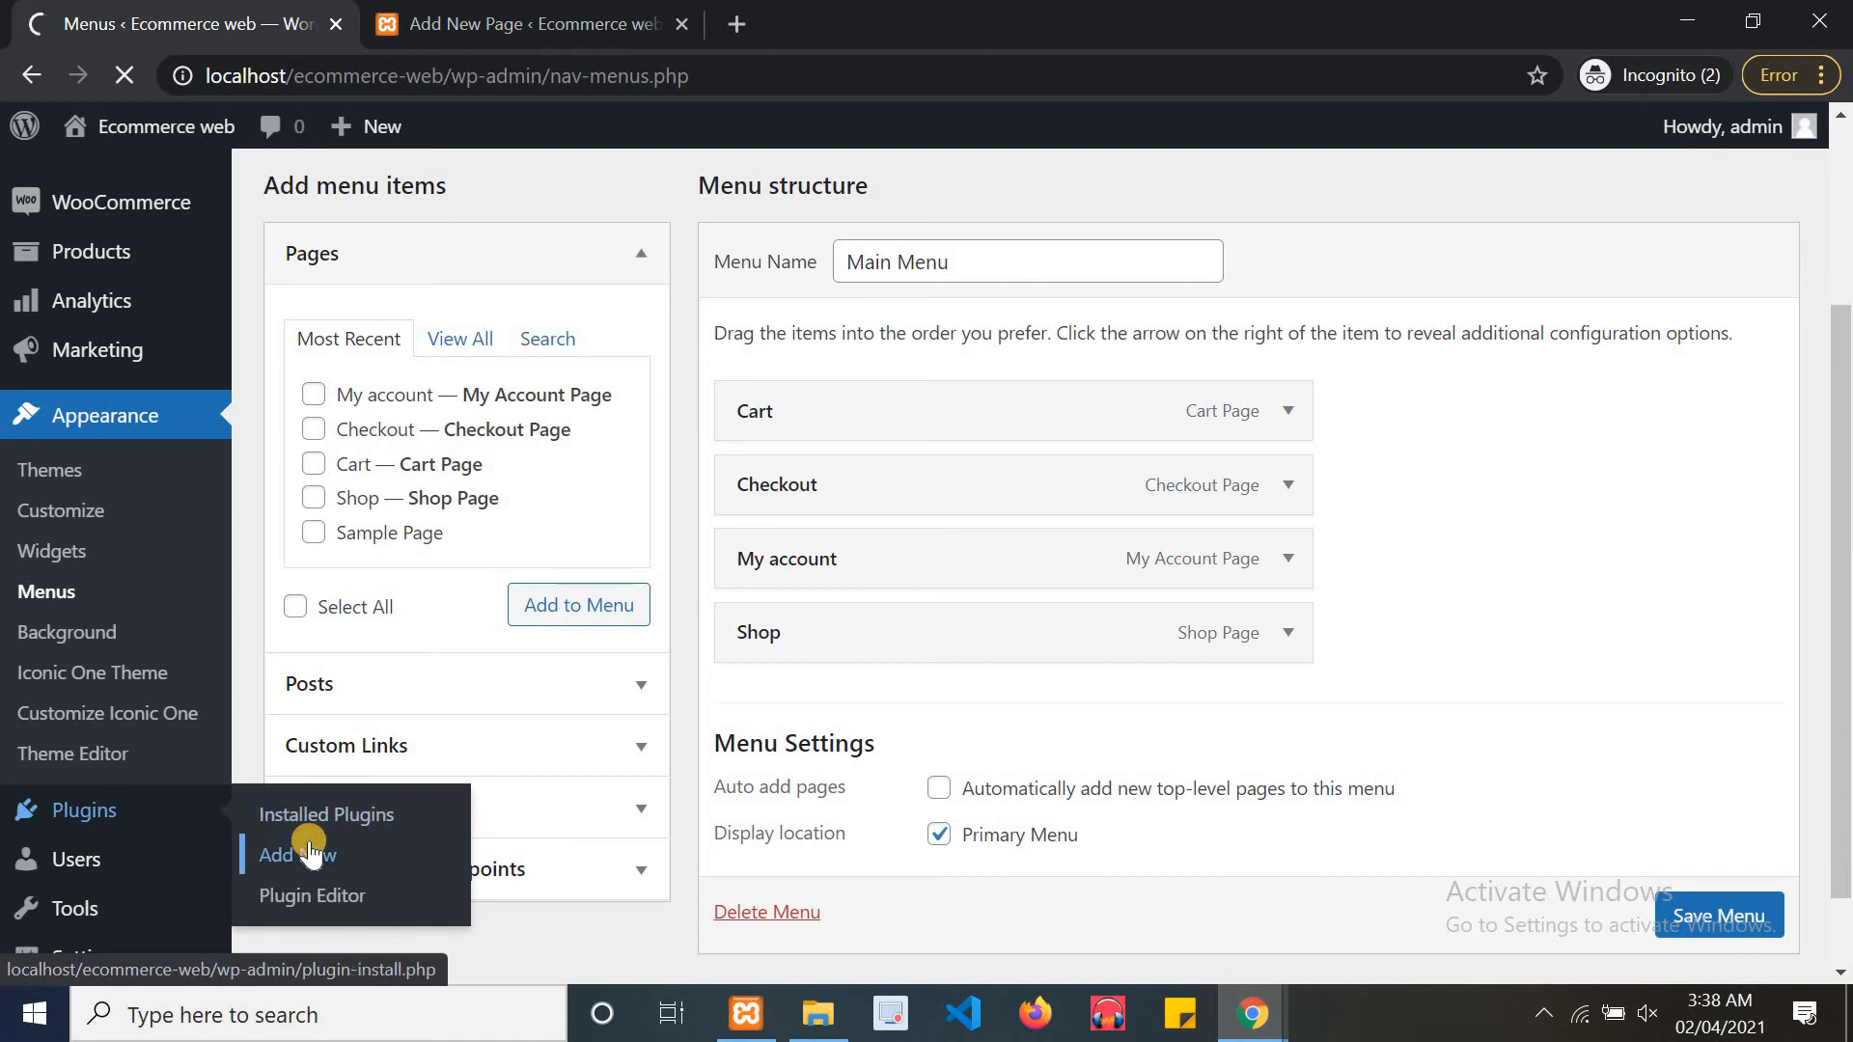
{"action": "left_click", "coordinate": [438, 9]}
{"action": "left_click", "coordinate": [311, 11]}
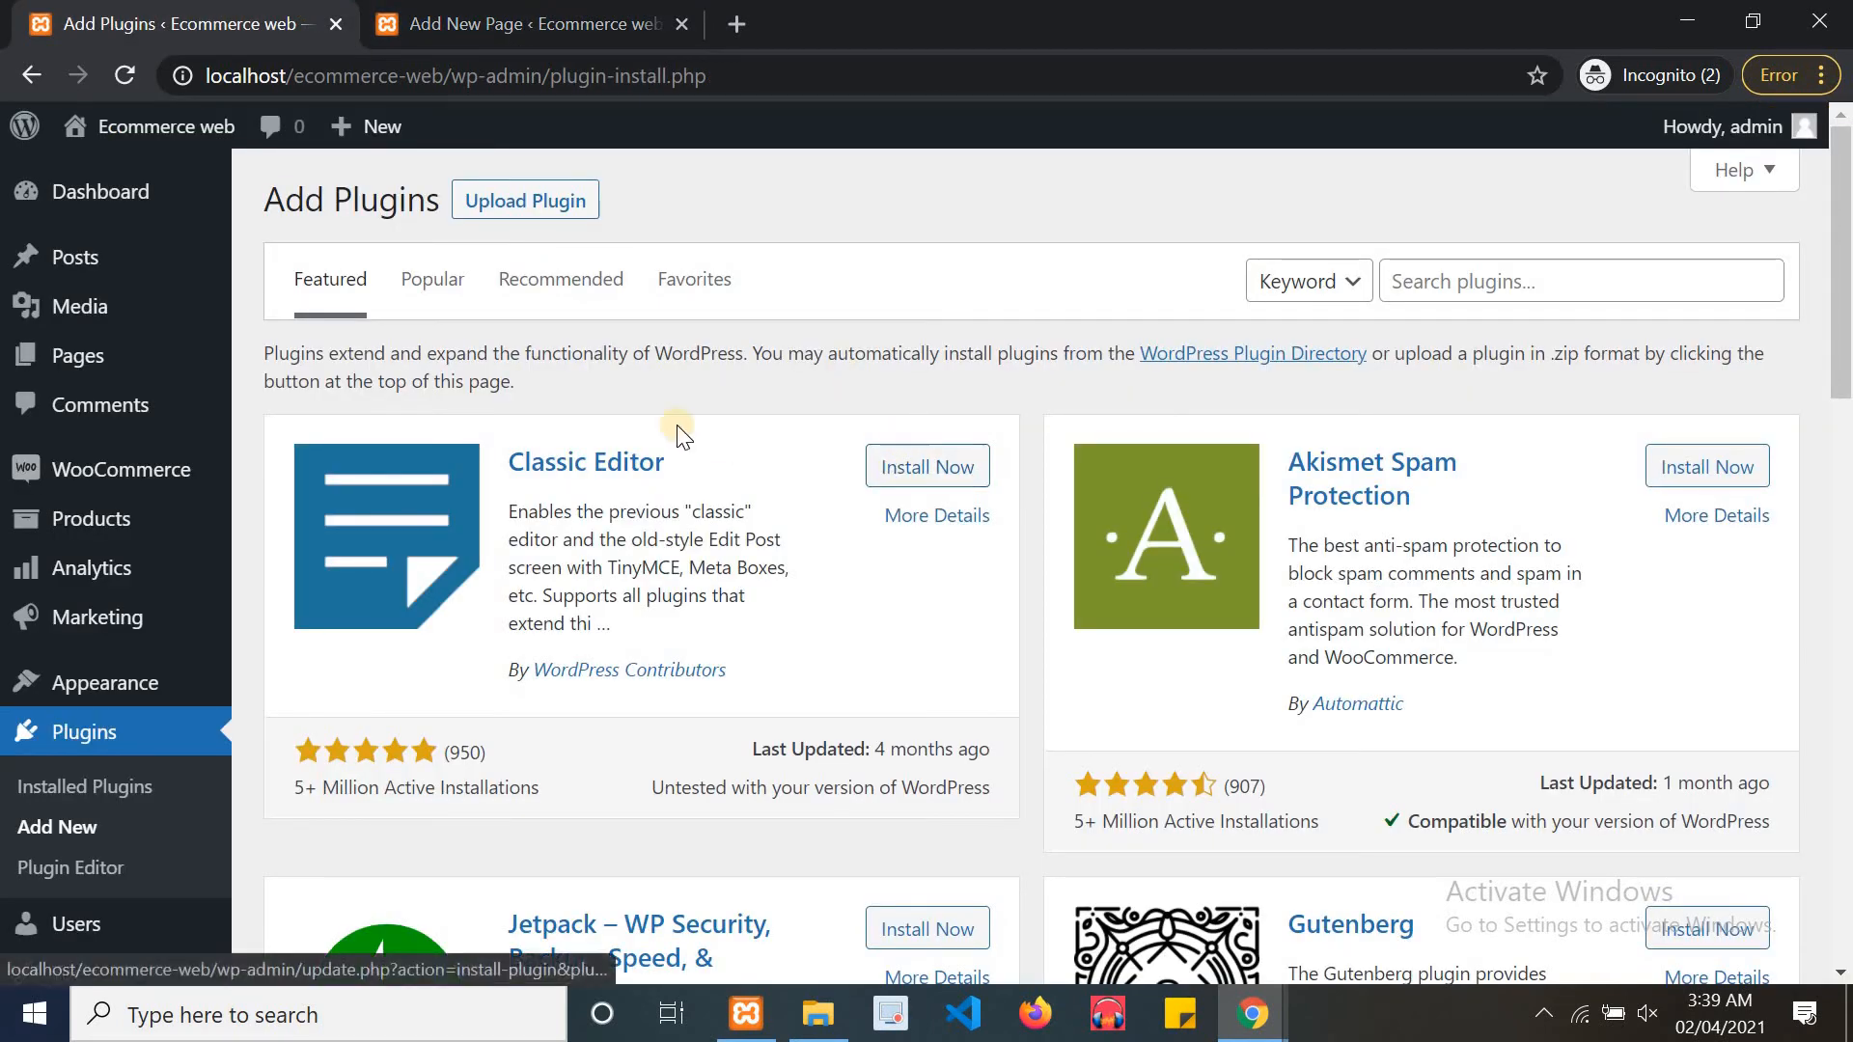
Install and activate the Classic Editor plugin, checking the new page's tab while it loads
{"action": "left_click", "coordinate": [916, 471]}
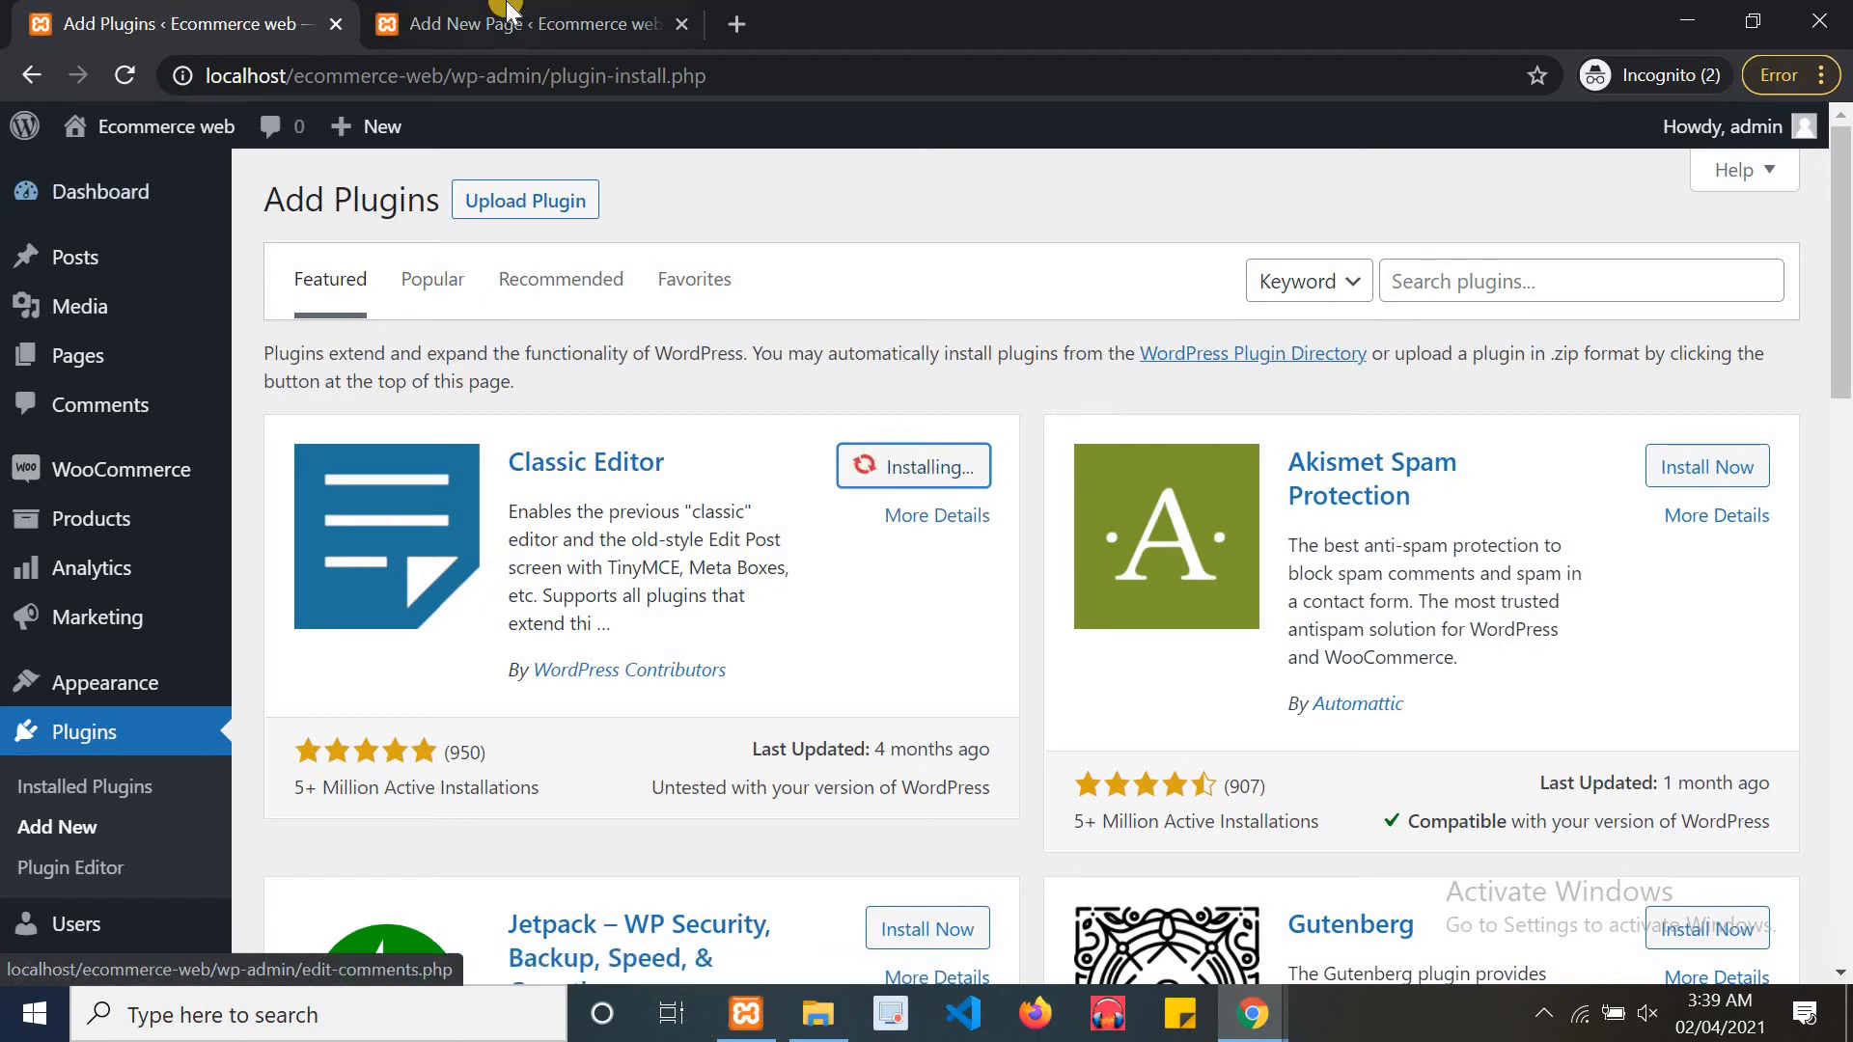
{"action": "key", "text": "ctrl+Tab"}
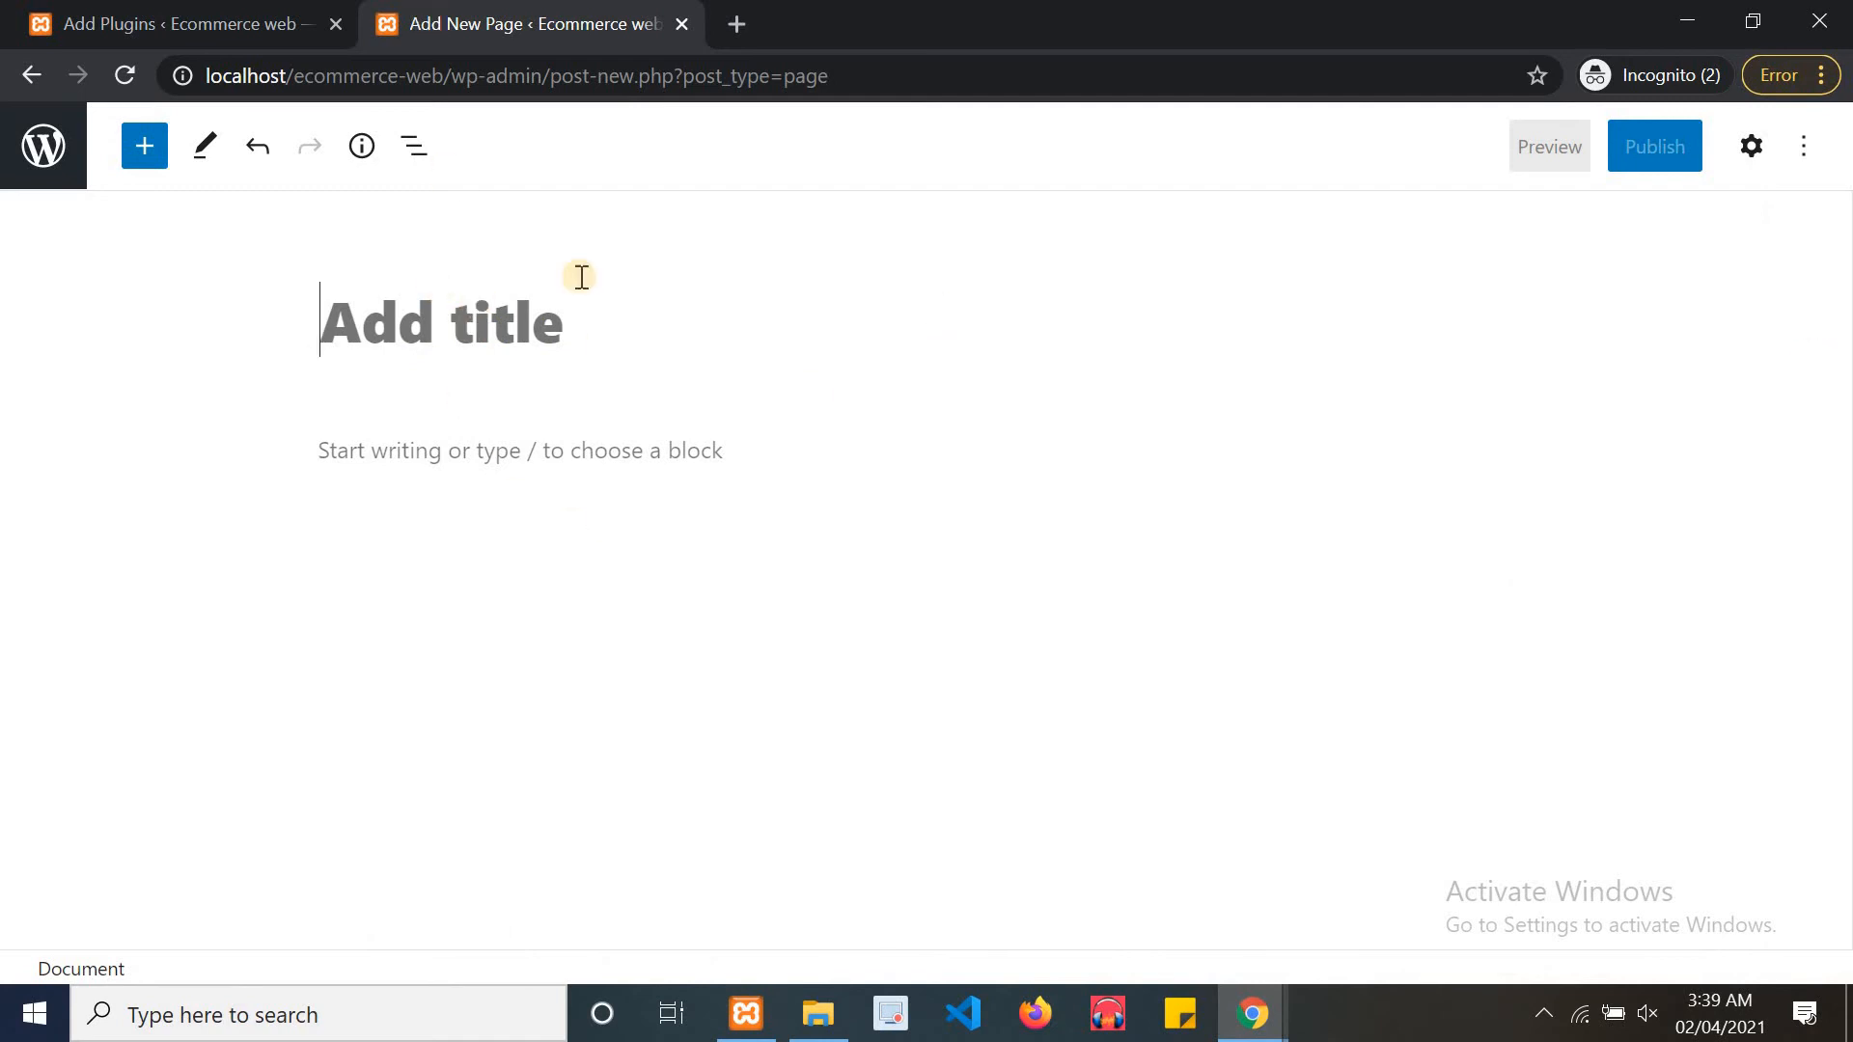
{"action": "left_click", "coordinate": [135, 12]}
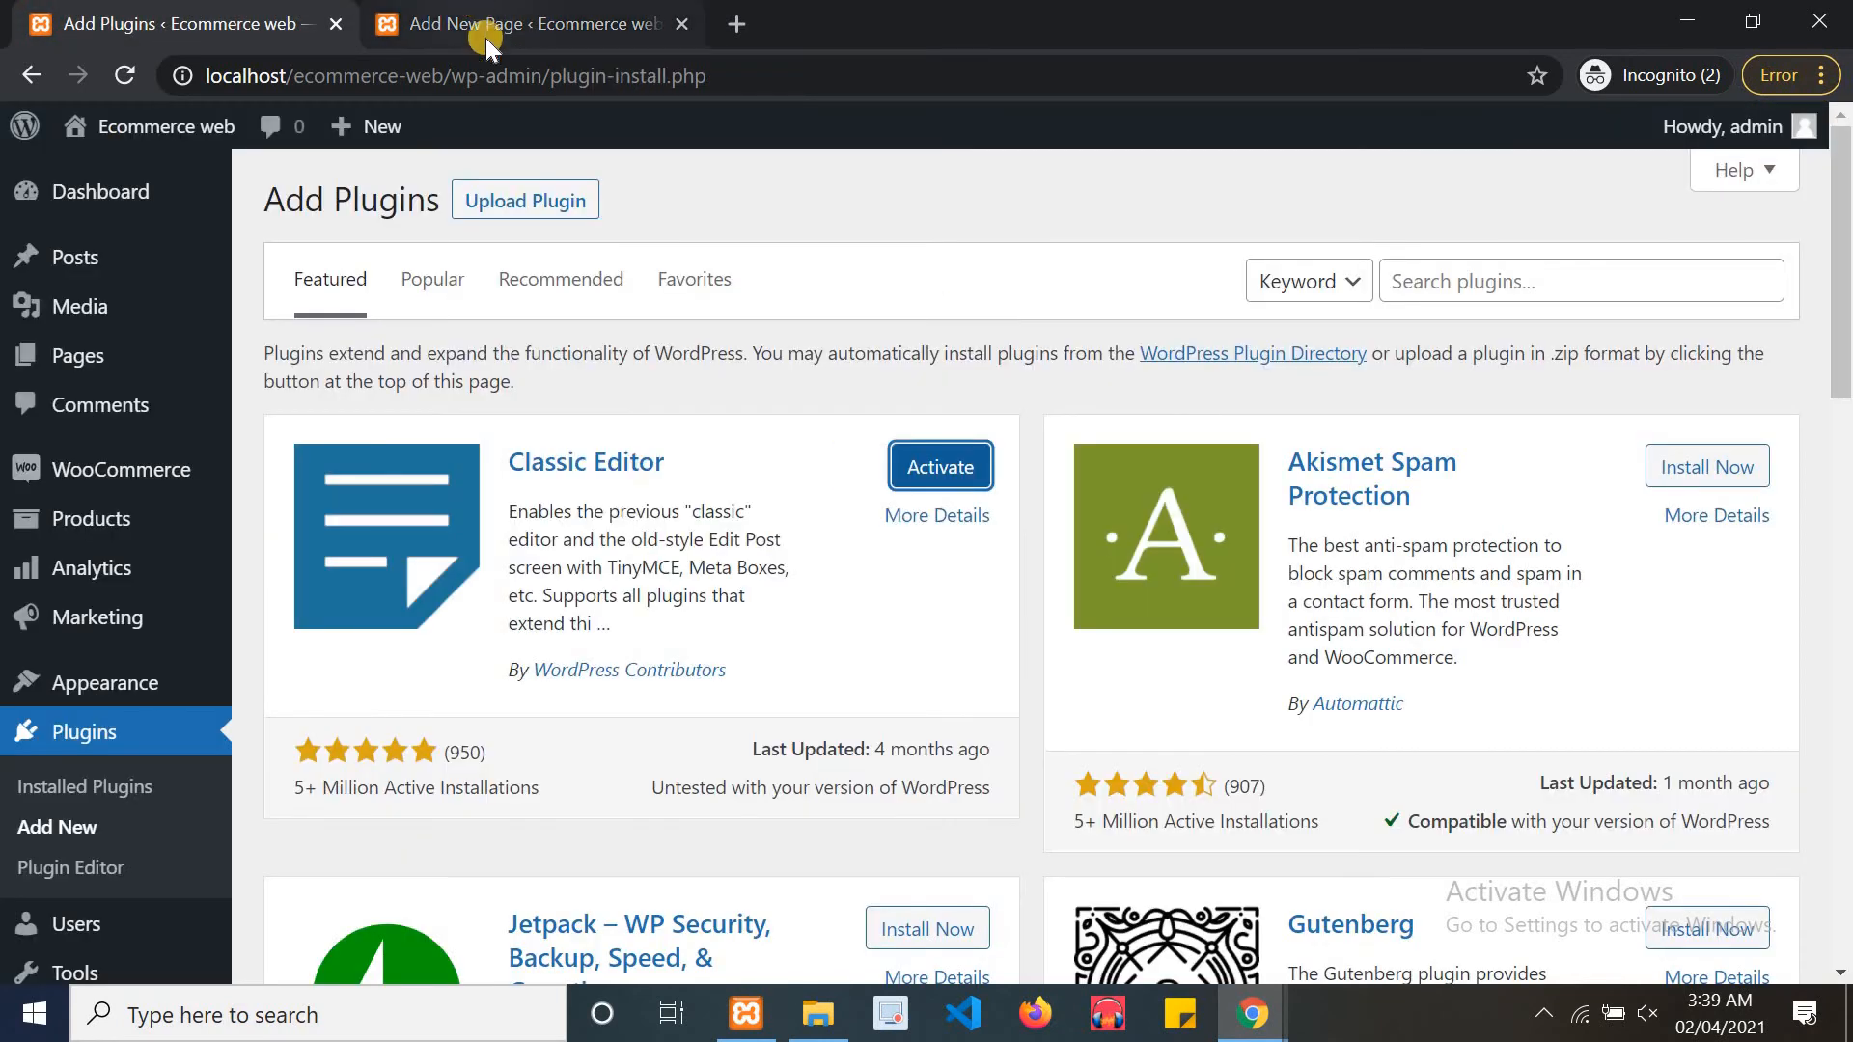
{"action": "left_click", "coordinate": [942, 471]}
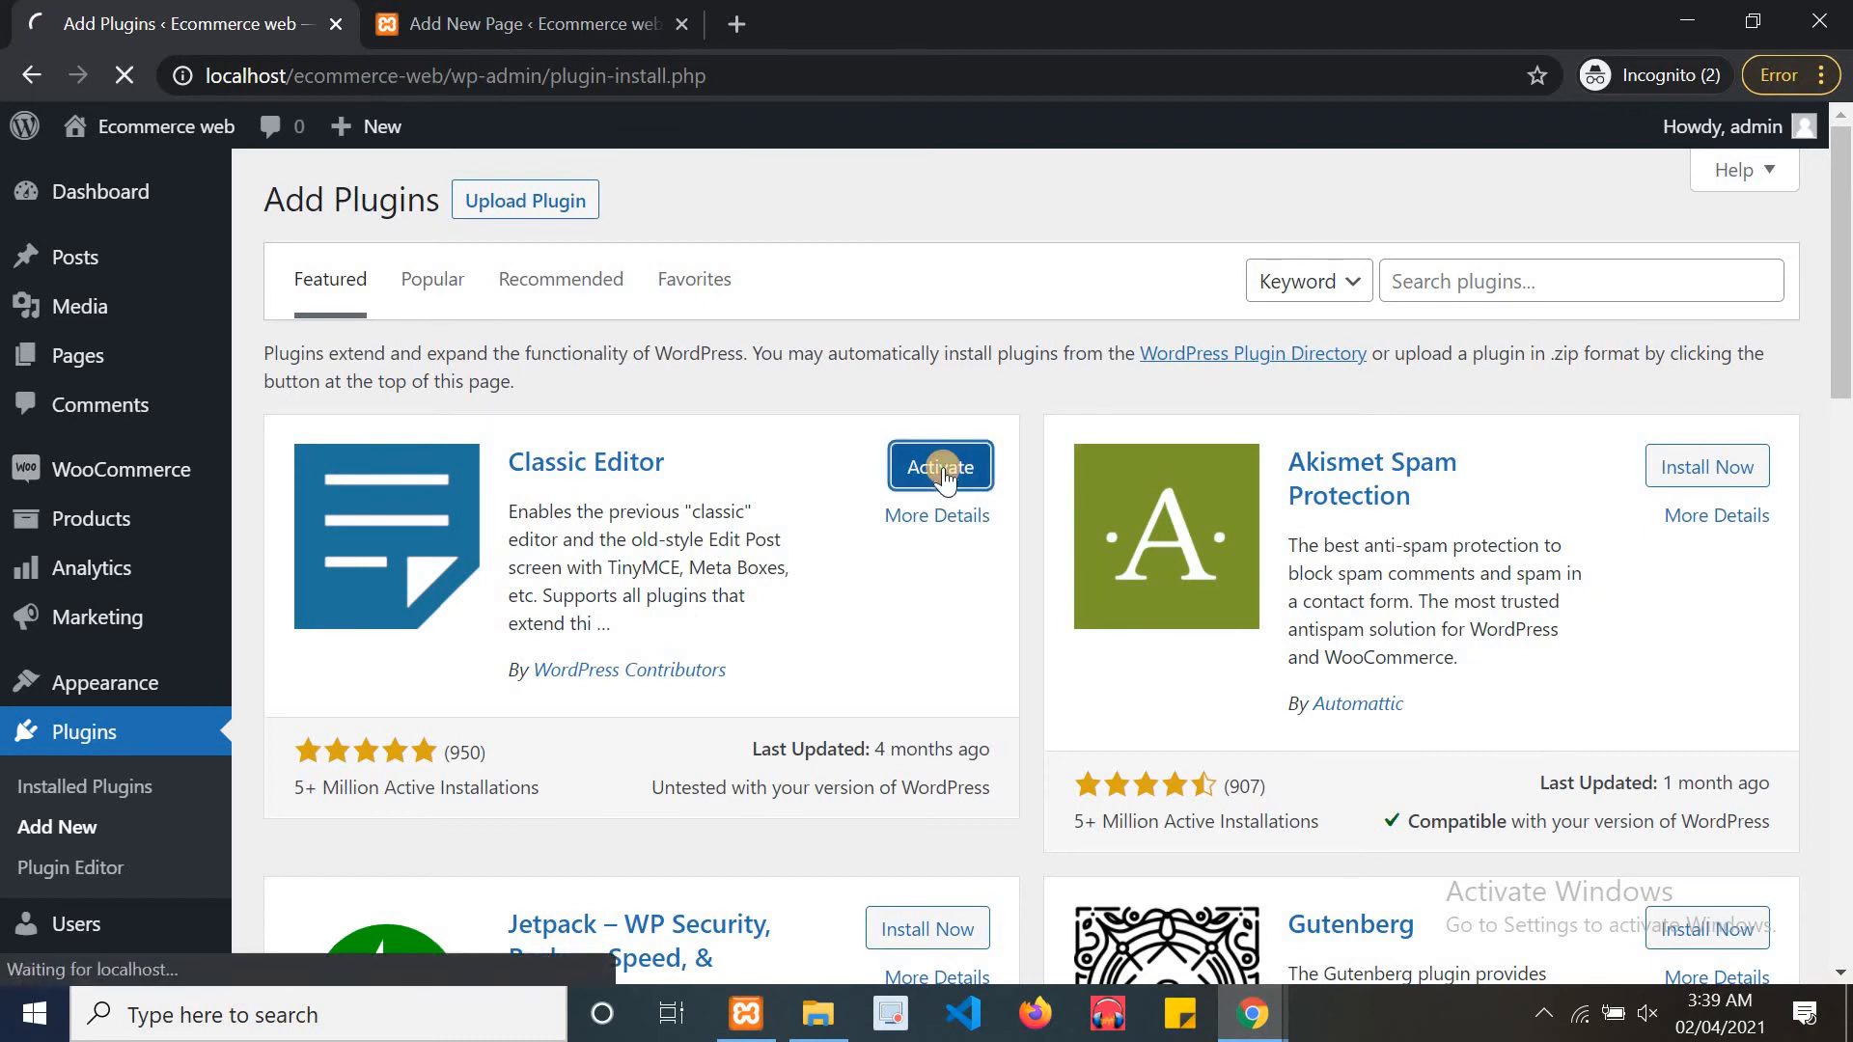
{"action": "left_click", "coordinate": [402, 11]}
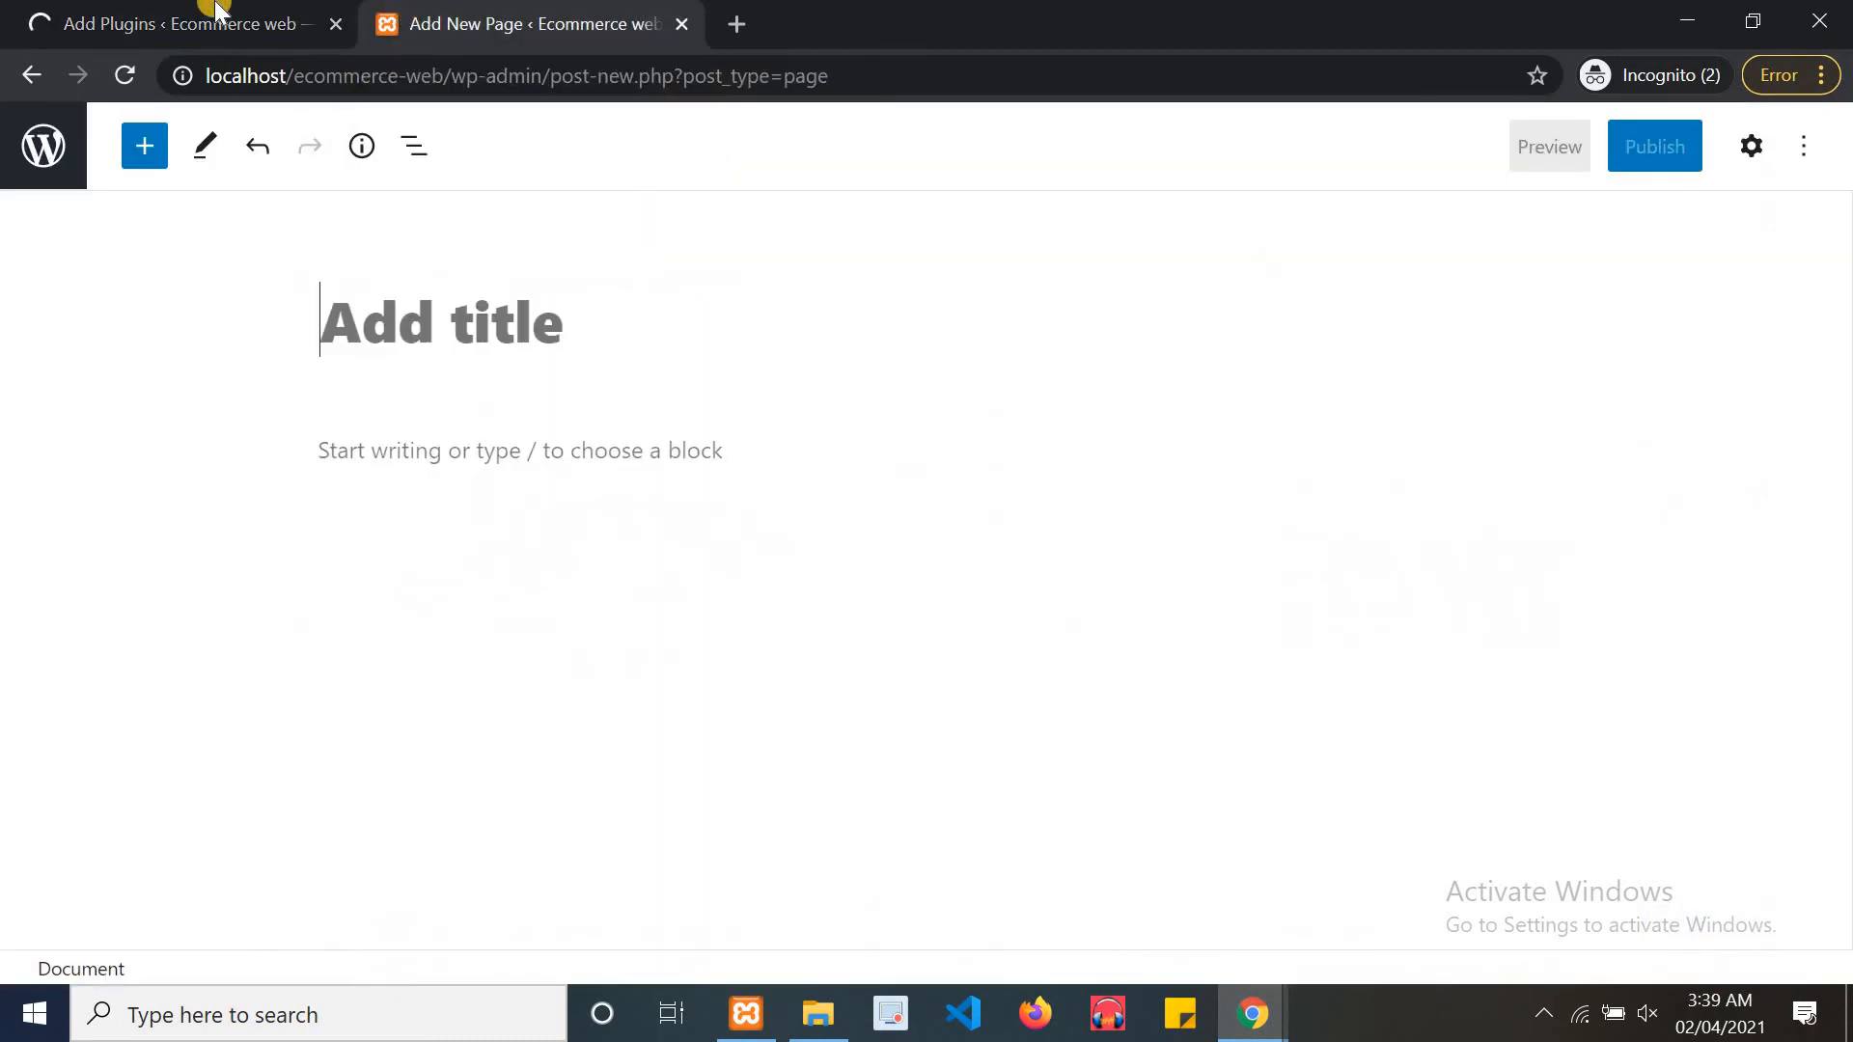
{"action": "left_click", "coordinate": [241, 24]}
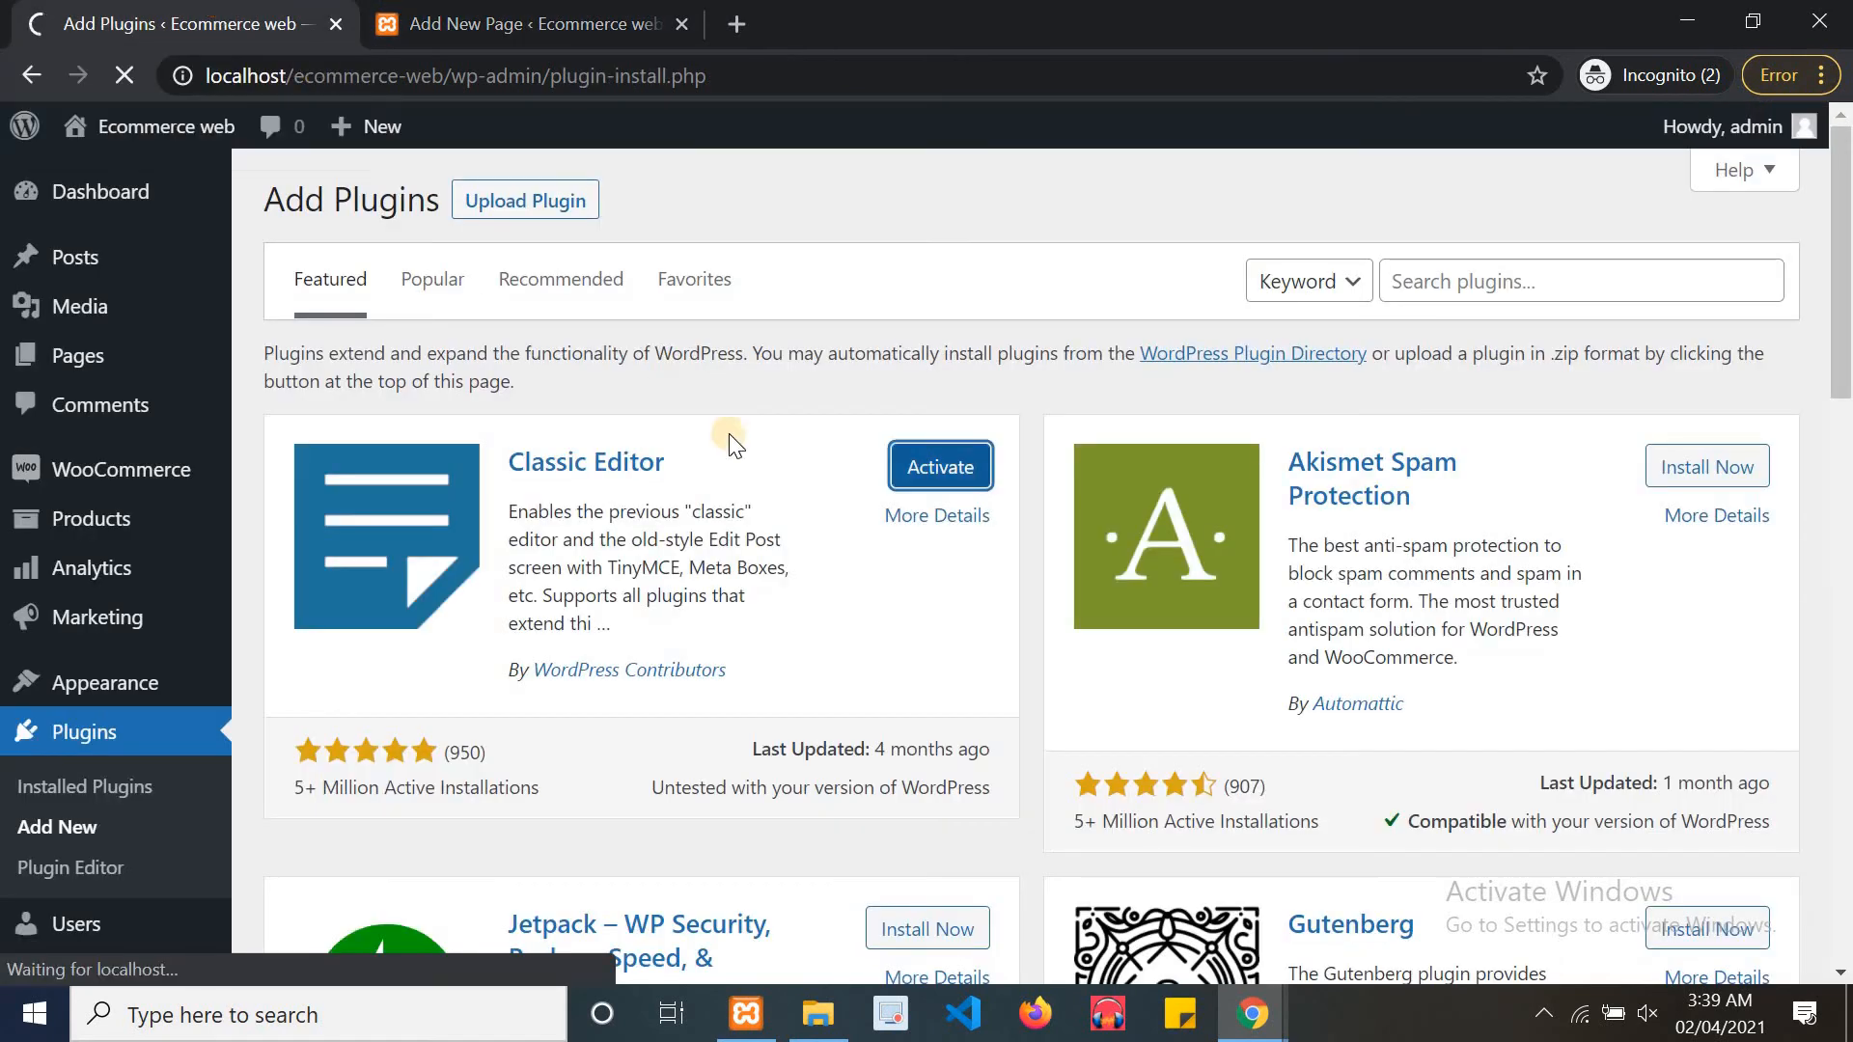
{"action": "left_click", "coordinate": [570, 12]}
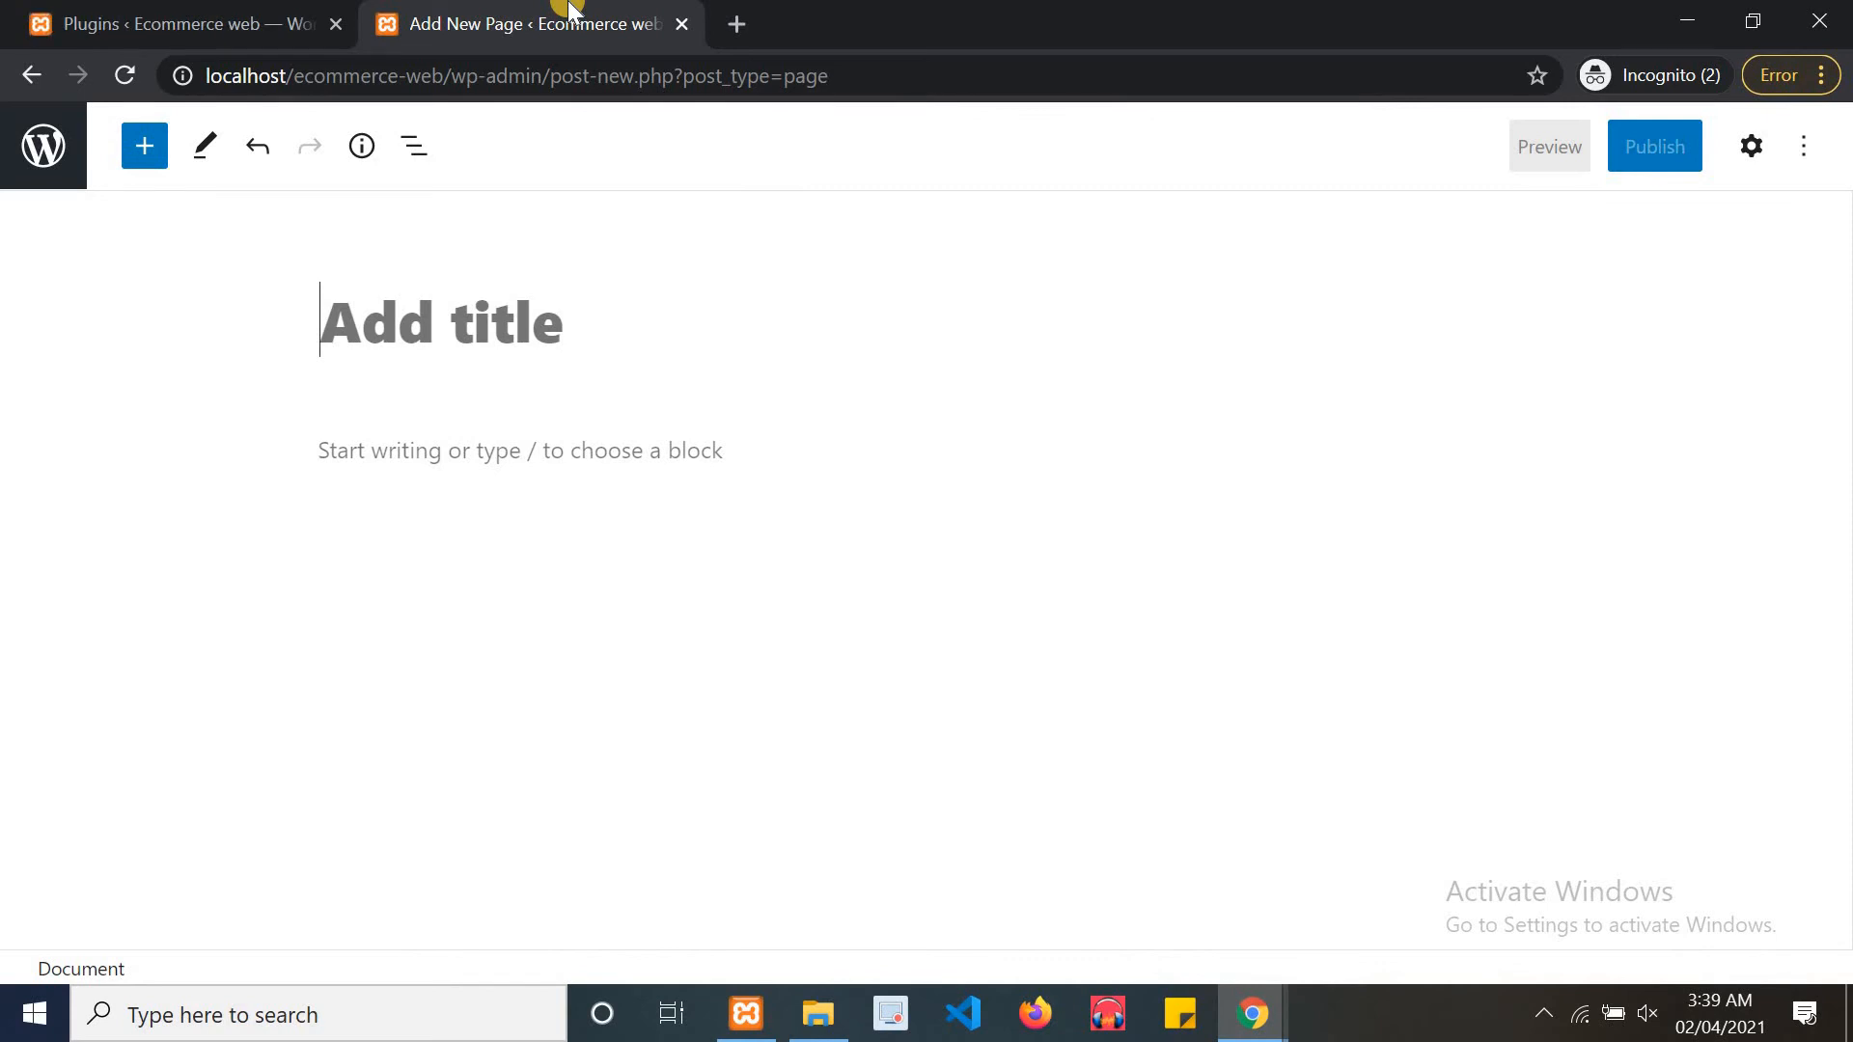
{"action": "left_click", "coordinate": [207, 11]}
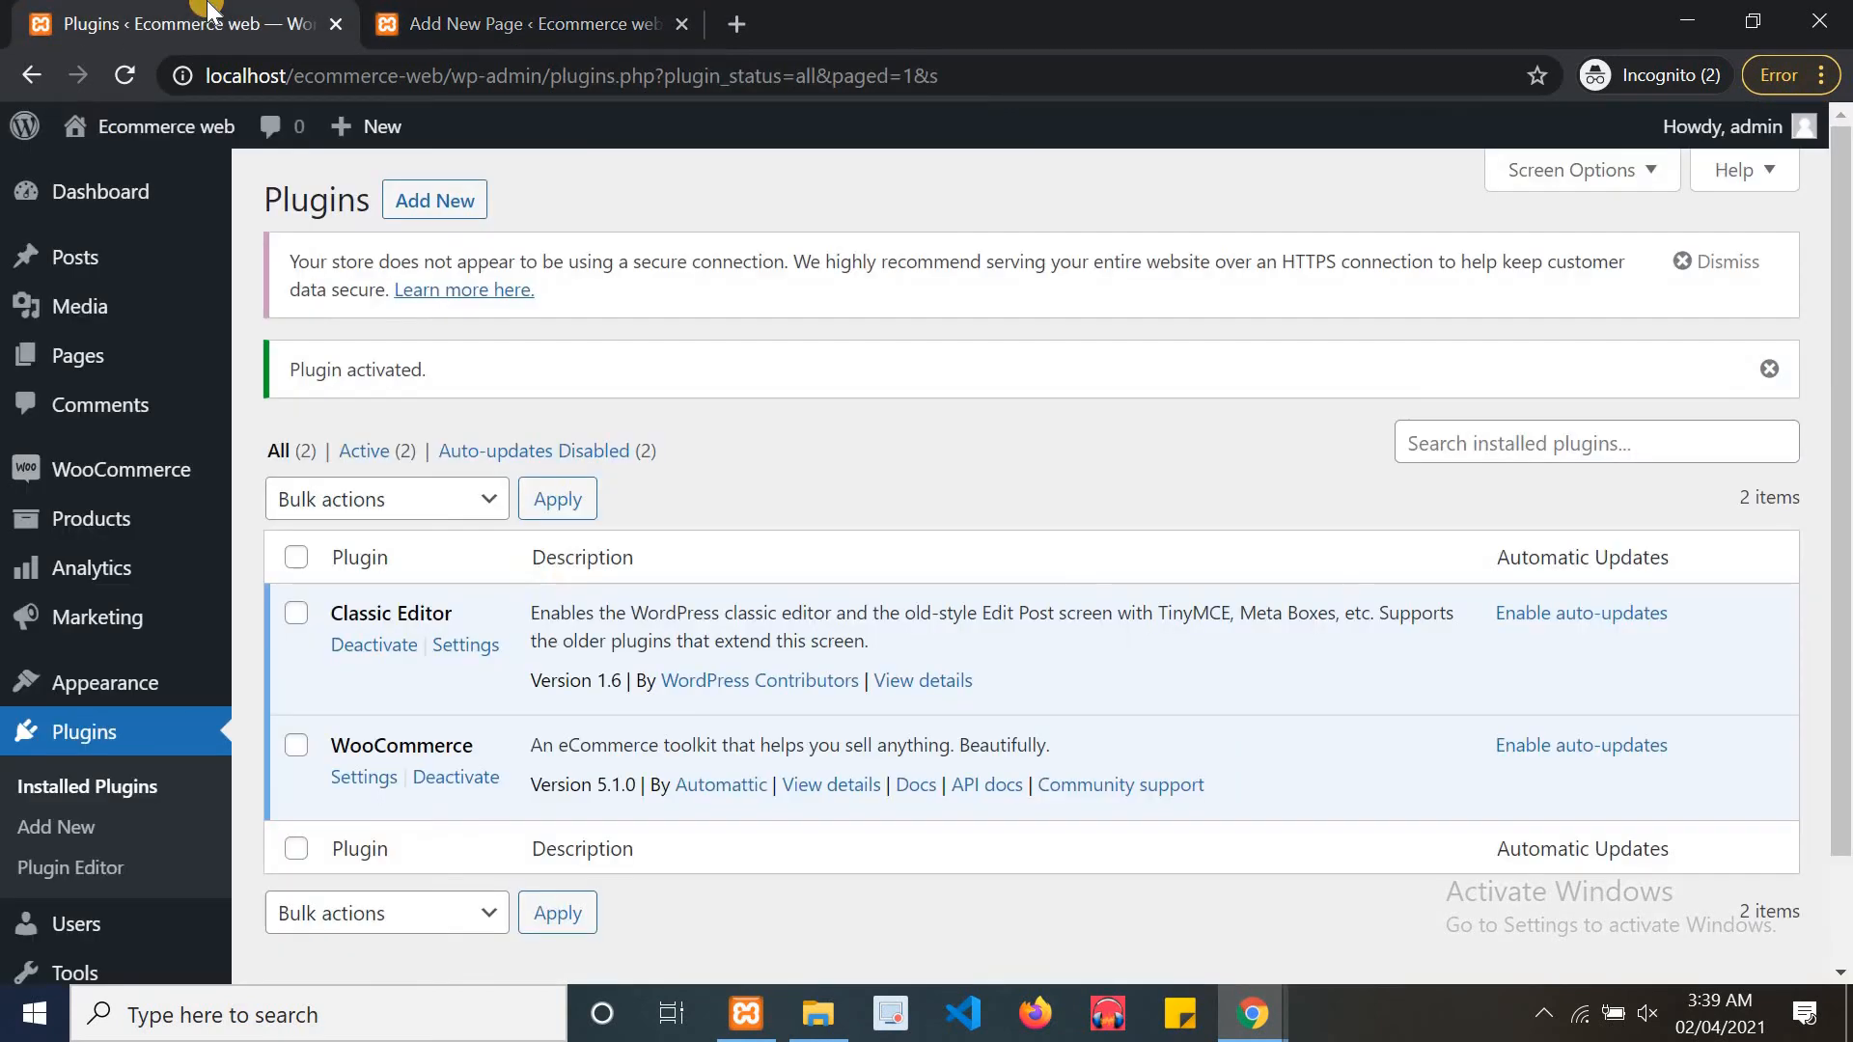
Duplicate the new page's tab to keep a block editor copy, and reload the original tab to apply the Classic Editor
{"action": "left_click", "coordinate": [588, 18]}
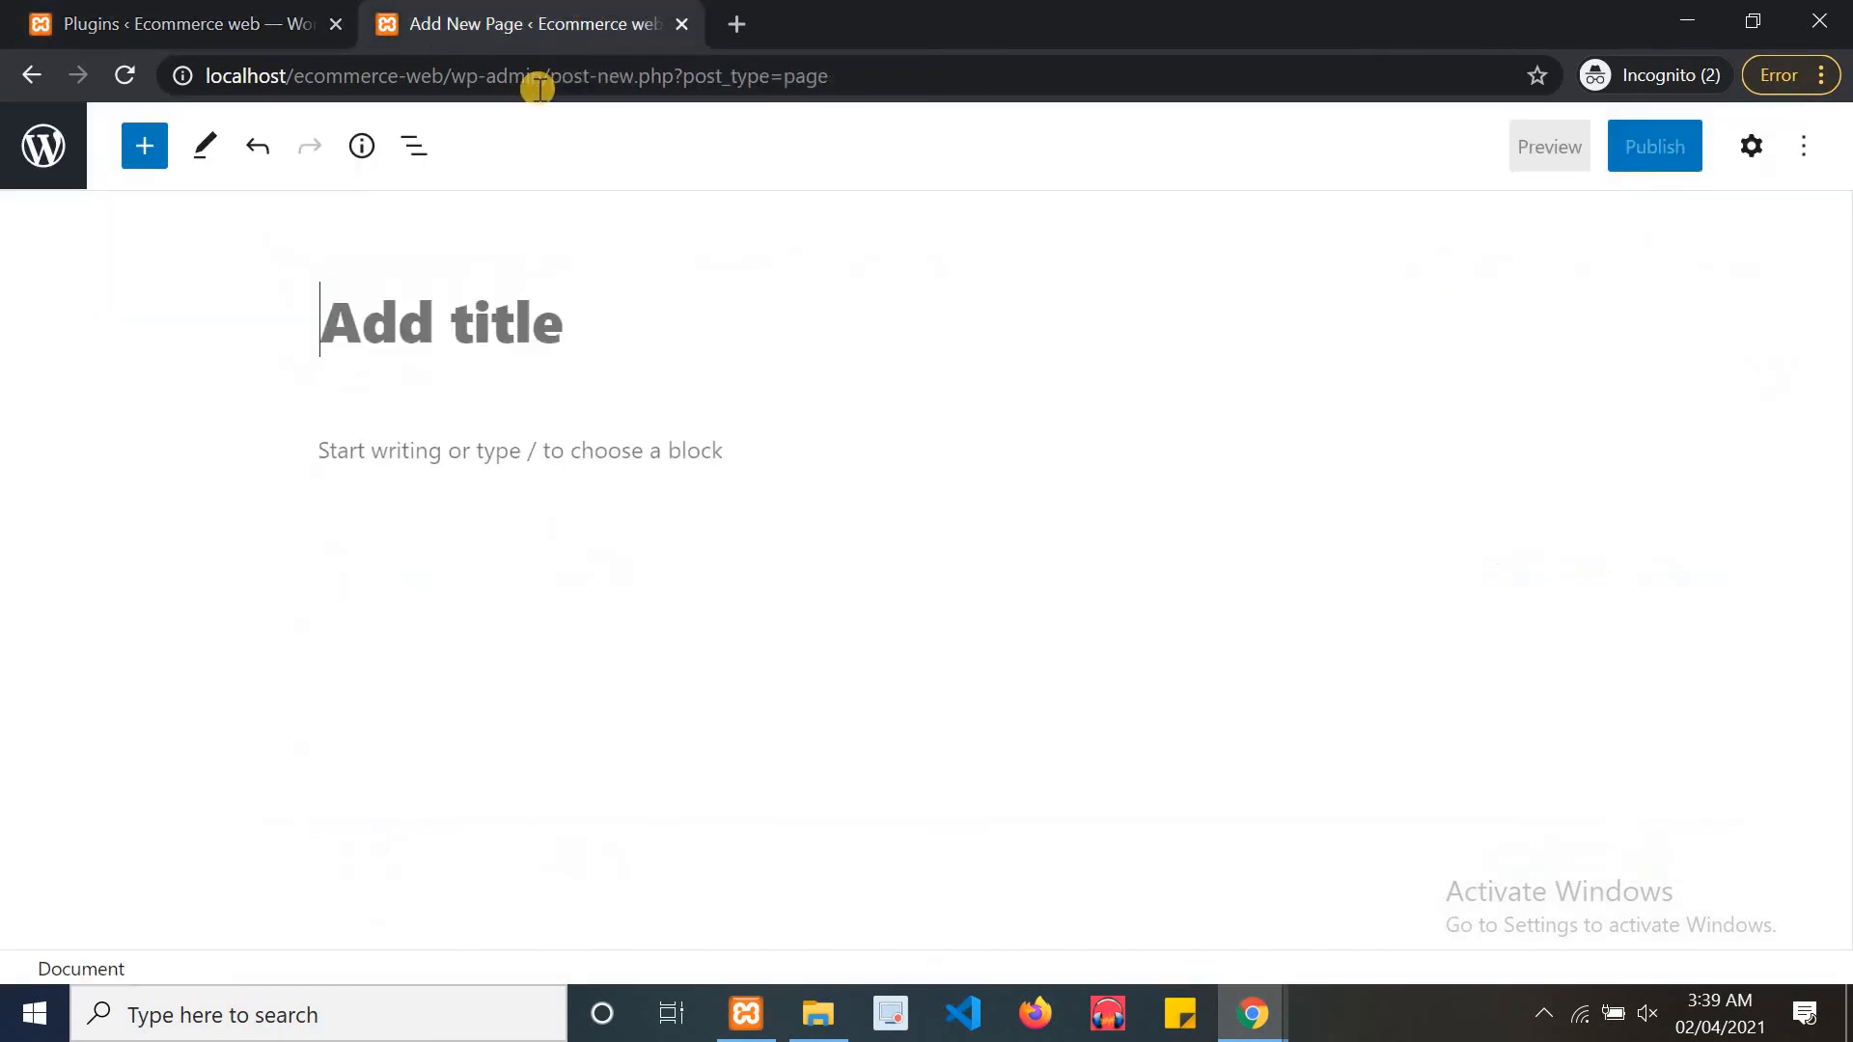
{"action": "left_click", "coordinate": [536, 83]}
{"action": "key", "text": "Return"}
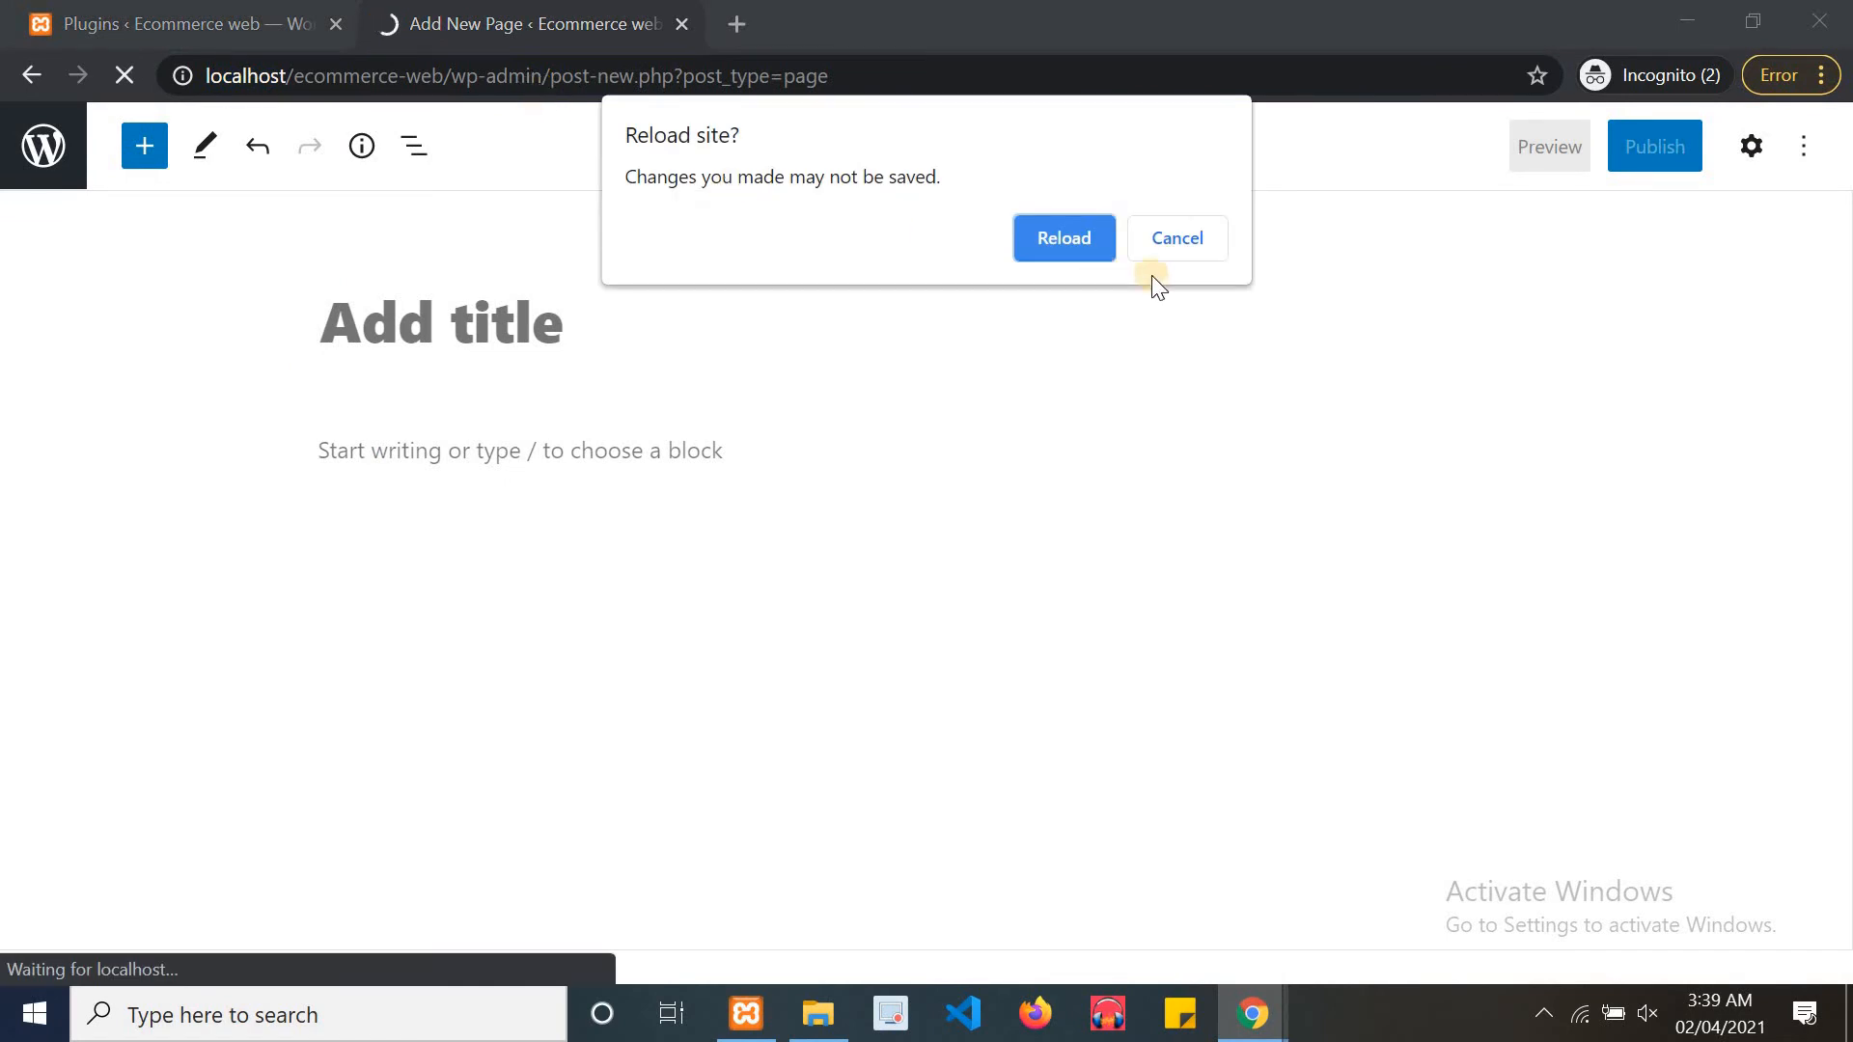
{"action": "left_click", "coordinate": [1173, 239]}
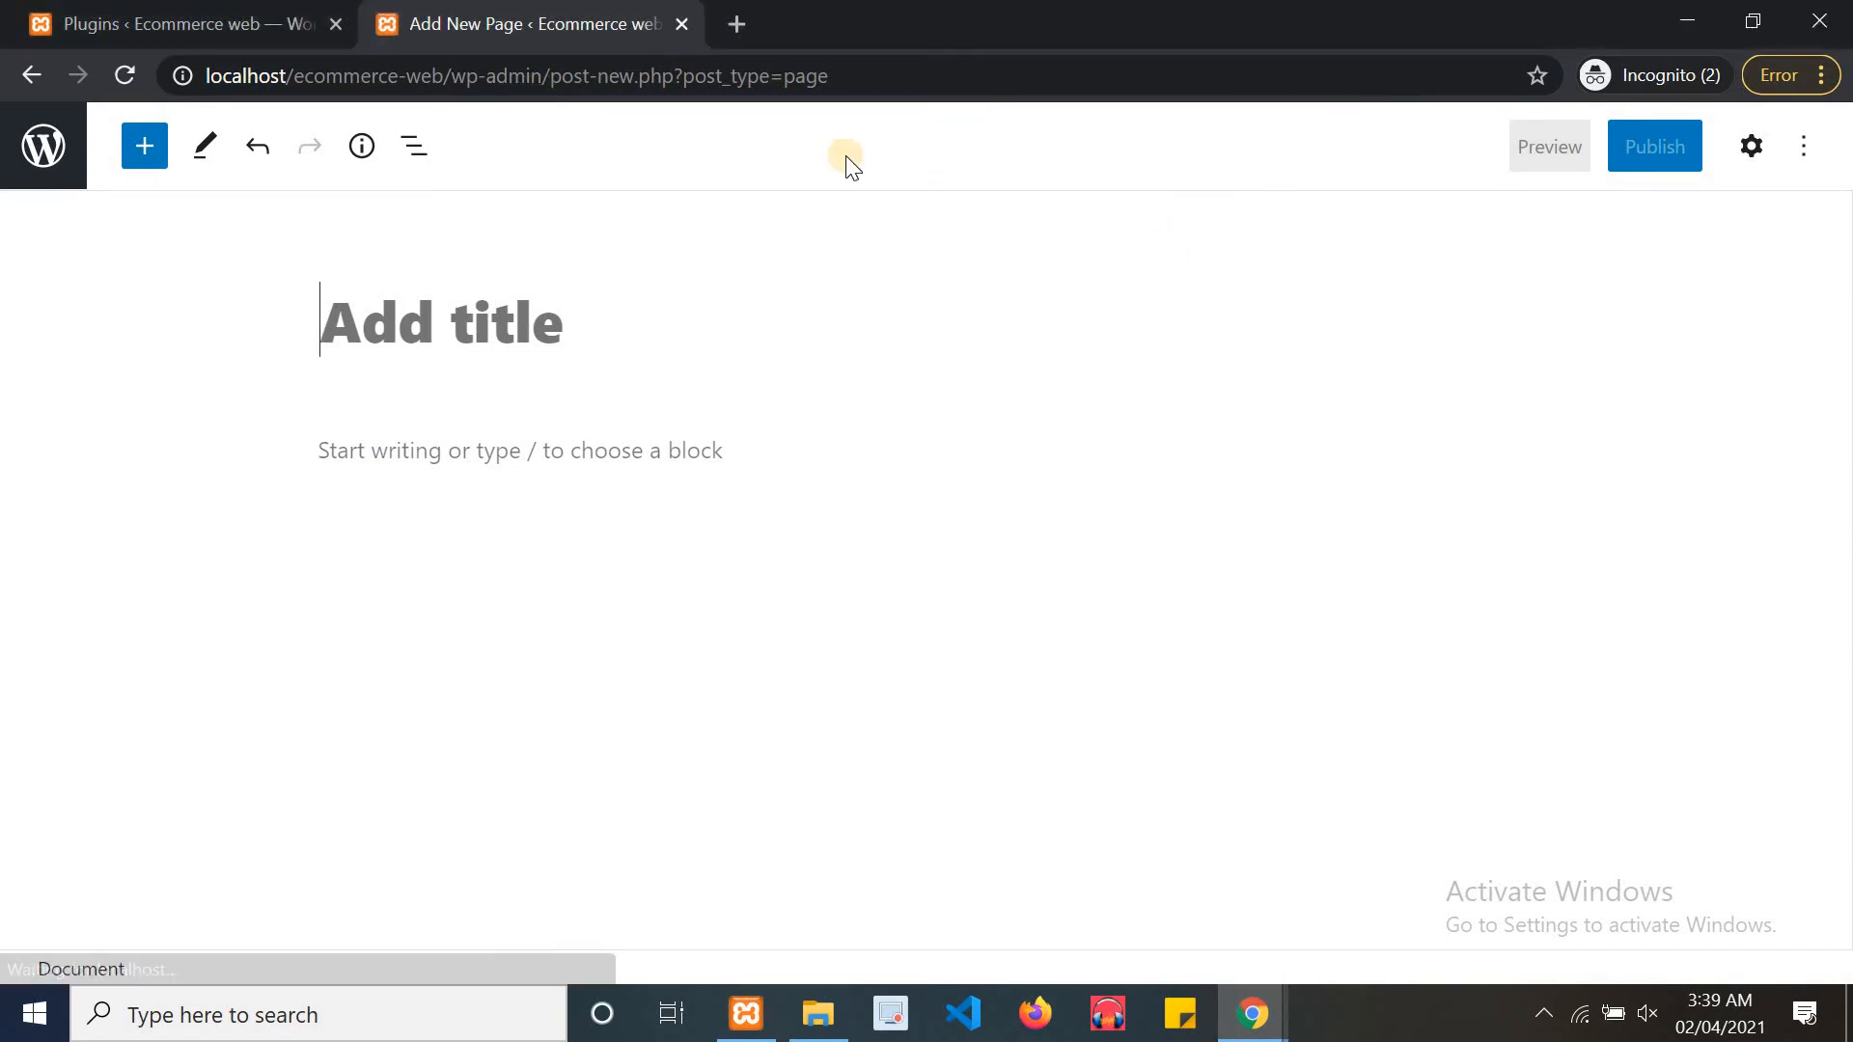
{"action": "right_click", "coordinate": [612, 10]}
{"action": "left_click", "coordinate": [656, 177]}
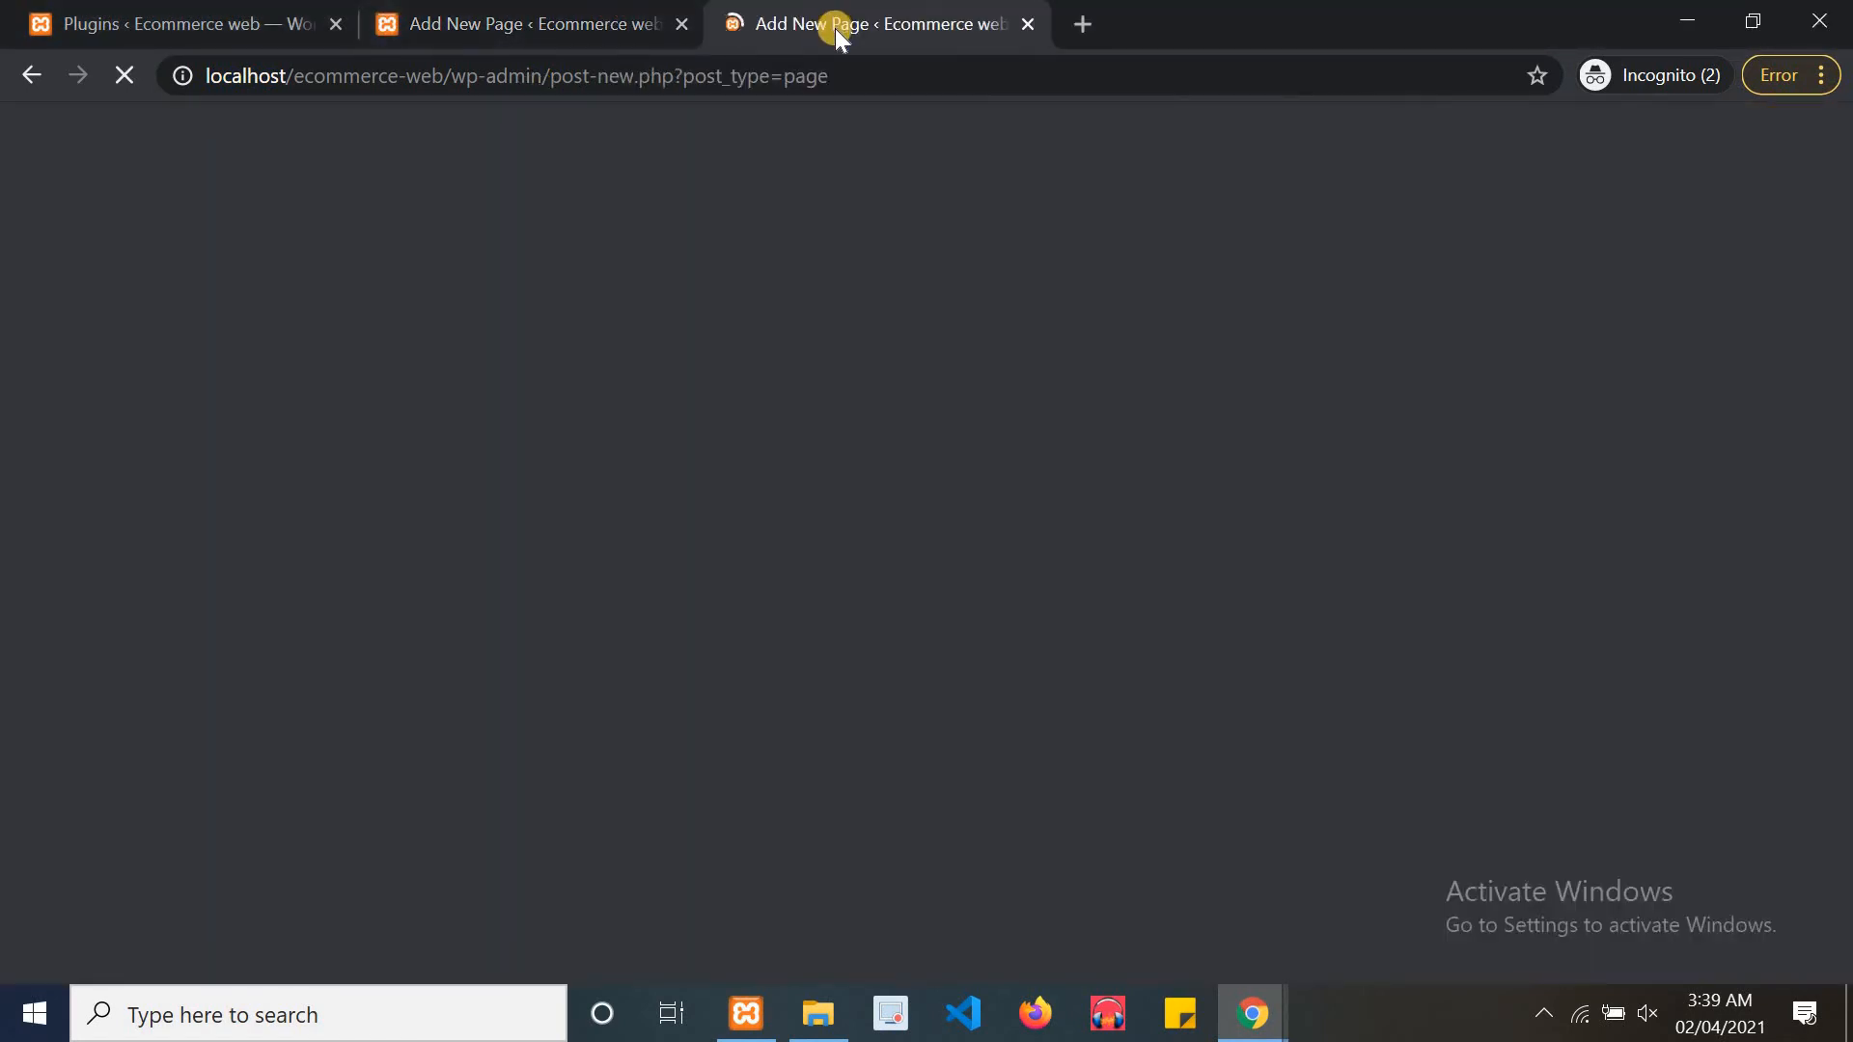
{"action": "mouse_move", "coordinate": [830, 27]}
{"action": "left_mouse_down"}
{"action": "mouse_move", "coordinate": [622, 8]}
{"action": "mouse_move", "coordinate": [817, 8]}
{"action": "left_mouse_up"}
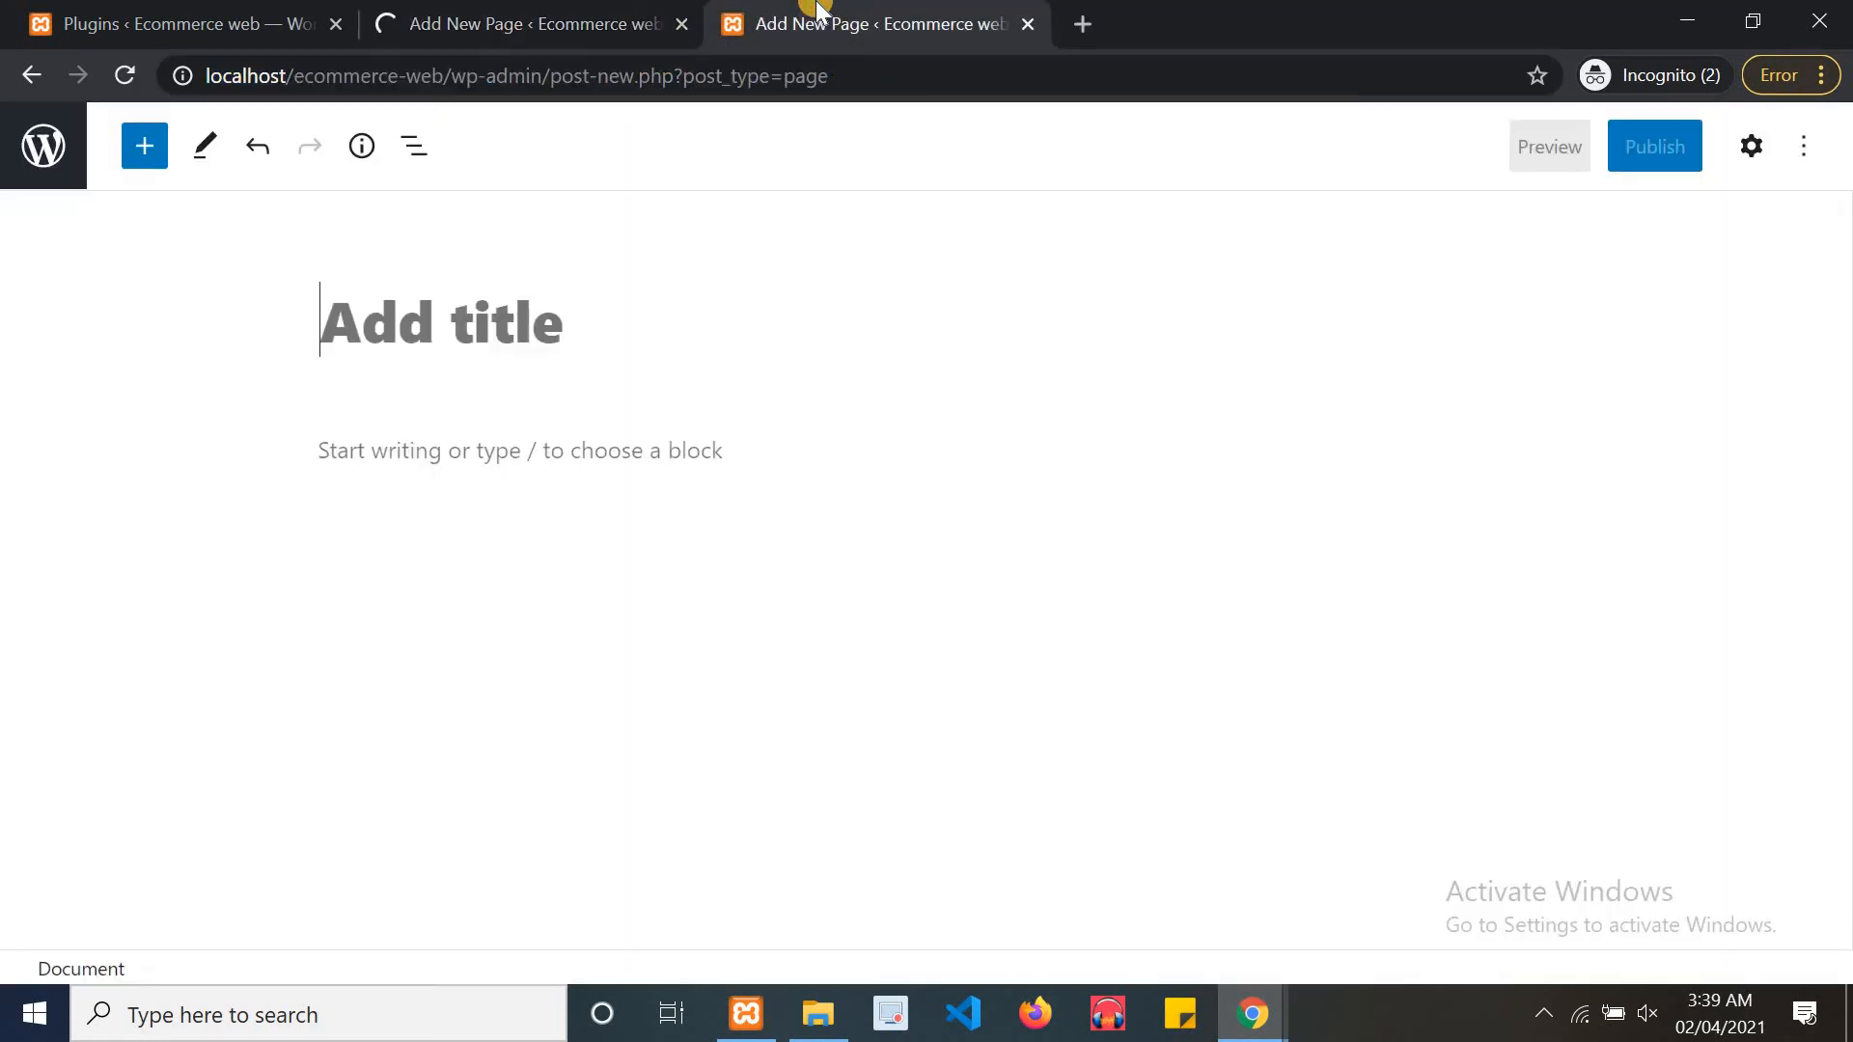
{"action": "left_click", "coordinate": [480, 11]}
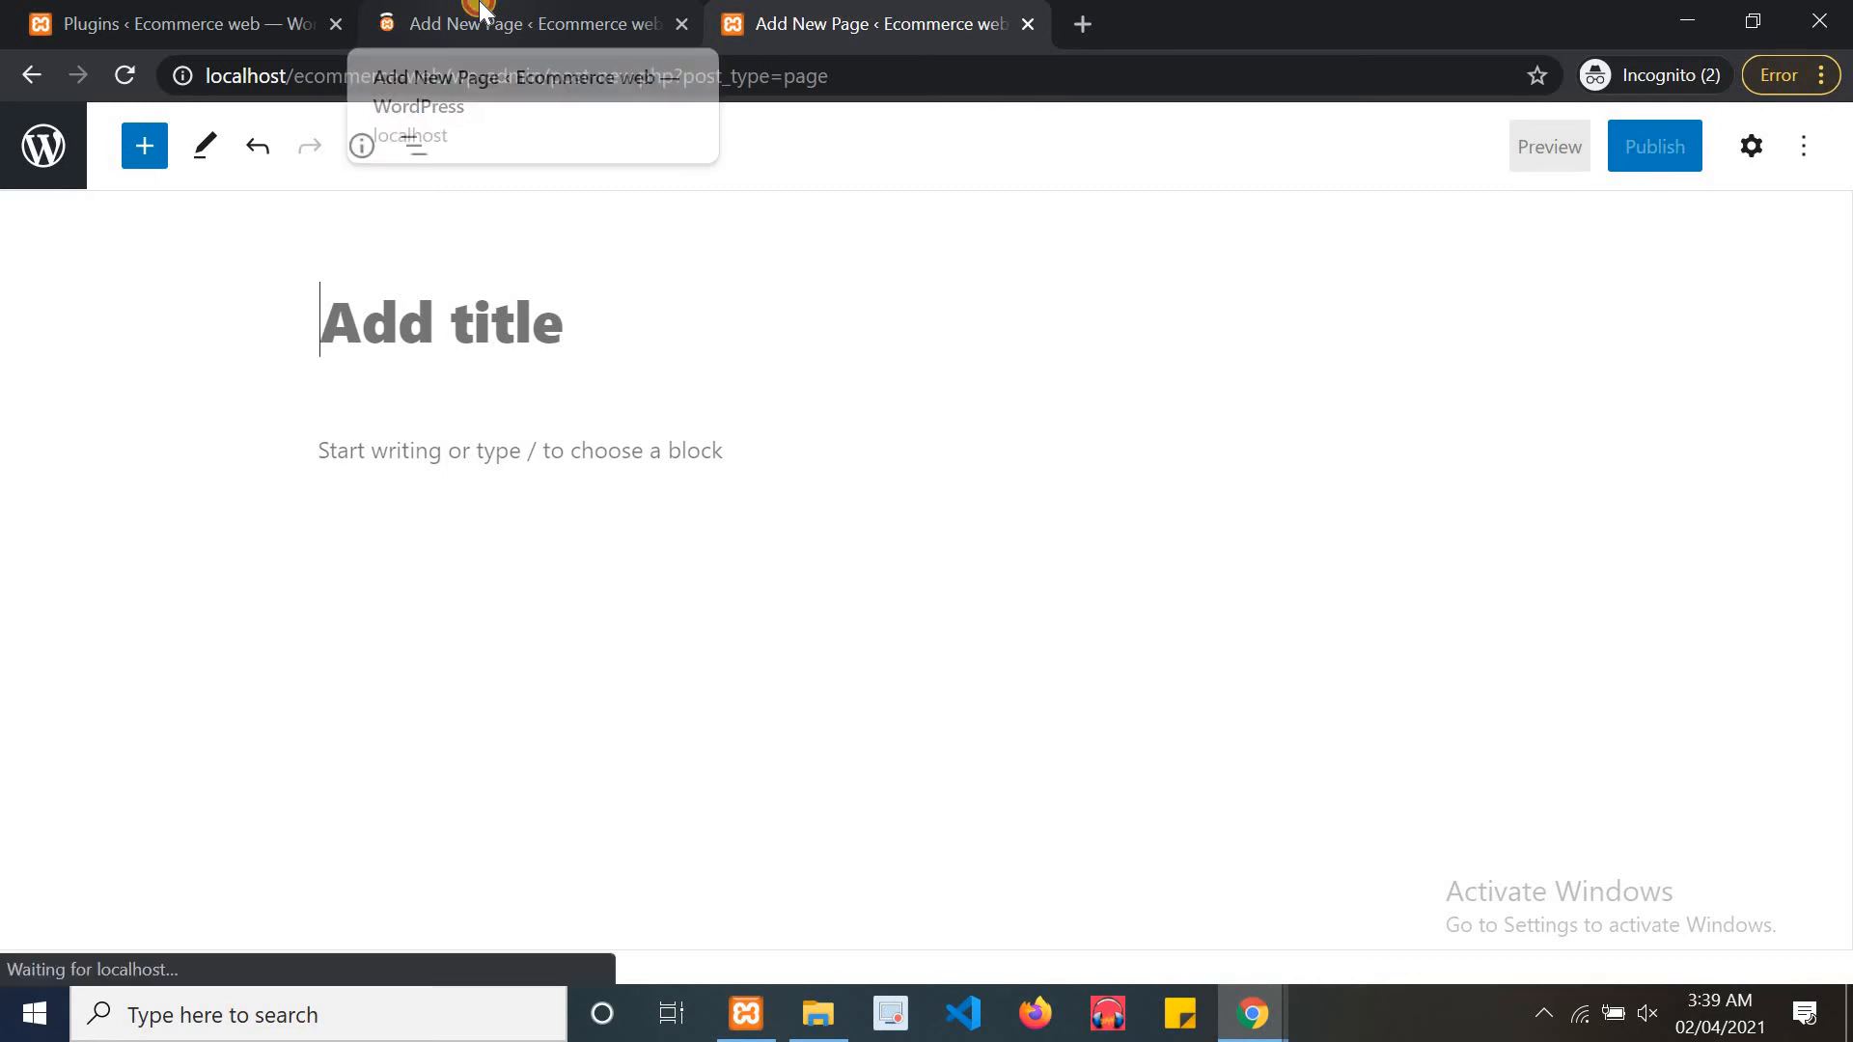
Examine the empty paragraph block and its block settings in the duplicated block editor tab
{"action": "left_click", "coordinate": [786, 9]}
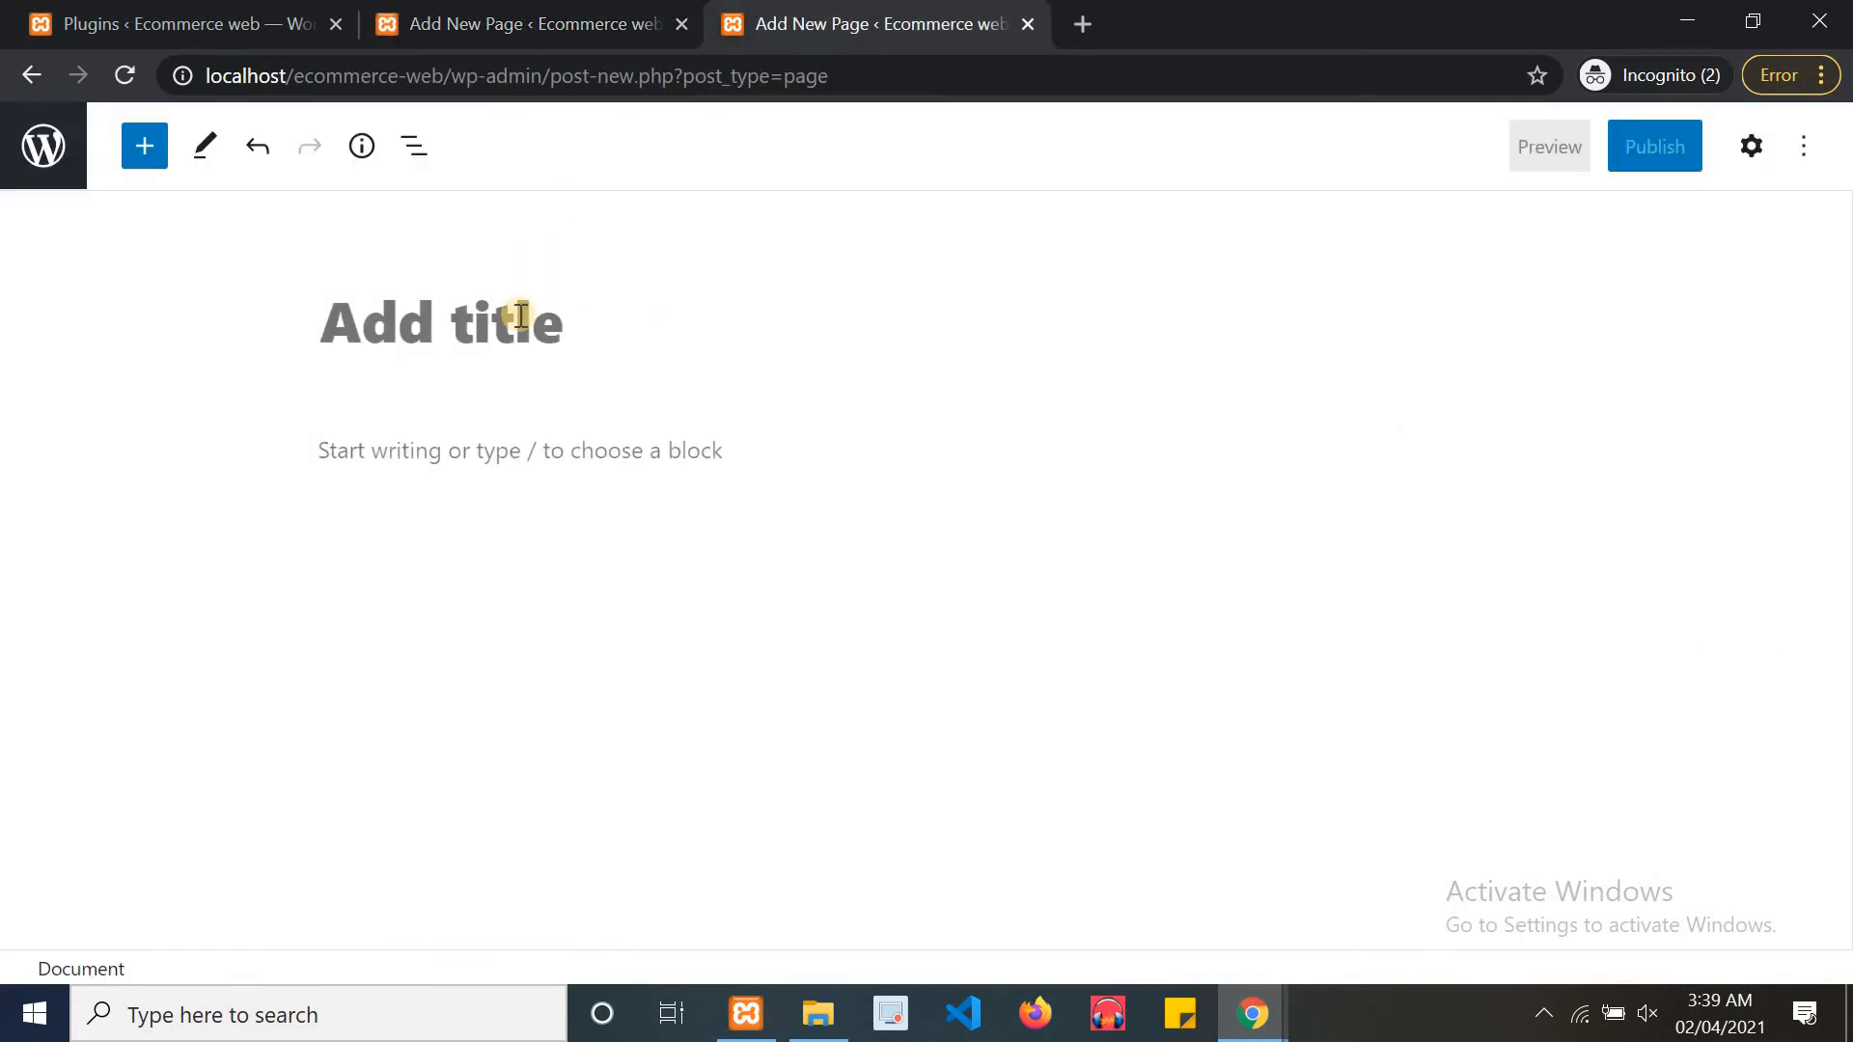
{"action": "left_click", "coordinate": [512, 482]}
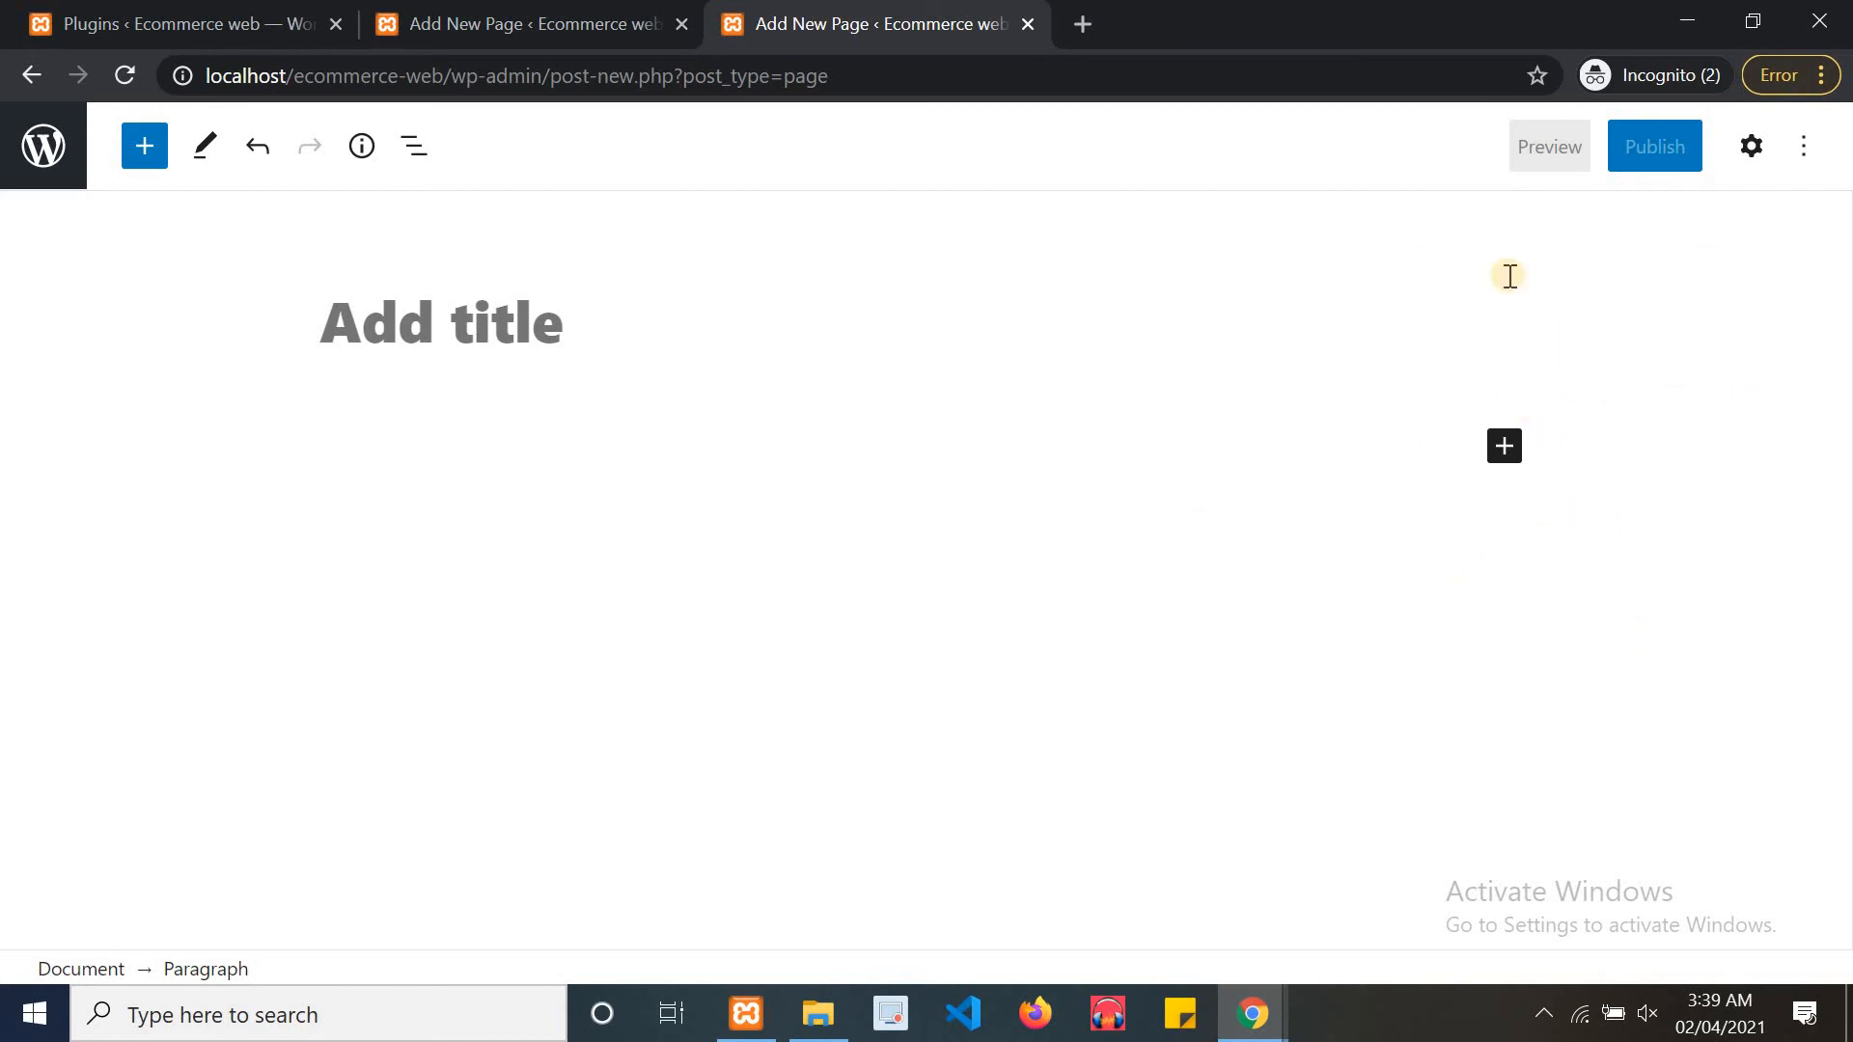
{"action": "left_click", "coordinate": [1508, 433]}
{"action": "left_click", "coordinate": [1508, 441]}
{"action": "left_click", "coordinate": [1752, 145]}
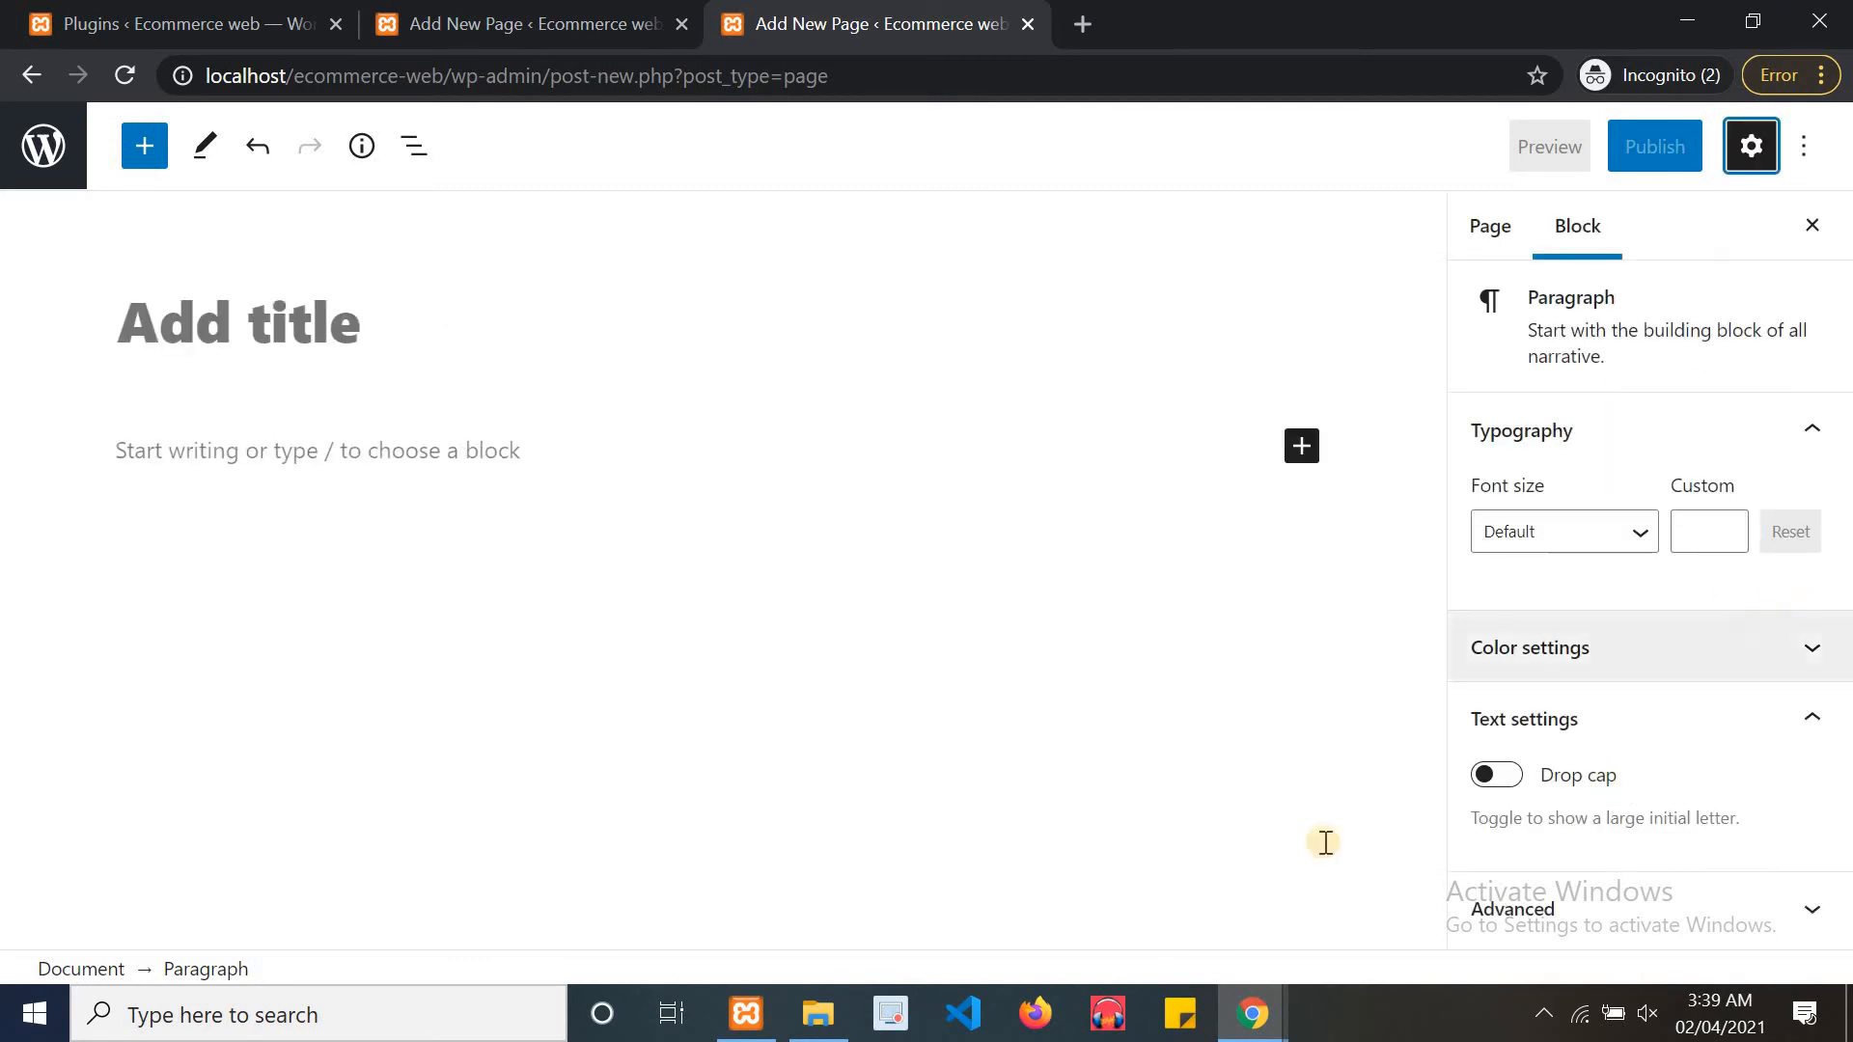
{"action": "left_click", "coordinate": [593, 403]}
{"action": "left_click", "coordinate": [466, 439]}
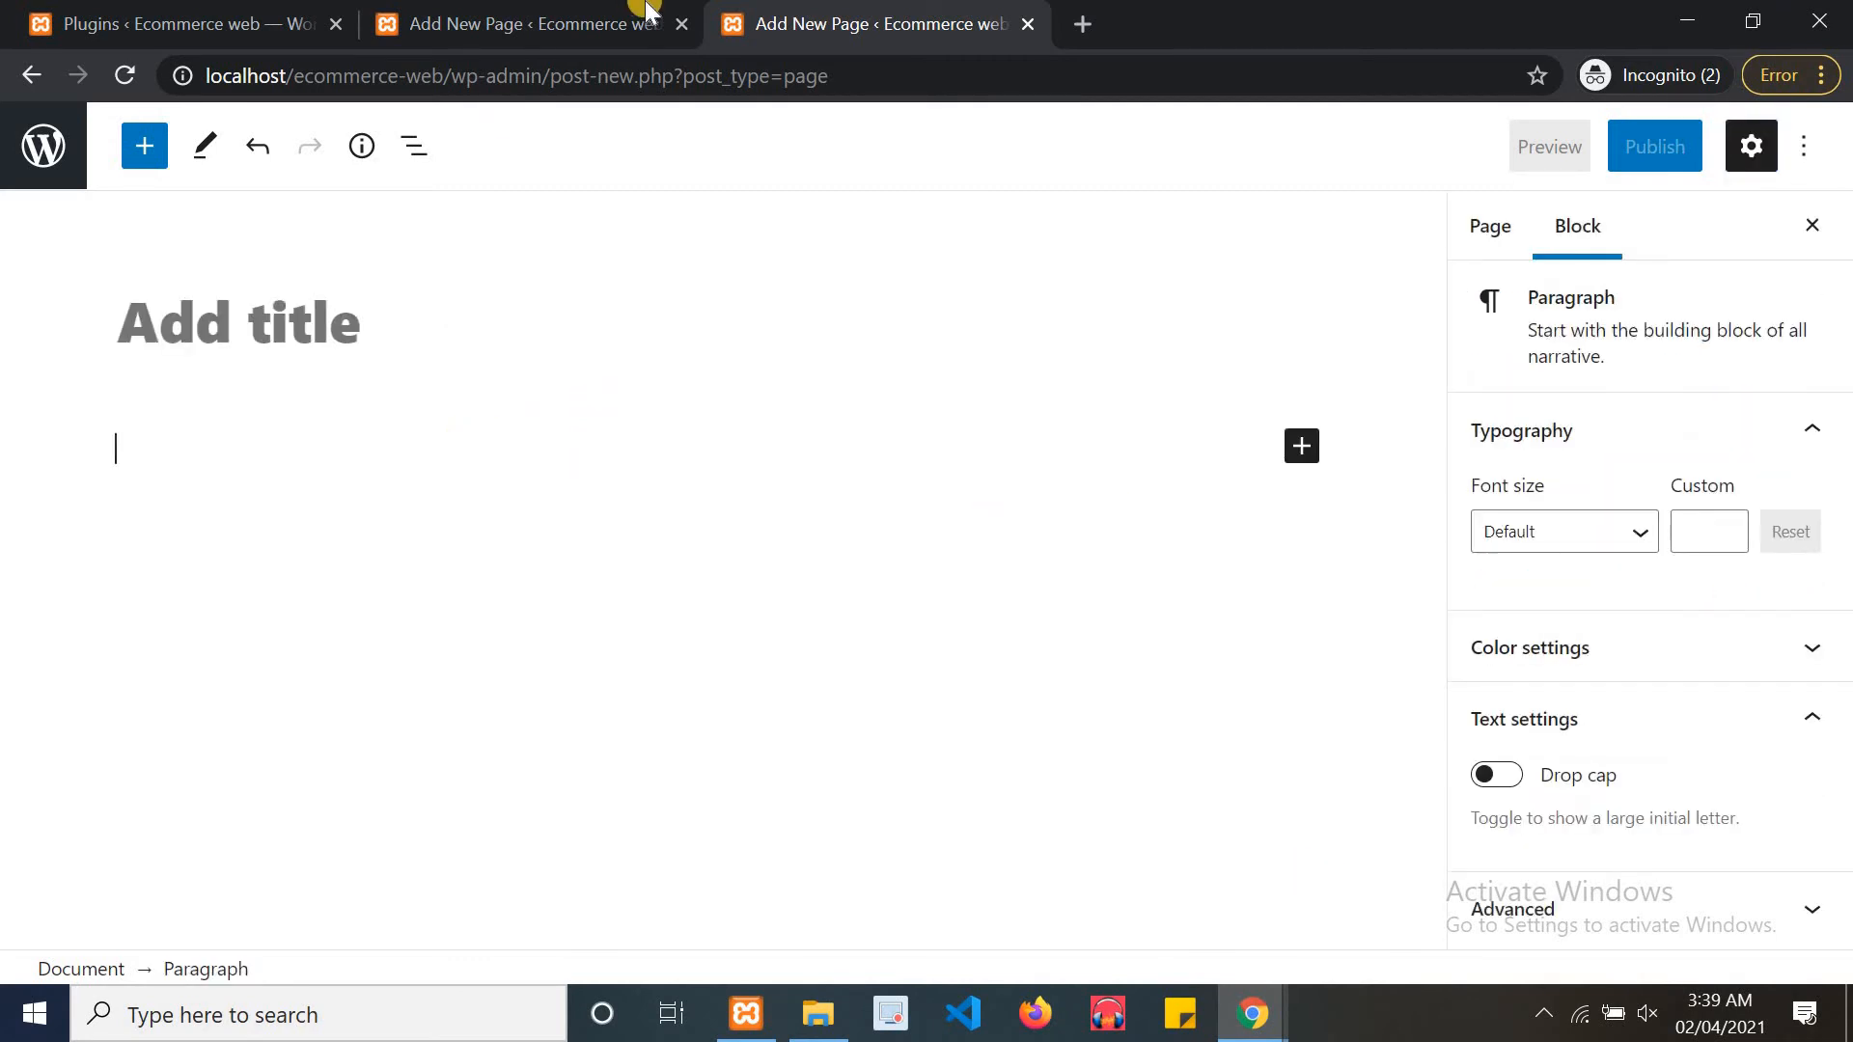
Look over the classic editor in the original new-page tab and title the page Home
{"action": "left_click", "coordinate": [579, 16]}
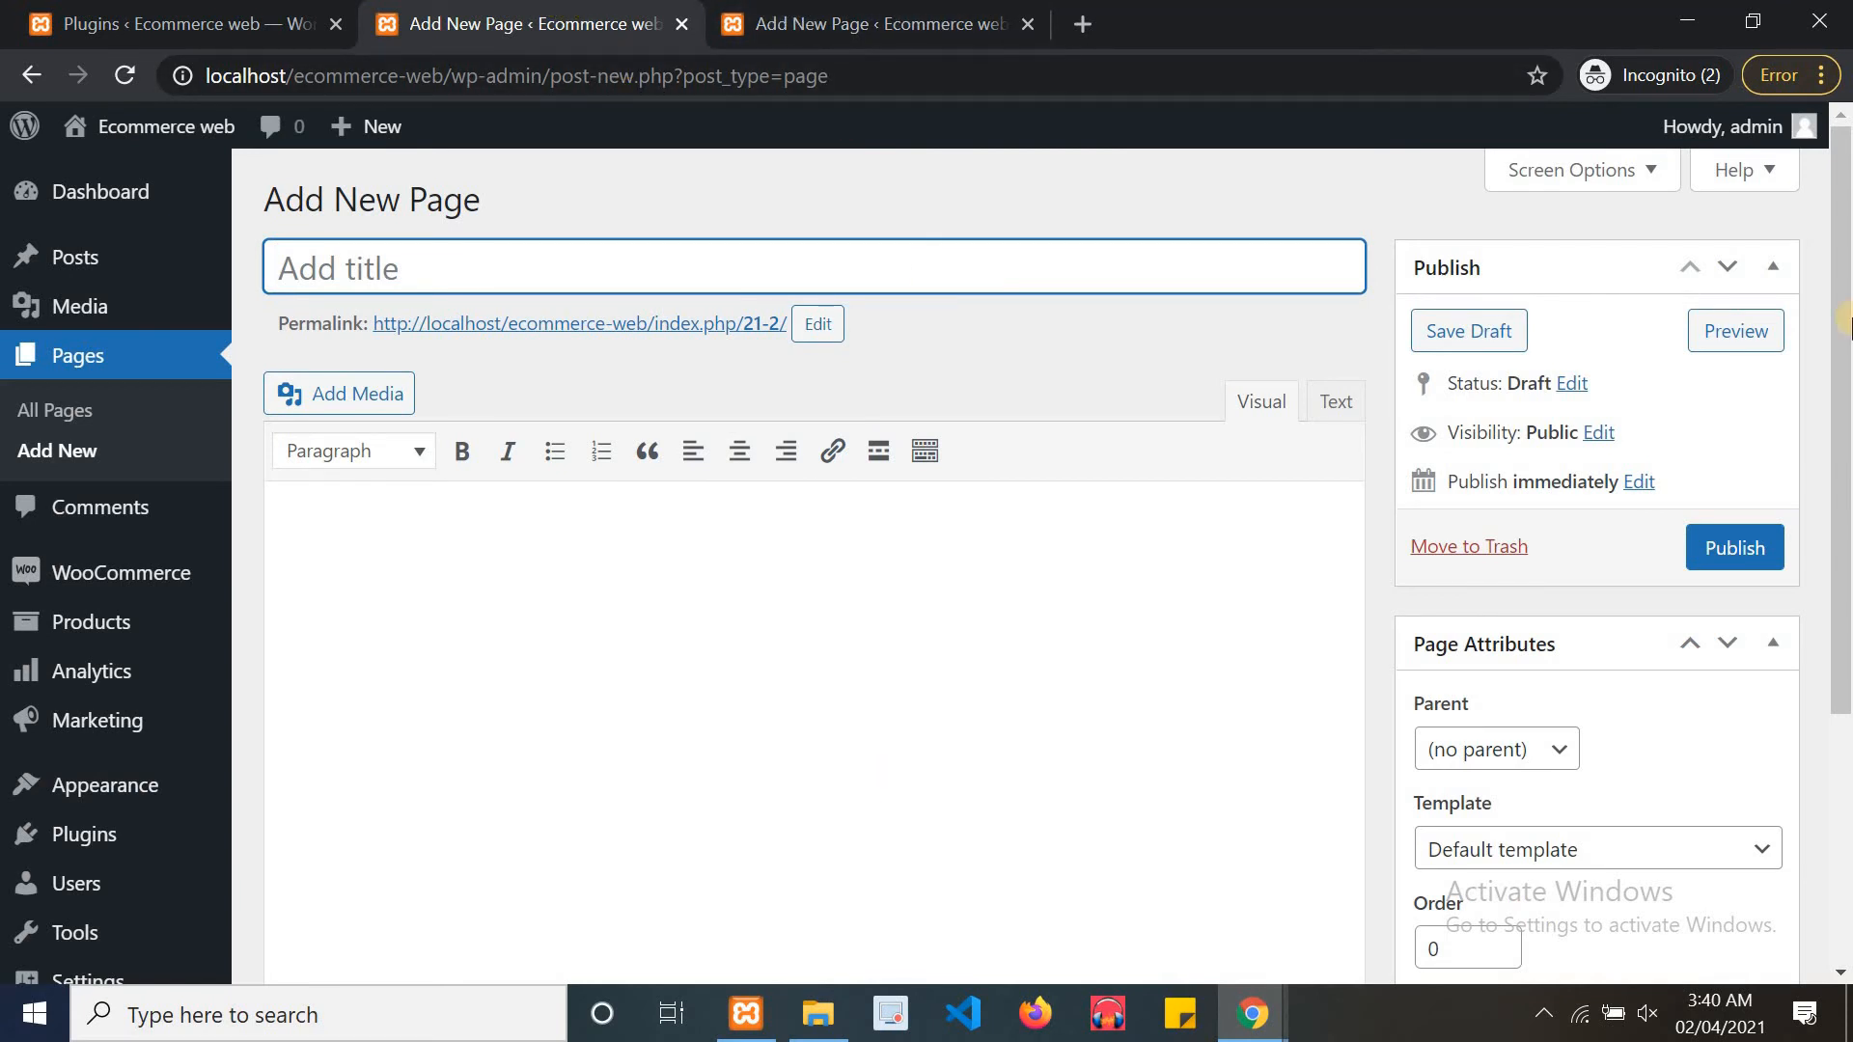
{"action": "left_click", "coordinate": [1845, 736]}
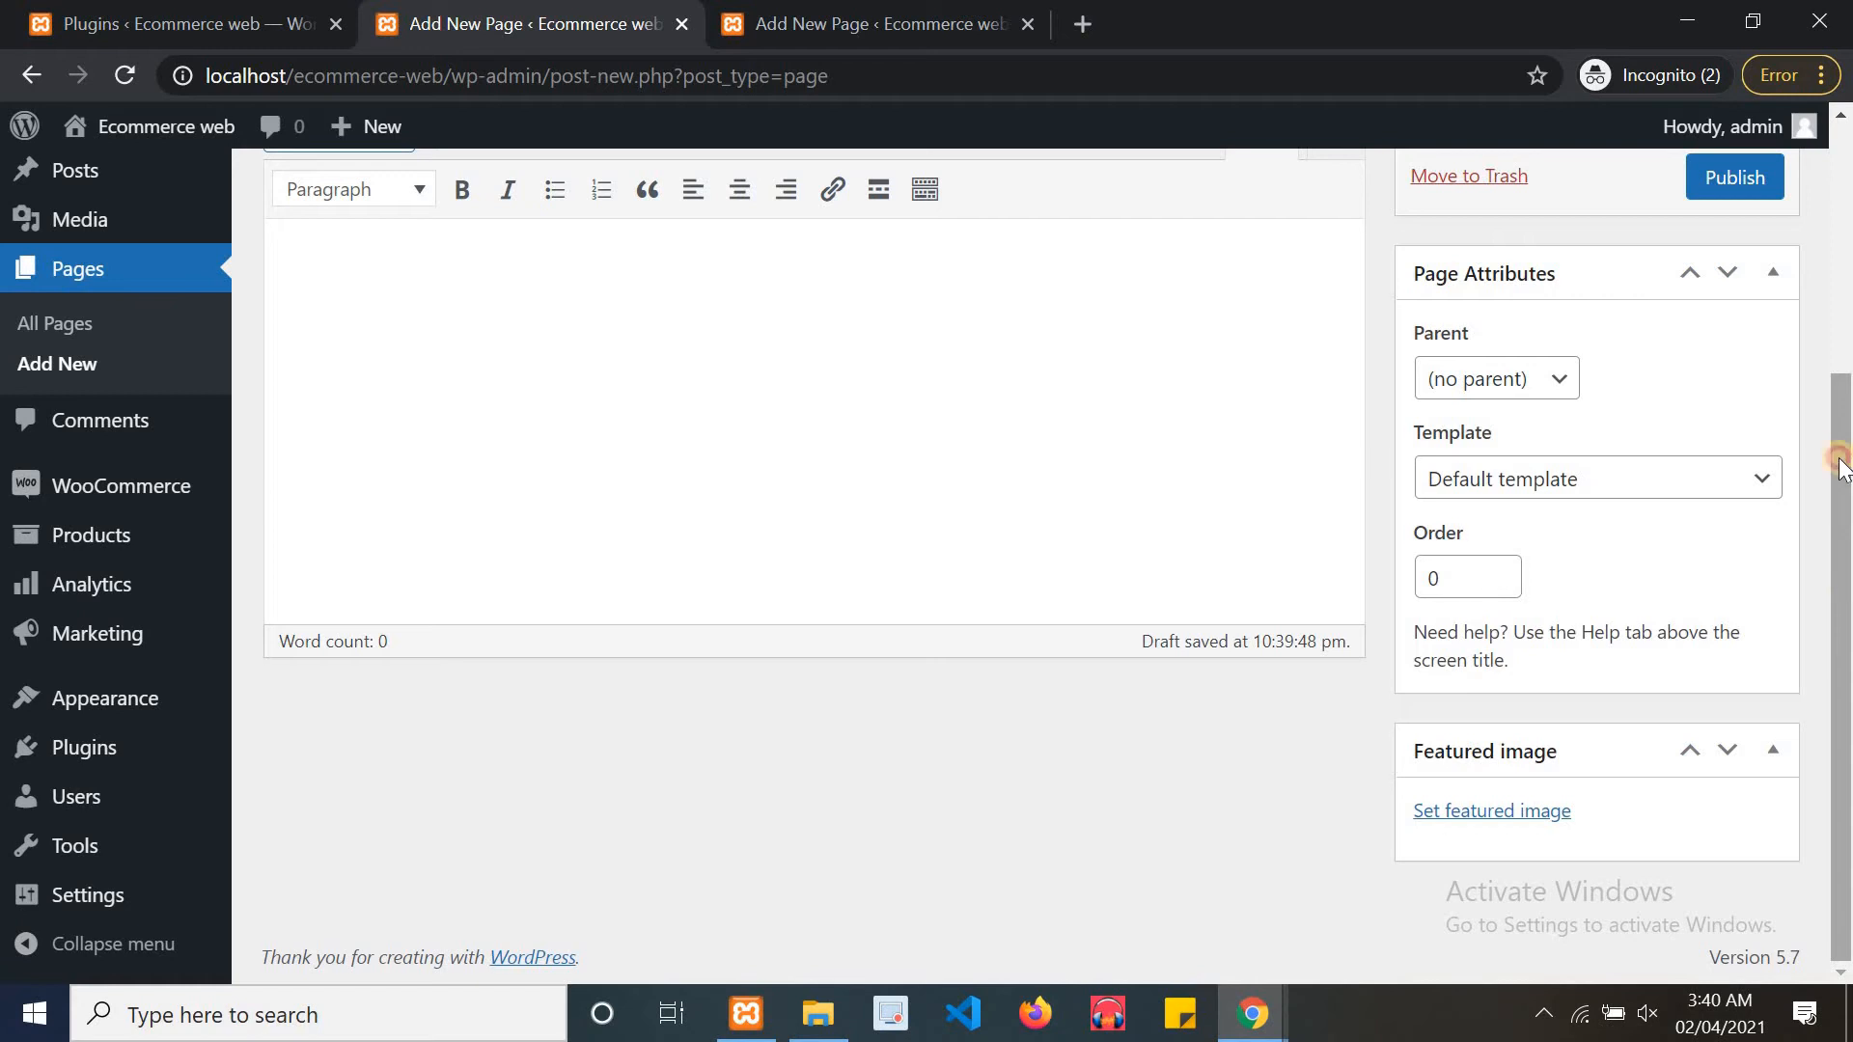
{"action": "left_click_drag", "start_coordinate": [1839, 461], "coordinate": [1801, 252]}
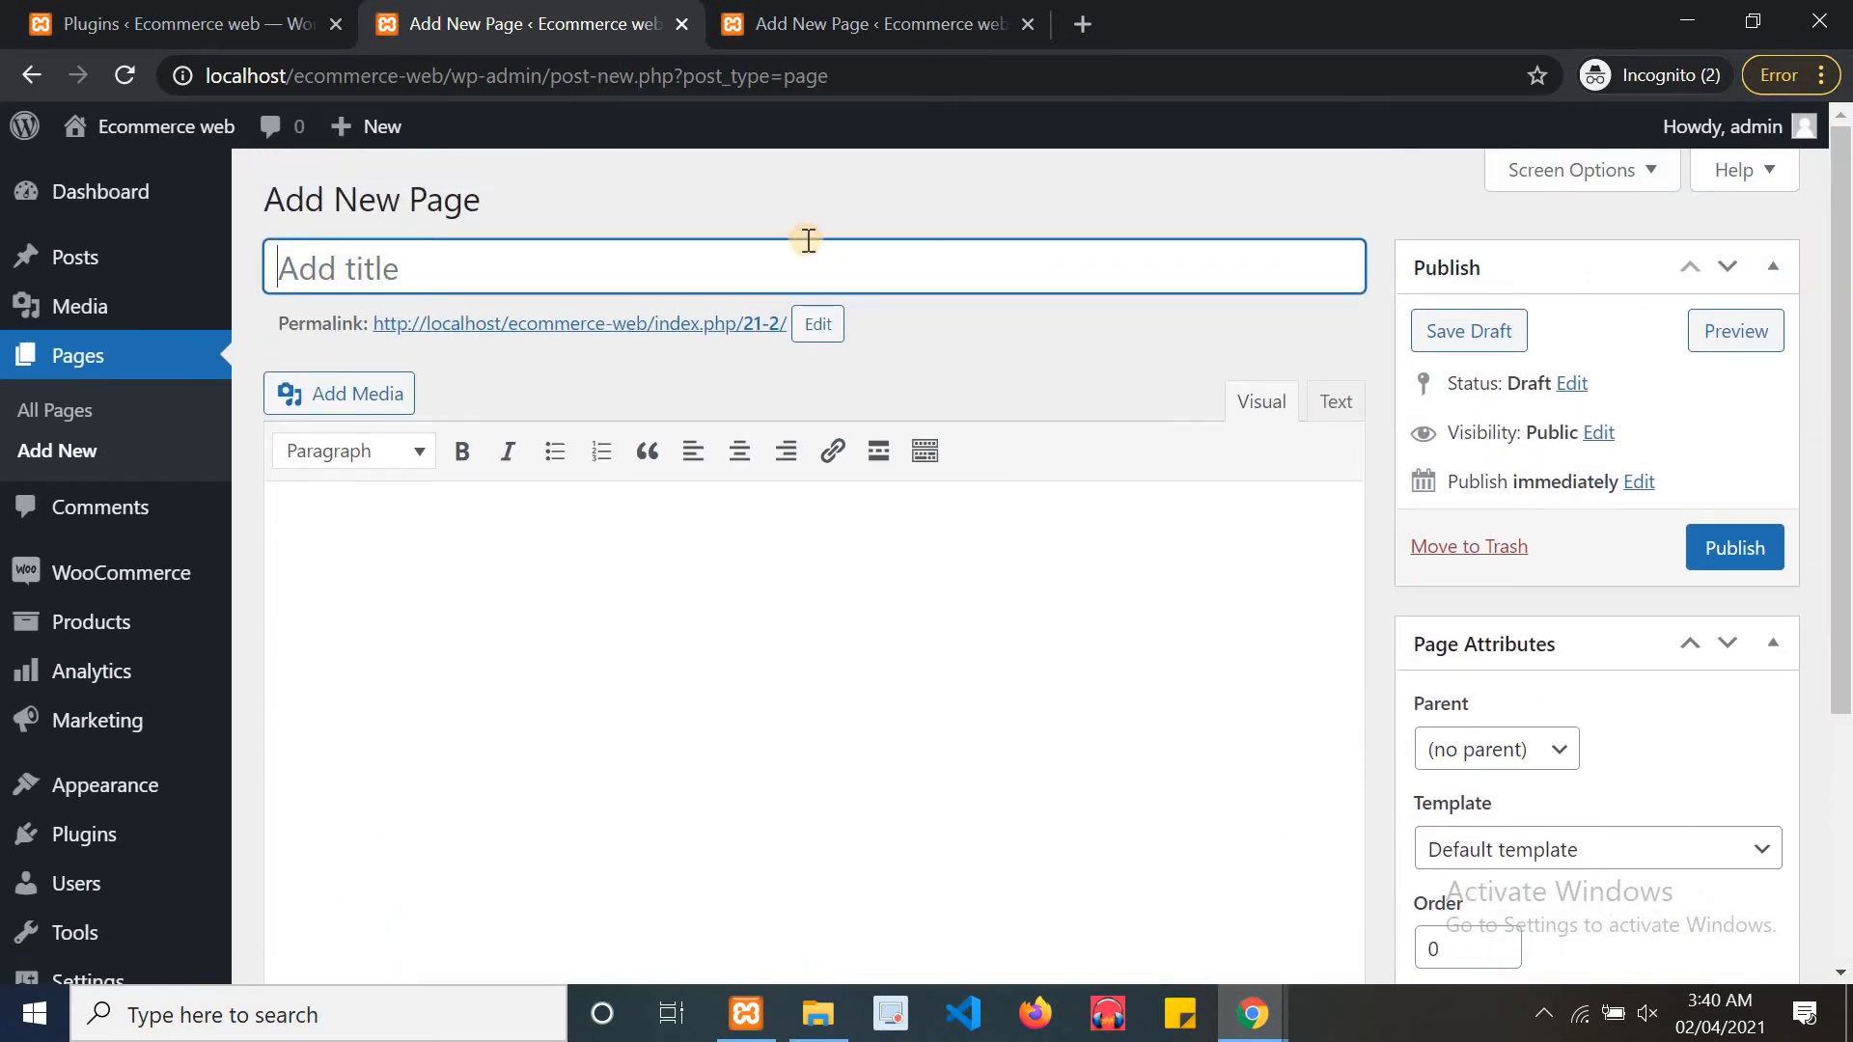
{"action": "type", "text": "hOME"}
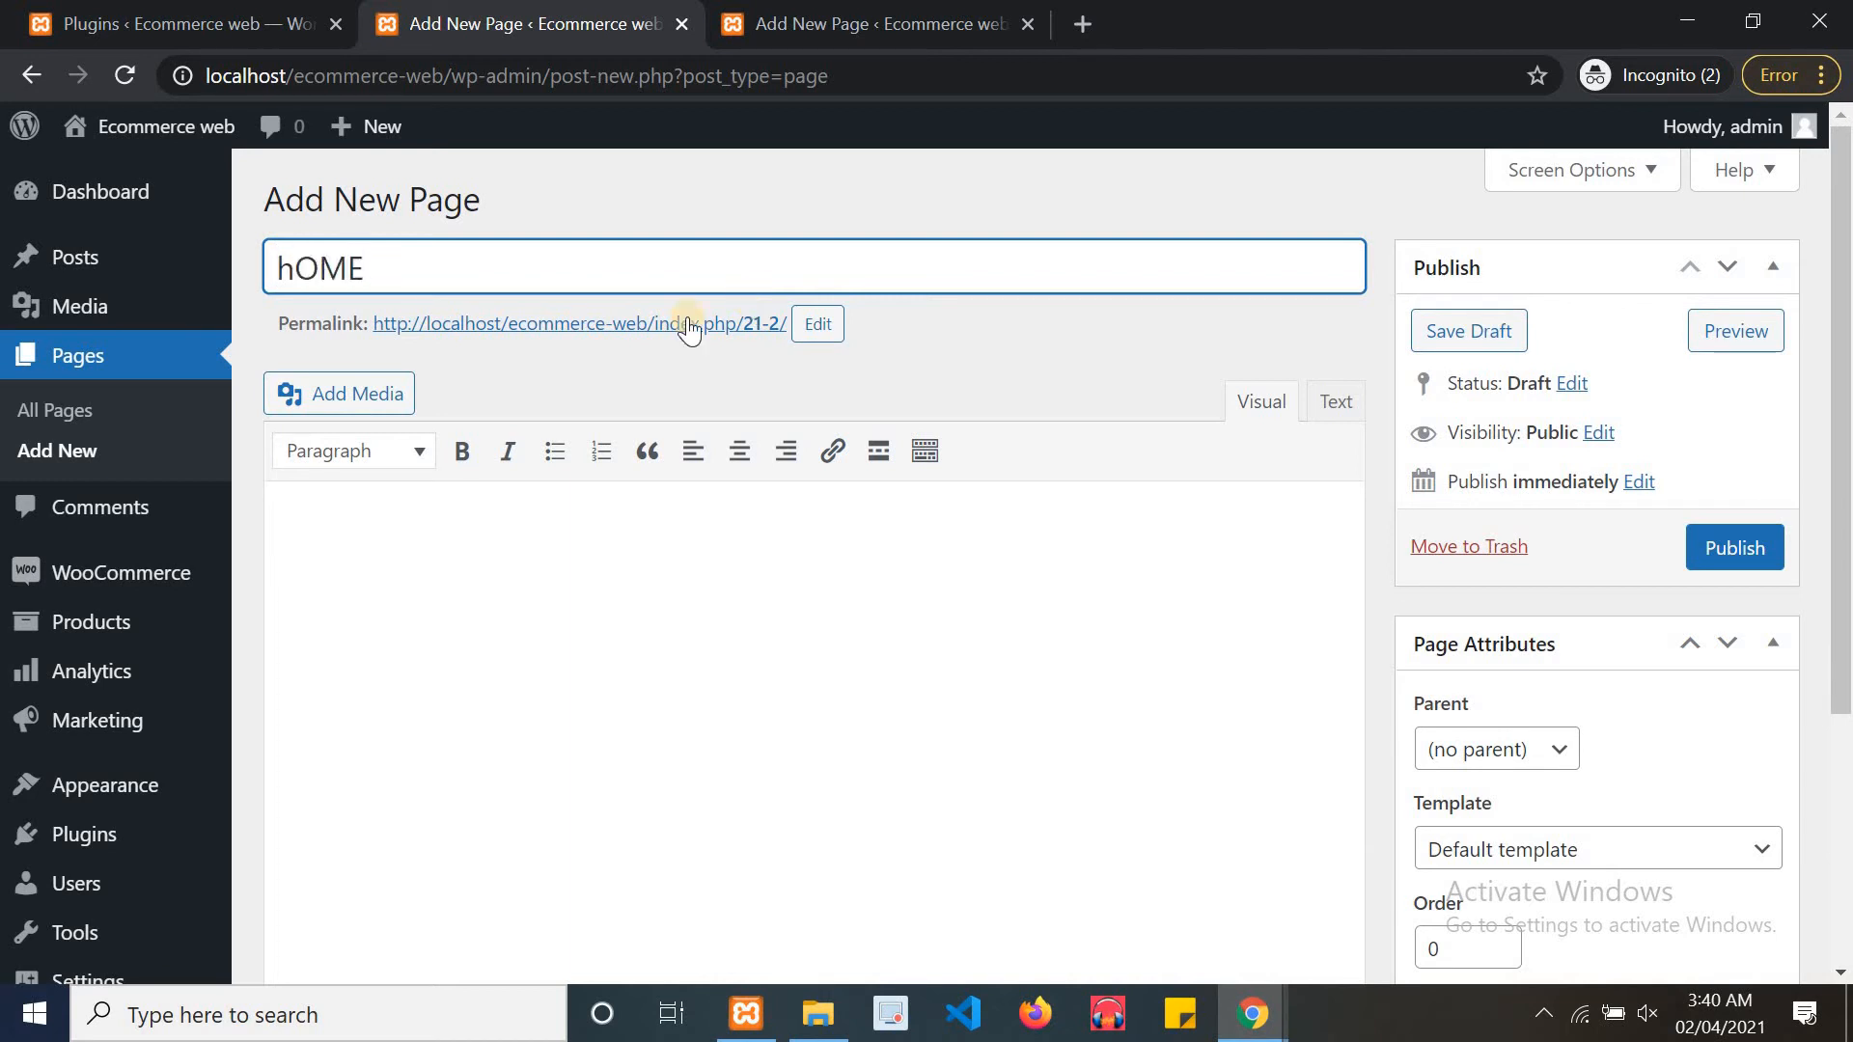
{"action": "double_click", "coordinate": [365, 273]}
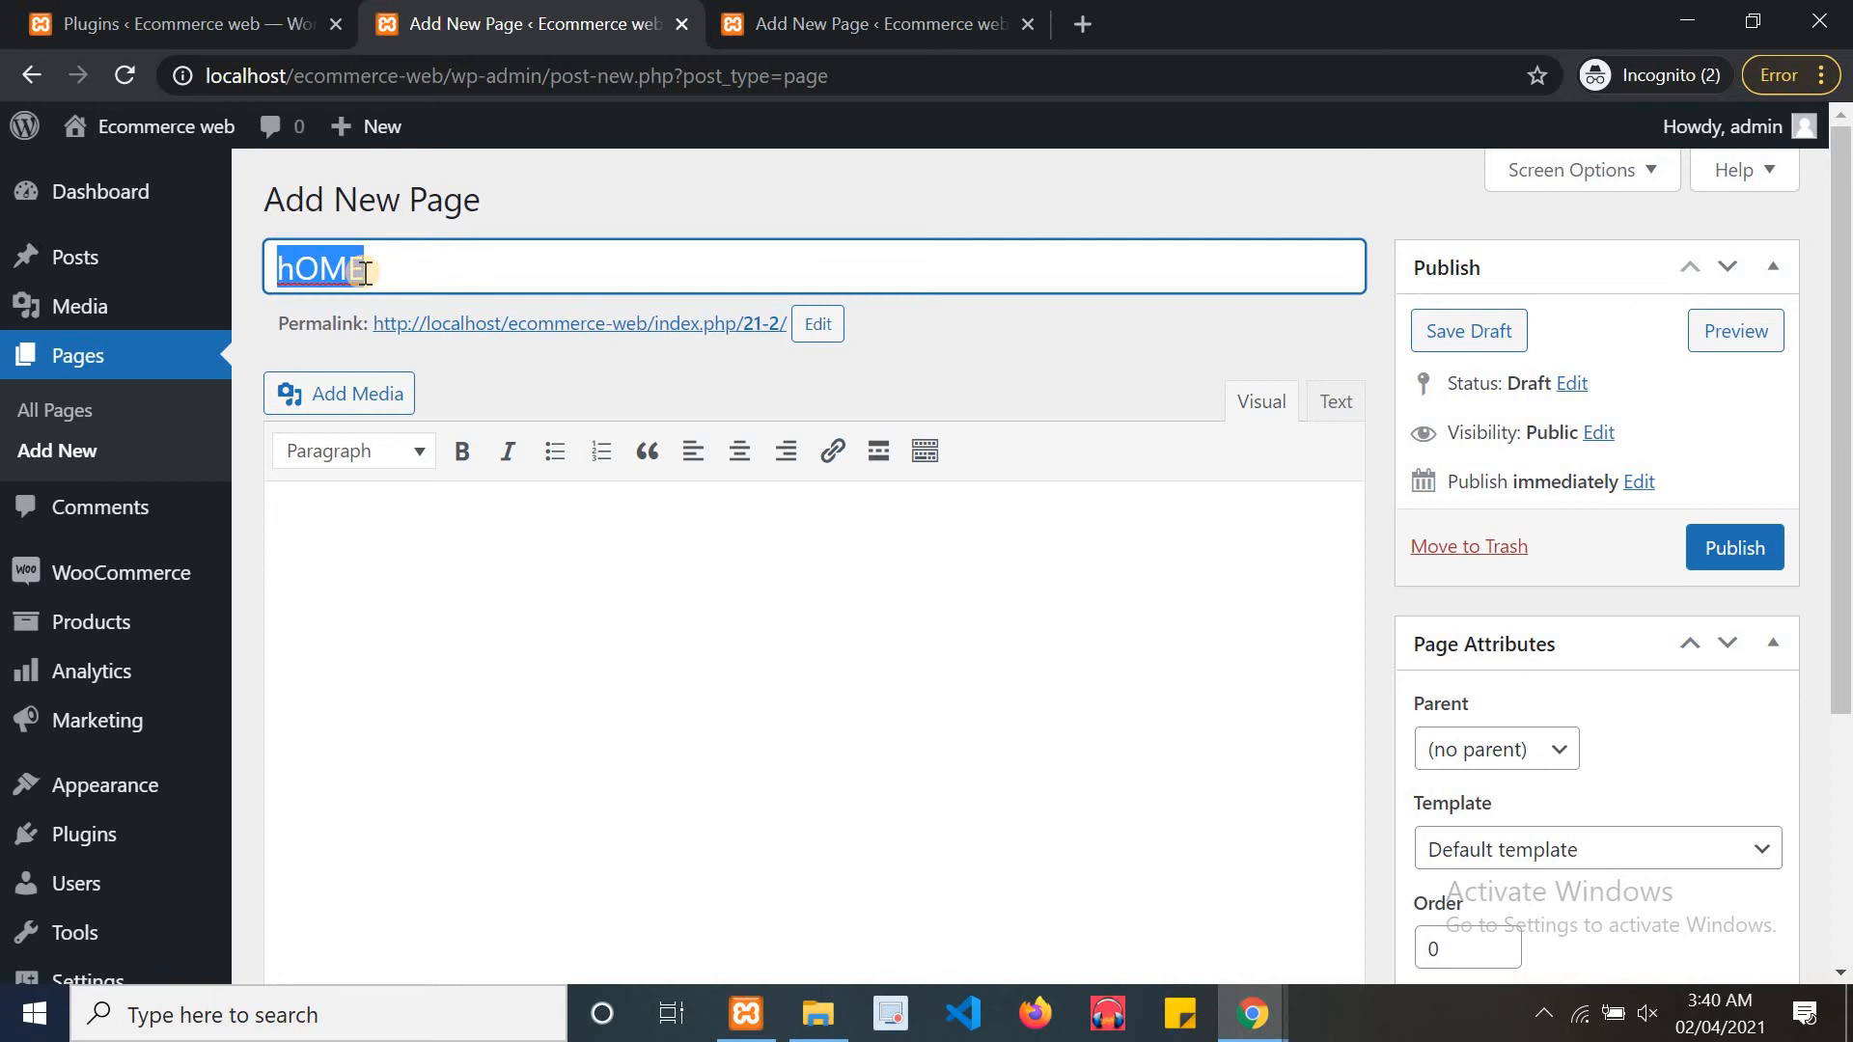
{"action": "key", "text": "BackSpace"}
{"action": "type", "text": "Home"}
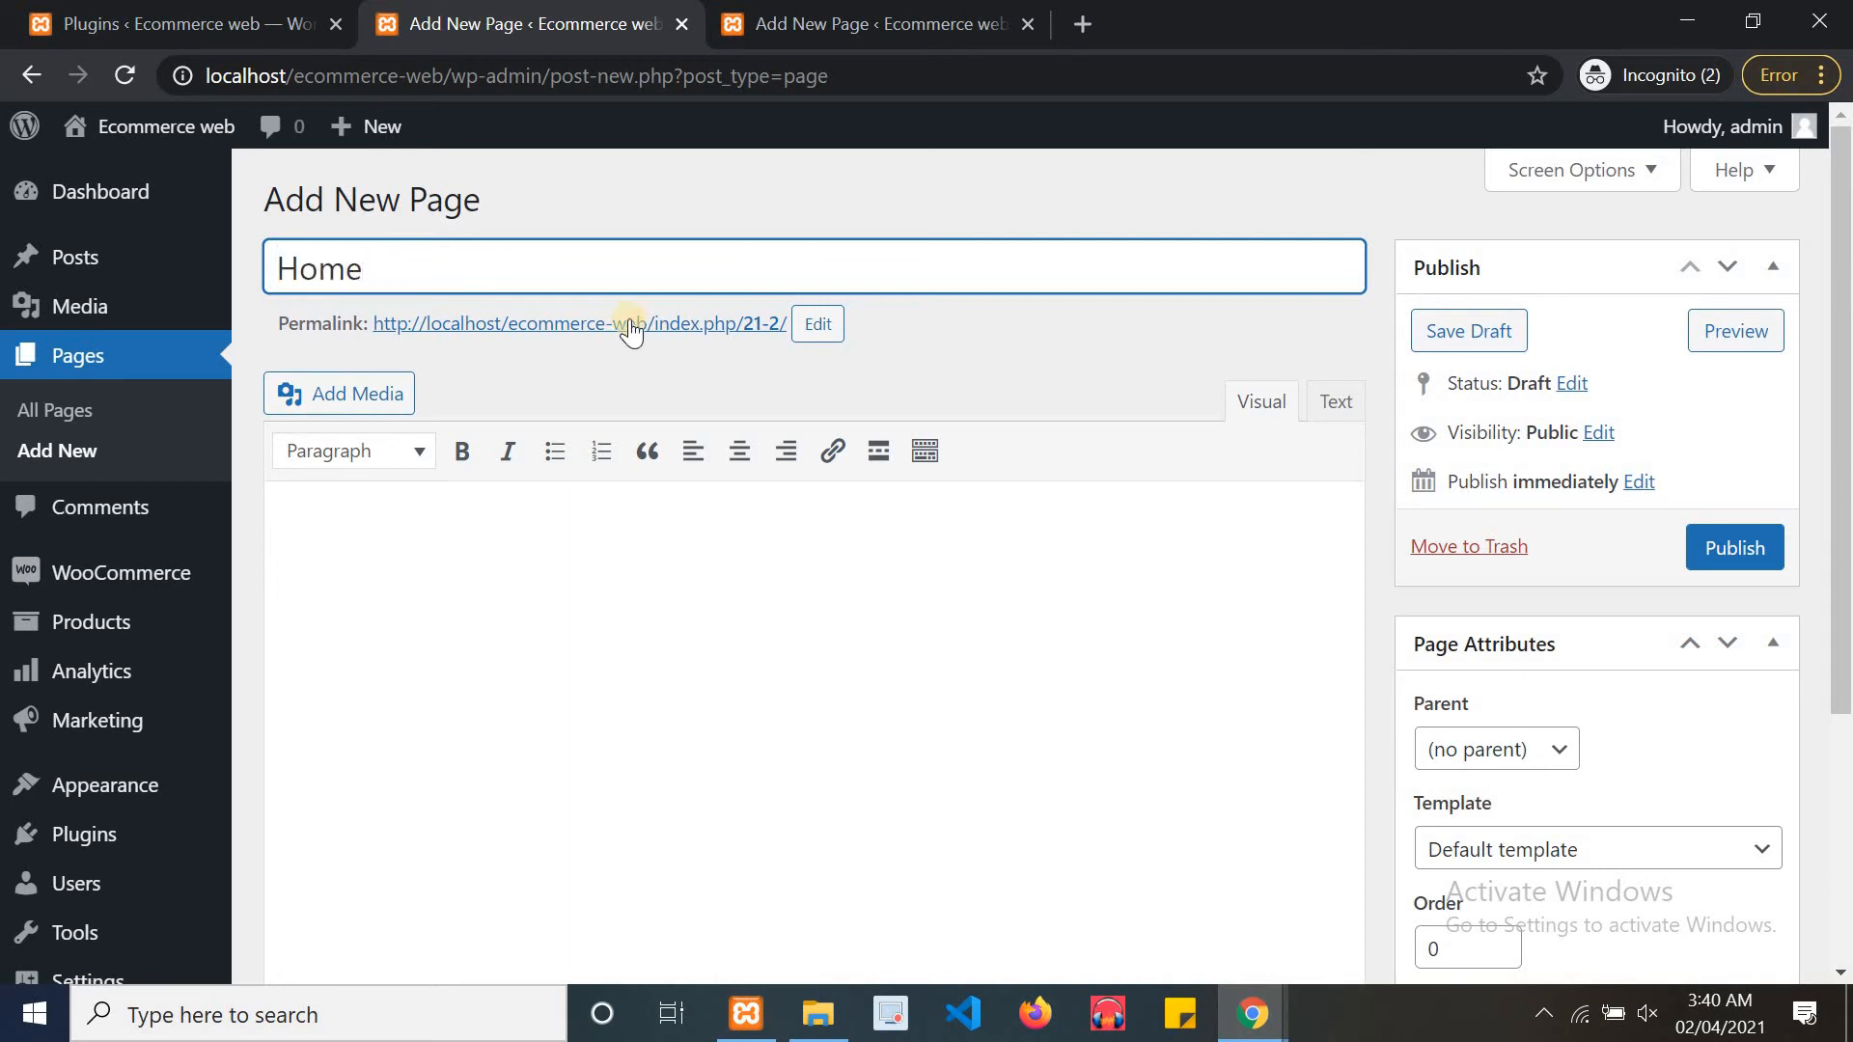
Set the Home page's template to Full-width Page Template, No Sidebar
{"action": "scroll", "coordinate": [1845, 528], "scroll_direction": "down", "scroll_amount": 2}
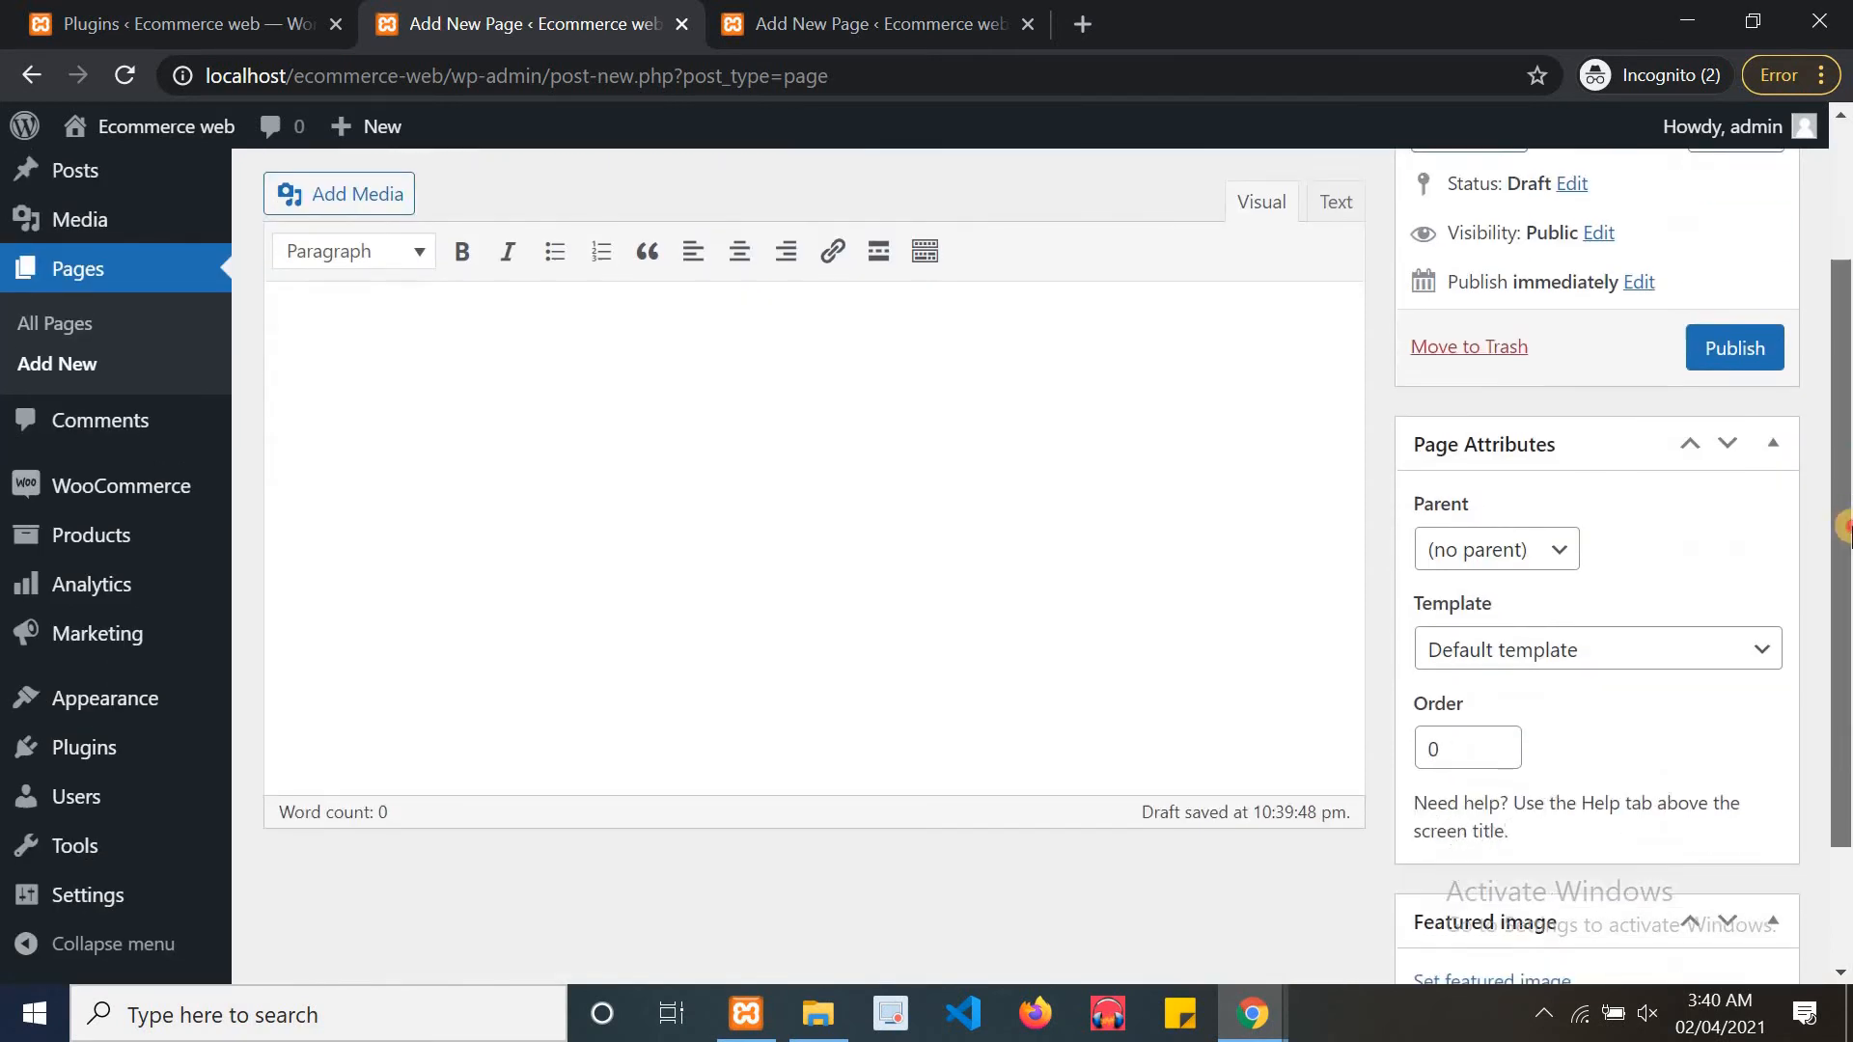
{"action": "left_click_drag", "start_coordinate": [1845, 529], "coordinate": [1845, 791]}
{"action": "scroll", "coordinate": [1638, 348], "scroll_direction": "up", "scroll_amount": 4}
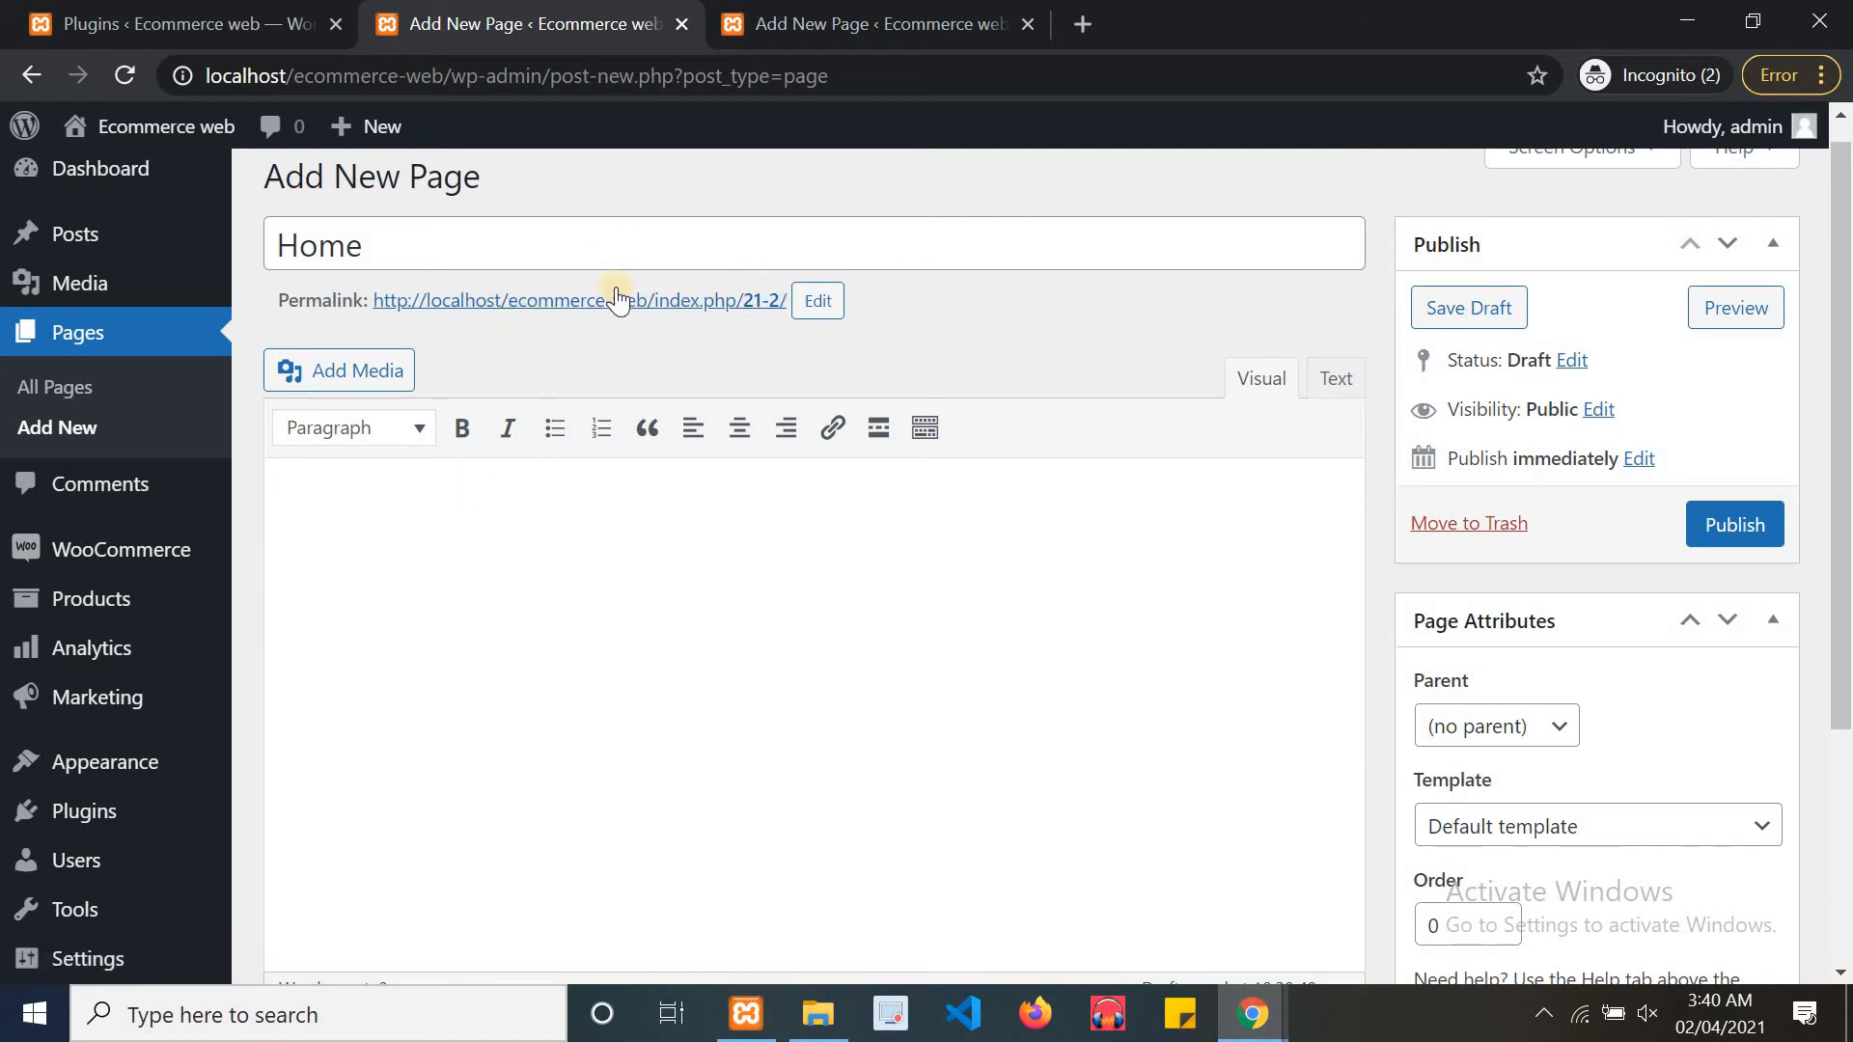
{"action": "left_click", "coordinate": [1017, 736]}
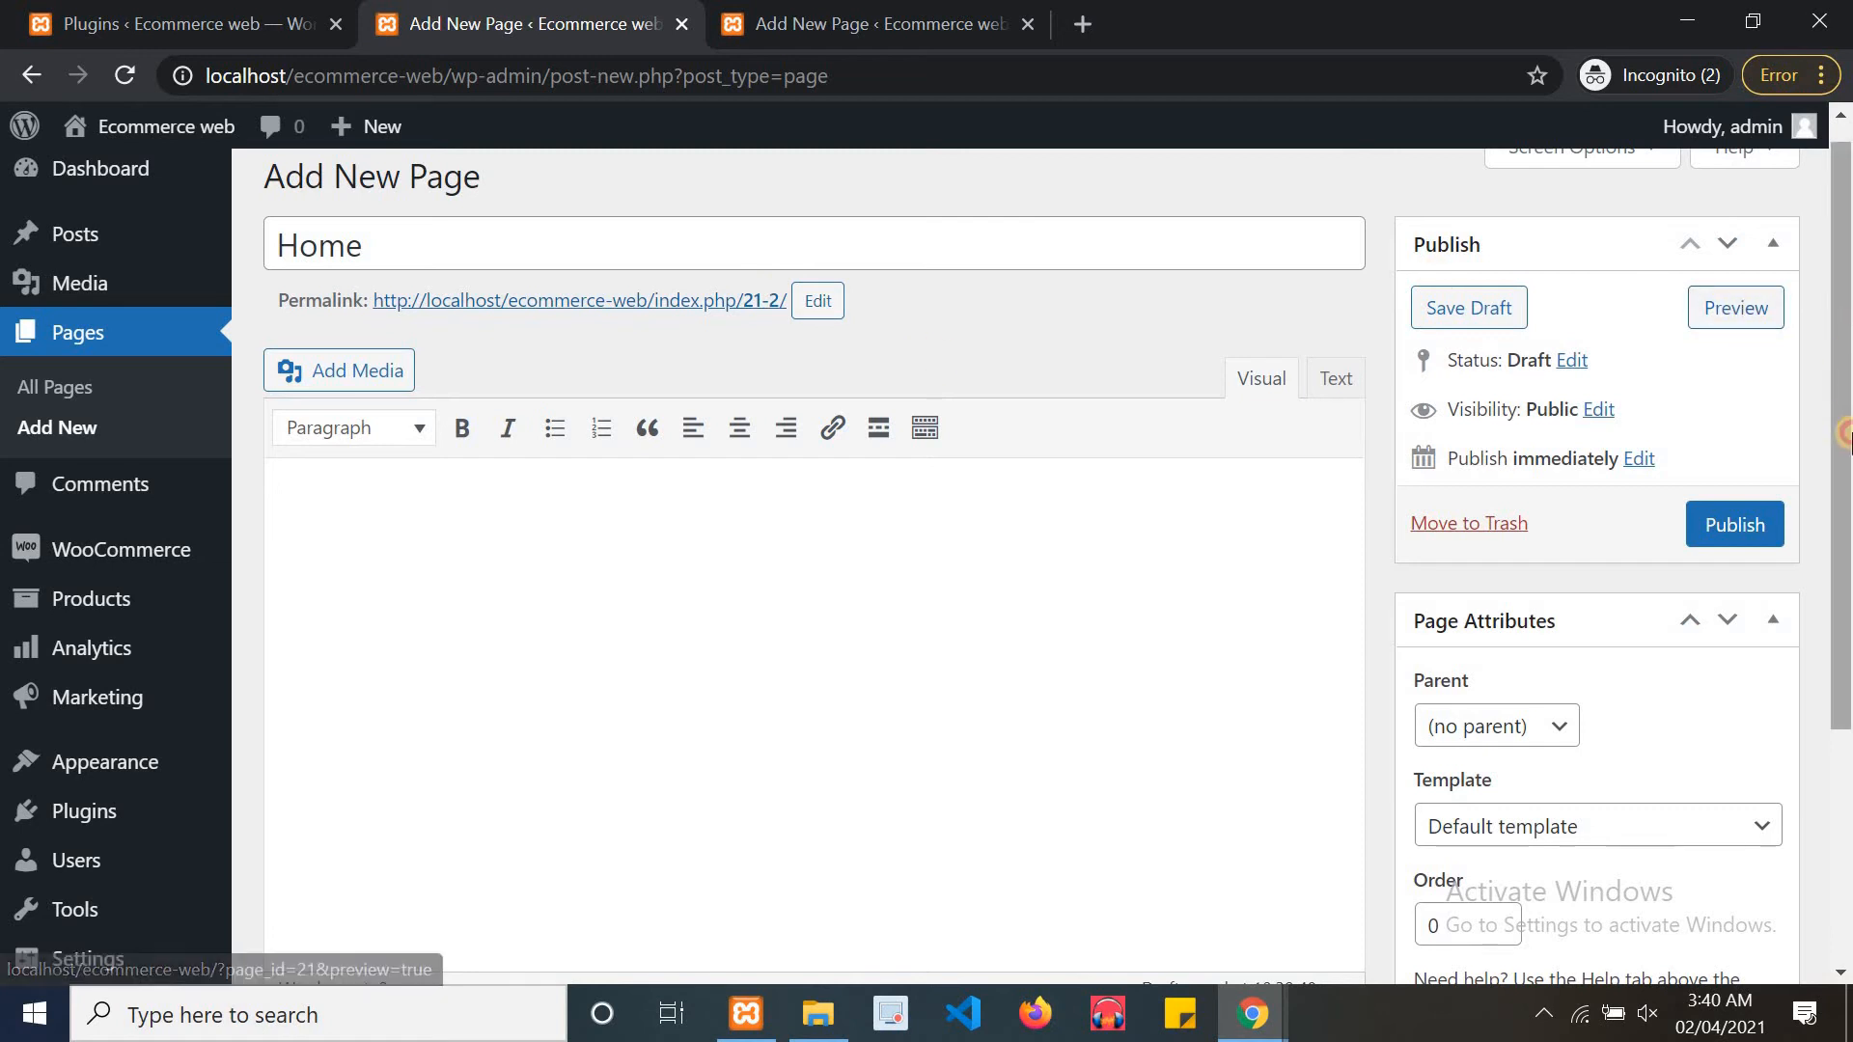
{"action": "scroll", "coordinate": [1845, 333], "scroll_direction": "down", "scroll_amount": 3}
{"action": "left_click", "coordinate": [1587, 543]}
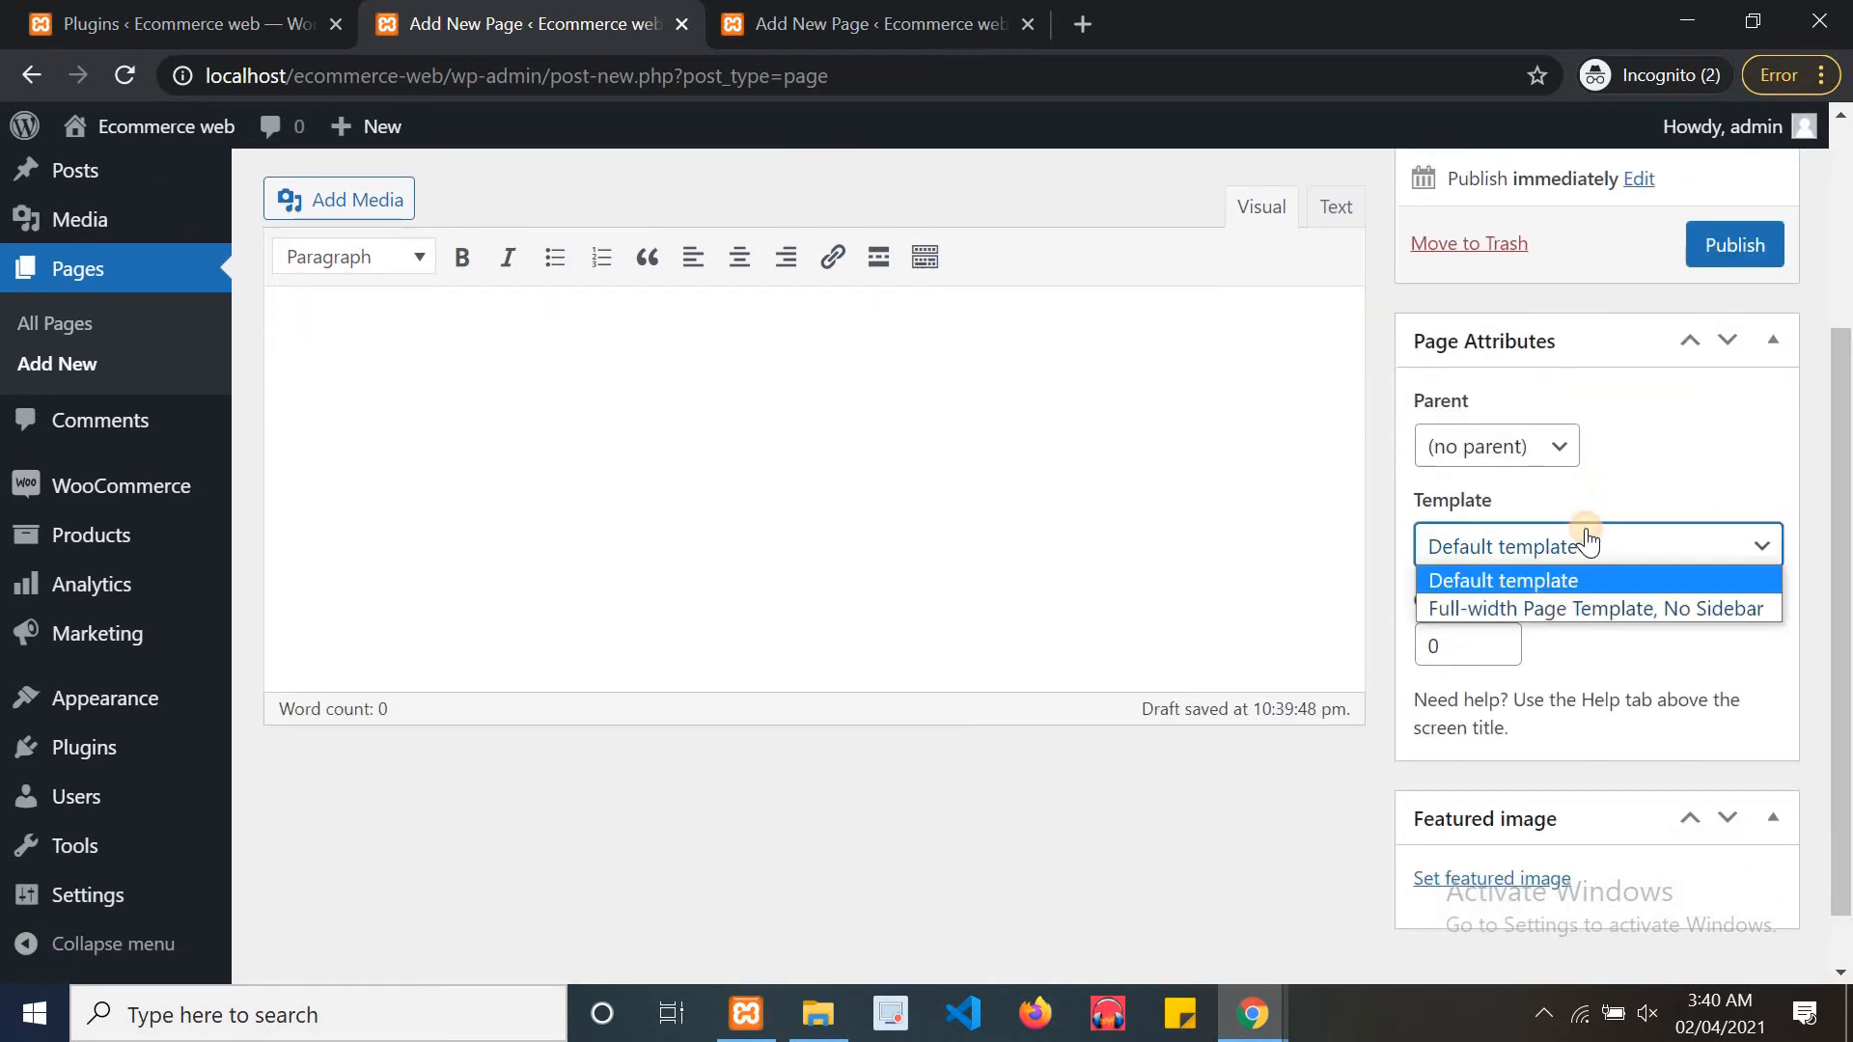
{"action": "left_click", "coordinate": [1572, 606]}
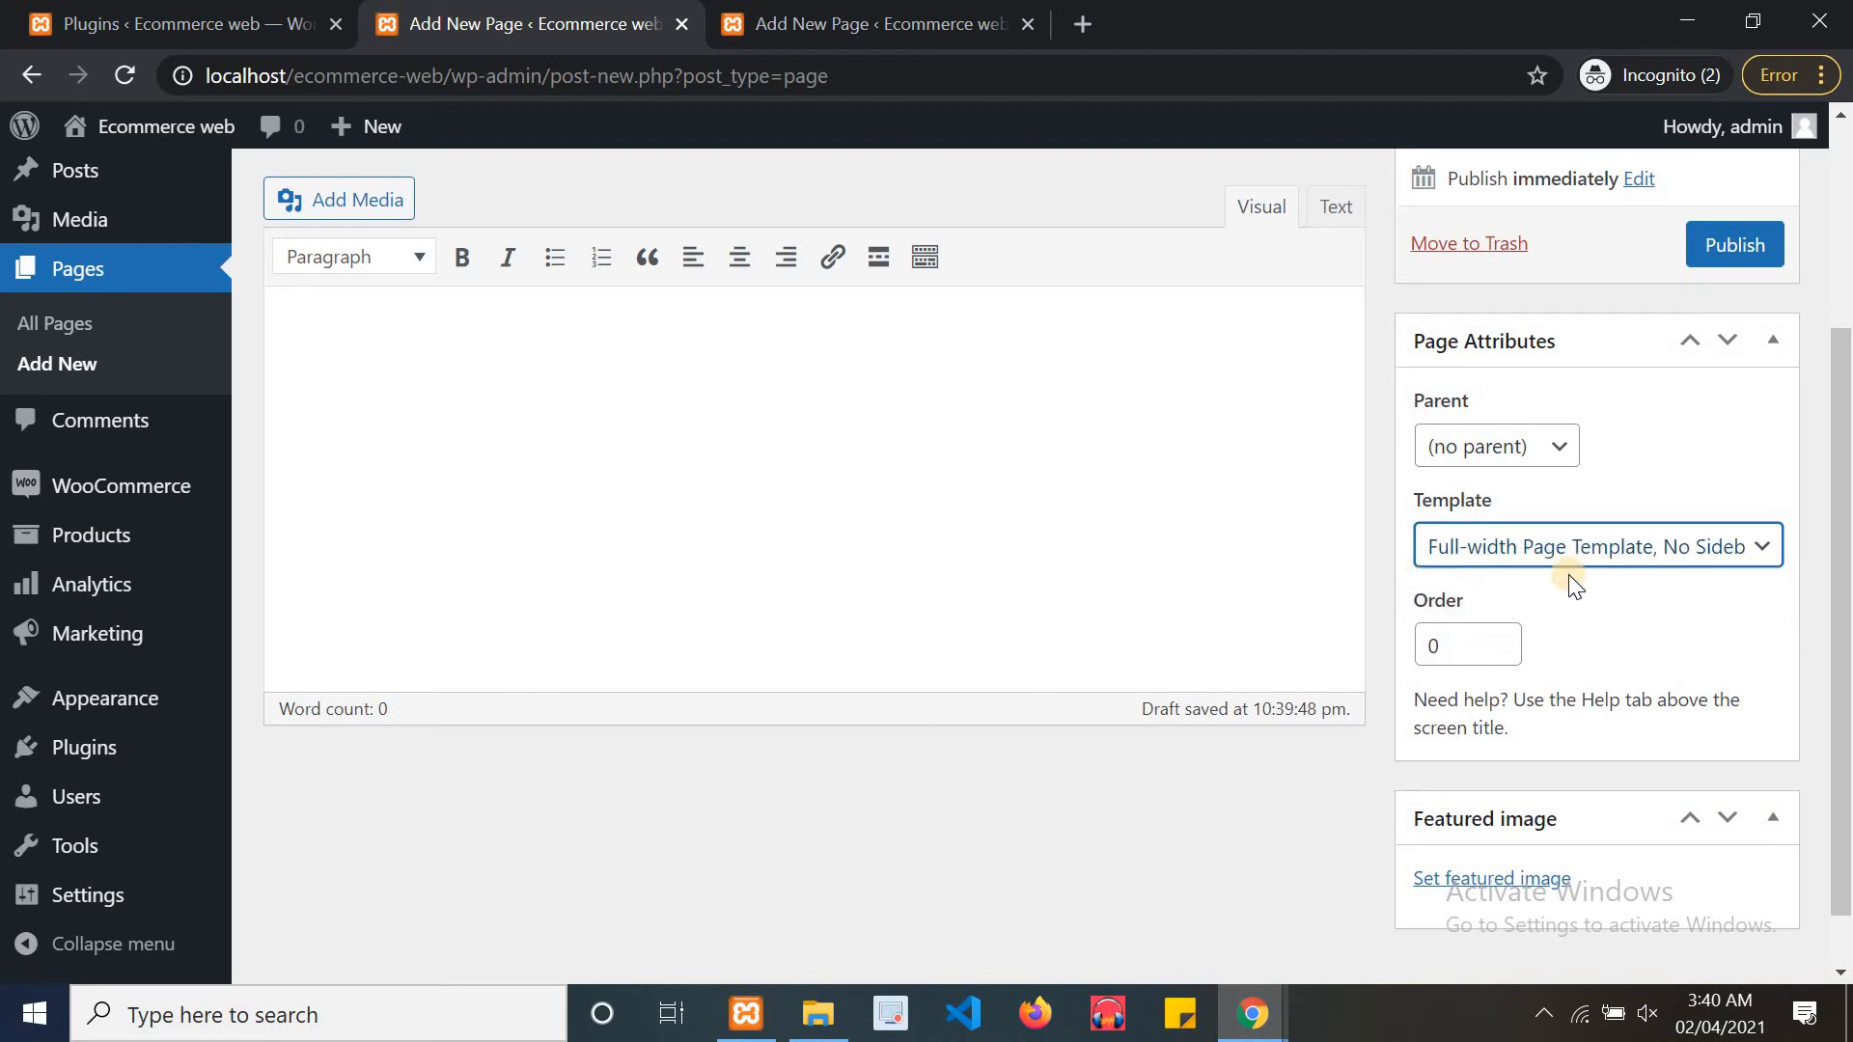
{"action": "left_click_drag", "start_coordinate": [1847, 567], "coordinate": [1815, 360]}
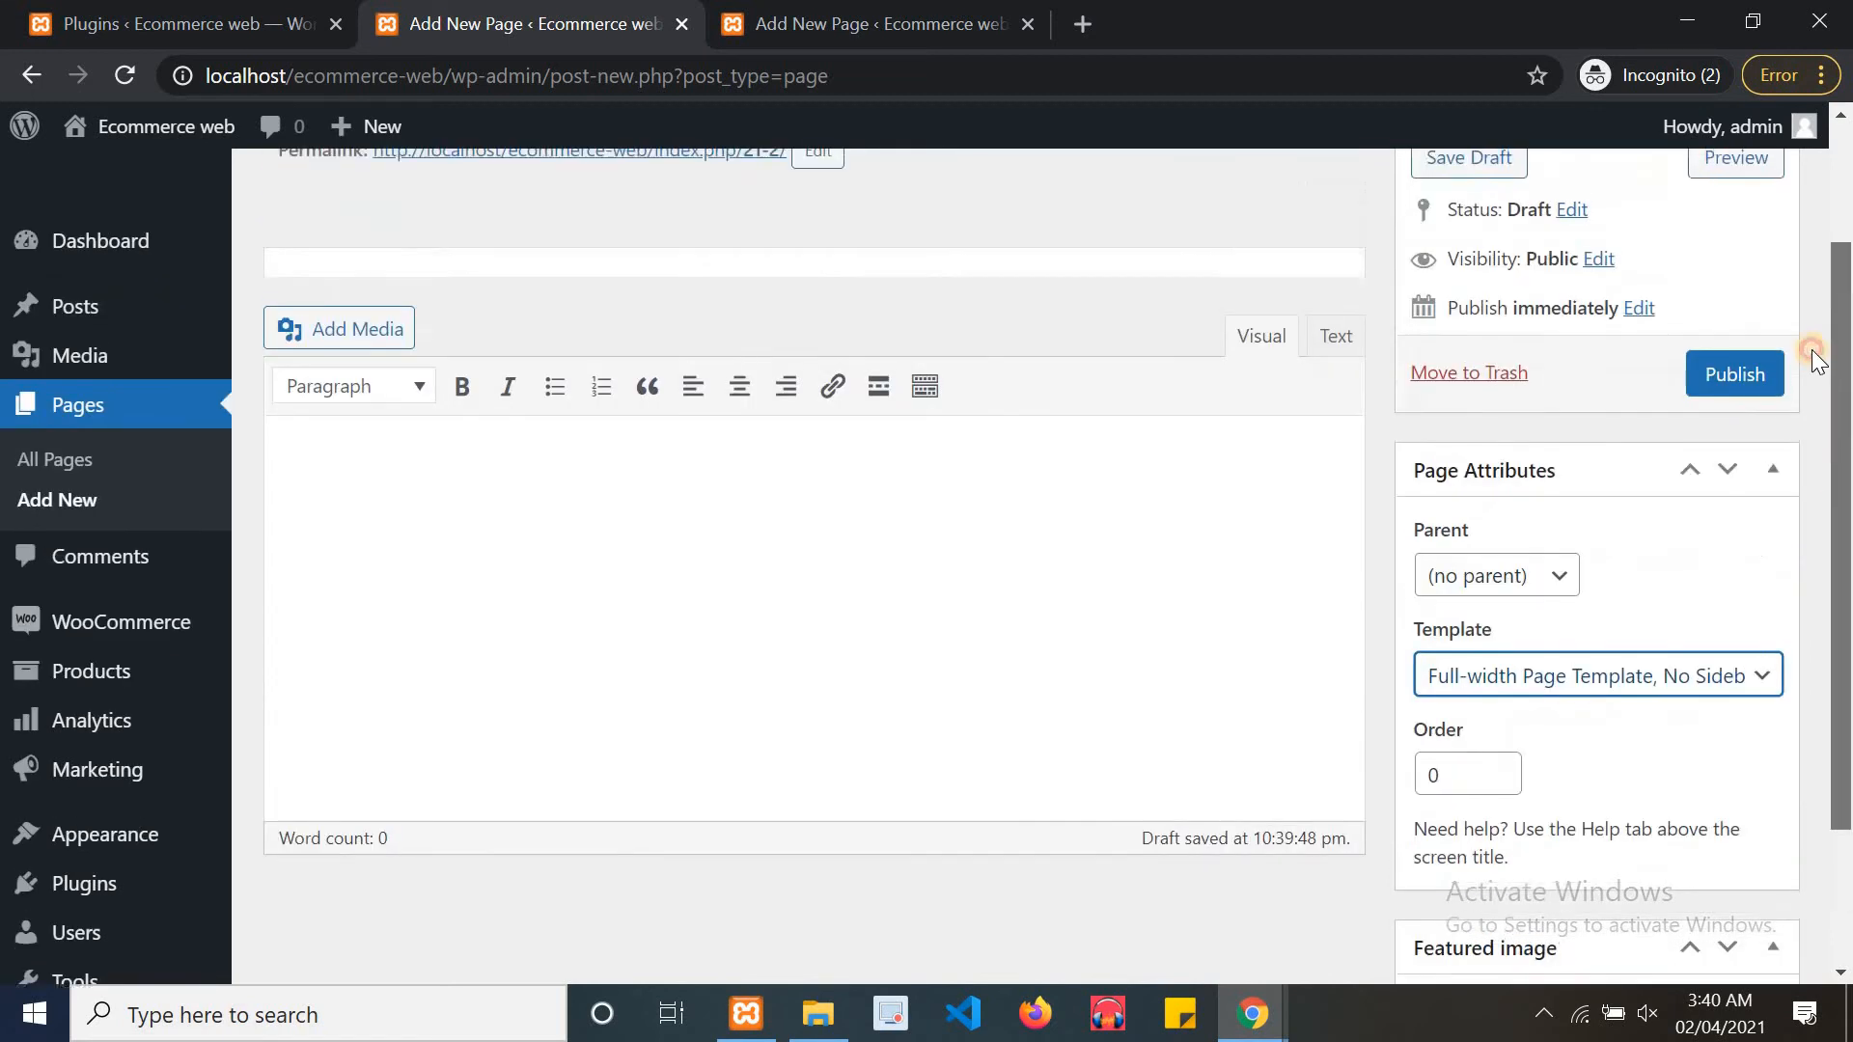
Open the live site in a new tab from the Plugins page and review the front page's content and sidebar
{"action": "left_click", "coordinate": [142, 11]}
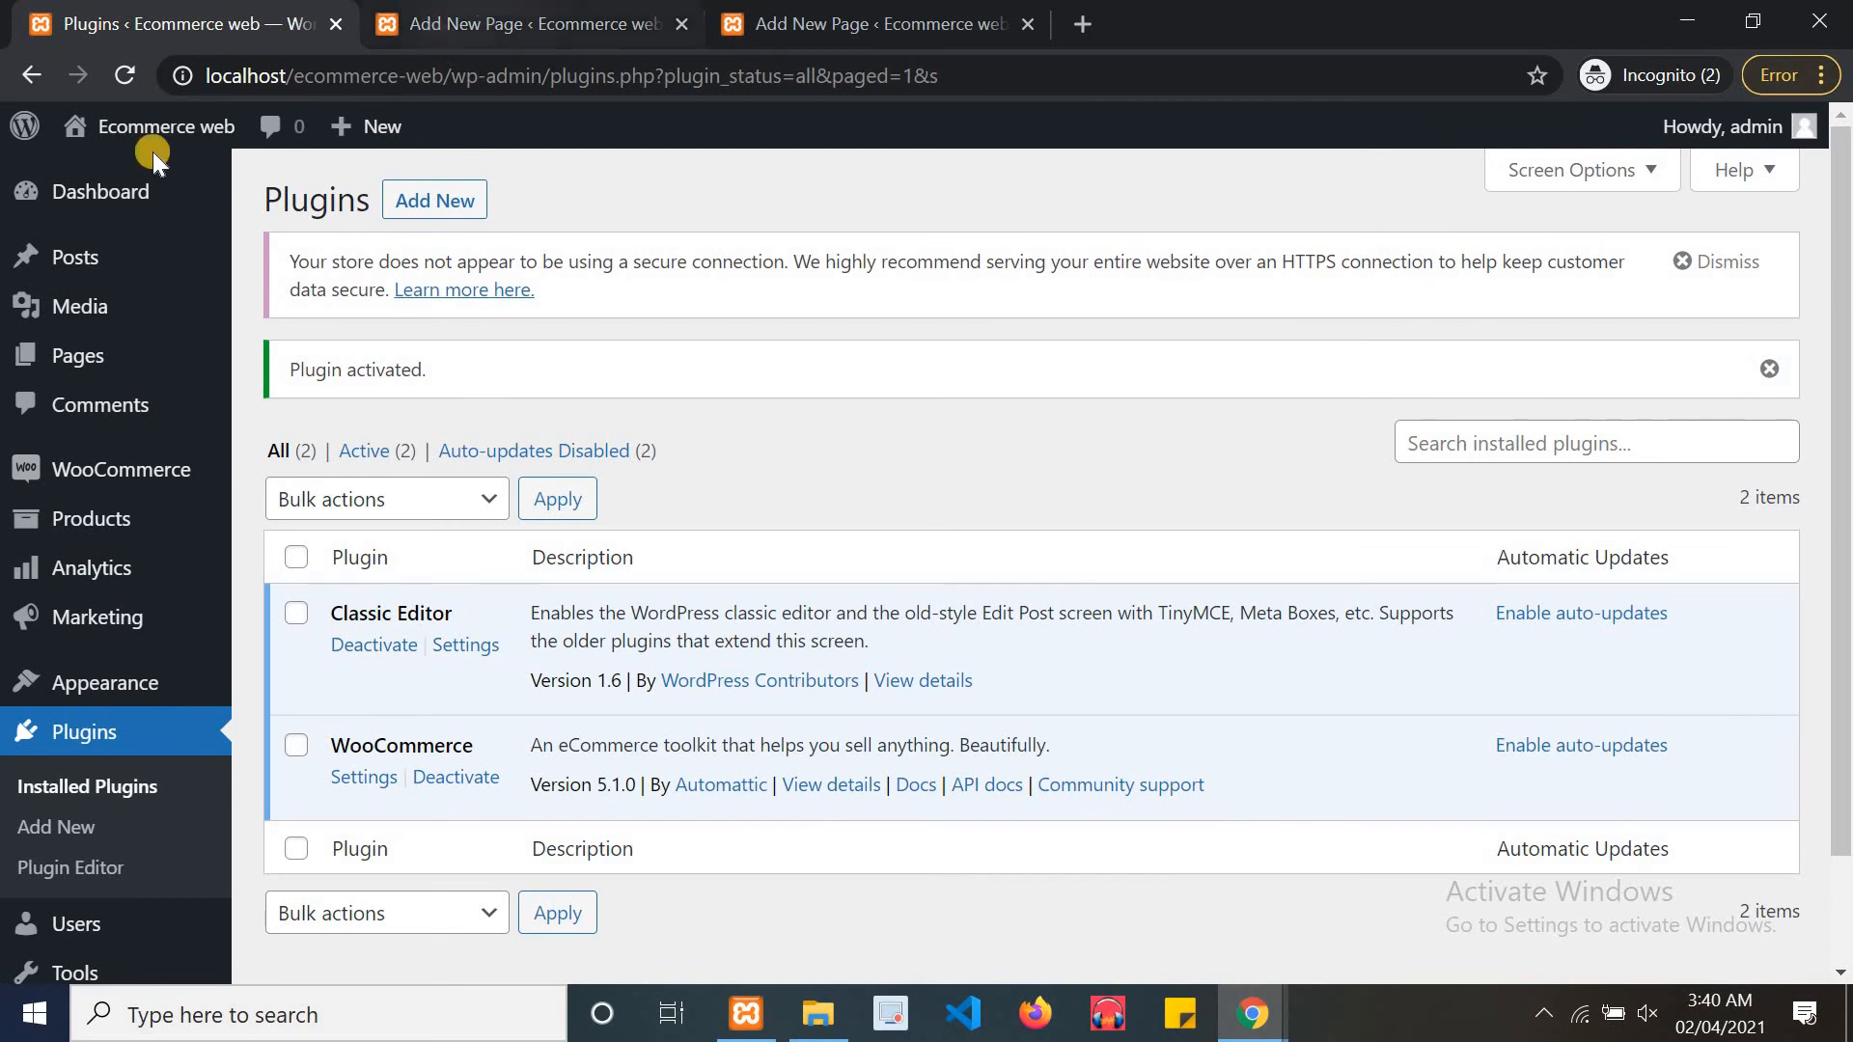
{"action": "right_click", "coordinate": [118, 174]}
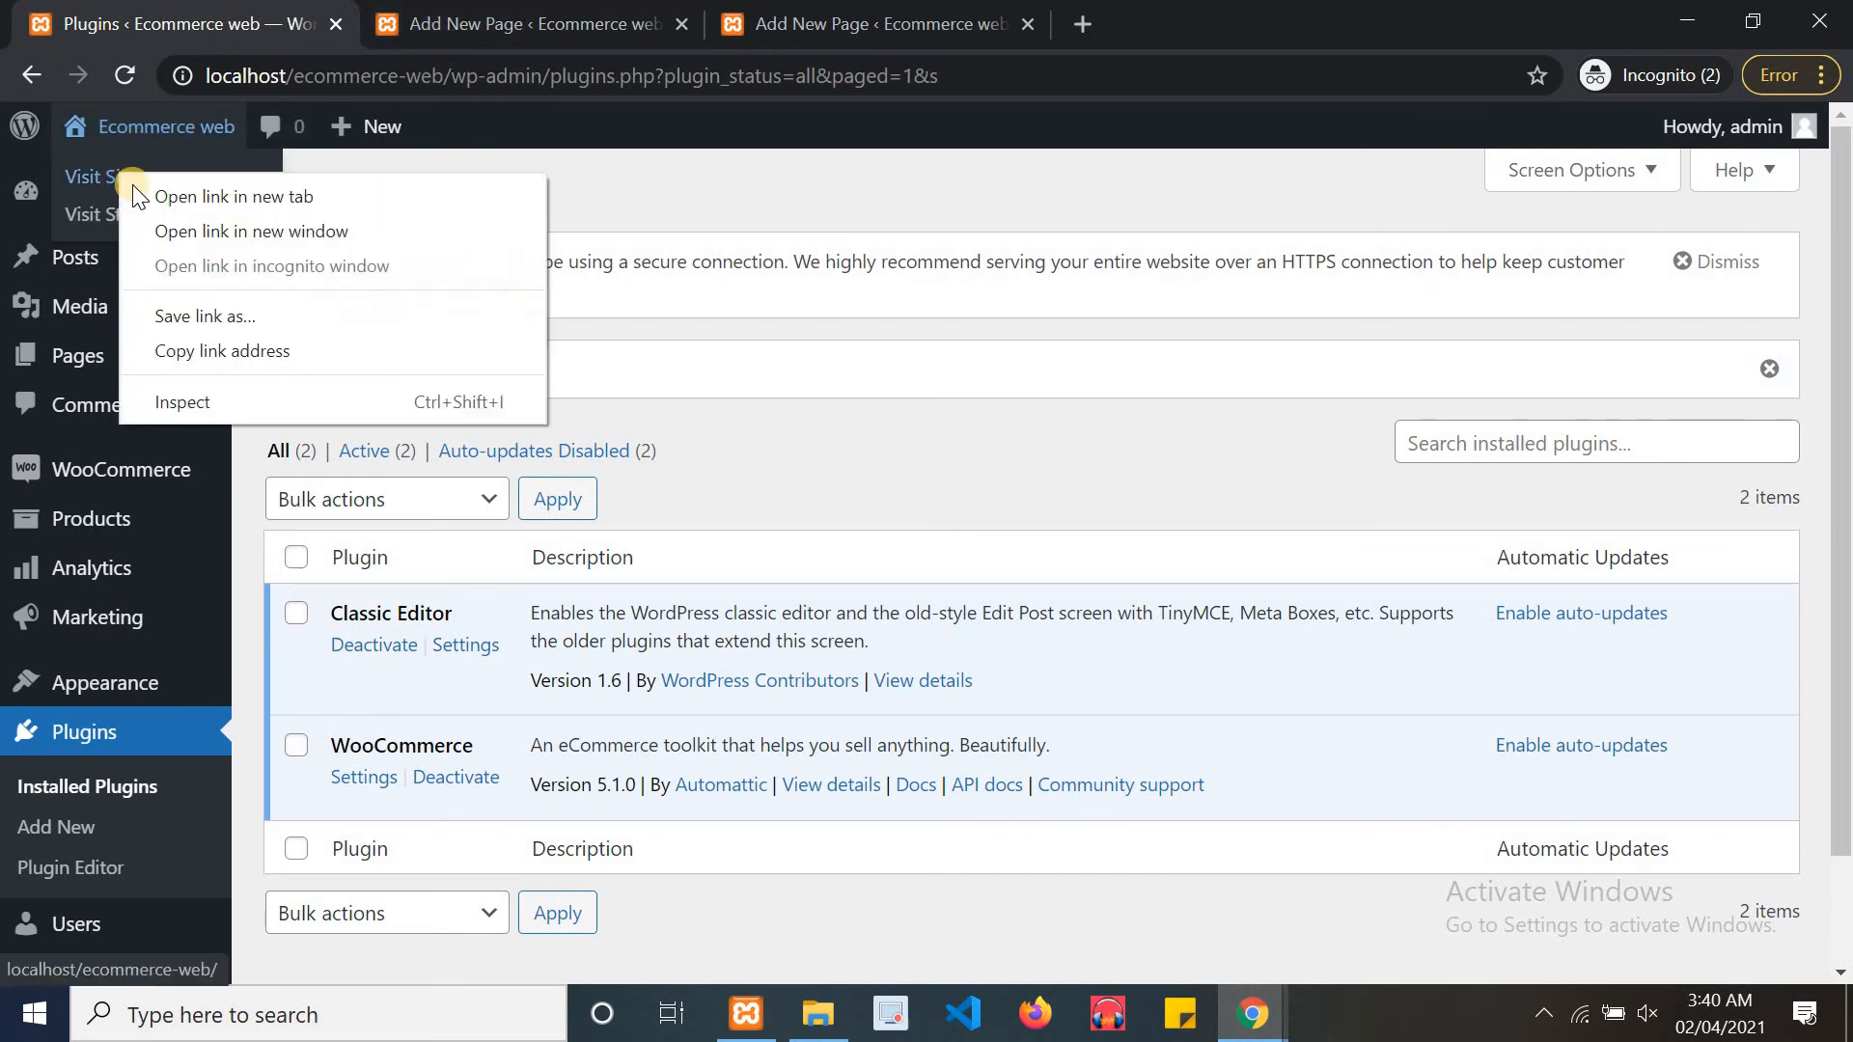
{"action": "left_click", "coordinate": [193, 192]}
{"action": "left_click", "coordinate": [459, 10]}
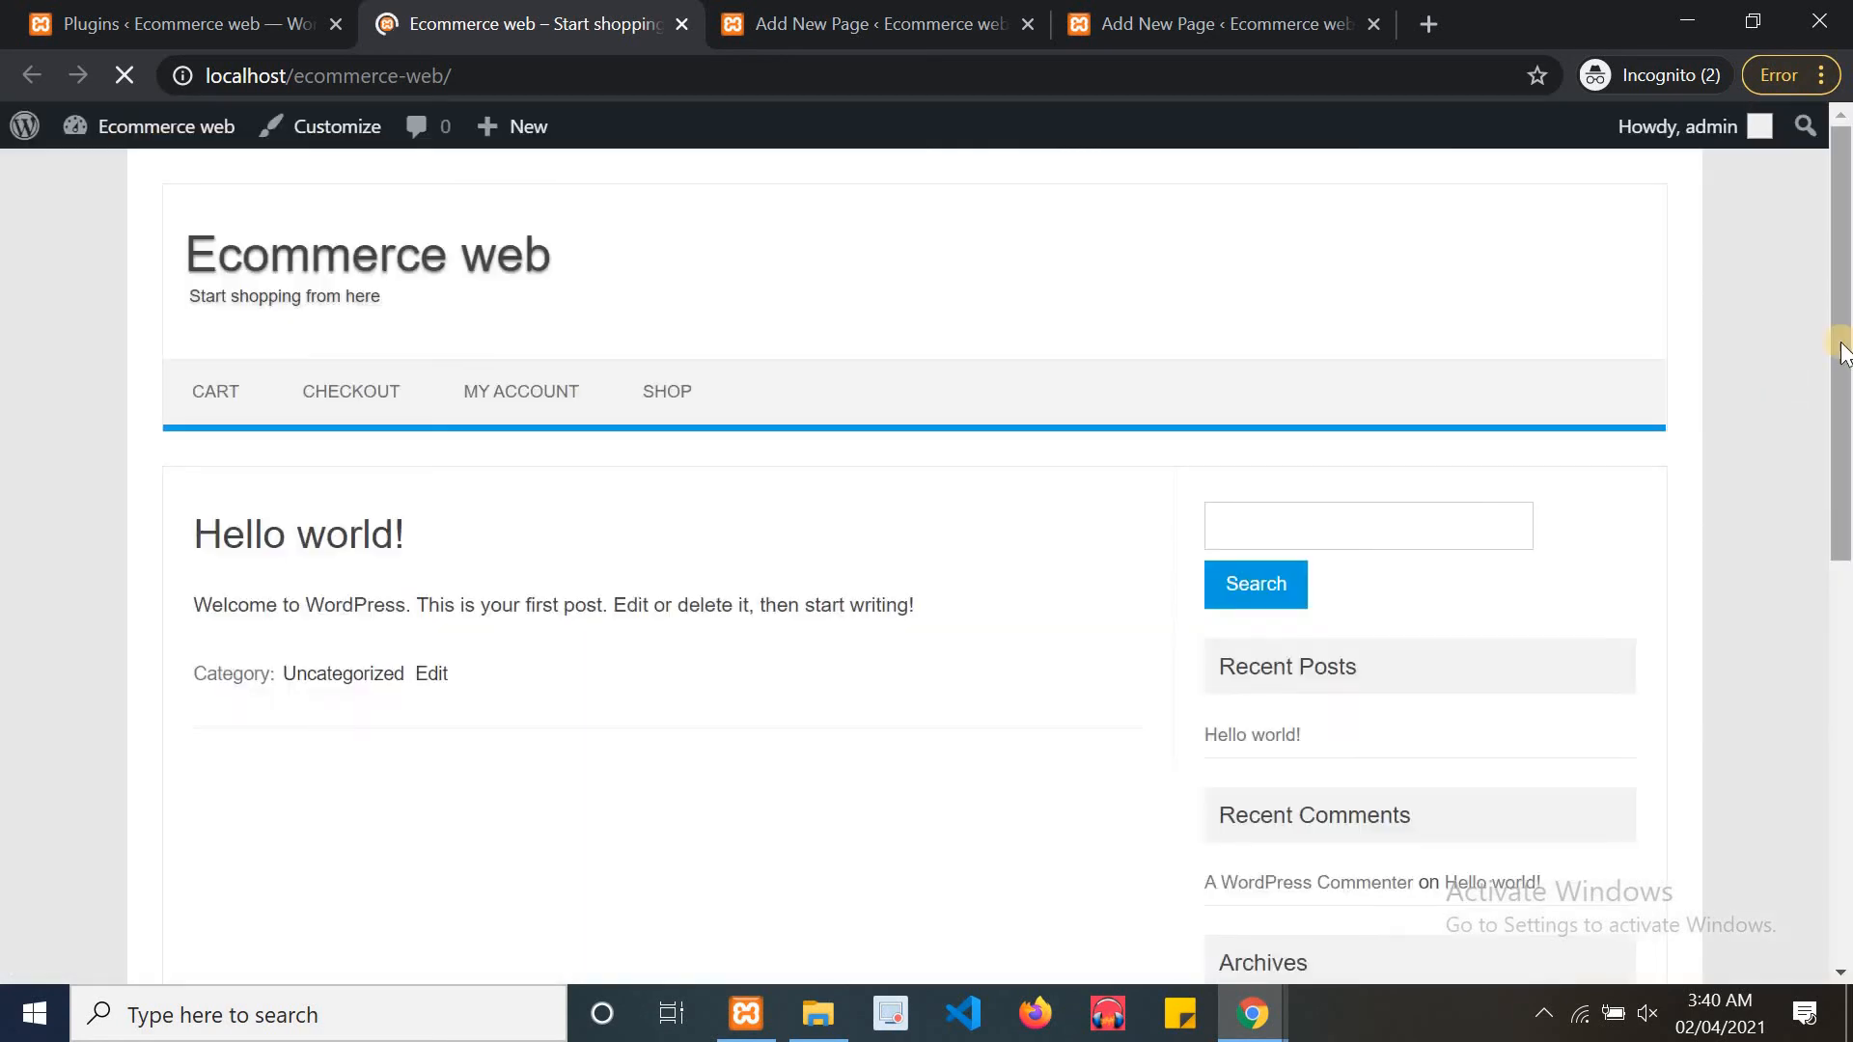
{"action": "scroll", "coordinate": [1845, 444], "scroll_direction": "down", "scroll_amount": 2}
{"action": "scroll", "coordinate": [1845, 466], "scroll_direction": "down", "scroll_amount": 6}
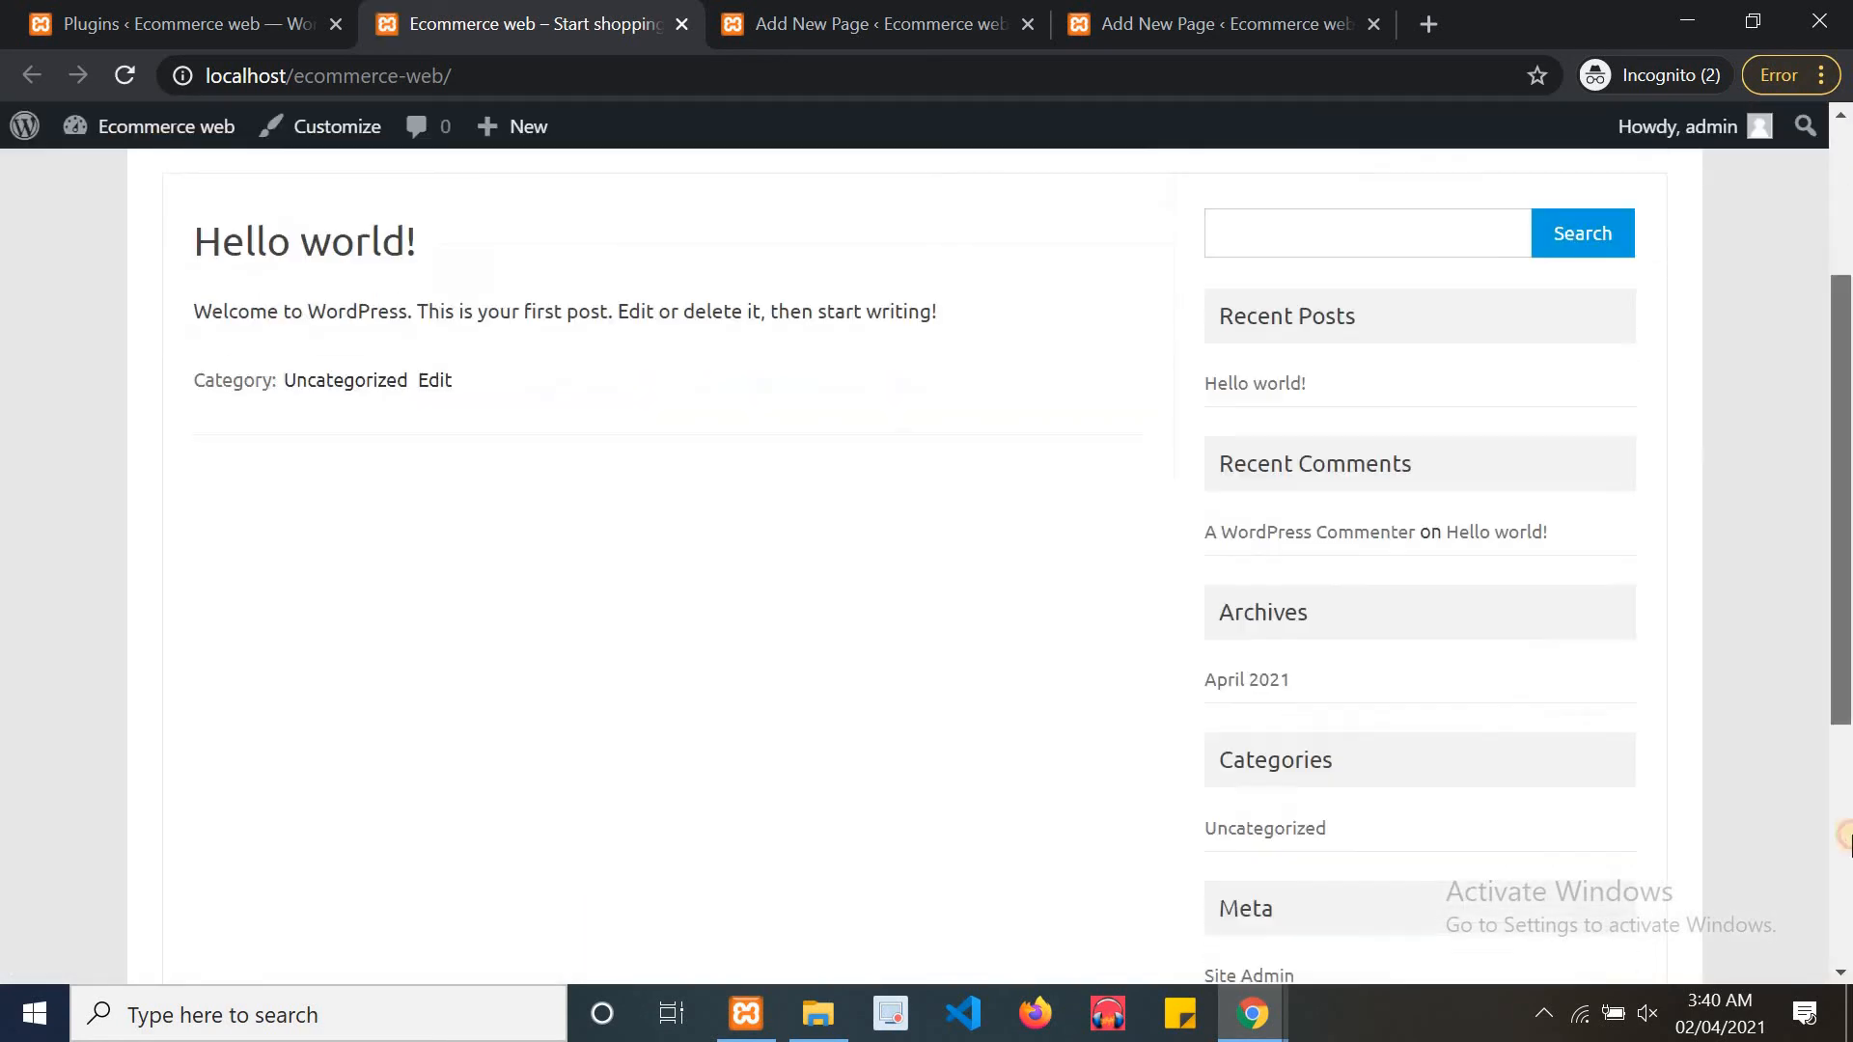
{"action": "scroll", "coordinate": [1693, 465], "scroll_direction": "up", "scroll_amount": 10}
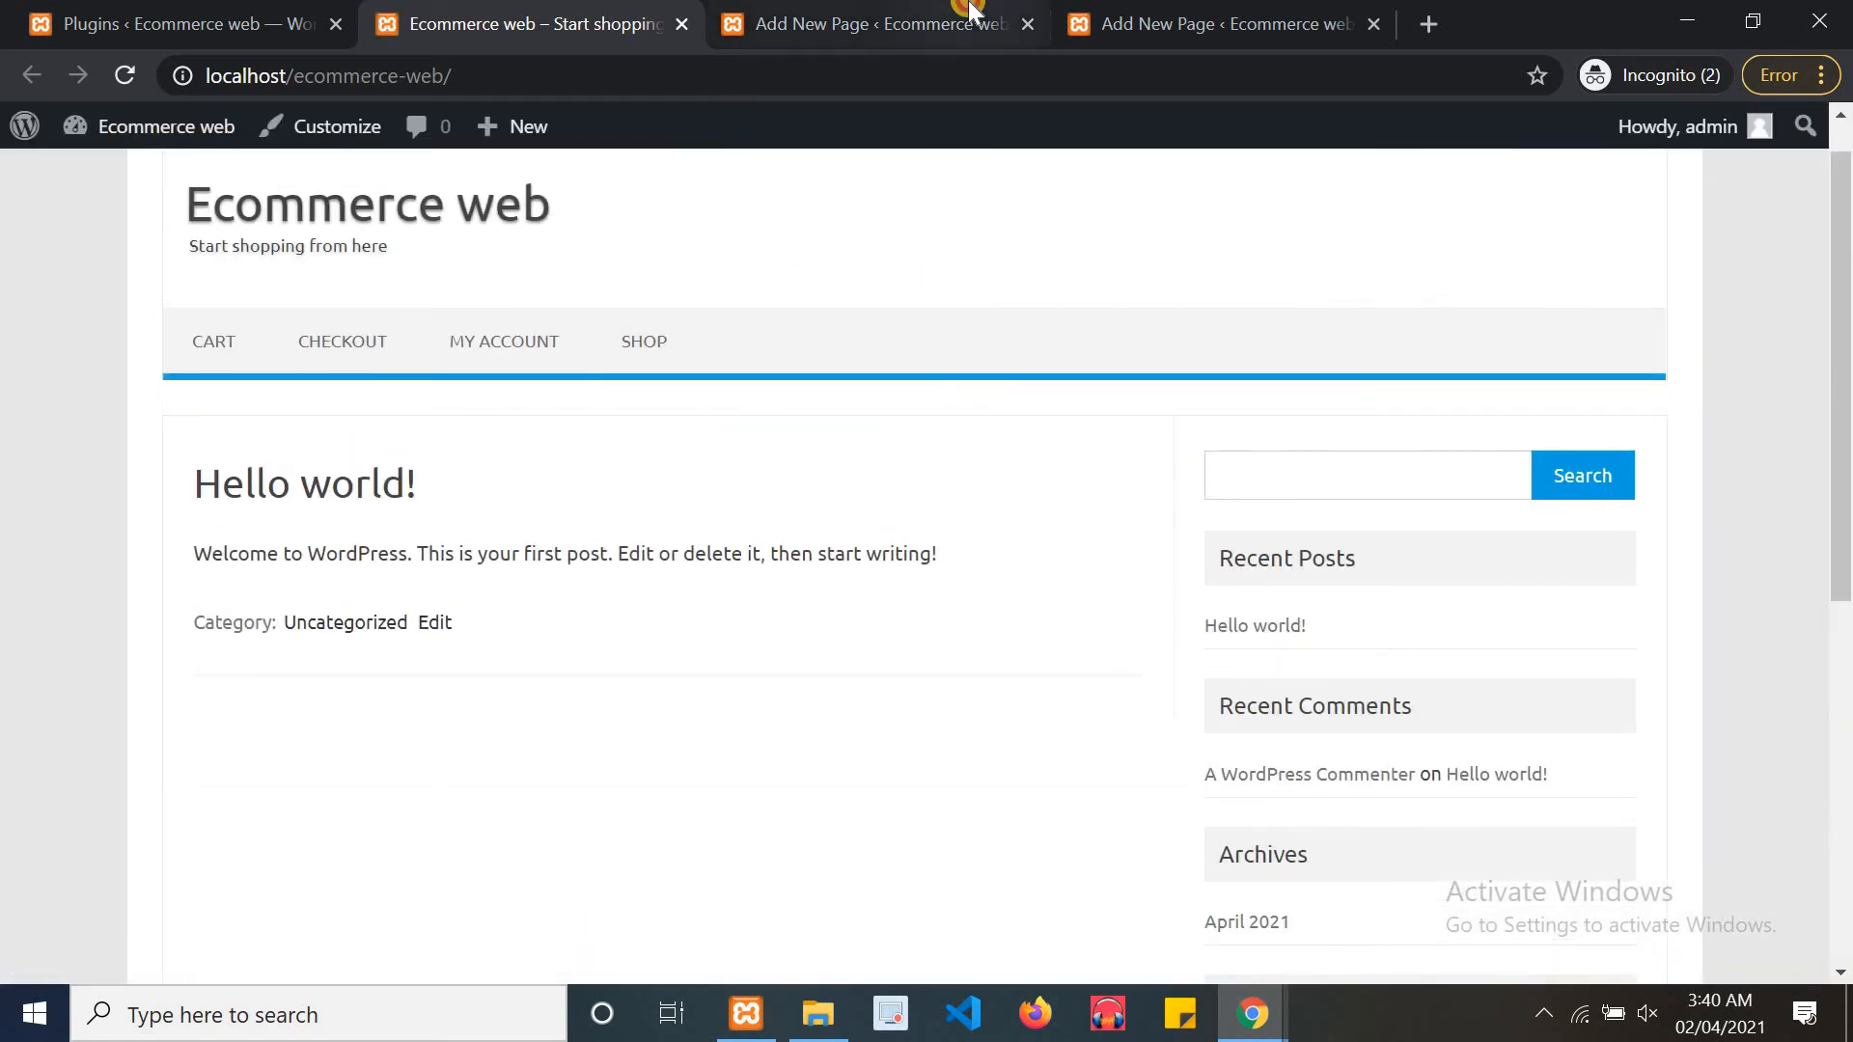
Return to the new Home page, review the parent page options keeping no parent, and publish the page
{"action": "left_click", "coordinate": [975, 22]}
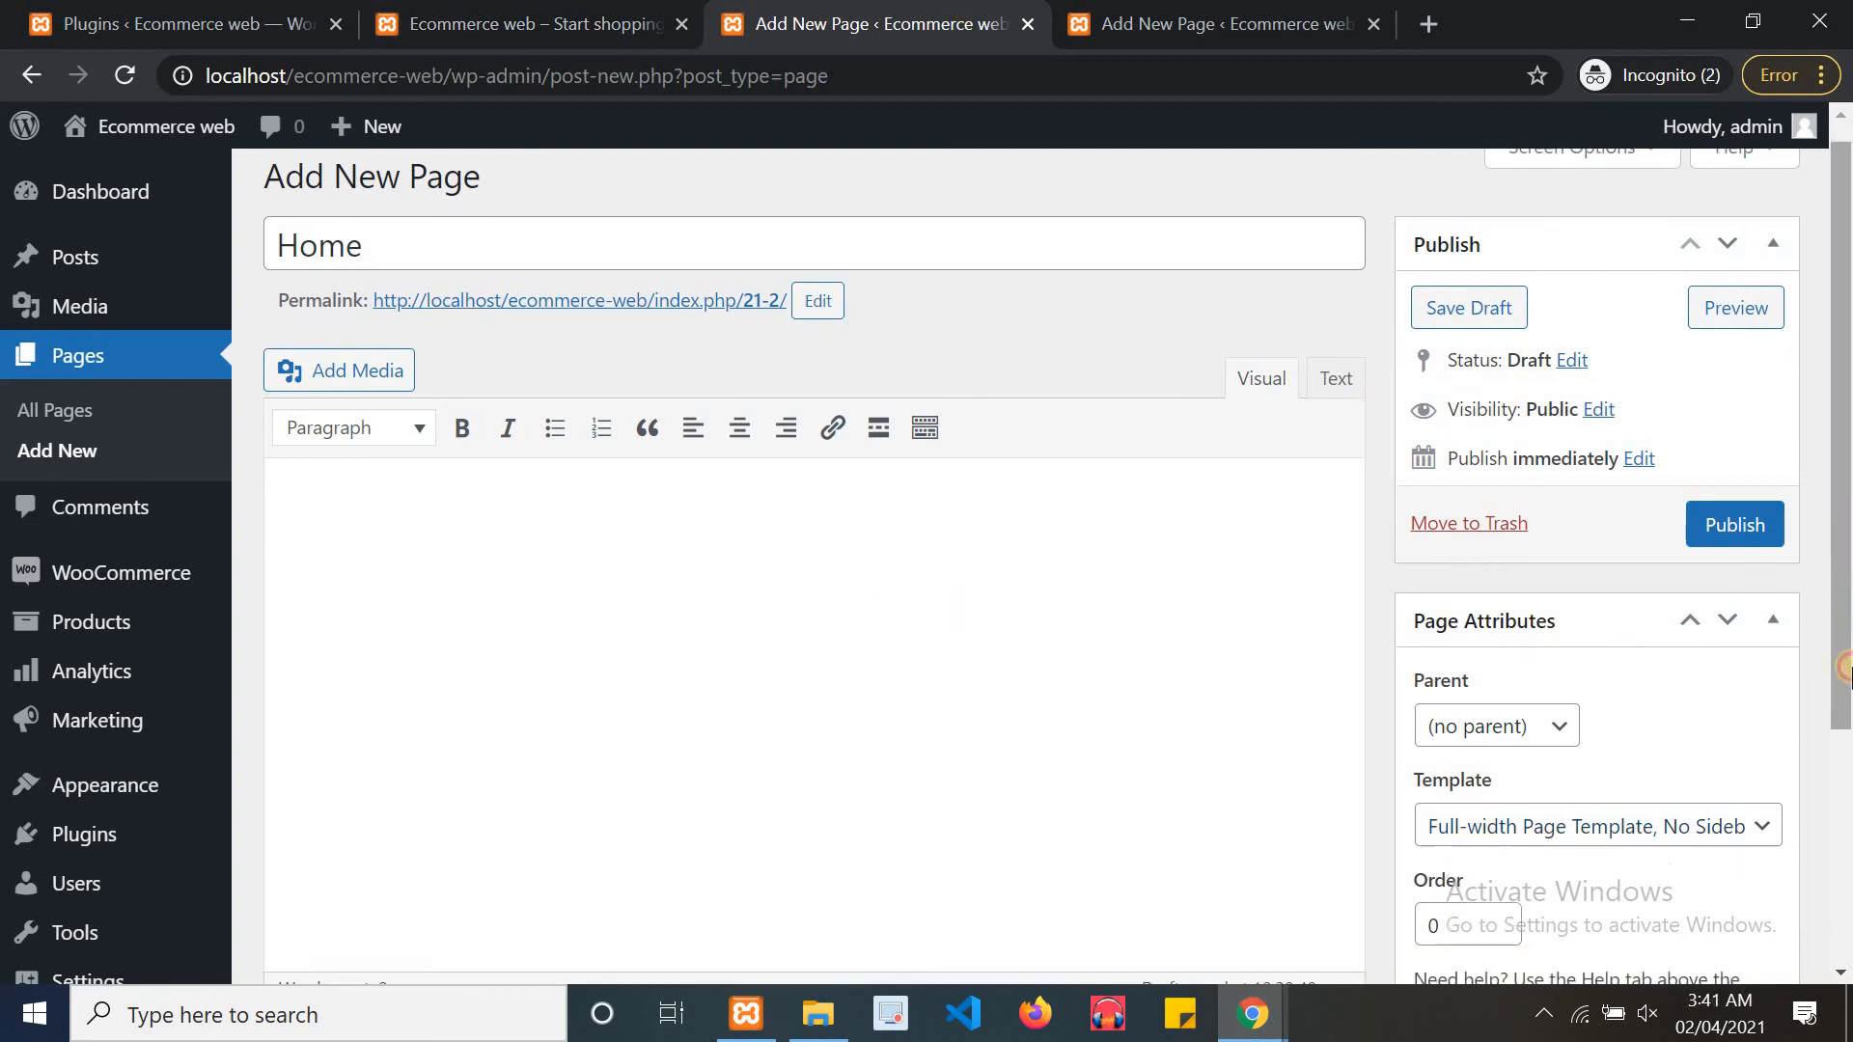
{"action": "scroll", "coordinate": [1519, 719], "scroll_direction": "down", "scroll_amount": 2}
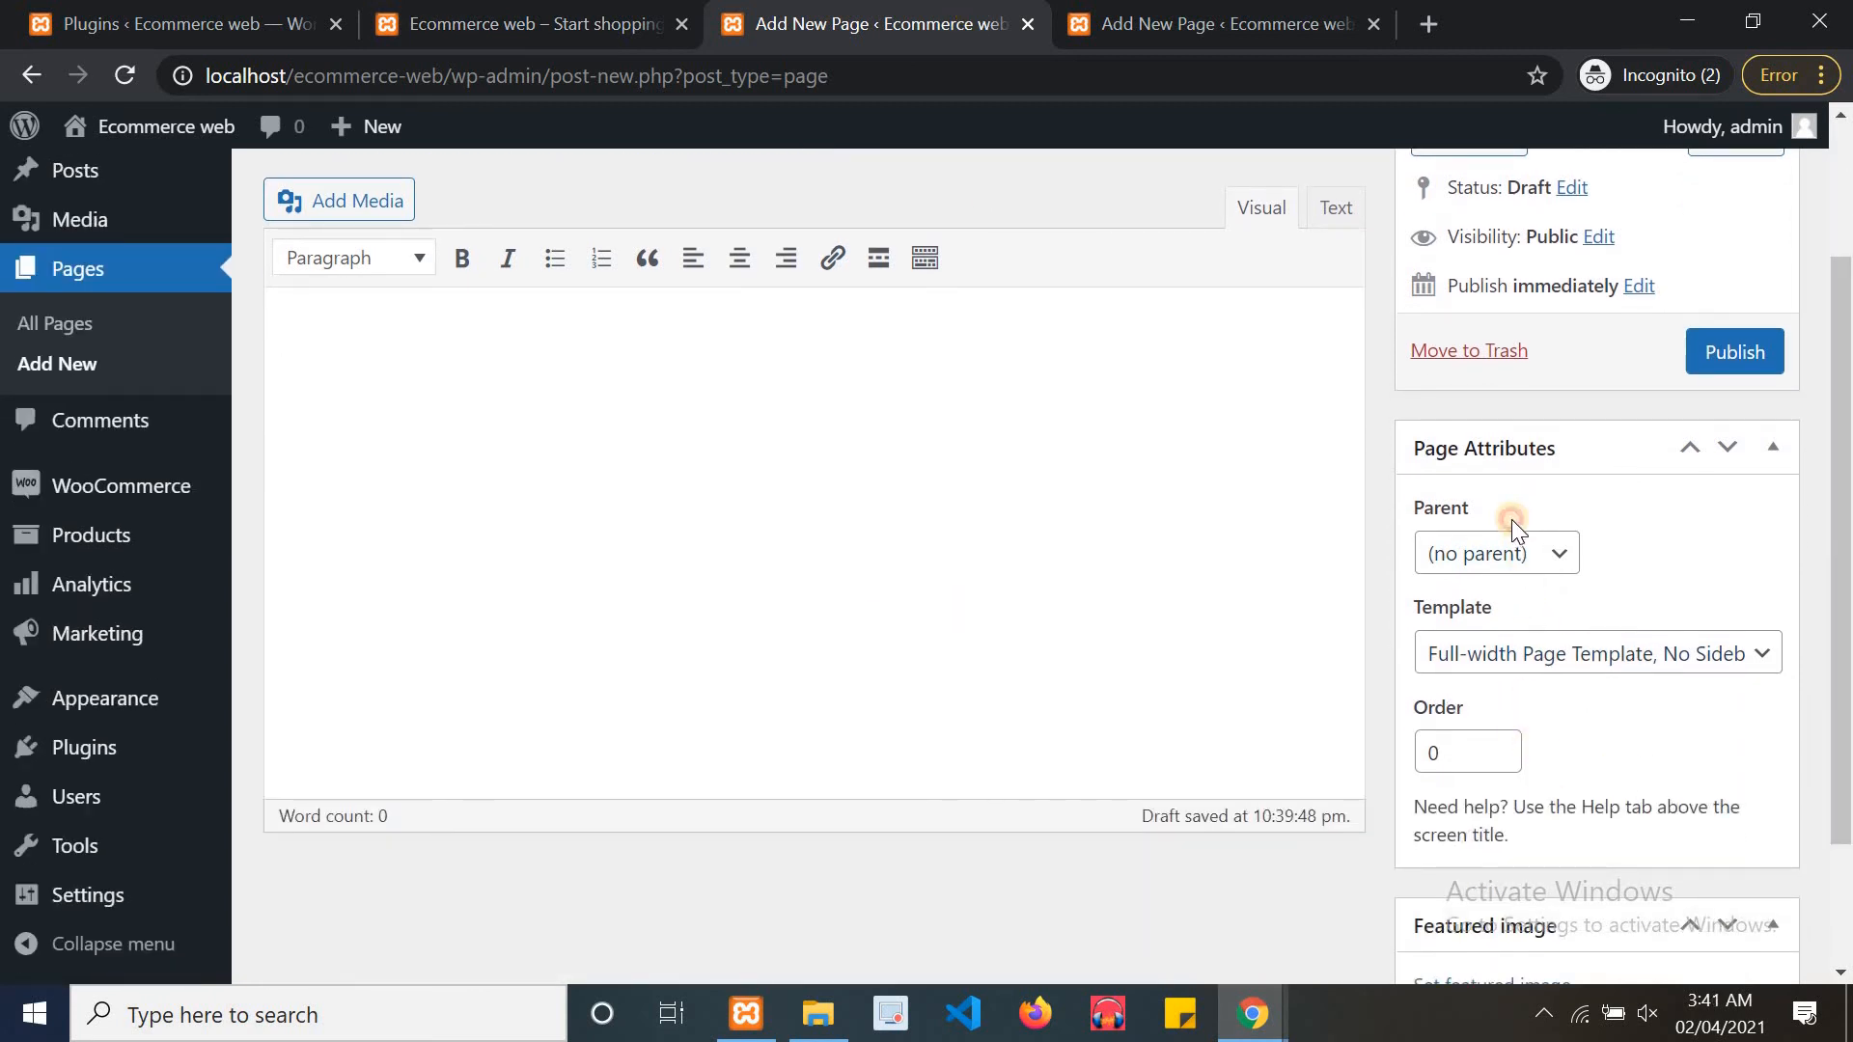
{"action": "left_click", "coordinate": [1513, 552]}
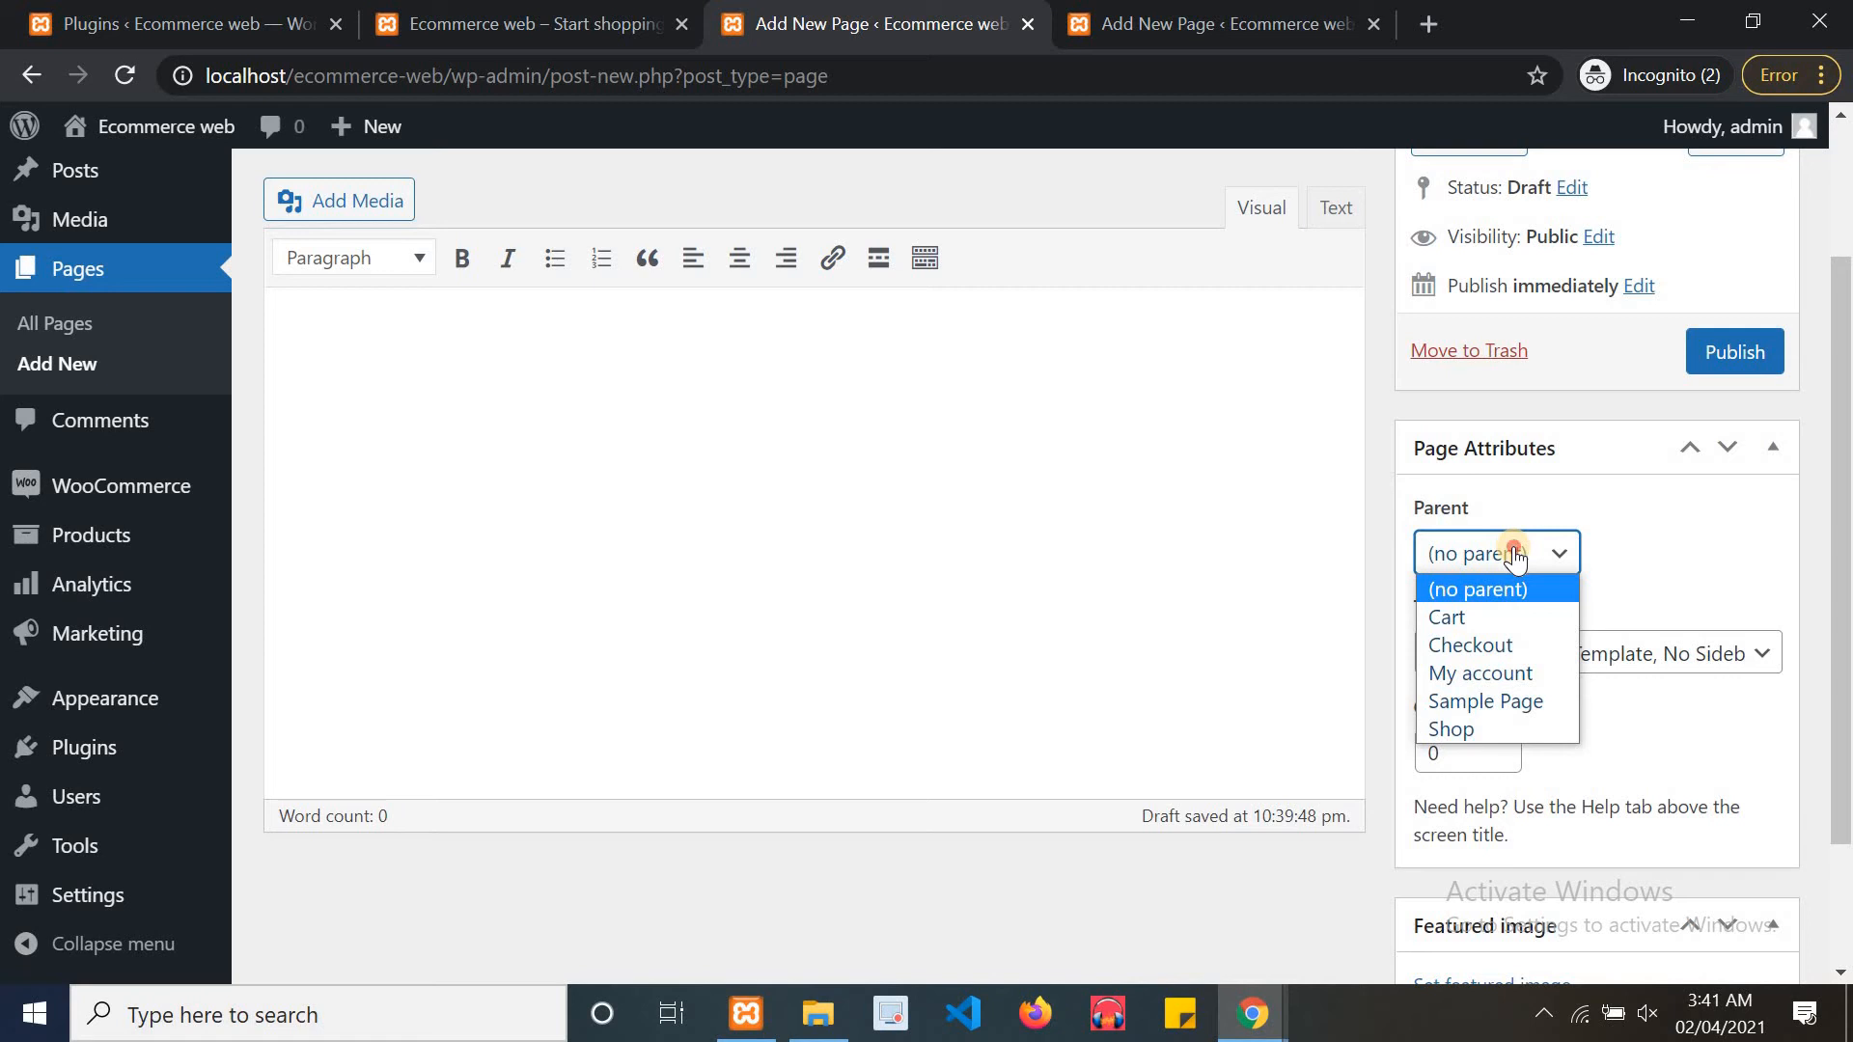
{"action": "left_click", "coordinate": [1513, 555]}
{"action": "left_click", "coordinate": [1513, 555]}
{"action": "left_click", "coordinate": [1513, 555]}
{"action": "left_click_drag", "start_coordinate": [1843, 518], "coordinate": [1814, 280]}
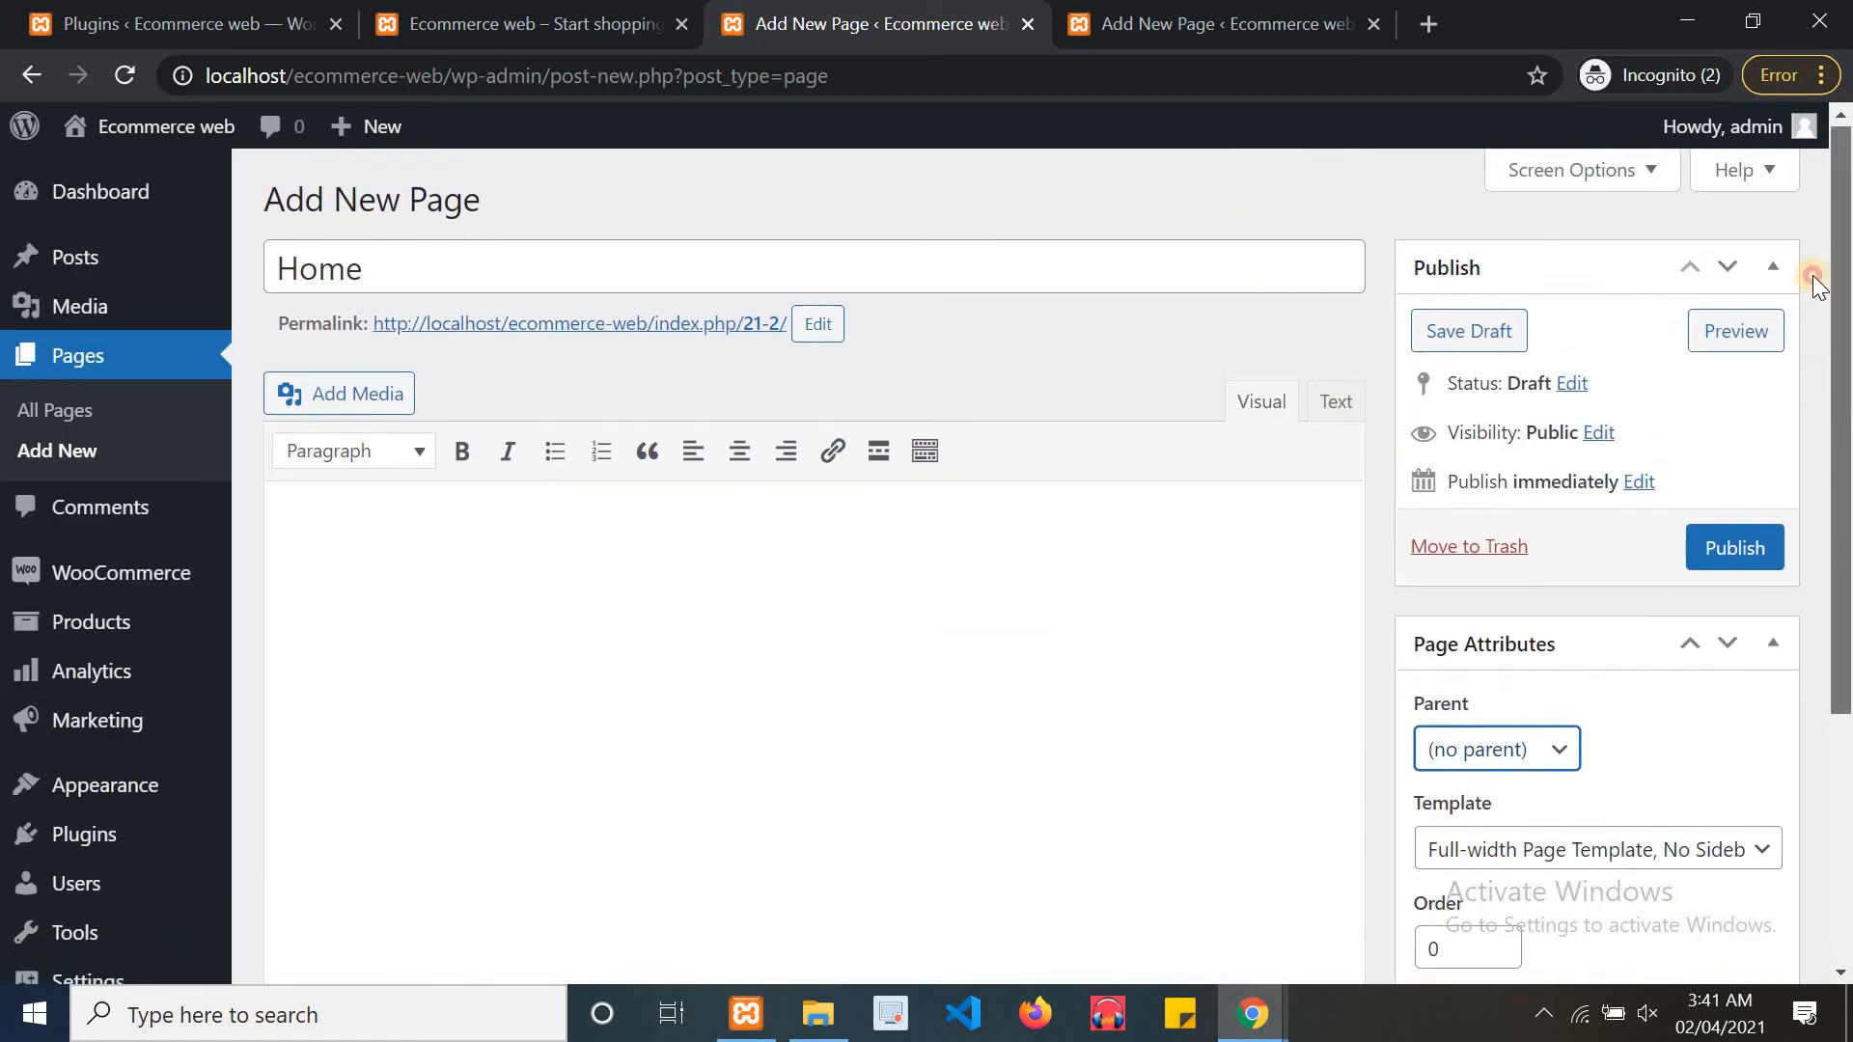
{"action": "left_click", "coordinate": [1711, 548]}
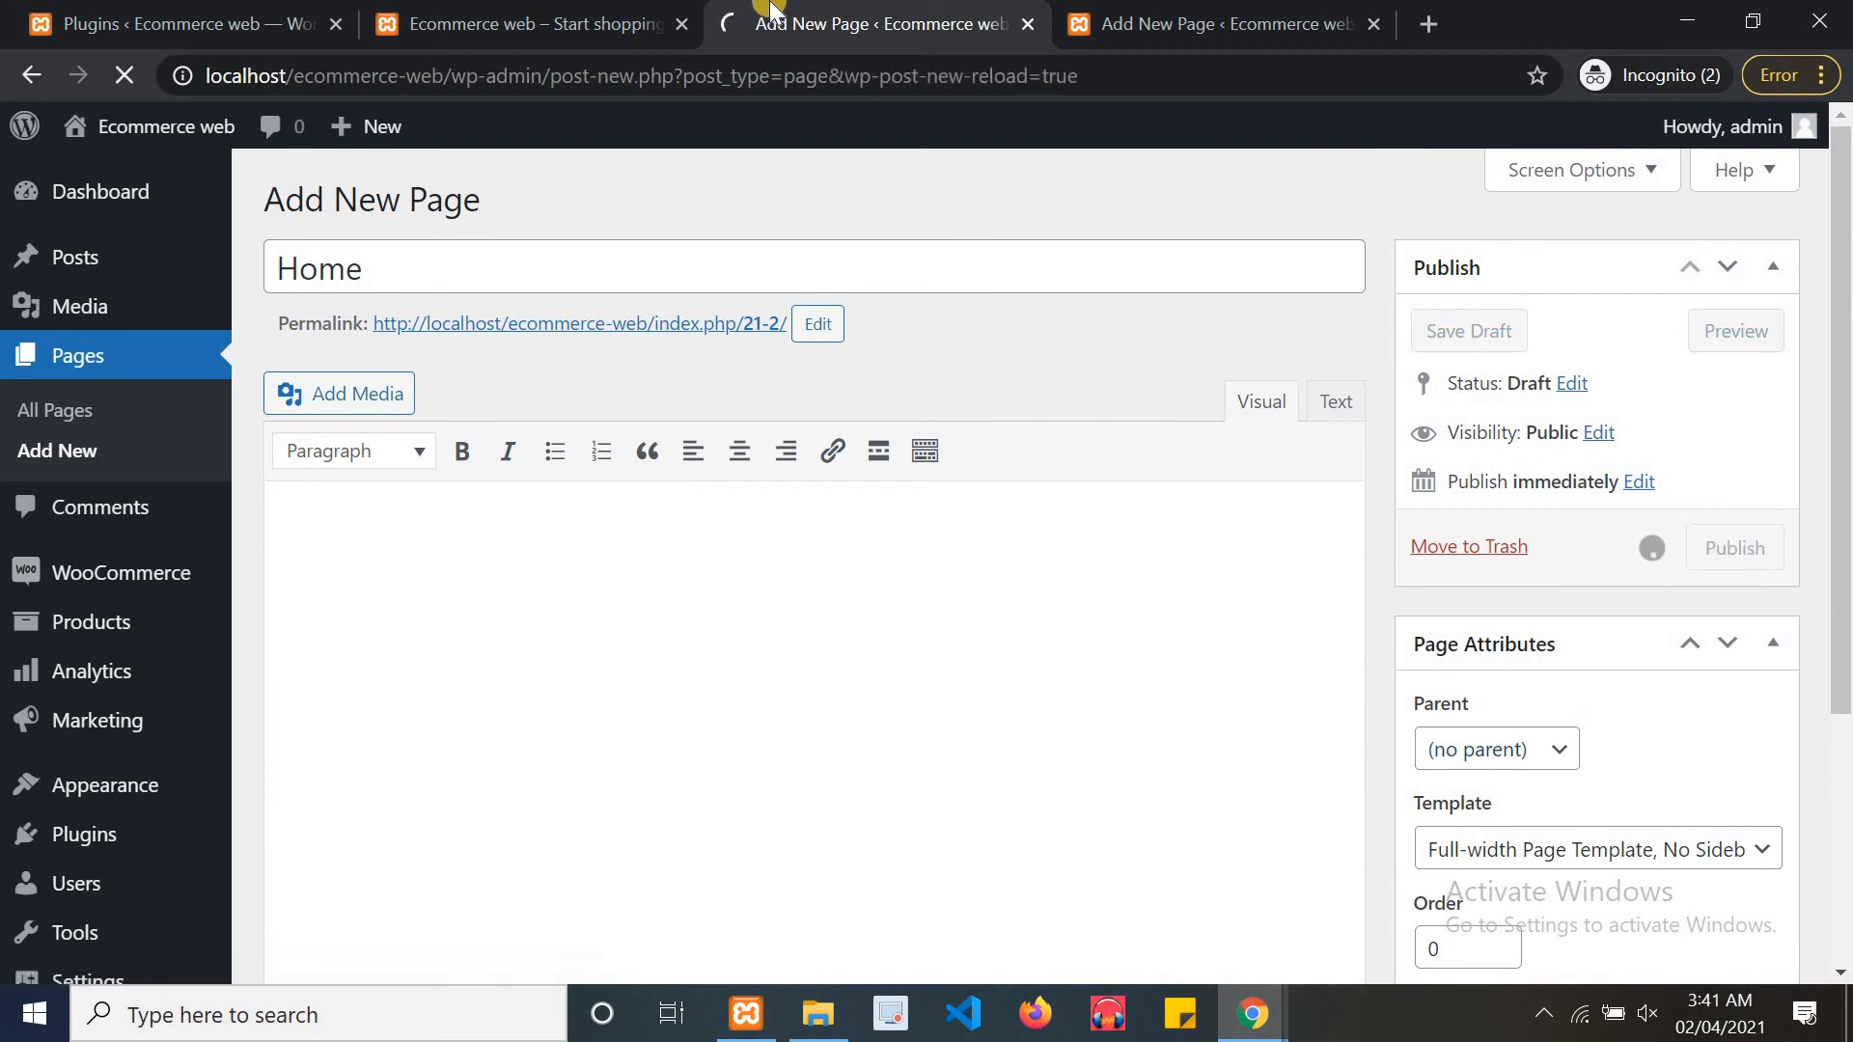
Reload the live site and check its navigation menu for the published Home page
{"action": "left_click", "coordinate": [550, 11]}
{"action": "left_click", "coordinate": [162, 15]}
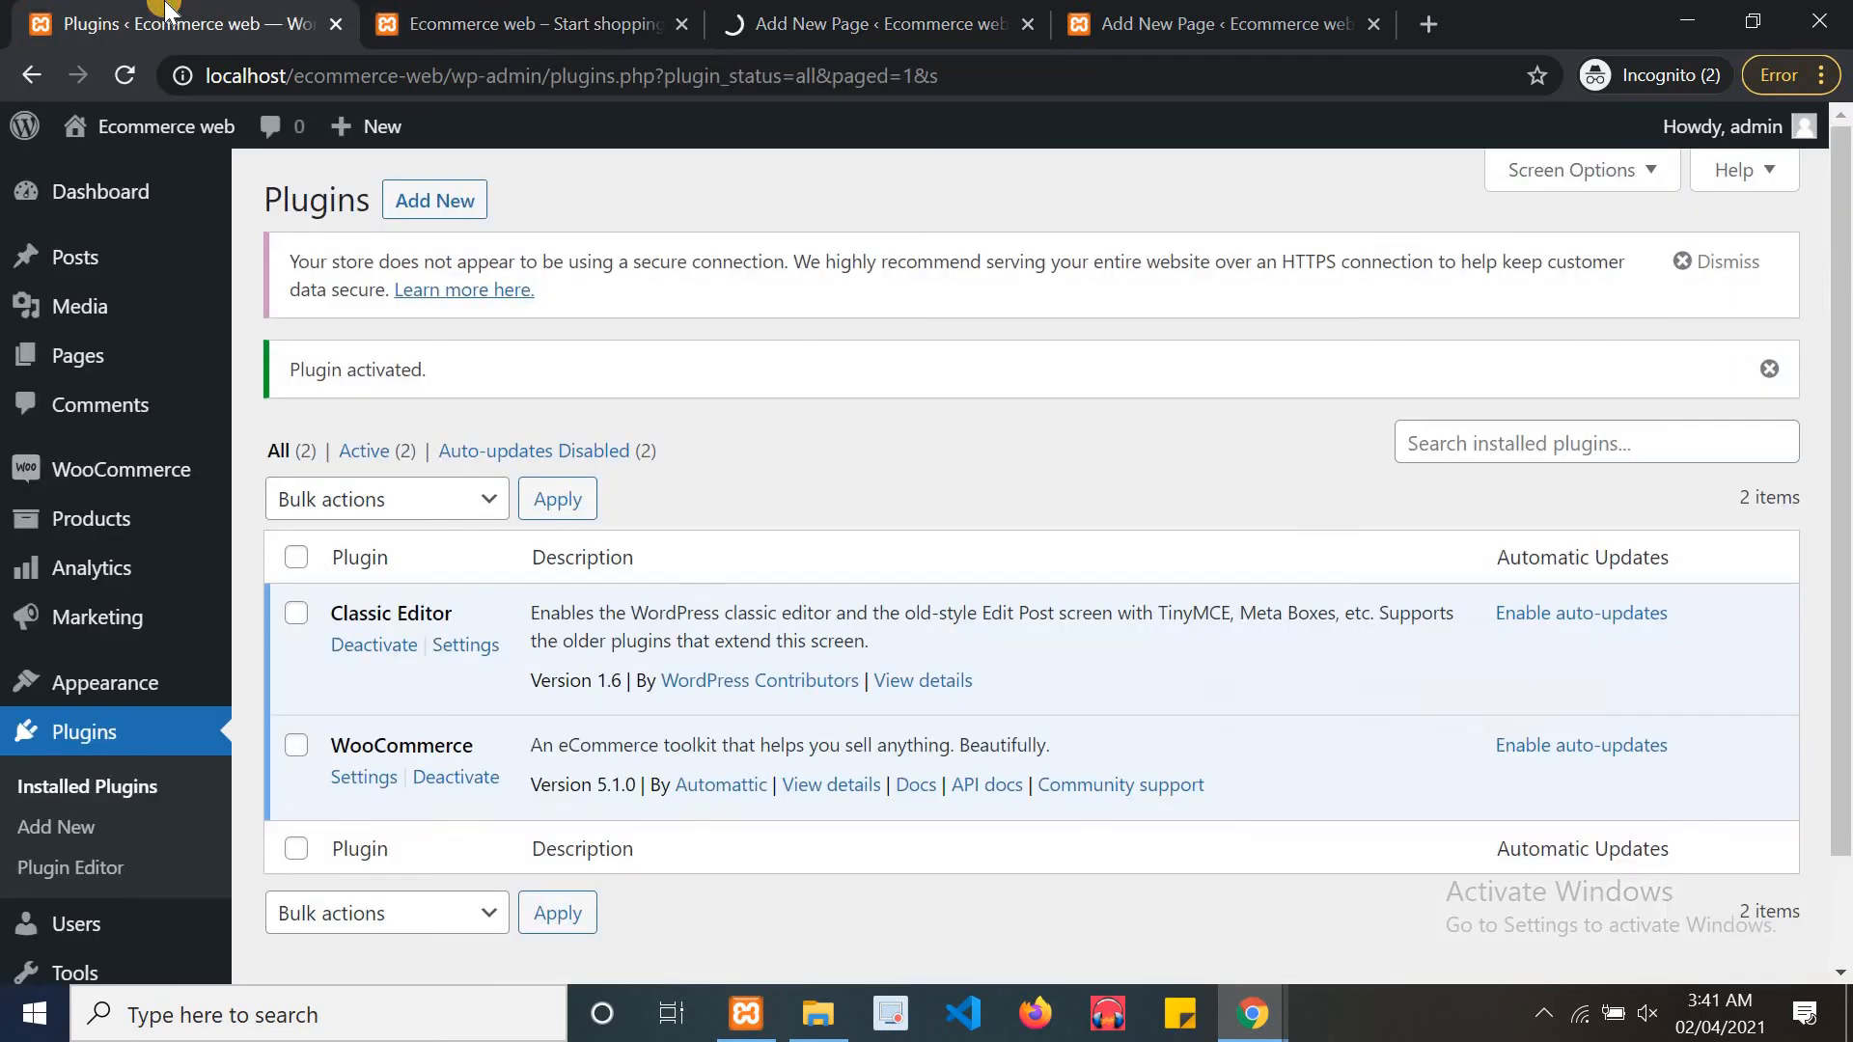
{"action": "left_click", "coordinate": [869, 23]}
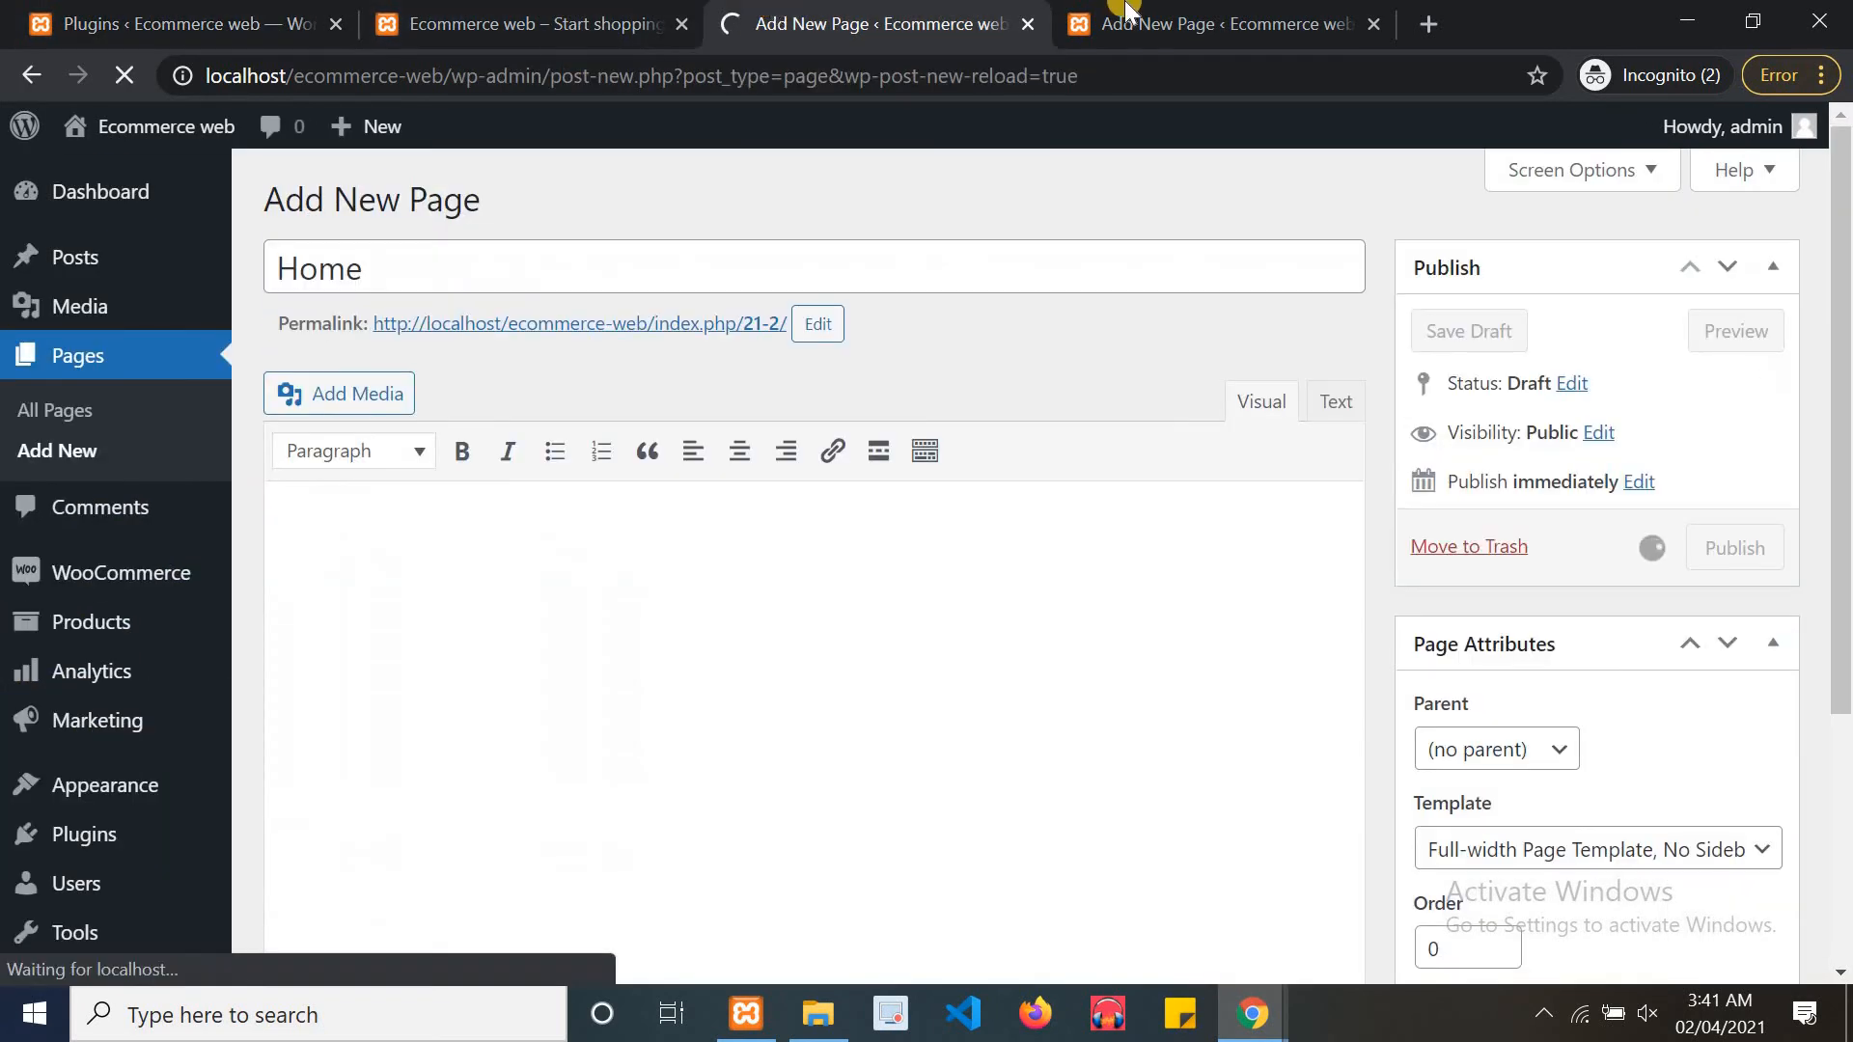
{"action": "left_click", "coordinate": [509, 14]}
{"action": "left_click", "coordinate": [111, 86]}
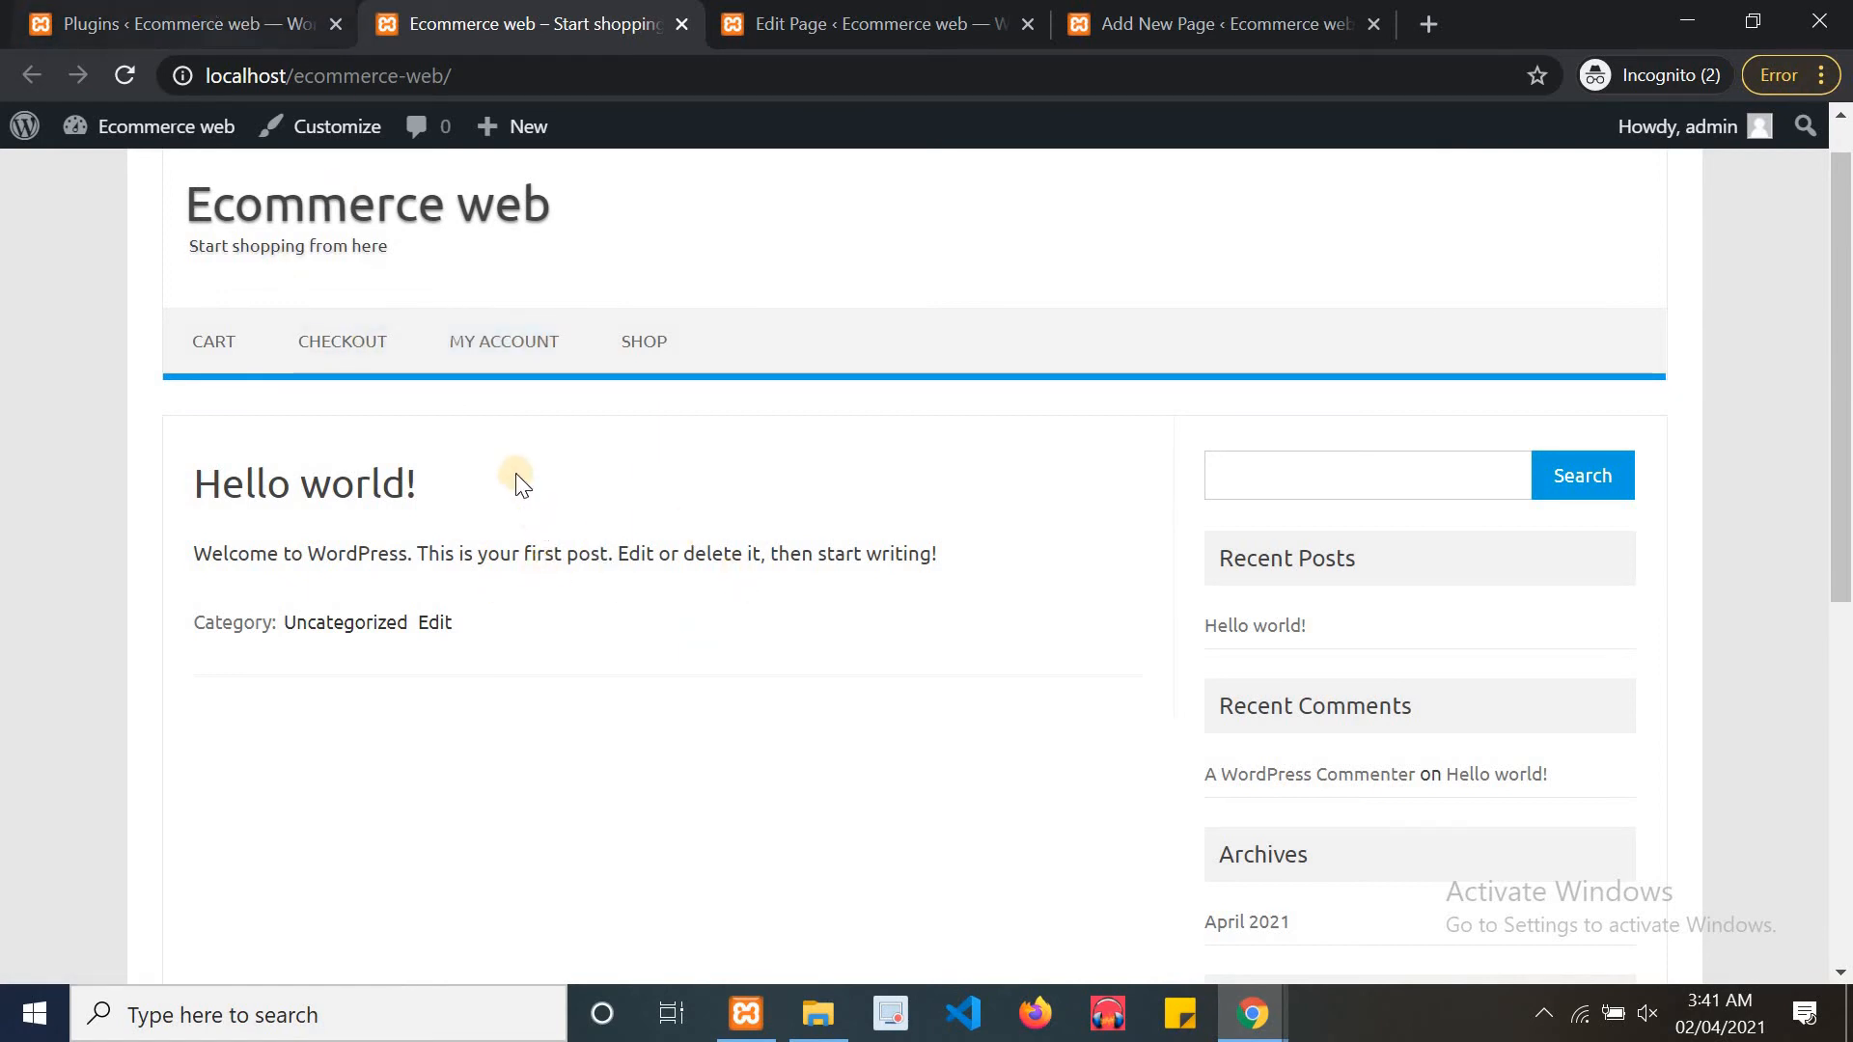
Add the Home page to Main Menu and enable automatically adding new top-level pages to it
{"action": "left_click", "coordinate": [214, 12]}
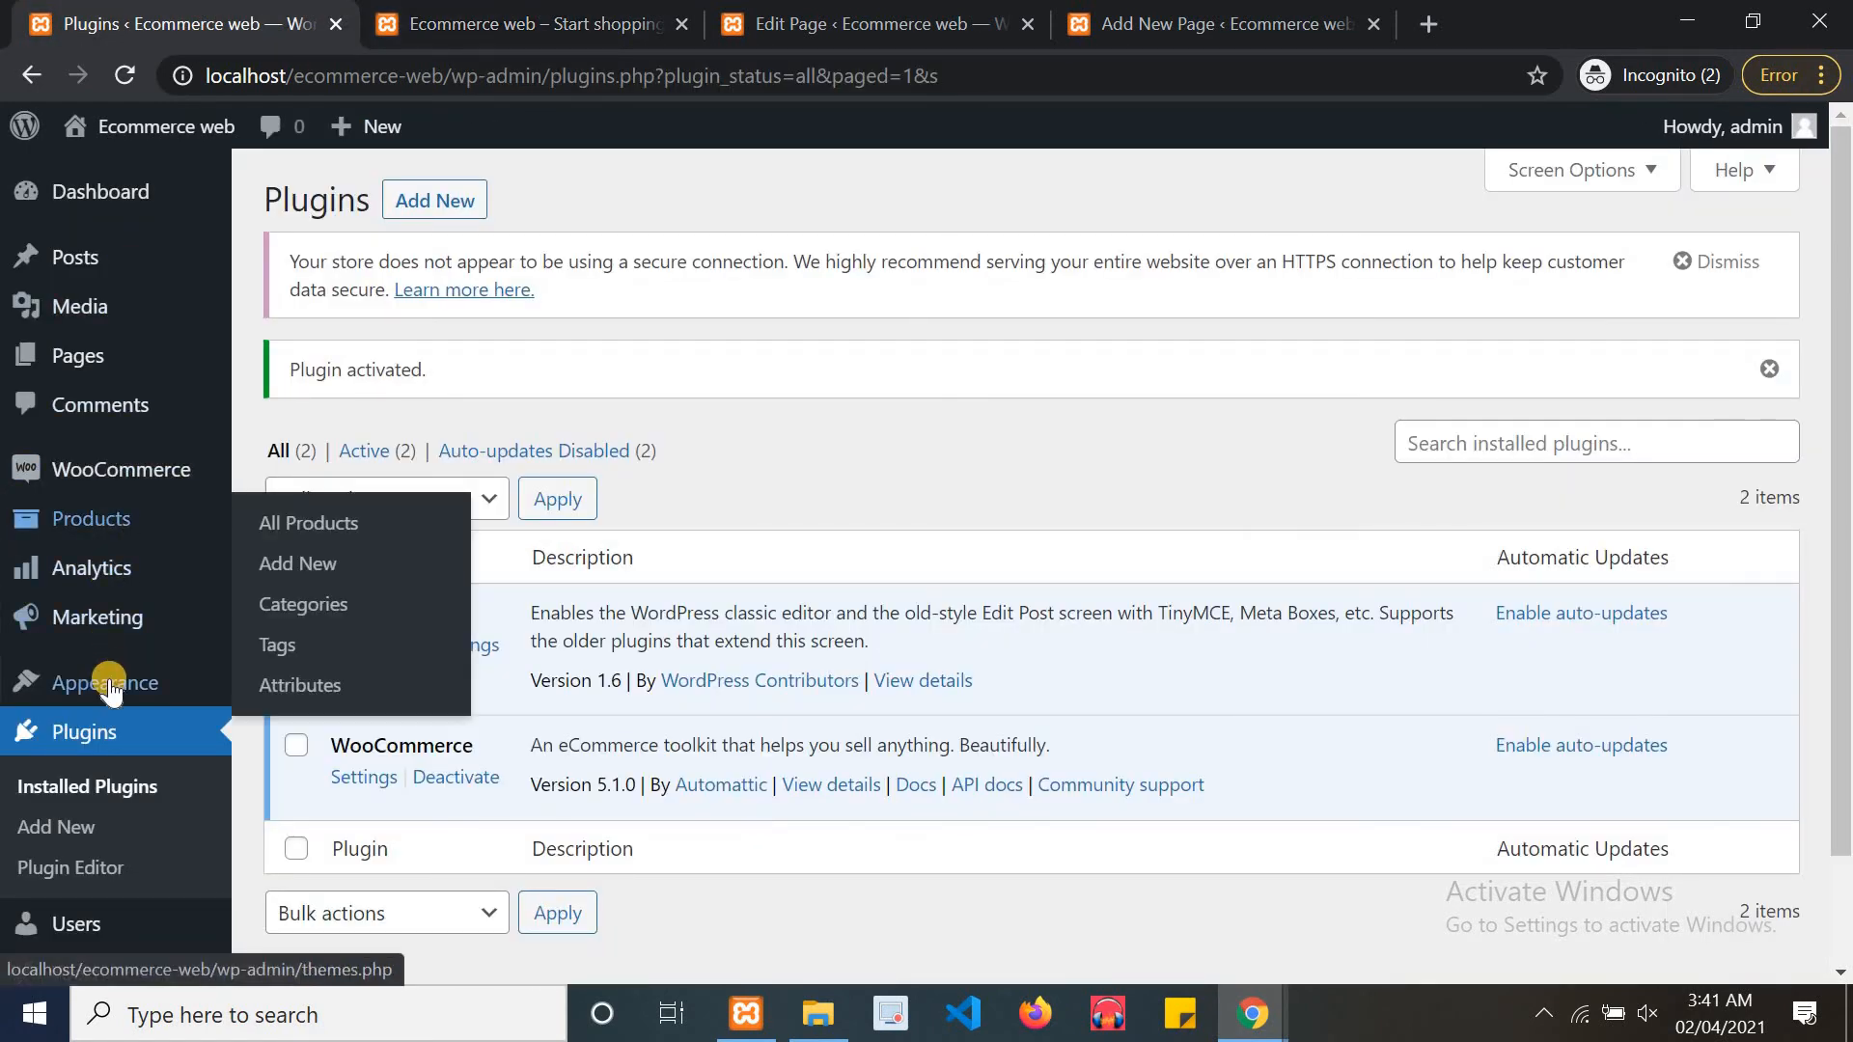
{"action": "mouse_move", "coordinate": [106, 680]}
{"action": "left_click", "coordinate": [362, 739]}
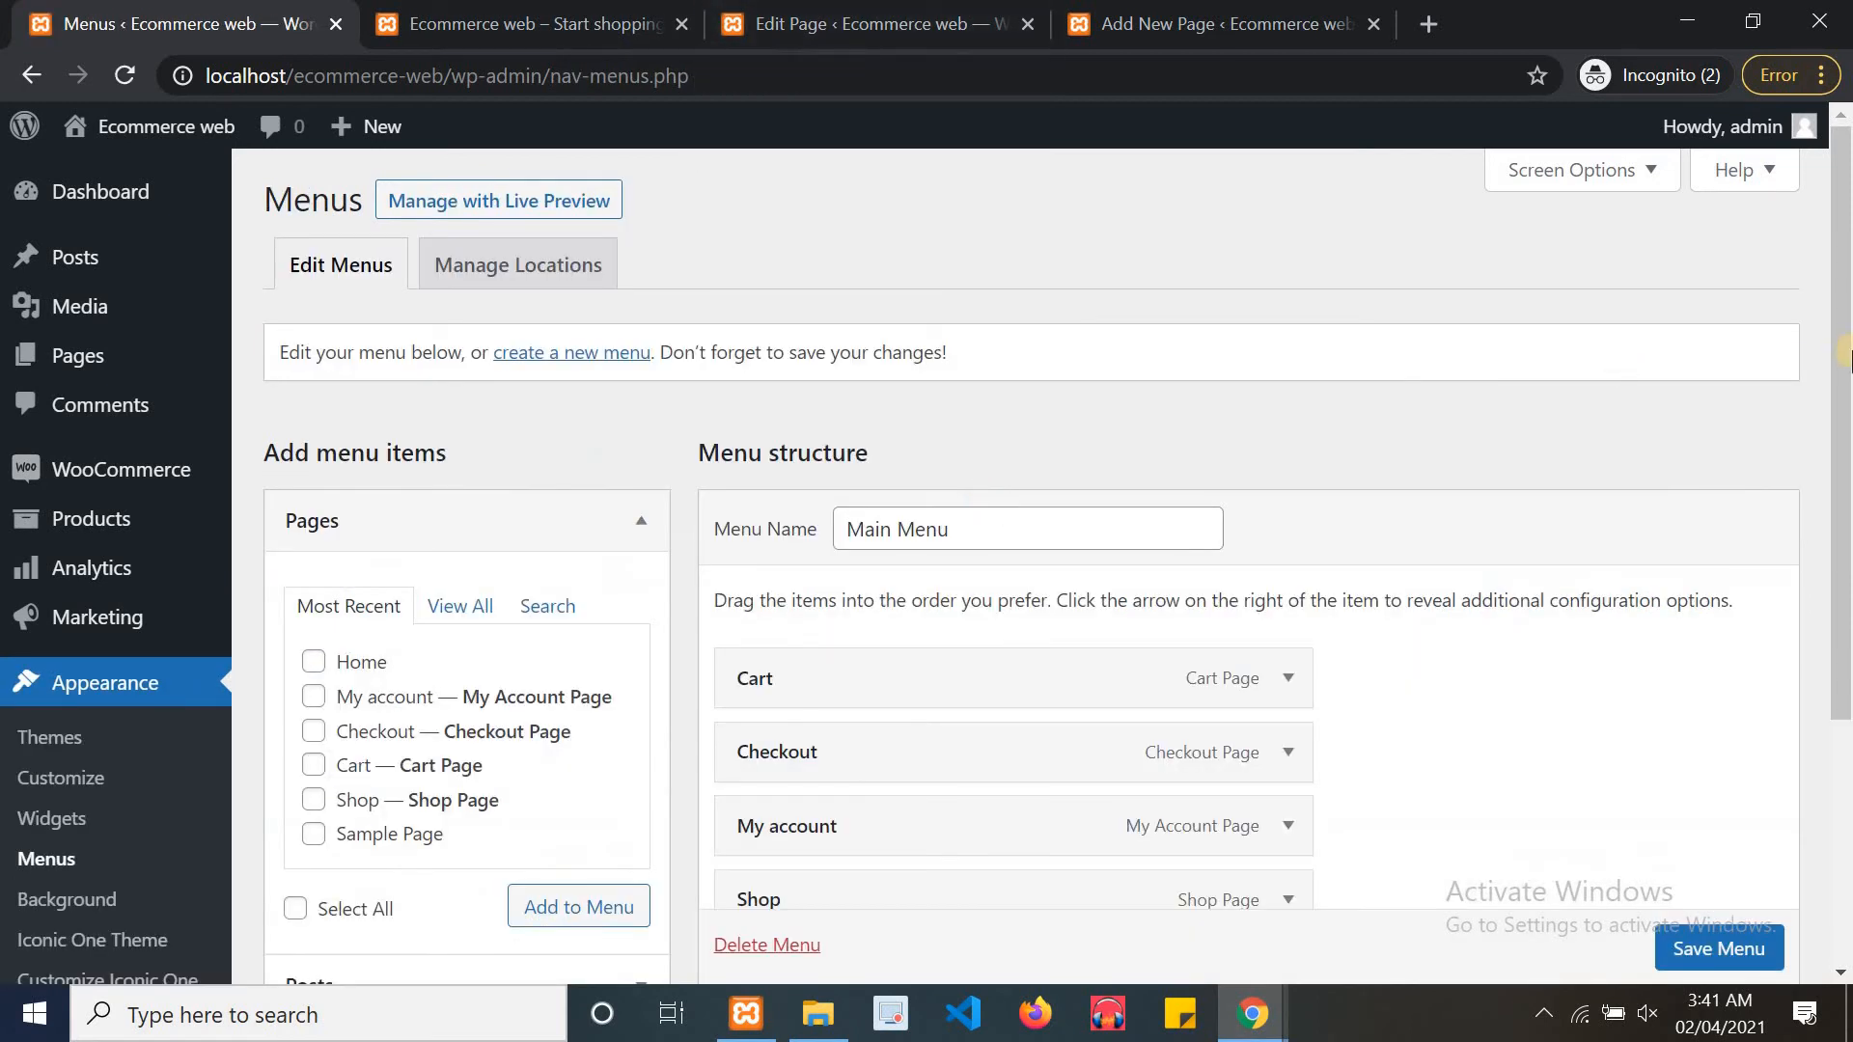
{"action": "scroll", "coordinate": [520, 436], "scroll_direction": "down", "scroll_amount": 2}
{"action": "left_click", "coordinate": [349, 462]}
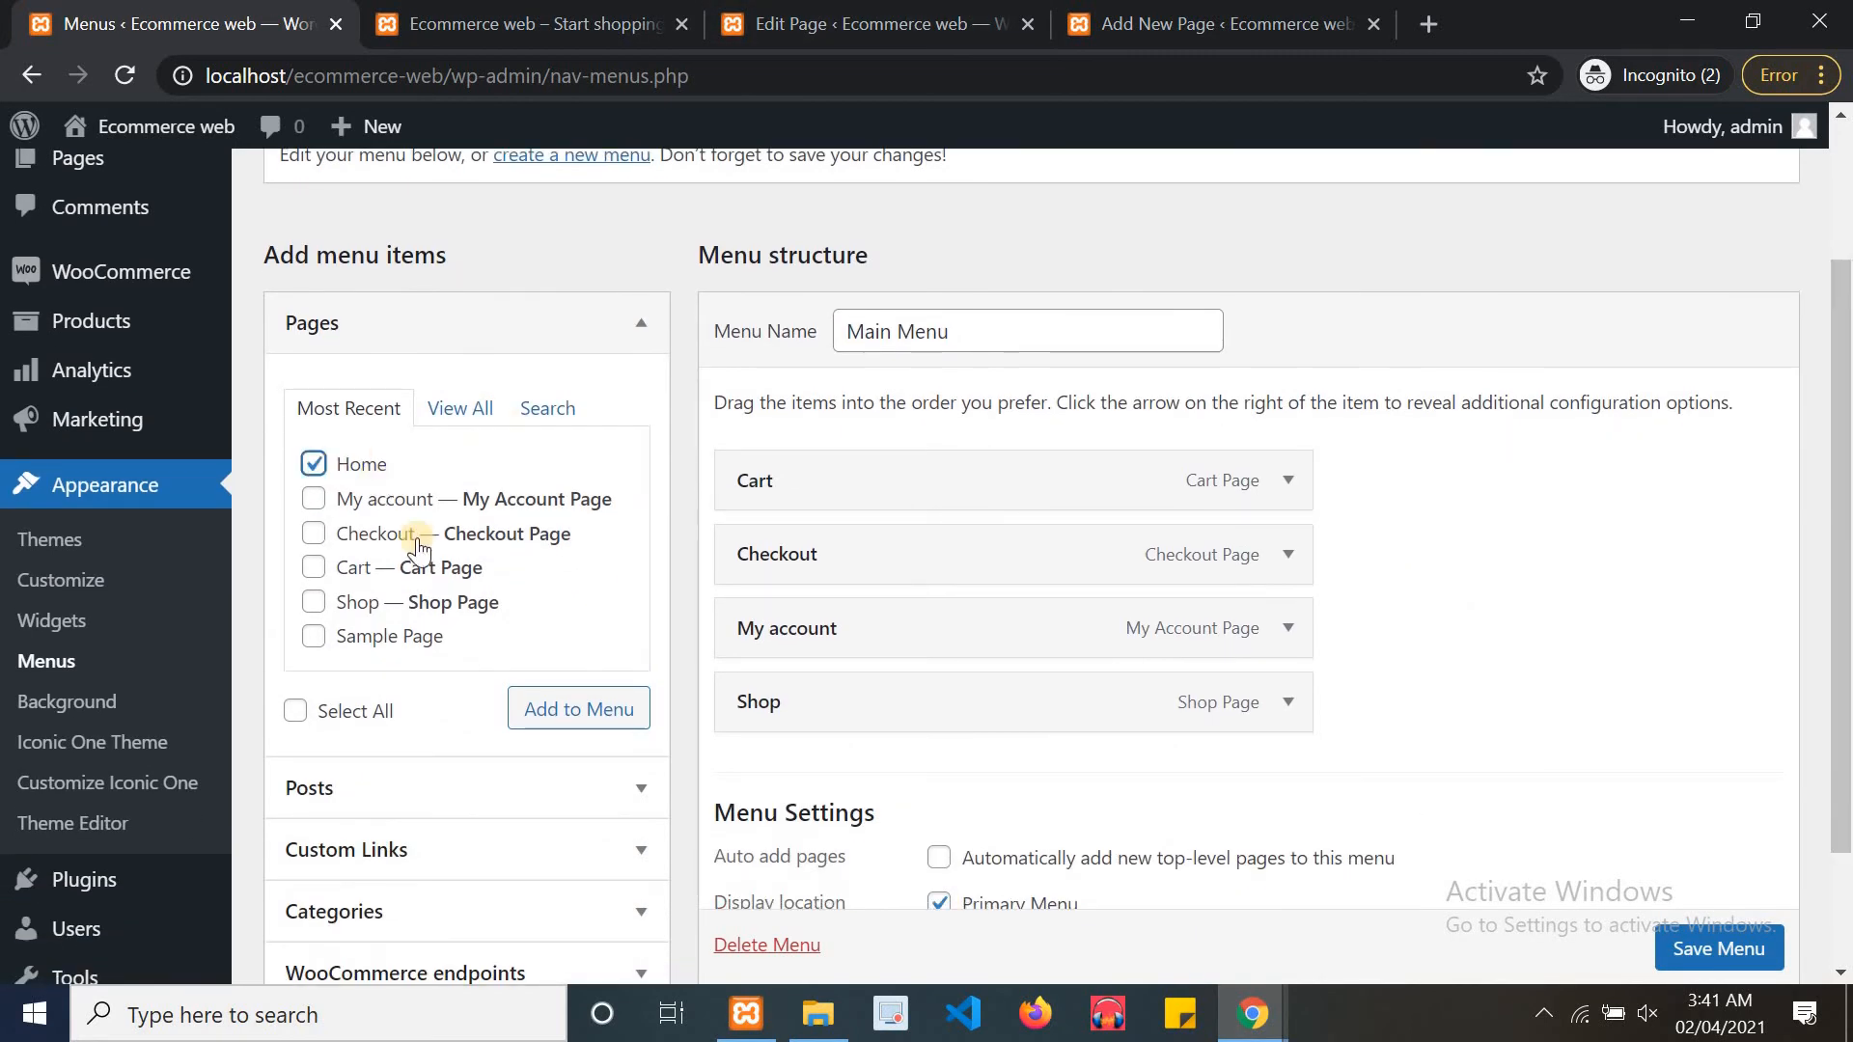
{"action": "left_click", "coordinate": [940, 859]}
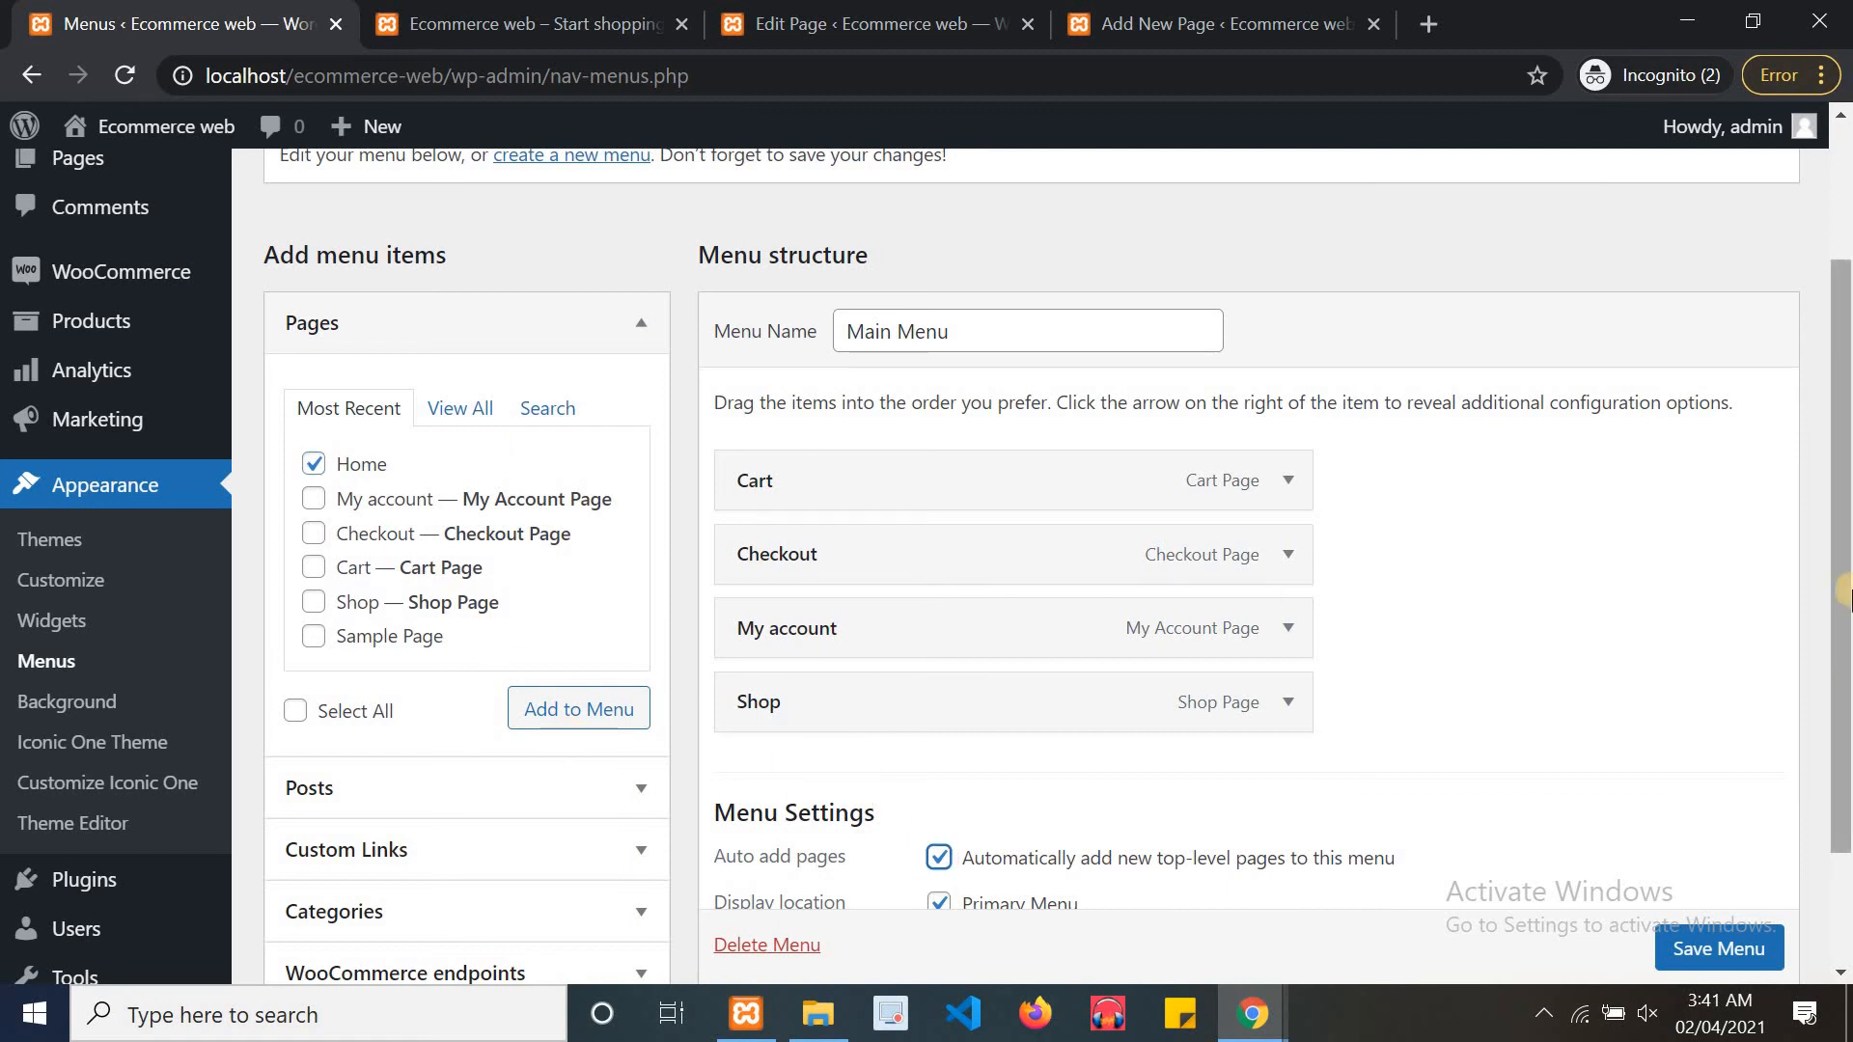
{"action": "scroll", "coordinate": [1004, 792], "scroll_direction": "down", "scroll_amount": 2}
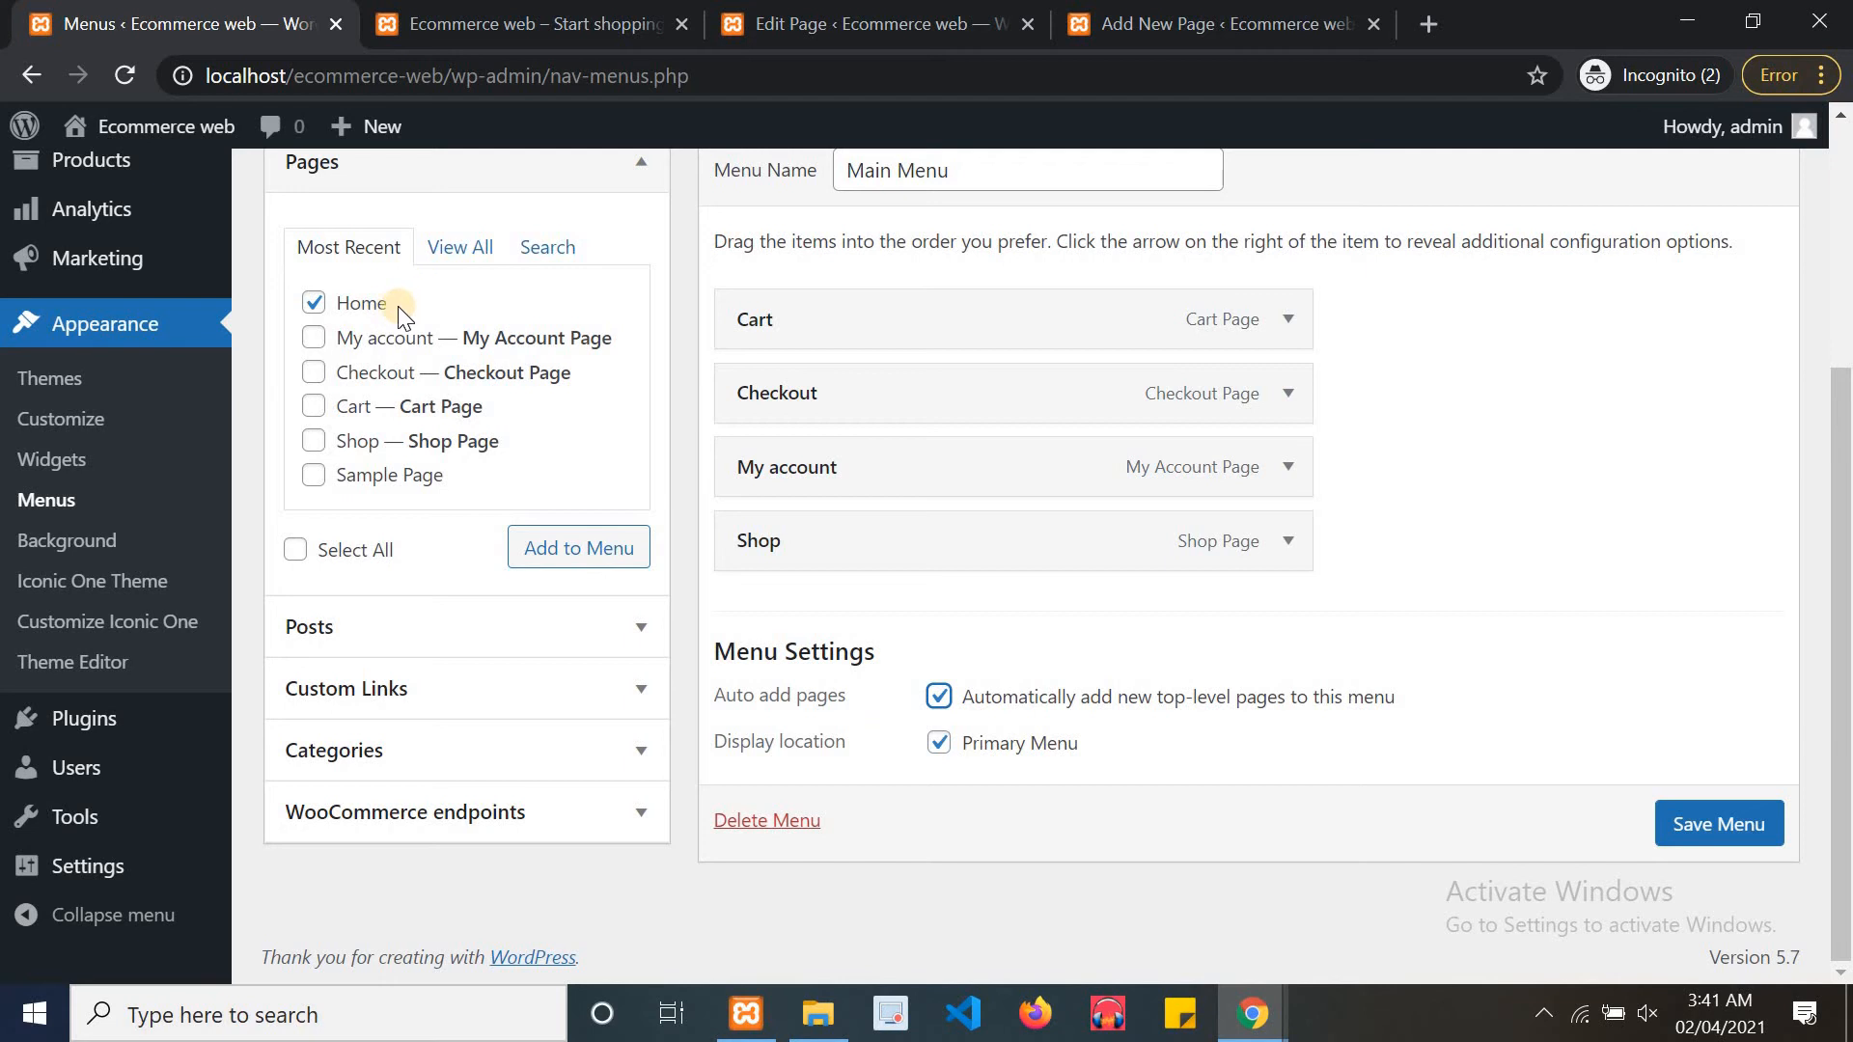
{"action": "left_click", "coordinate": [613, 550]}
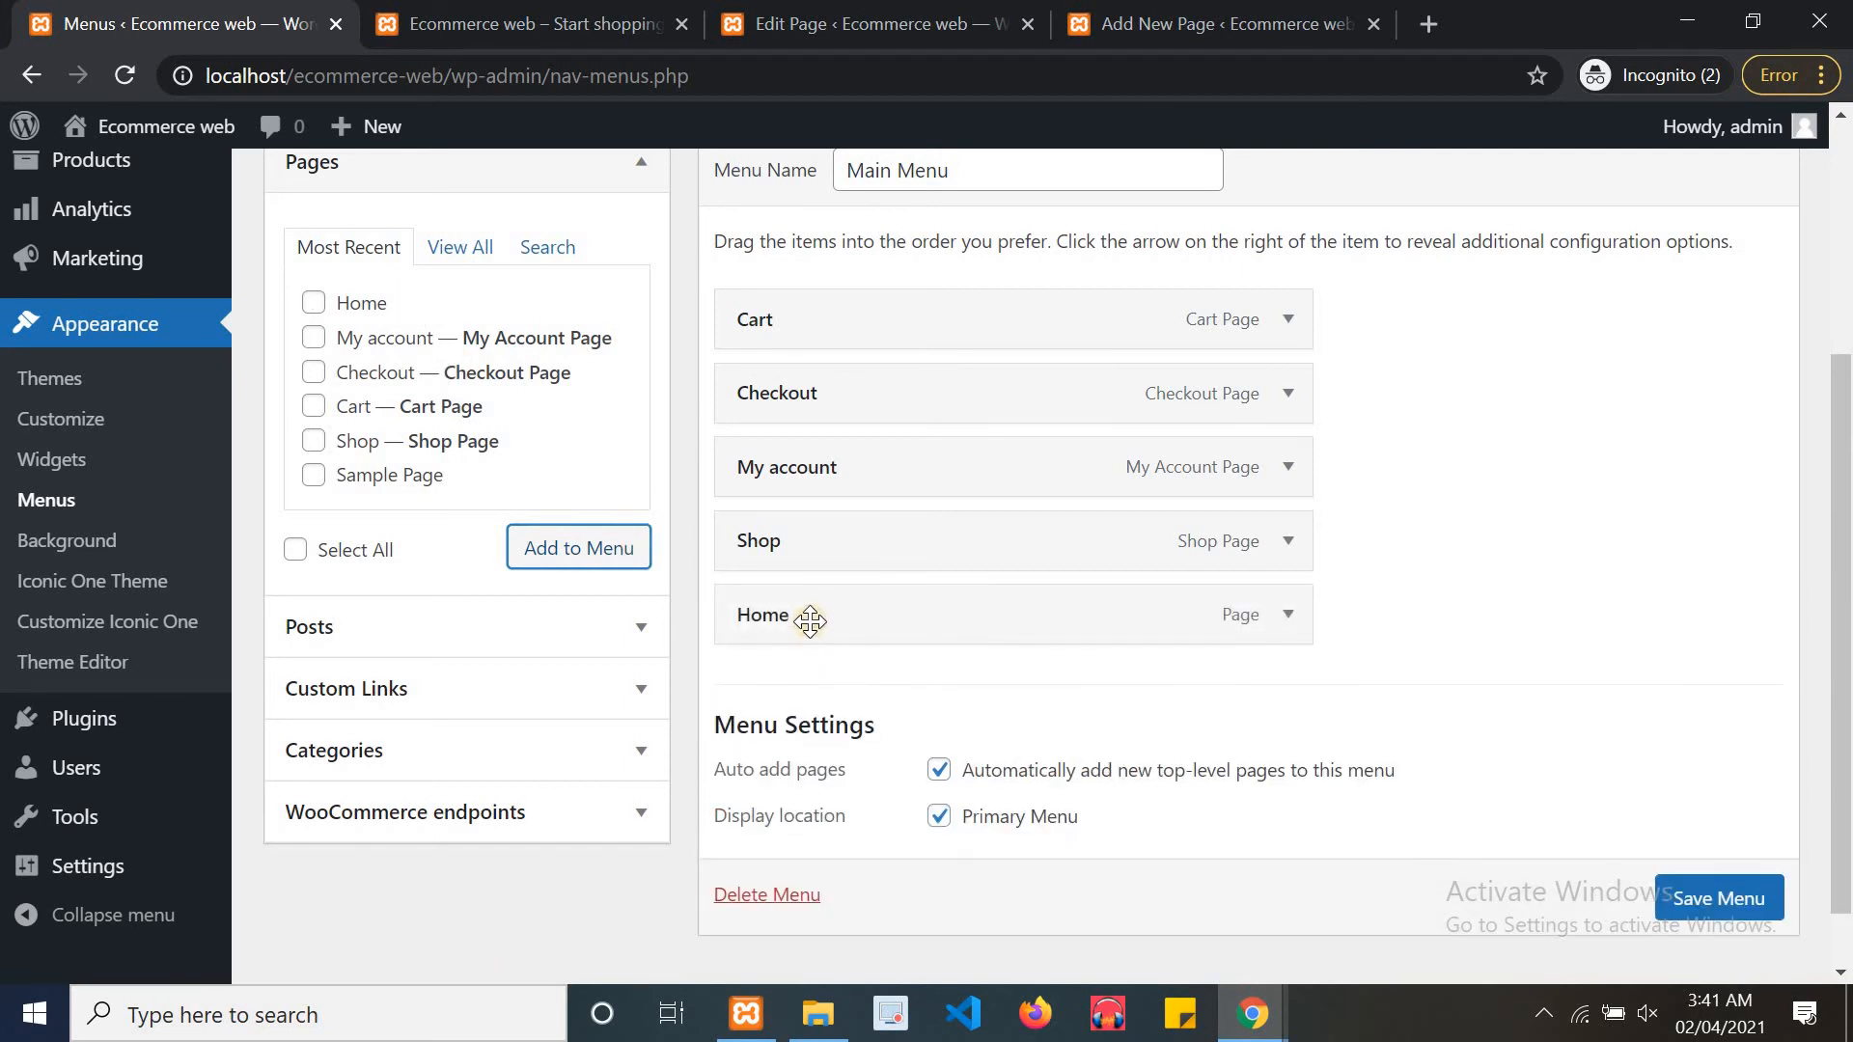
Move the Home item above Cart as the first item of Main Menu and save the menu
{"action": "left_click_drag", "start_coordinate": [808, 620], "coordinate": [772, 280]}
{"action": "scroll", "coordinate": [1722, 894], "scroll_direction": "down", "scroll_amount": 1}
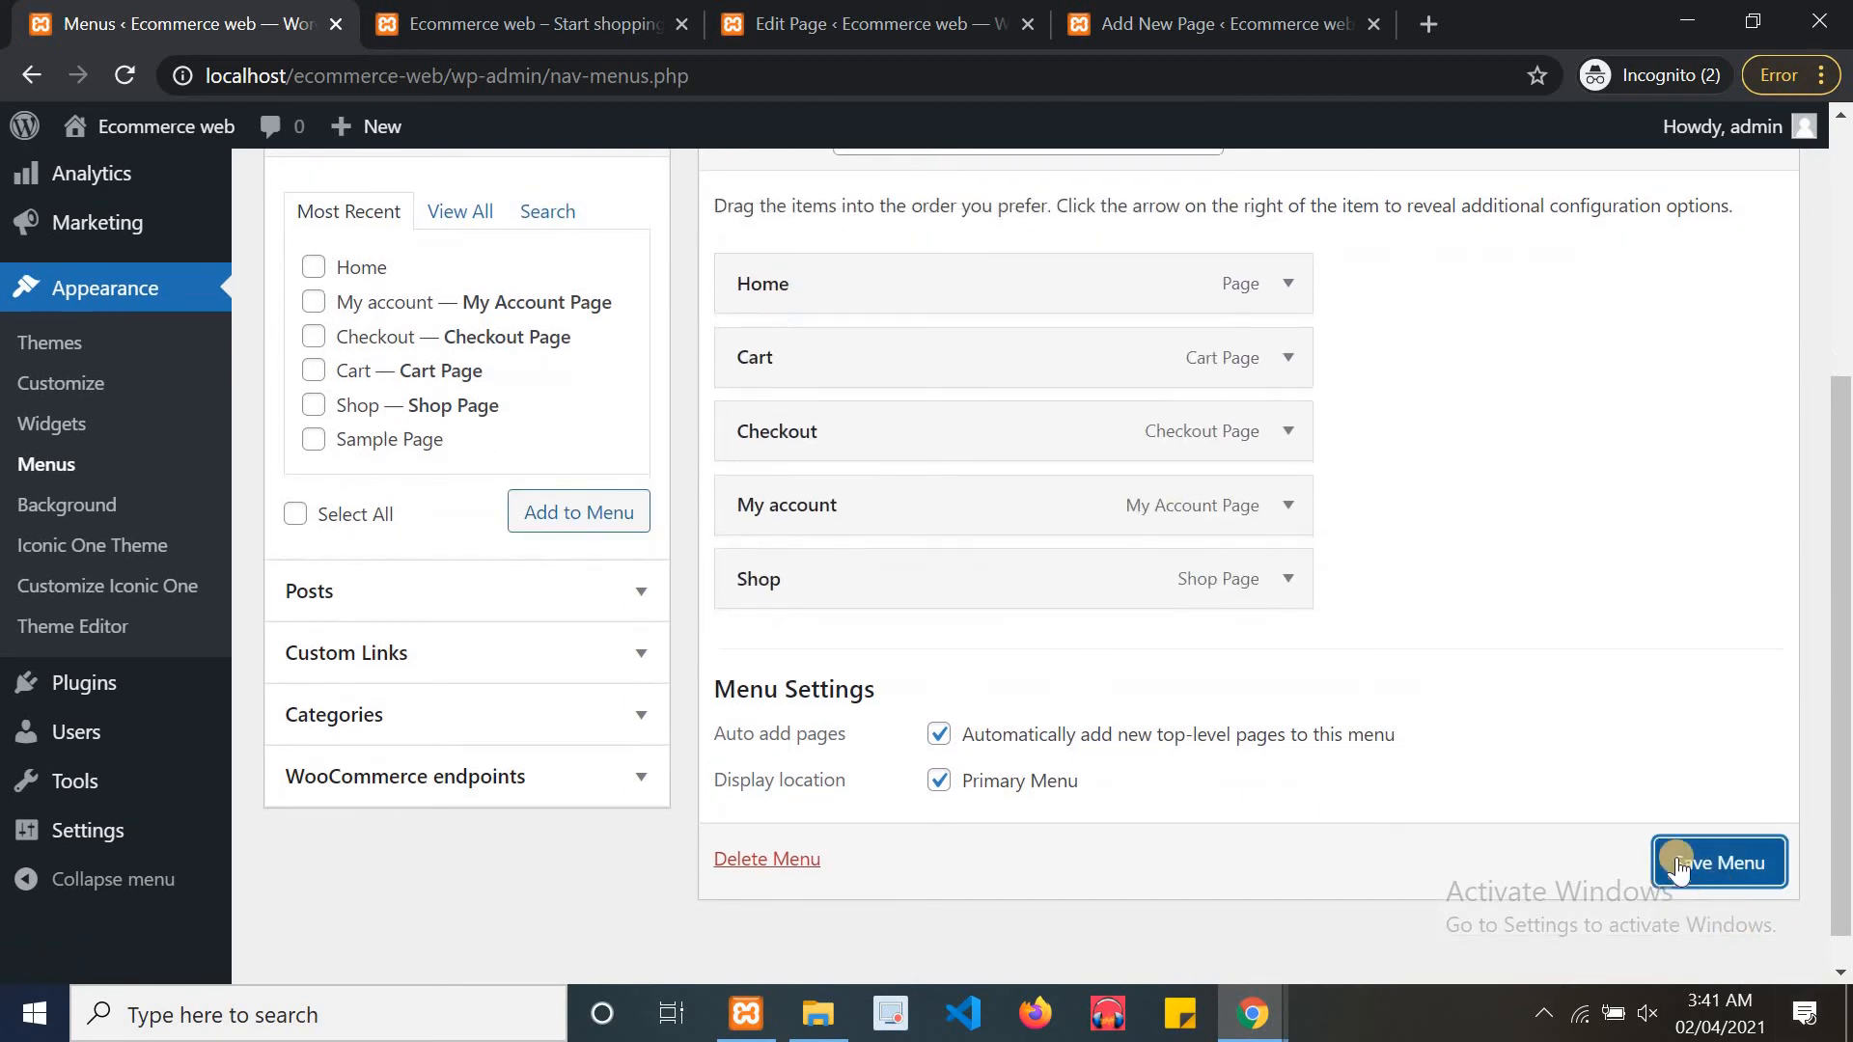
{"action": "left_click", "coordinate": [1679, 863]}
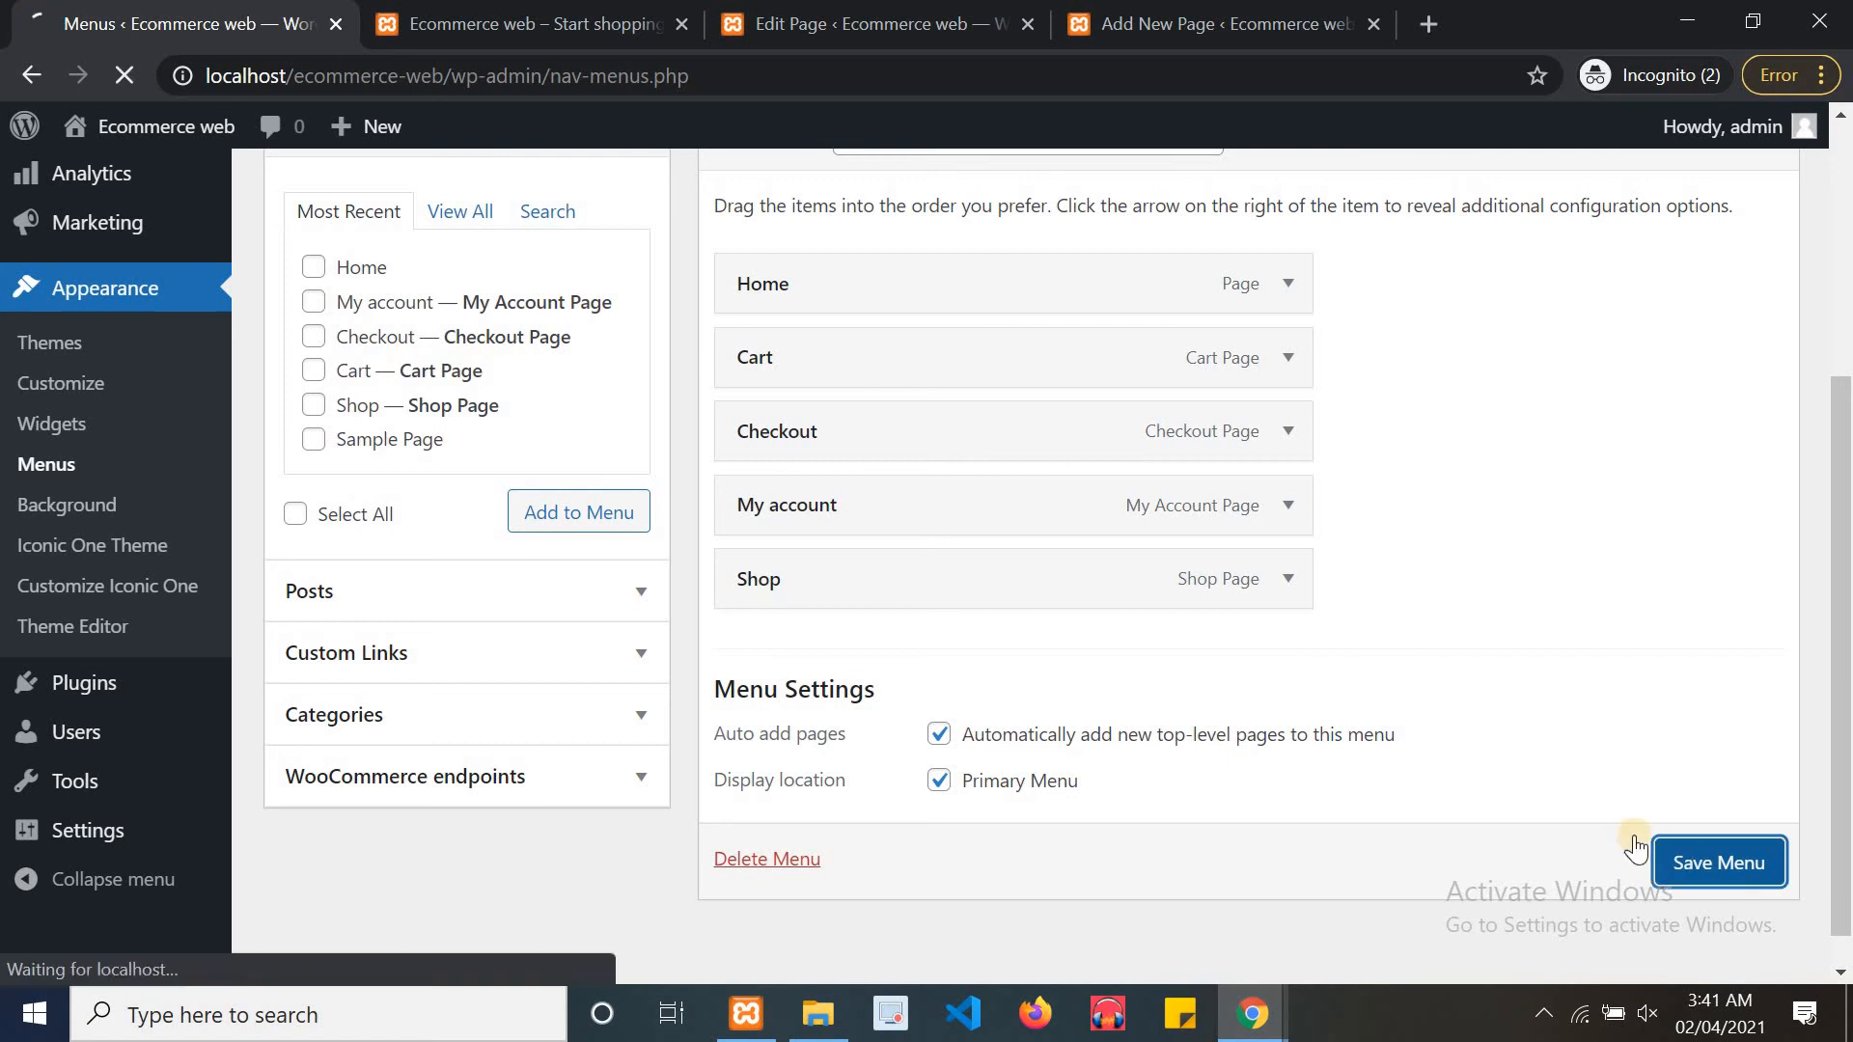
Reload the live site to check the menu order, and open the Home page to compare it with the saved menu structure
{"action": "left_click", "coordinate": [541, 23]}
{"action": "left_click", "coordinate": [125, 69]}
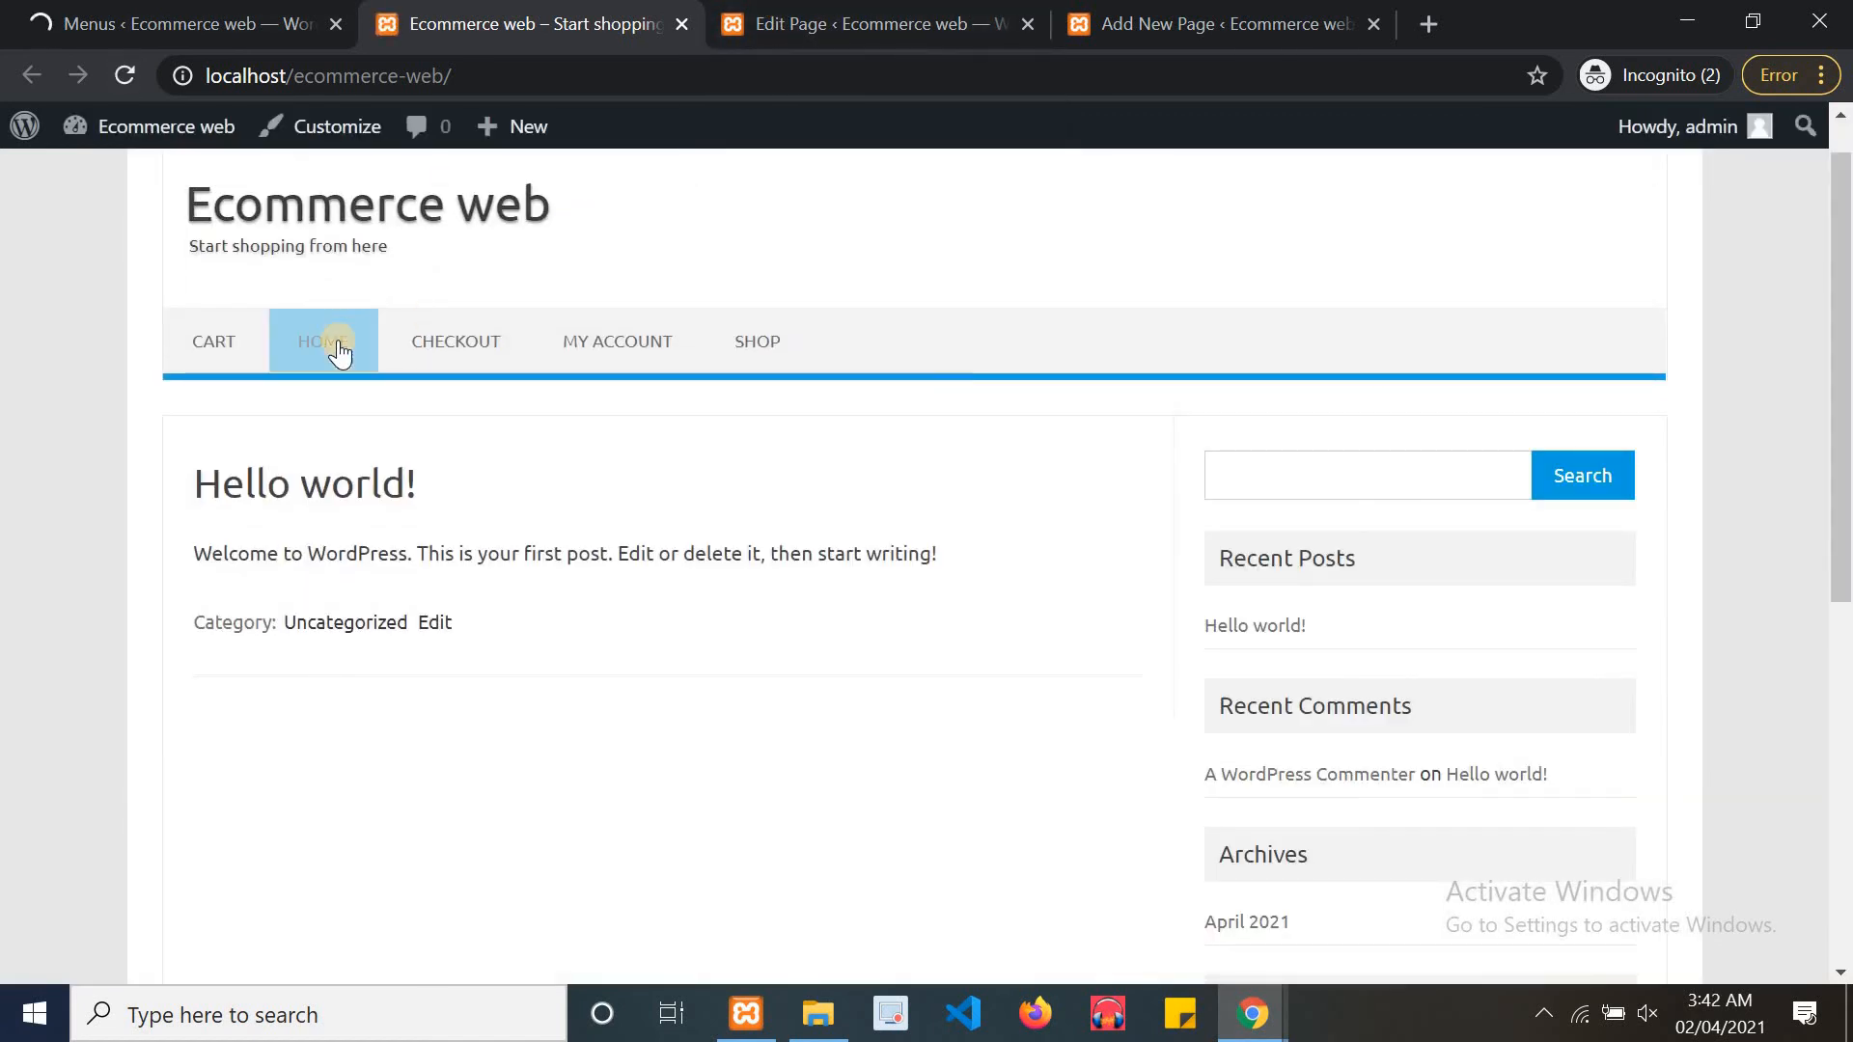
{"action": "left_click", "coordinate": [207, 8]}
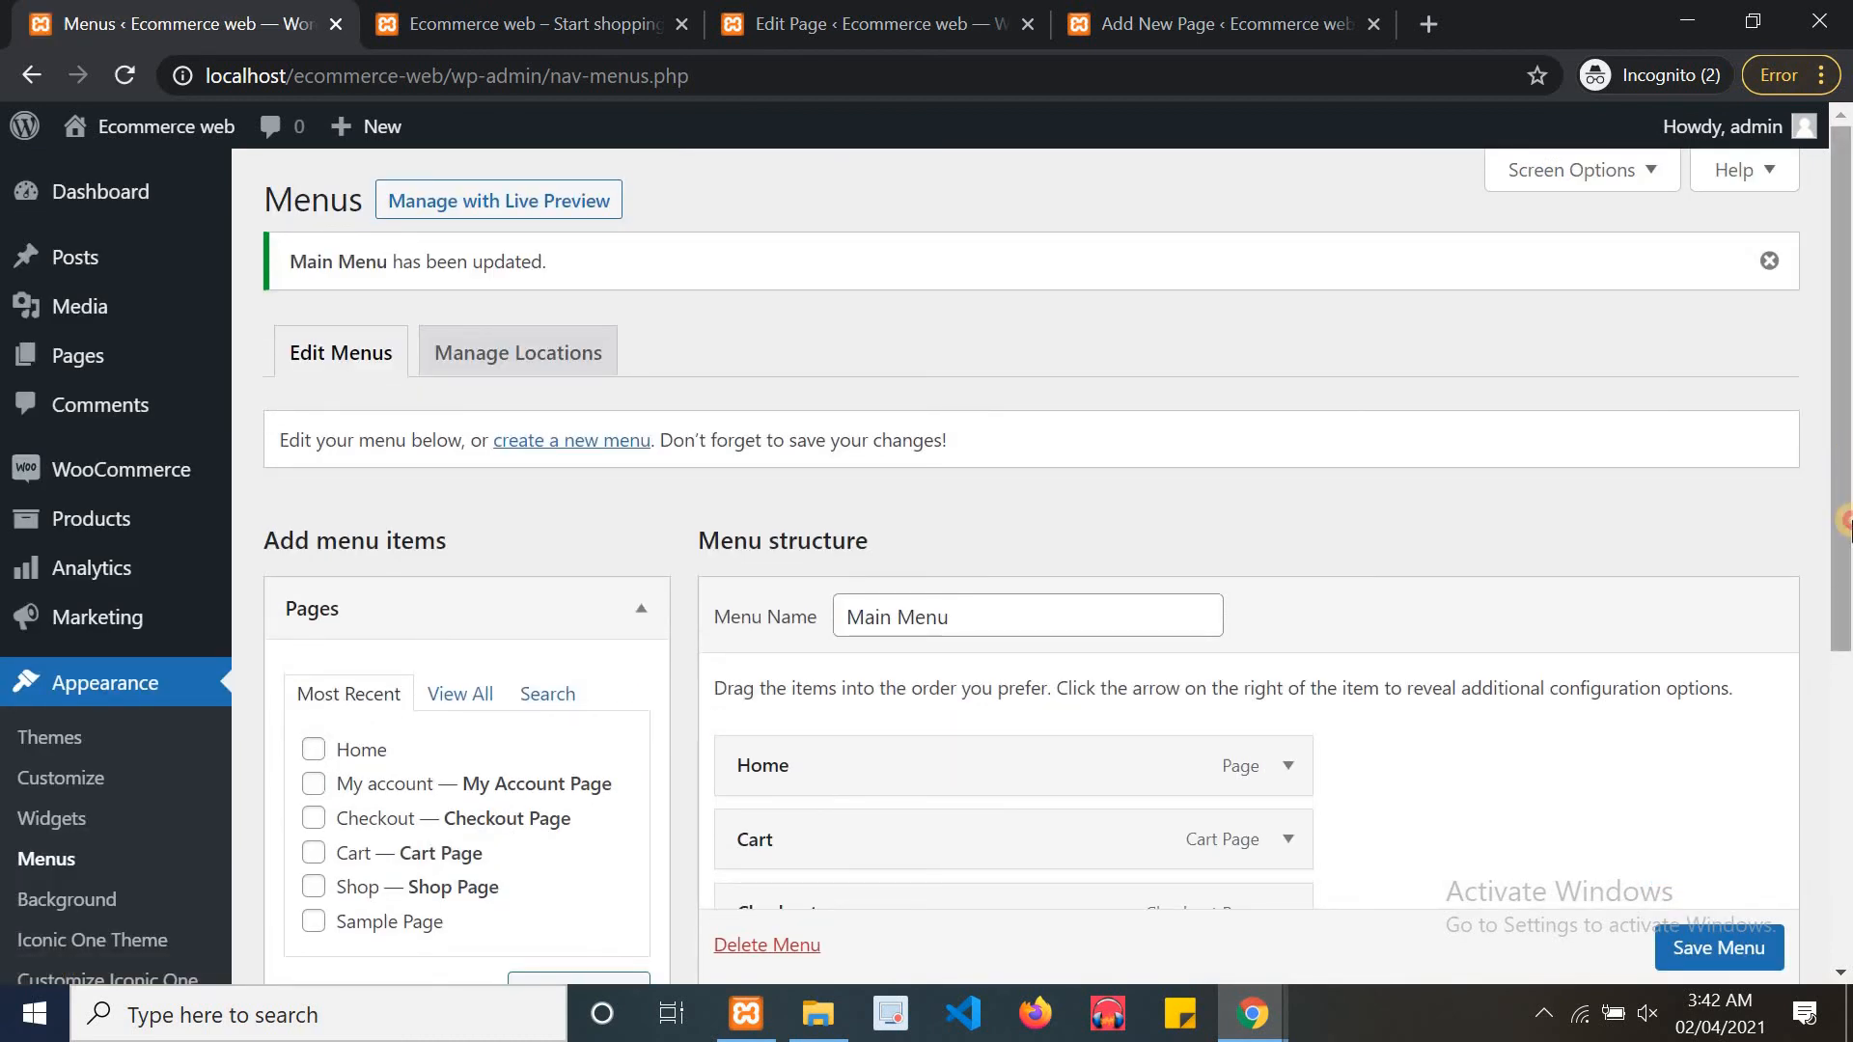
{"action": "scroll", "coordinate": [1563, 414], "scroll_direction": "down", "scroll_amount": 3}
{"action": "left_click", "coordinate": [576, 21]}
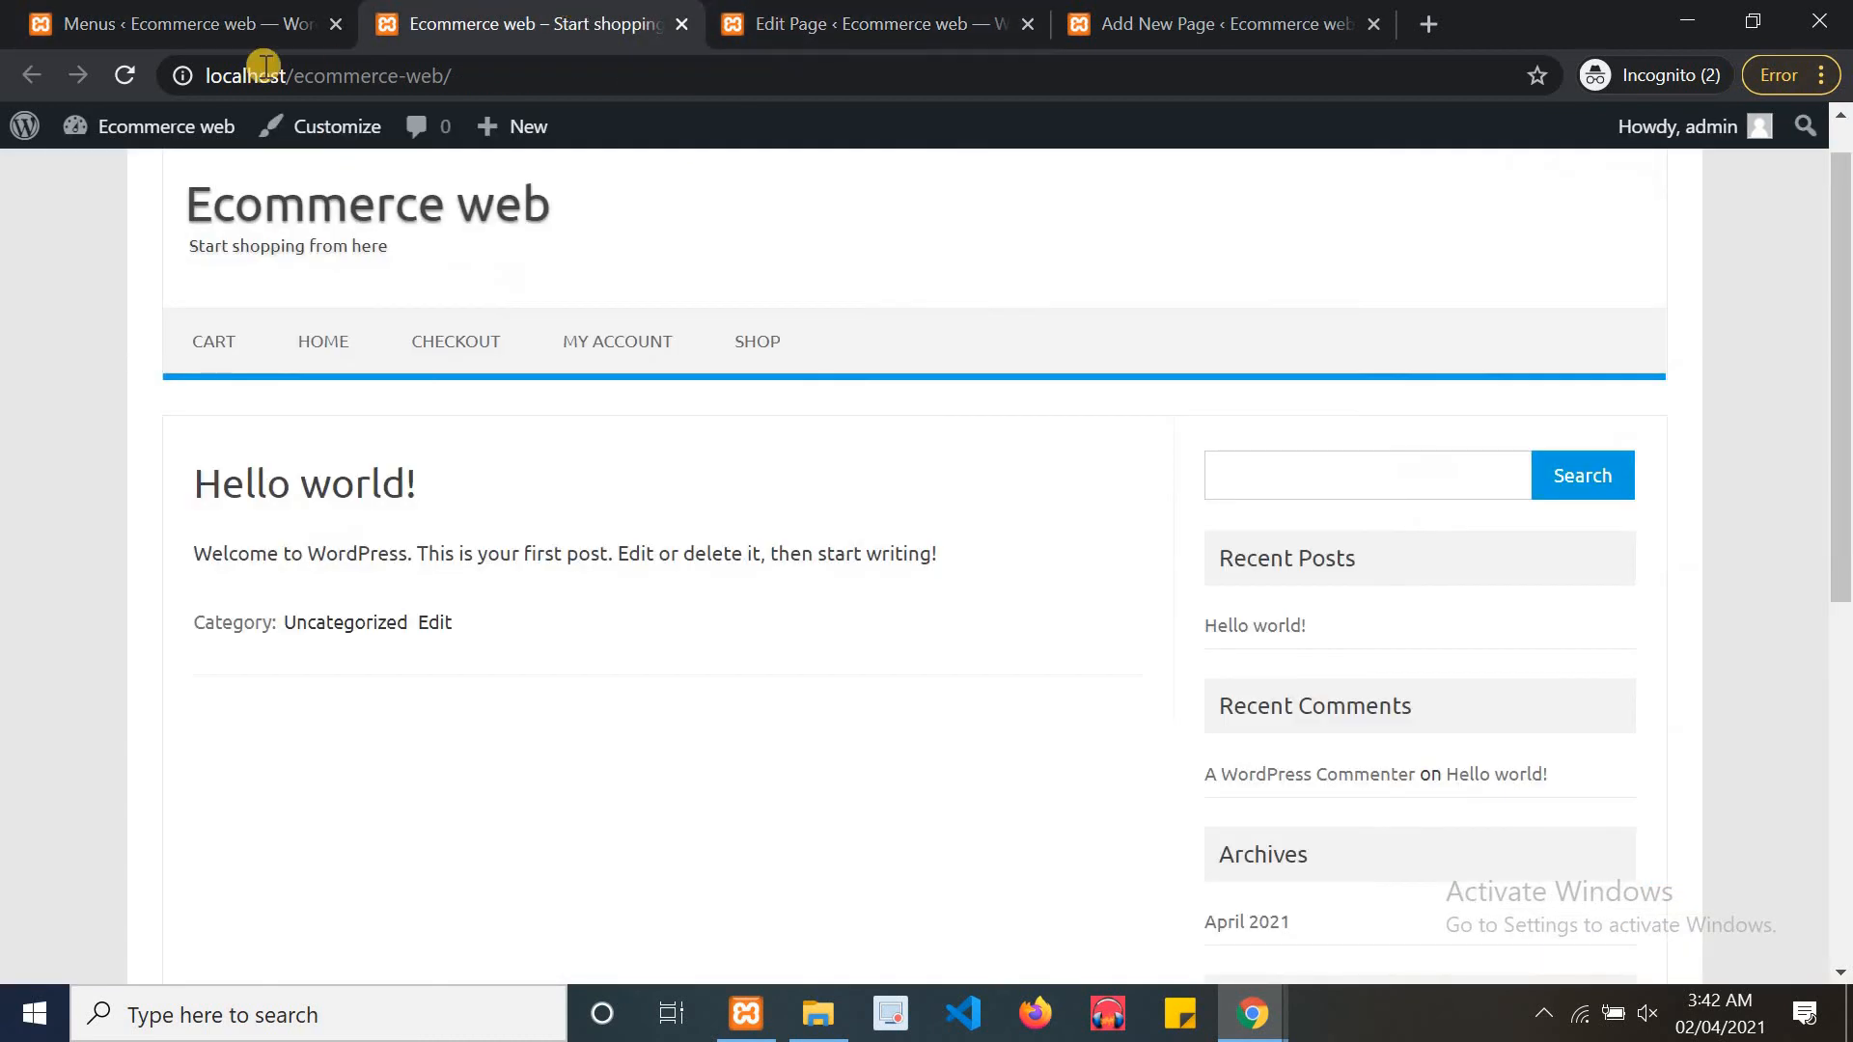
{"action": "left_click", "coordinate": [132, 81]}
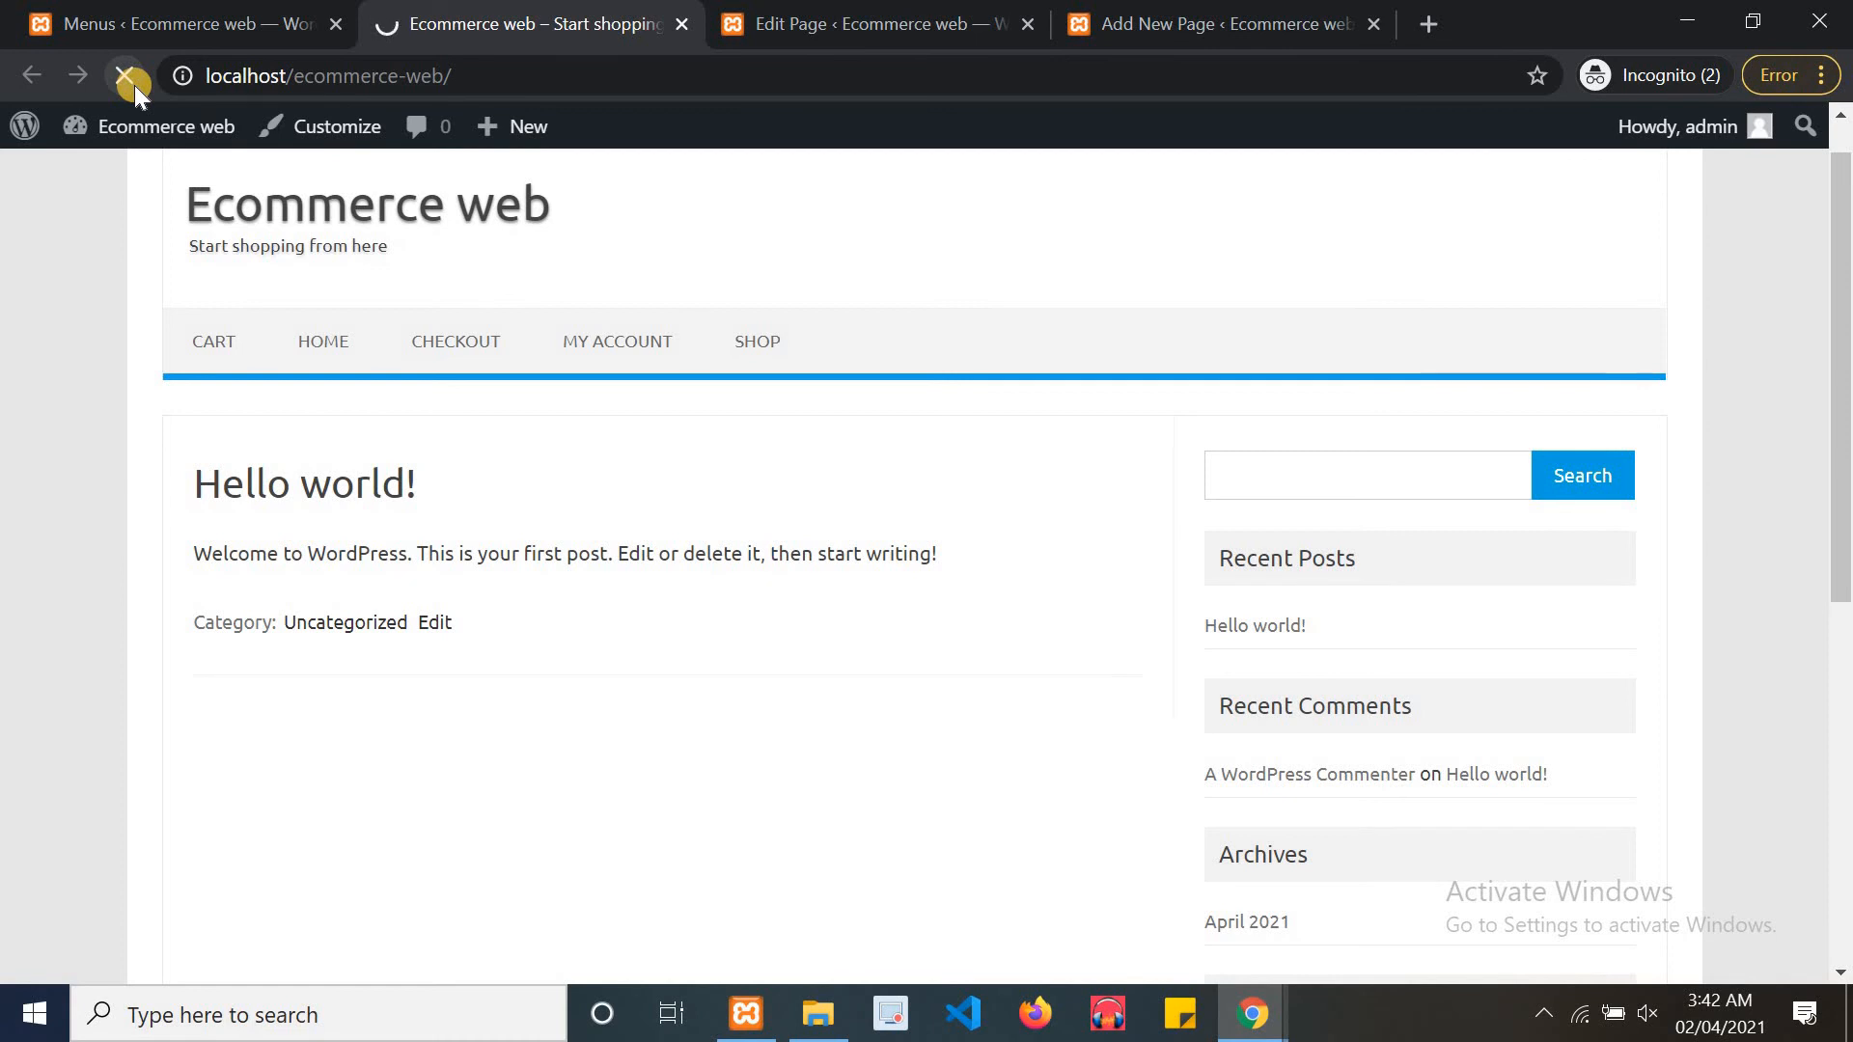
{"action": "left_click", "coordinate": [224, 343]}
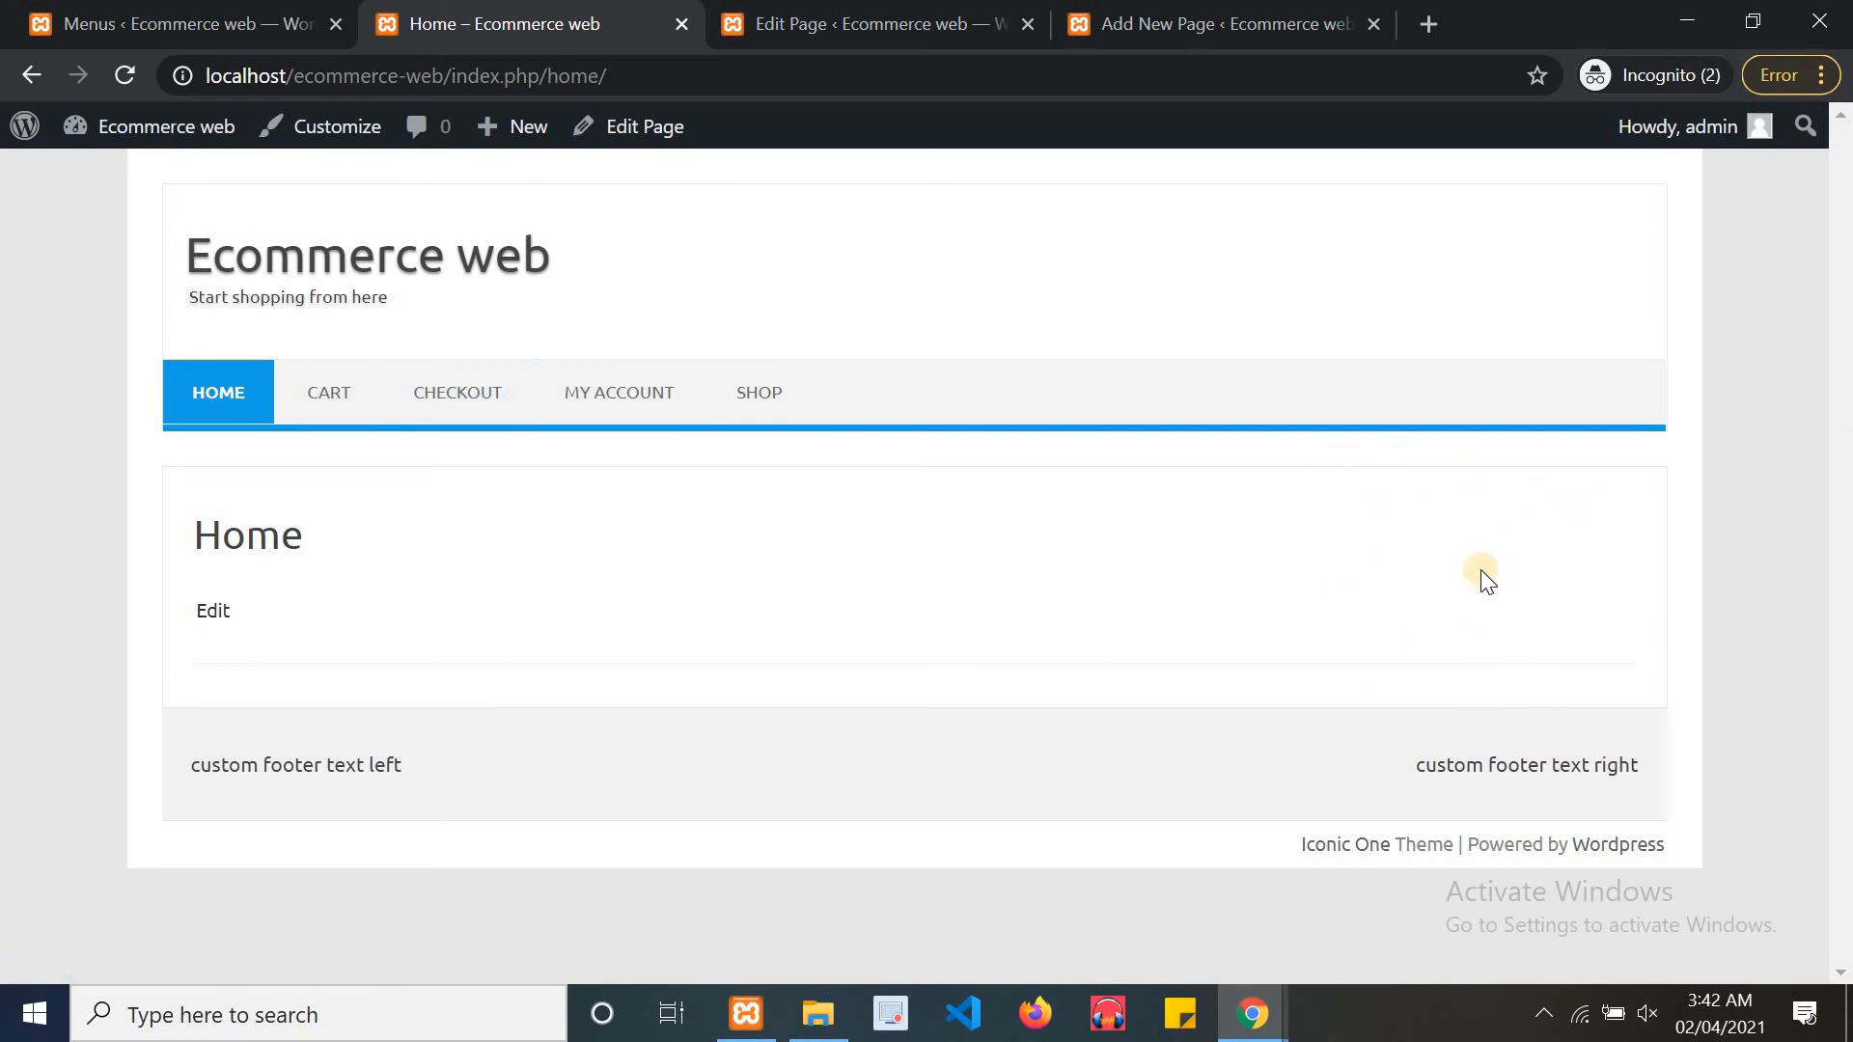
{"action": "left_click", "coordinate": [67, 8]}
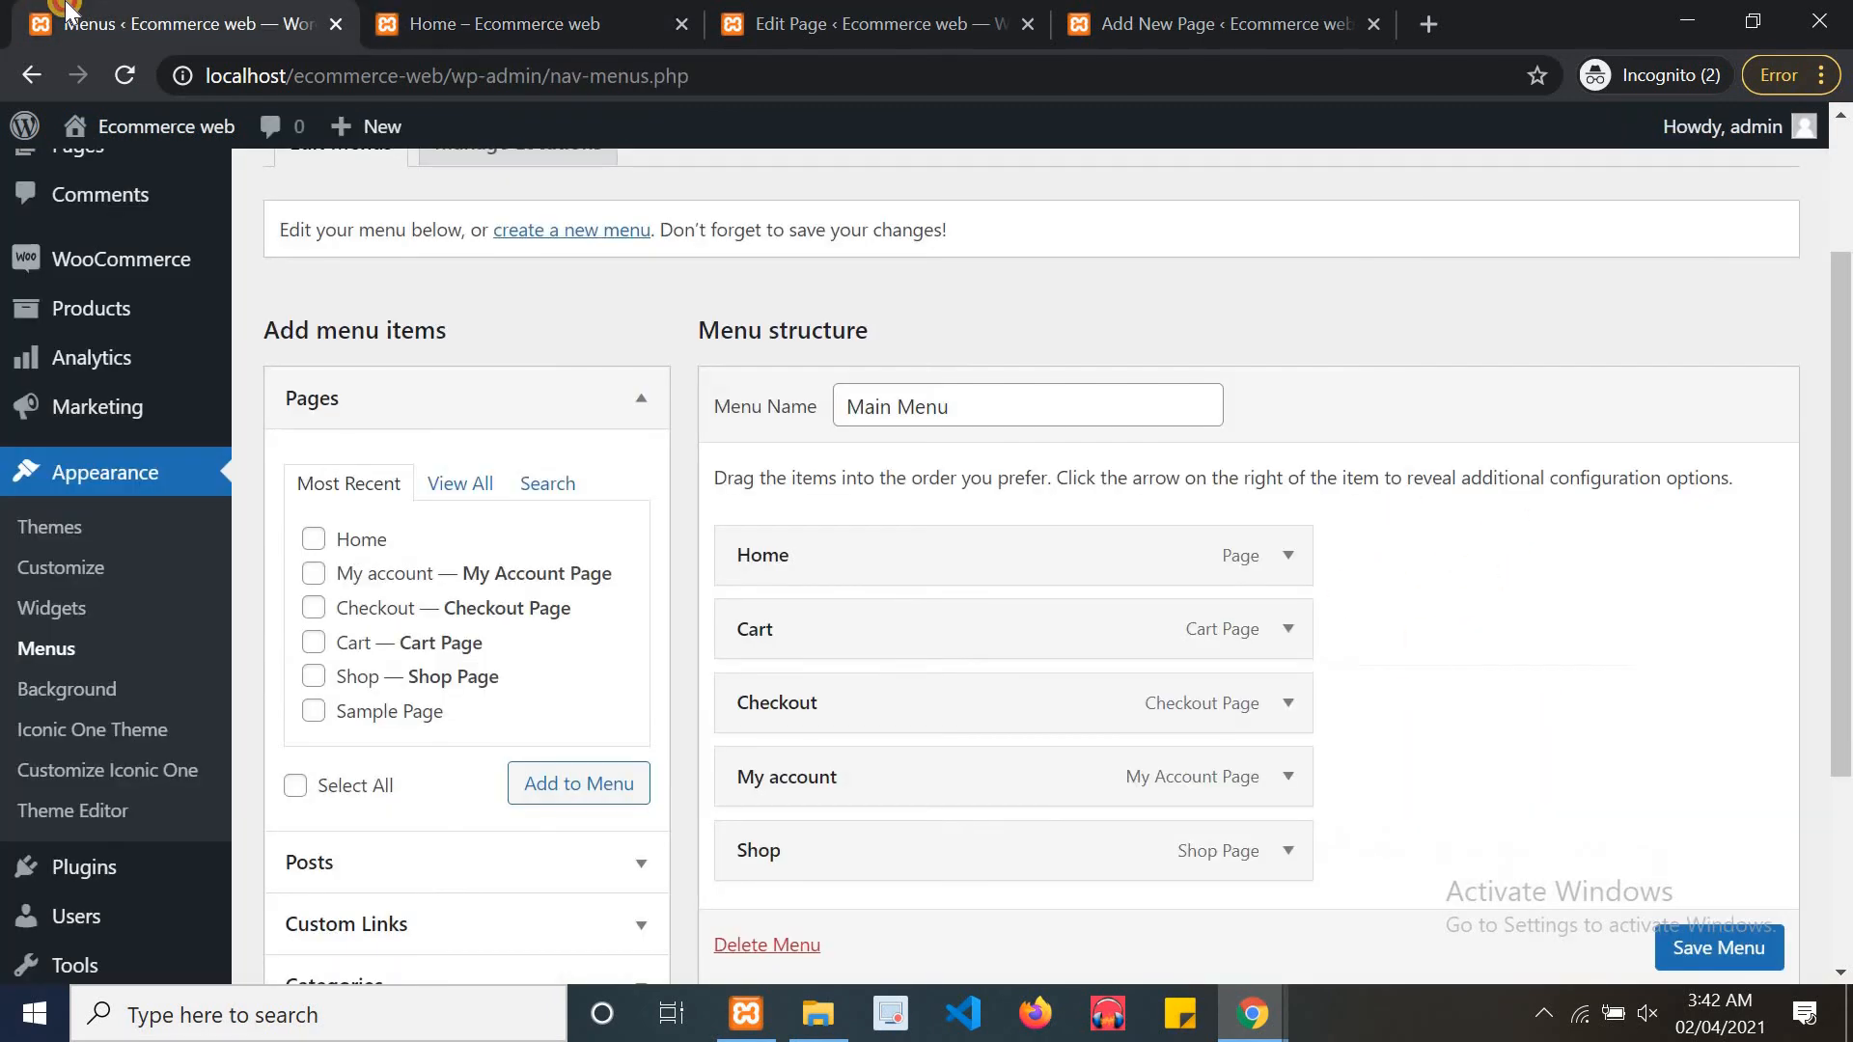
{"action": "left_click", "coordinate": [386, 12]}
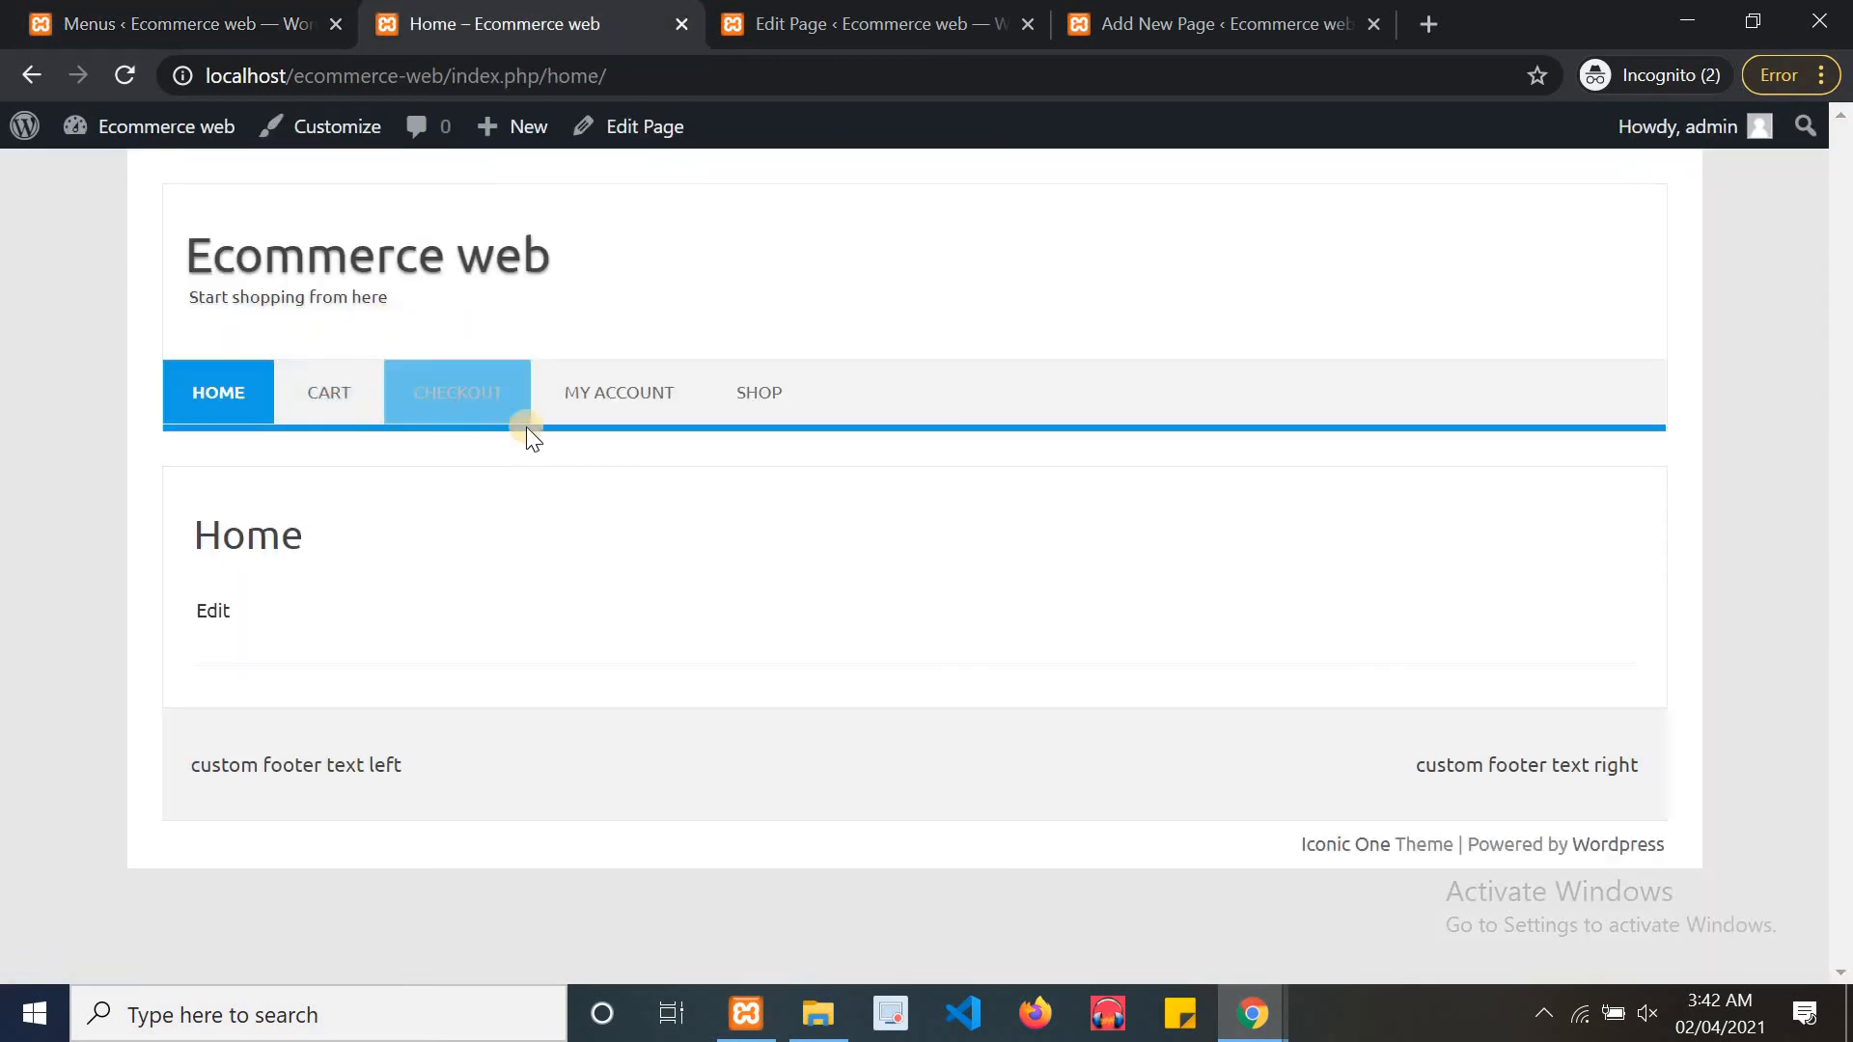
Open the My account page on the live site and examine its content and sidebar
{"action": "left_click", "coordinate": [592, 391]}
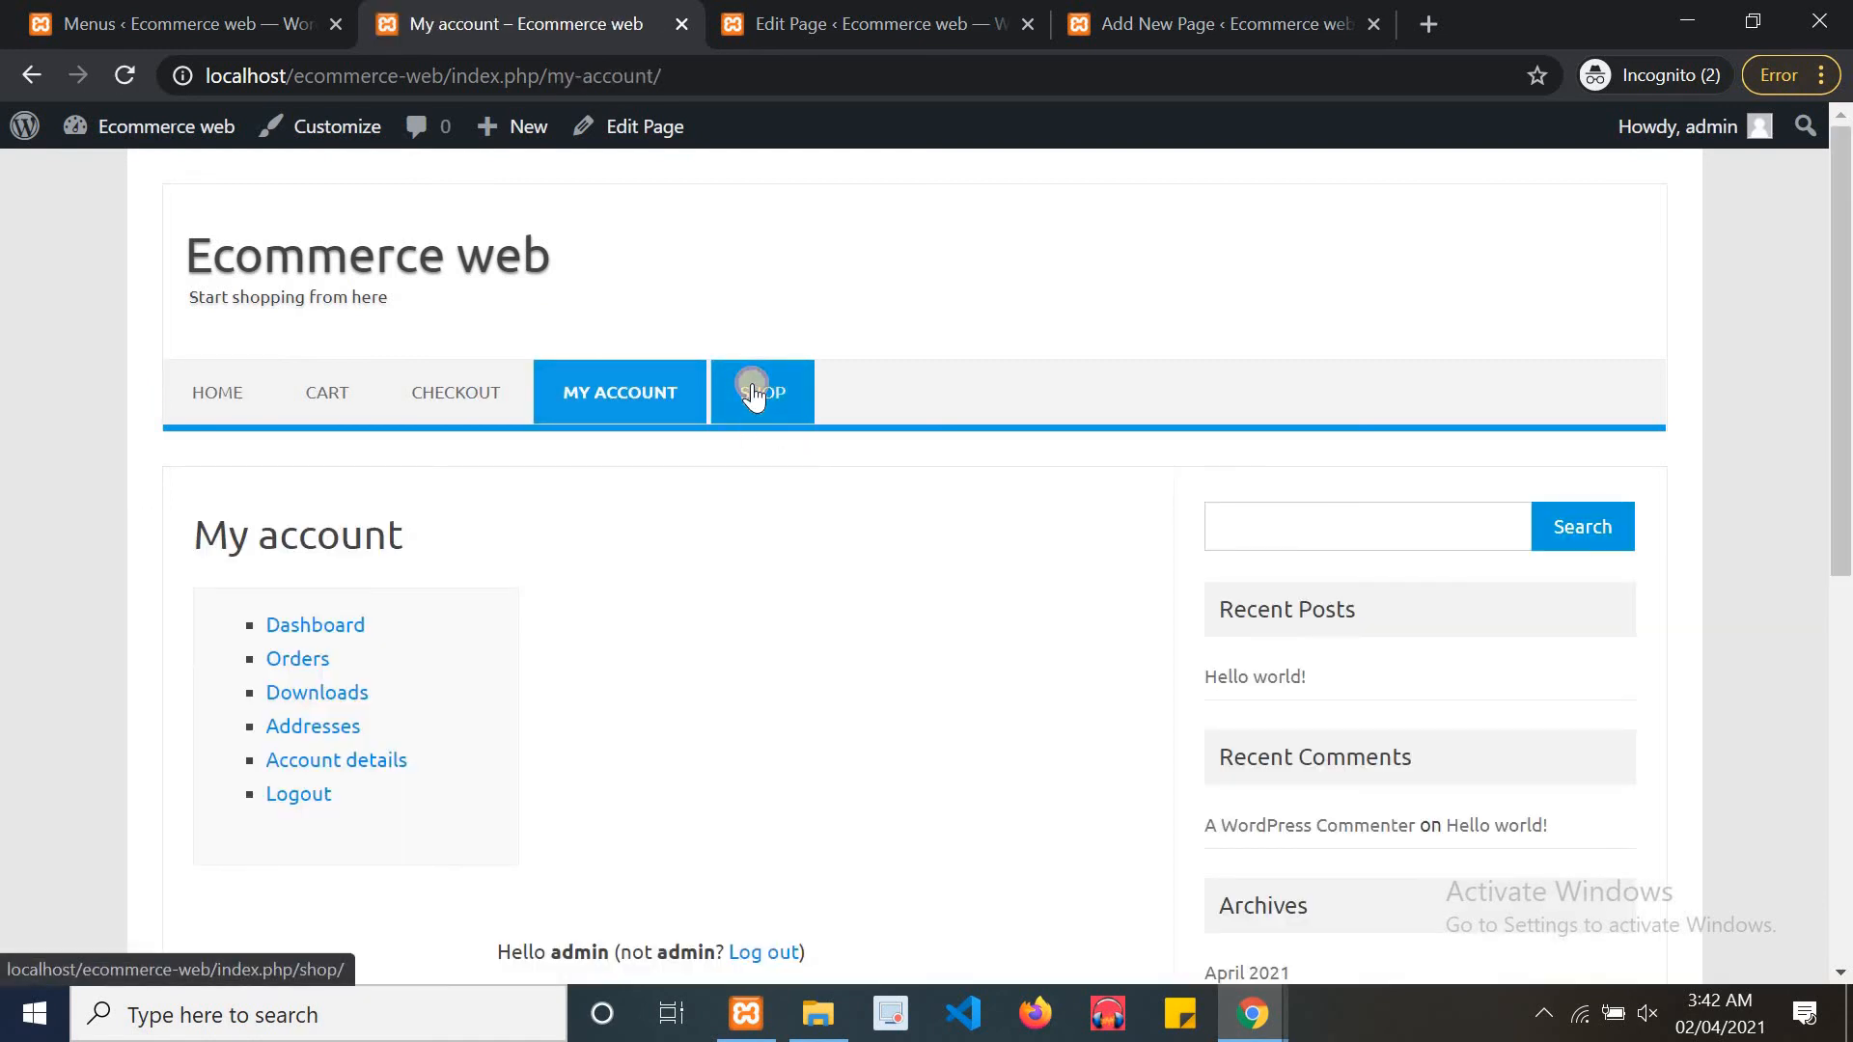
{"action": "left_click", "coordinate": [754, 392]}
{"action": "left_click", "coordinate": [627, 391]}
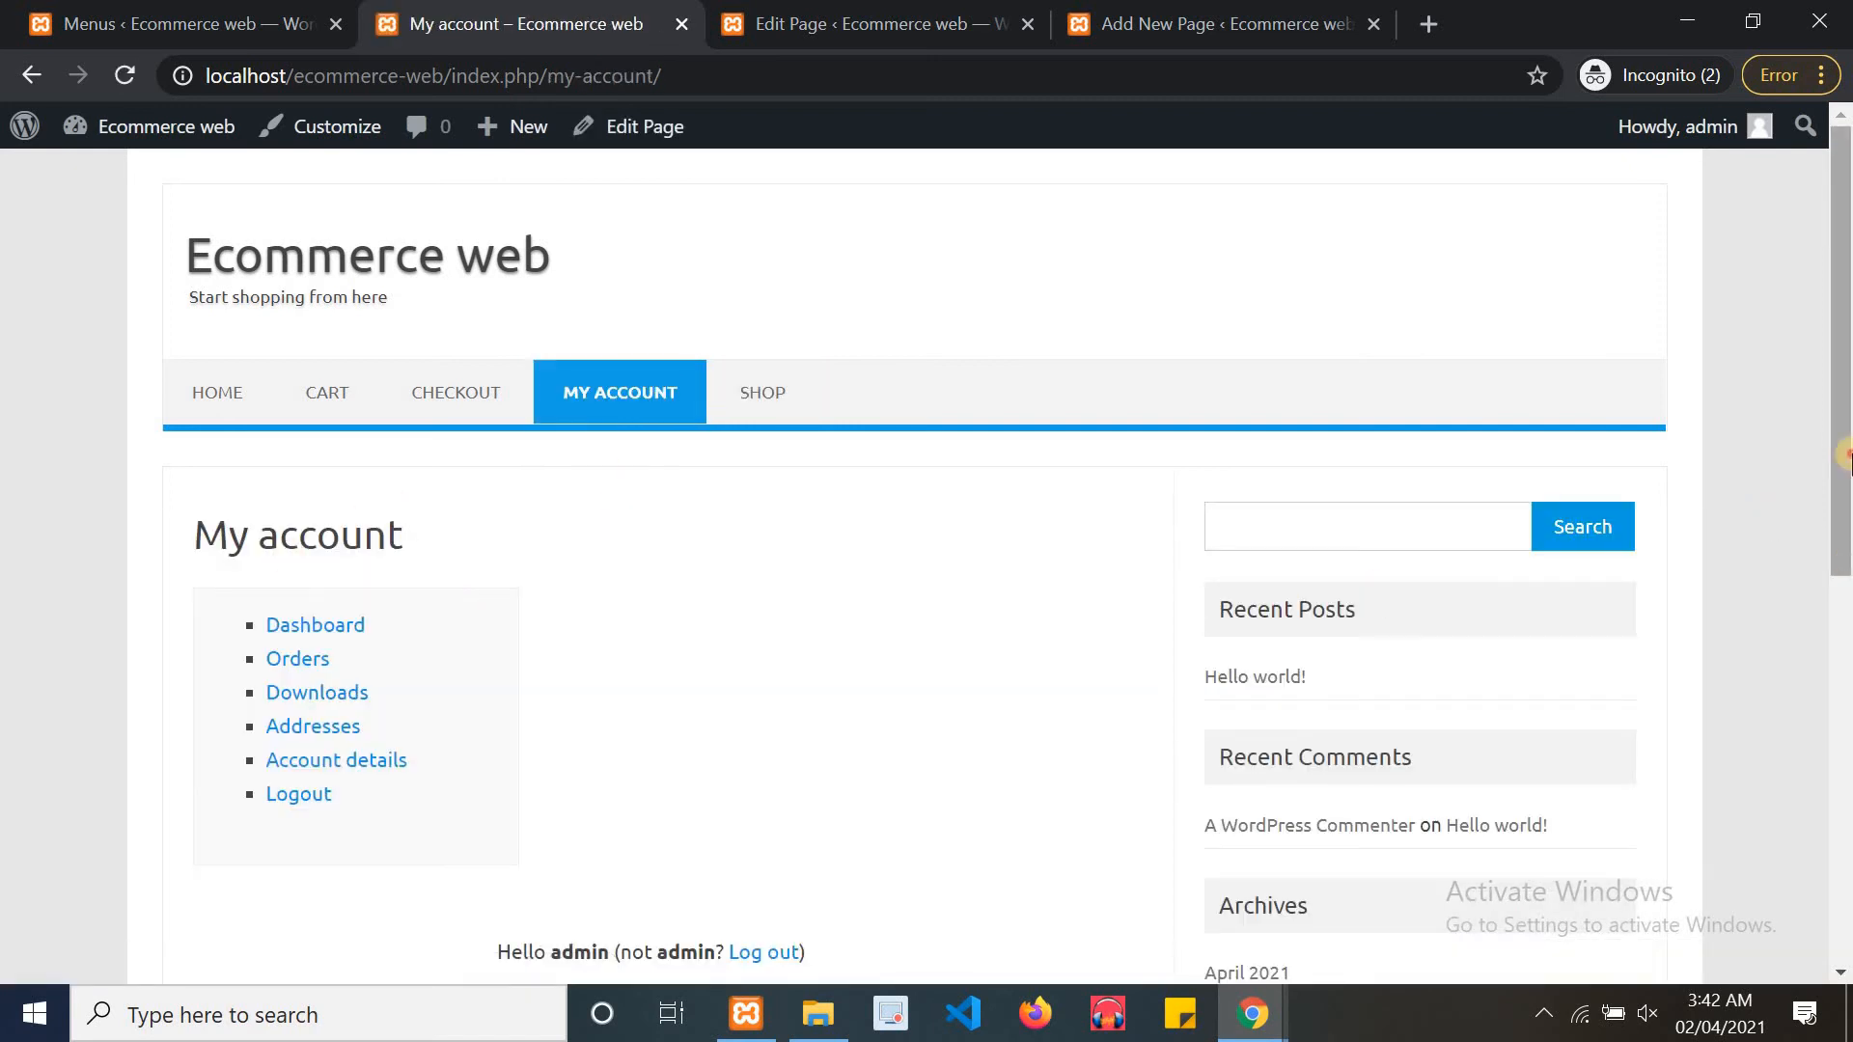
{"action": "scroll", "coordinate": [1706, 598], "scroll_direction": "down", "scroll_amount": 4}
{"action": "scroll", "coordinate": [1706, 598], "scroll_direction": "down", "scroll_amount": 4}
{"action": "scroll", "coordinate": [1403, 587], "scroll_direction": "up", "scroll_amount": 5}
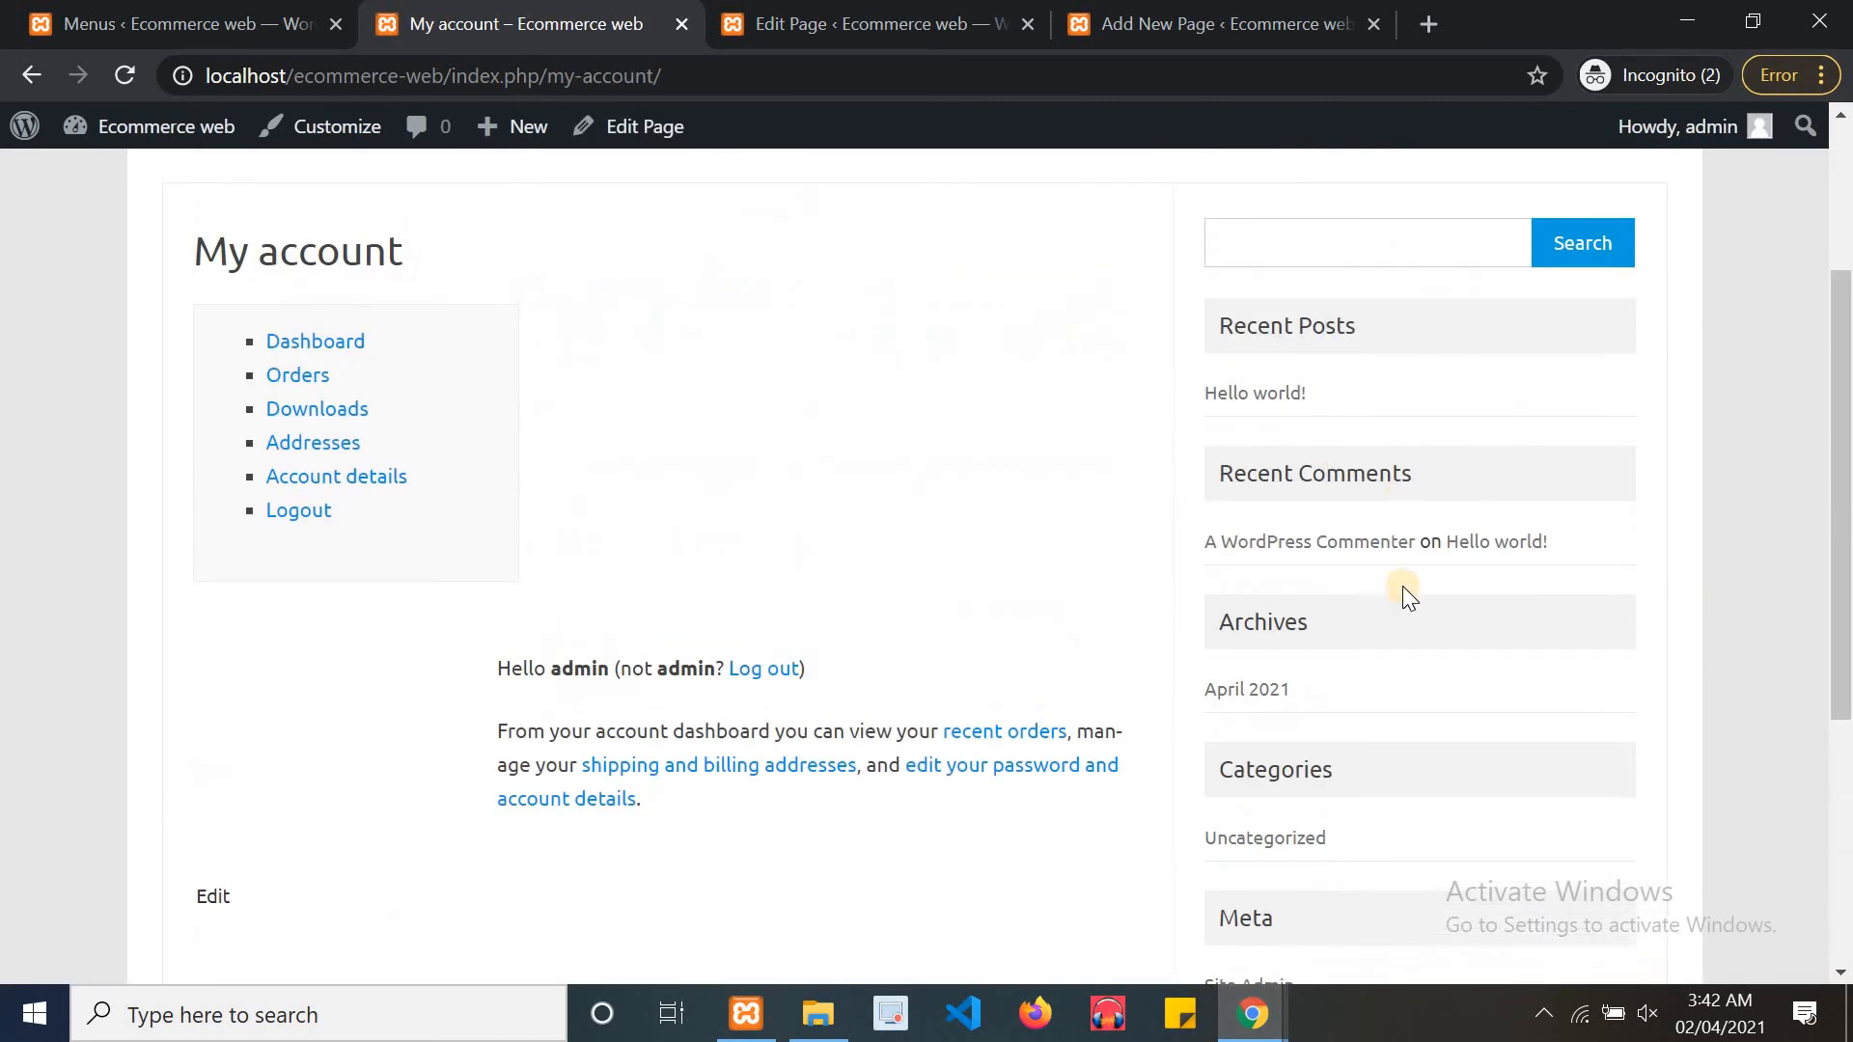
{"action": "scroll", "coordinate": [1843, 626], "scroll_direction": "up", "scroll_amount": 3}
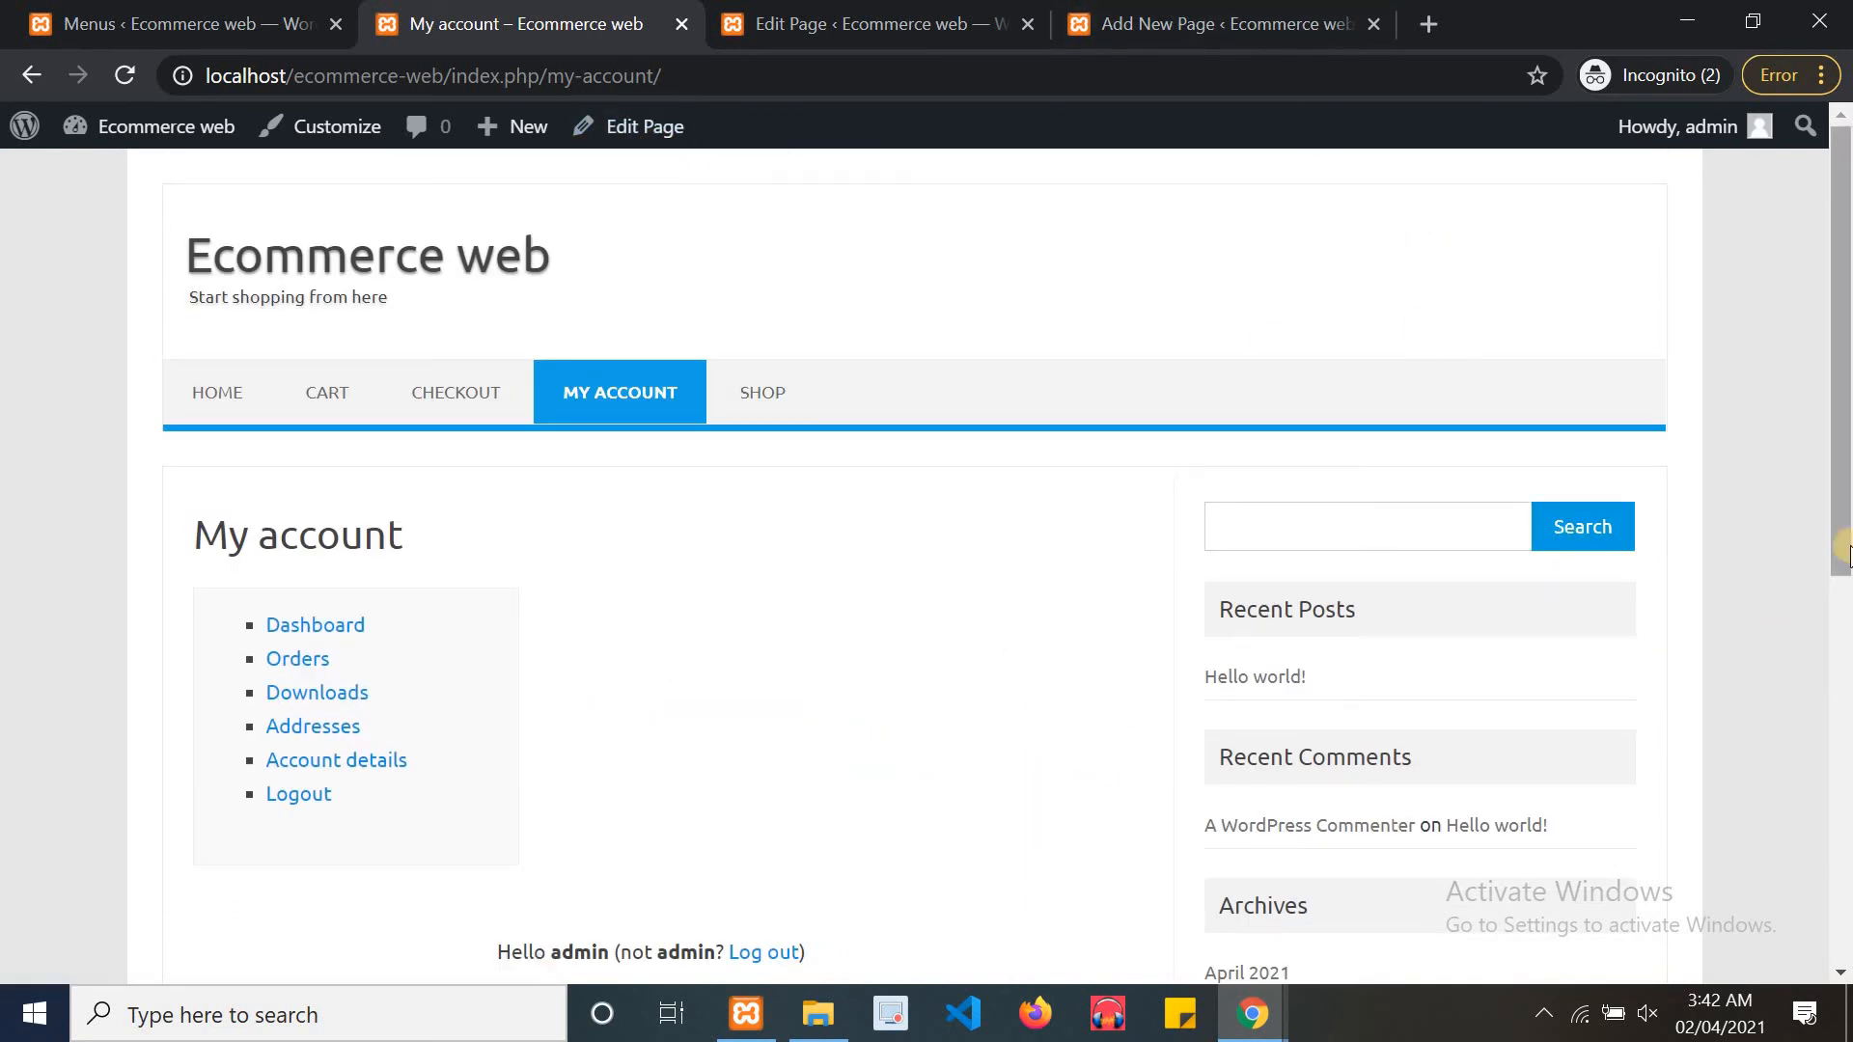
{"action": "triple_click", "coordinate": [1847, 600]}
Set the My account page's template to Full-width Page Template, No Sidebar, and update the page
{"action": "left_click", "coordinate": [640, 129]}
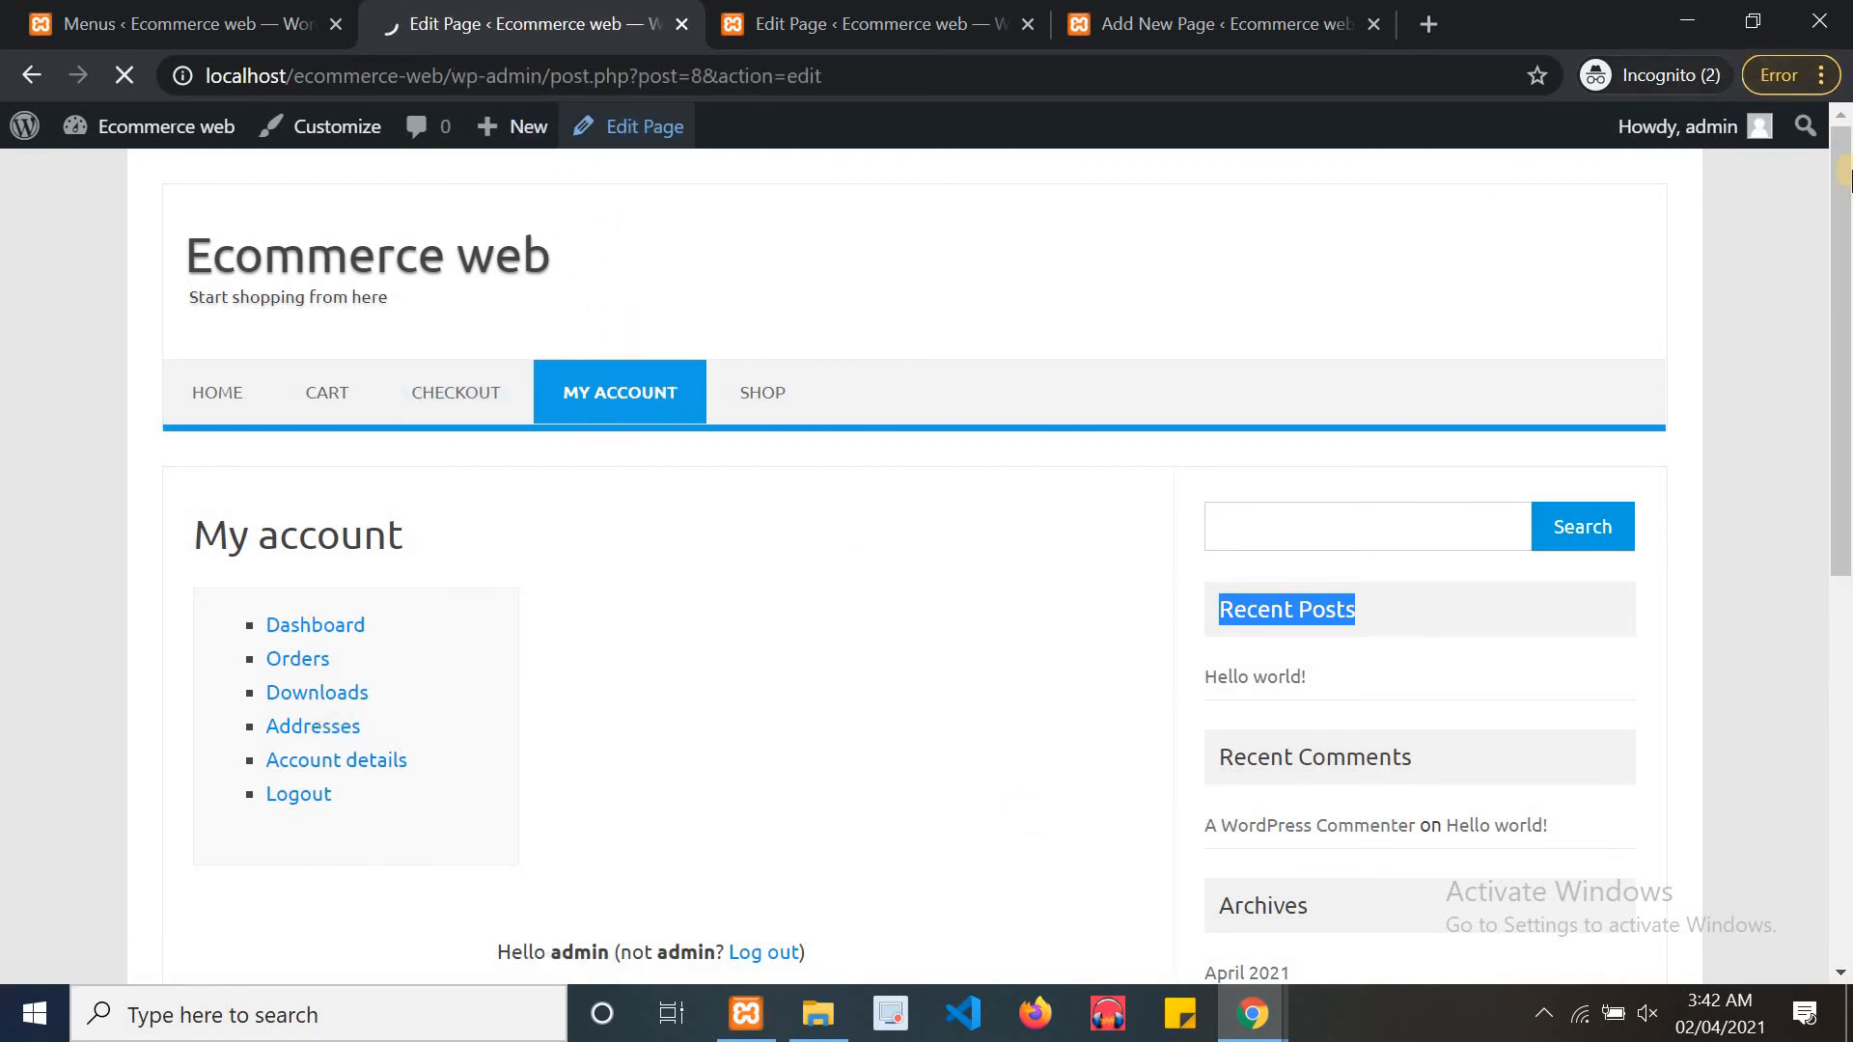
{"action": "scroll", "coordinate": [1505, 559], "scroll_direction": "down", "scroll_amount": 5}
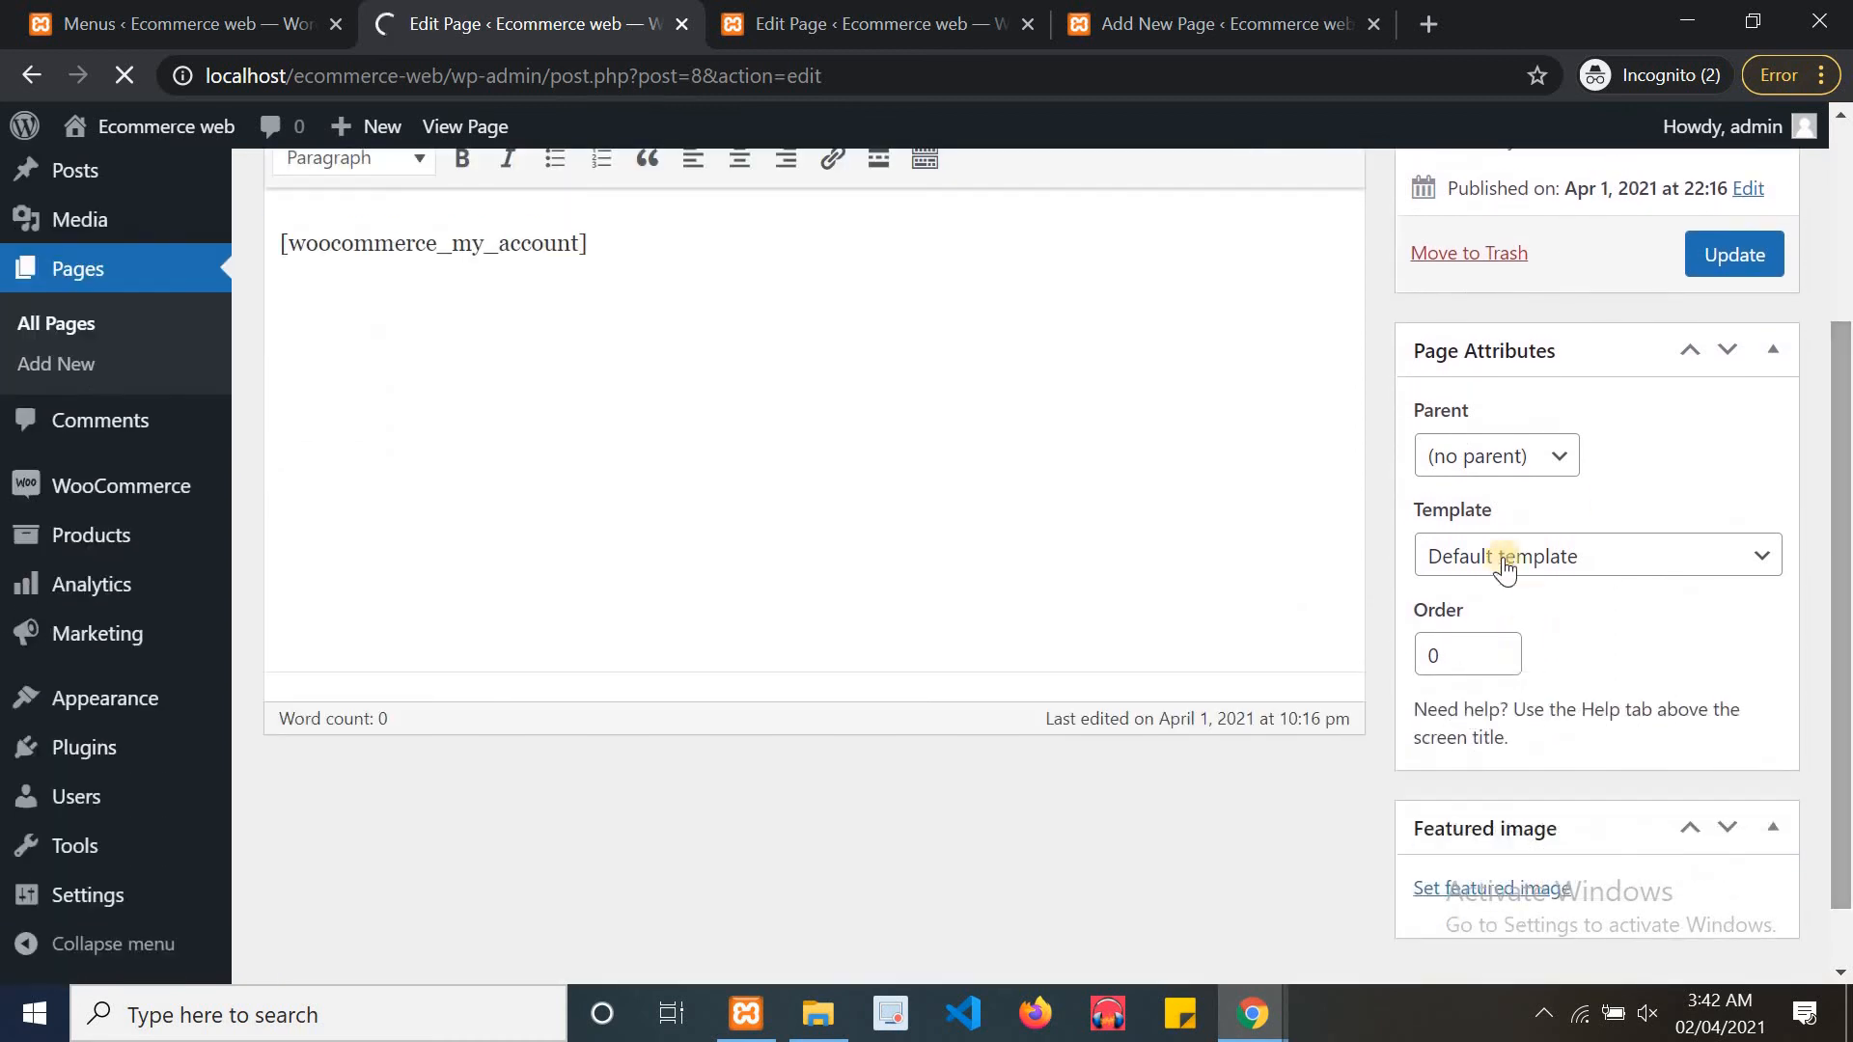
{"action": "left_click", "coordinate": [1505, 560]}
{"action": "left_click", "coordinate": [1486, 615]}
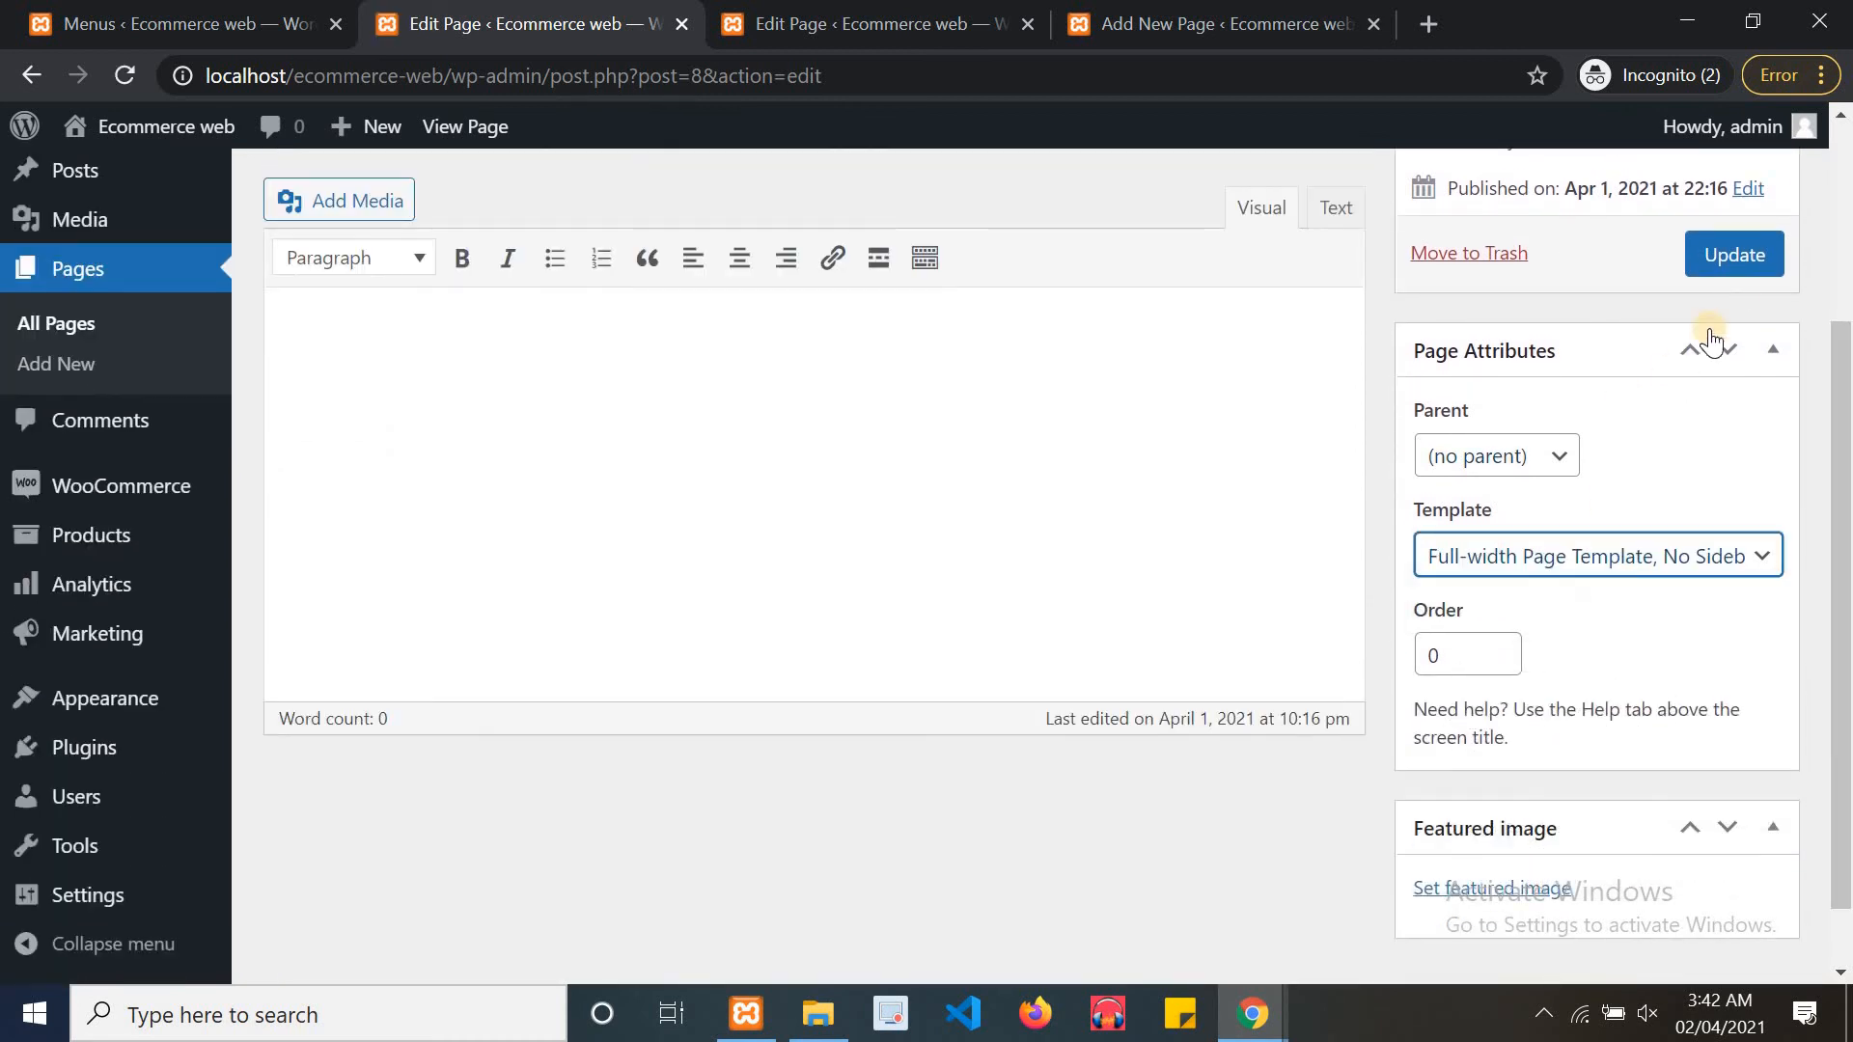
{"action": "left_click", "coordinate": [1734, 255]}
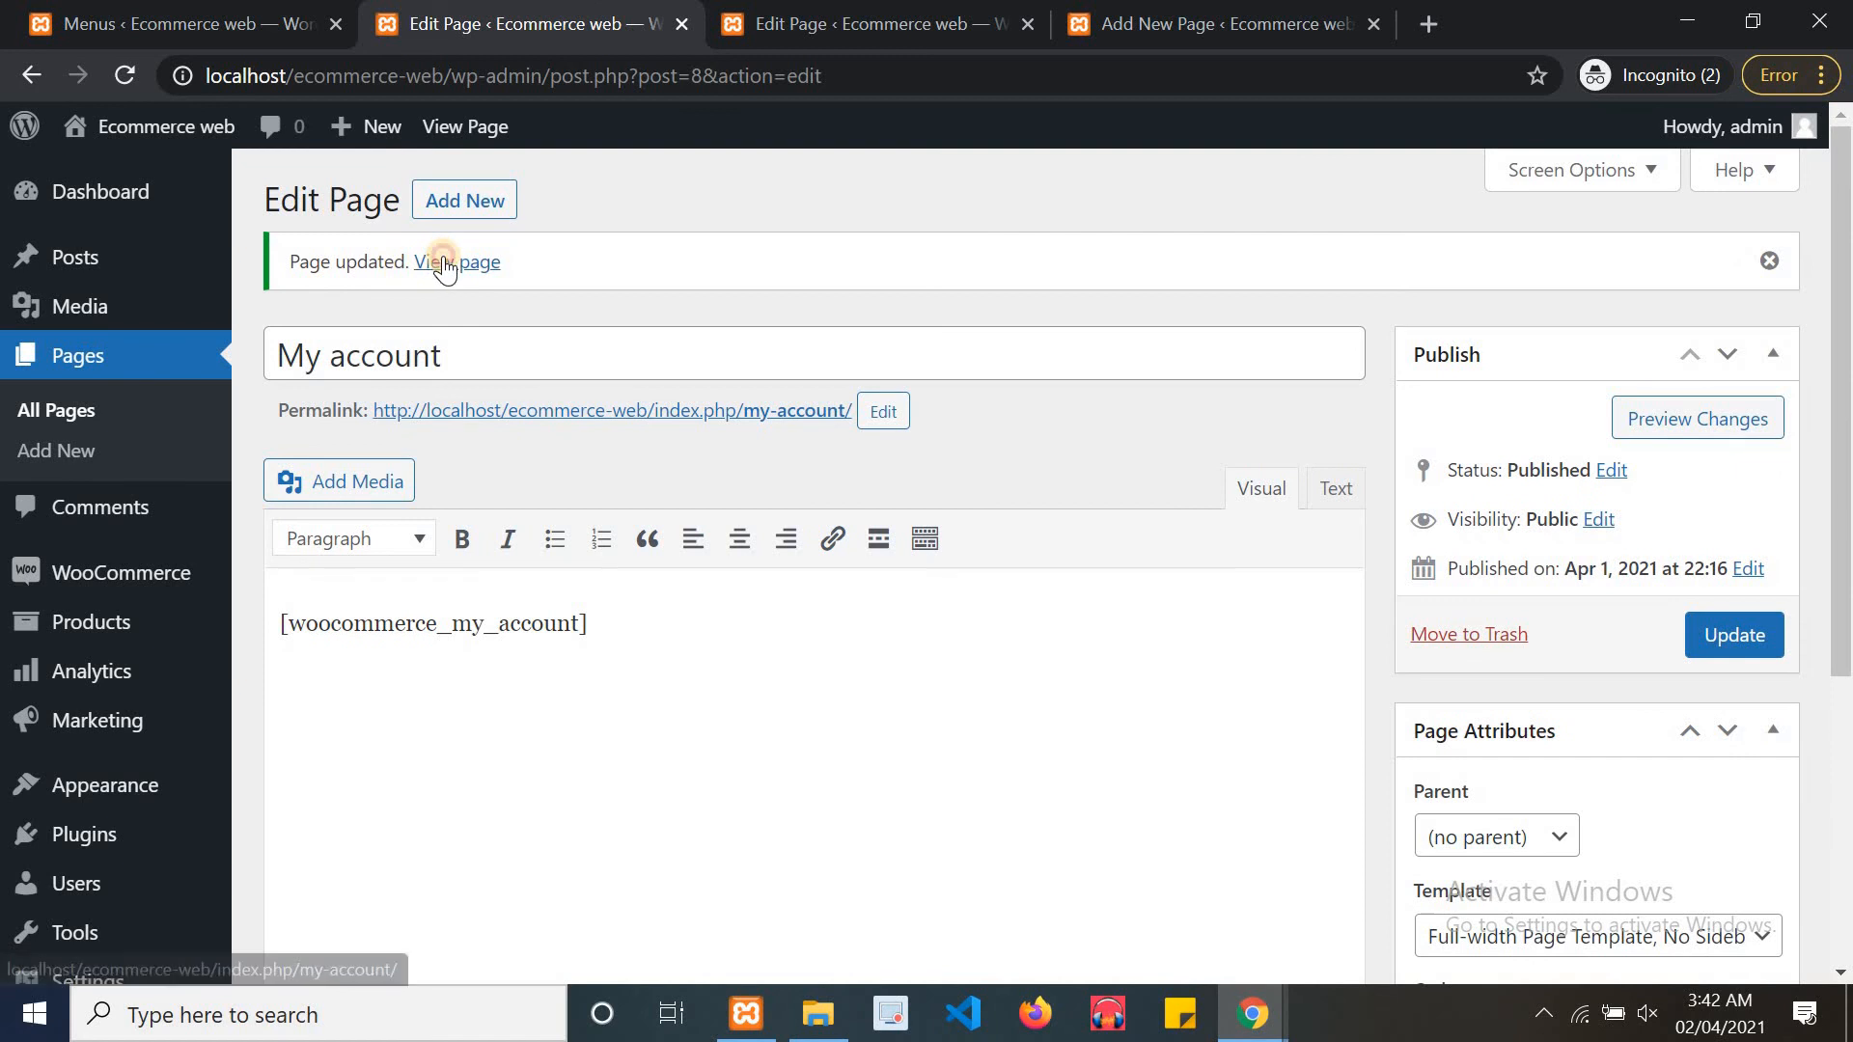
View the updated My account page on the live site, examine its layout down to the footer, and go to the site's front page
{"action": "left_click", "coordinate": [445, 266]}
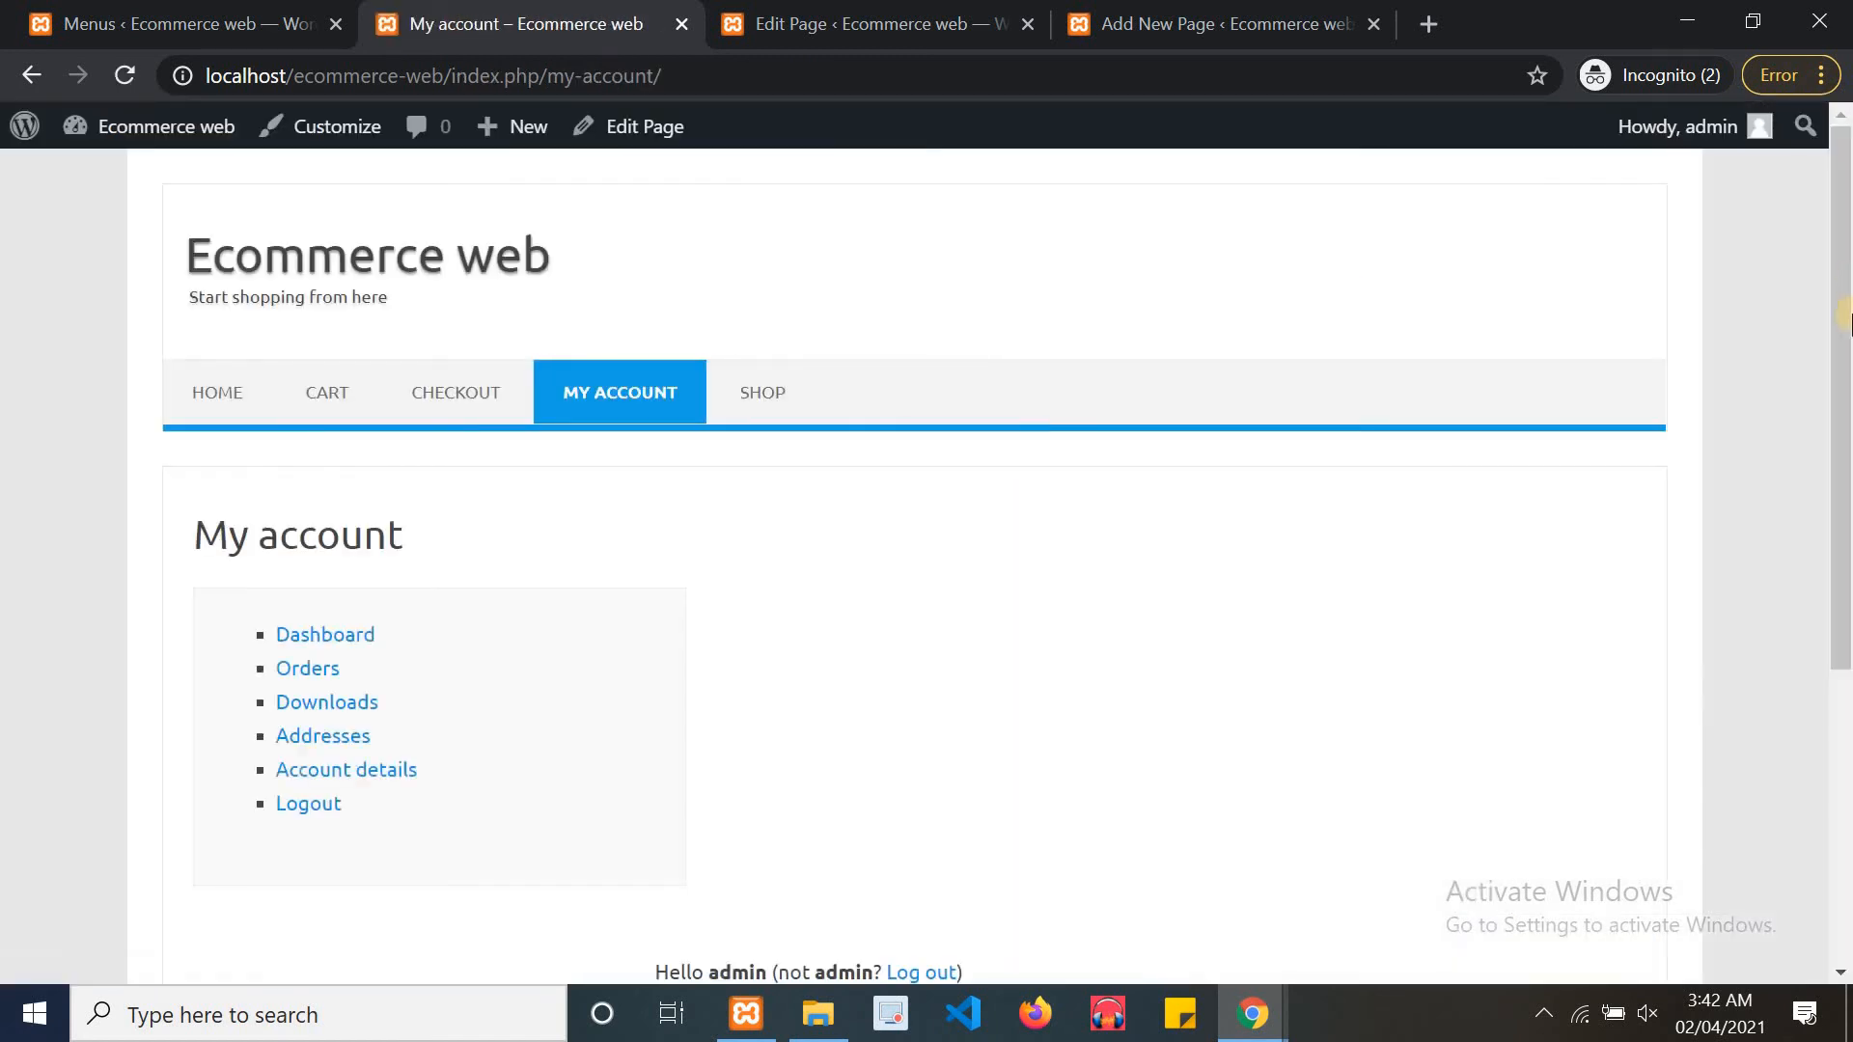
{"action": "left_click_drag", "start_coordinate": [1843, 519], "coordinate": [1843, 620]}
{"action": "scroll", "coordinate": [1389, 231], "scroll_direction": "down", "scroll_amount": 3}
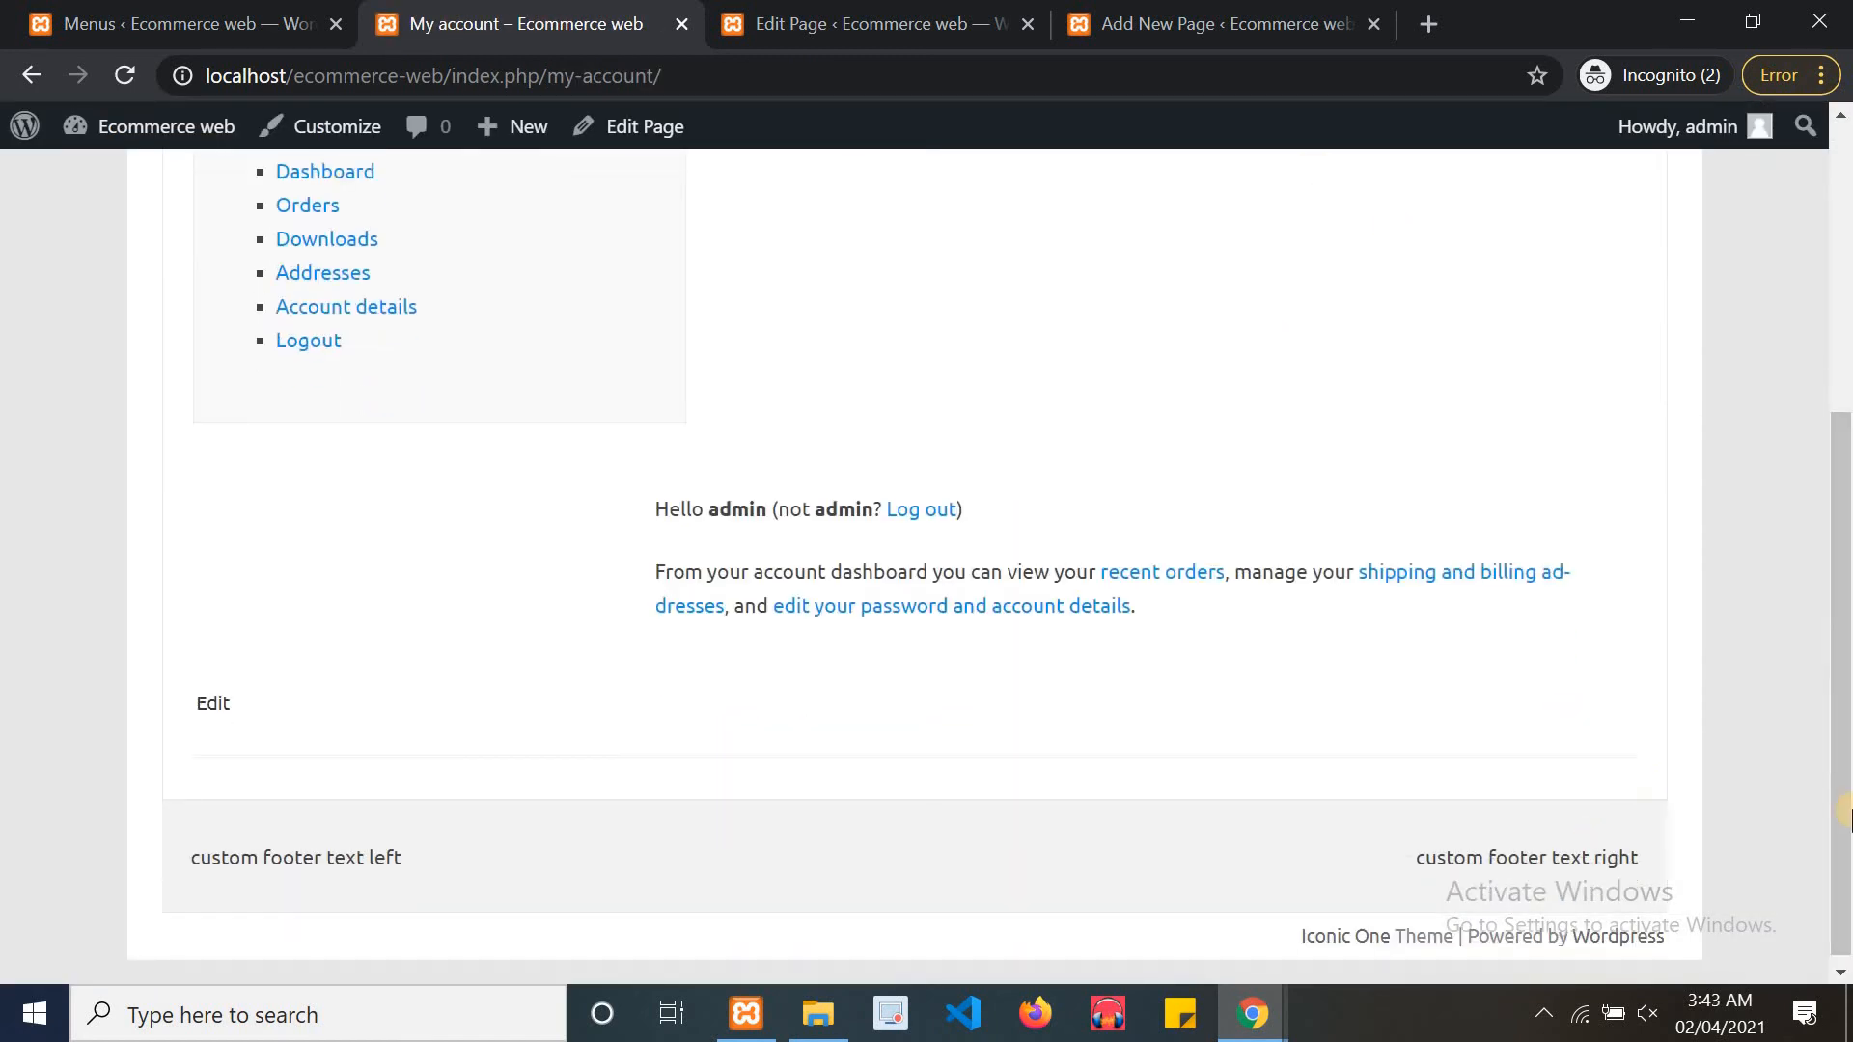
{"action": "scroll", "coordinate": [1782, 840], "scroll_direction": "up", "scroll_amount": 3}
{"action": "scroll", "coordinate": [1831, 277], "scroll_direction": "up", "scroll_amount": 2}
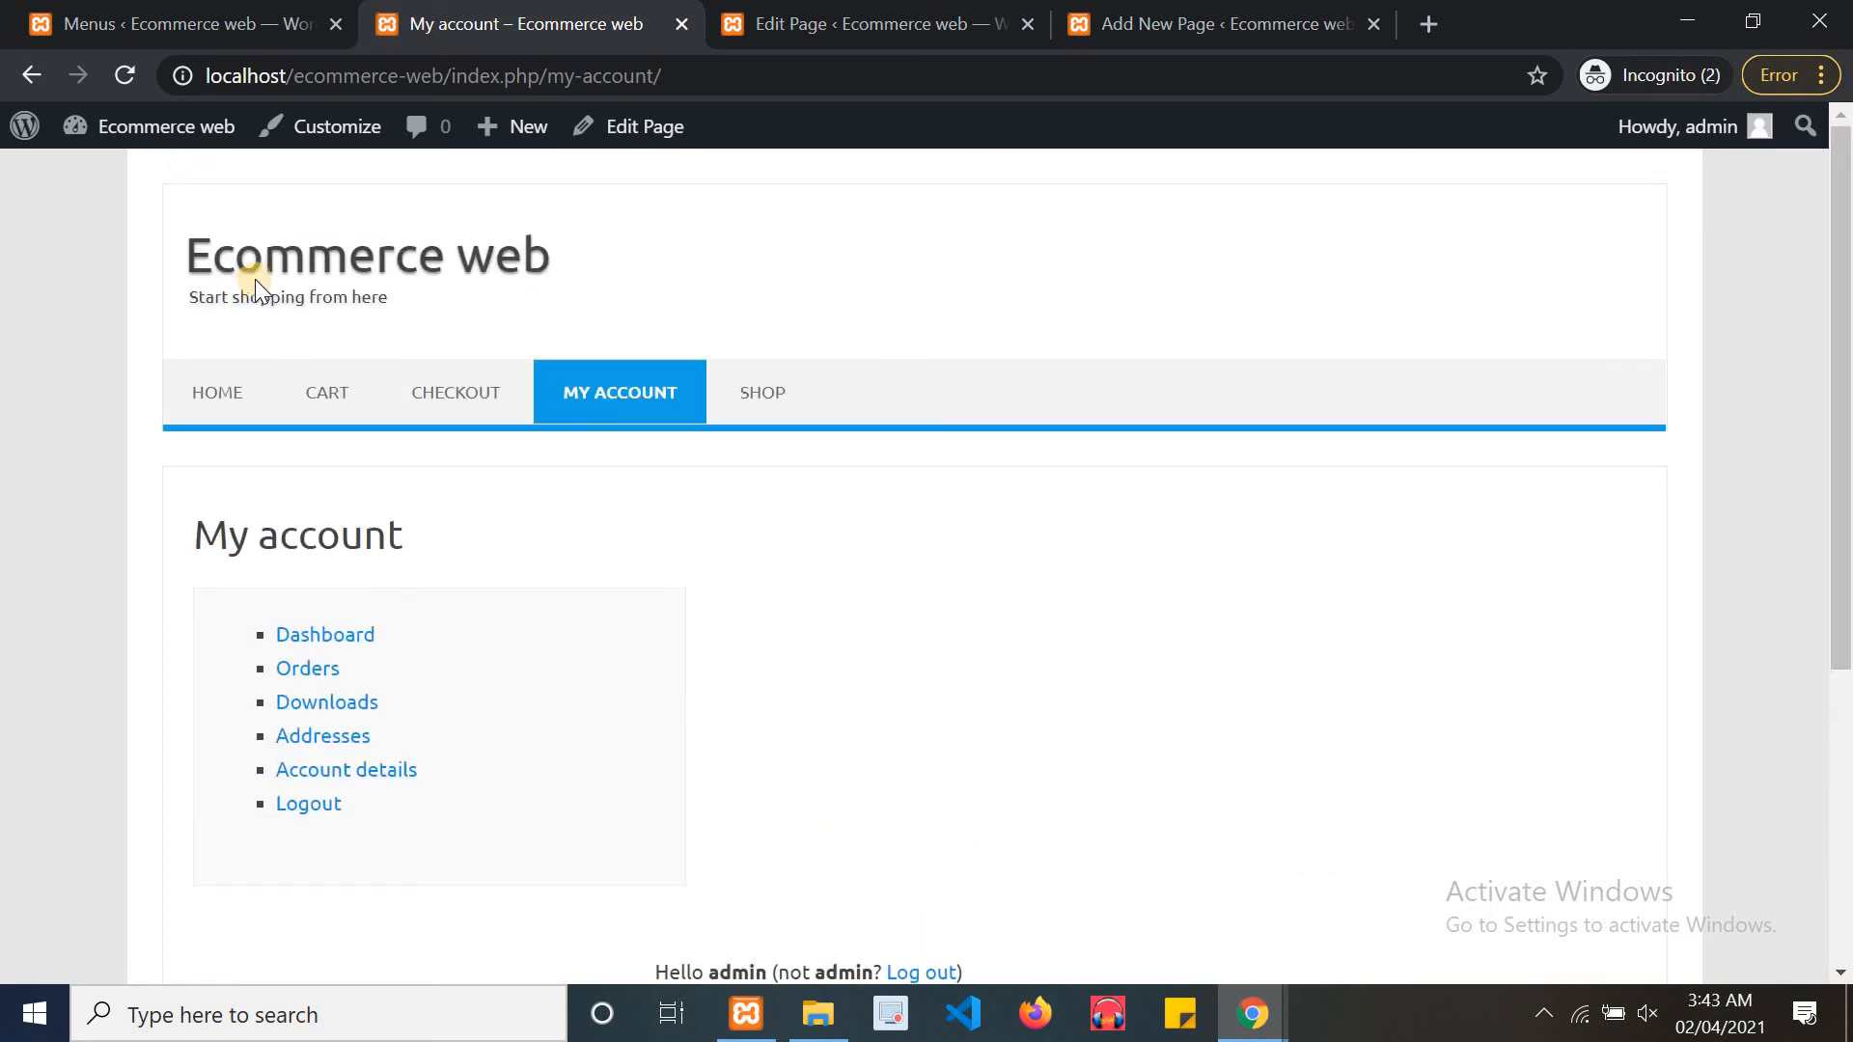
{"action": "left_click", "coordinate": [286, 264]}
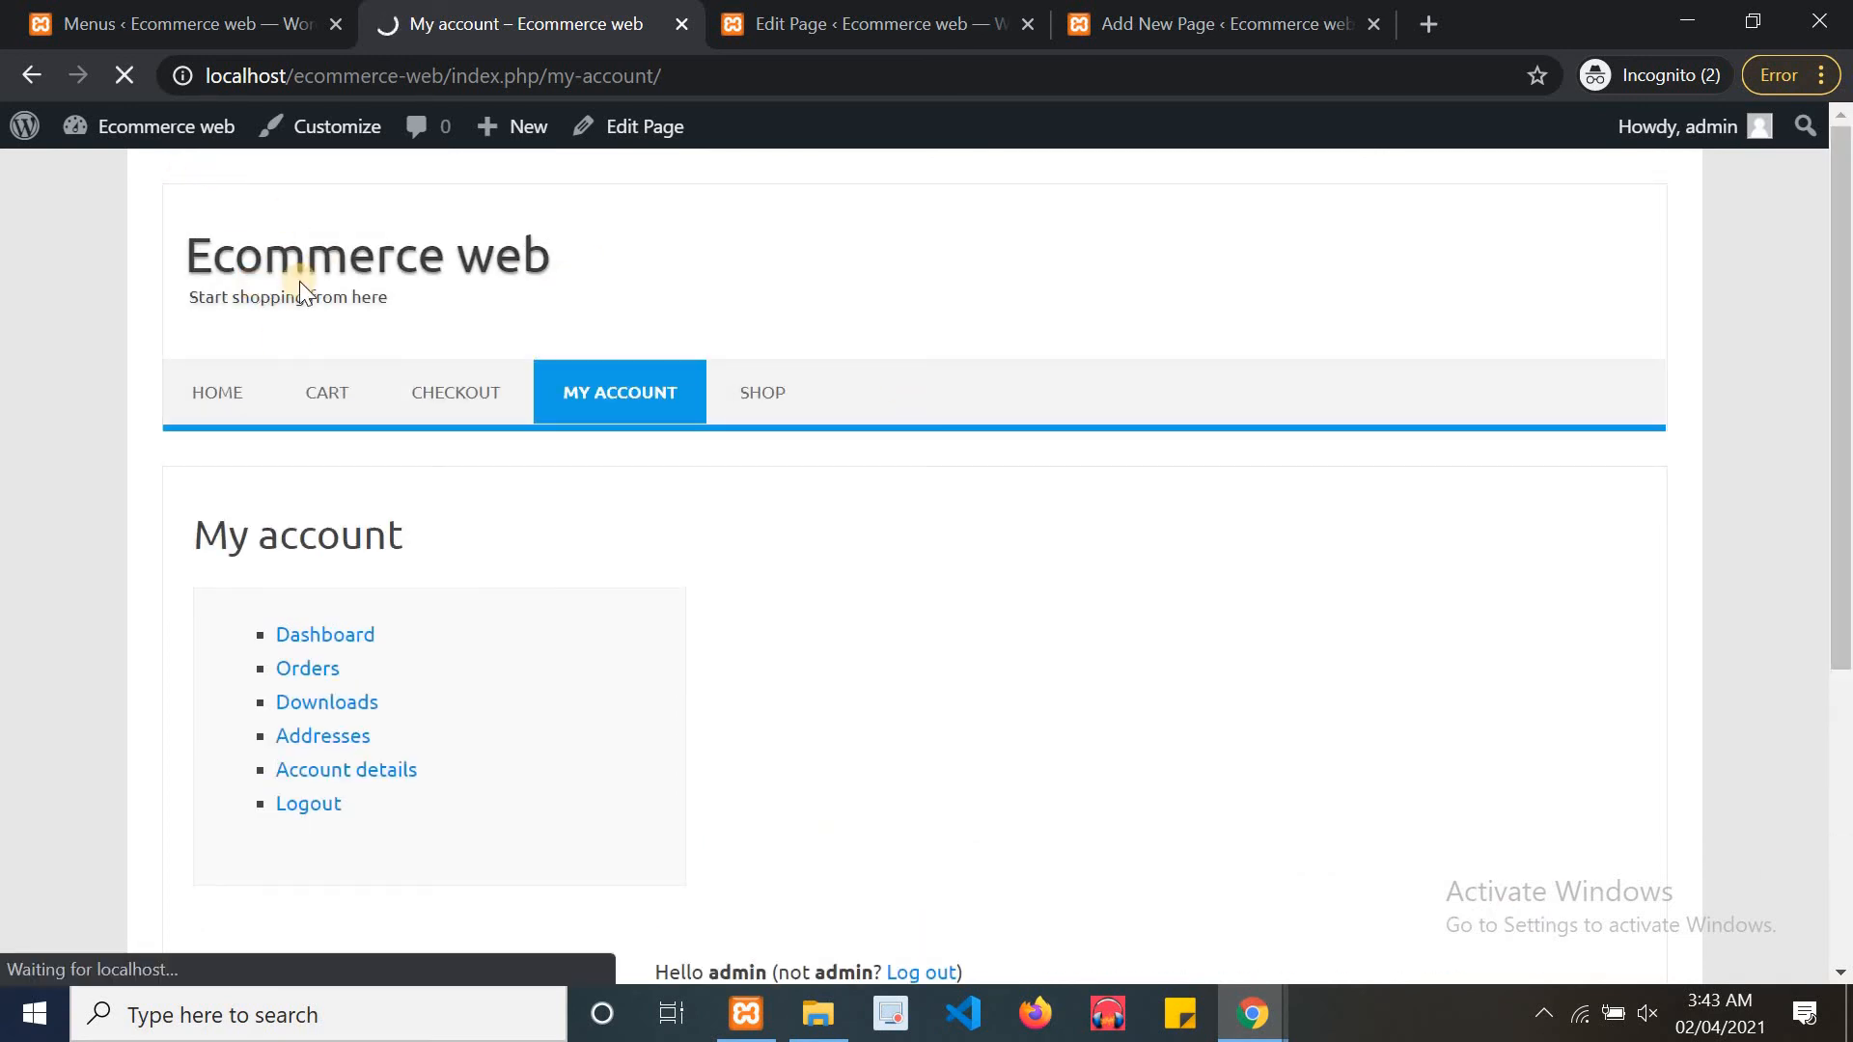
Visit the Cart, Checkout, My account and Shop pages from the live site's navigation and return to the Home page
{"action": "left_click", "coordinate": [303, 388]}
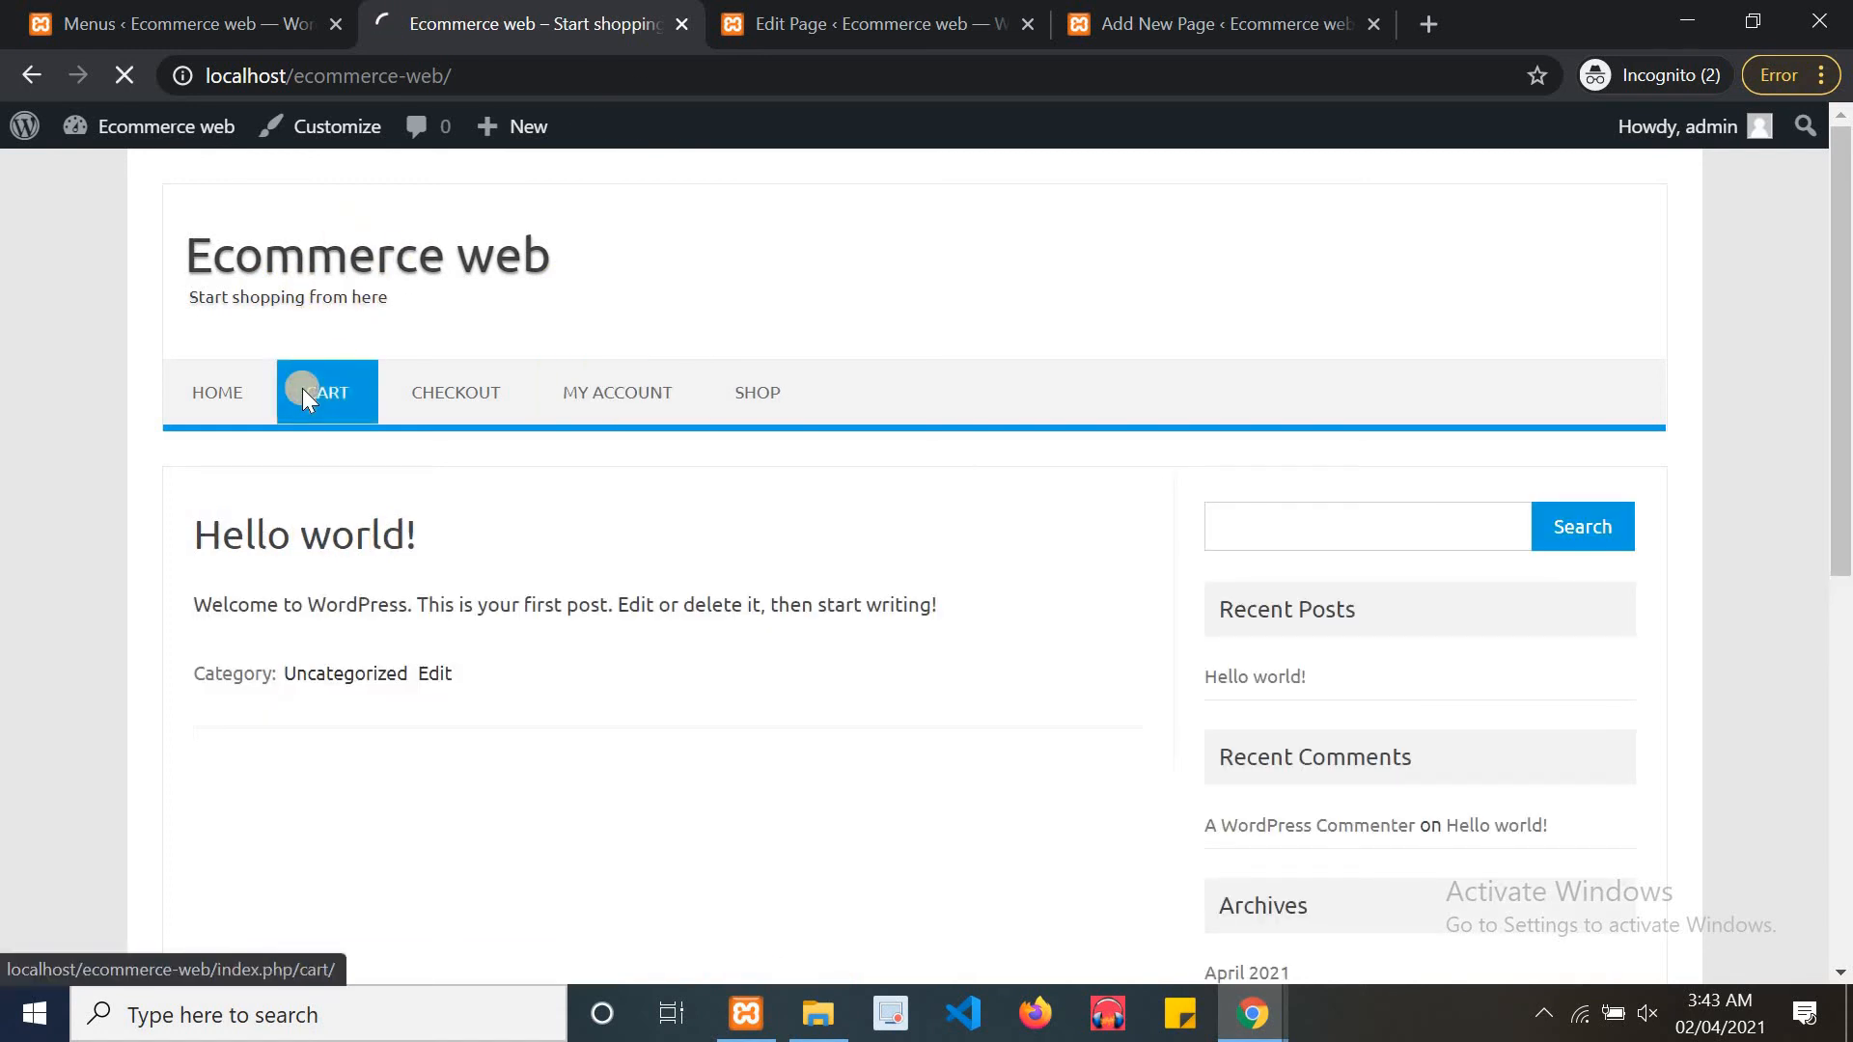
{"action": "left_click", "coordinate": [495, 411]}
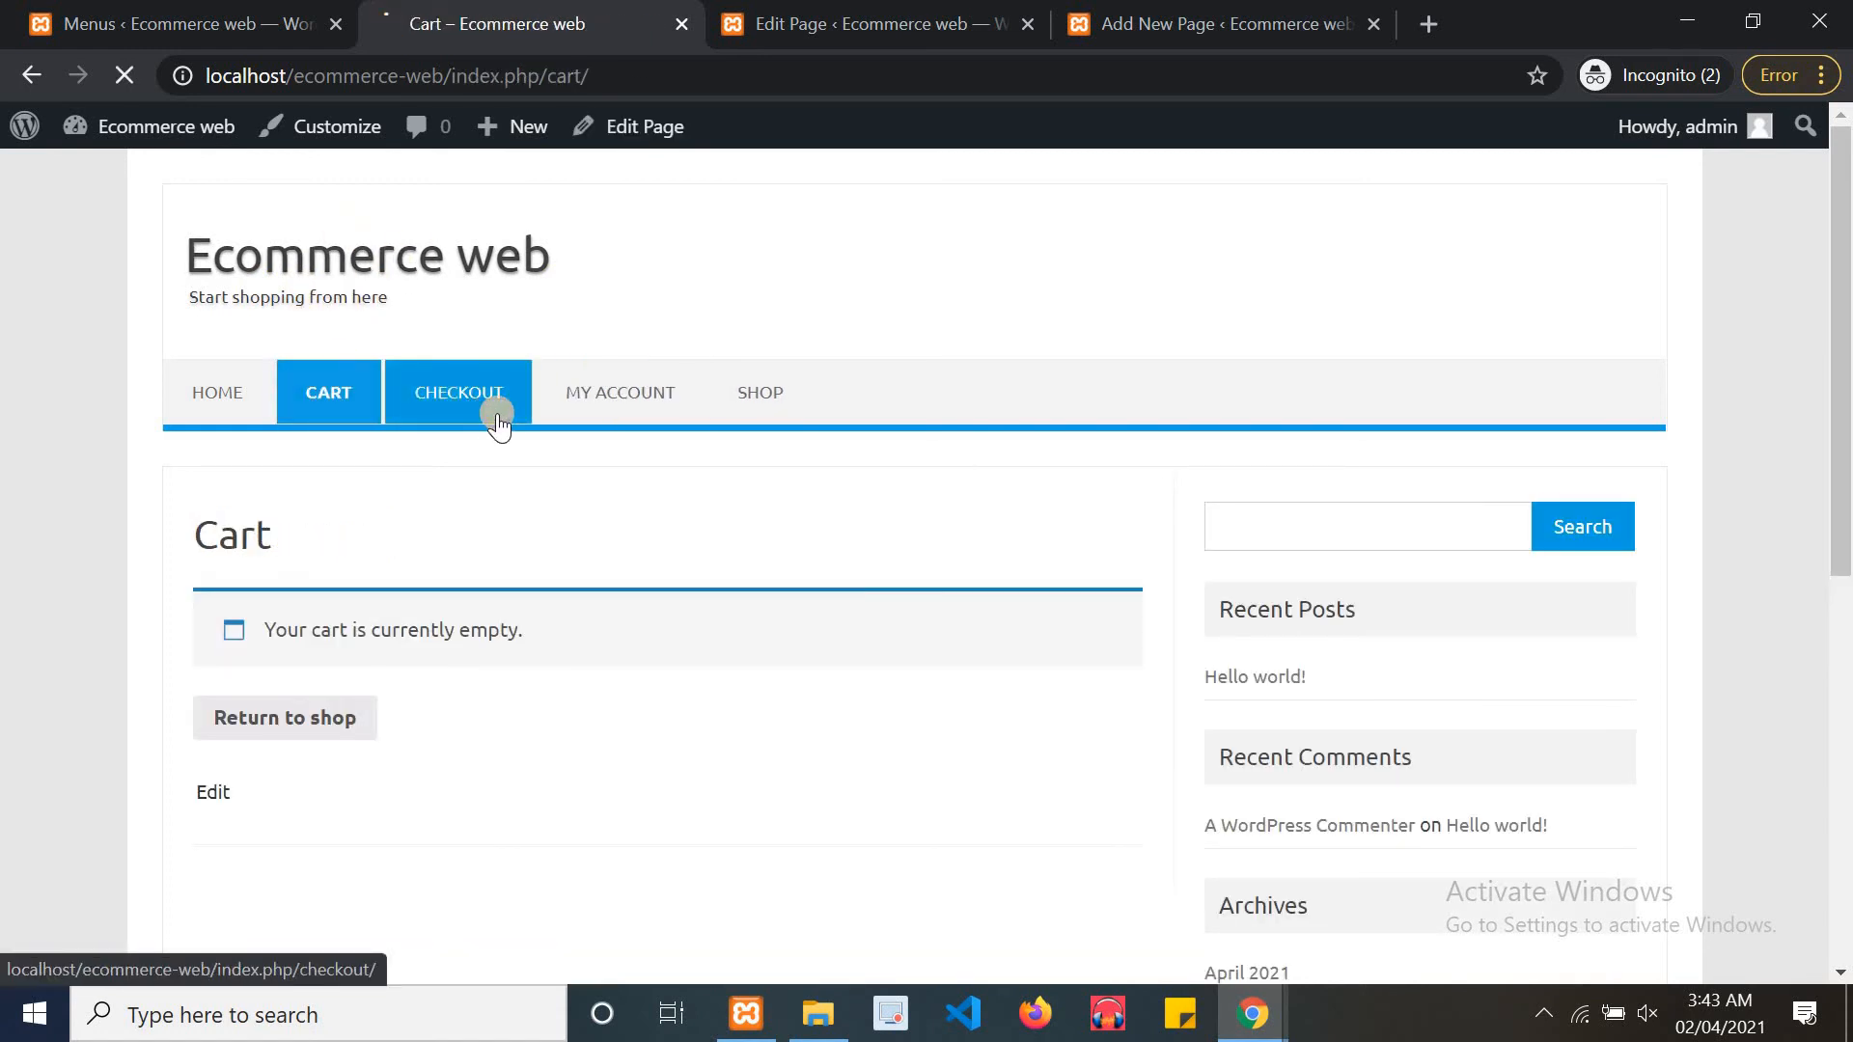
{"action": "left_click", "coordinate": [623, 409]}
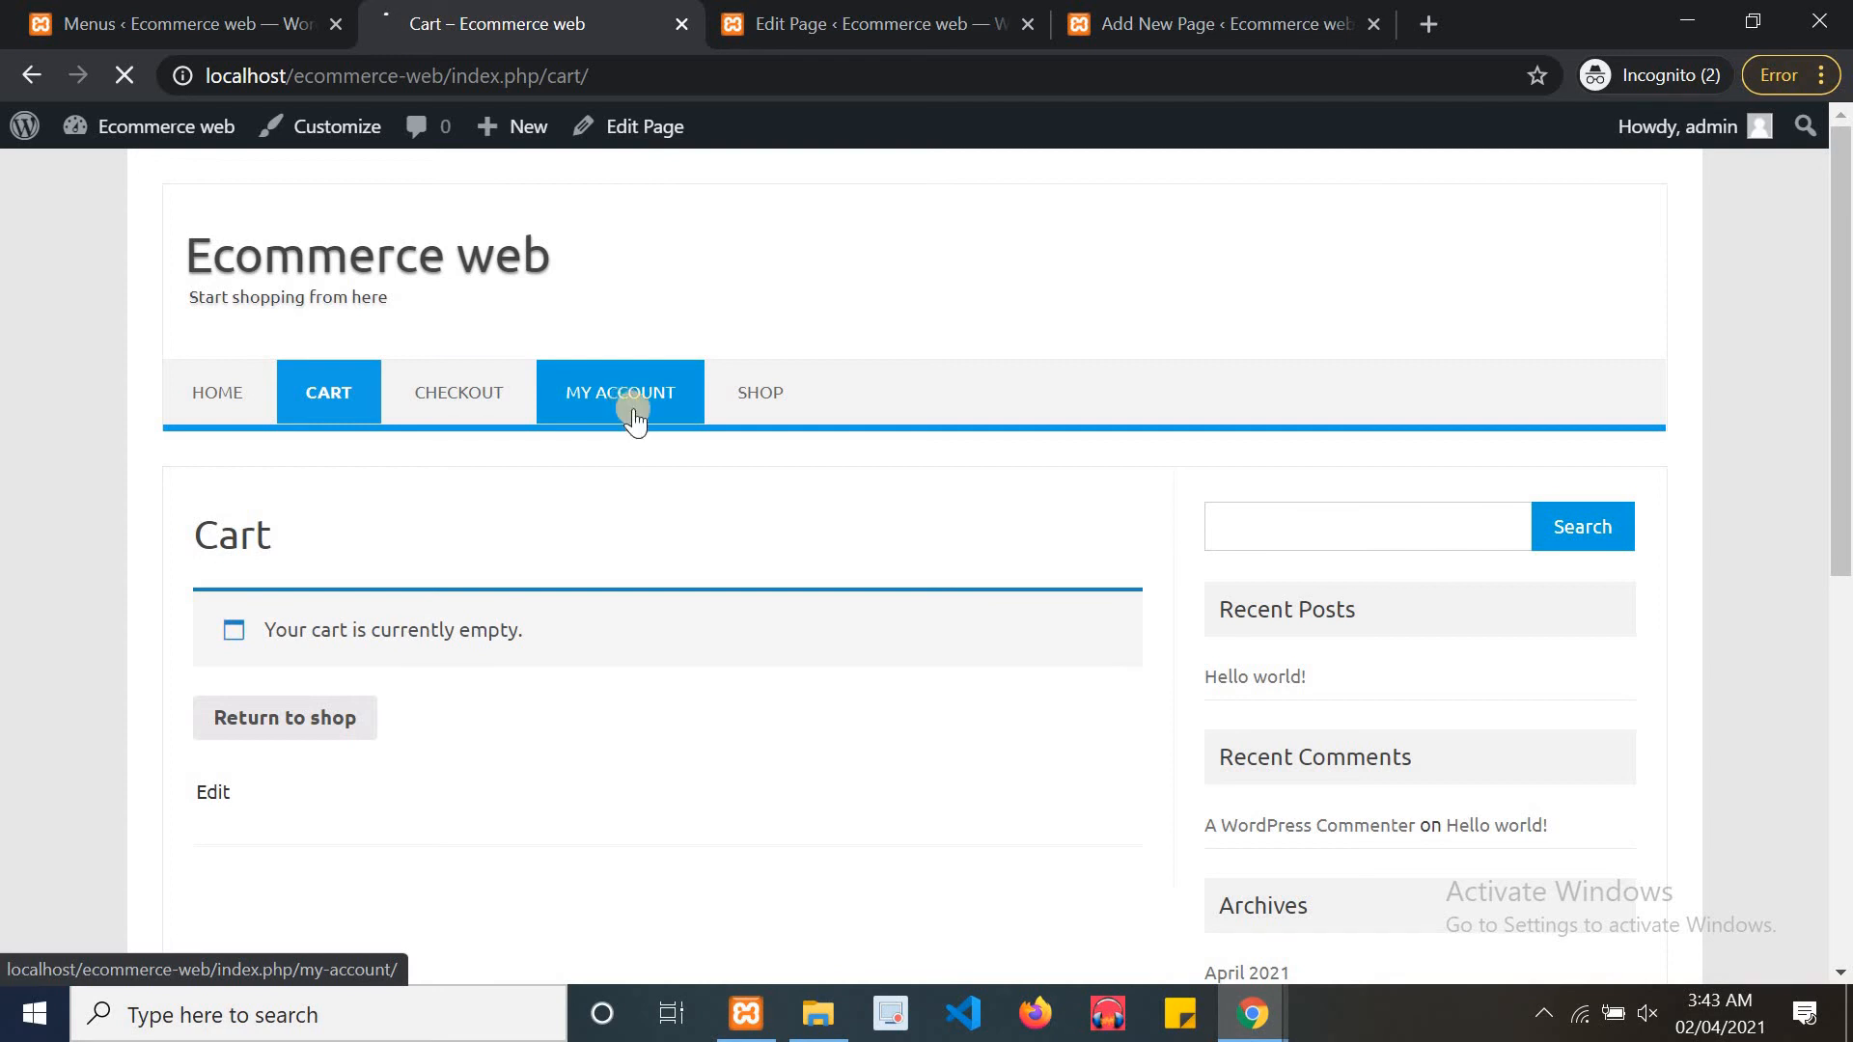
{"action": "left_click", "coordinate": [749, 405]}
{"action": "left_click", "coordinate": [240, 389]}
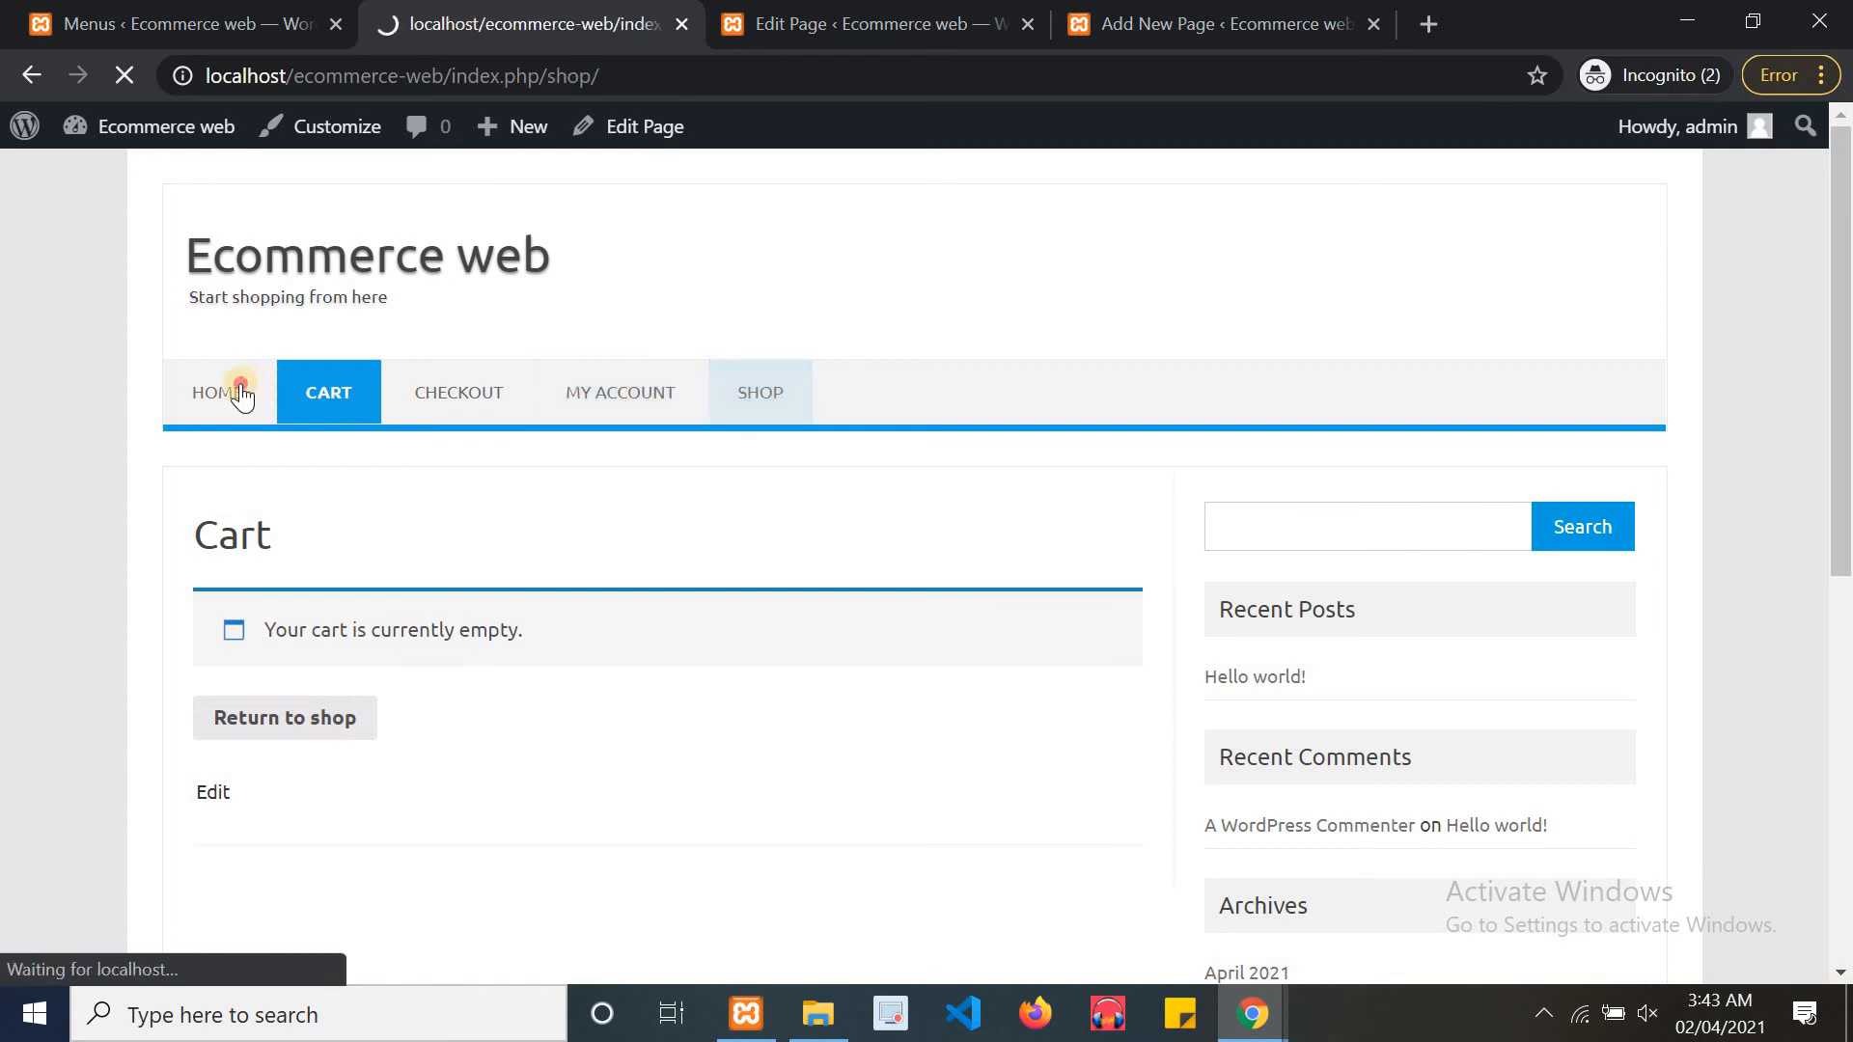
{"action": "left_click", "coordinate": [240, 391]}
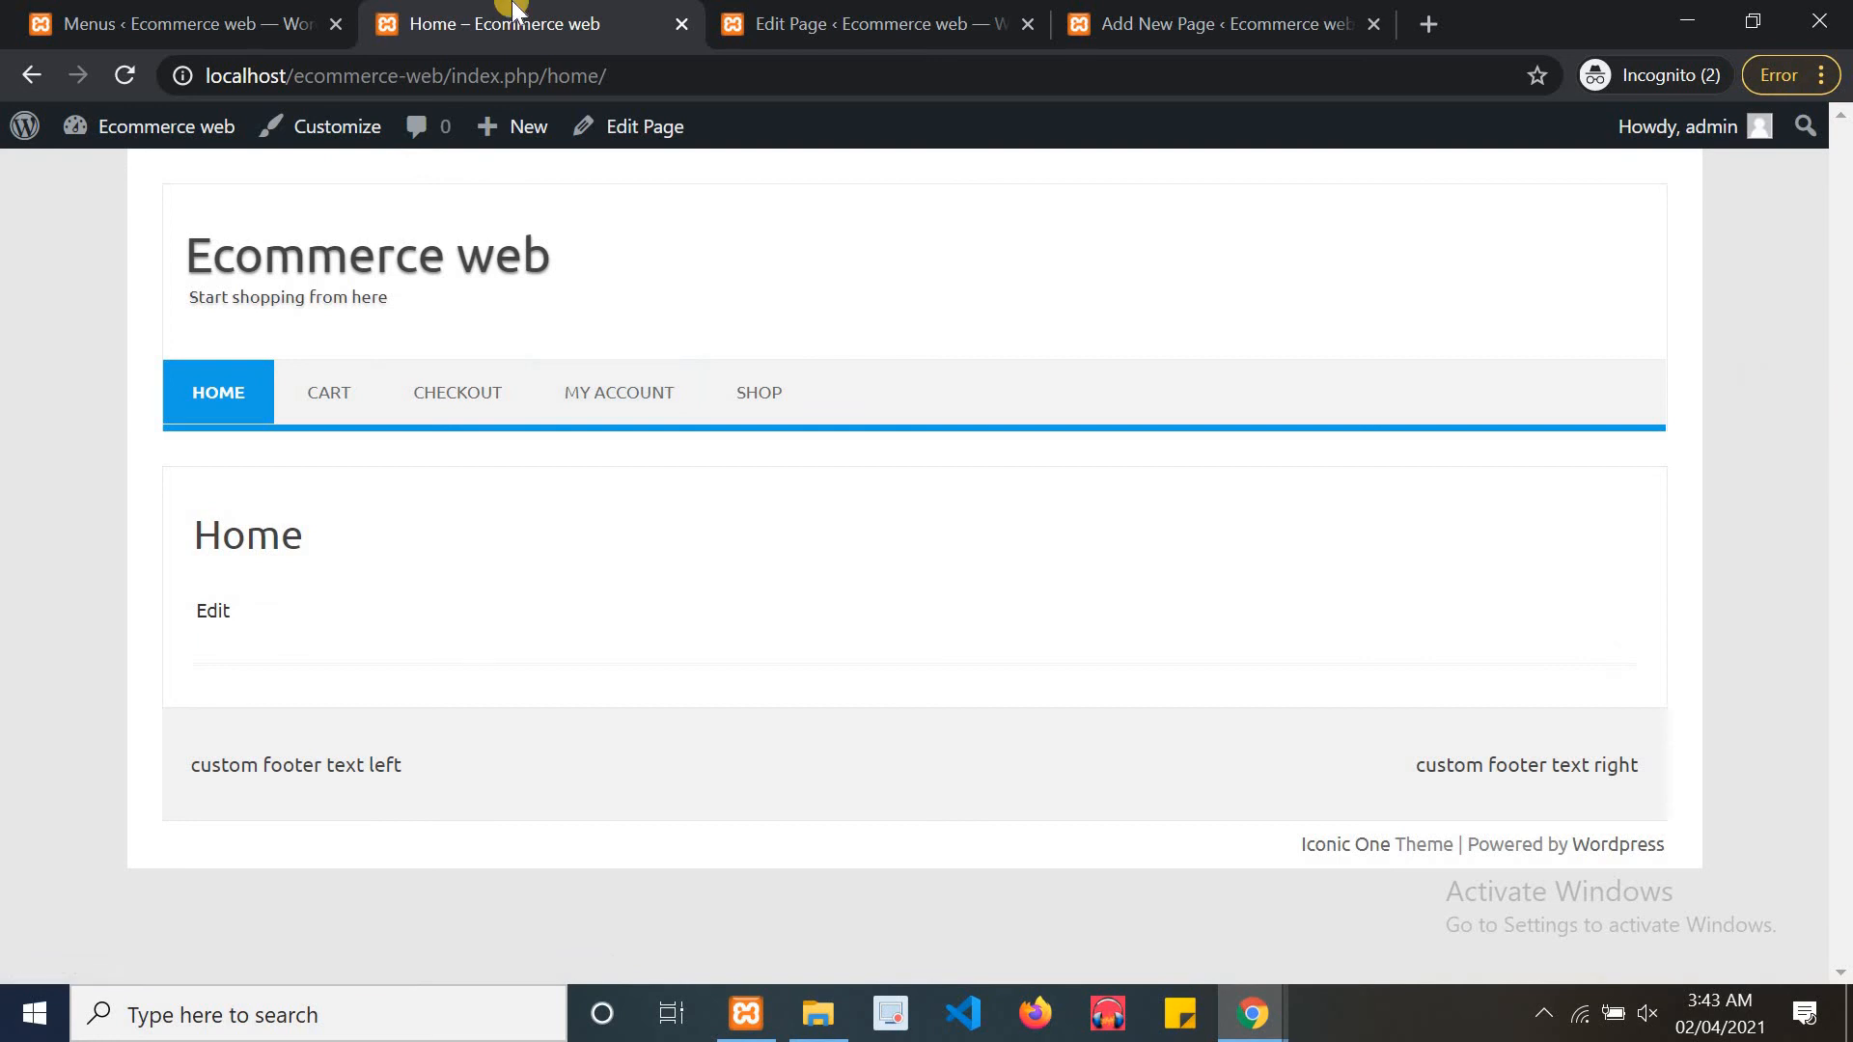
Compare the Main Menu structure and its menu settings with the navigation on the live Home page
{"action": "left_click", "coordinate": [197, 10]}
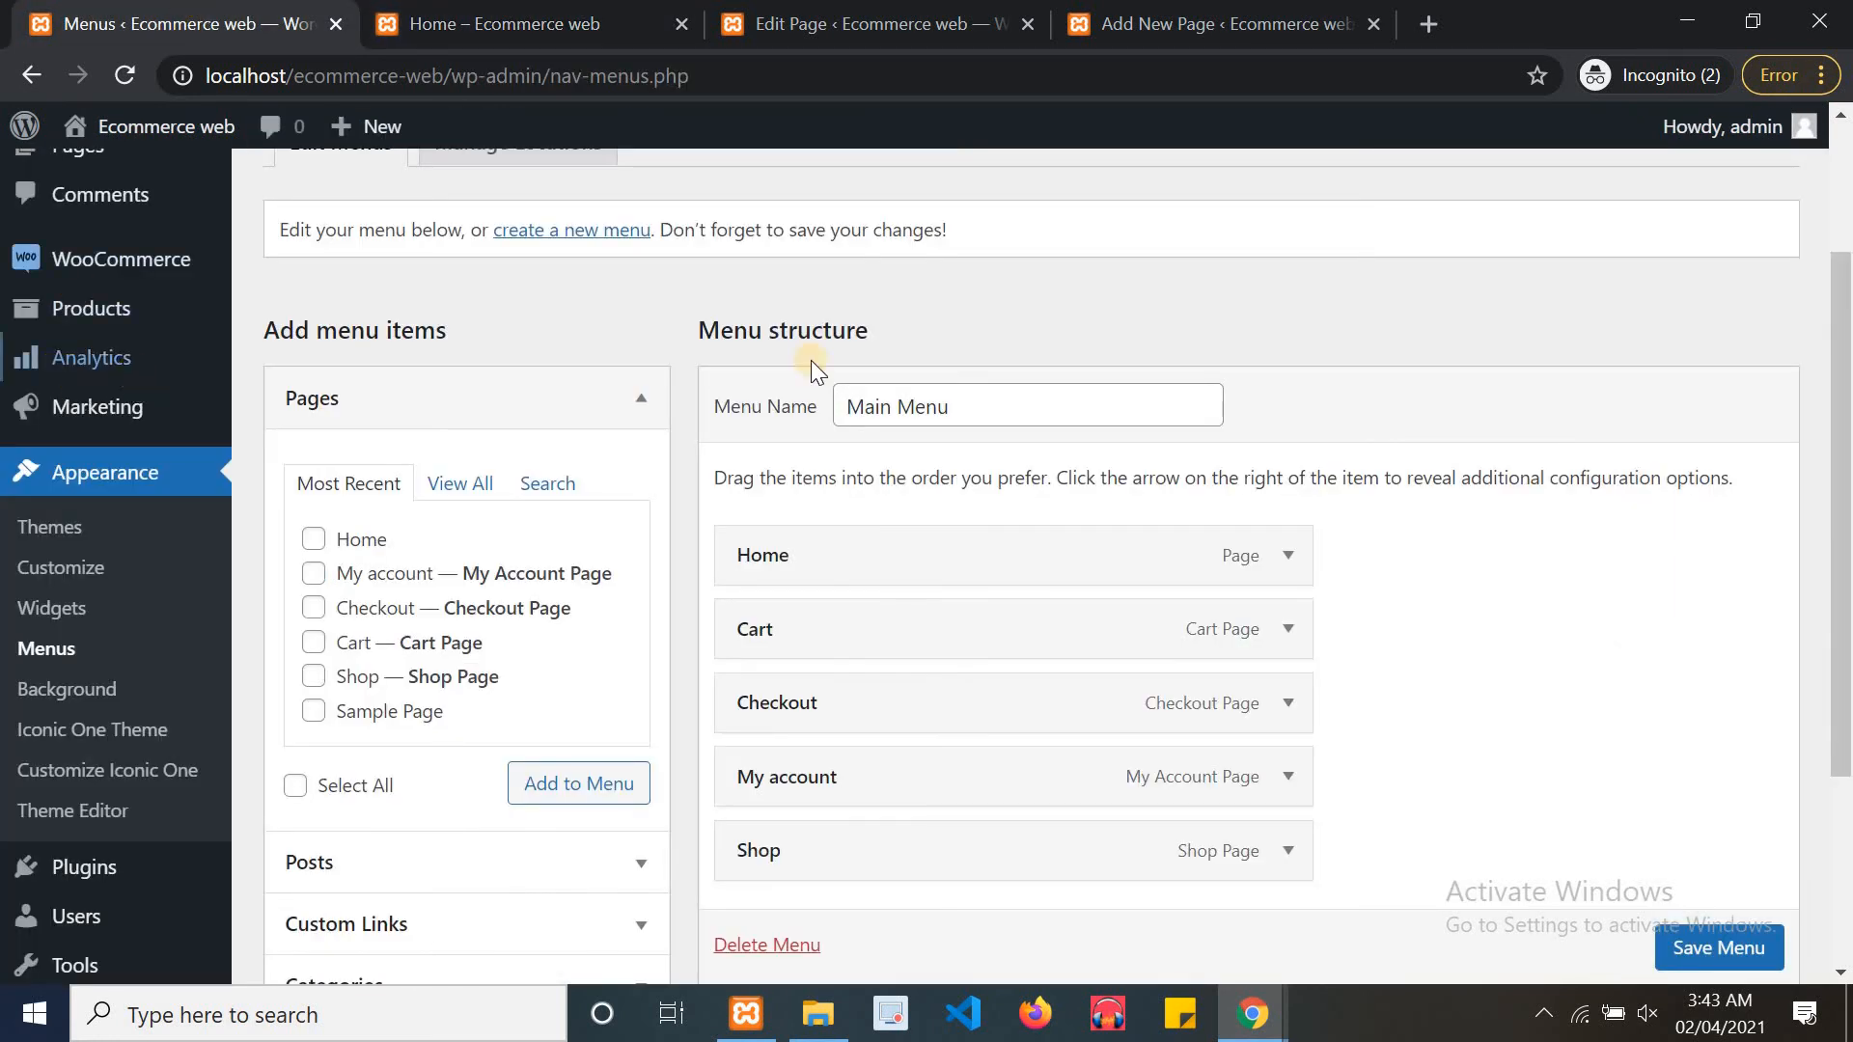
{"action": "left_click_drag", "start_coordinate": [1845, 547], "coordinate": [1845, 706]}
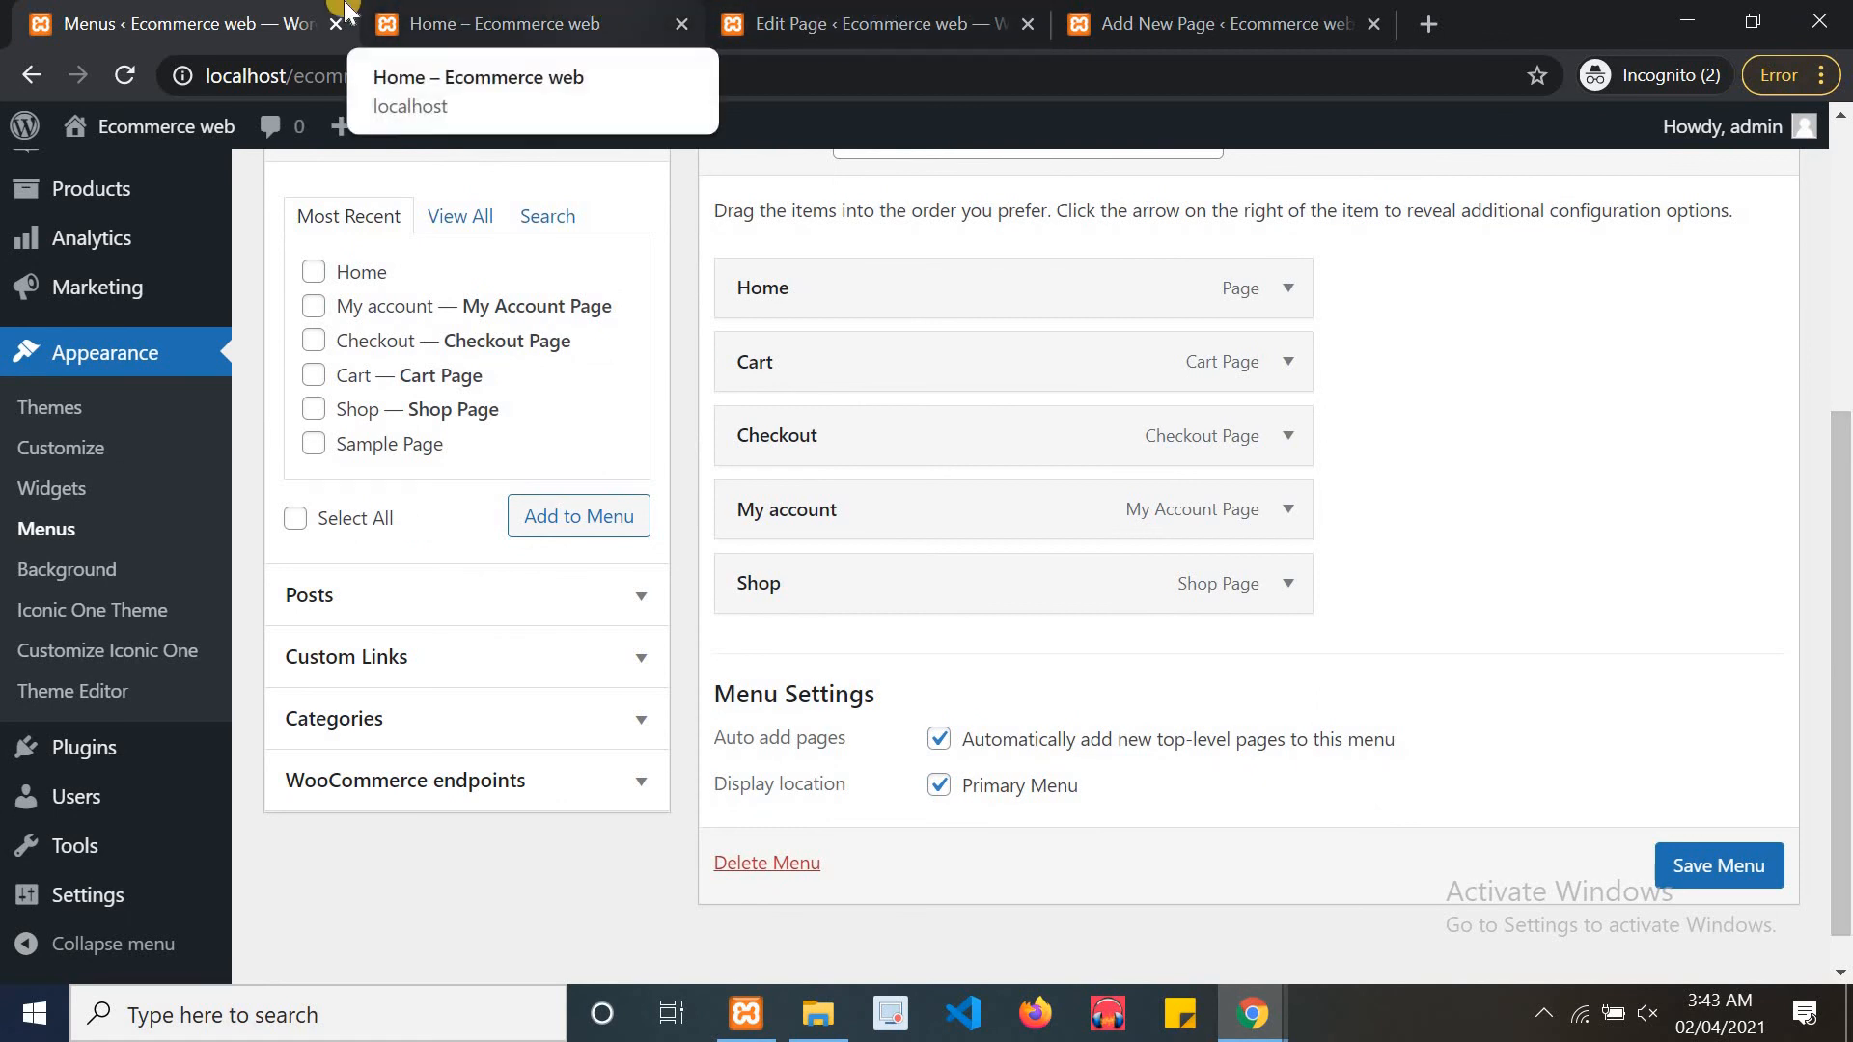
{"action": "left_click", "coordinate": [472, 21]}
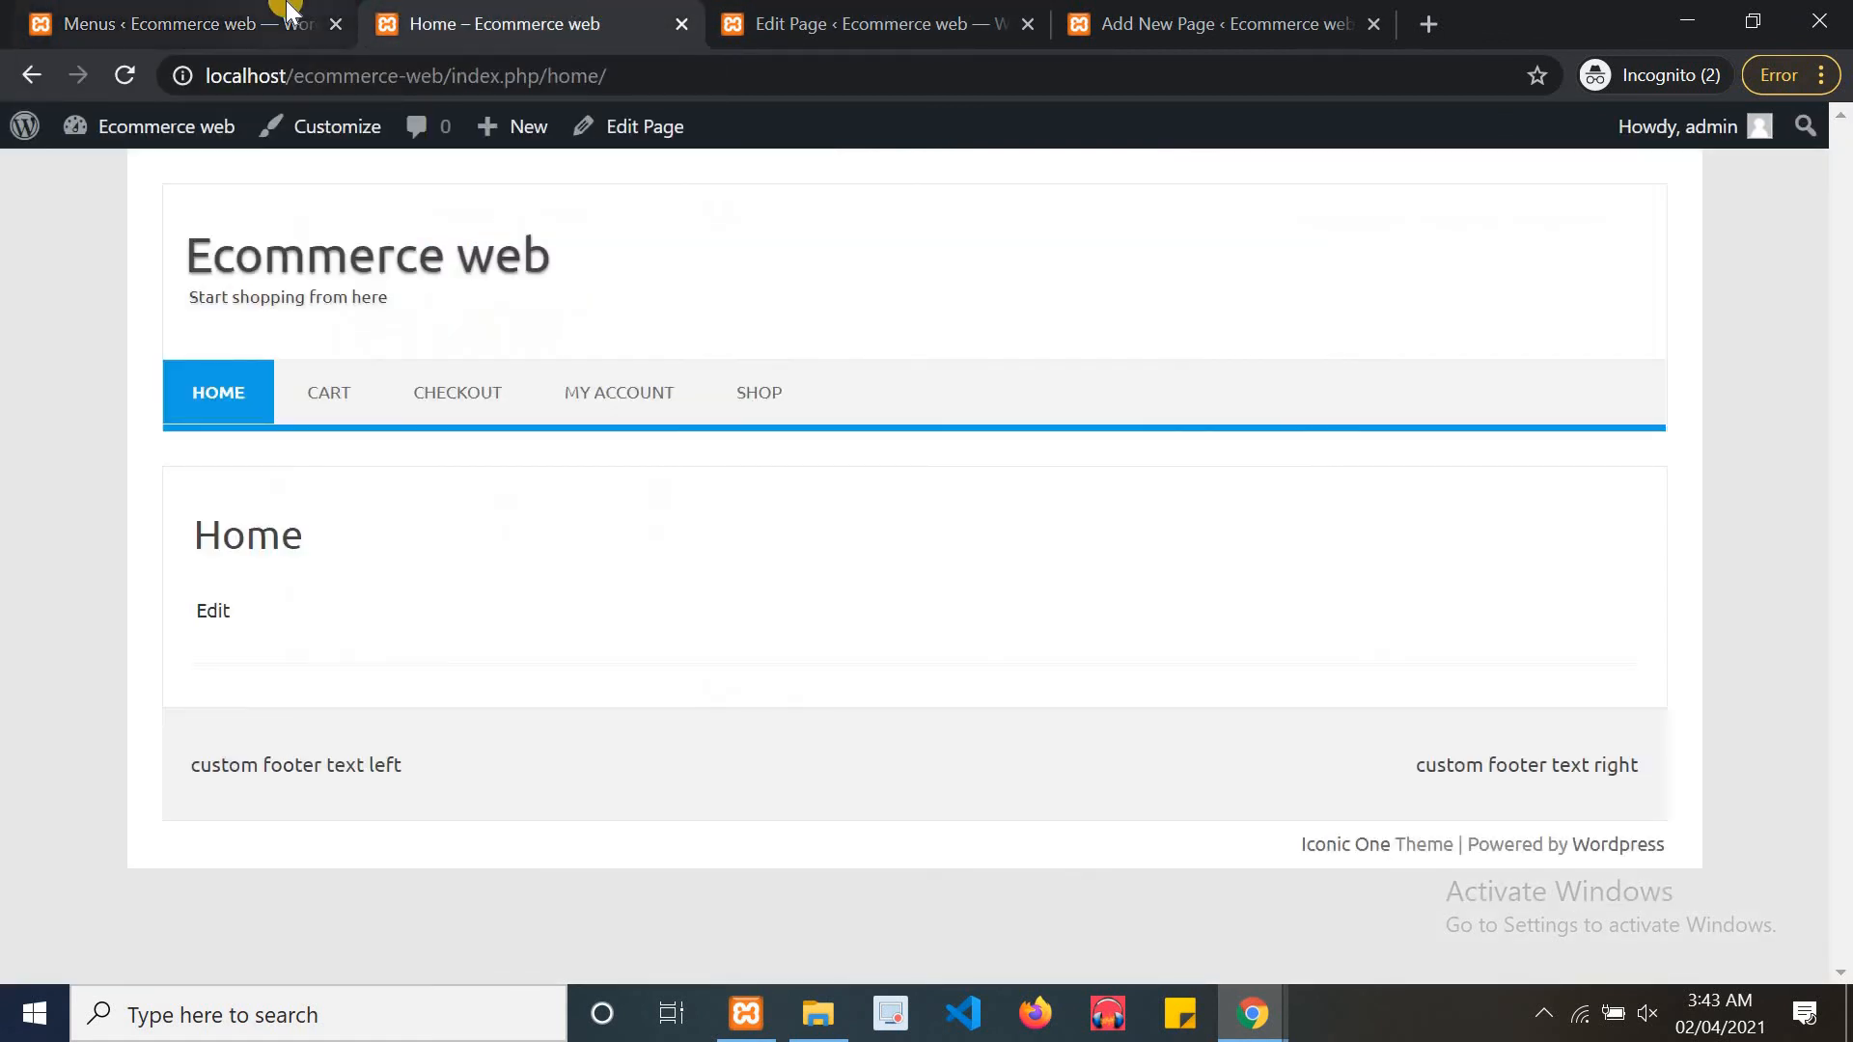
{"action": "left_click", "coordinate": [198, 21]}
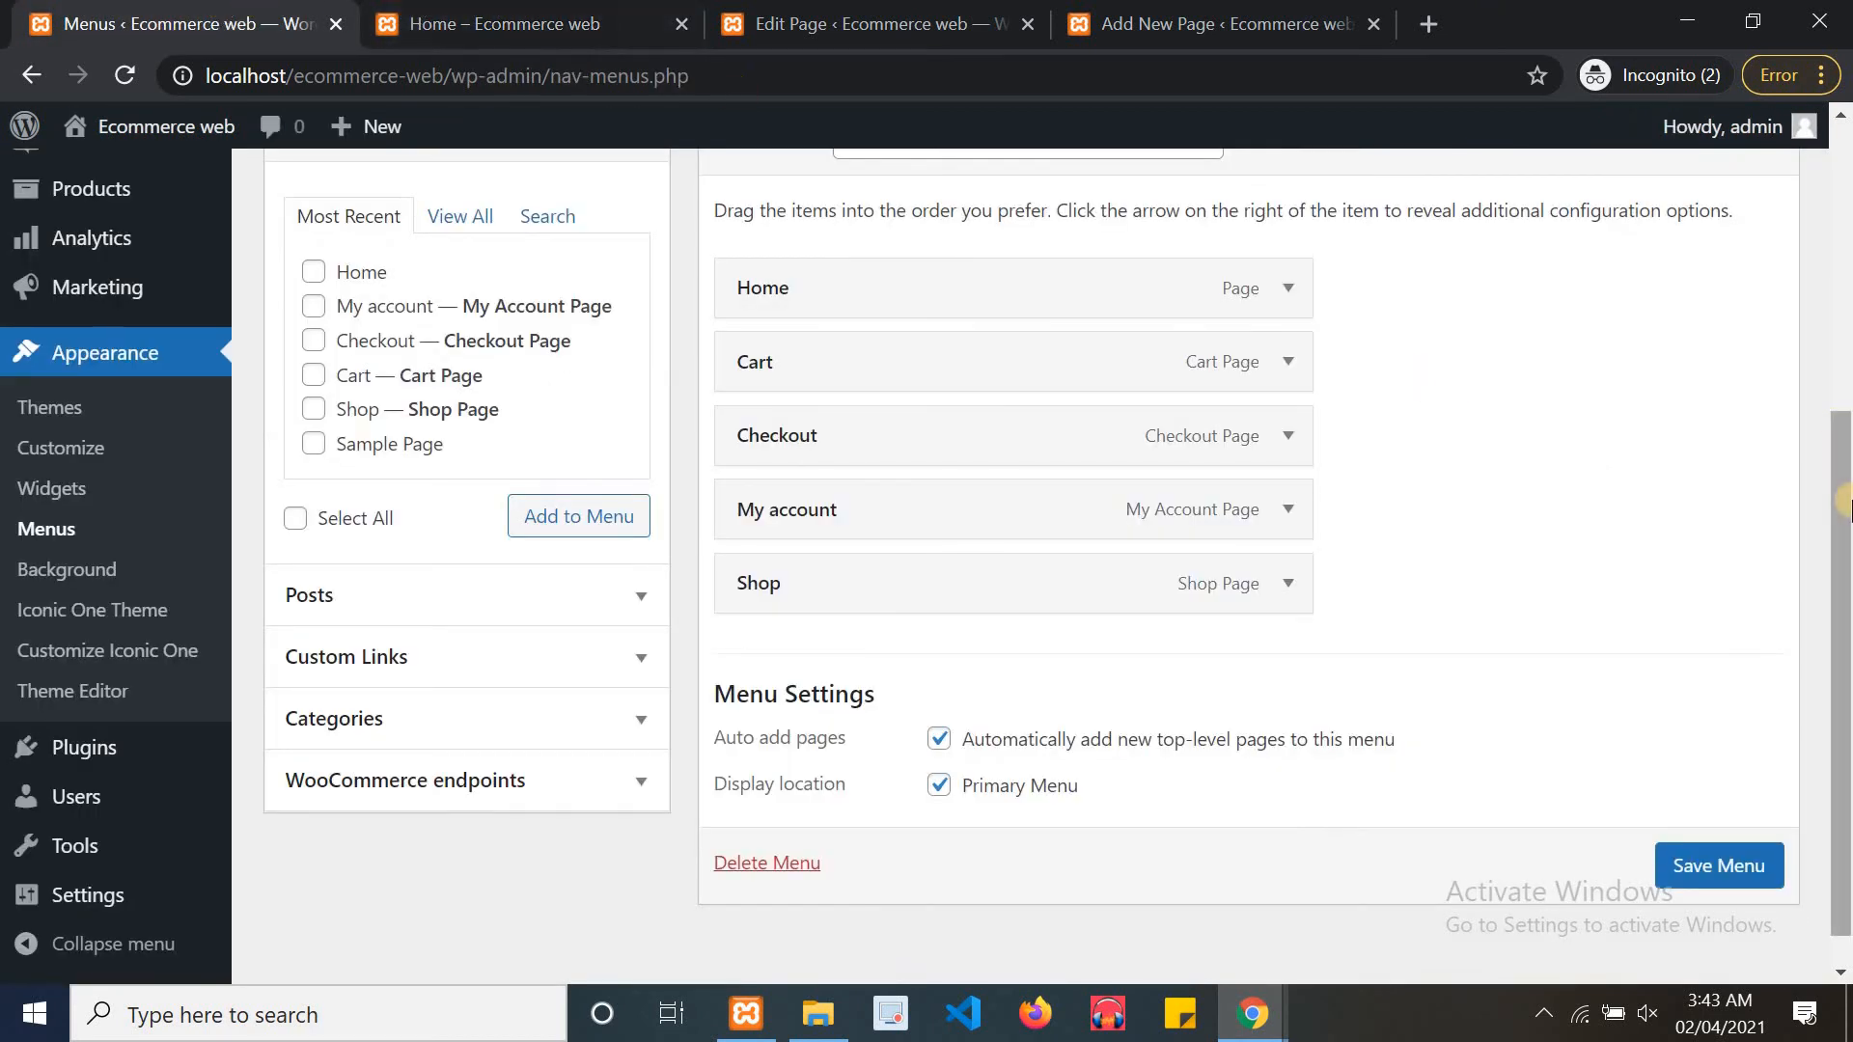
{"action": "scroll", "coordinate": [1843, 512], "scroll_direction": "up", "scroll_amount": 5}
{"action": "scroll", "coordinate": [1843, 521], "scroll_direction": "down", "scroll_amount": 5}
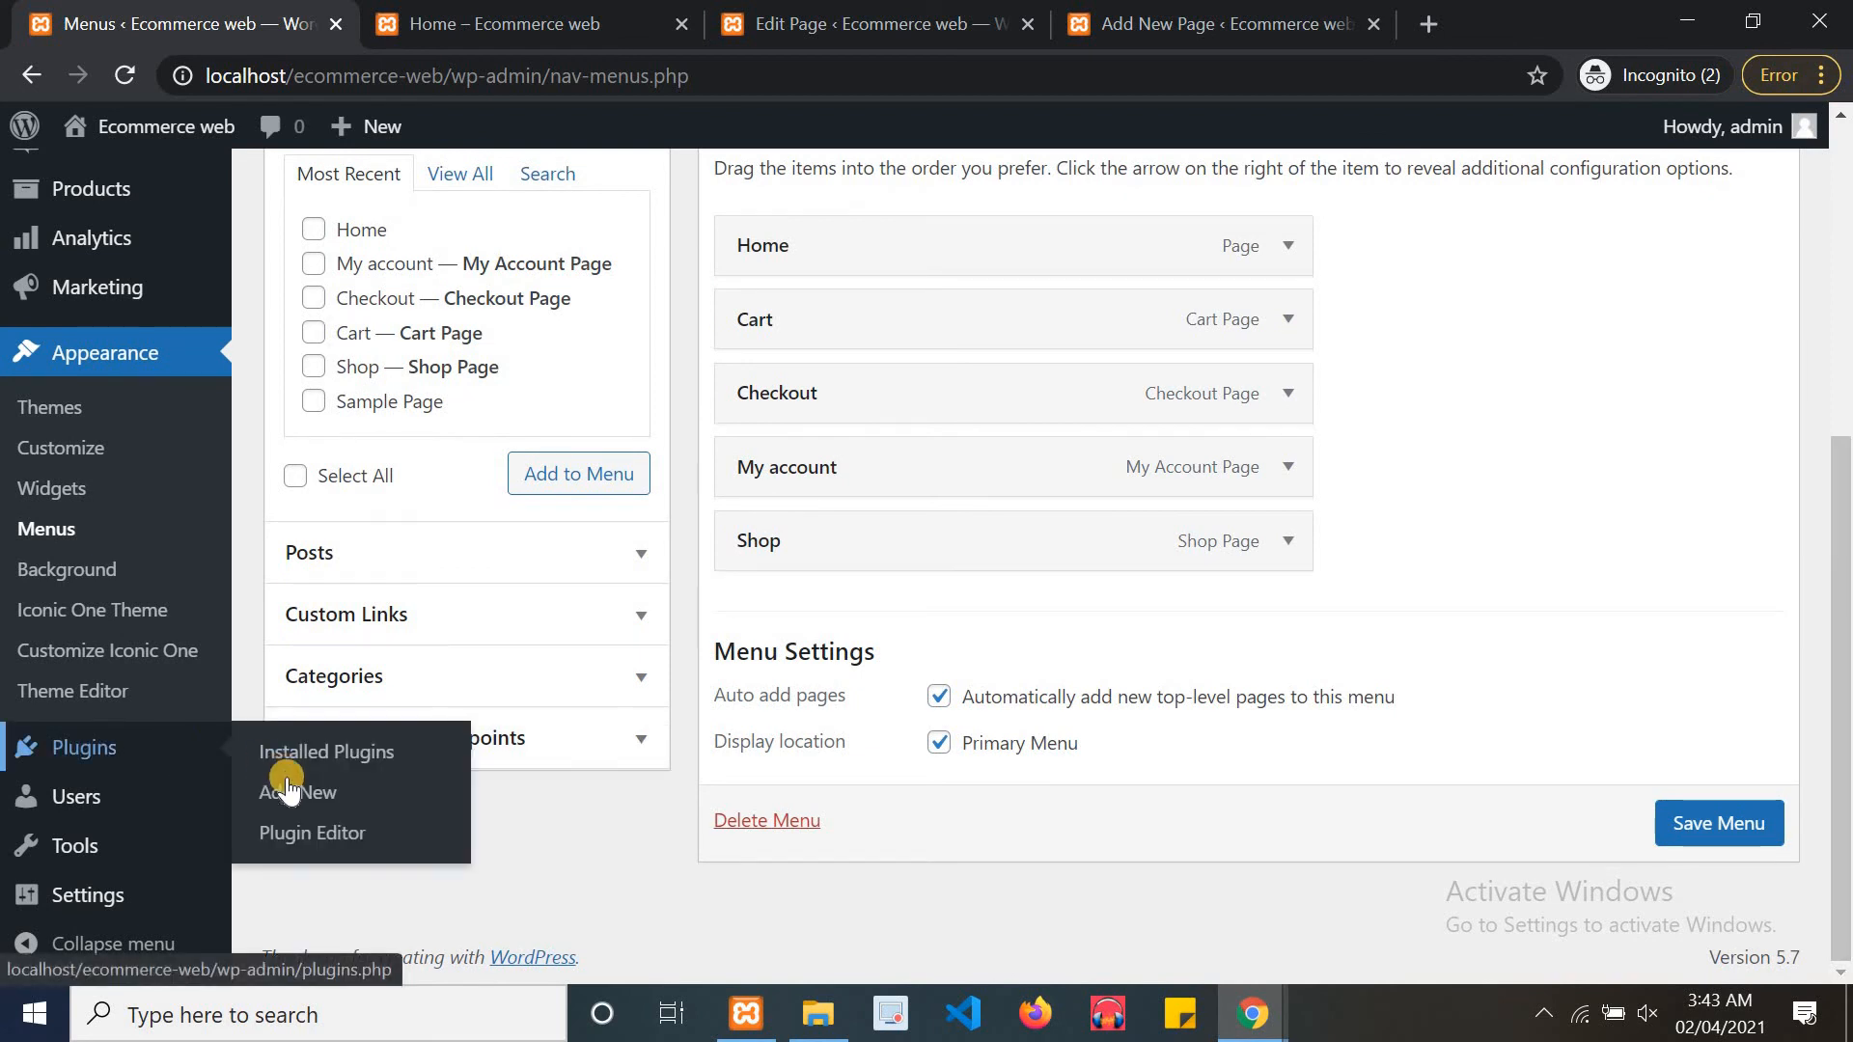
Go to the page for adding new plugins and search for "elementor"
{"action": "left_click", "coordinate": [277, 780]}
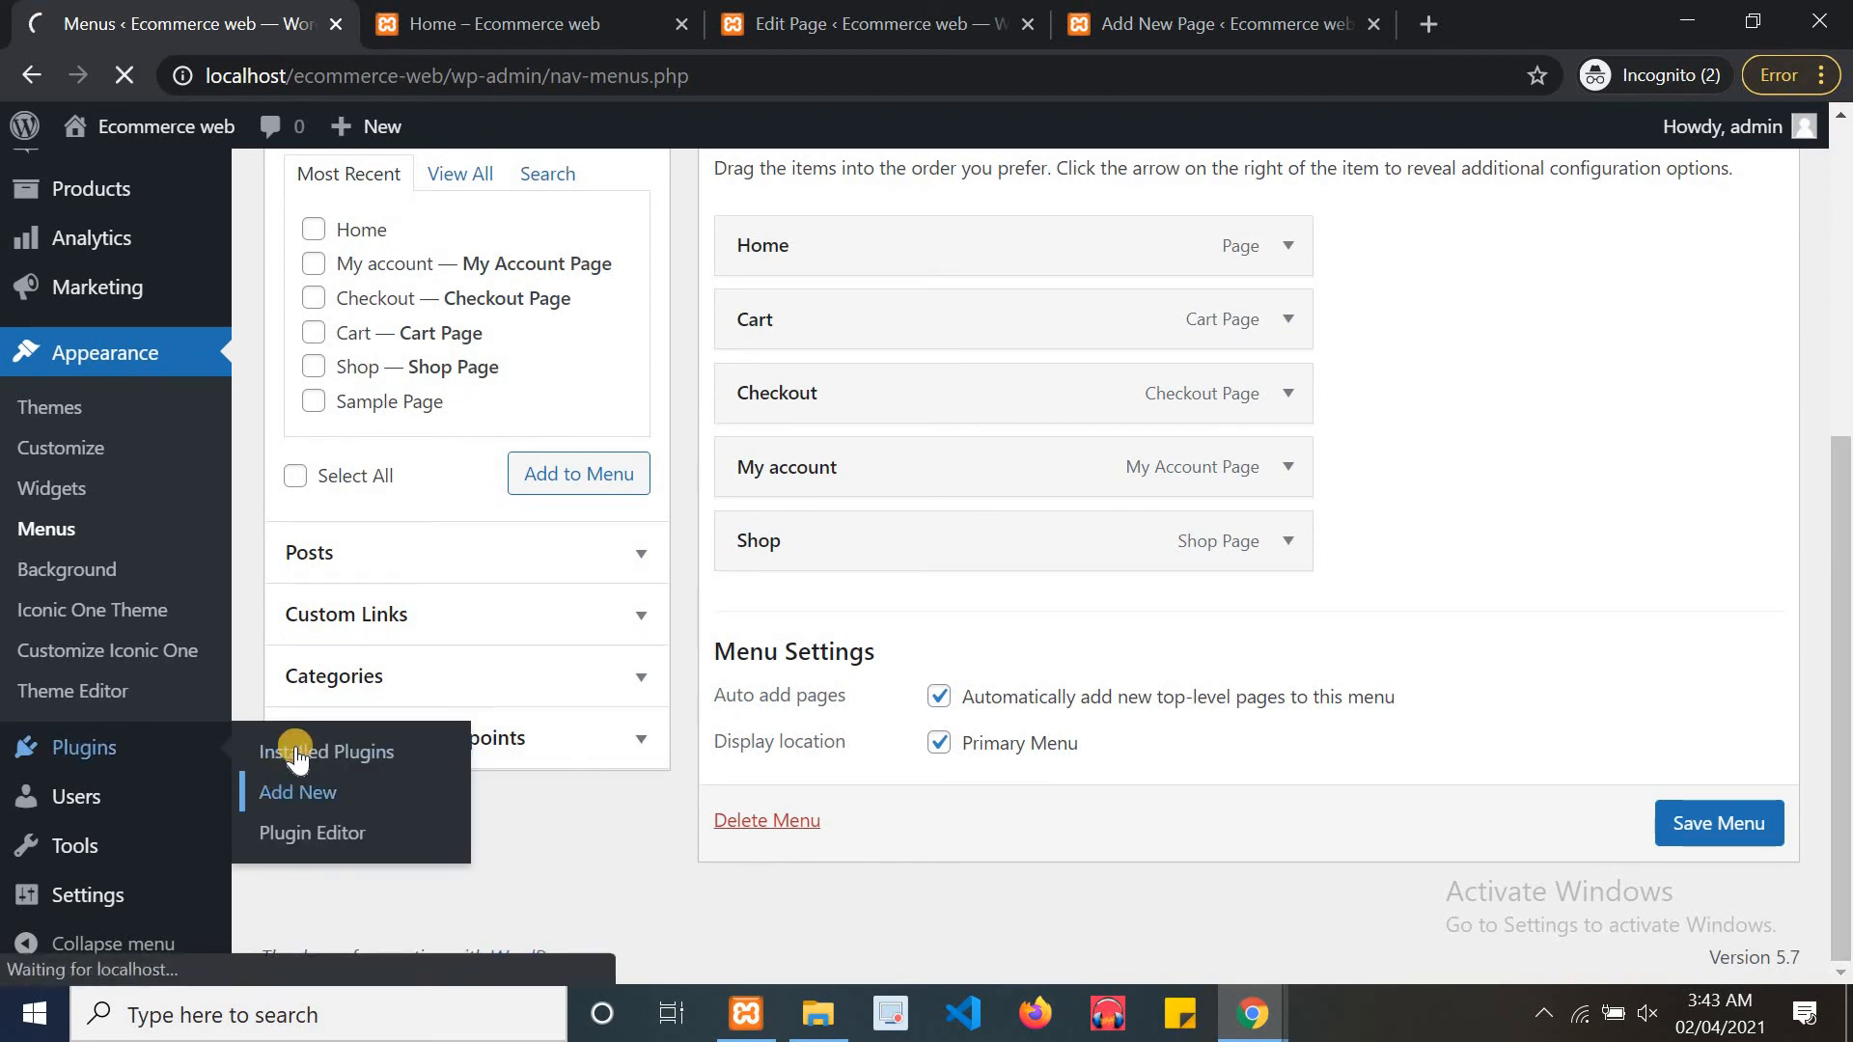
{"action": "left_click", "coordinate": [519, 7]}
{"action": "left_click", "coordinate": [271, 10]}
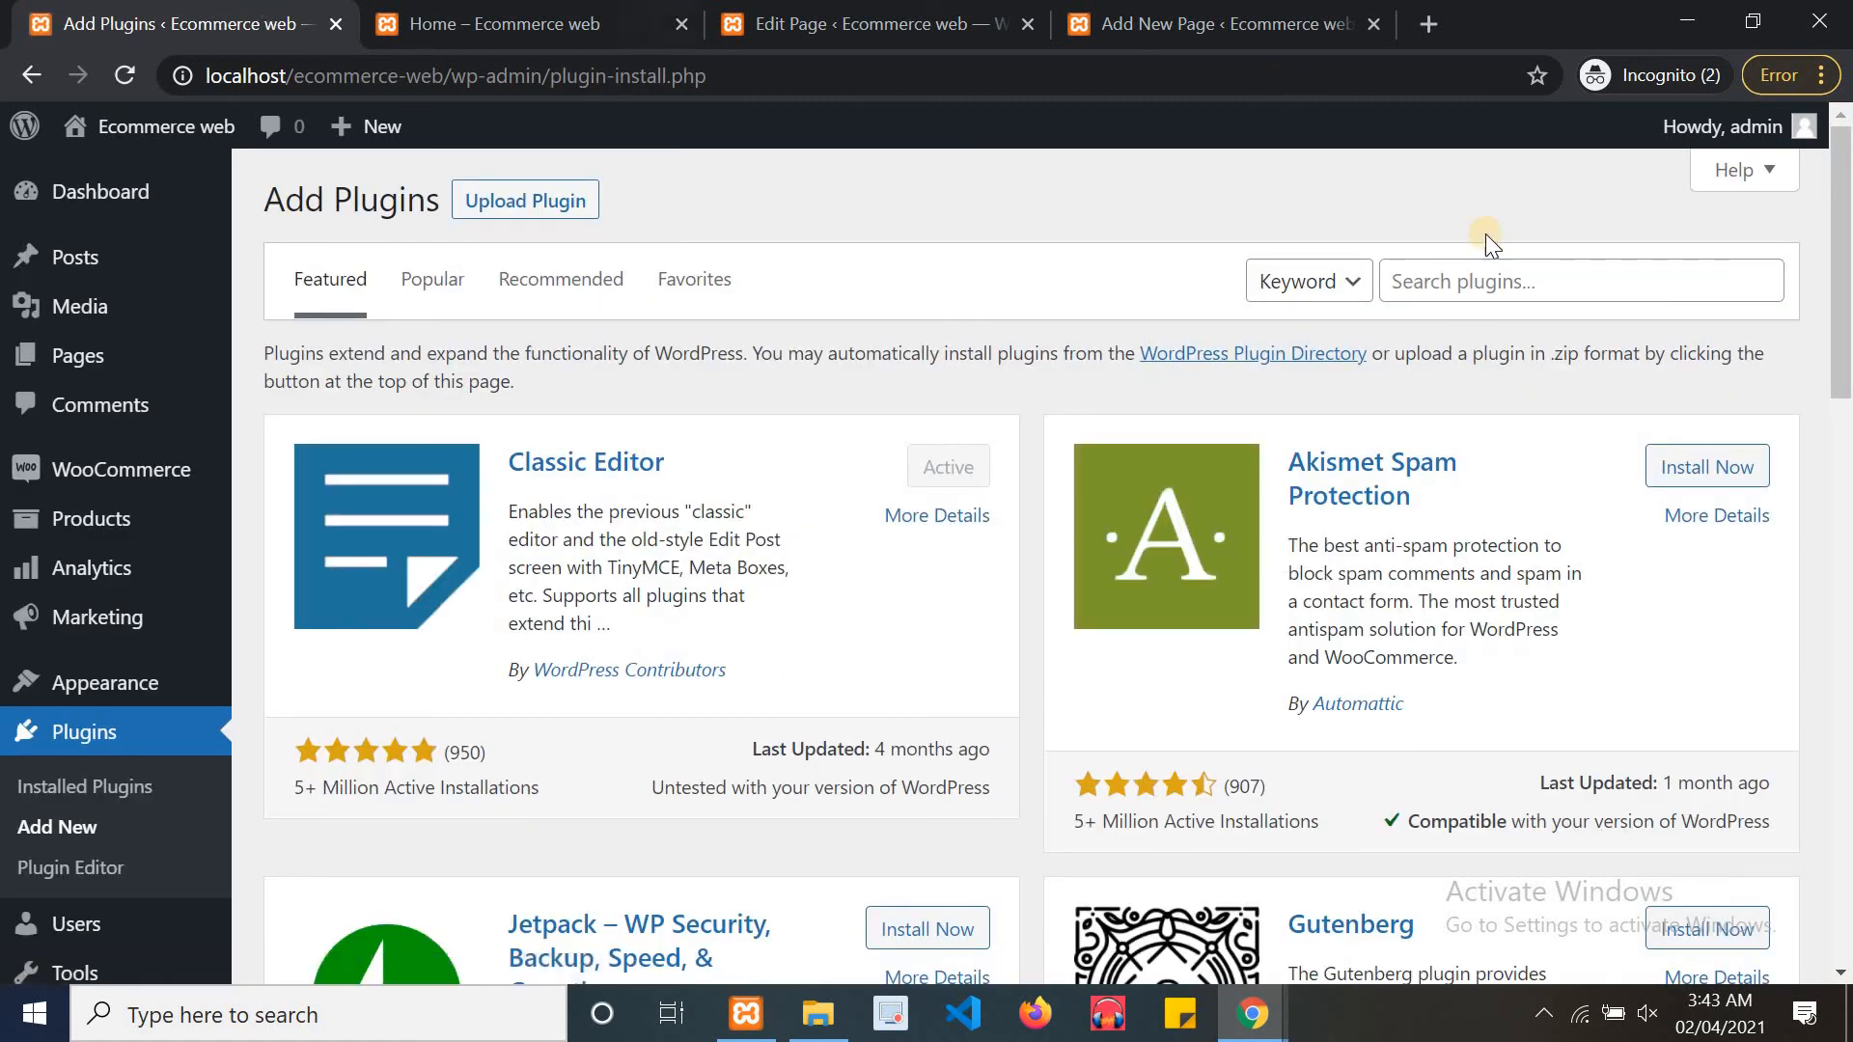
{"action": "left_click", "coordinate": [1533, 291]}
{"action": "type", "text": "el"}
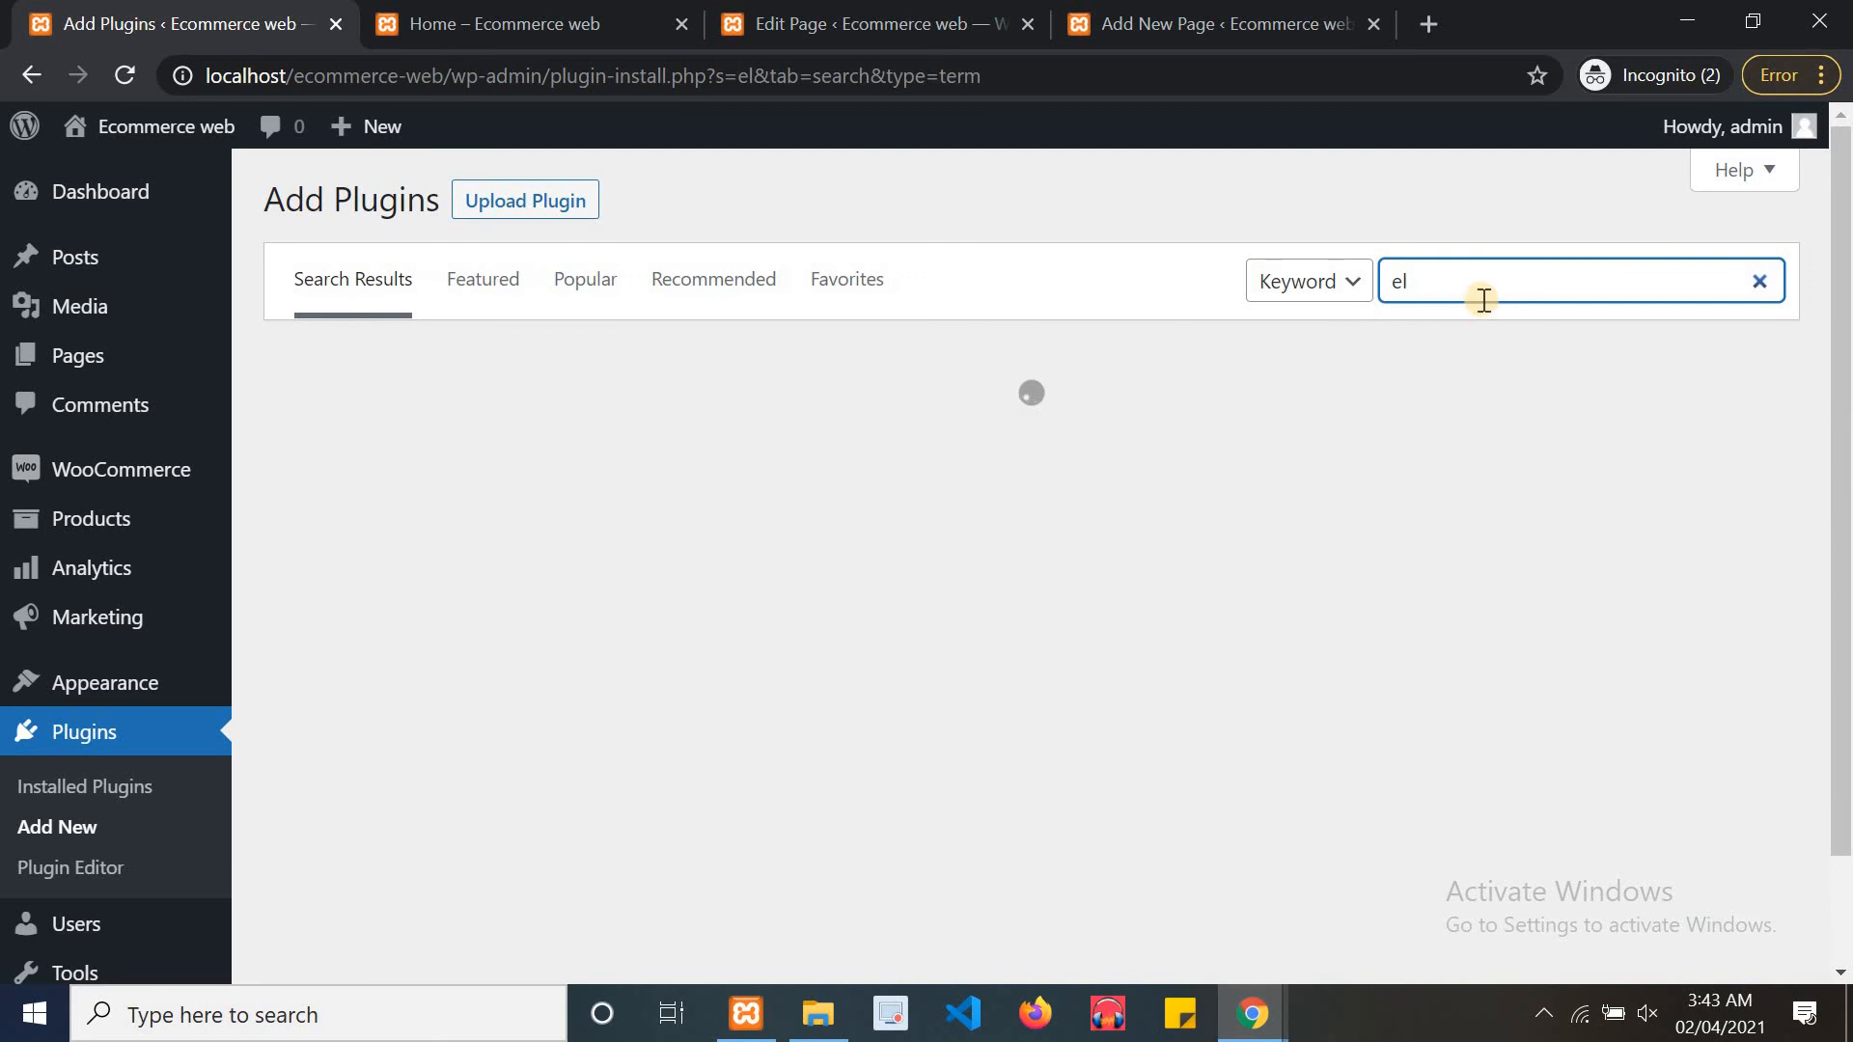
{"action": "type", "text": "e"}
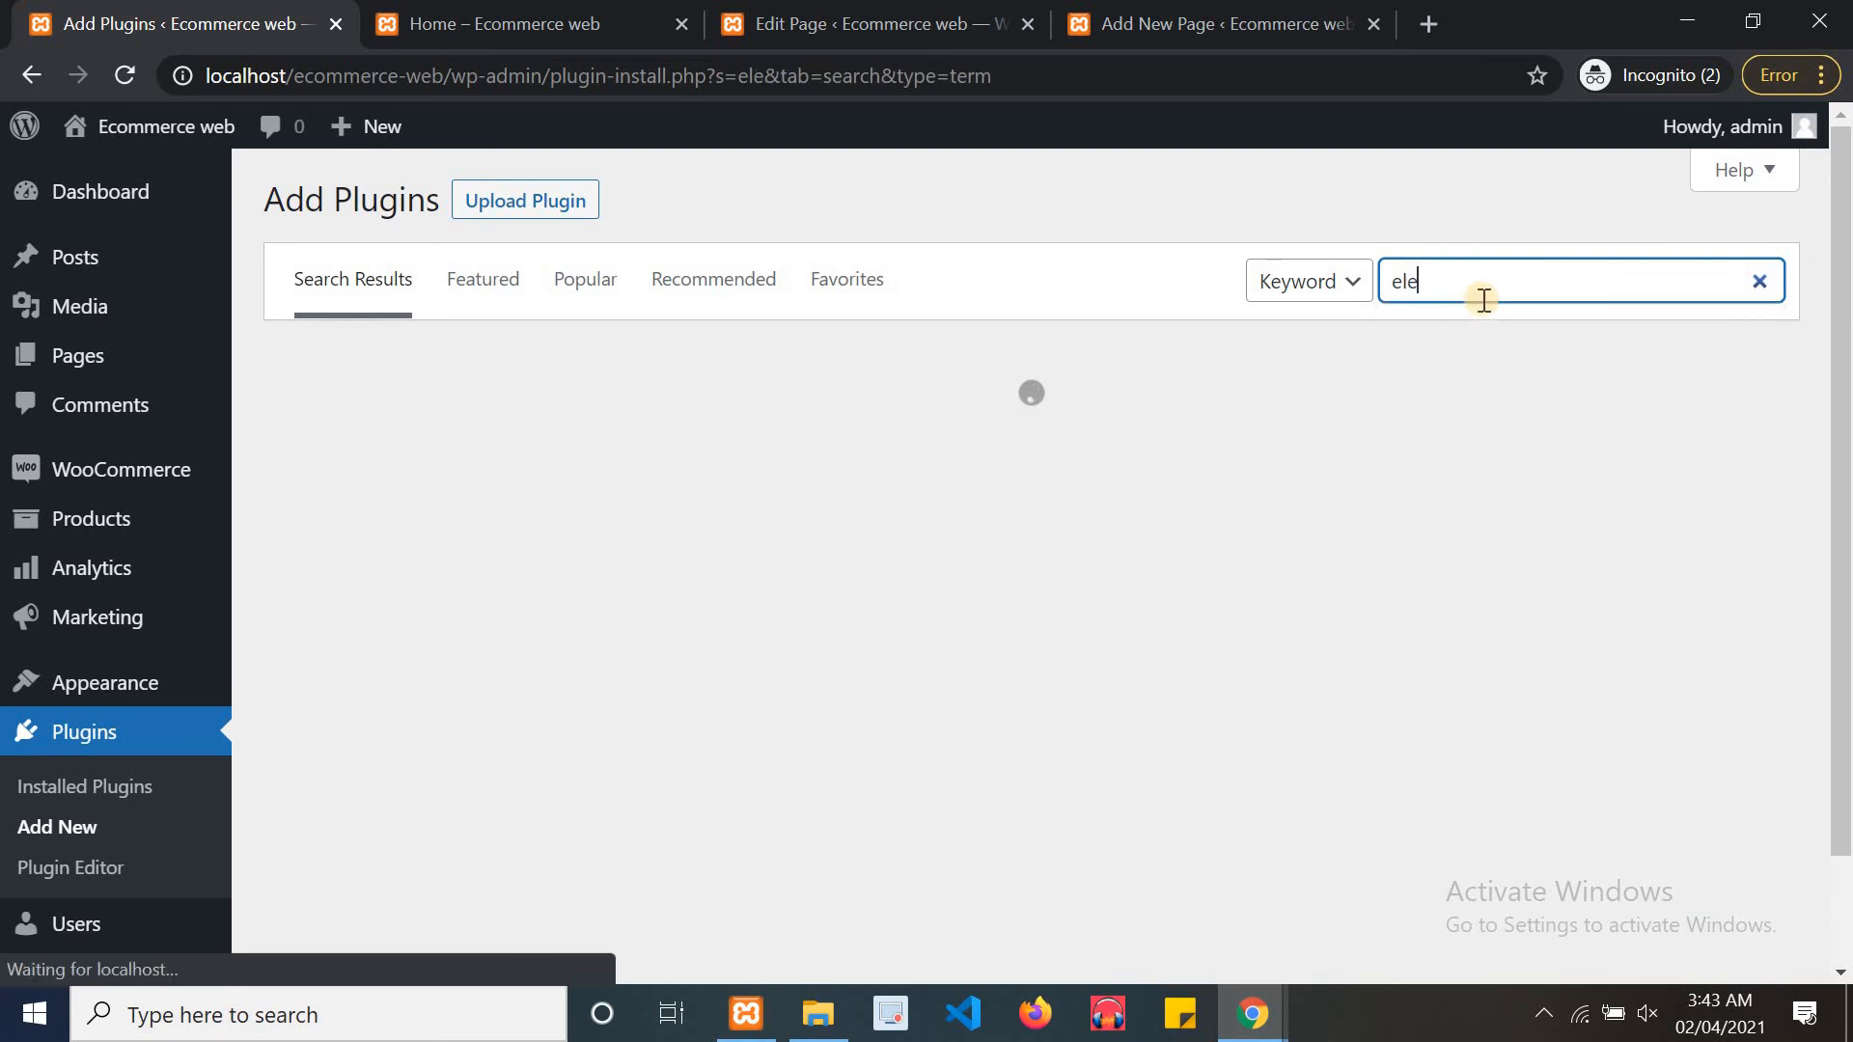
{"action": "type", "text": "men"}
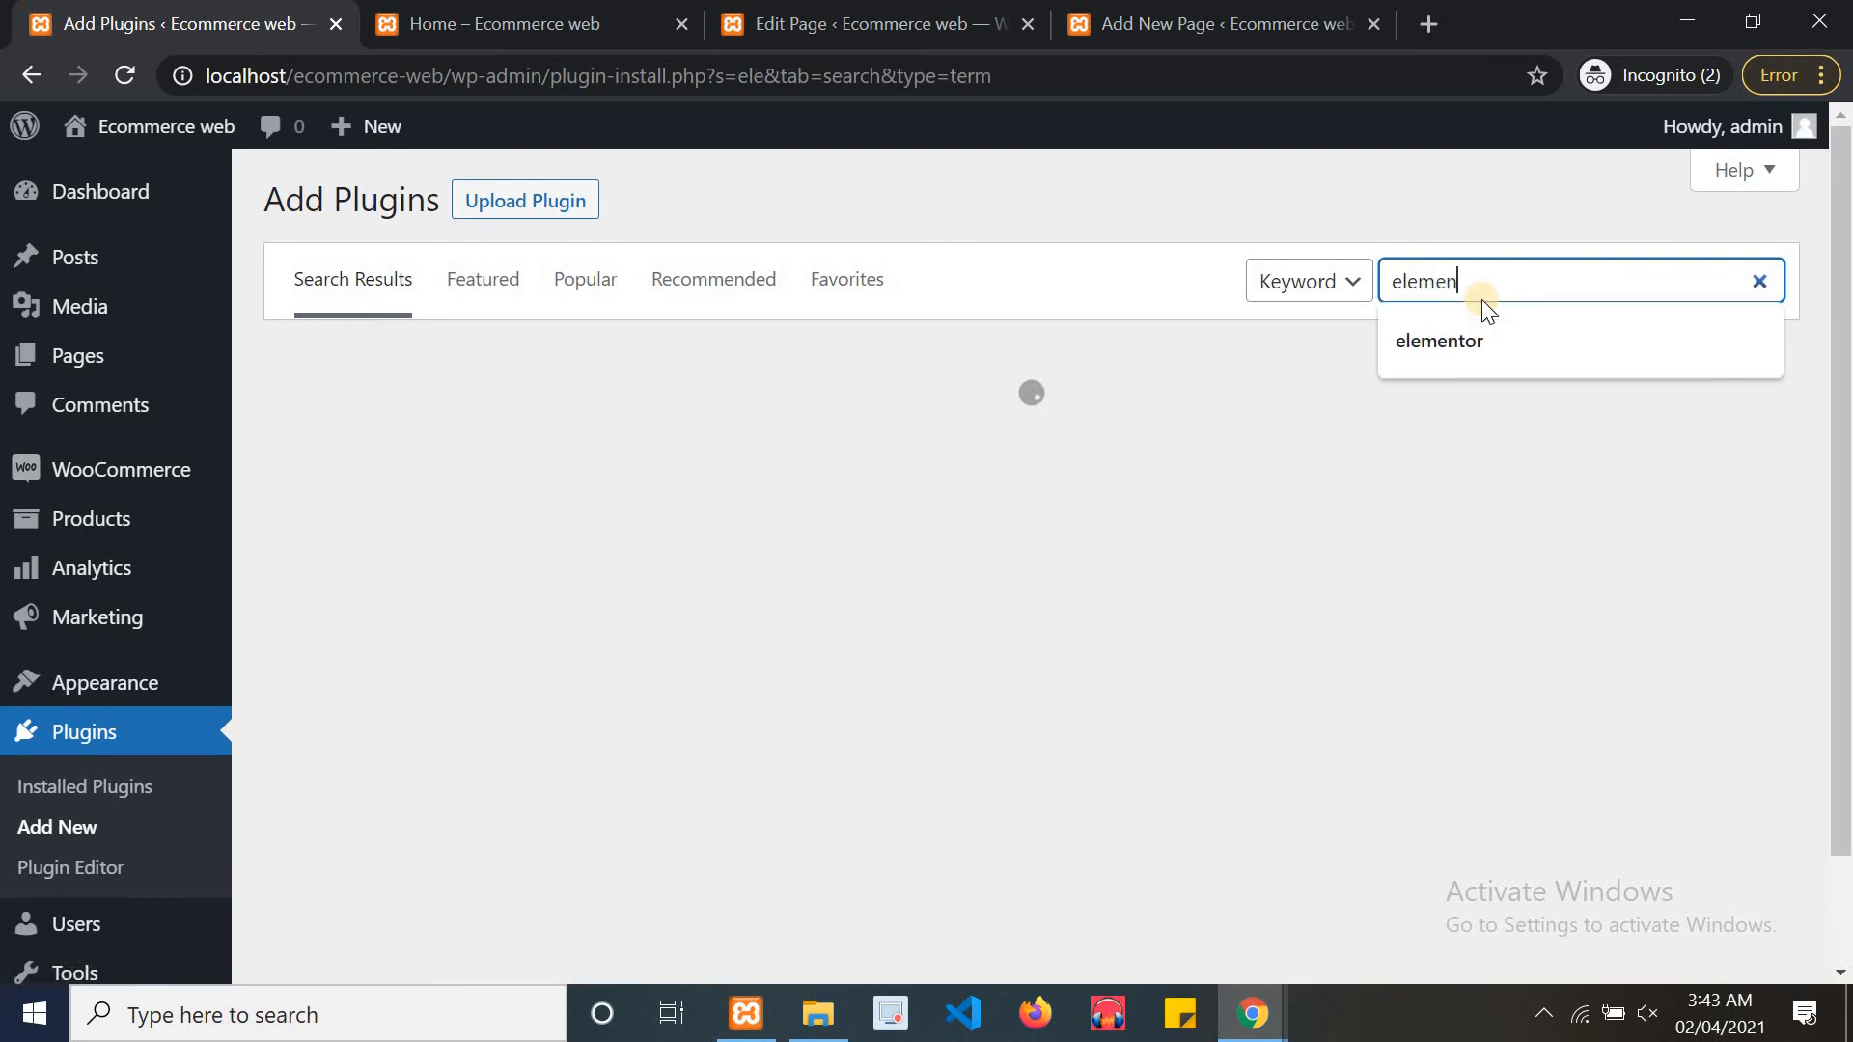
{"action": "type", "text": "tor"}
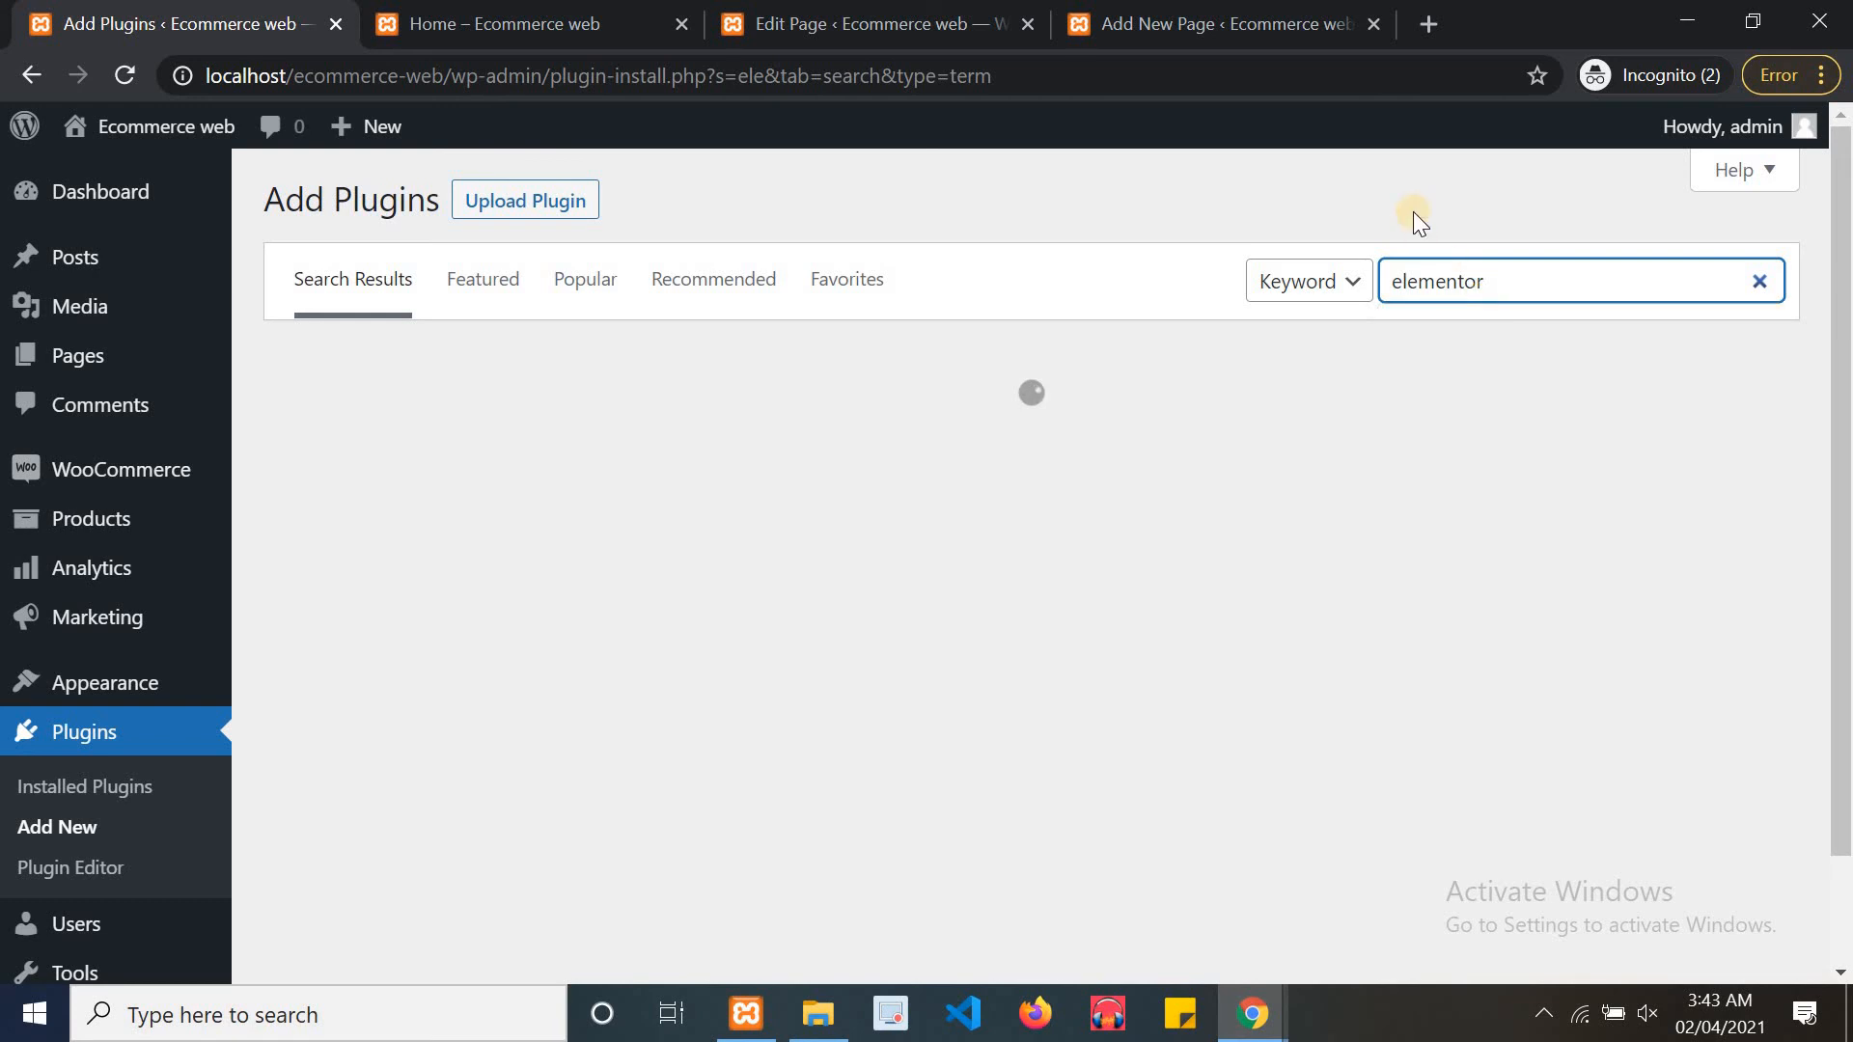
{"action": "left_click", "coordinate": [1412, 211]}
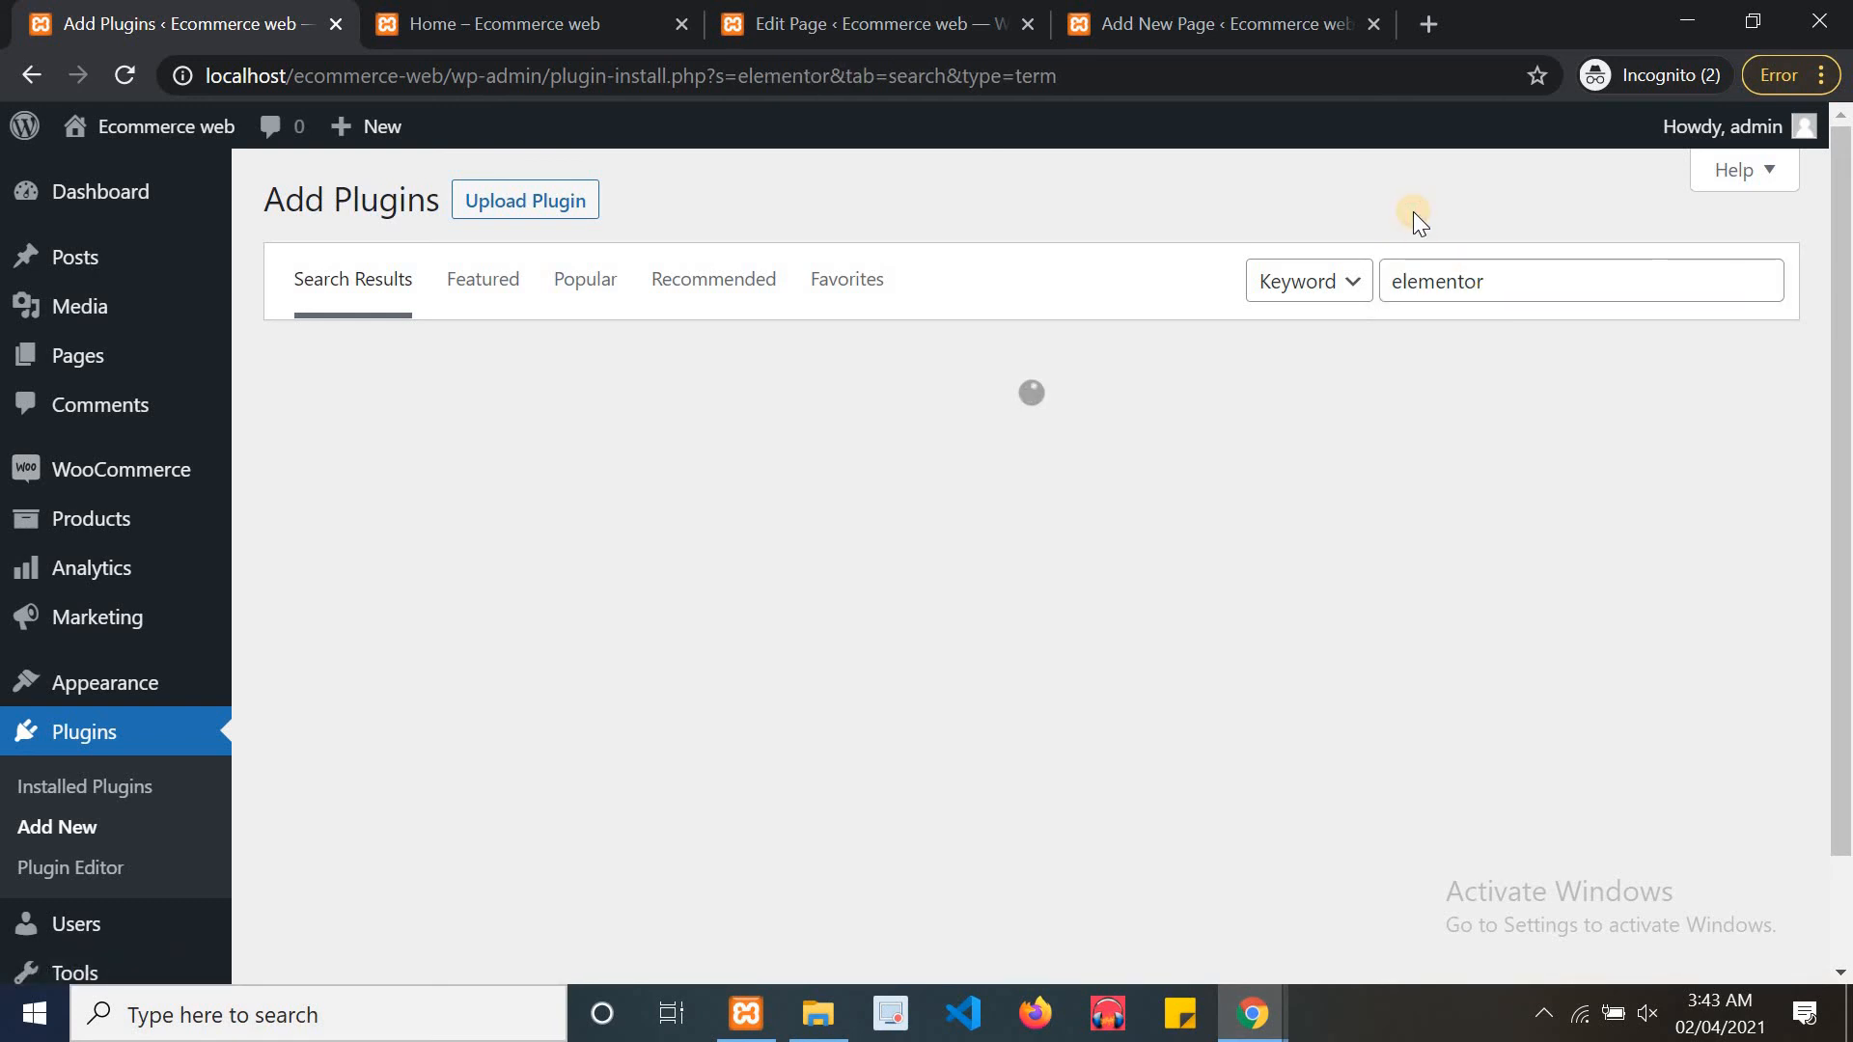
Look through the plugin search results and install Elementor Website Builder
{"action": "left_click", "coordinate": [1840, 355]}
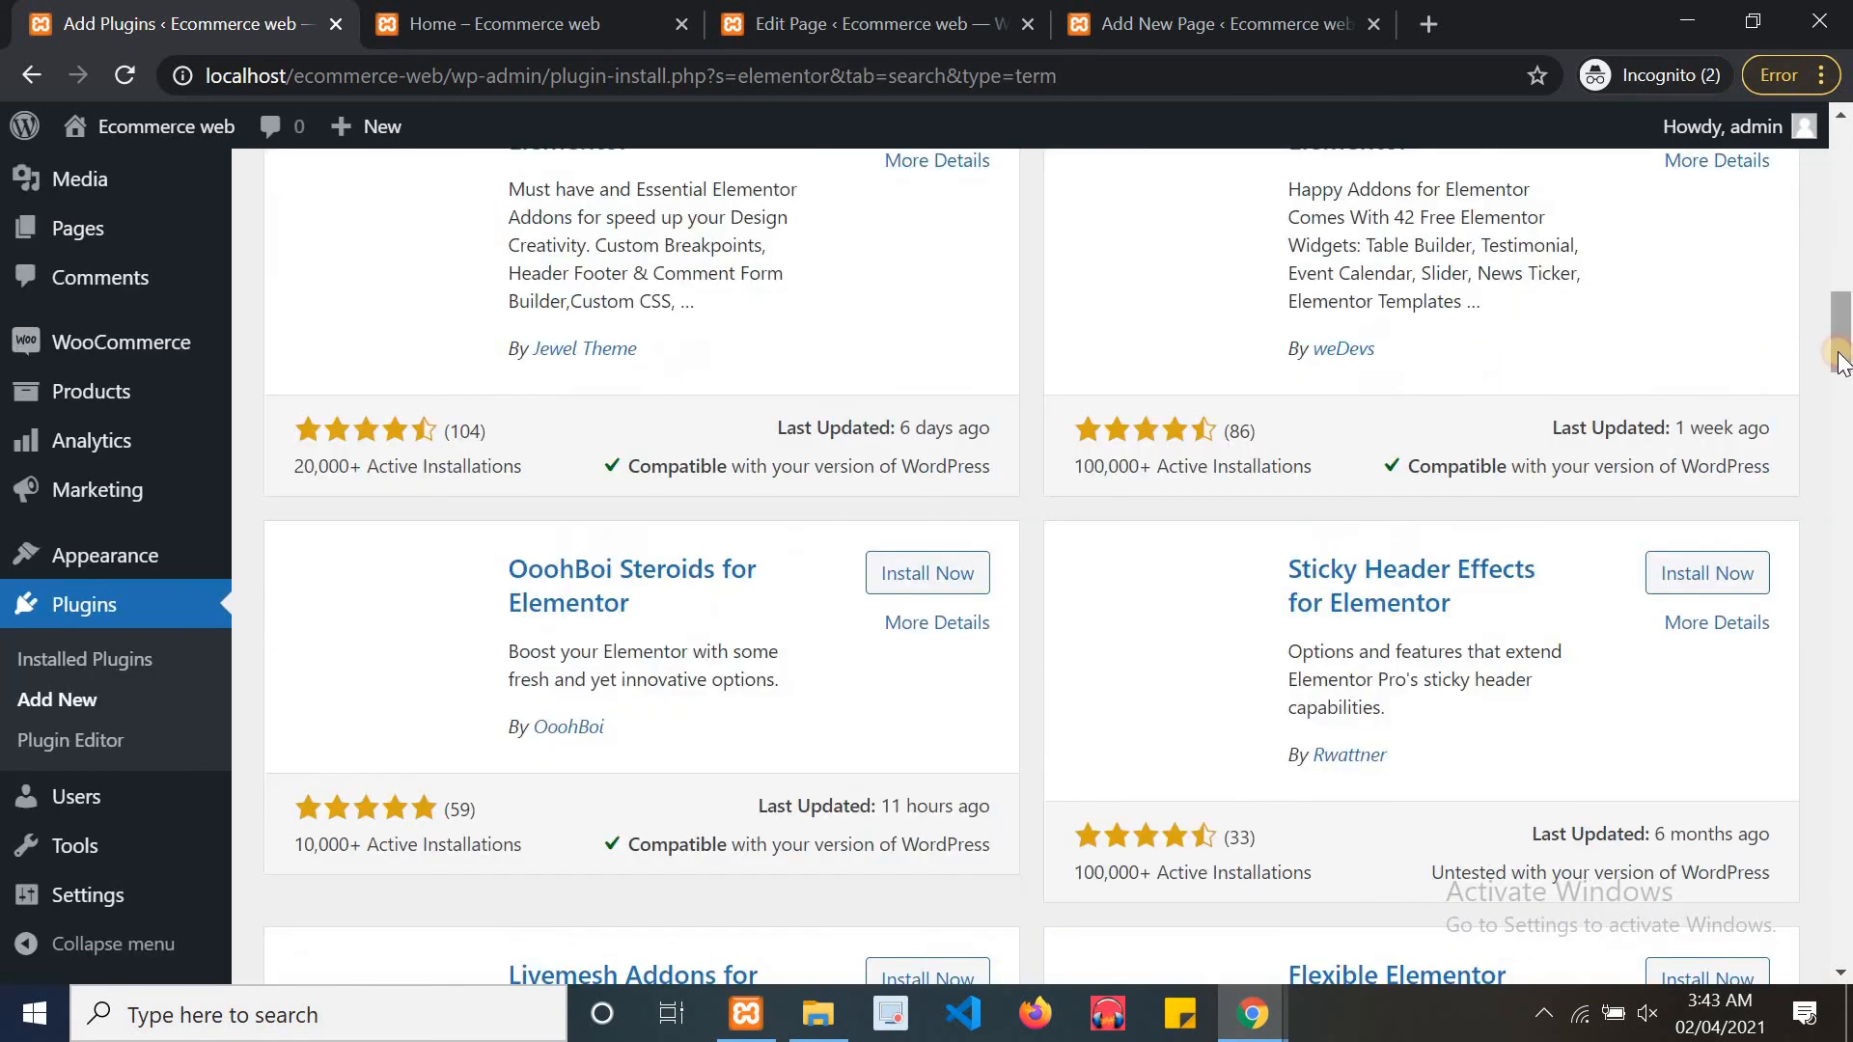
{"action": "left_click_drag", "start_coordinate": [1838, 347], "coordinate": [1844, 116]}
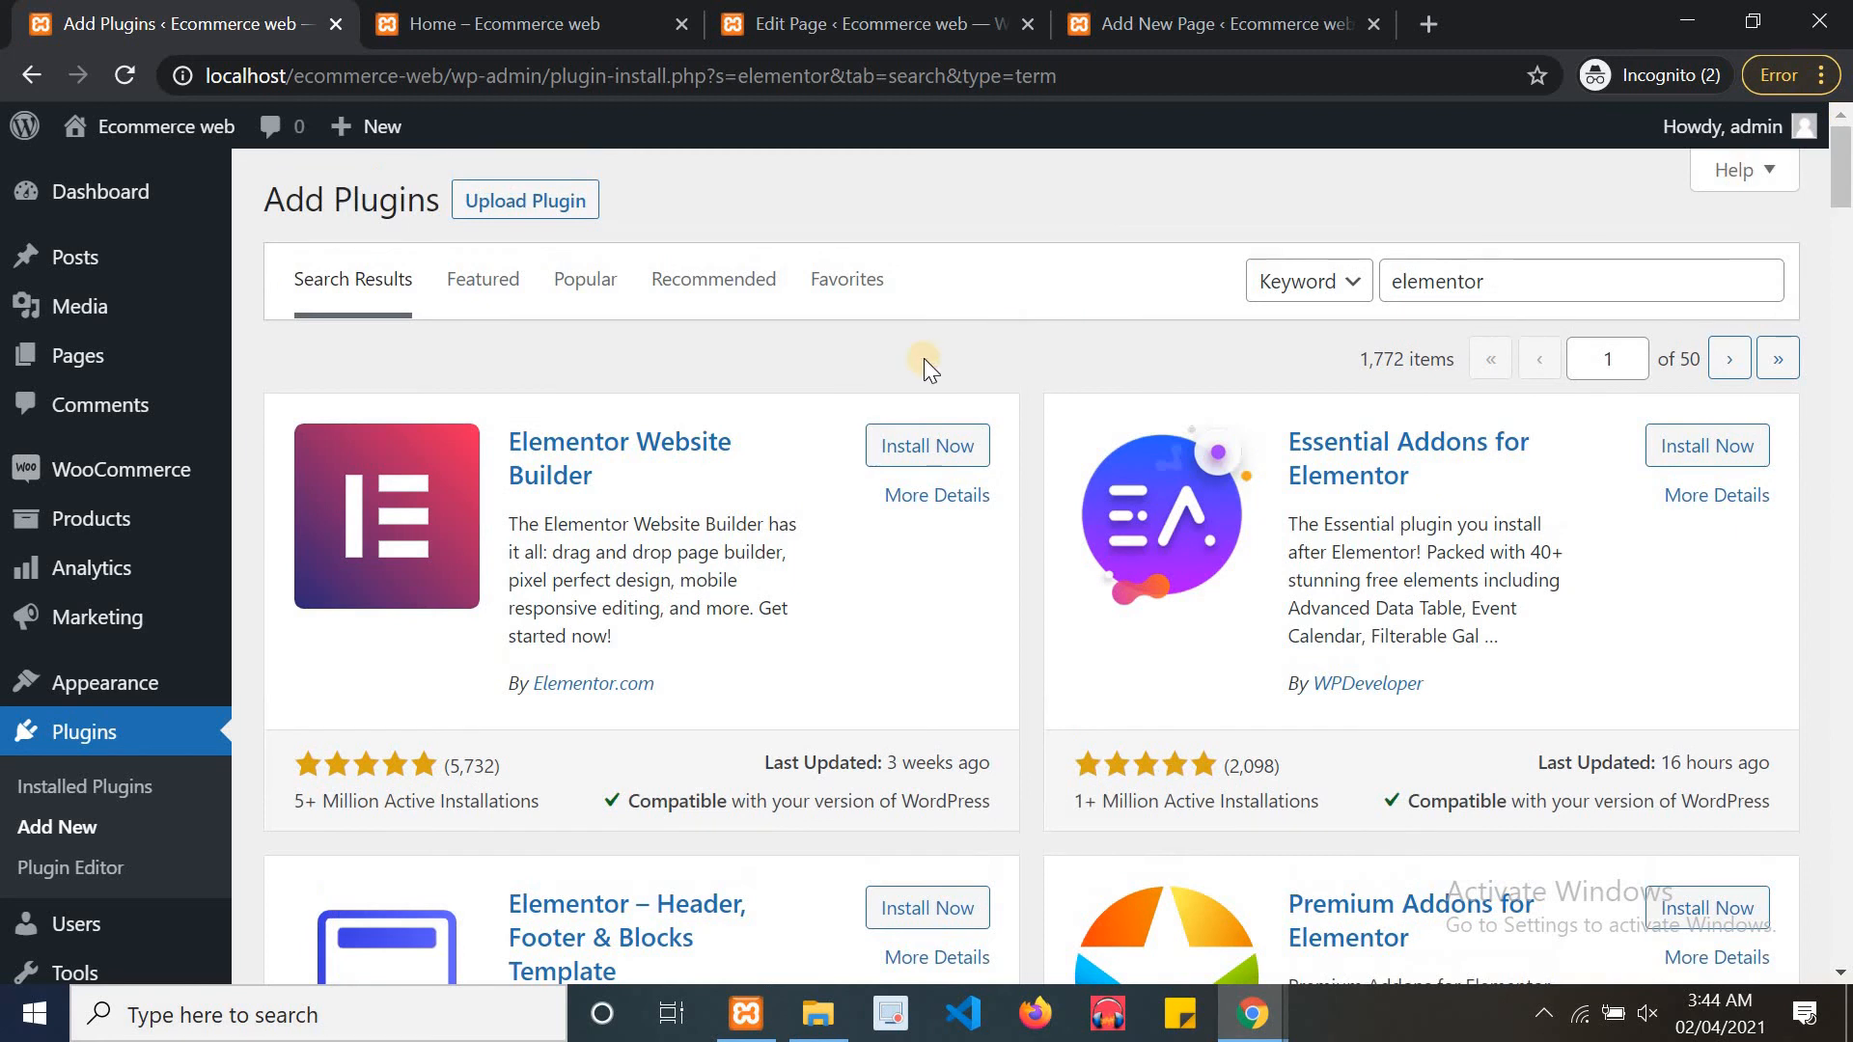
{"action": "left_click", "coordinate": [893, 448]}
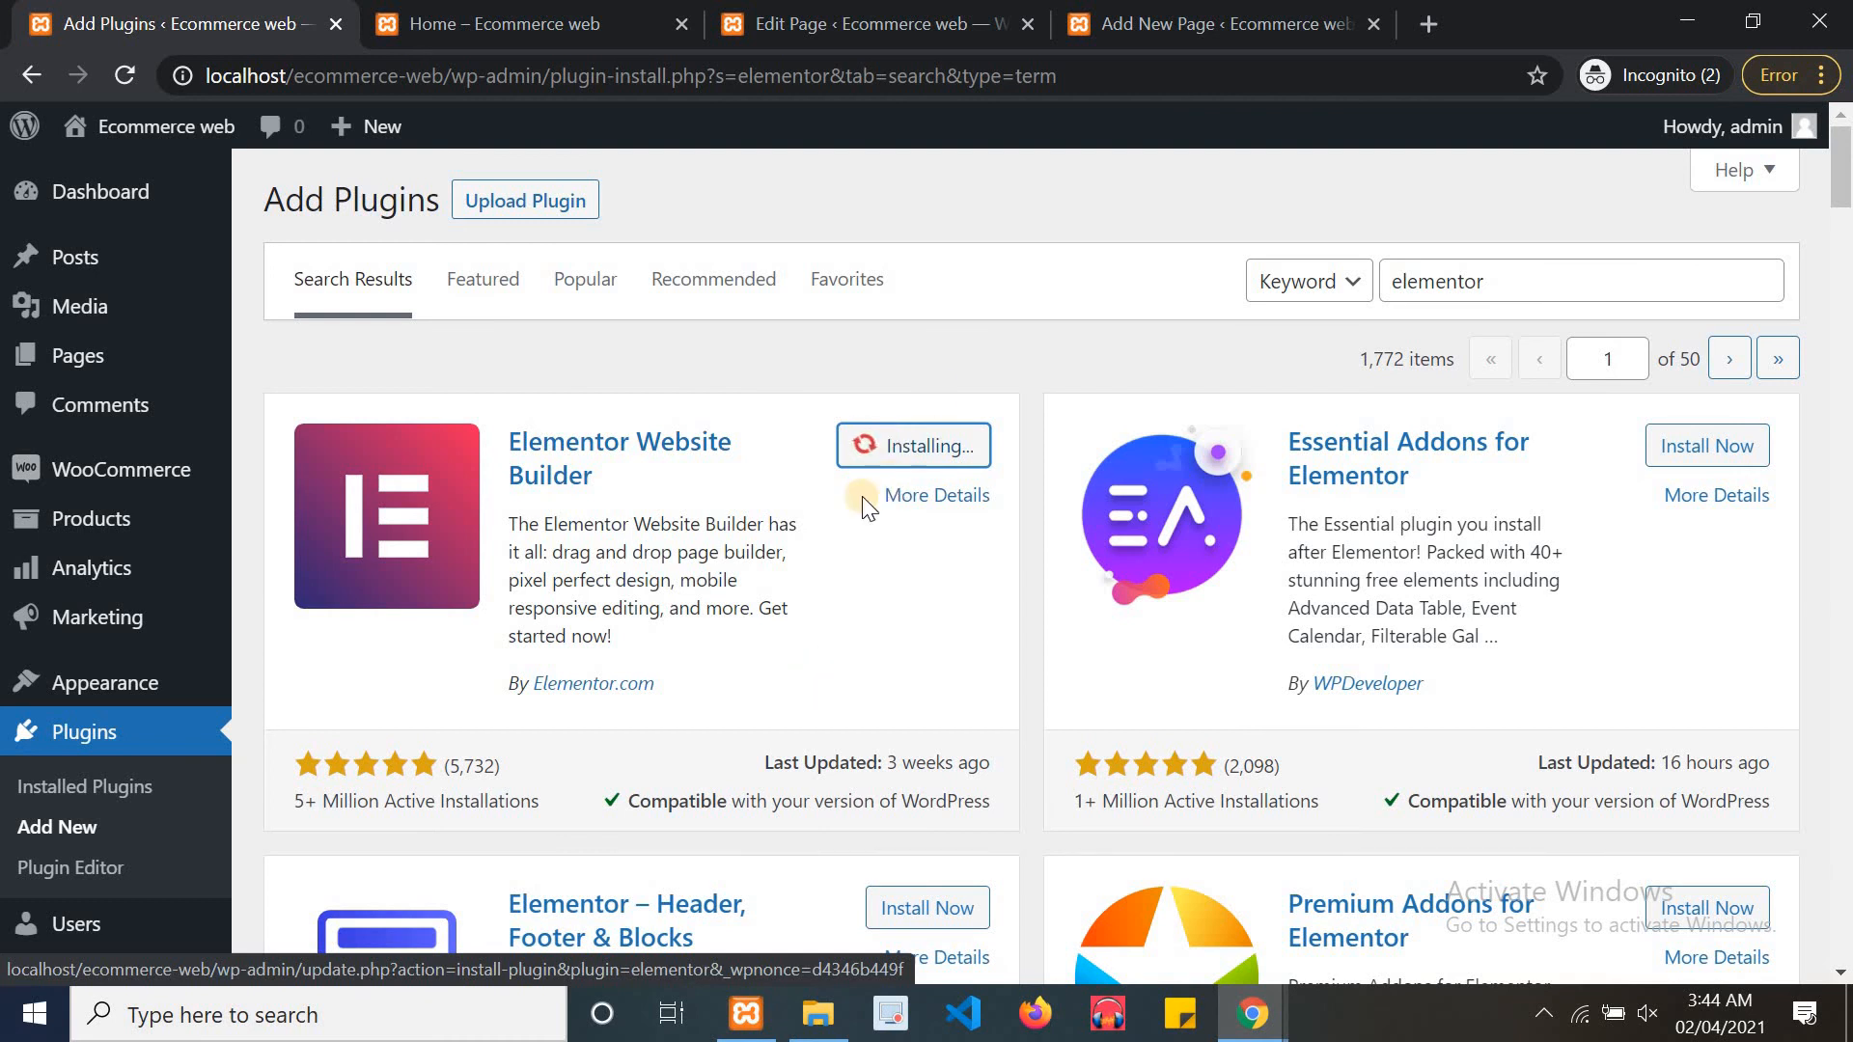
Examine the live Shop page and check the progress of the Elementor installation
{"action": "left_click", "coordinate": [537, 21]}
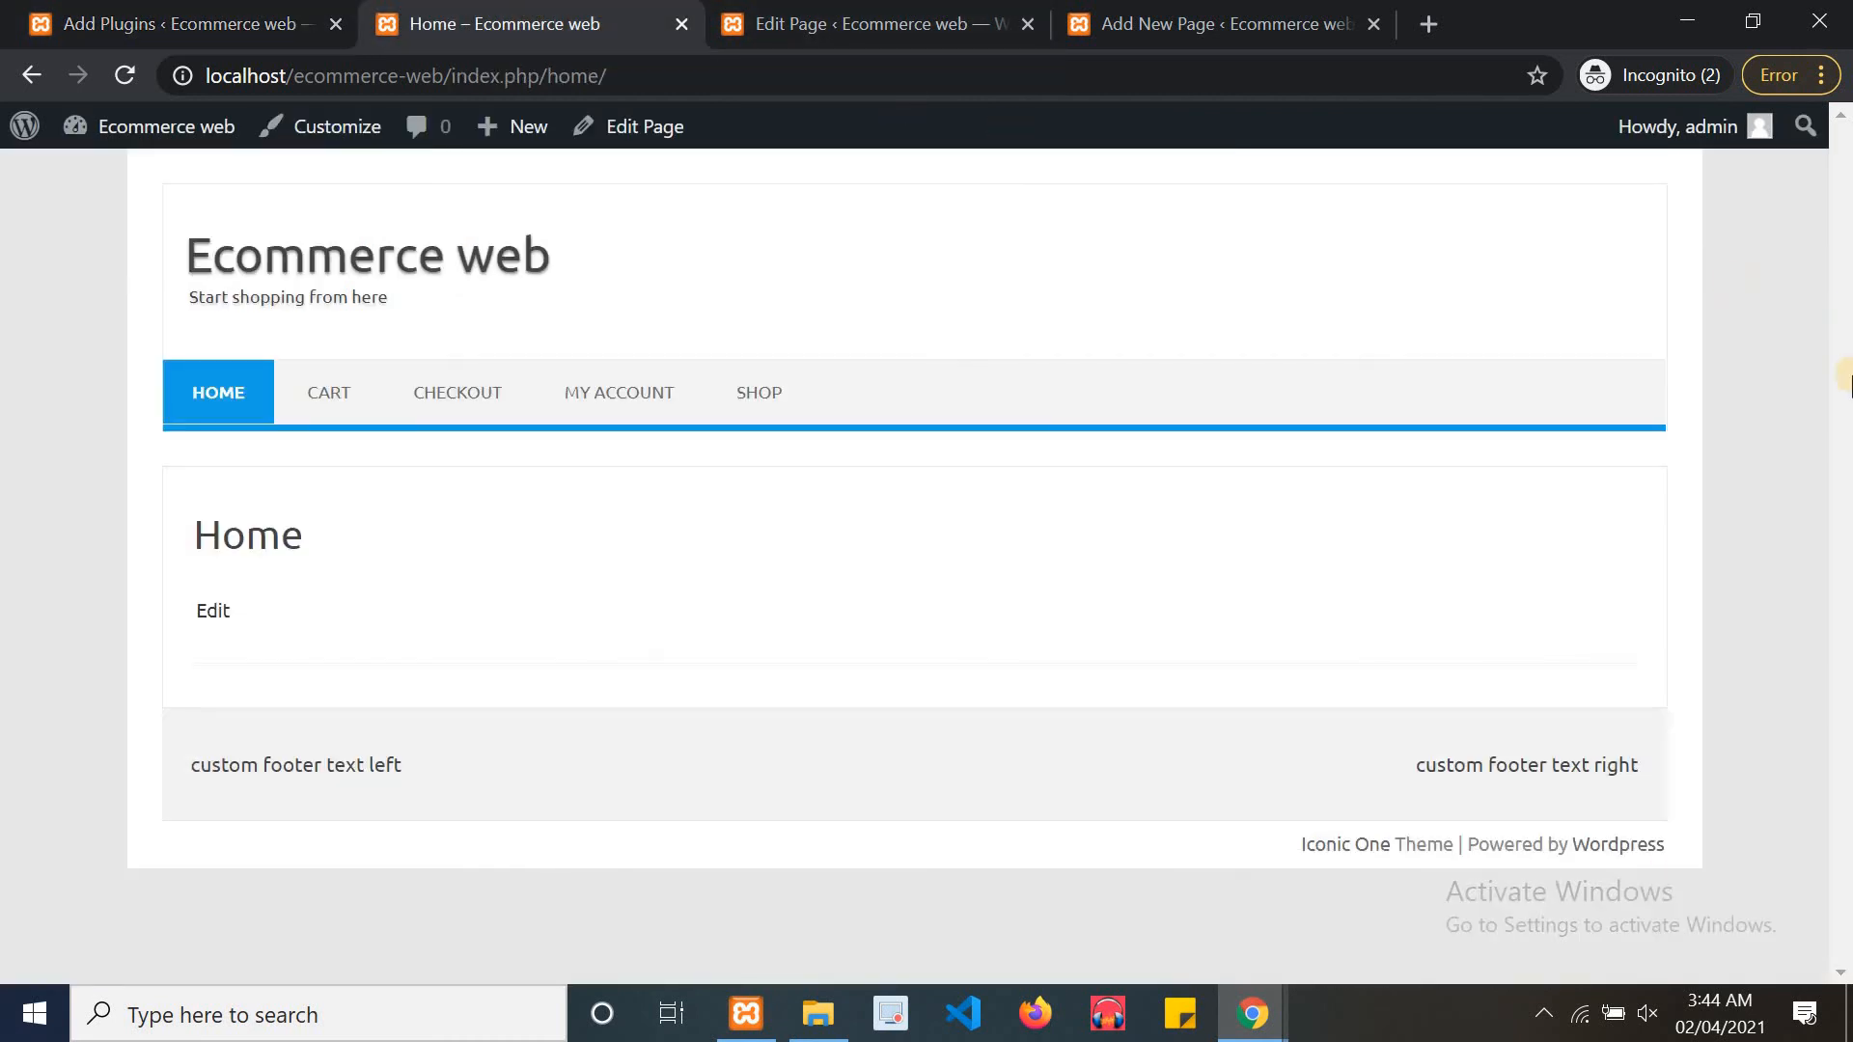
{"action": "left_click", "coordinate": [758, 393]}
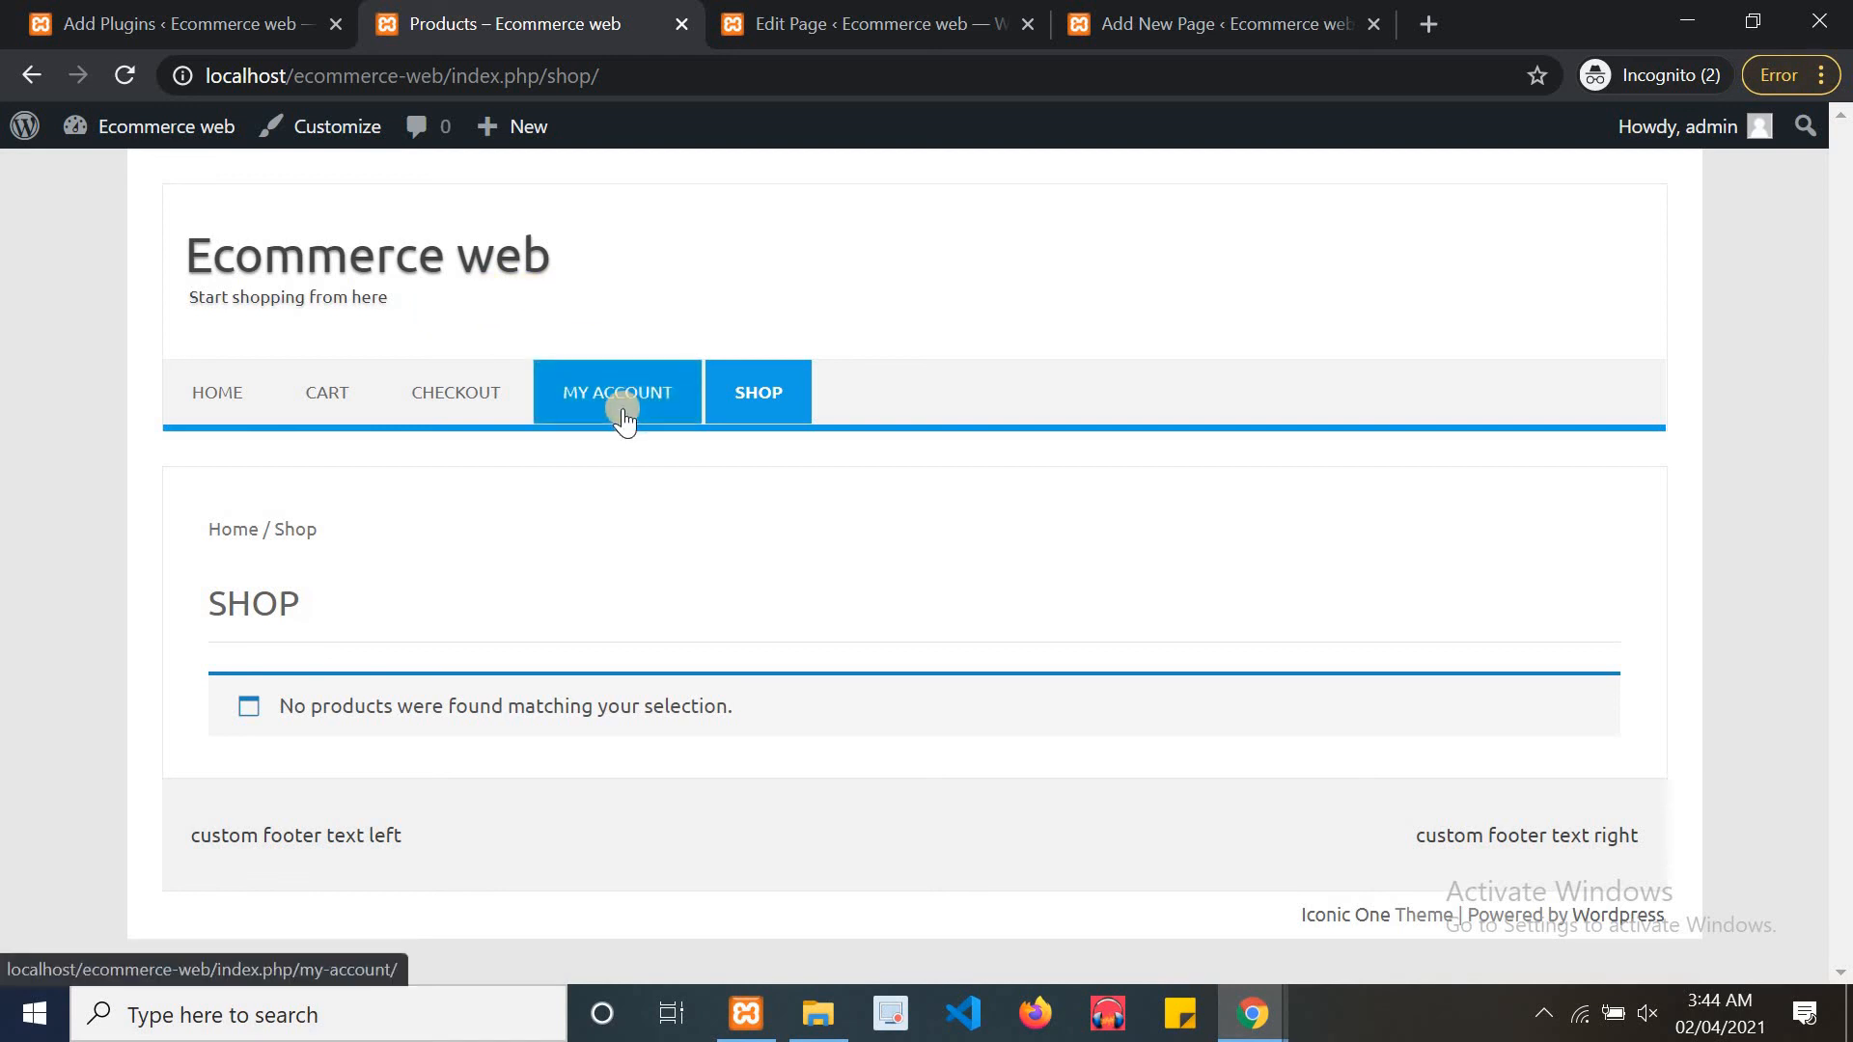
{"action": "left_click", "coordinate": [232, 21]}
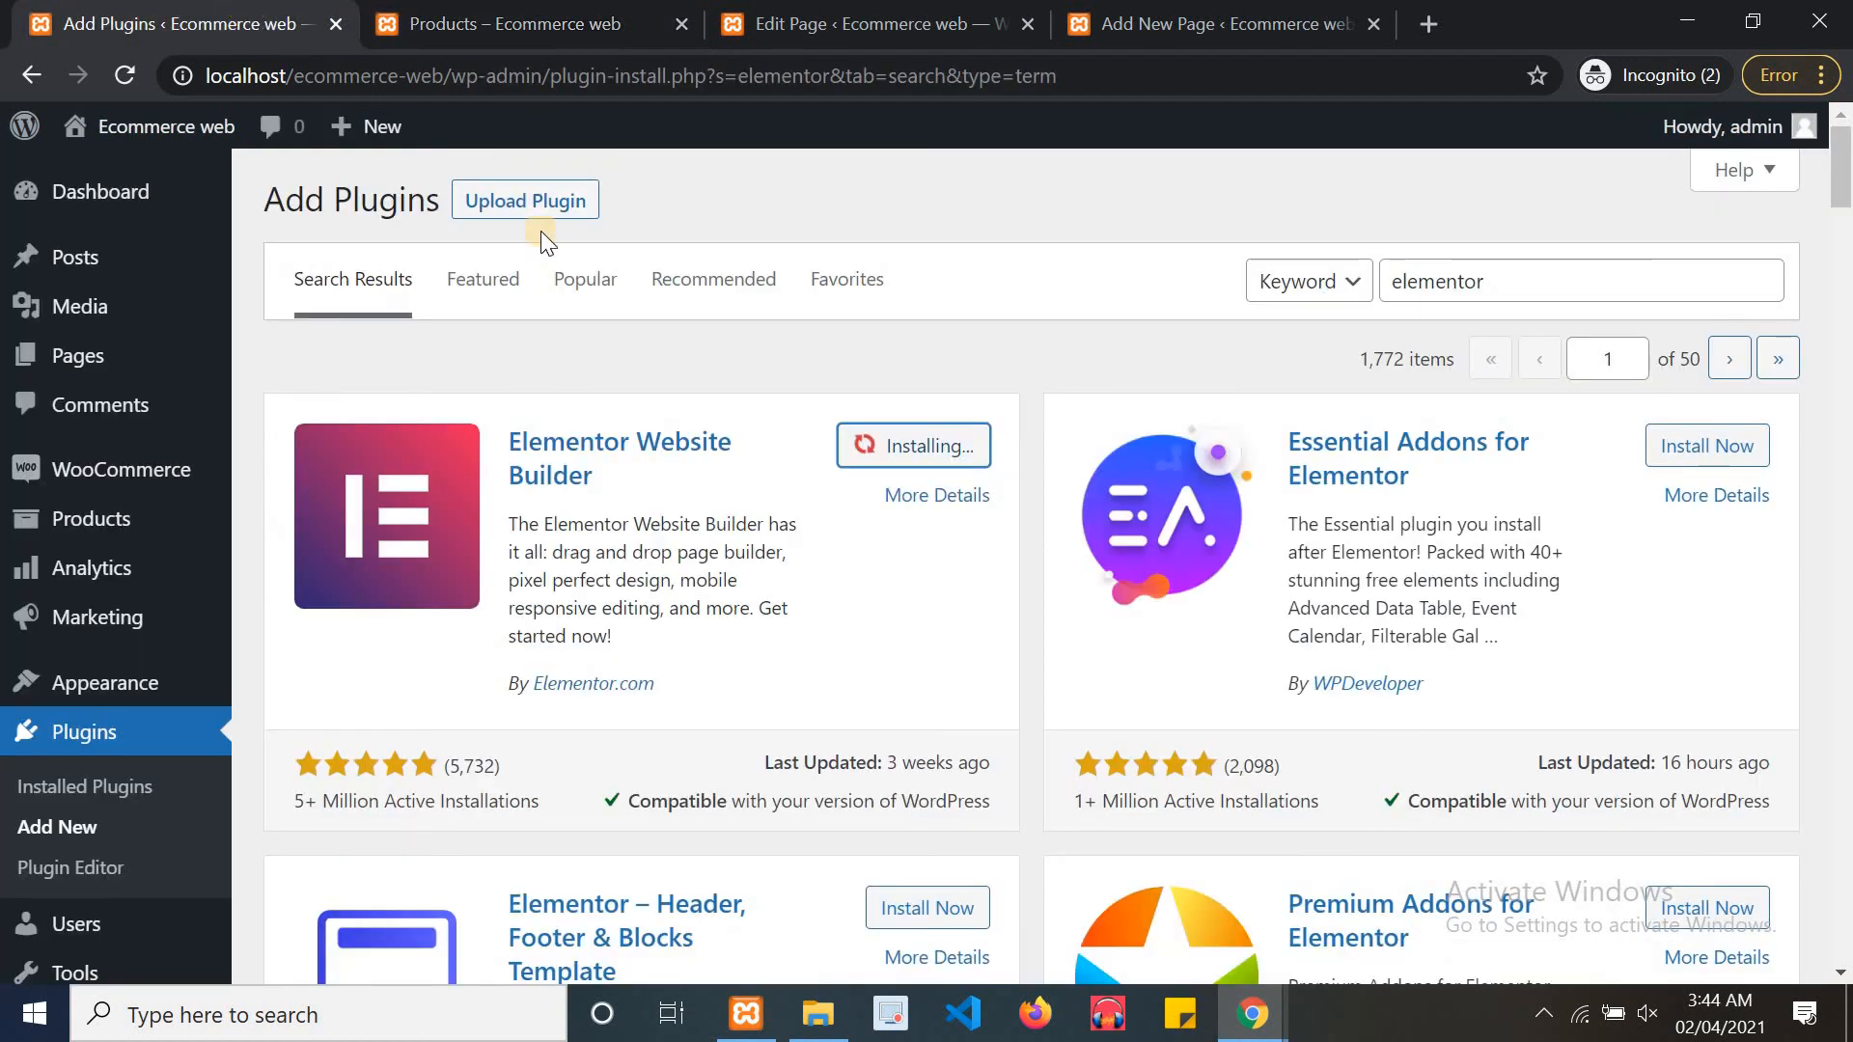
{"action": "left_click", "coordinate": [518, 11]}
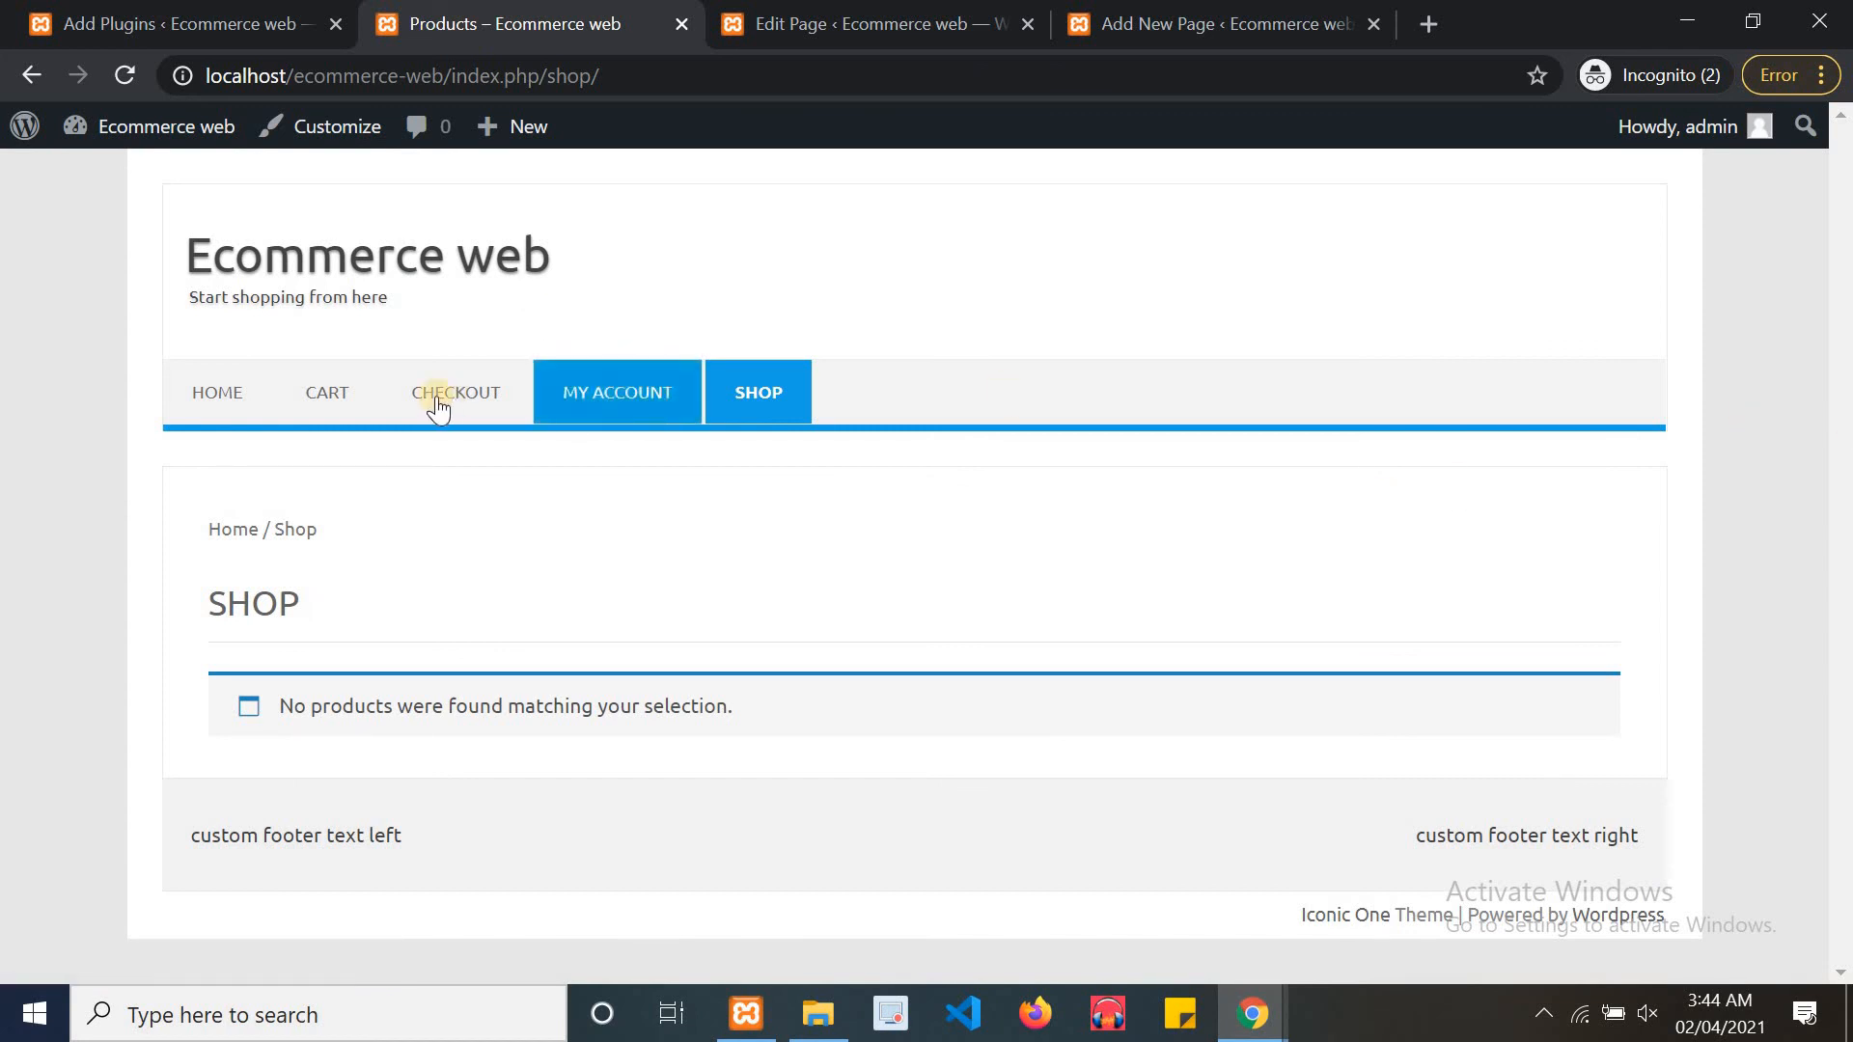
{"action": "left_click", "coordinate": [295, 29]}
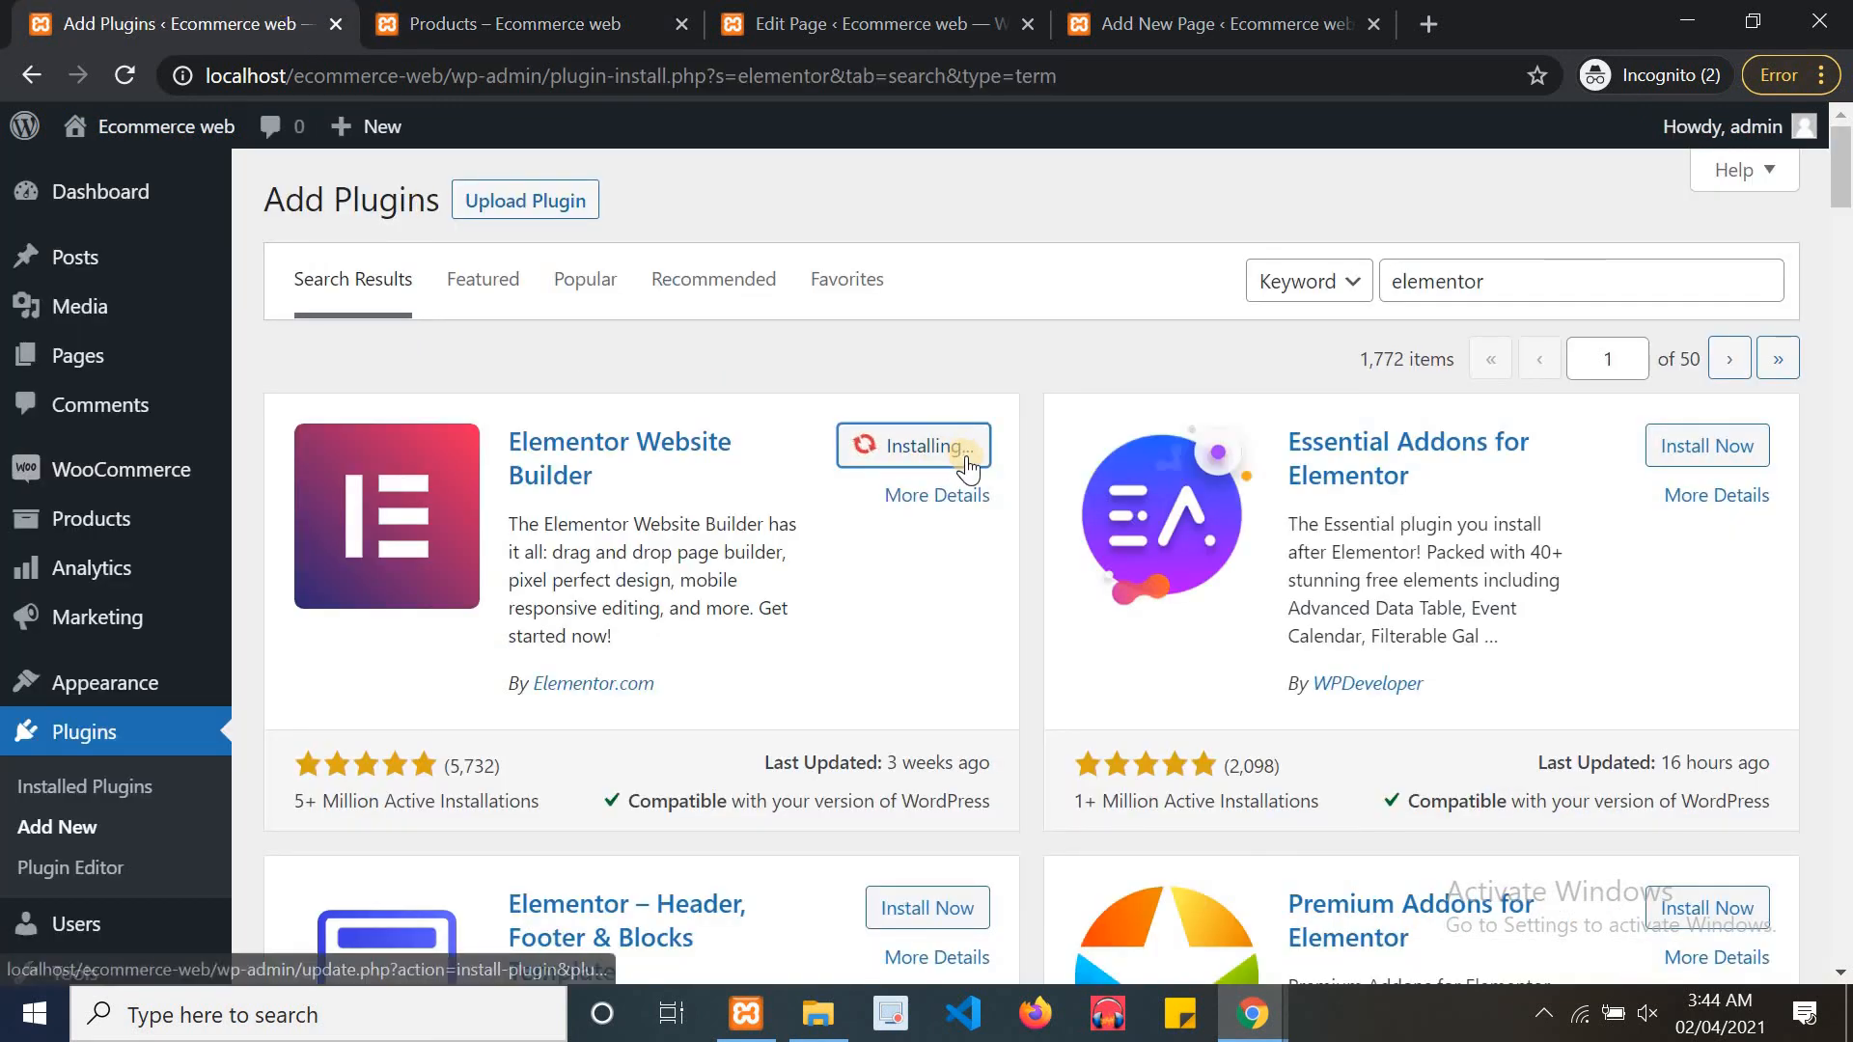
{"action": "left_click_drag", "start_coordinate": [1845, 178], "coordinate": [1846, 200]}
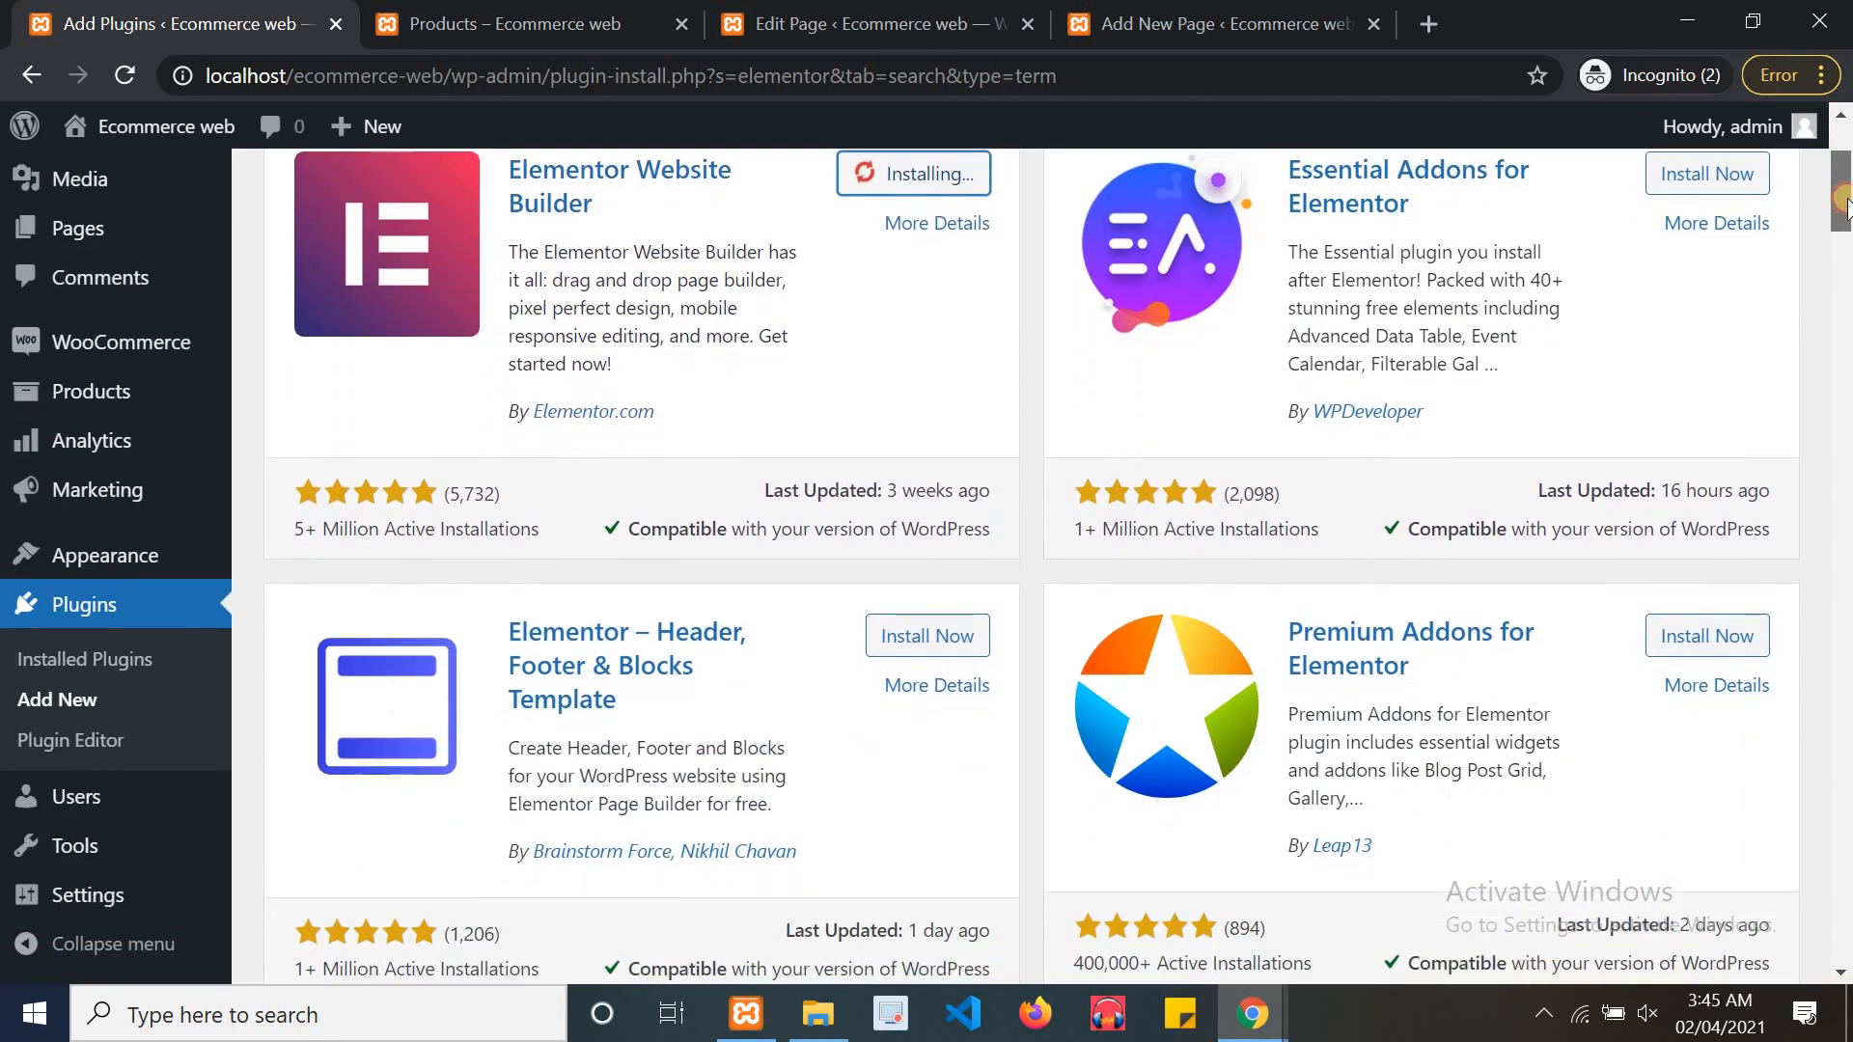
{"action": "left_click", "coordinate": [468, 14]}
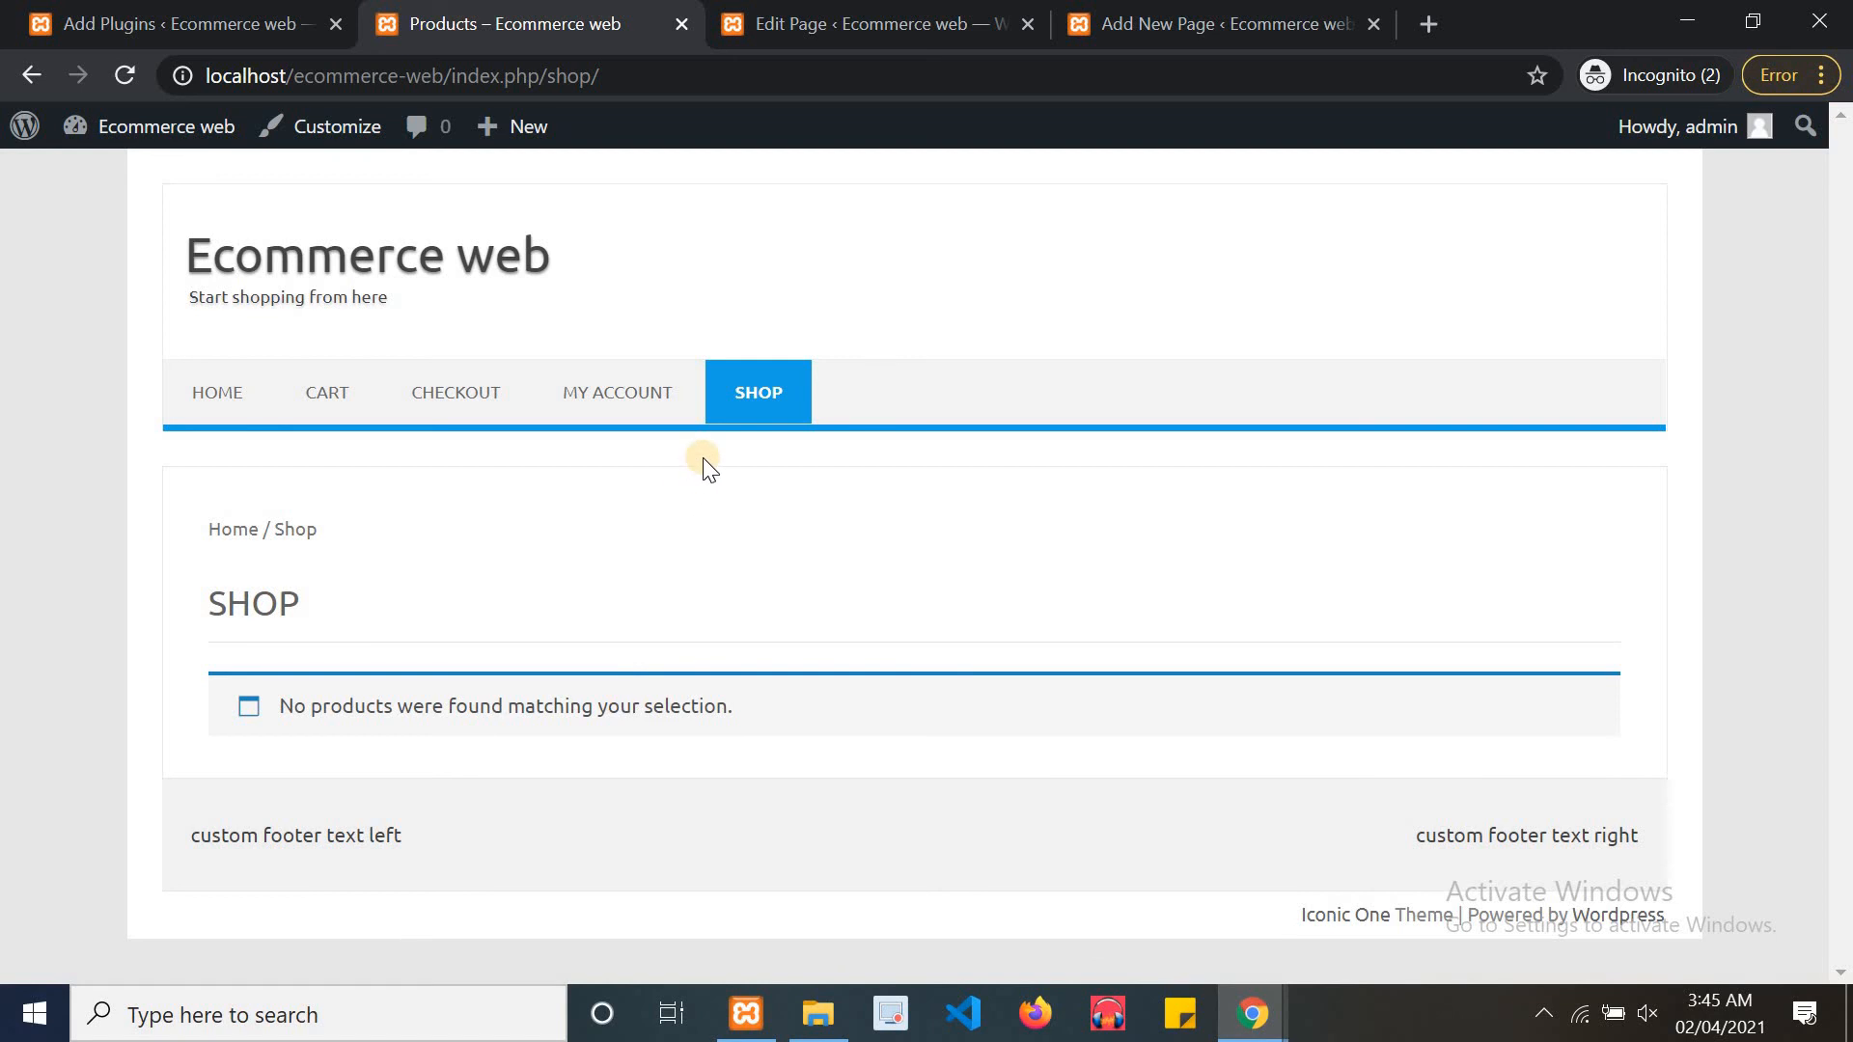
{"action": "left_click", "coordinate": [301, 13]}
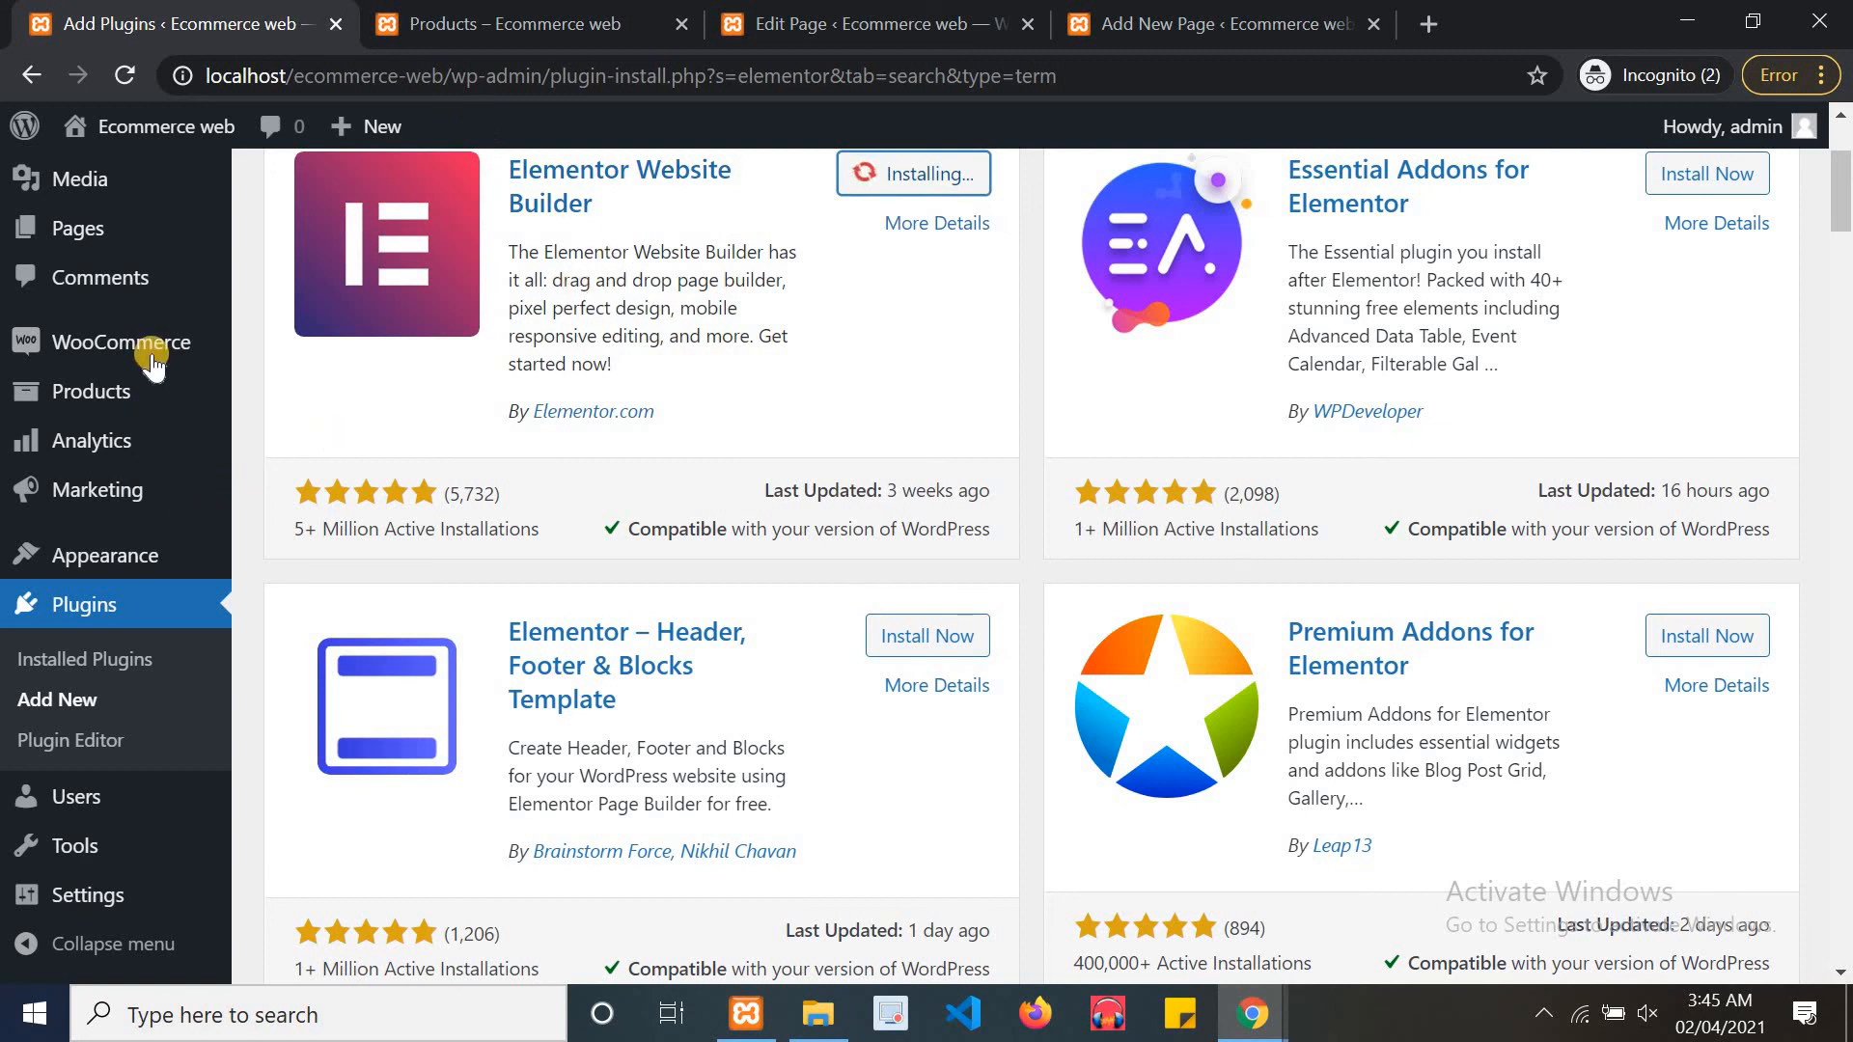
Open the All Products list and the product Categories page in separate new tabs, and switch to Categories
{"action": "mouse_move", "coordinate": [153, 363]}
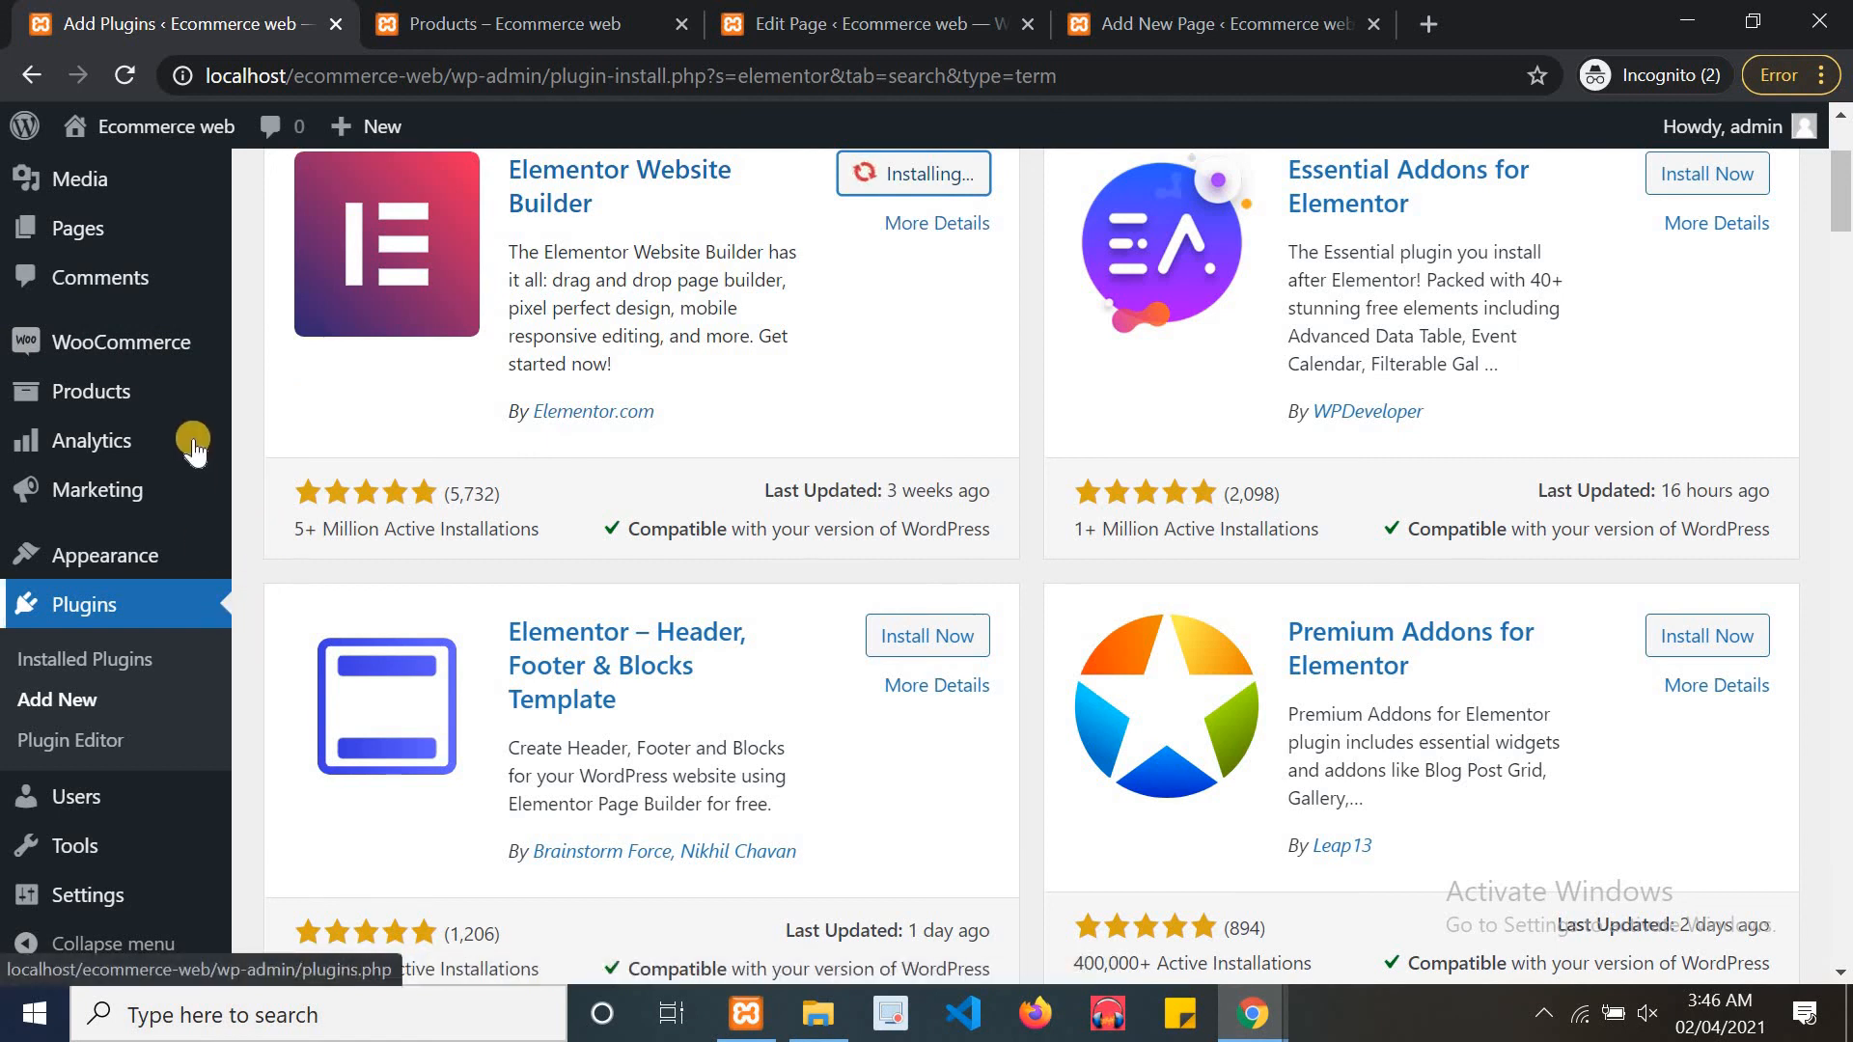
{"action": "mouse_move", "coordinate": [185, 389]}
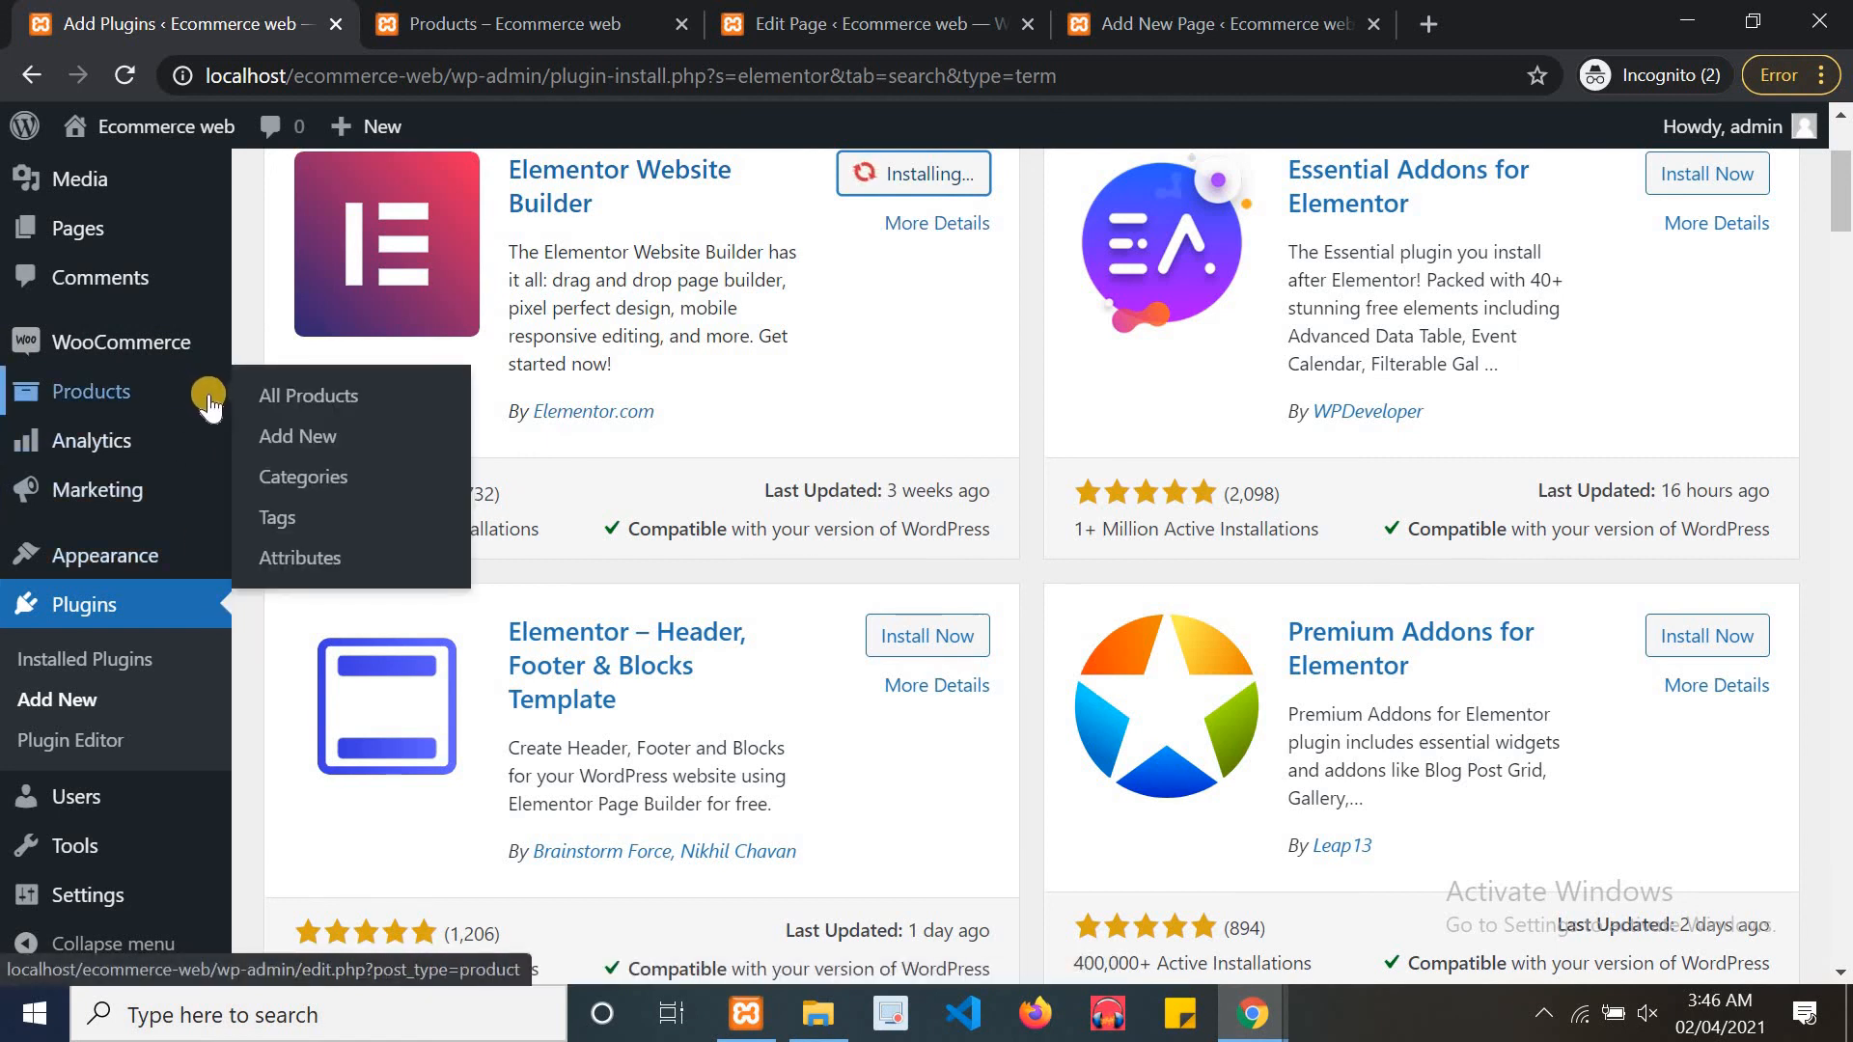
{"action": "right_click", "coordinate": [299, 410]}
{"action": "left_click", "coordinate": [319, 425]}
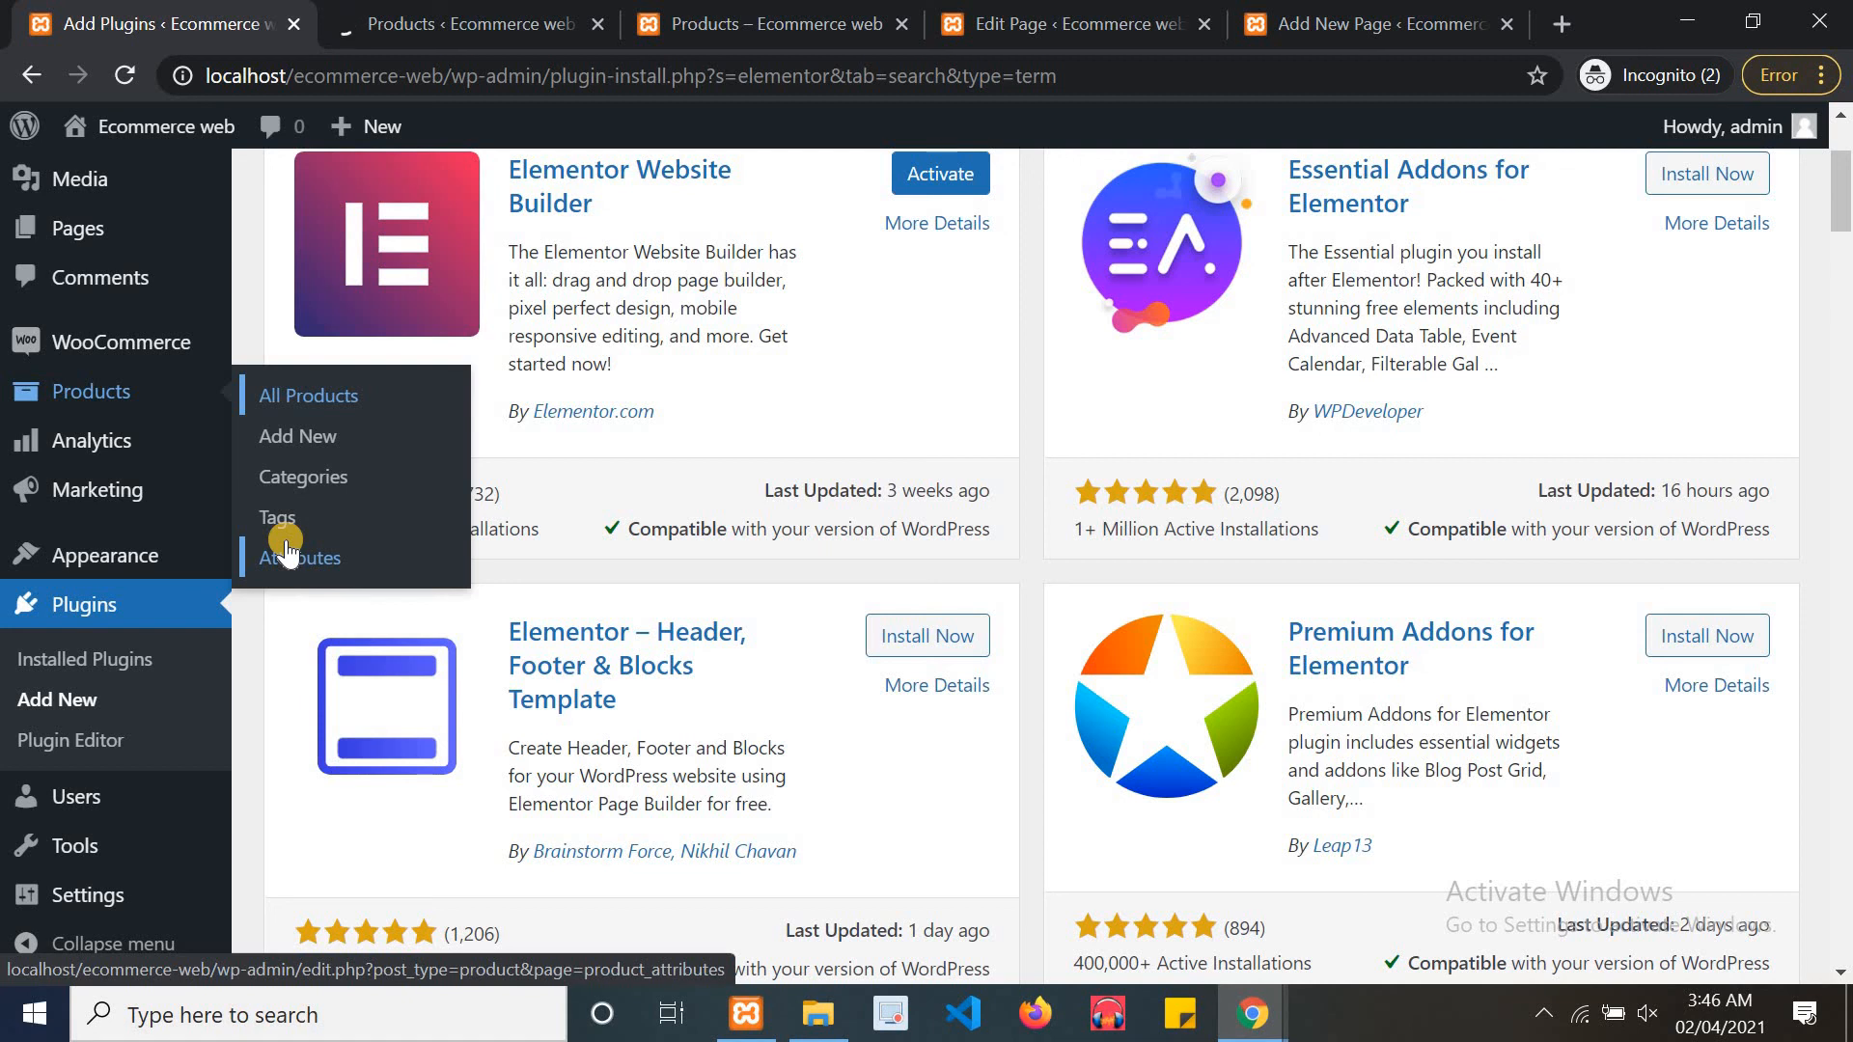
{"action": "right_click", "coordinate": [303, 482]}
{"action": "left_click", "coordinate": [333, 494]}
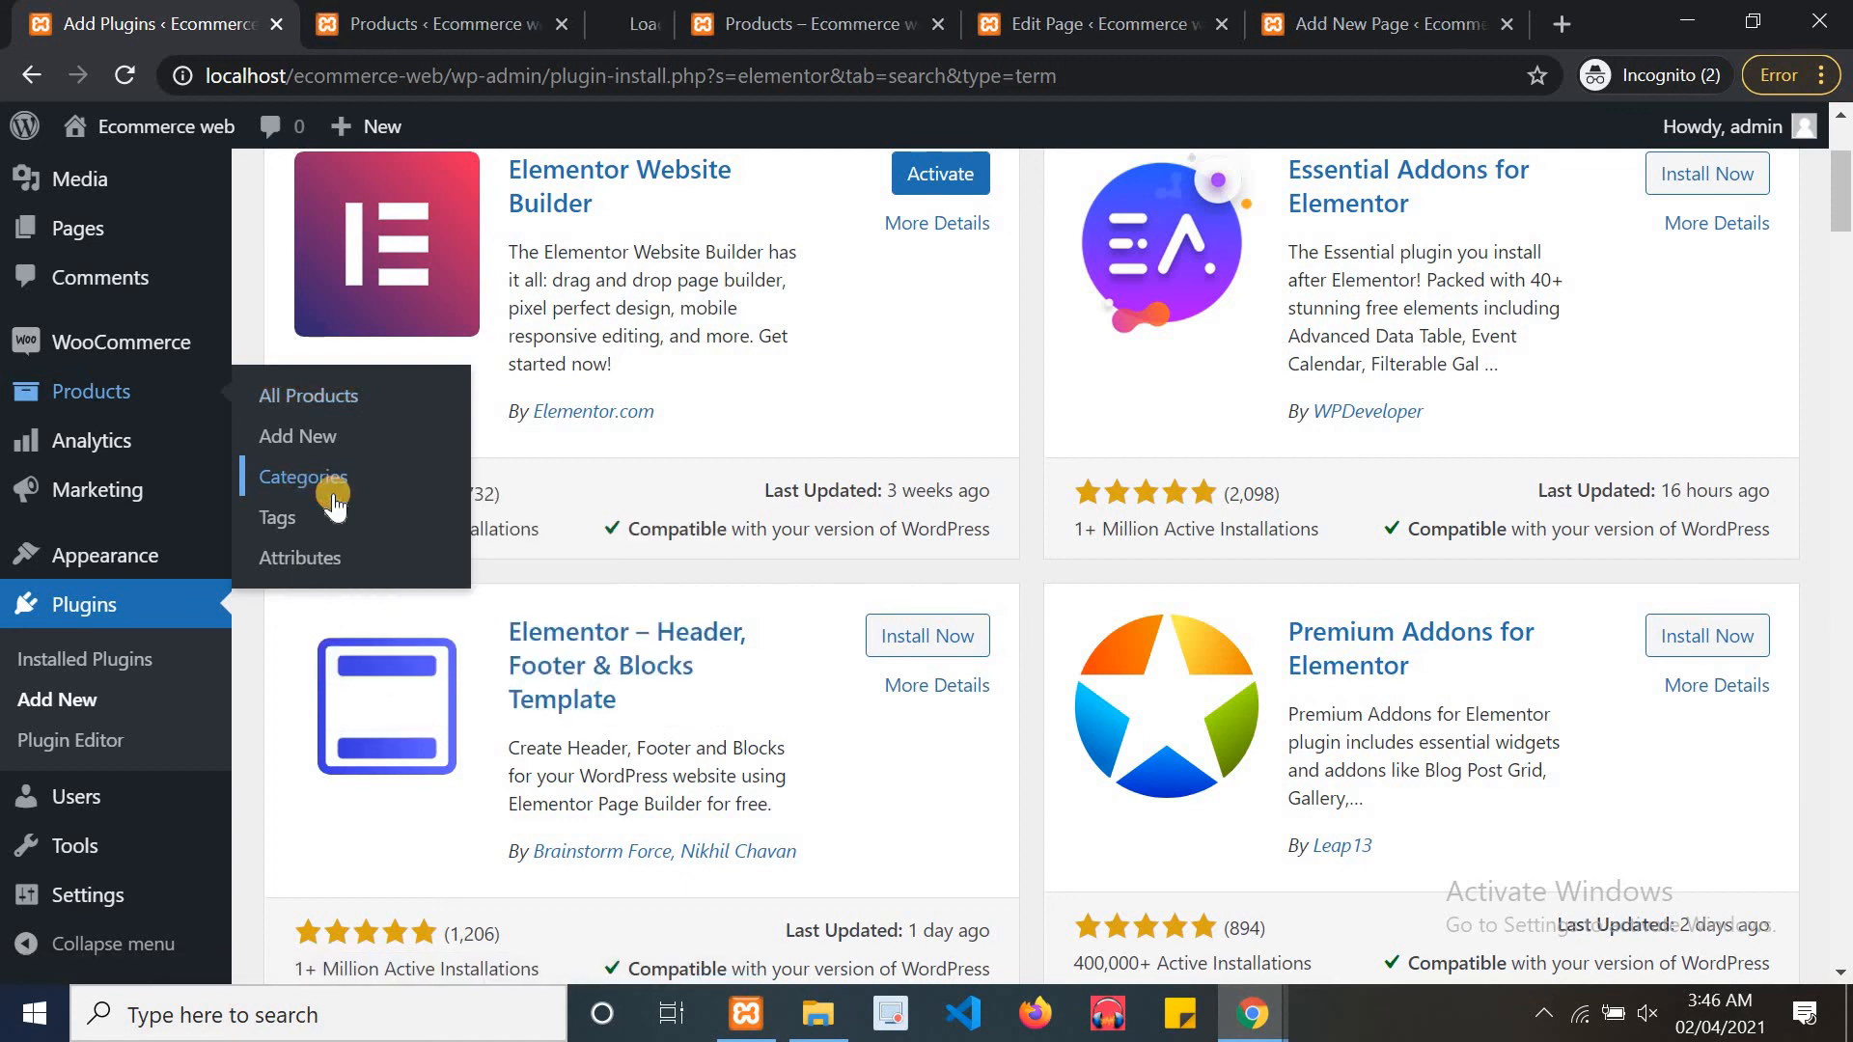
{"action": "left_click", "coordinate": [632, 20]}
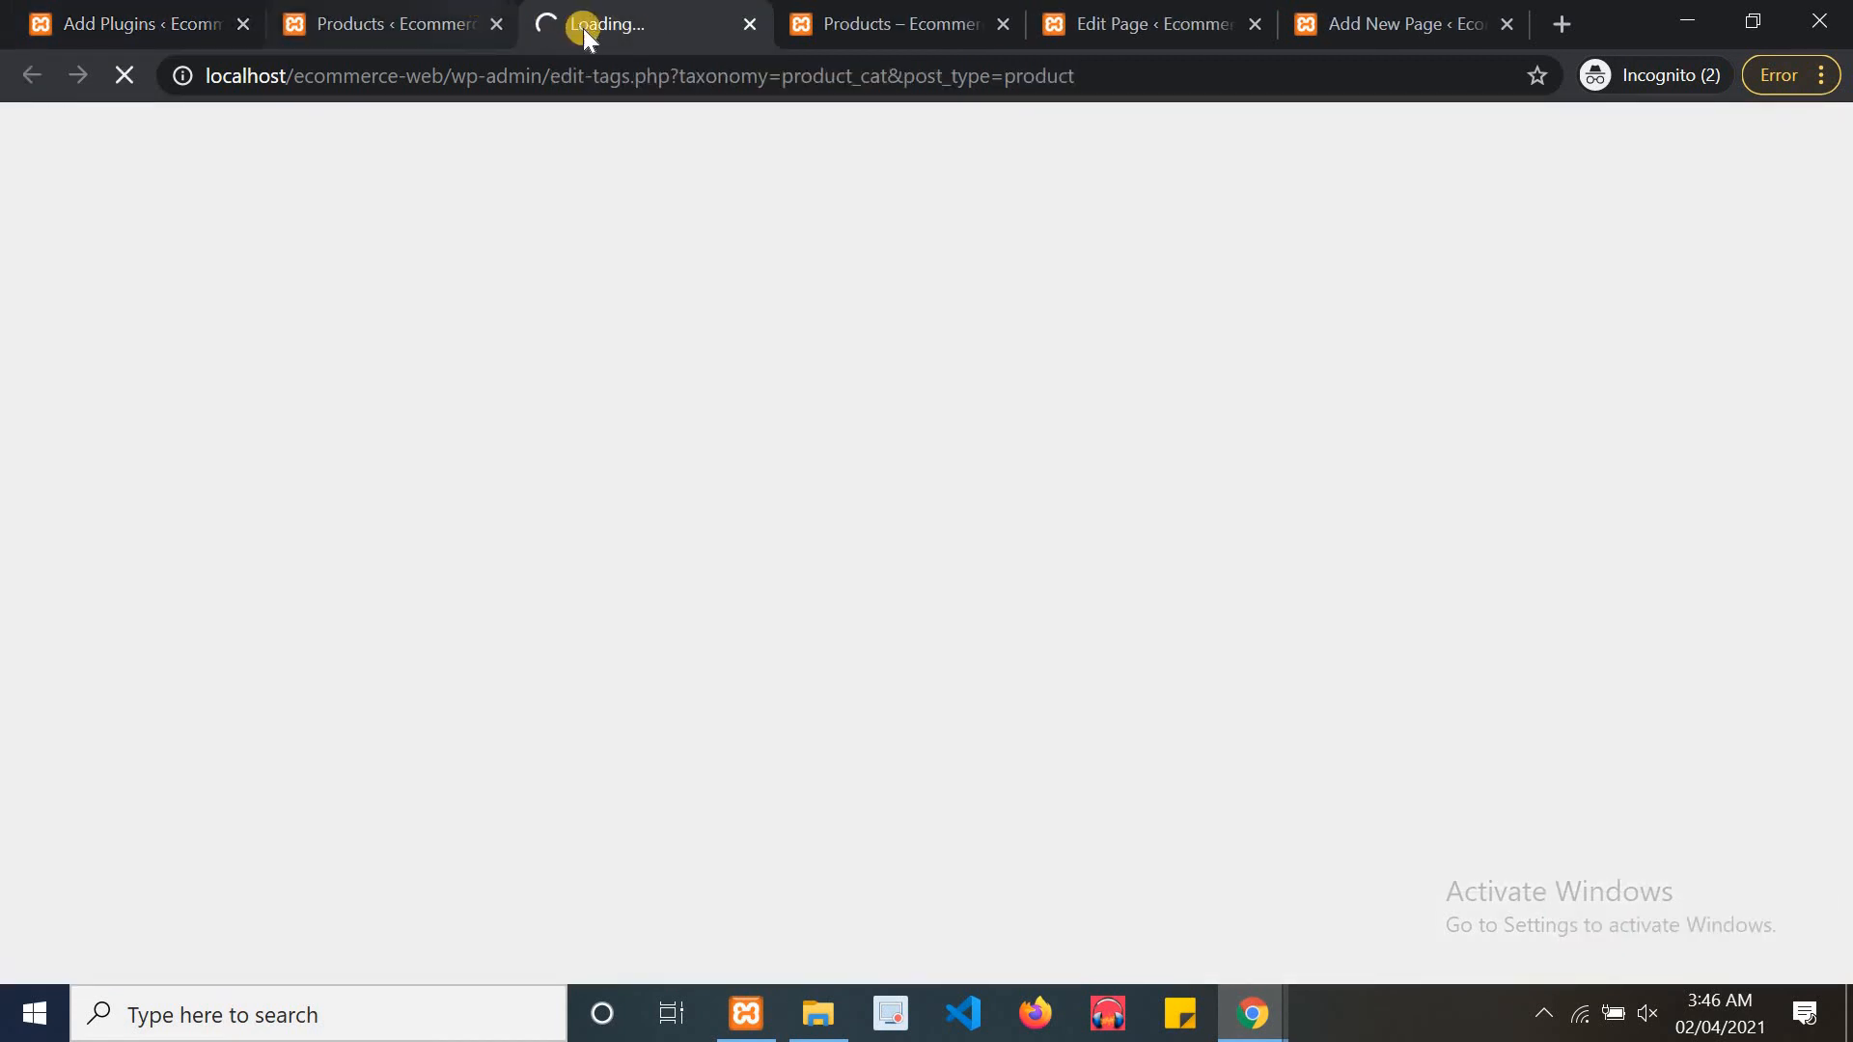